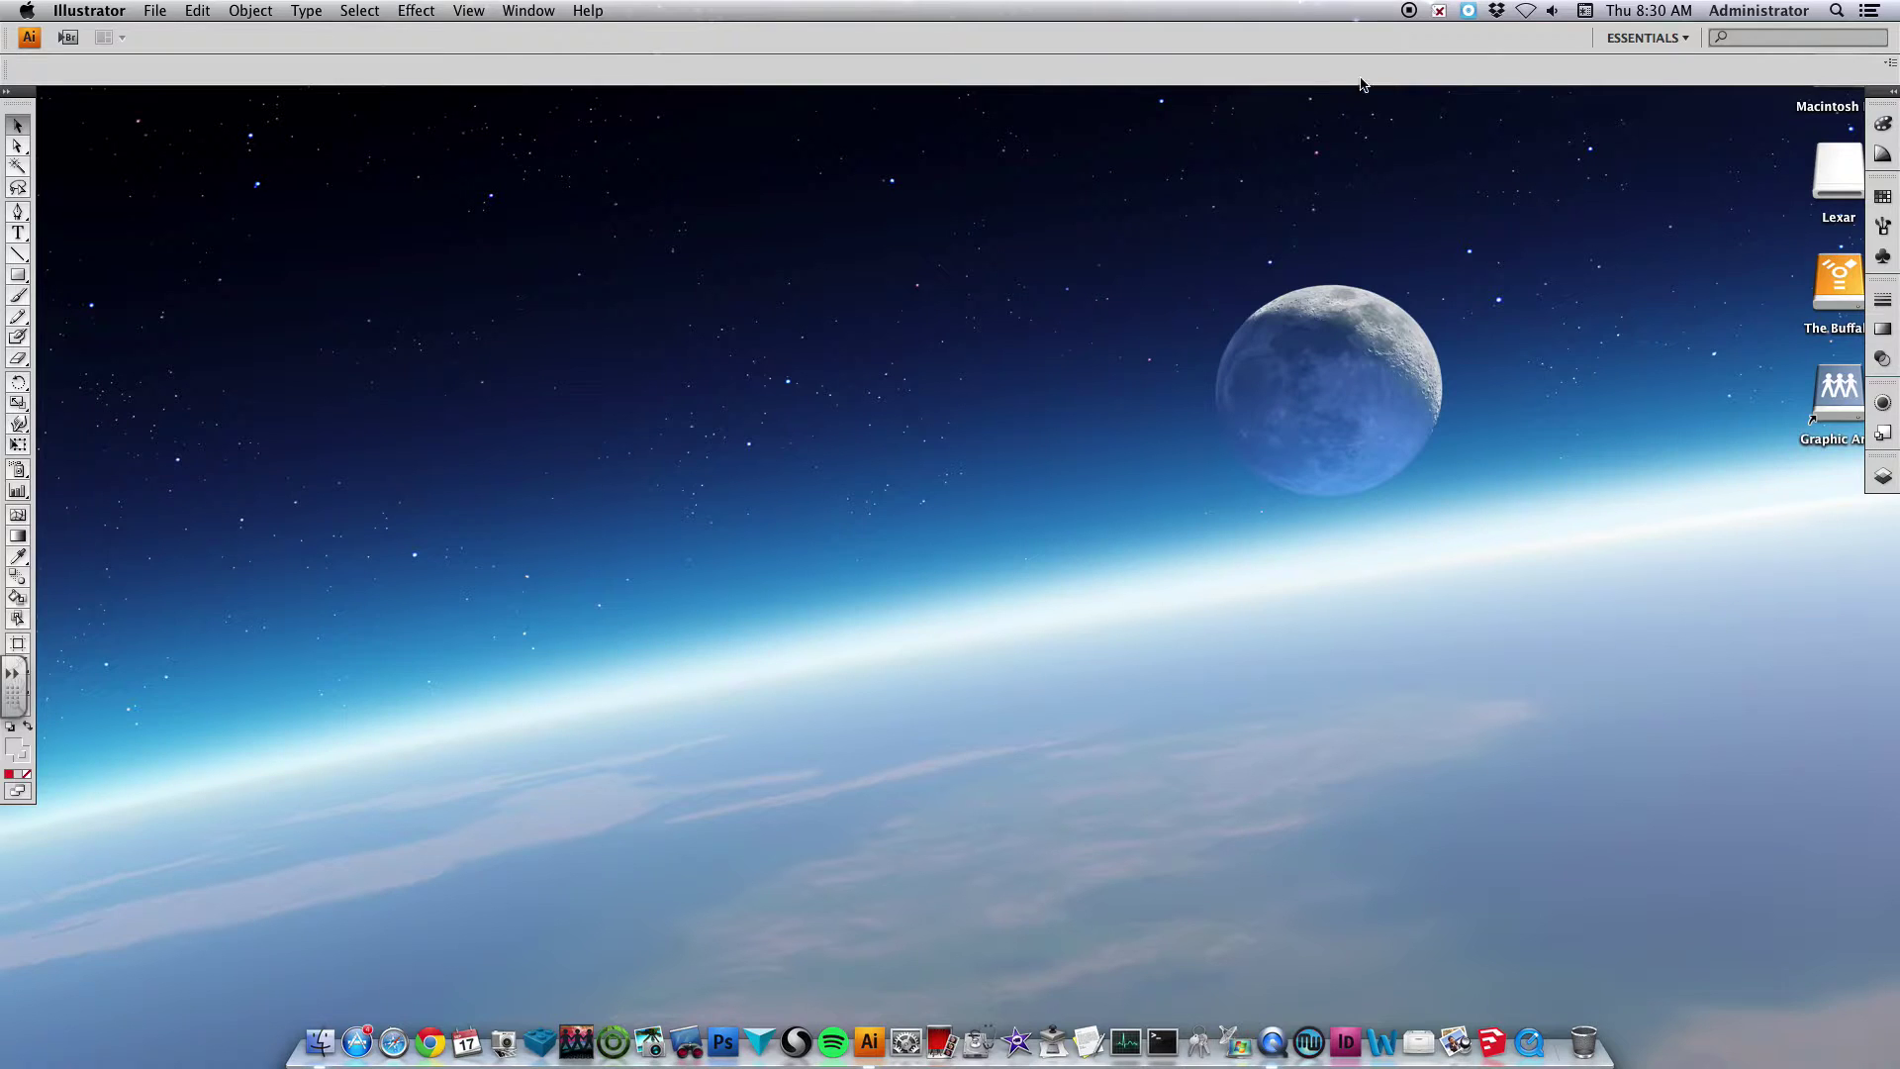
- Expand the collapsed panel dock and widen the toolbox to two columns
{"action": "left_click", "coordinate": [1890, 94]}
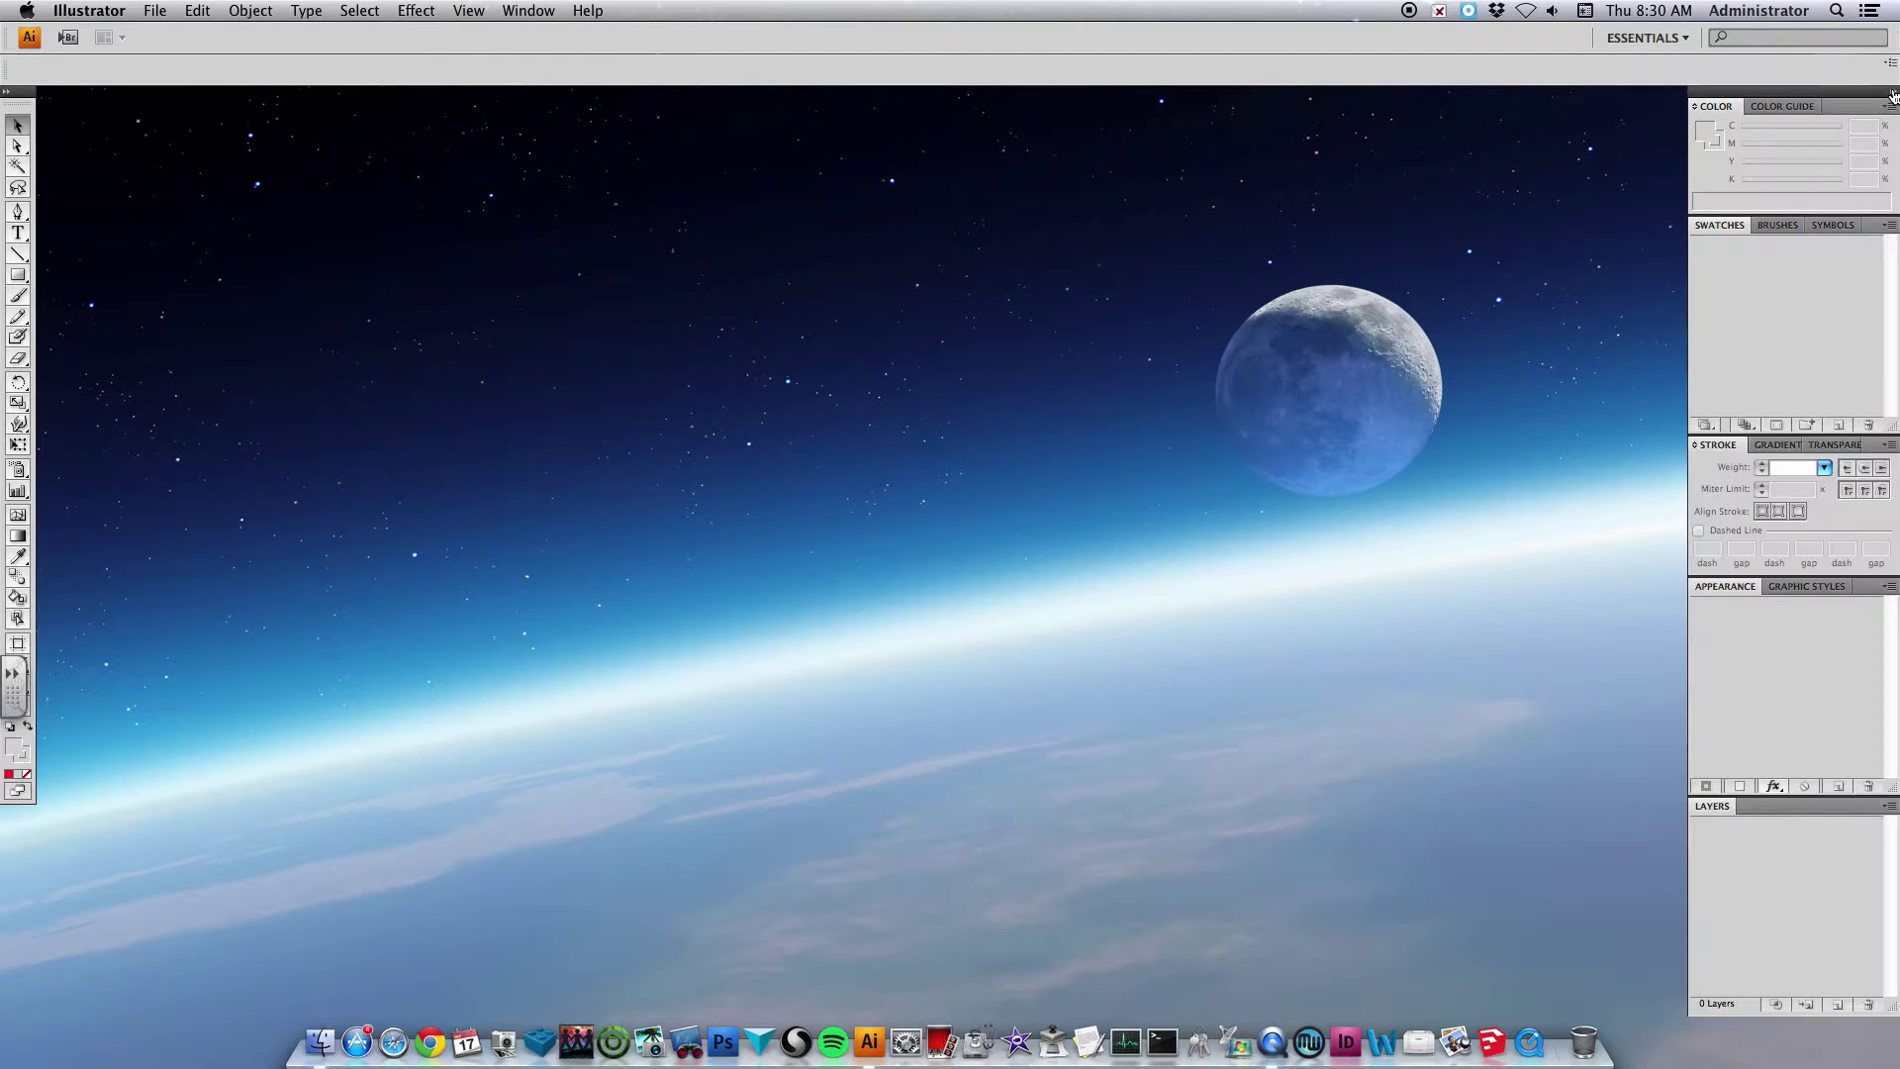
{"action": "left_click", "coordinate": [5, 94]}
- Create a Letter-size portrait document, 8.5 by 11 in, named with the creator's surname followed by "cartoon character"
{"action": "left_click", "coordinate": [154, 11]}
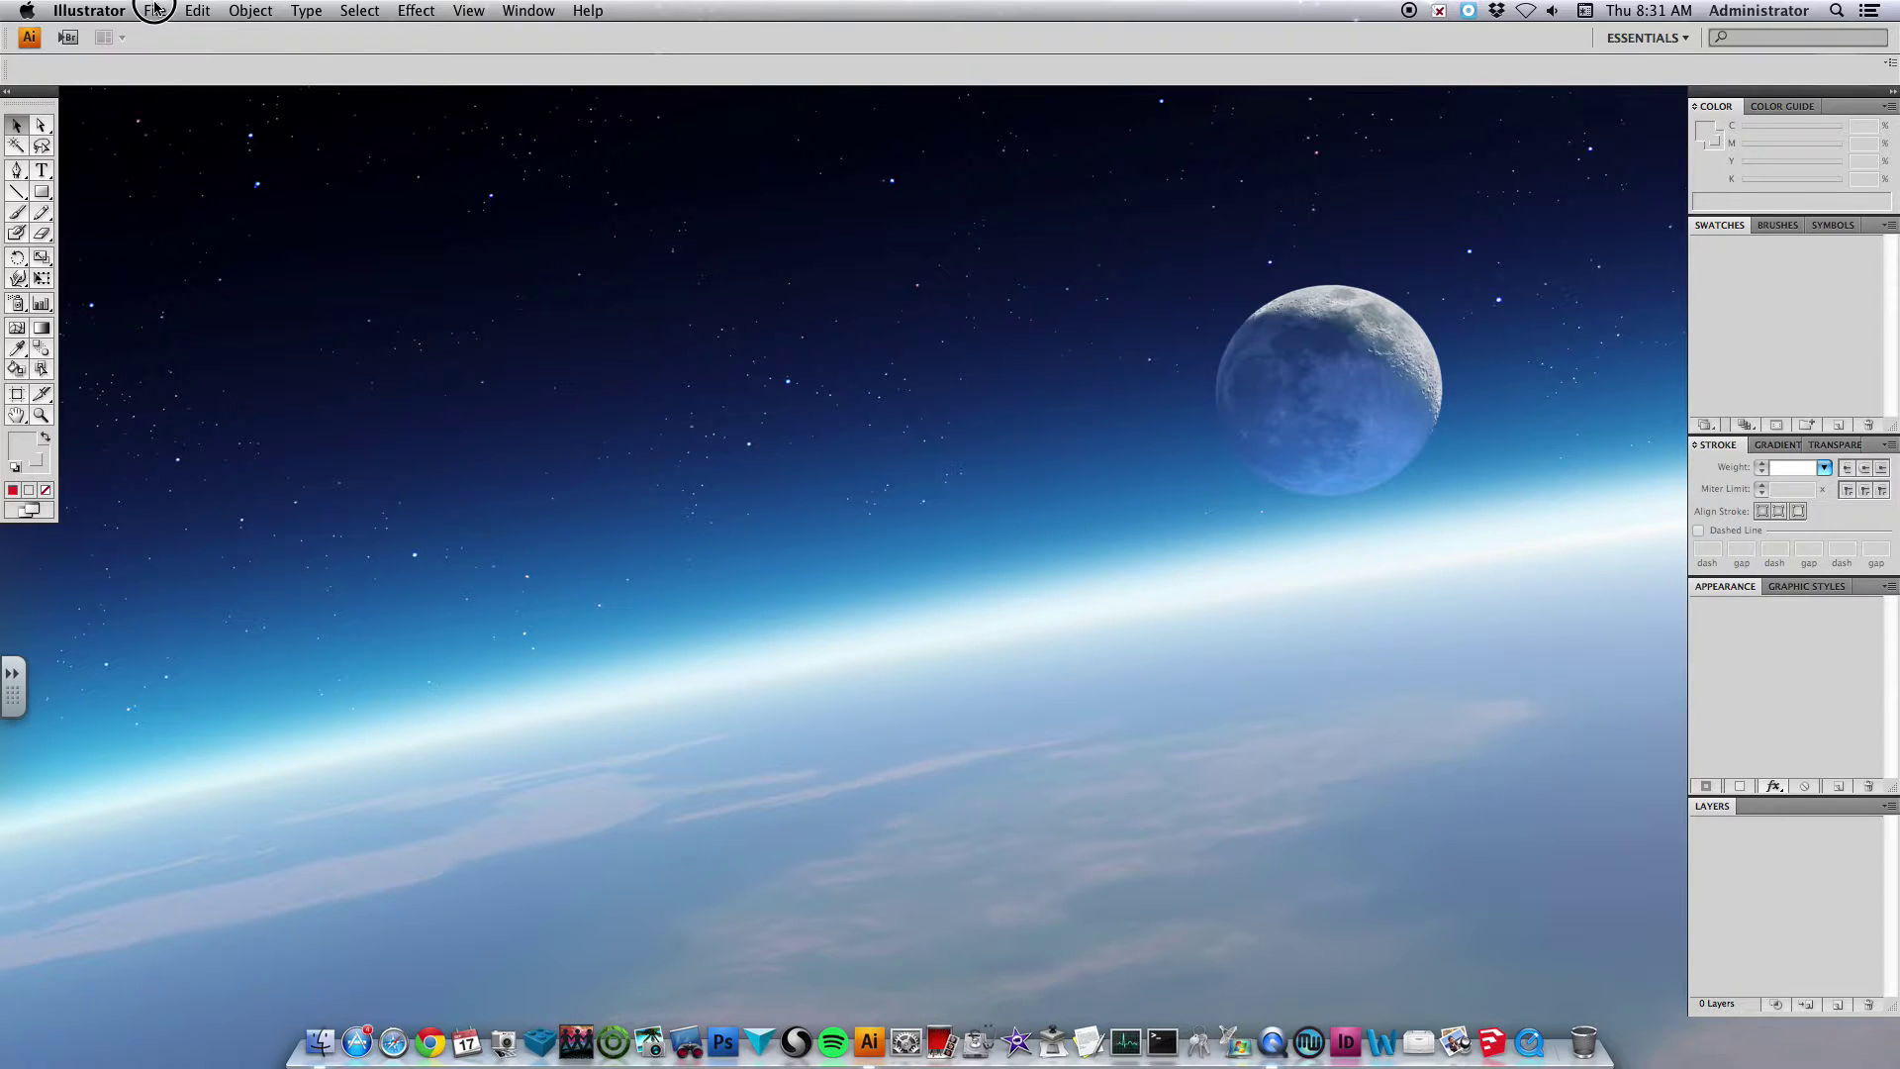
{"action": "left_click", "coordinate": [619, 281]}
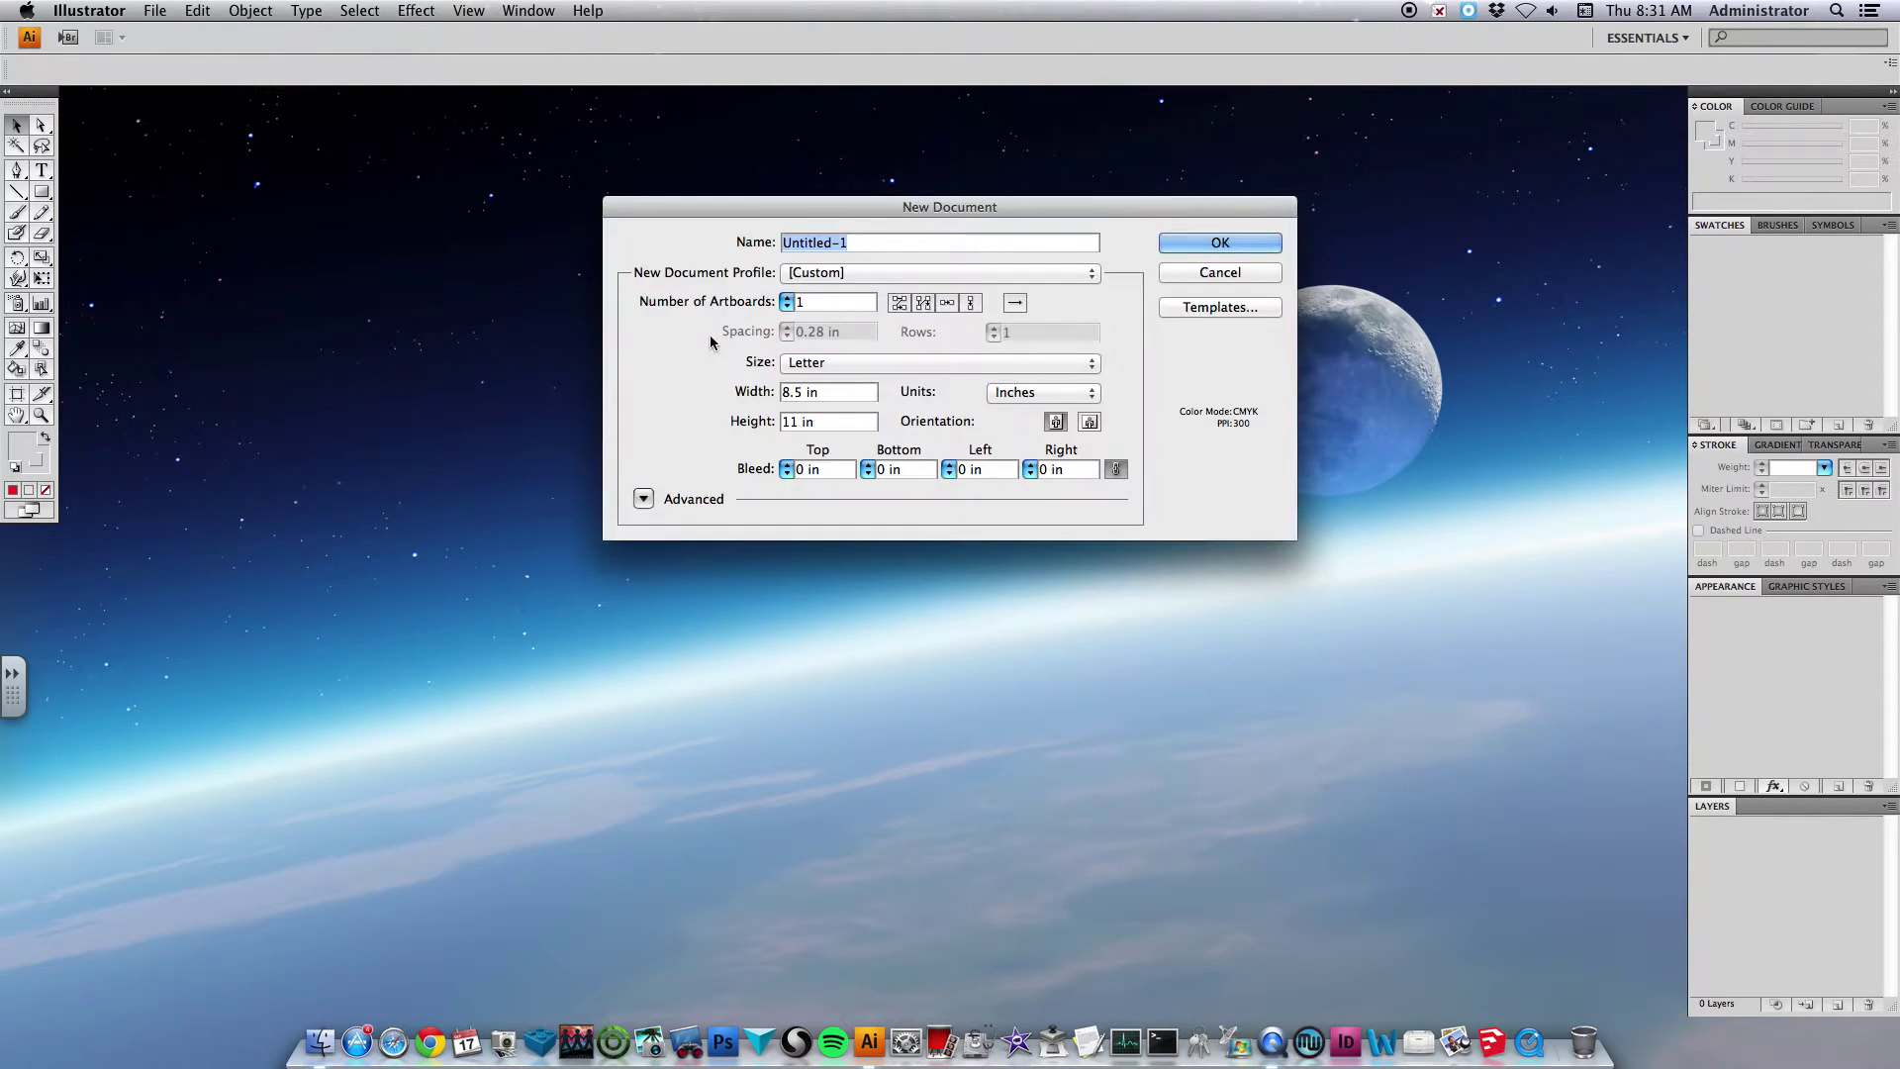
{"action": "left_click", "coordinate": [838, 363]}
{"action": "left_click", "coordinate": [838, 363]}
{"action": "left_click_drag", "start_coordinate": [798, 393], "coordinate": [771, 424]}
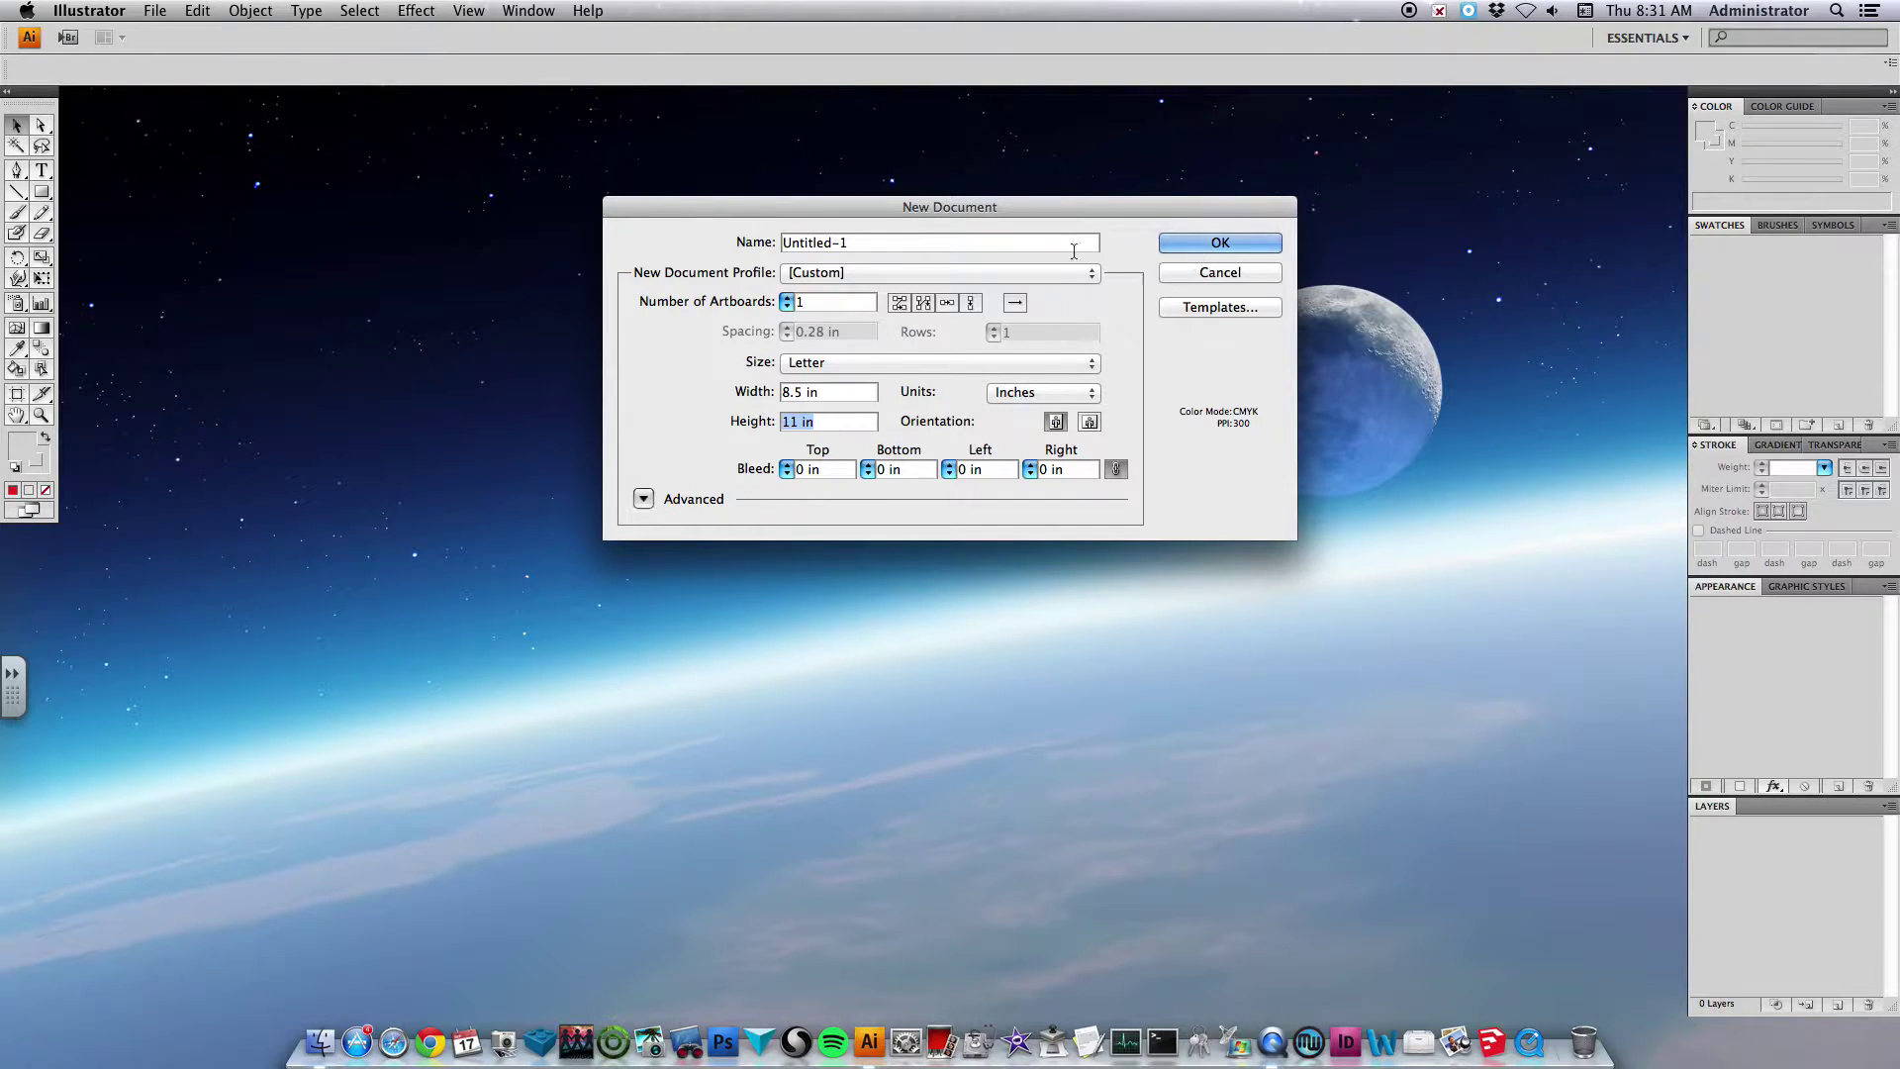
{"action": "left_click_drag", "start_coordinate": [899, 242], "coordinate": [749, 237]}
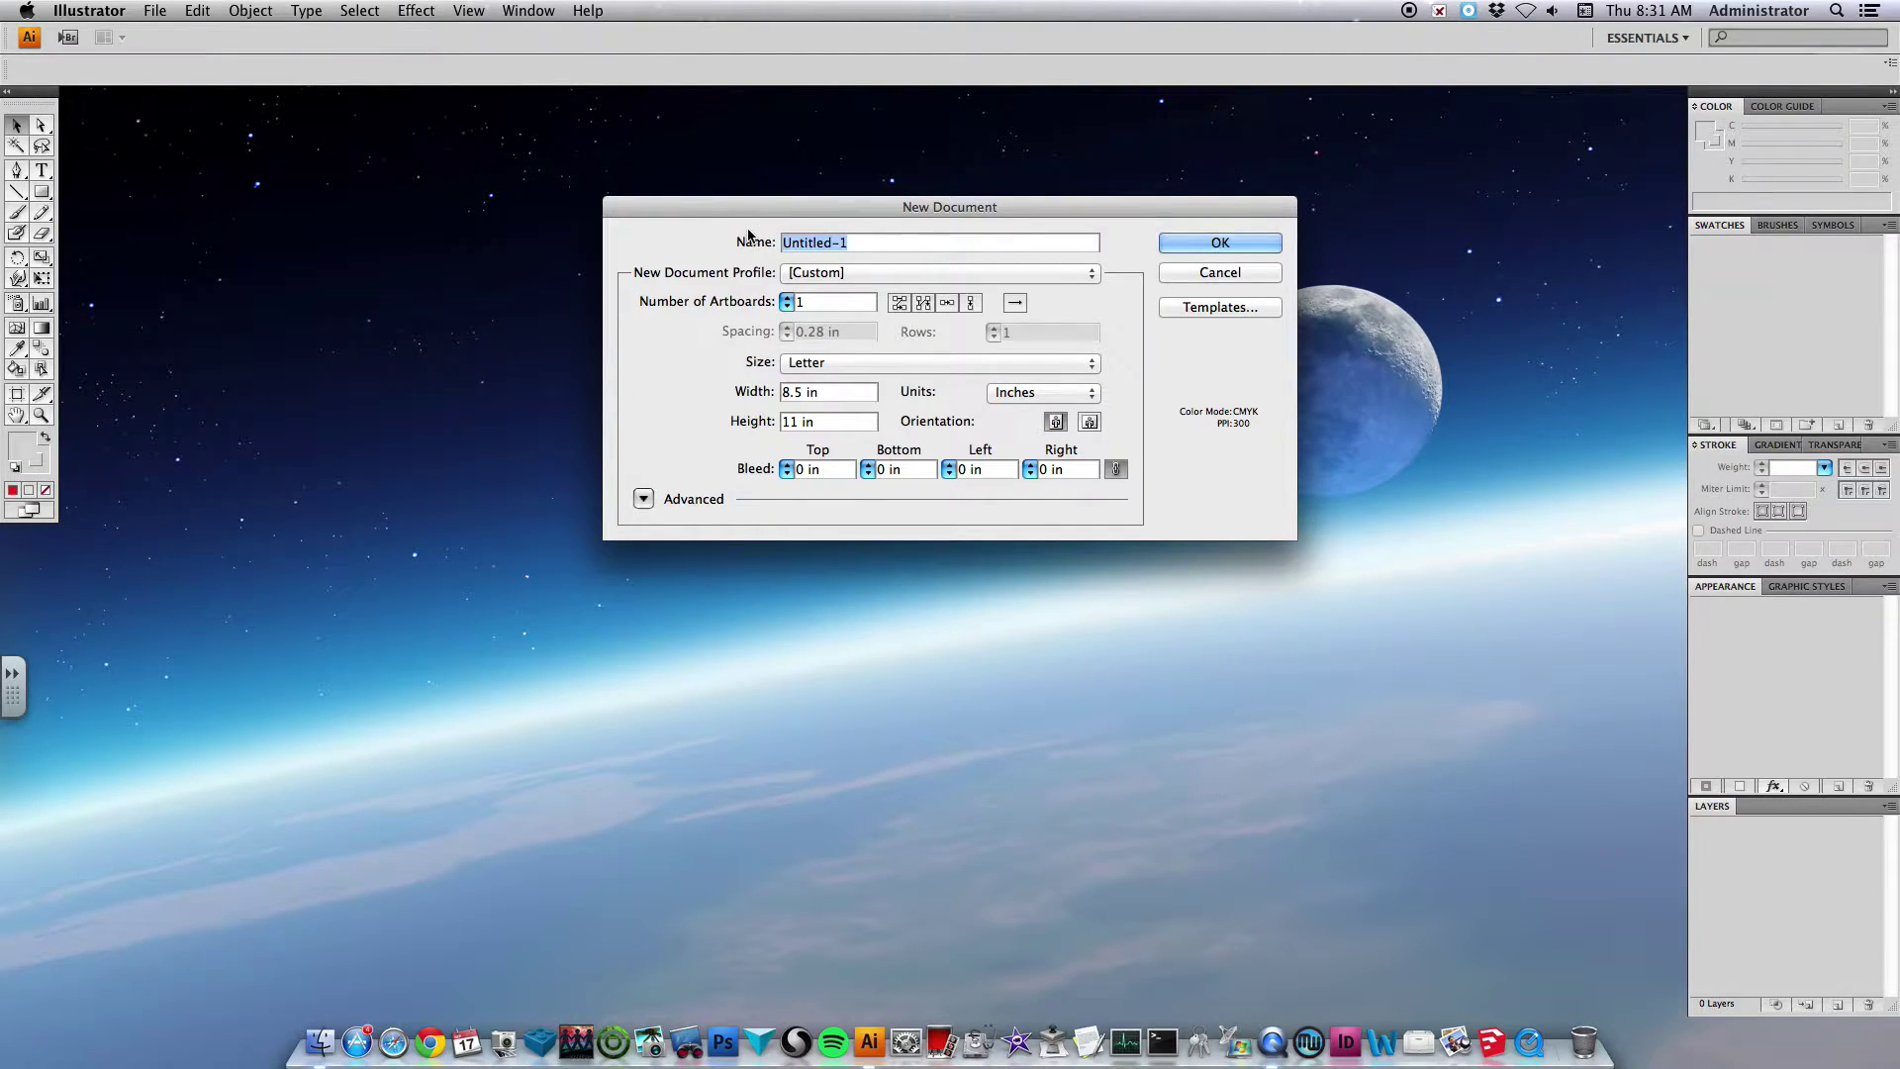
{"action": "type", "text": "schimsky cartoon character"}
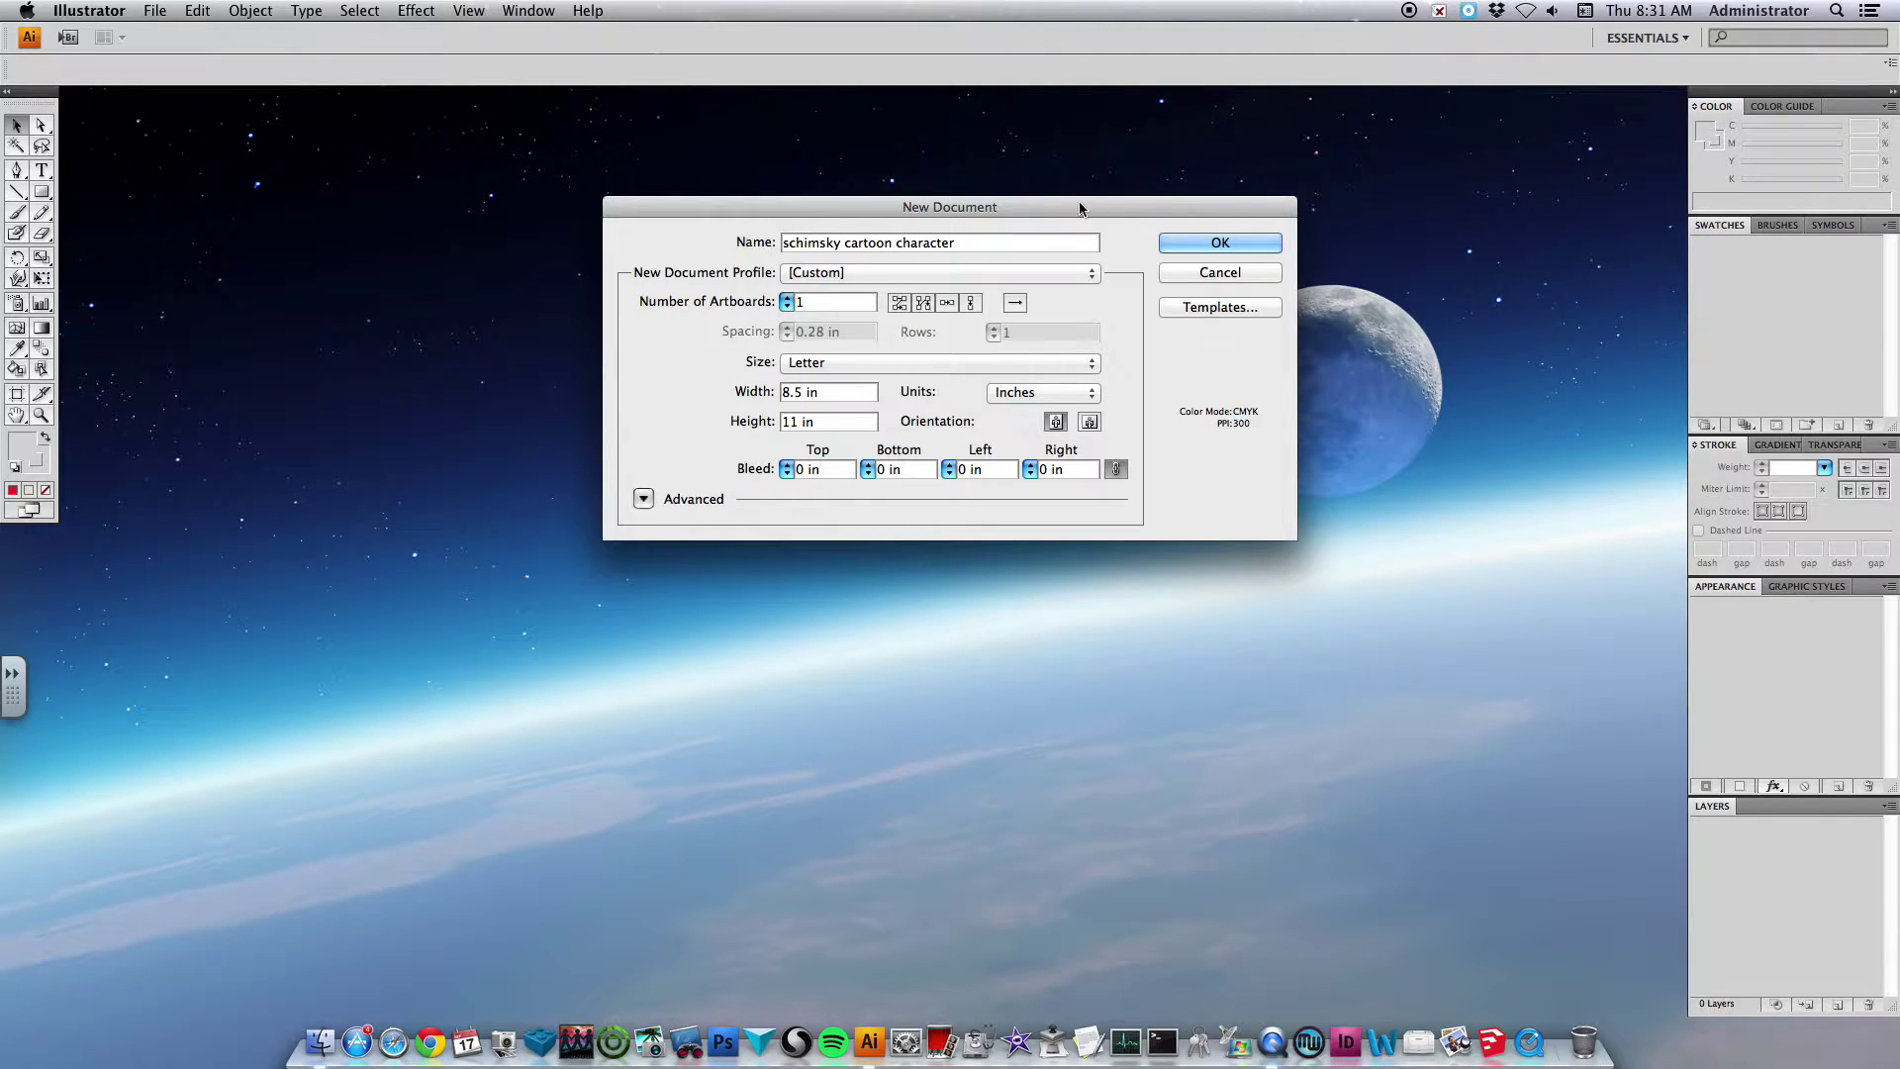
{"action": "left_click", "coordinate": [1220, 243]}
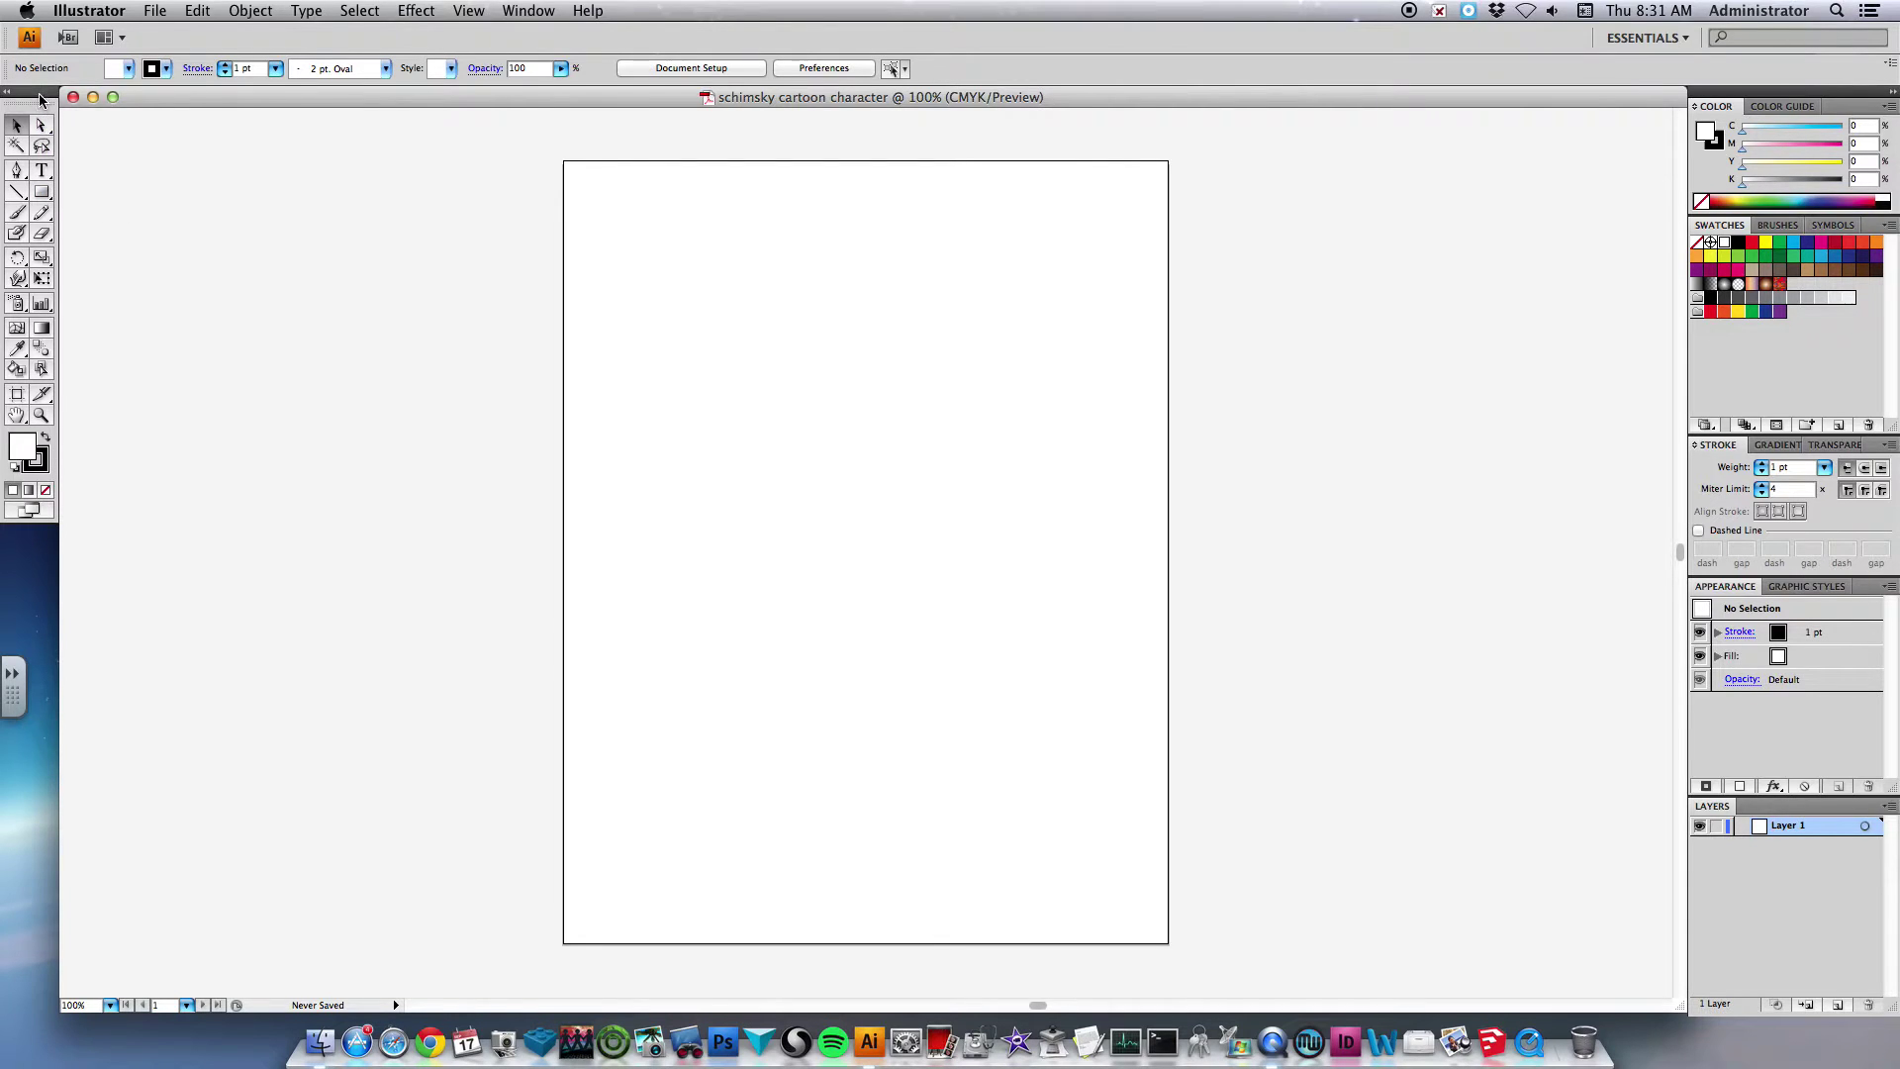
- Float the toolbox over the canvas and tear off the shape tools and line tools as separate floating groups
{"action": "left_click_drag", "start_coordinate": [39, 92], "coordinate": [126, 125]}
{"action": "left_click", "coordinate": [137, 230]}
{"action": "left_click_drag", "start_coordinate": [137, 229], "coordinate": [263, 181]}
{"action": "left_click_drag", "start_coordinate": [110, 229], "coordinate": [280, 230]}
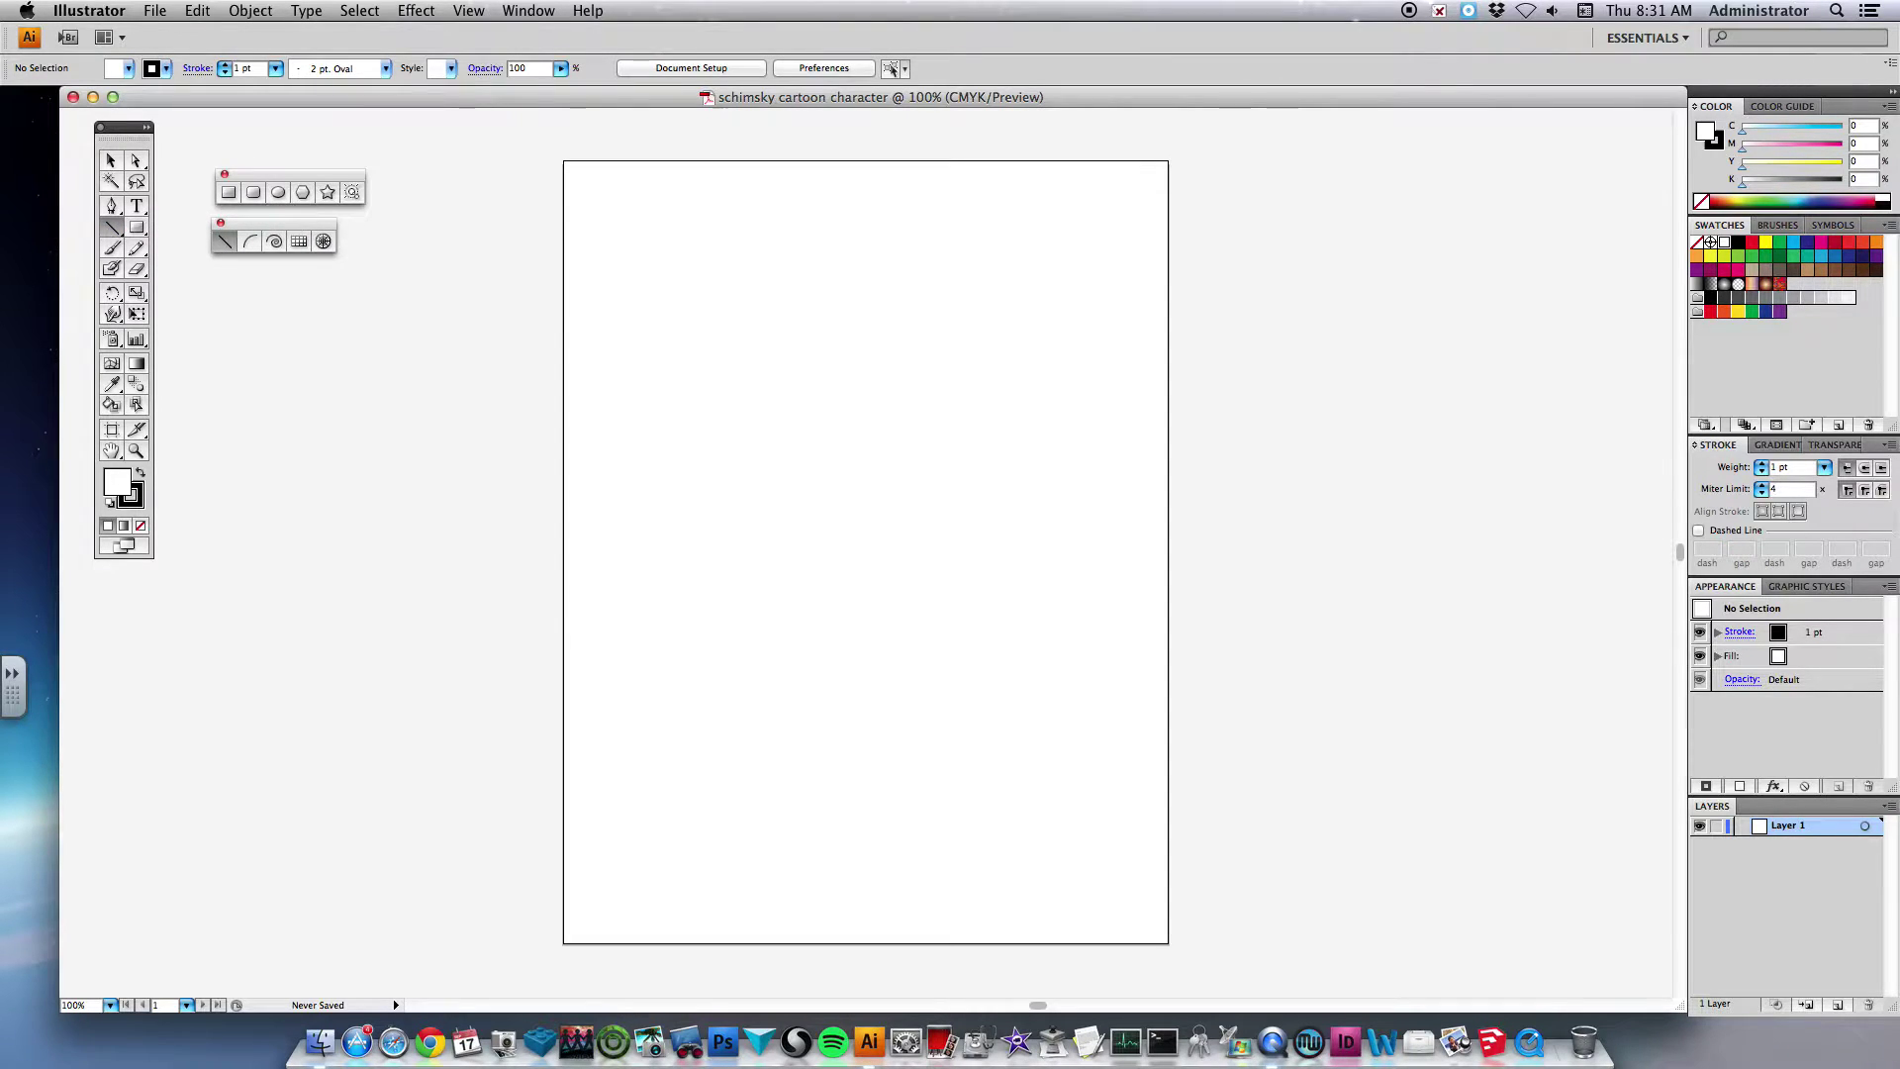
- Draw a near-square rectangle about 2.72 by 2.85 in around the middle of the artboard
{"action": "left_click", "coordinate": [228, 194]}
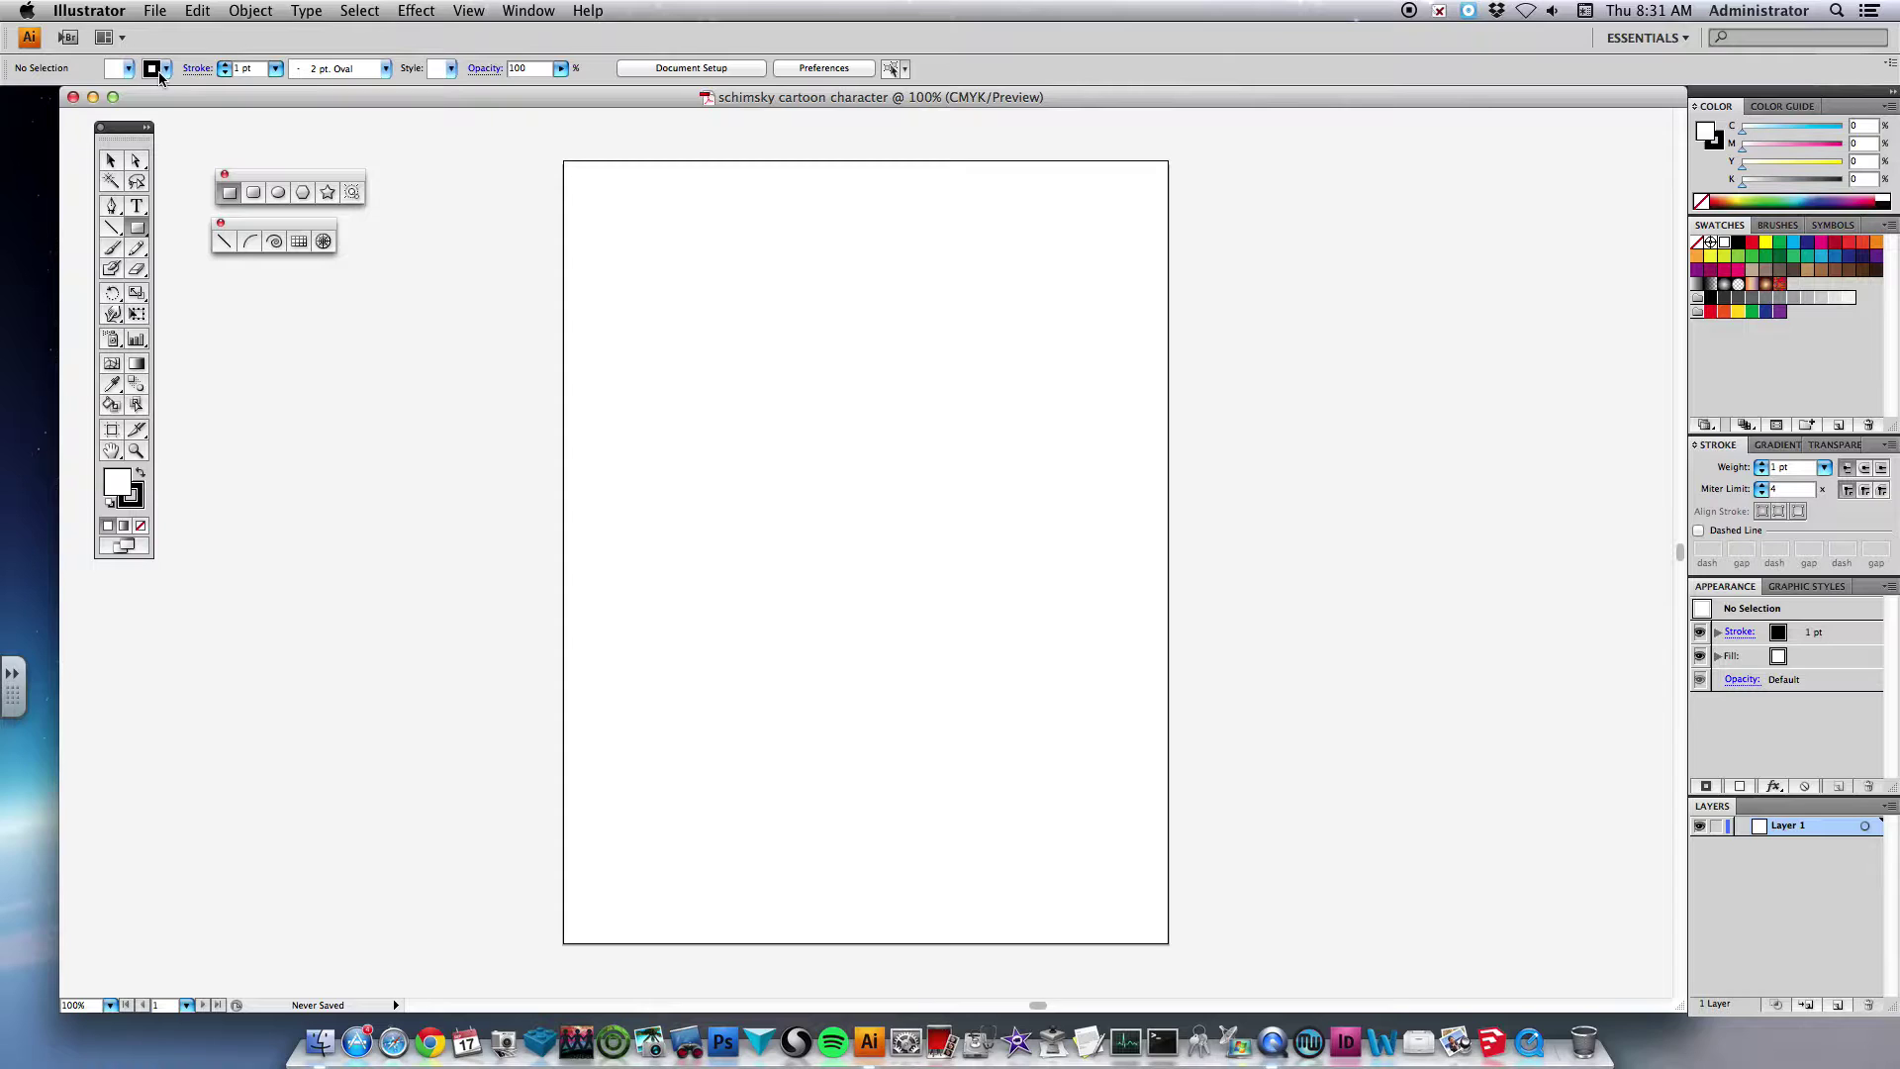
{"action": "left_click_drag", "start_coordinate": [758, 432], "coordinate": [952, 635]}
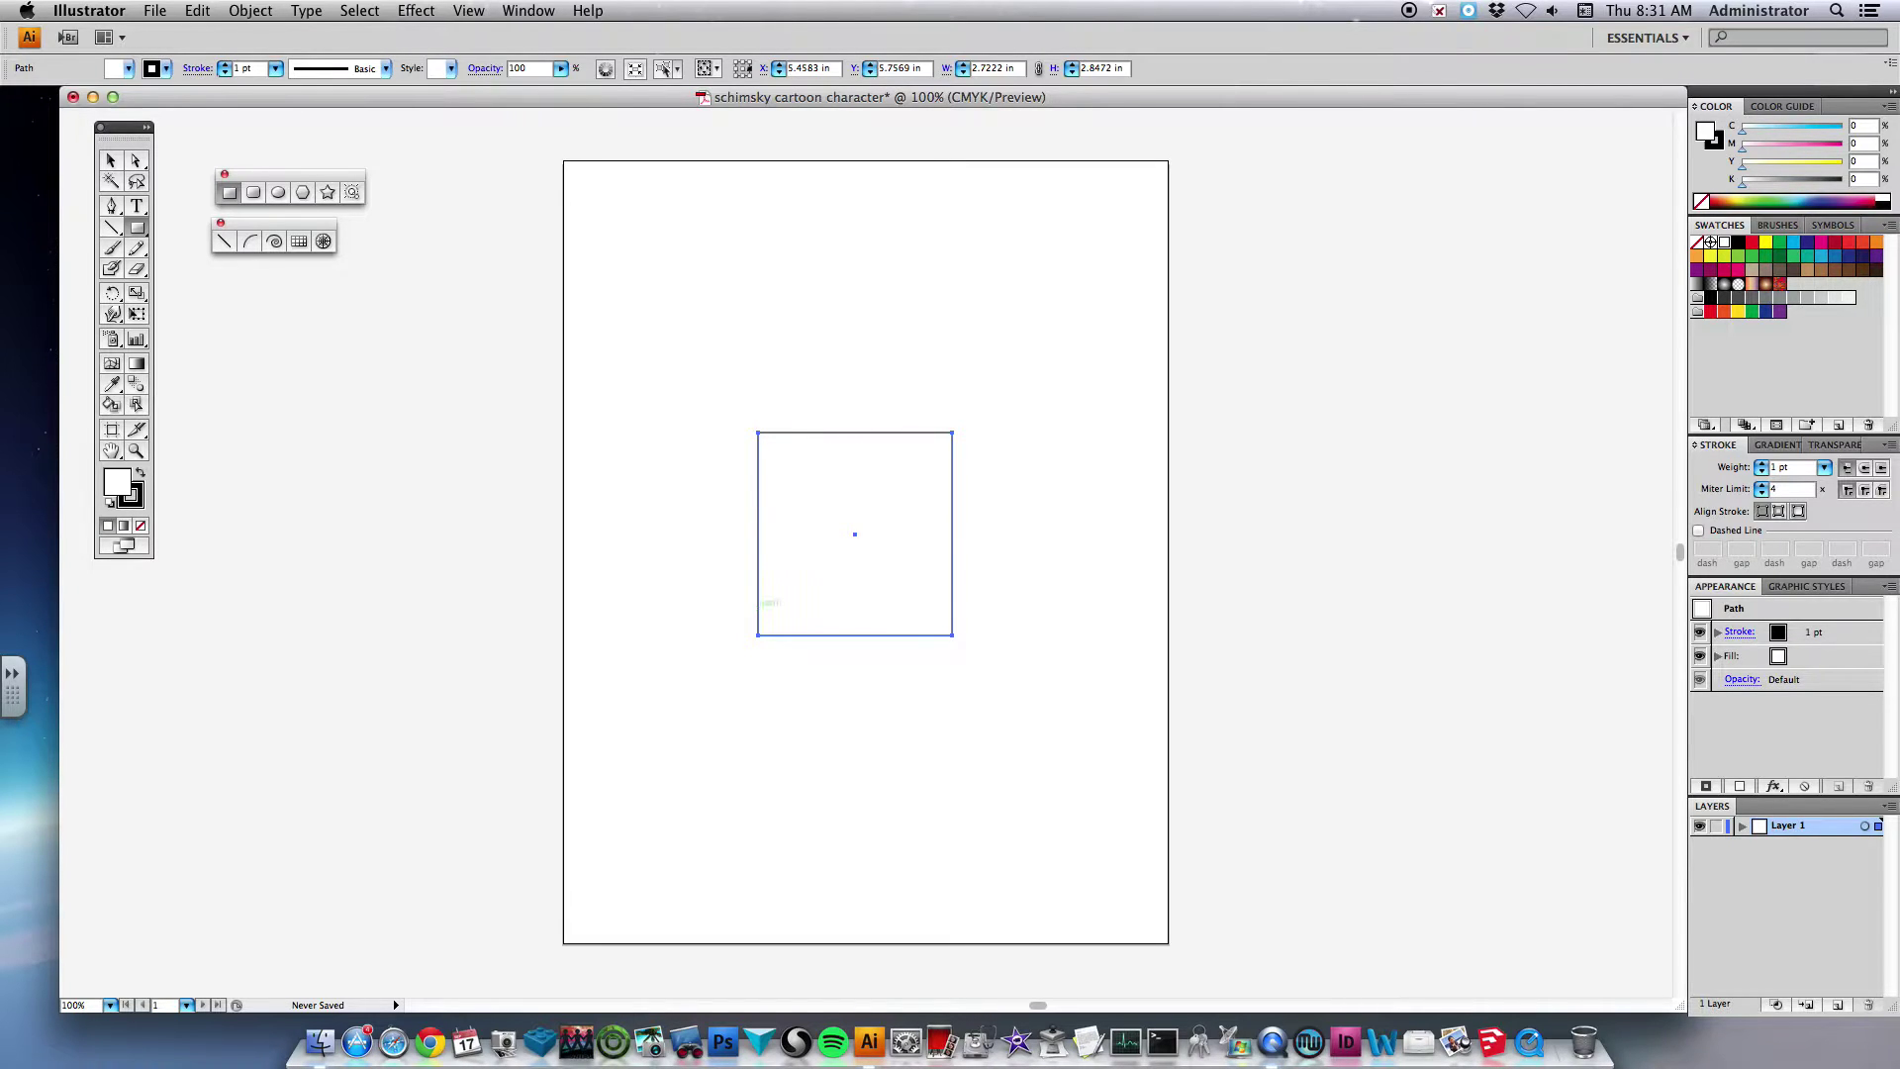
{"action": "left_click", "coordinate": [112, 161]}
{"action": "left_click", "coordinate": [967, 295]}
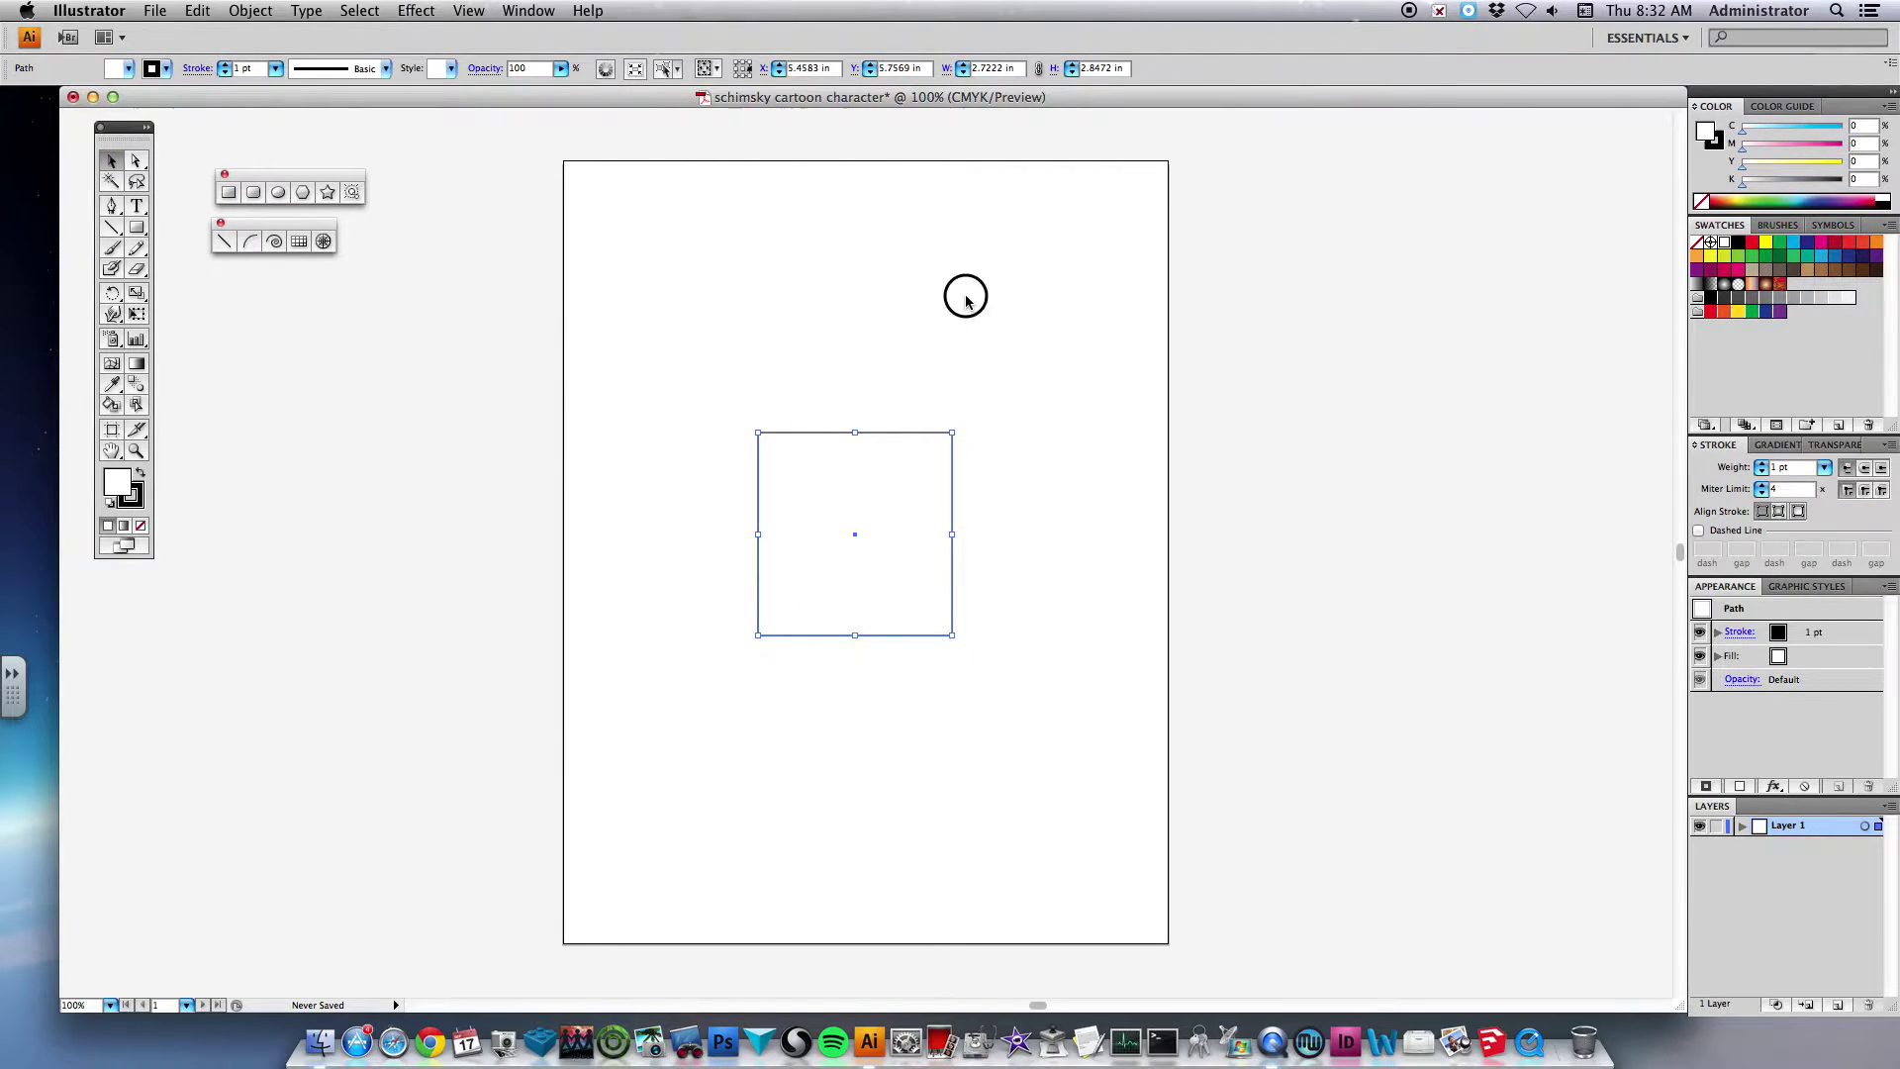
- Fill the rectangle with solid green and deselect it
{"action": "left_click", "coordinate": [926, 435]}
{"action": "left_click_drag", "start_coordinate": [1013, 400], "coordinate": [941, 491]}
{"action": "left_click", "coordinate": [126, 70]}
{"action": "left_click", "coordinate": [90, 94]}
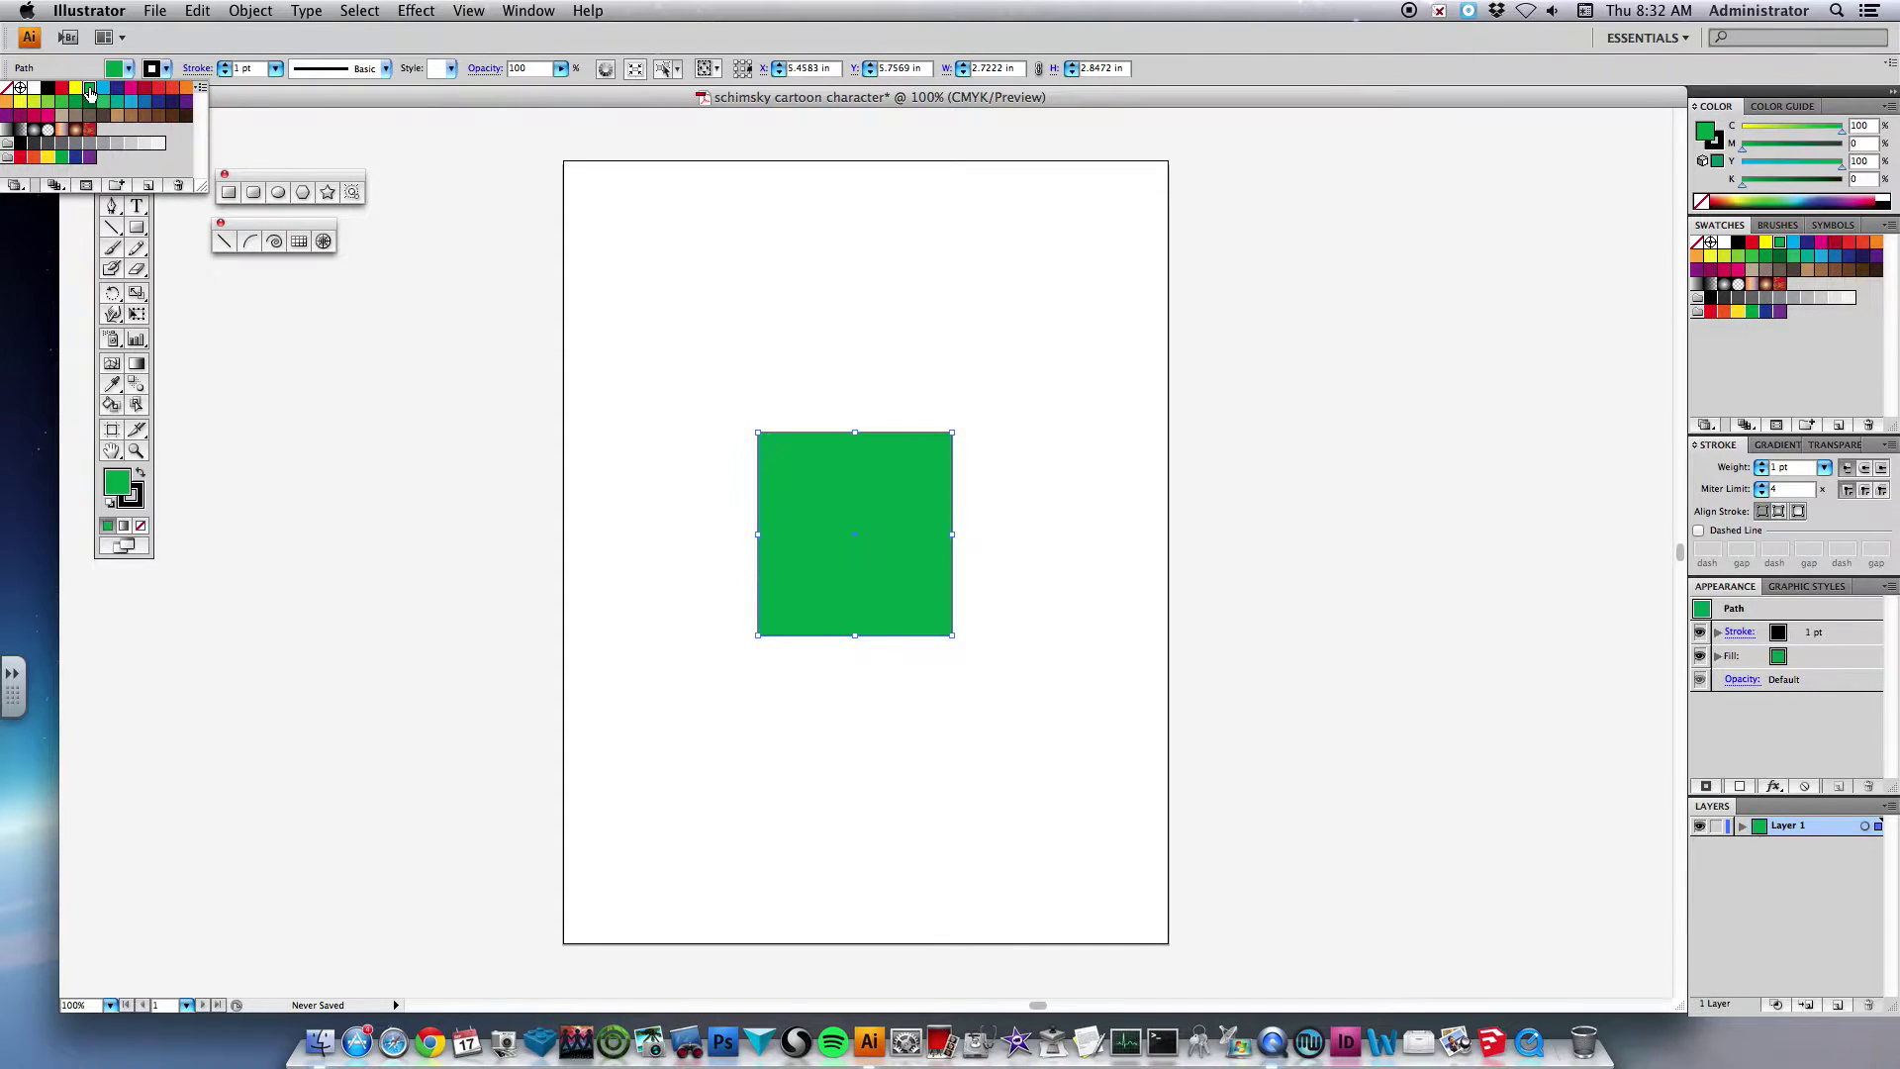
{"action": "left_click", "coordinate": [707, 299]}
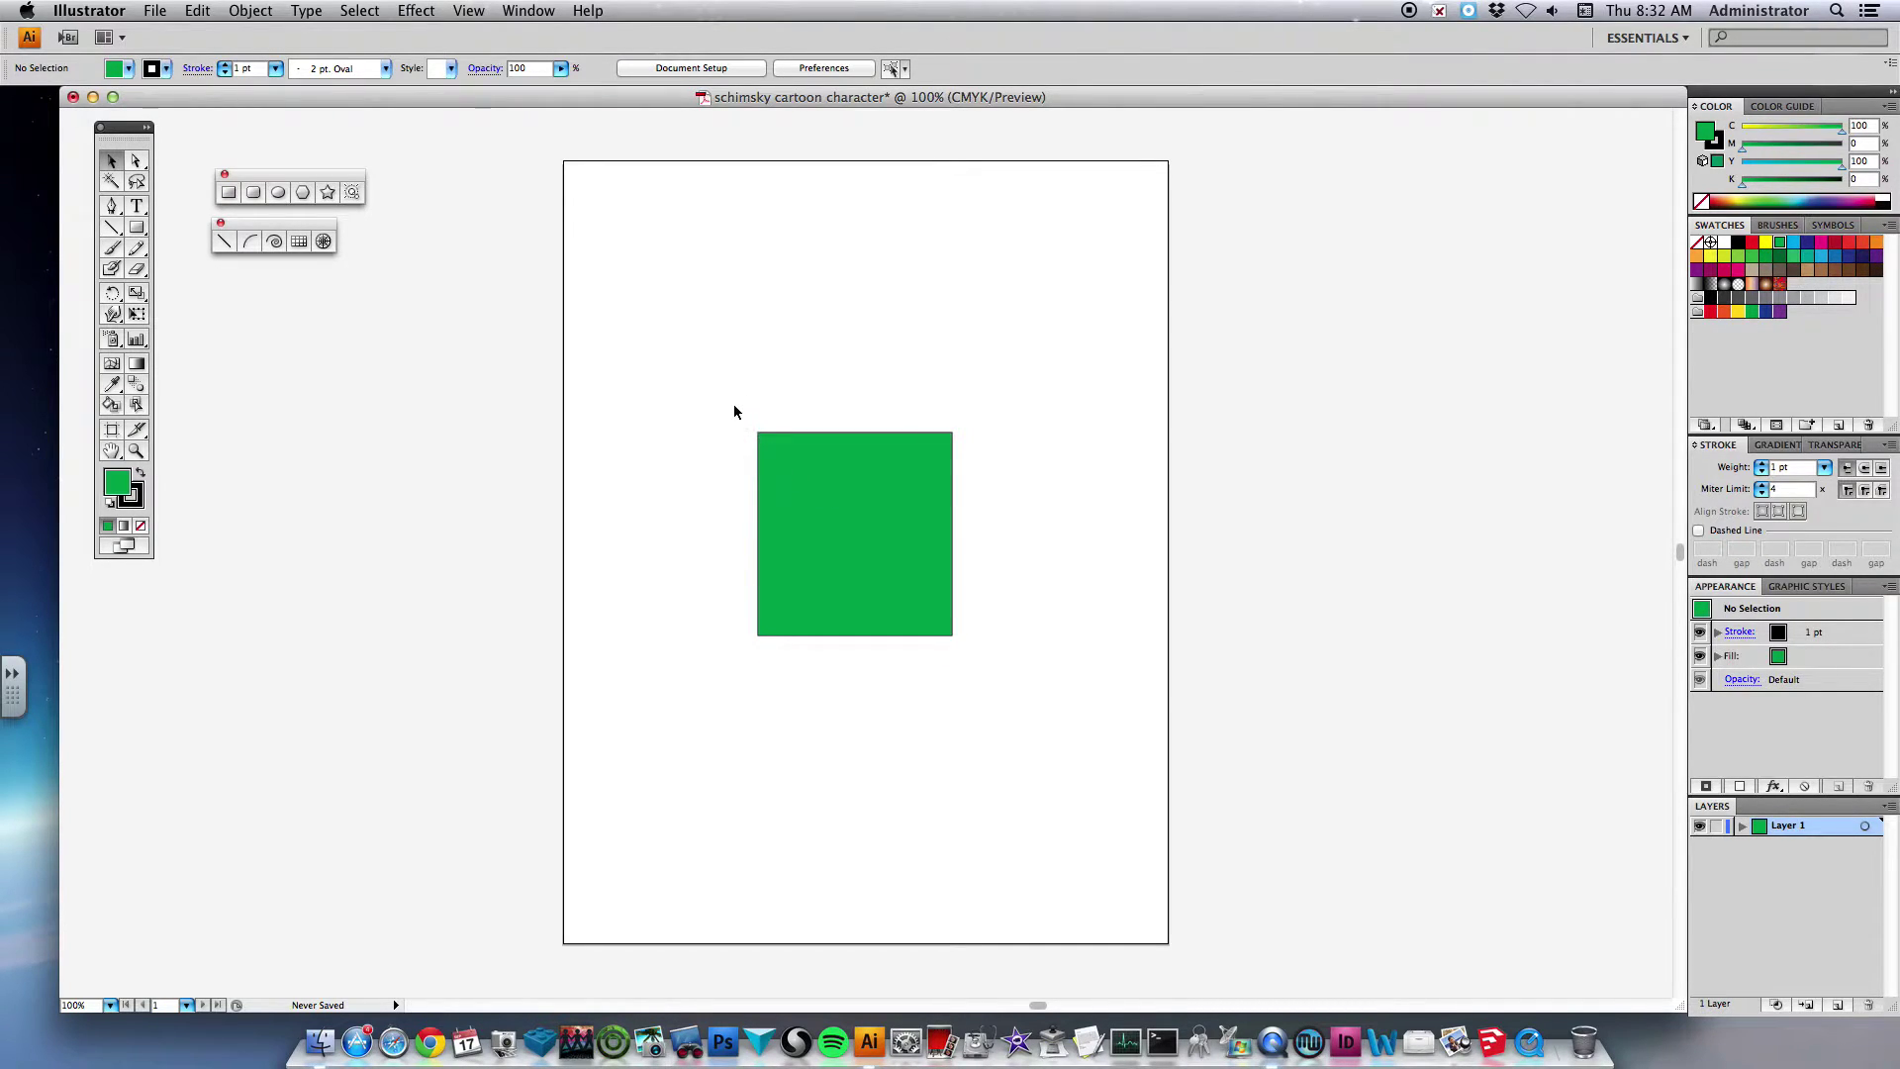
- Examine the green rectangle and the outline at its upper-left corner up close, returning to the whole artboard
{"action": "key", "text": "super+equal"}
{"action": "key", "text": "super+equal"}
{"action": "key", "text": "super+equal"}
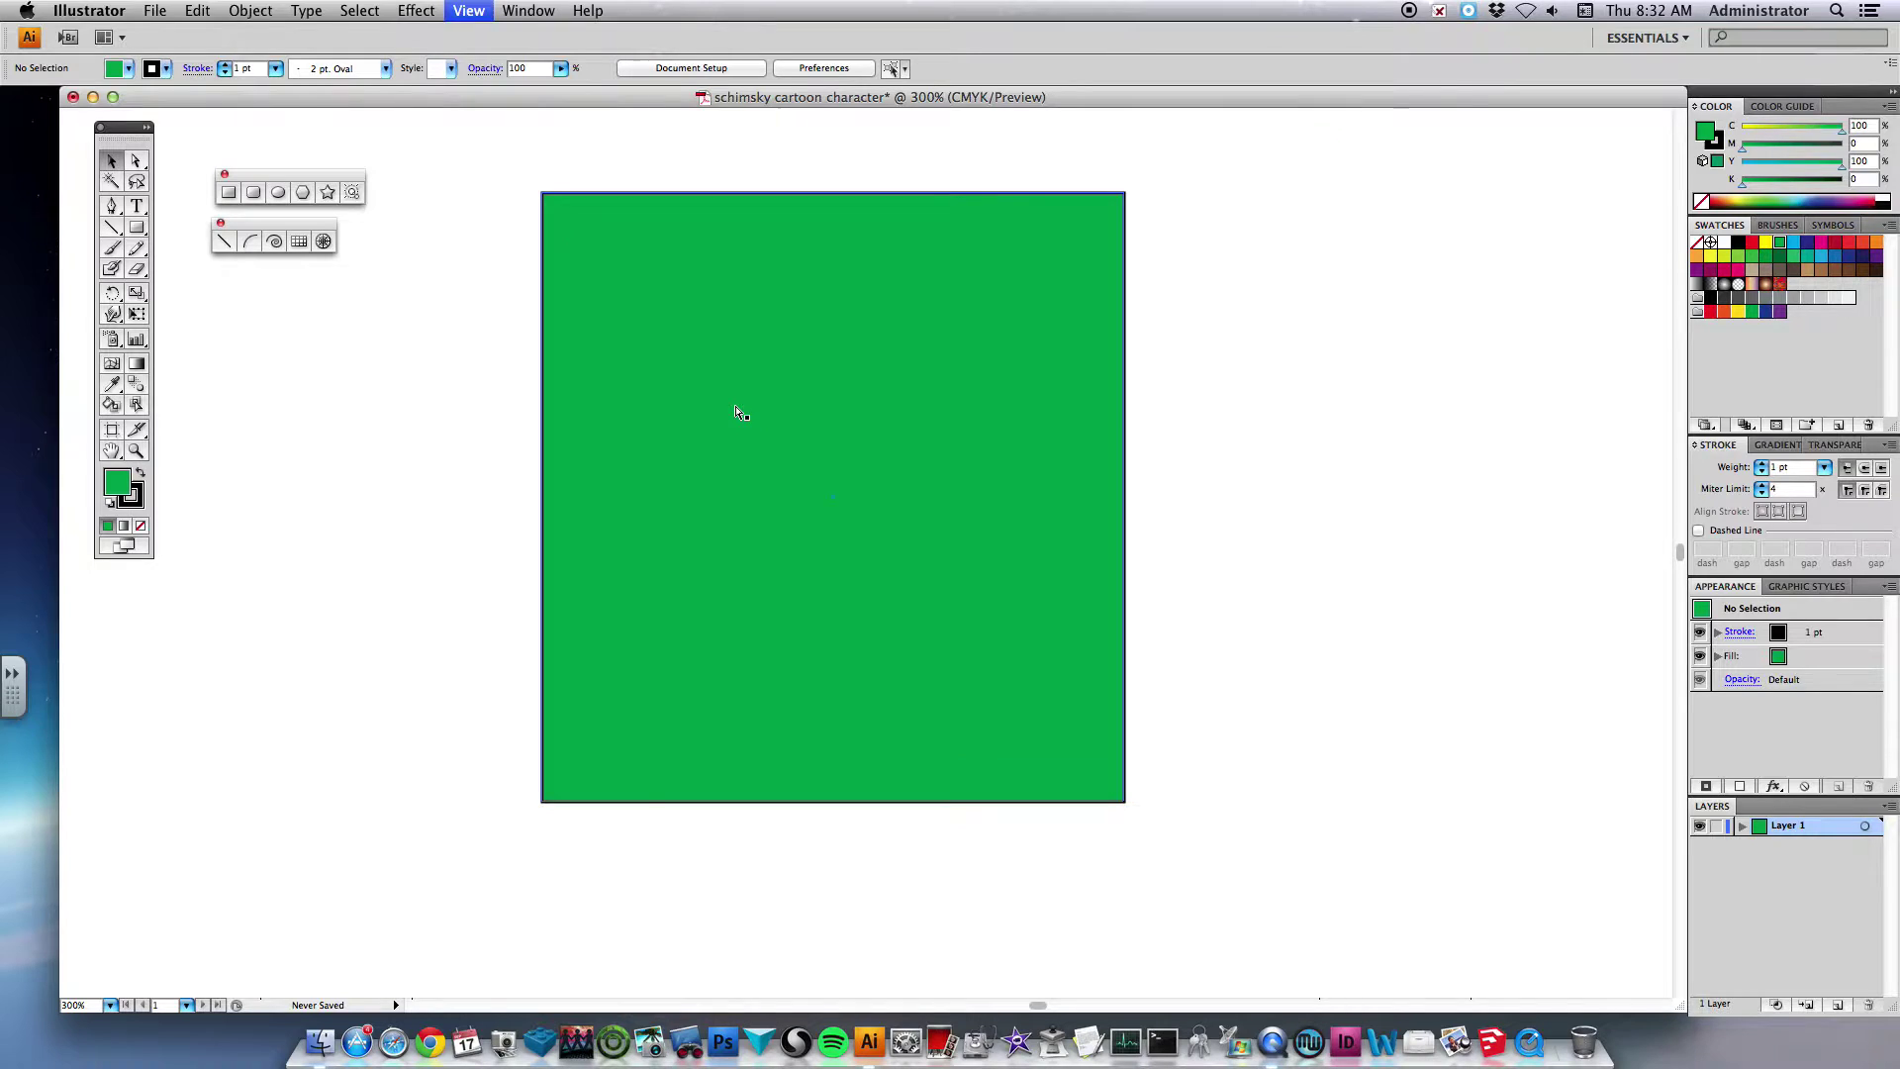
{"action": "key", "text": "super+minus"}
{"action": "key", "text": "super+minus"}
{"action": "key", "text": "super+minus"}
{"action": "key", "text": "super+minus"}
{"action": "key", "text": "super+0"}
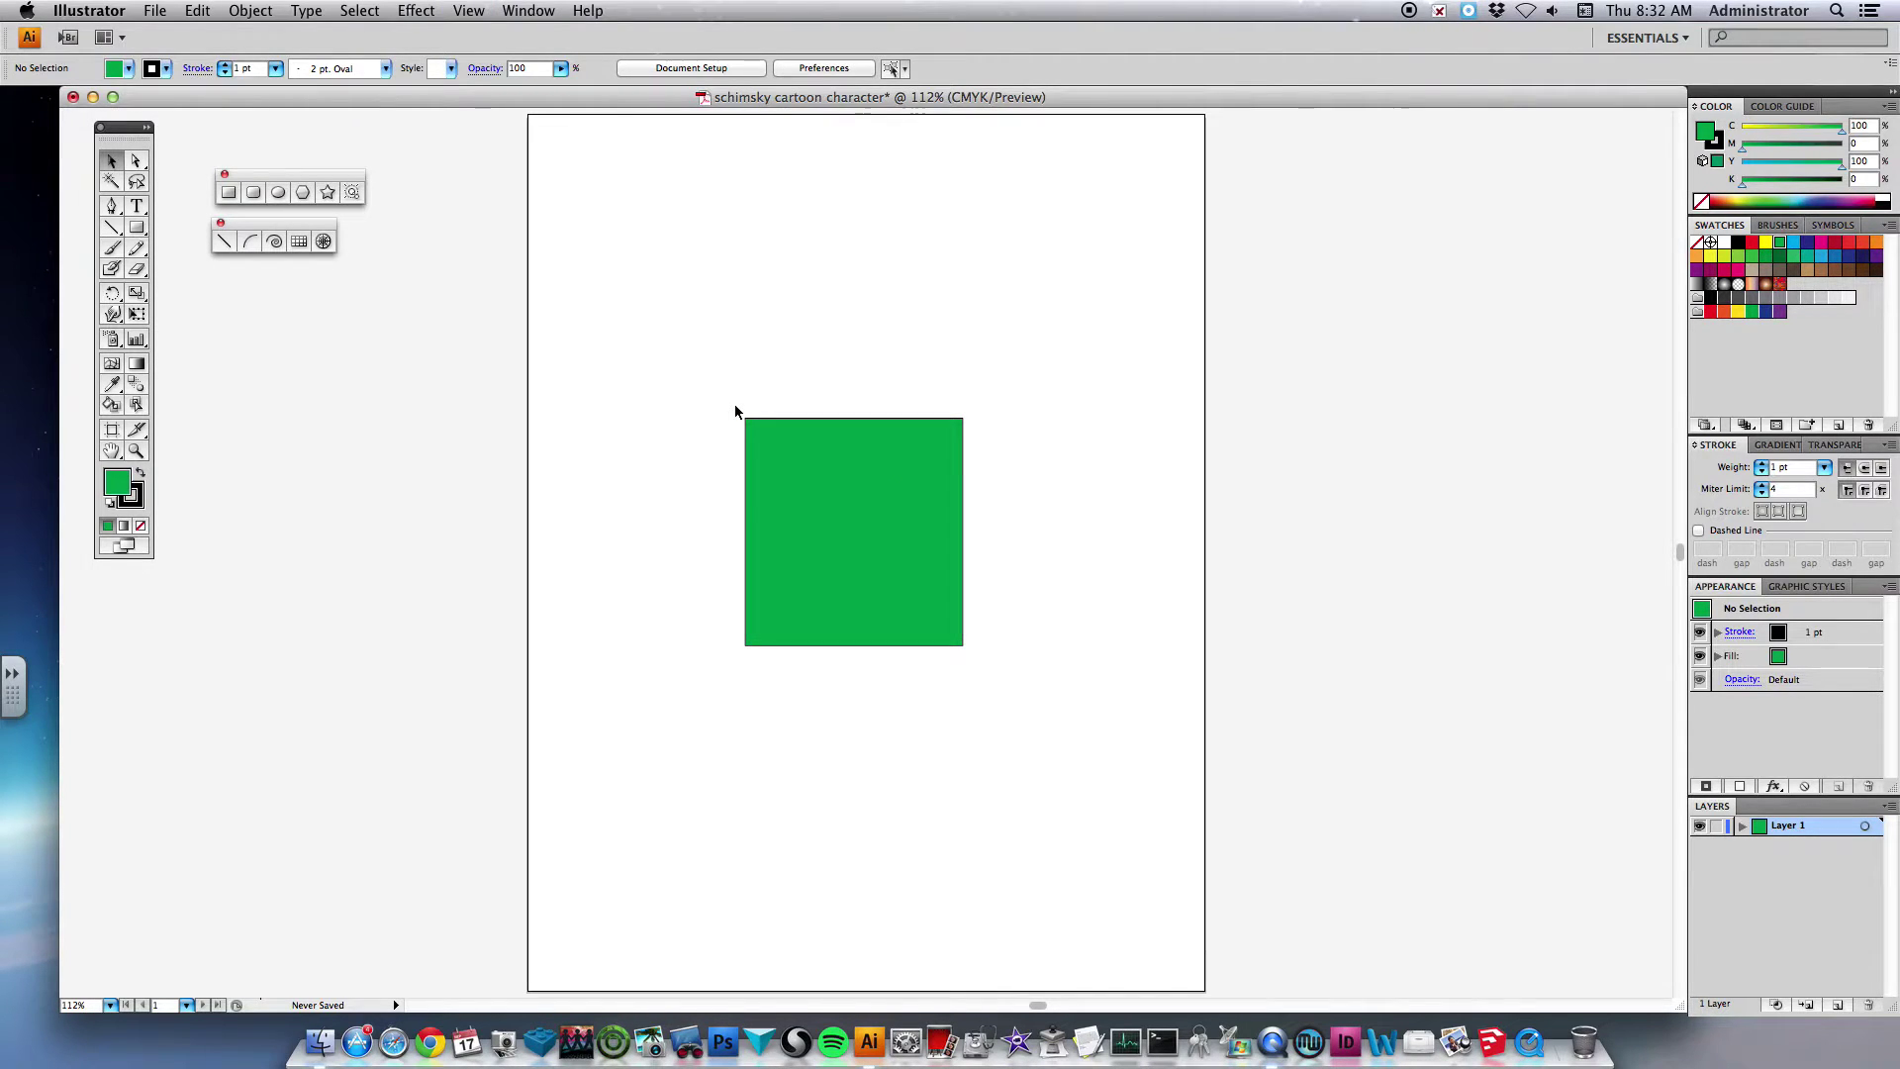
{"action": "key", "text": "super+space"}
{"action": "left_click_drag", "start_coordinate": [694, 350], "coordinate": [829, 465]}
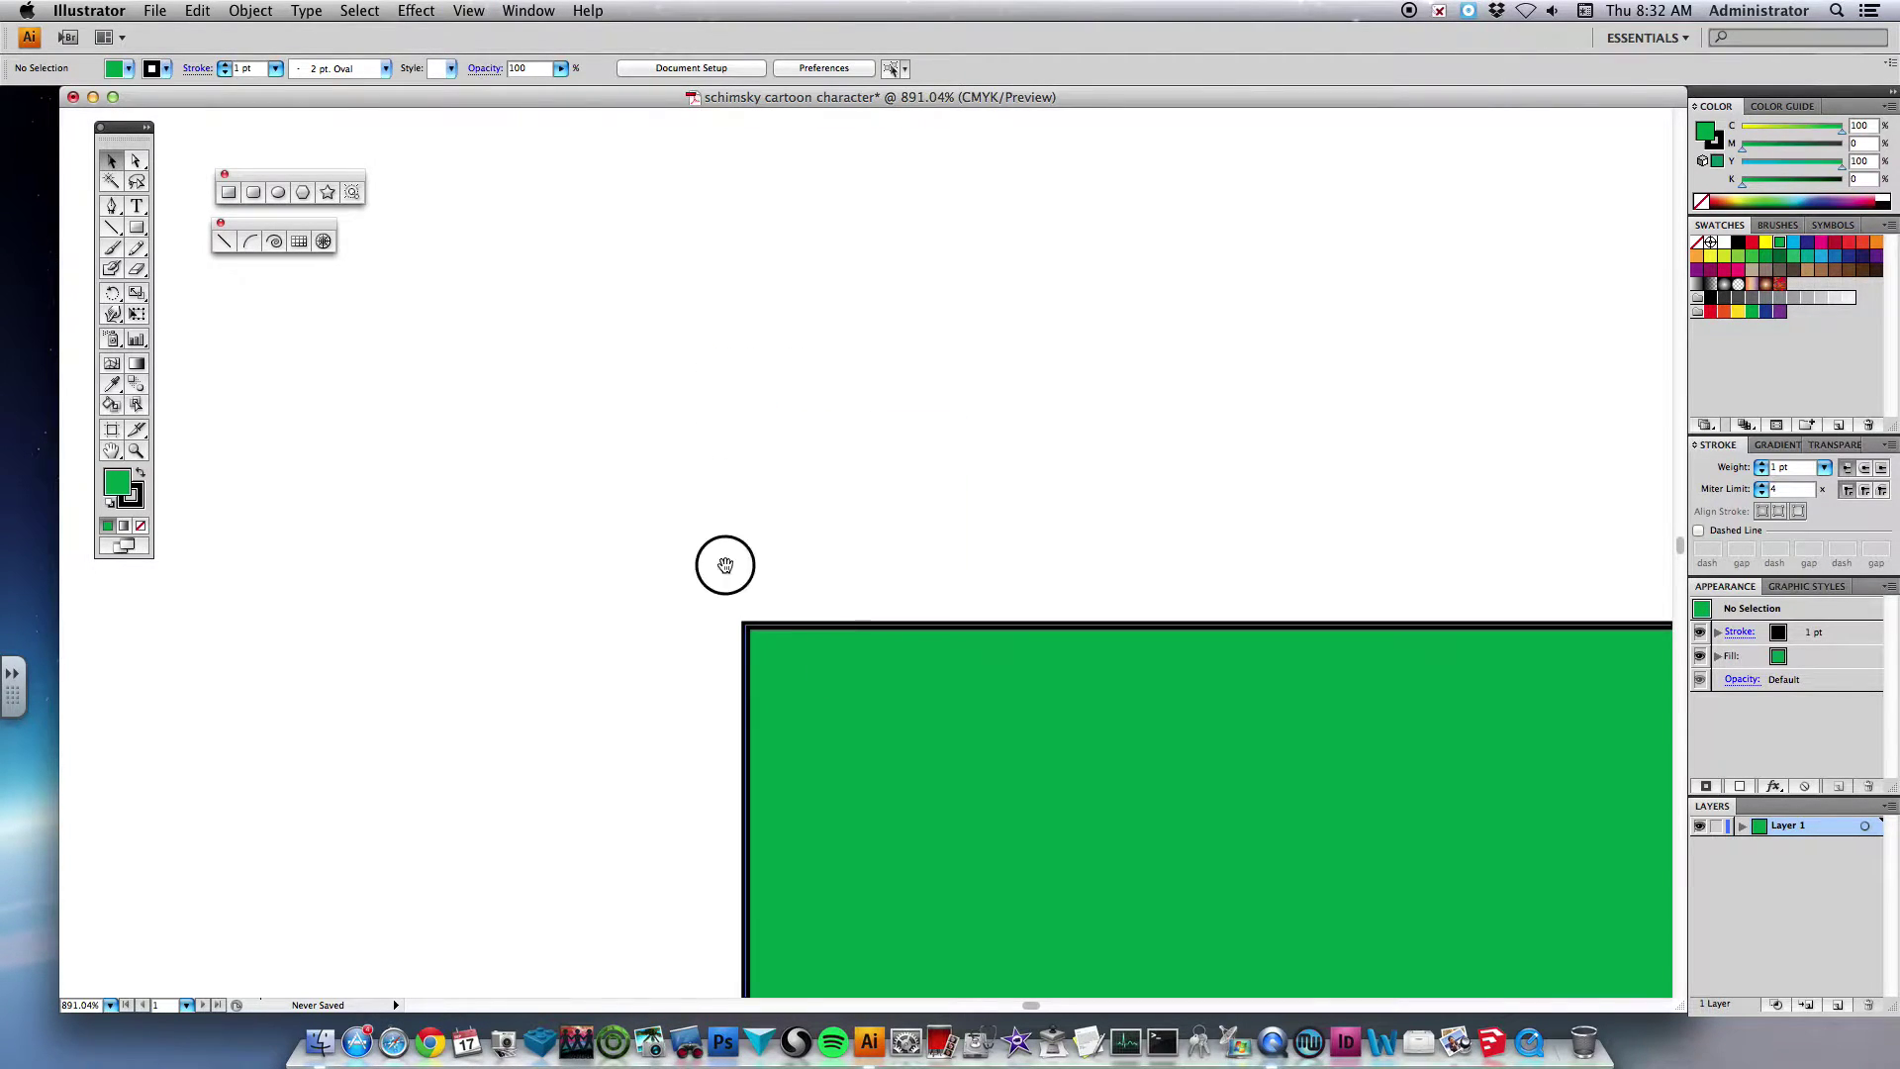
{"action": "left_click_drag", "start_coordinate": [725, 565], "coordinate": [550, 303]}
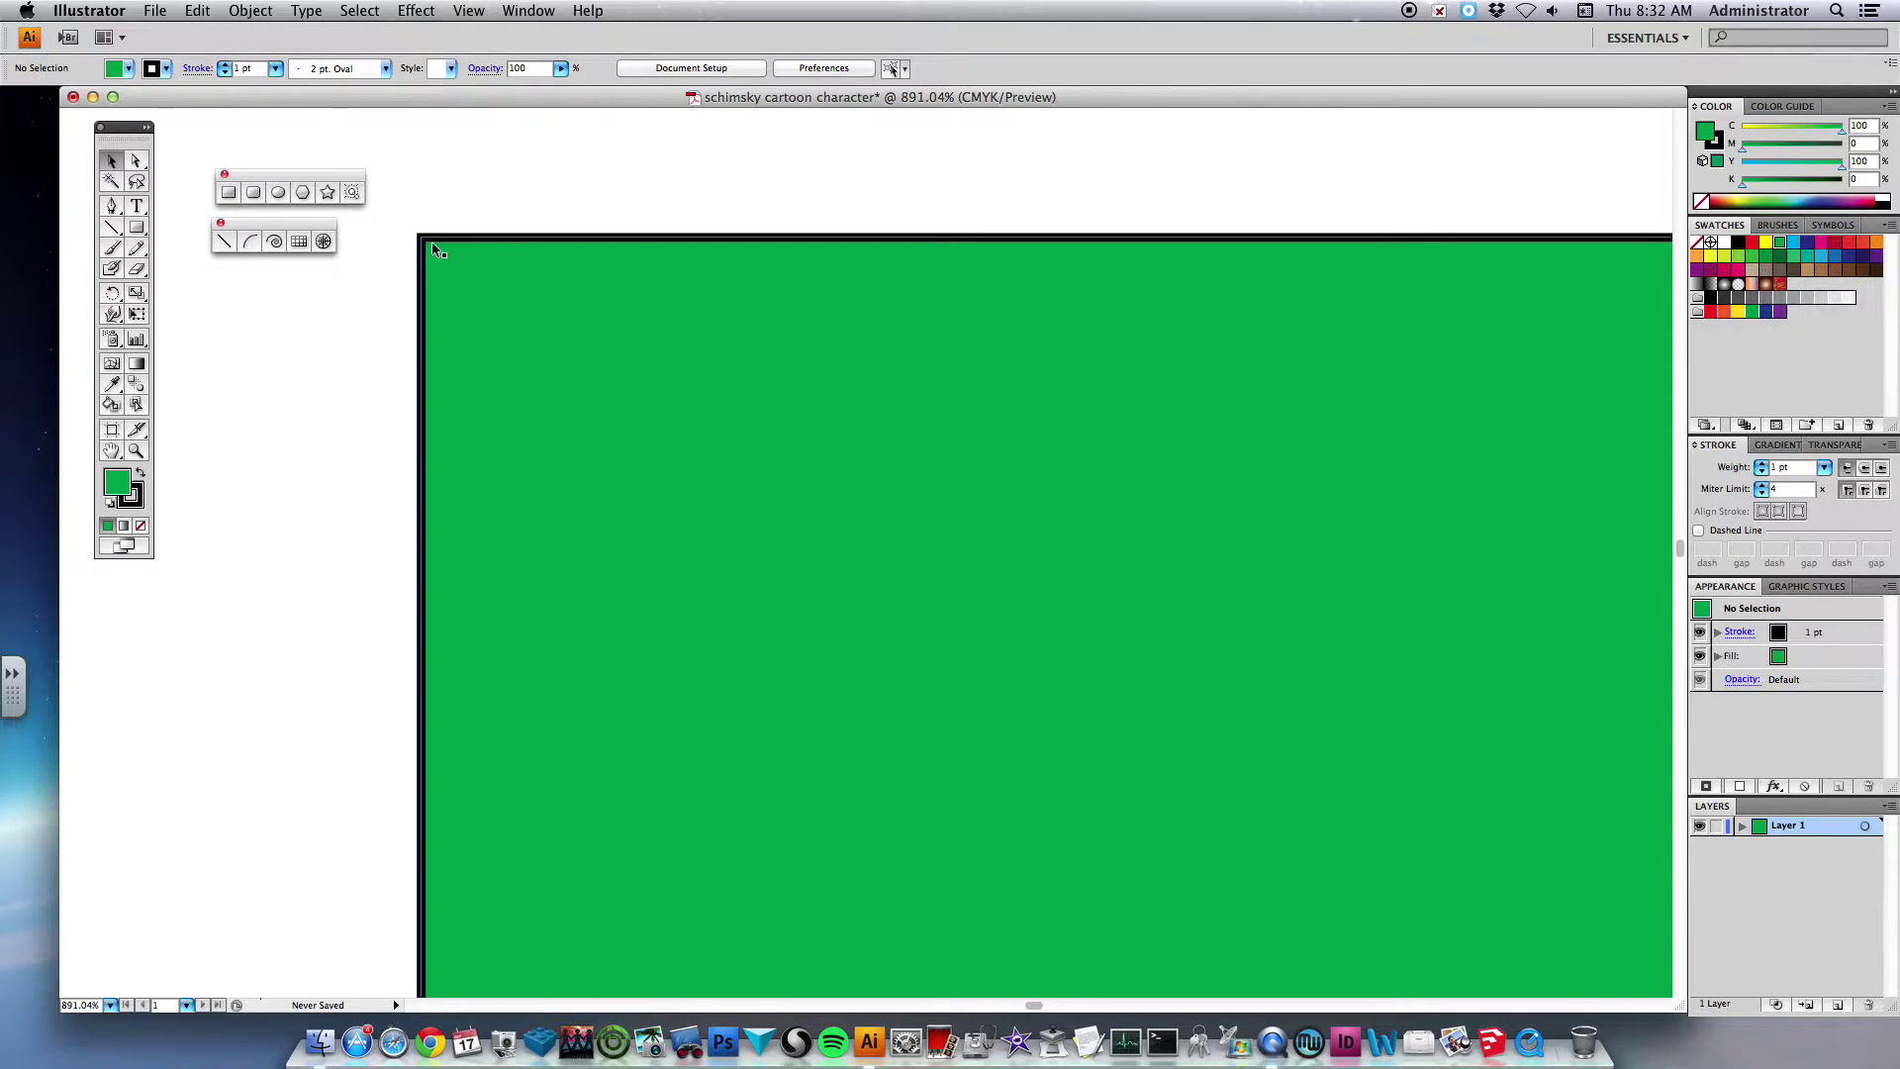
{"action": "key", "text": "super+0"}
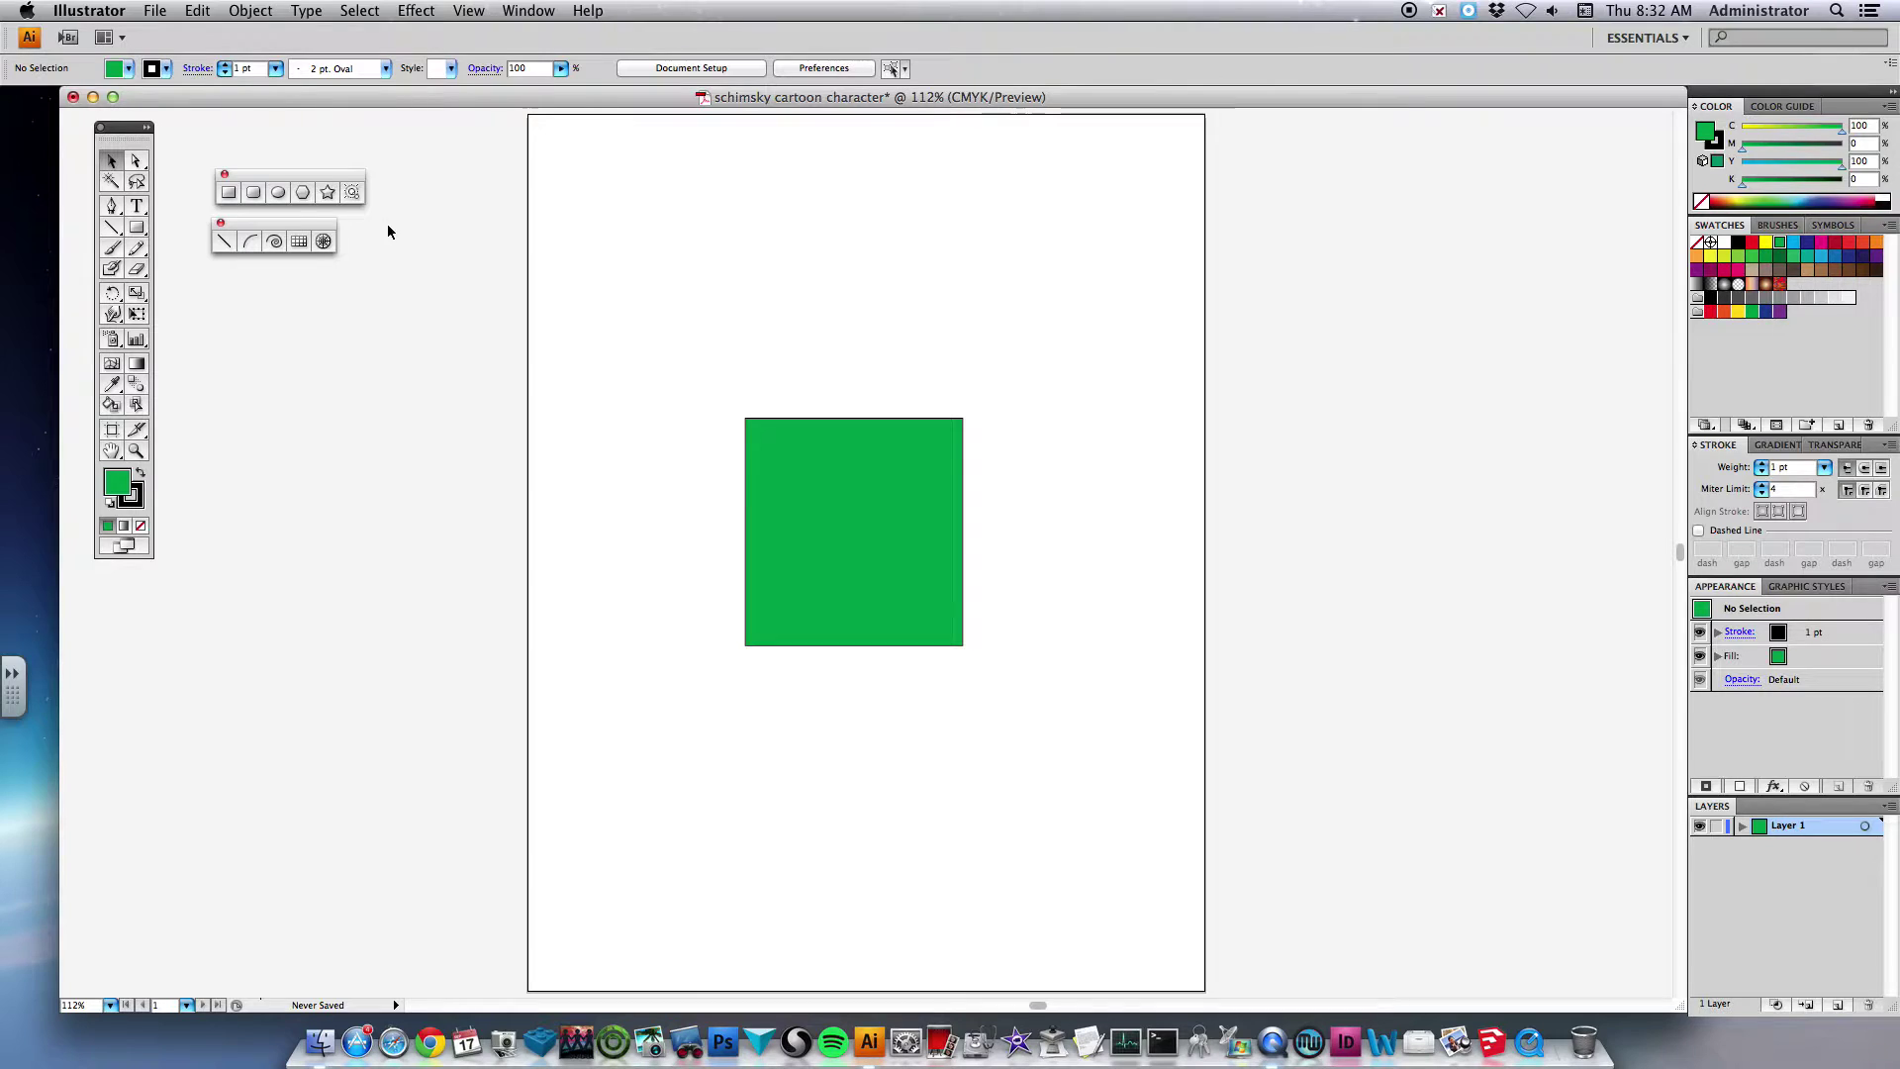
- Draw a circle about 2.39 in across overlapping the rectangle's top edge and fill it with light brown
{"action": "left_click", "coordinate": [279, 194]}
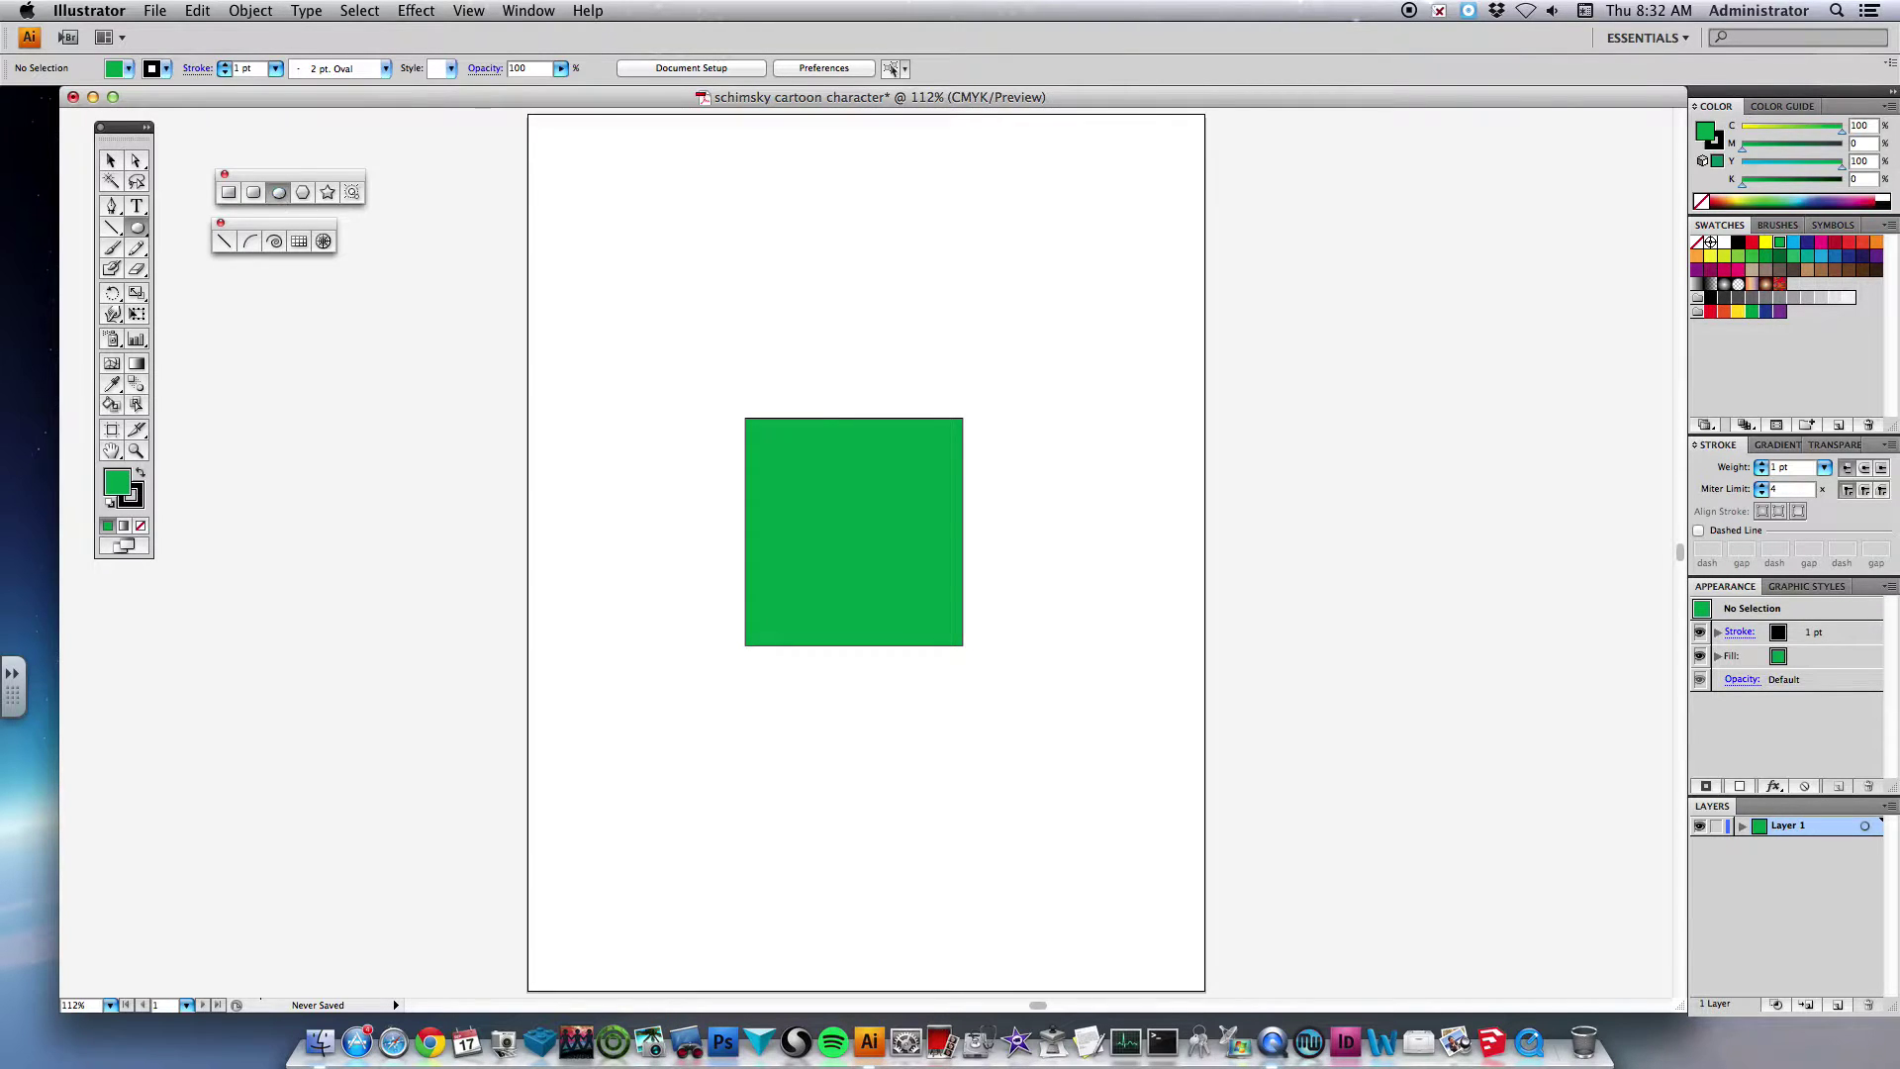
{"action": "left_click_drag", "start_coordinate": [768, 270], "coordinate": [945, 455]}
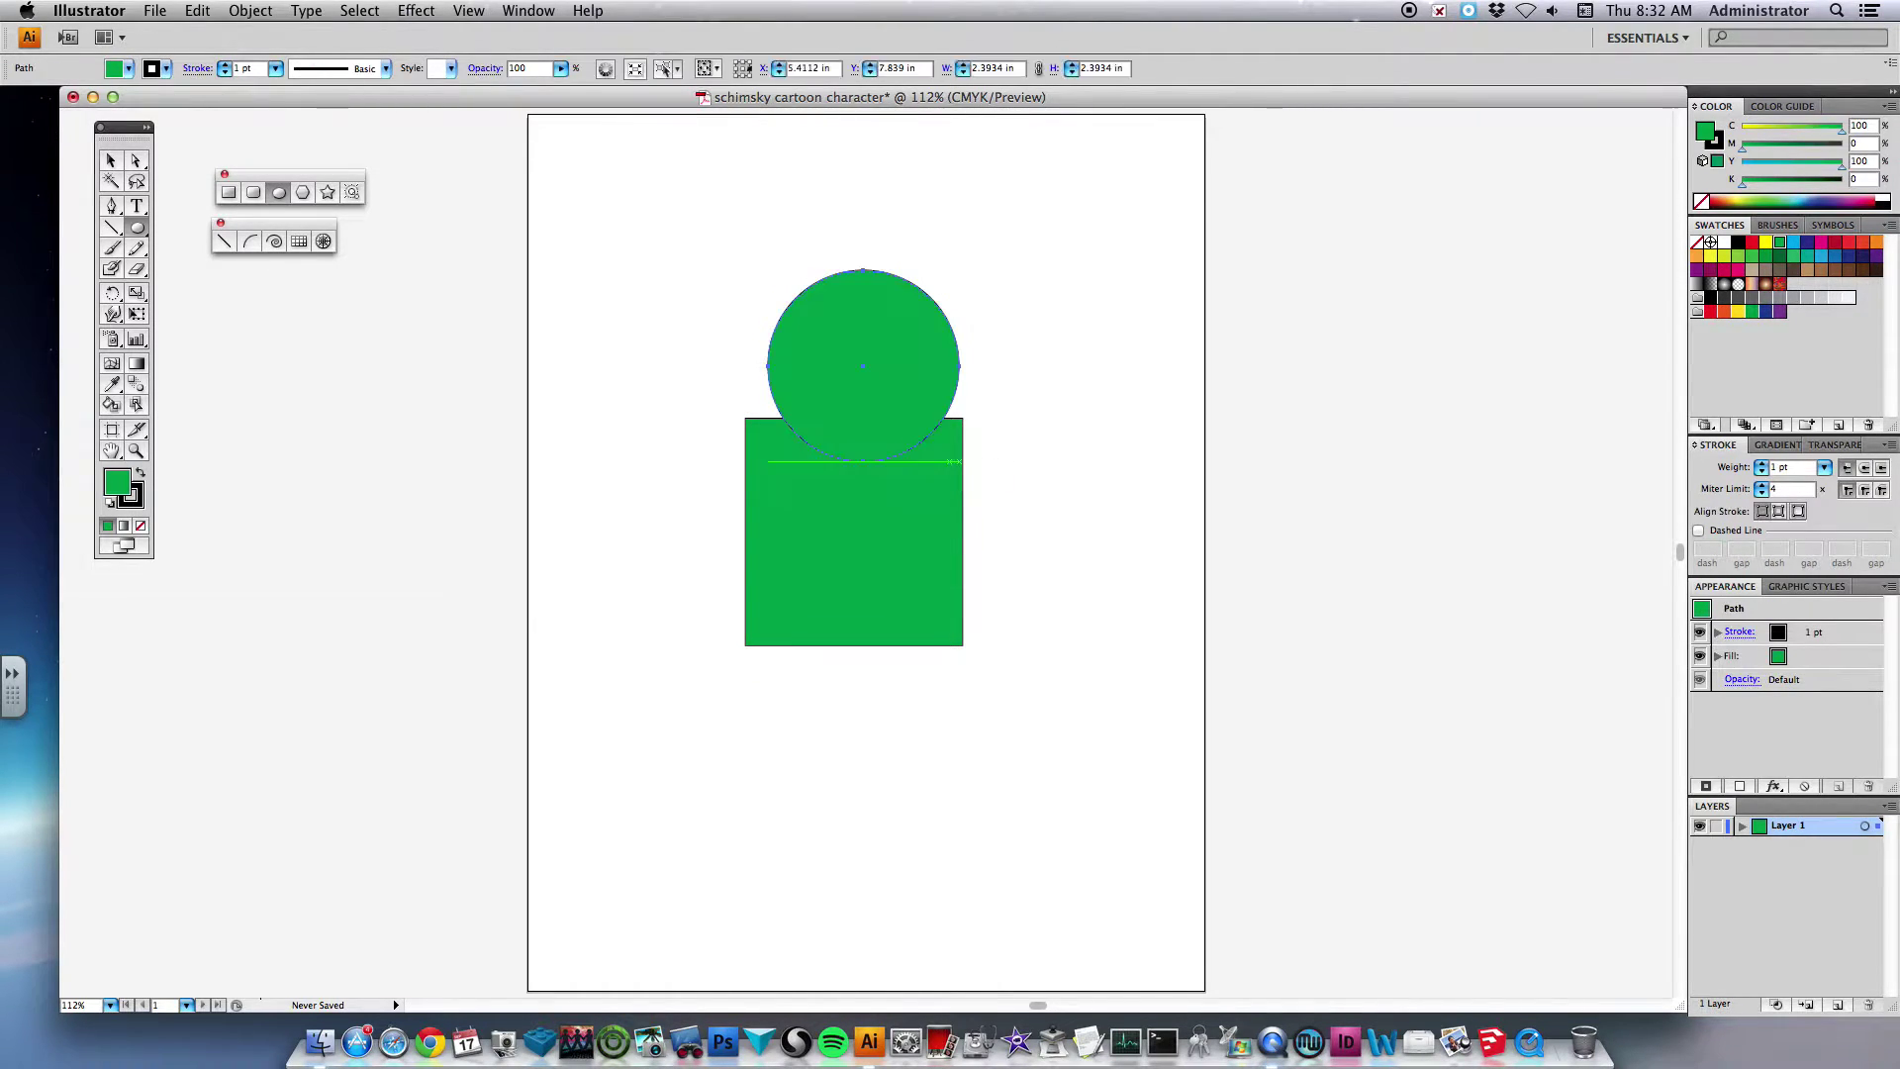
{"action": "left_click", "coordinate": [128, 68]}
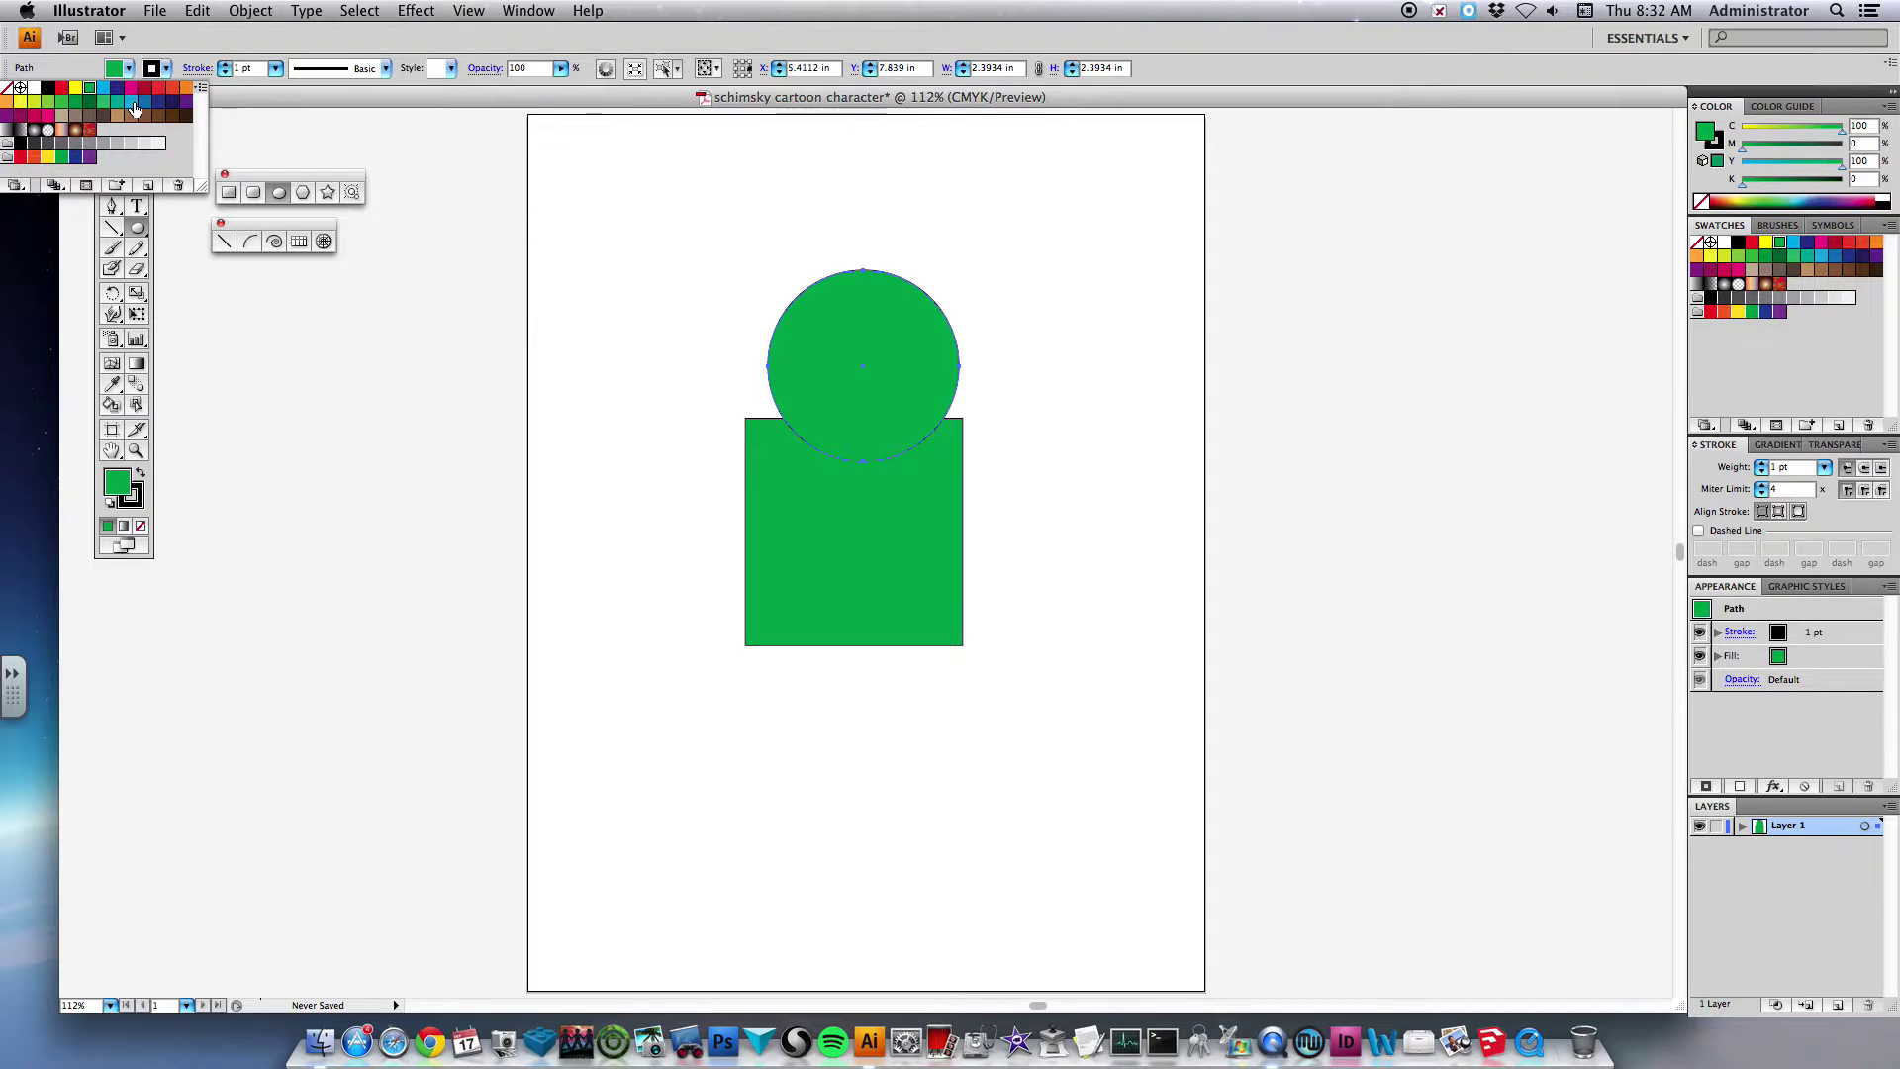
{"action": "left_click", "coordinate": [116, 115]}
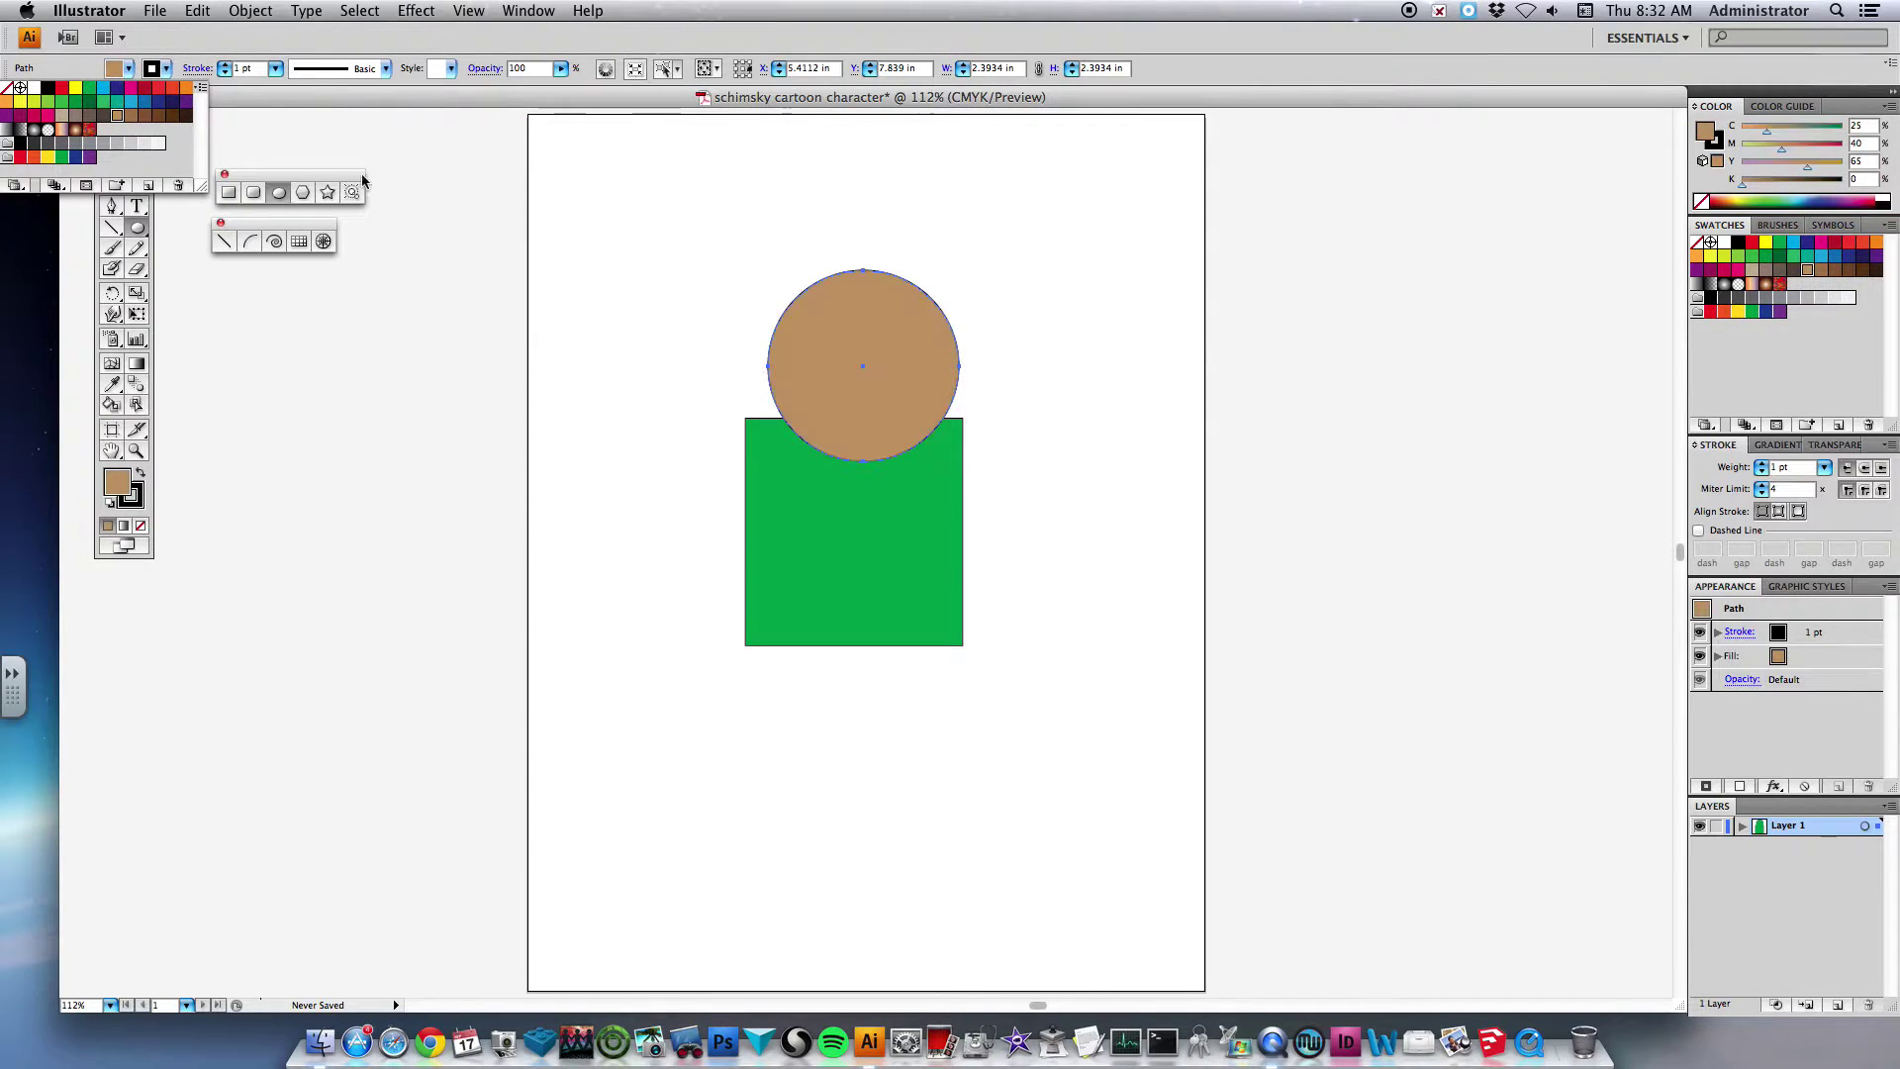
{"action": "left_click", "coordinate": [326, 107]}
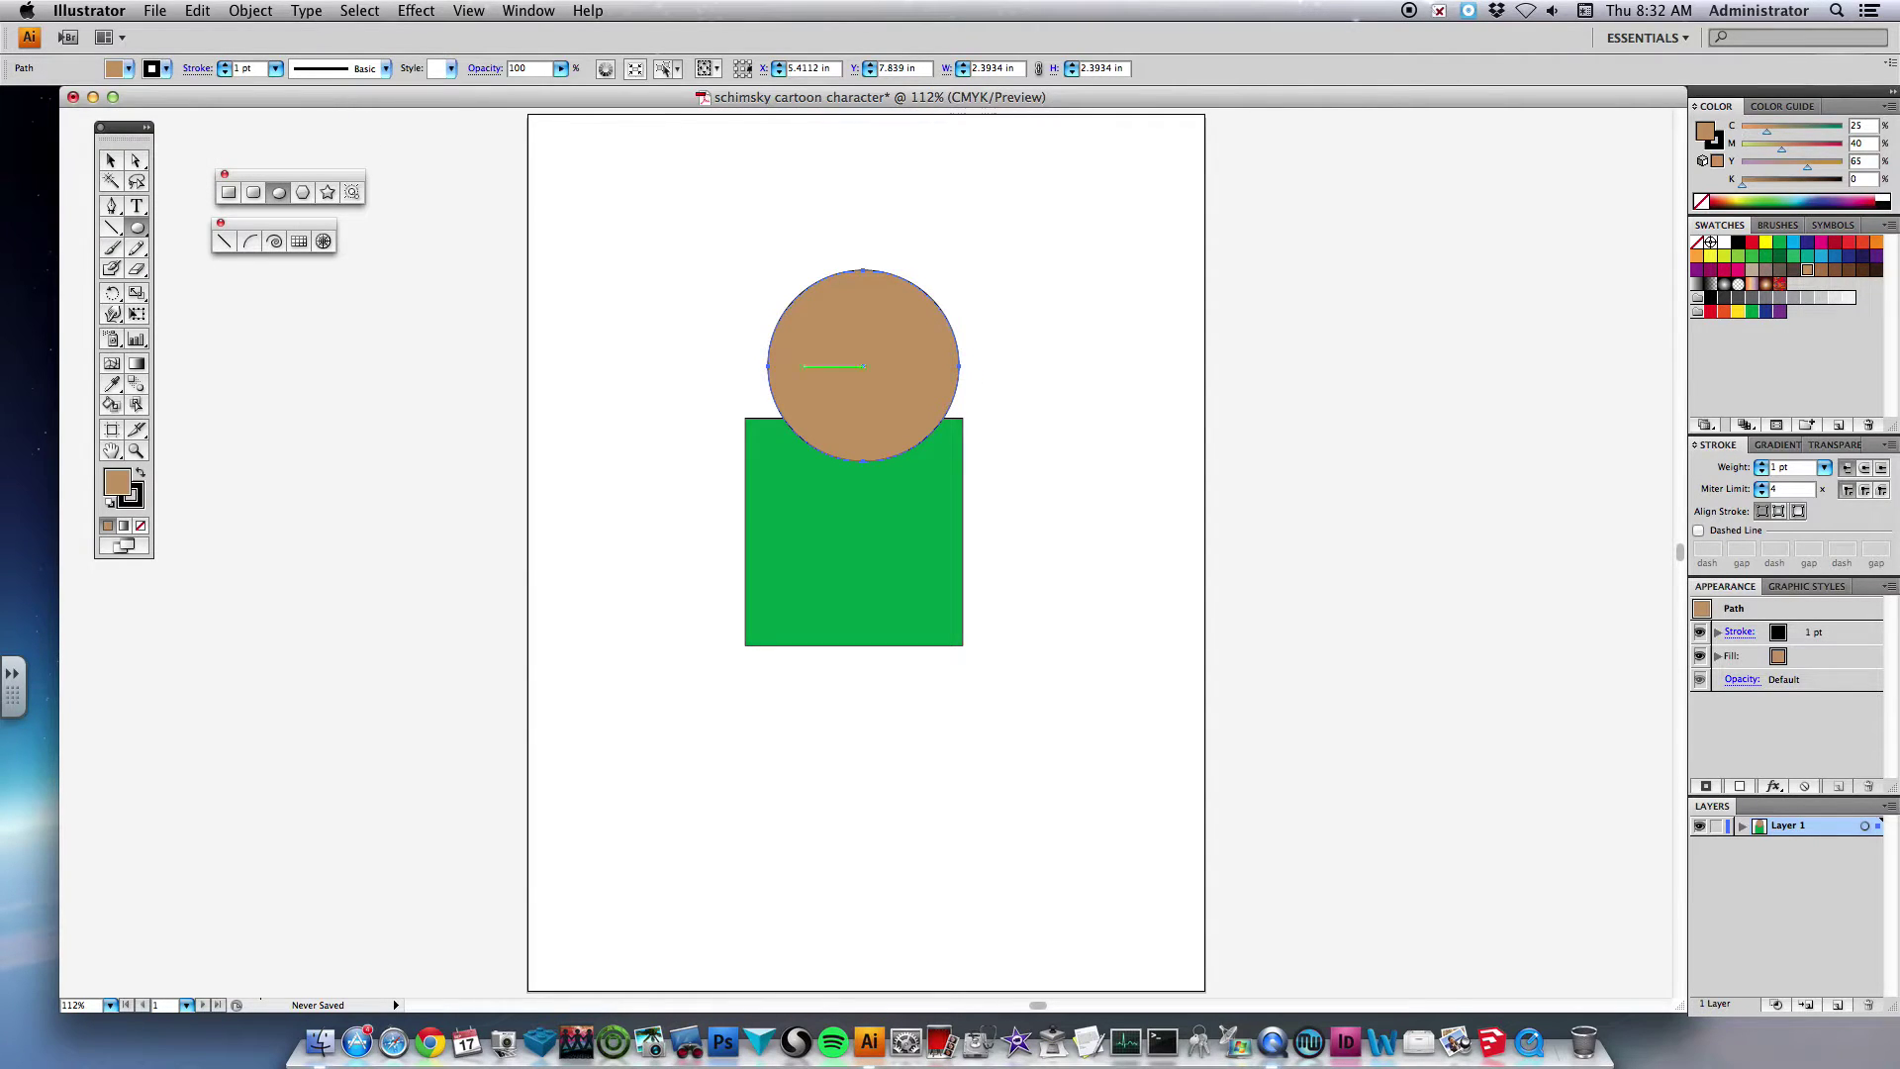
- Move the brown circle up onto the rectangle's top edge and undo the trial scaling of its height
{"action": "left_click", "coordinate": [110, 160]}
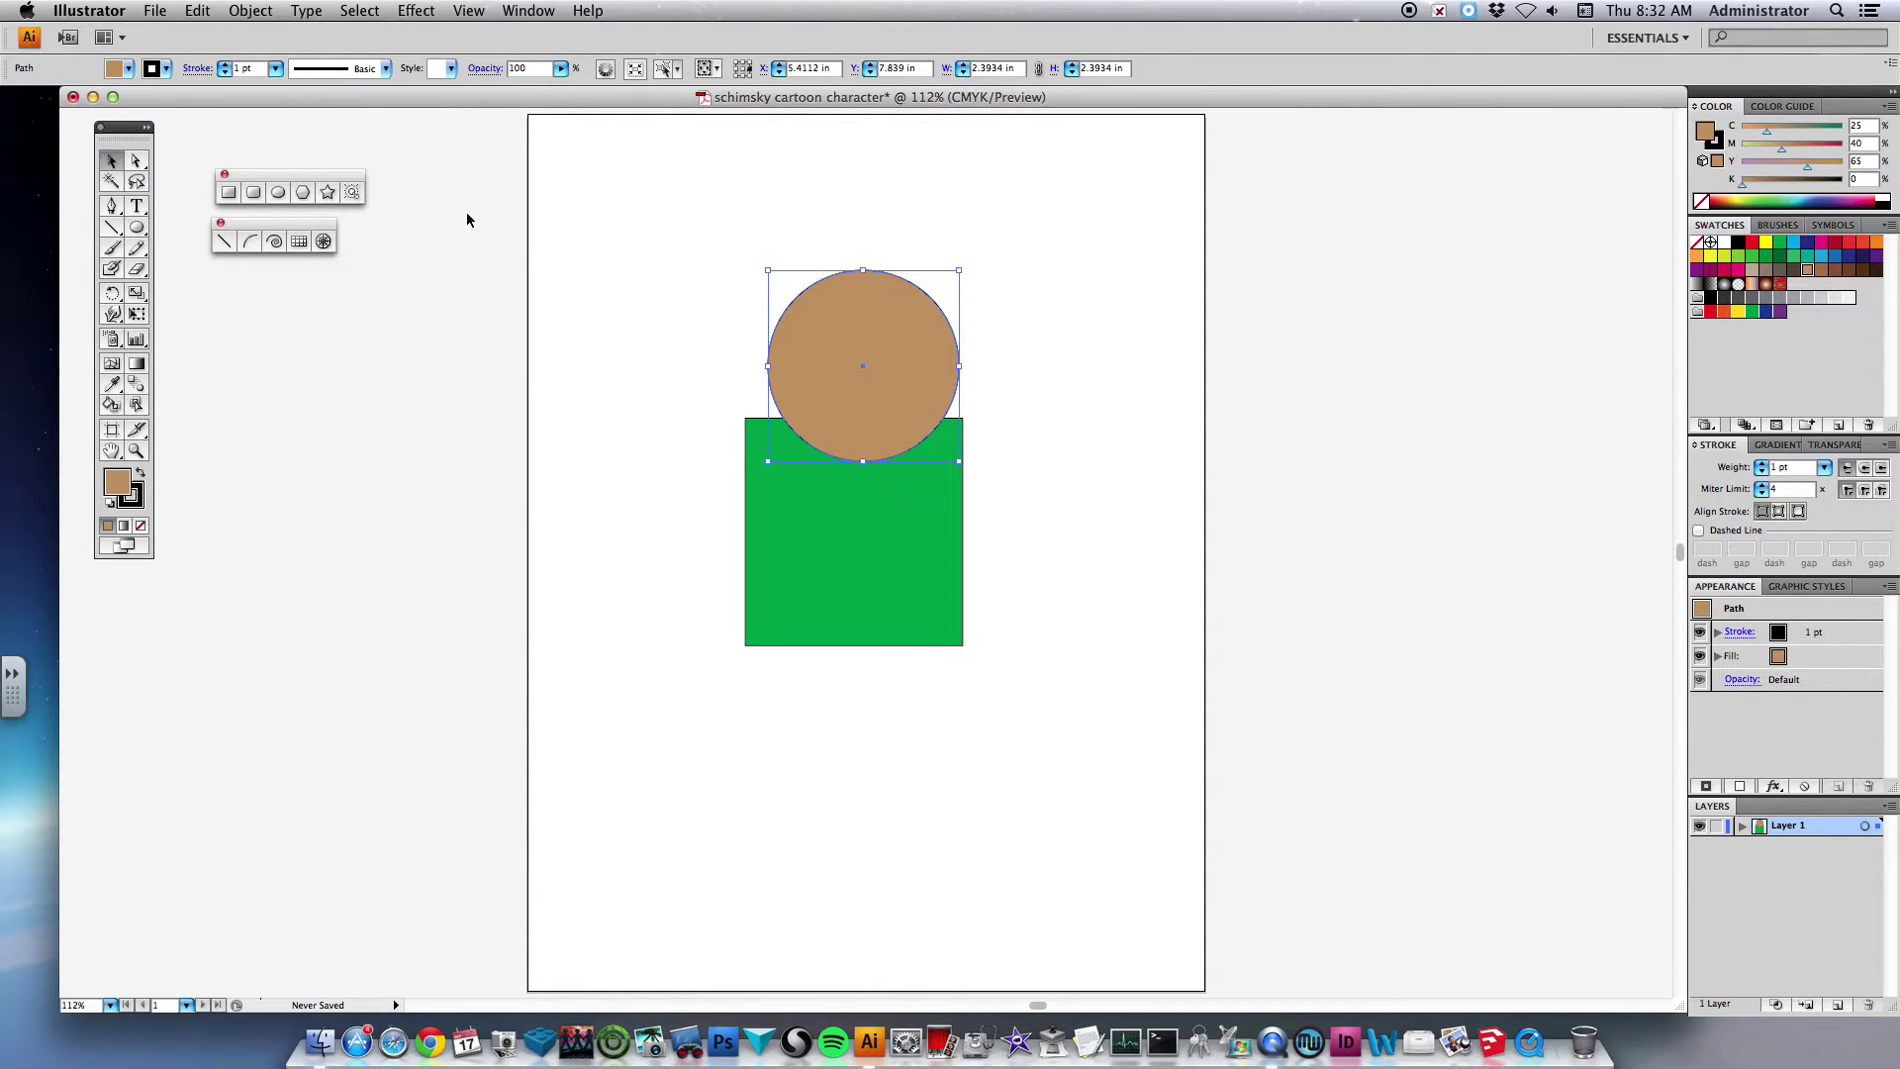
{"action": "left_click_drag", "start_coordinate": [840, 306], "coordinate": [853, 221]}
{"action": "key", "text": "super+z"}
{"action": "key", "text": "super+z"}
{"action": "key", "text": "super+z"}
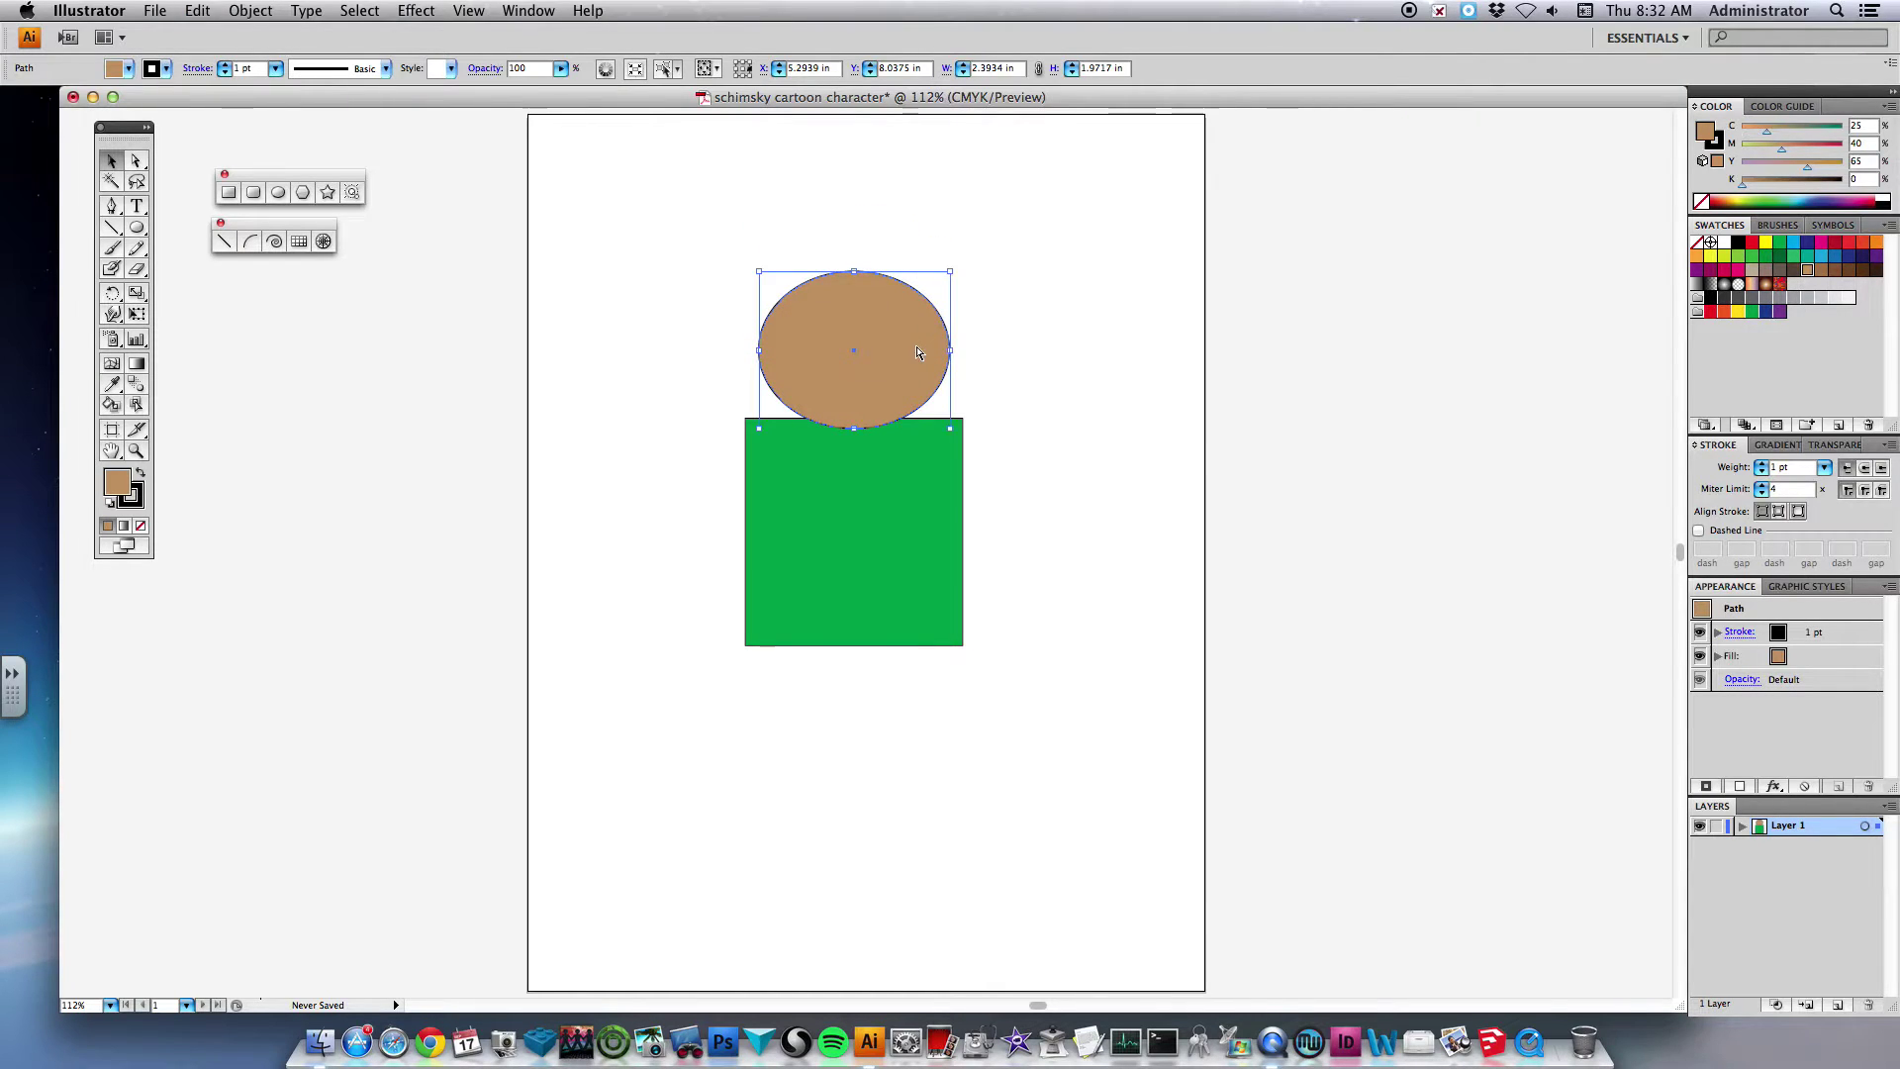
{"action": "left_click", "coordinate": [196, 9]}
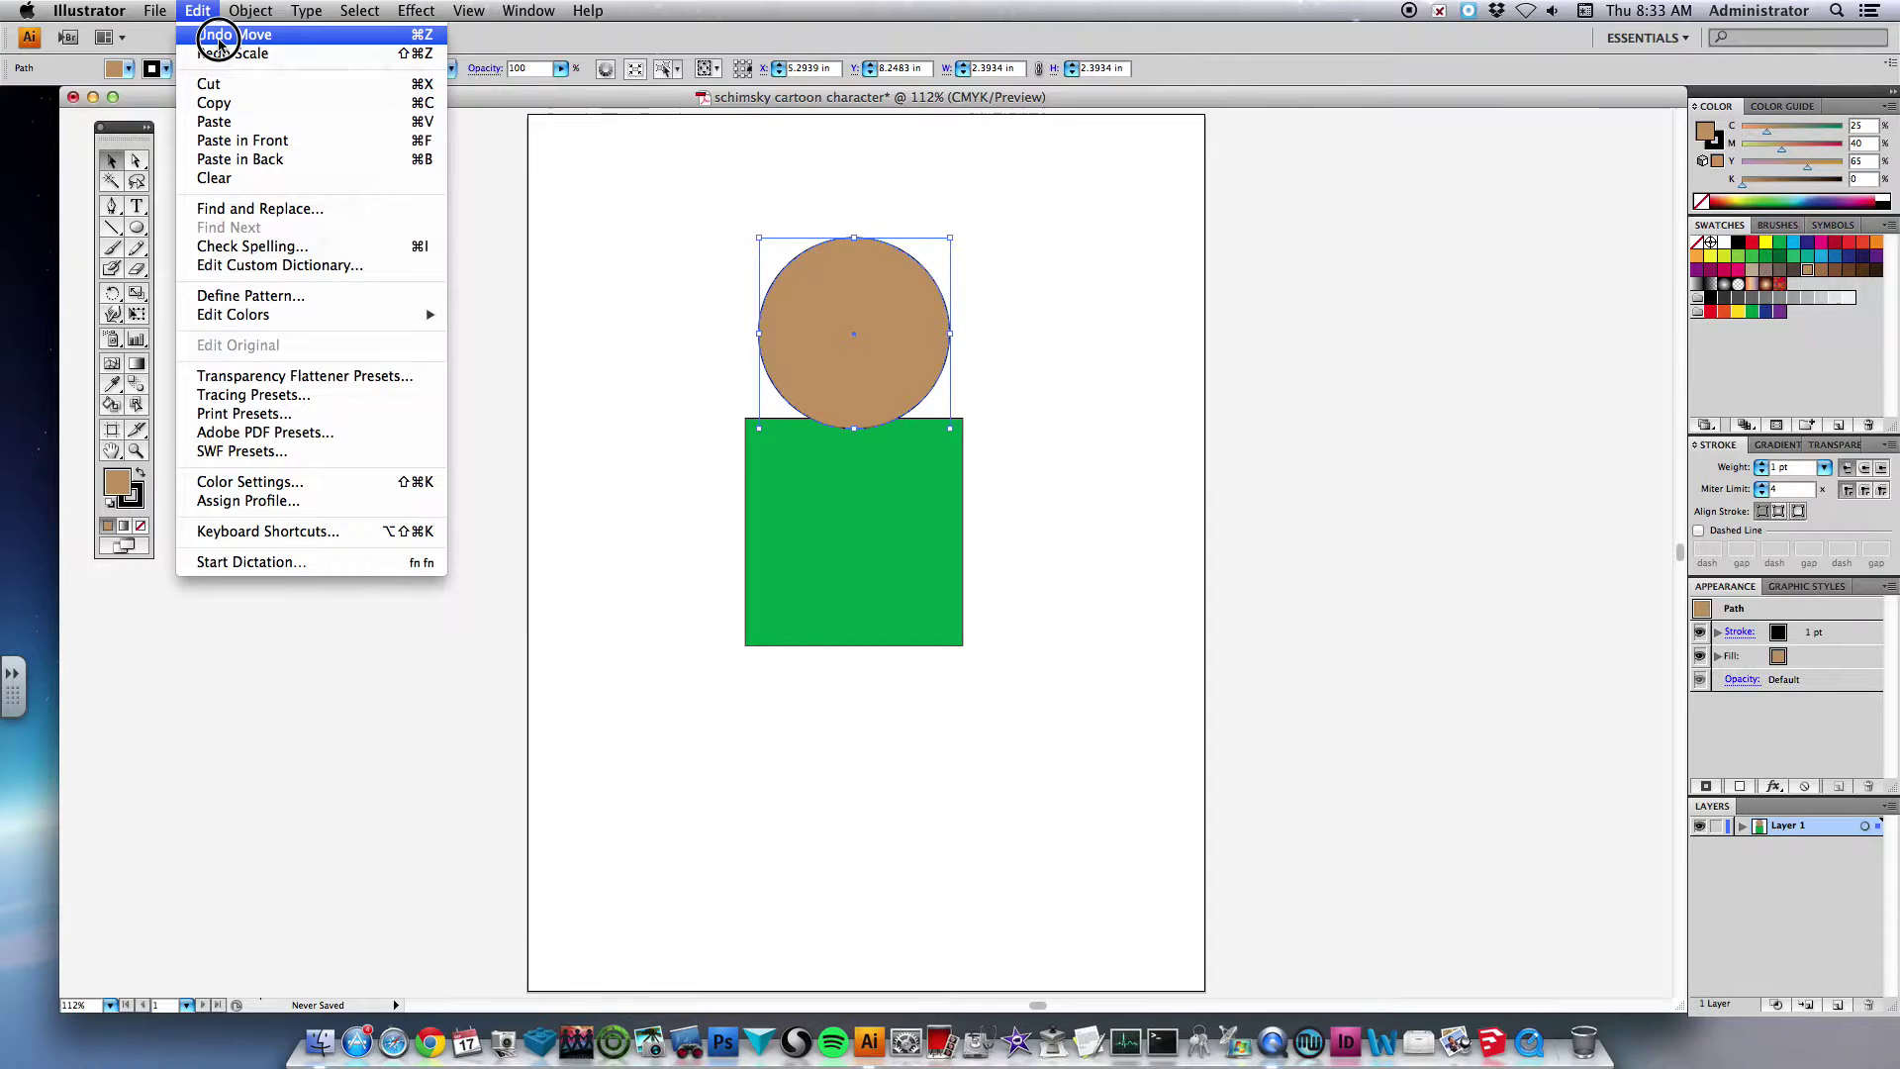
{"action": "left_click", "coordinate": [1042, 187]}
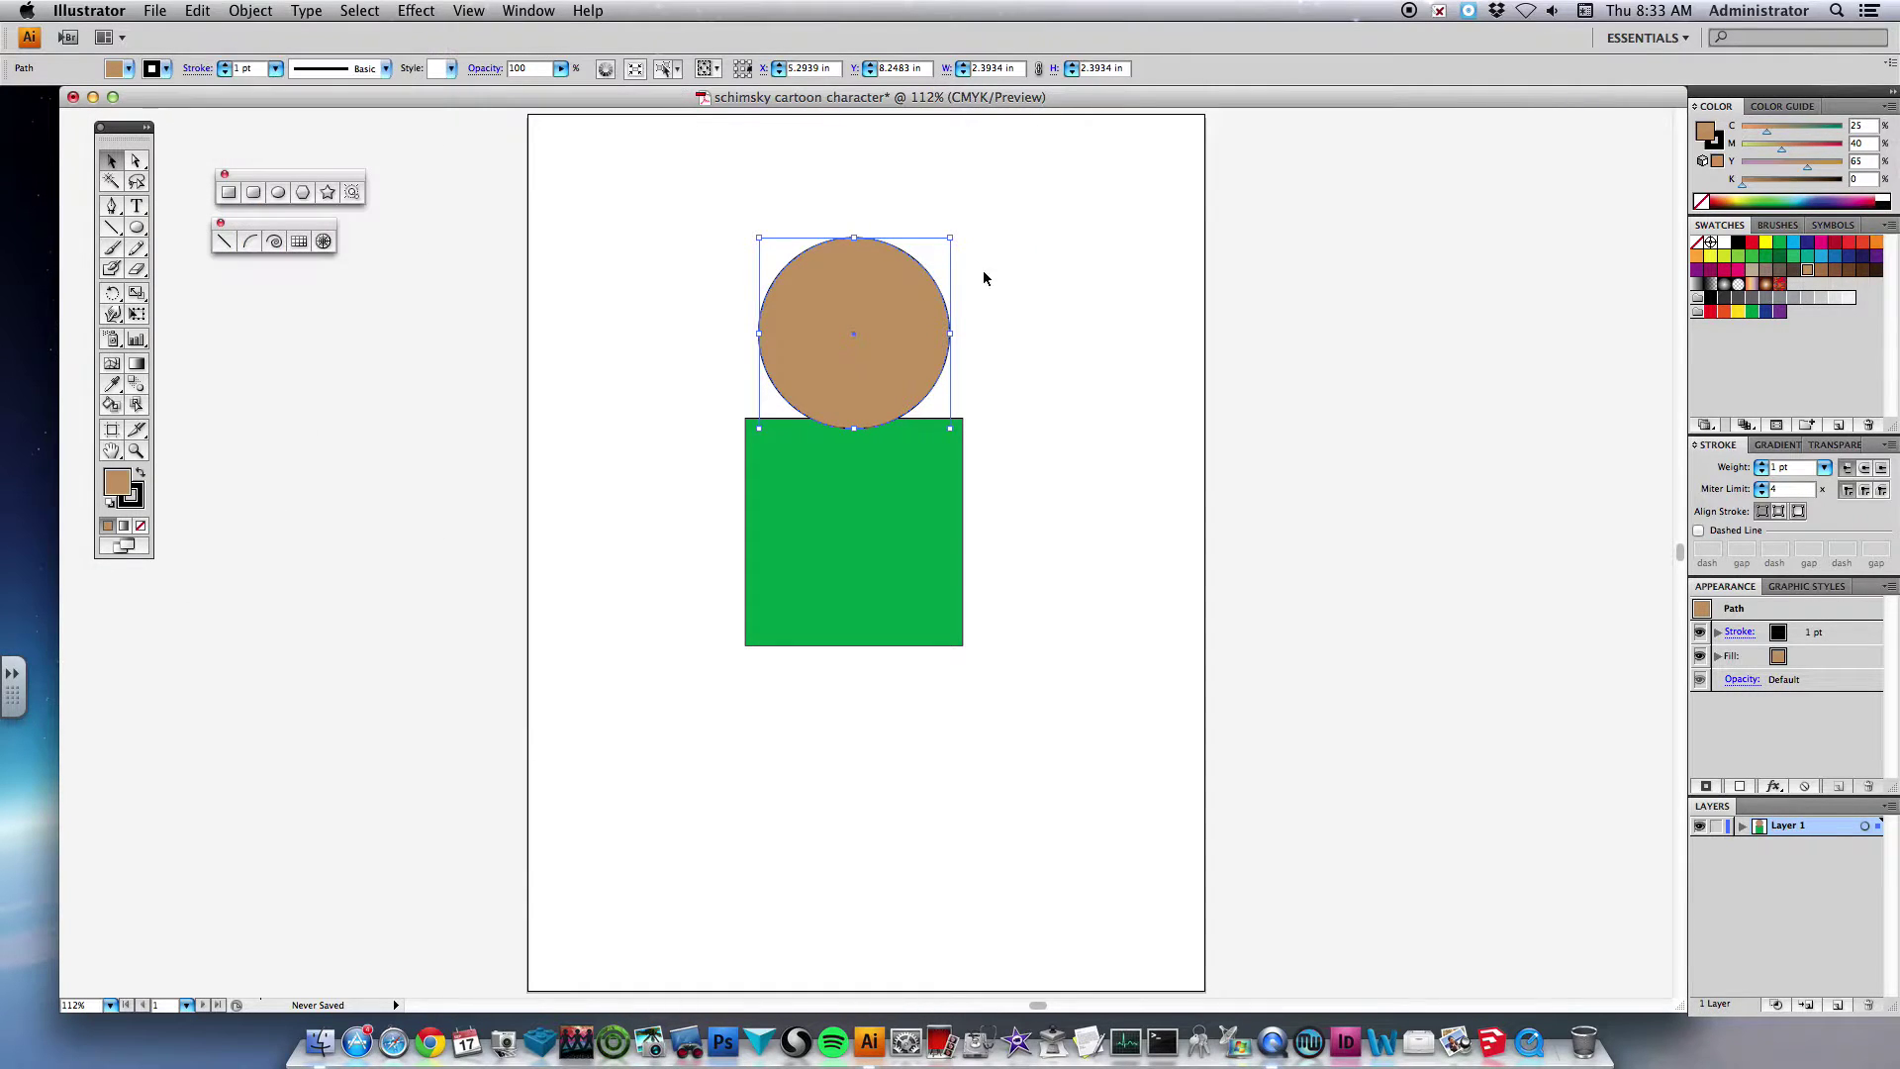
- Align the circle and rectangle on their horizontal centers, and raise the circle so it slightly overlaps the rectangle's top edge
{"action": "left_click_drag", "start_coordinate": [890, 287], "coordinate": [928, 368]}
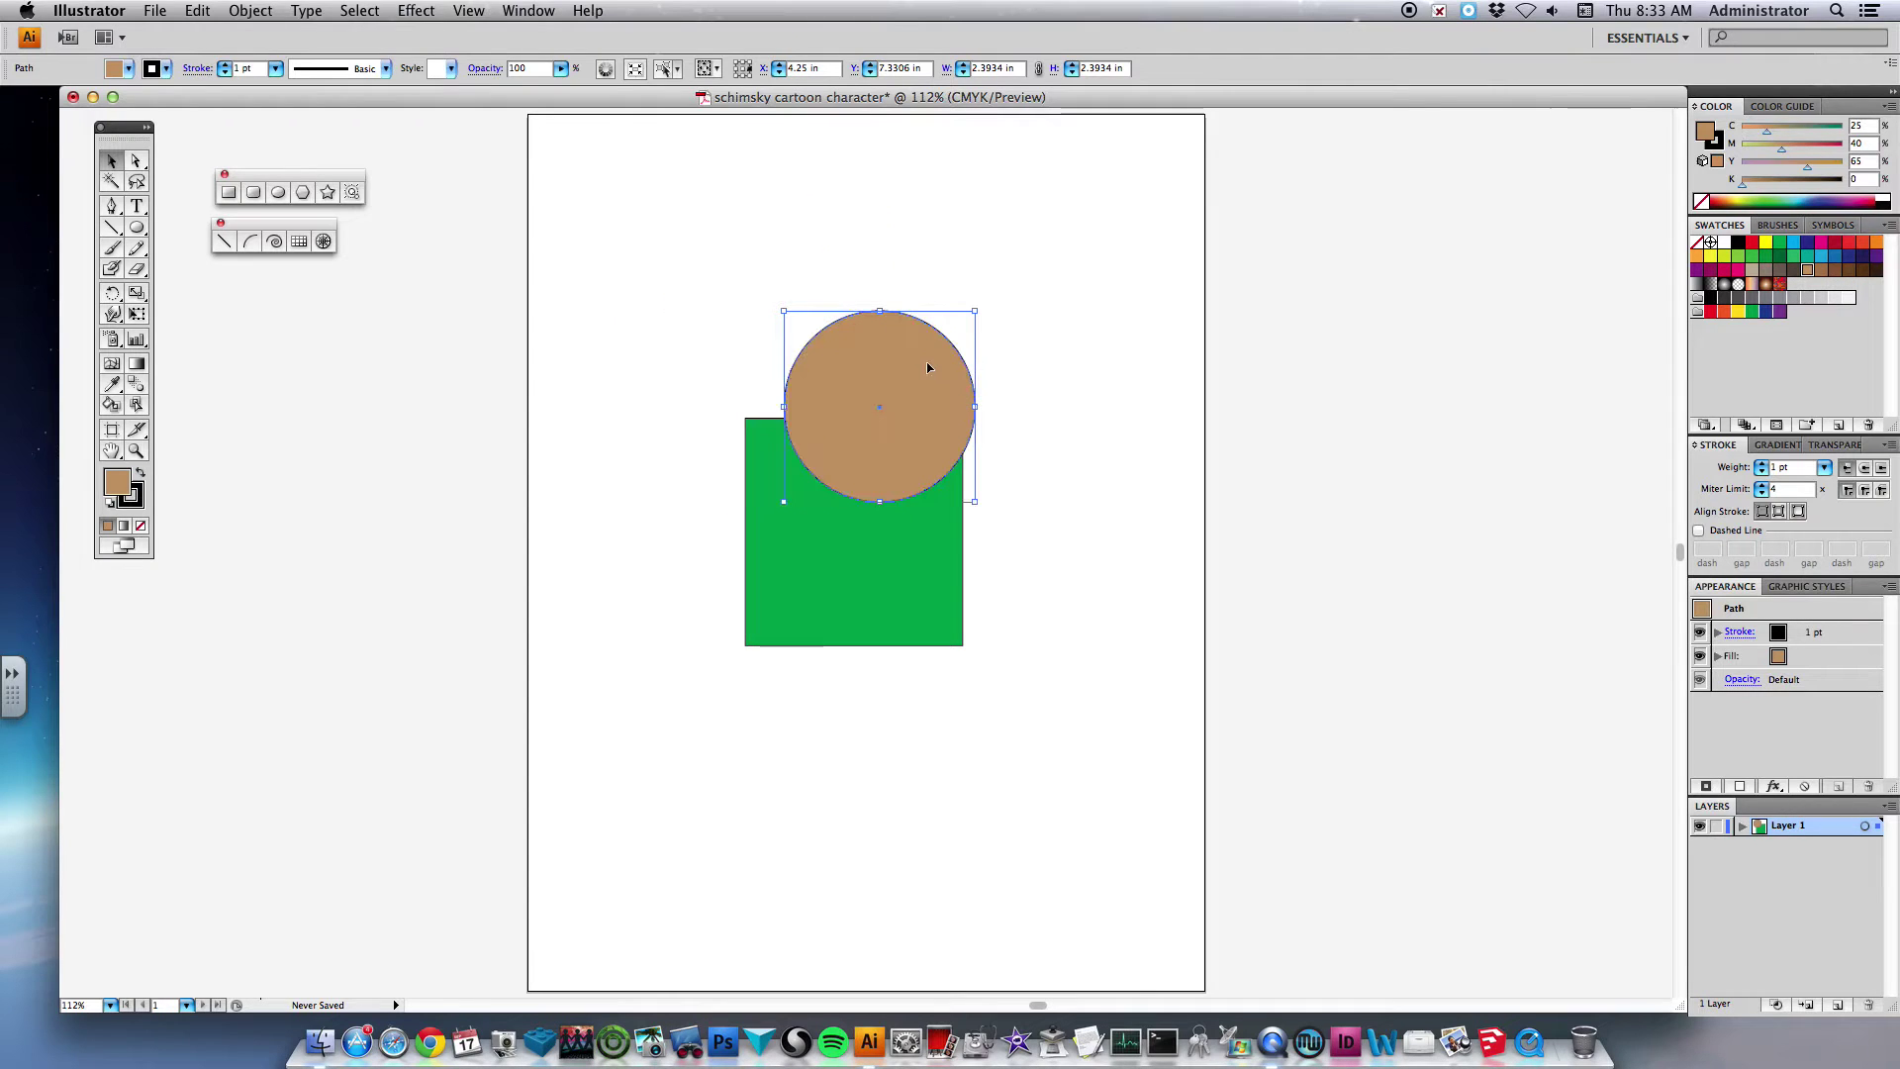
{"action": "left_click_drag", "start_coordinate": [706, 264], "coordinate": [869, 490]}
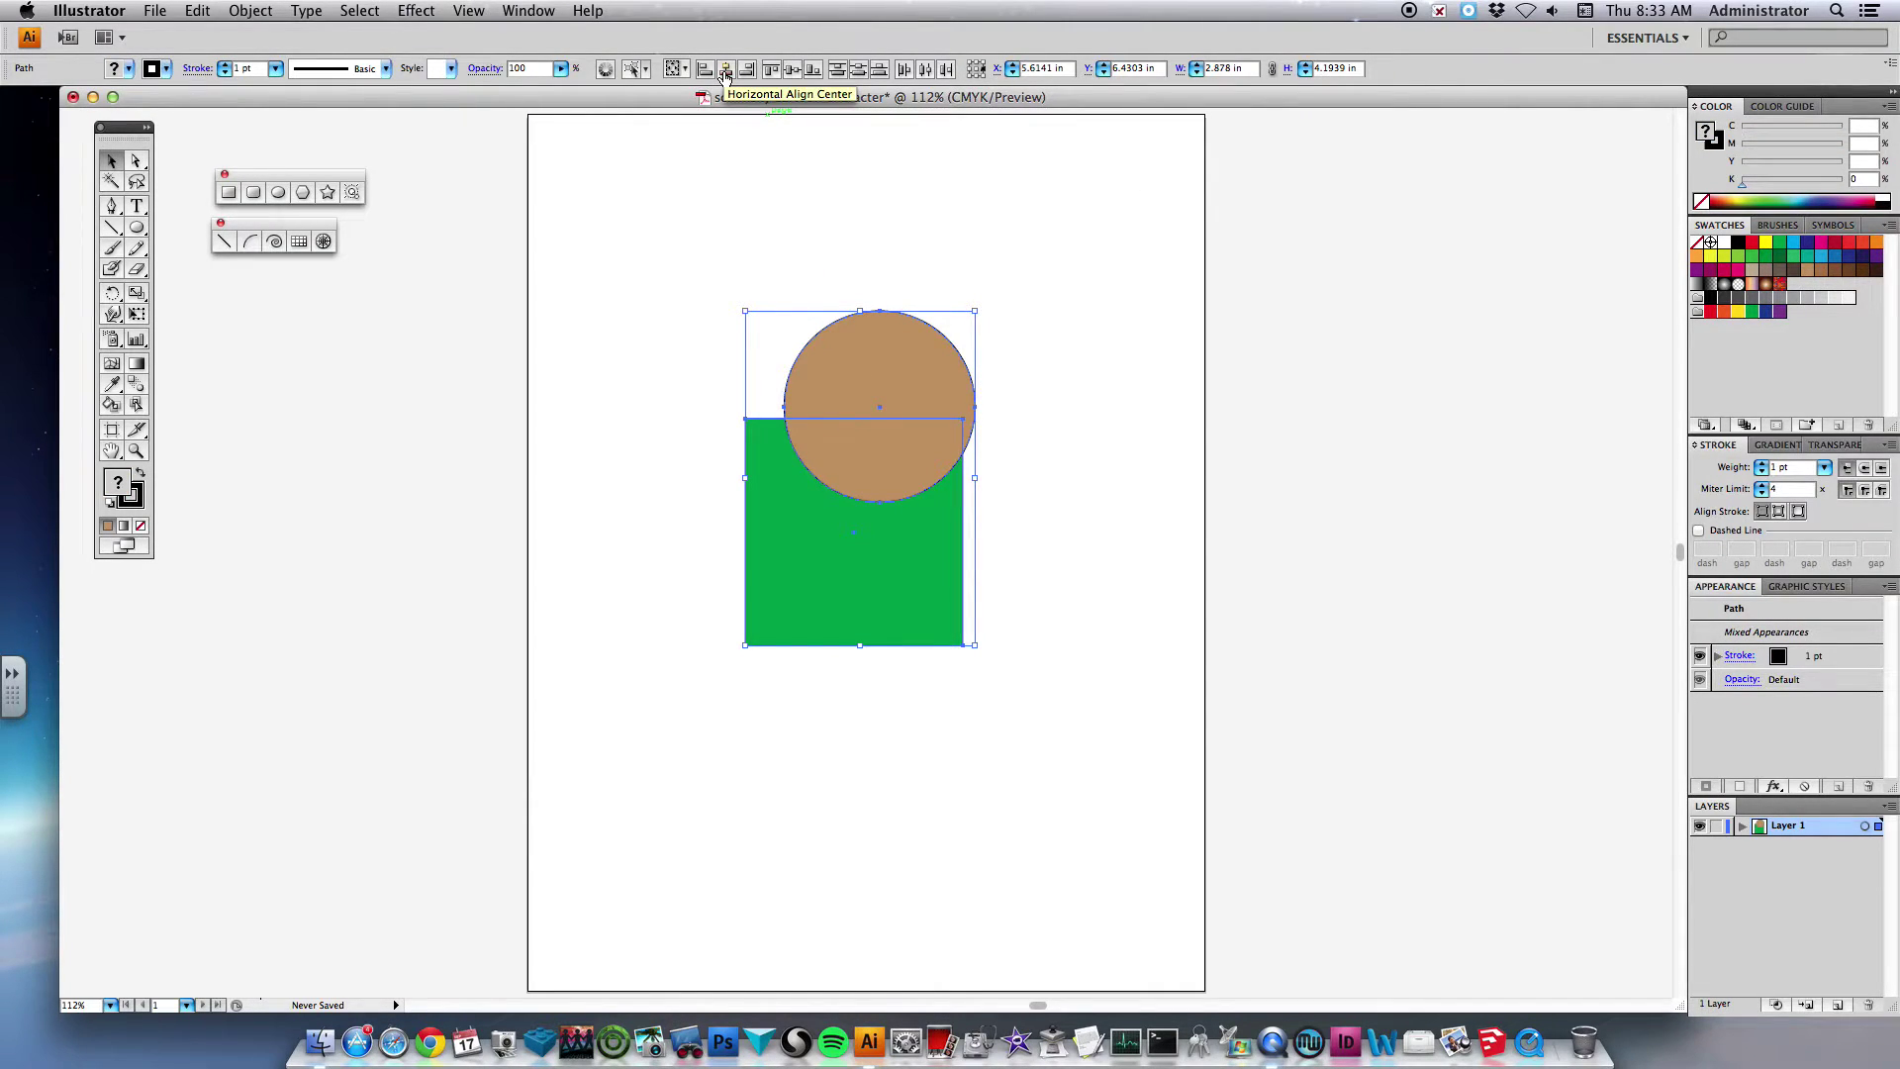
{"action": "left_click", "coordinate": [724, 71]}
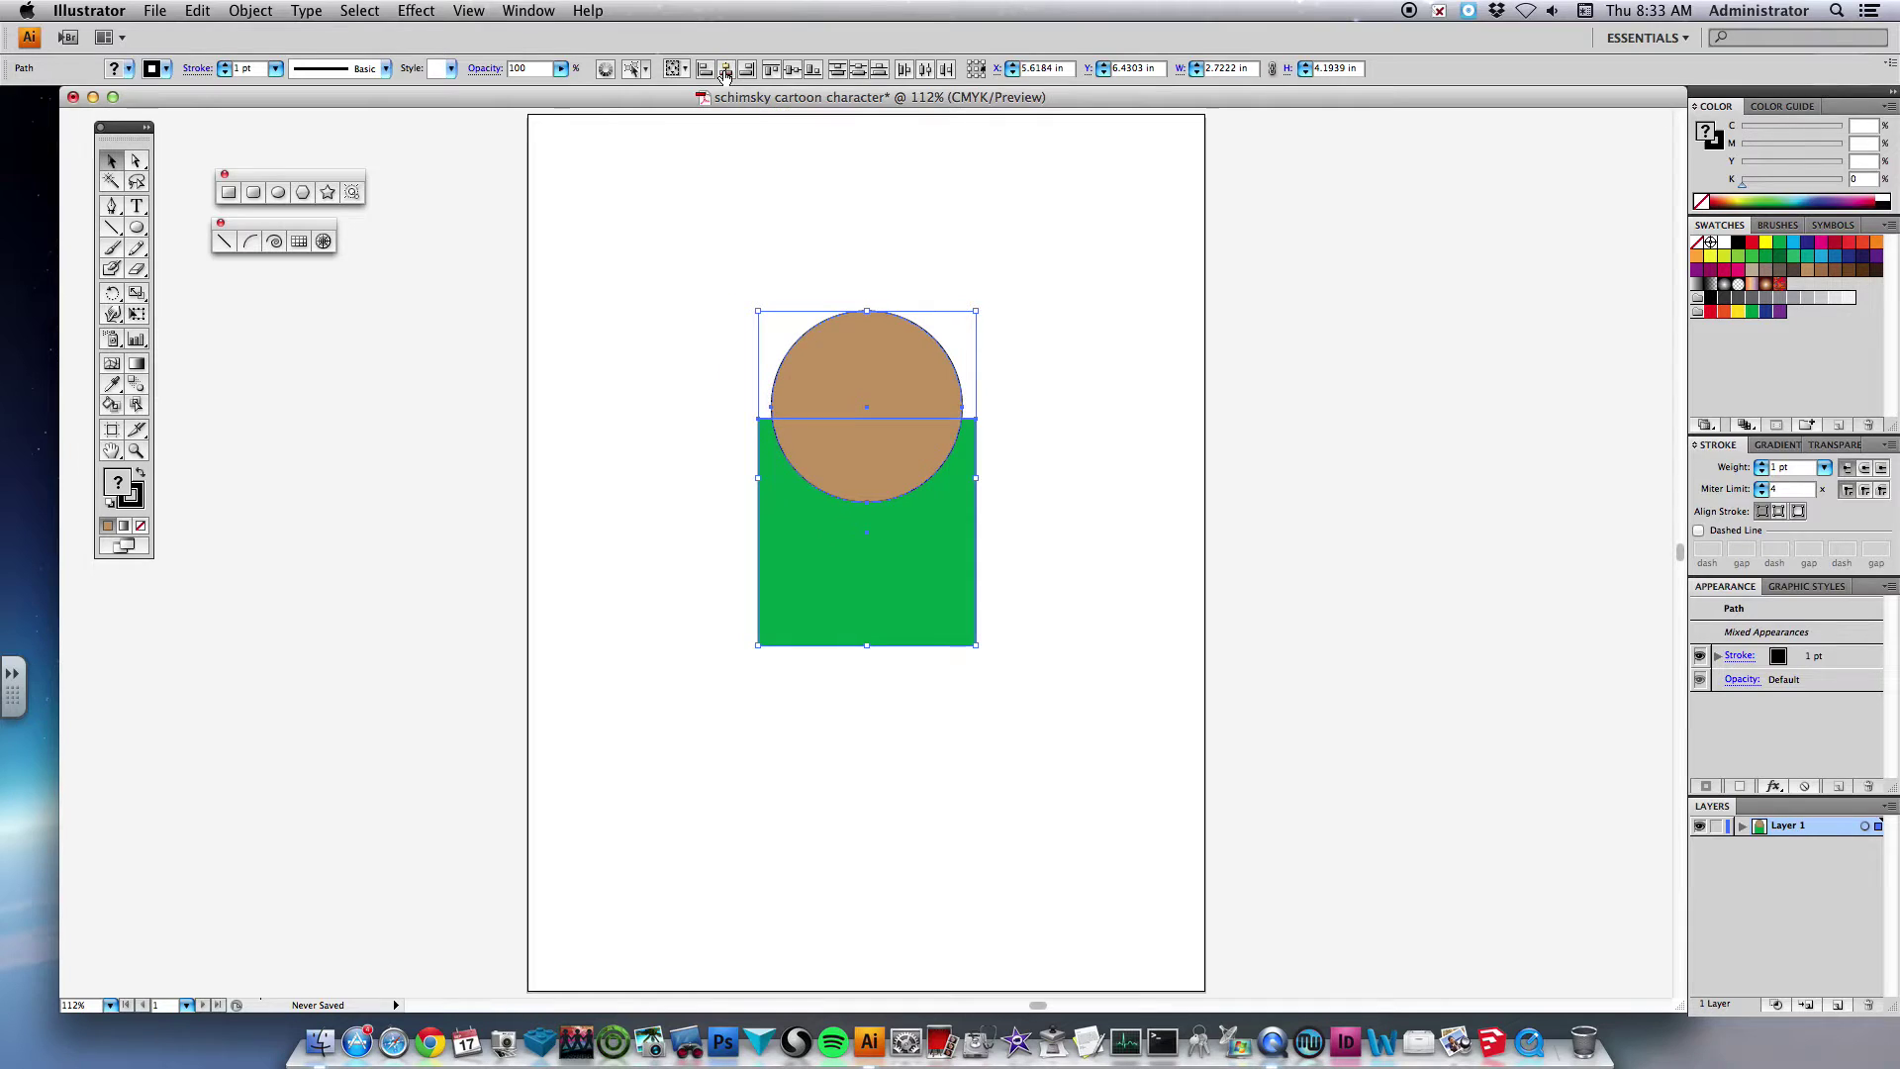
{"action": "left_click", "coordinate": [1061, 377]}
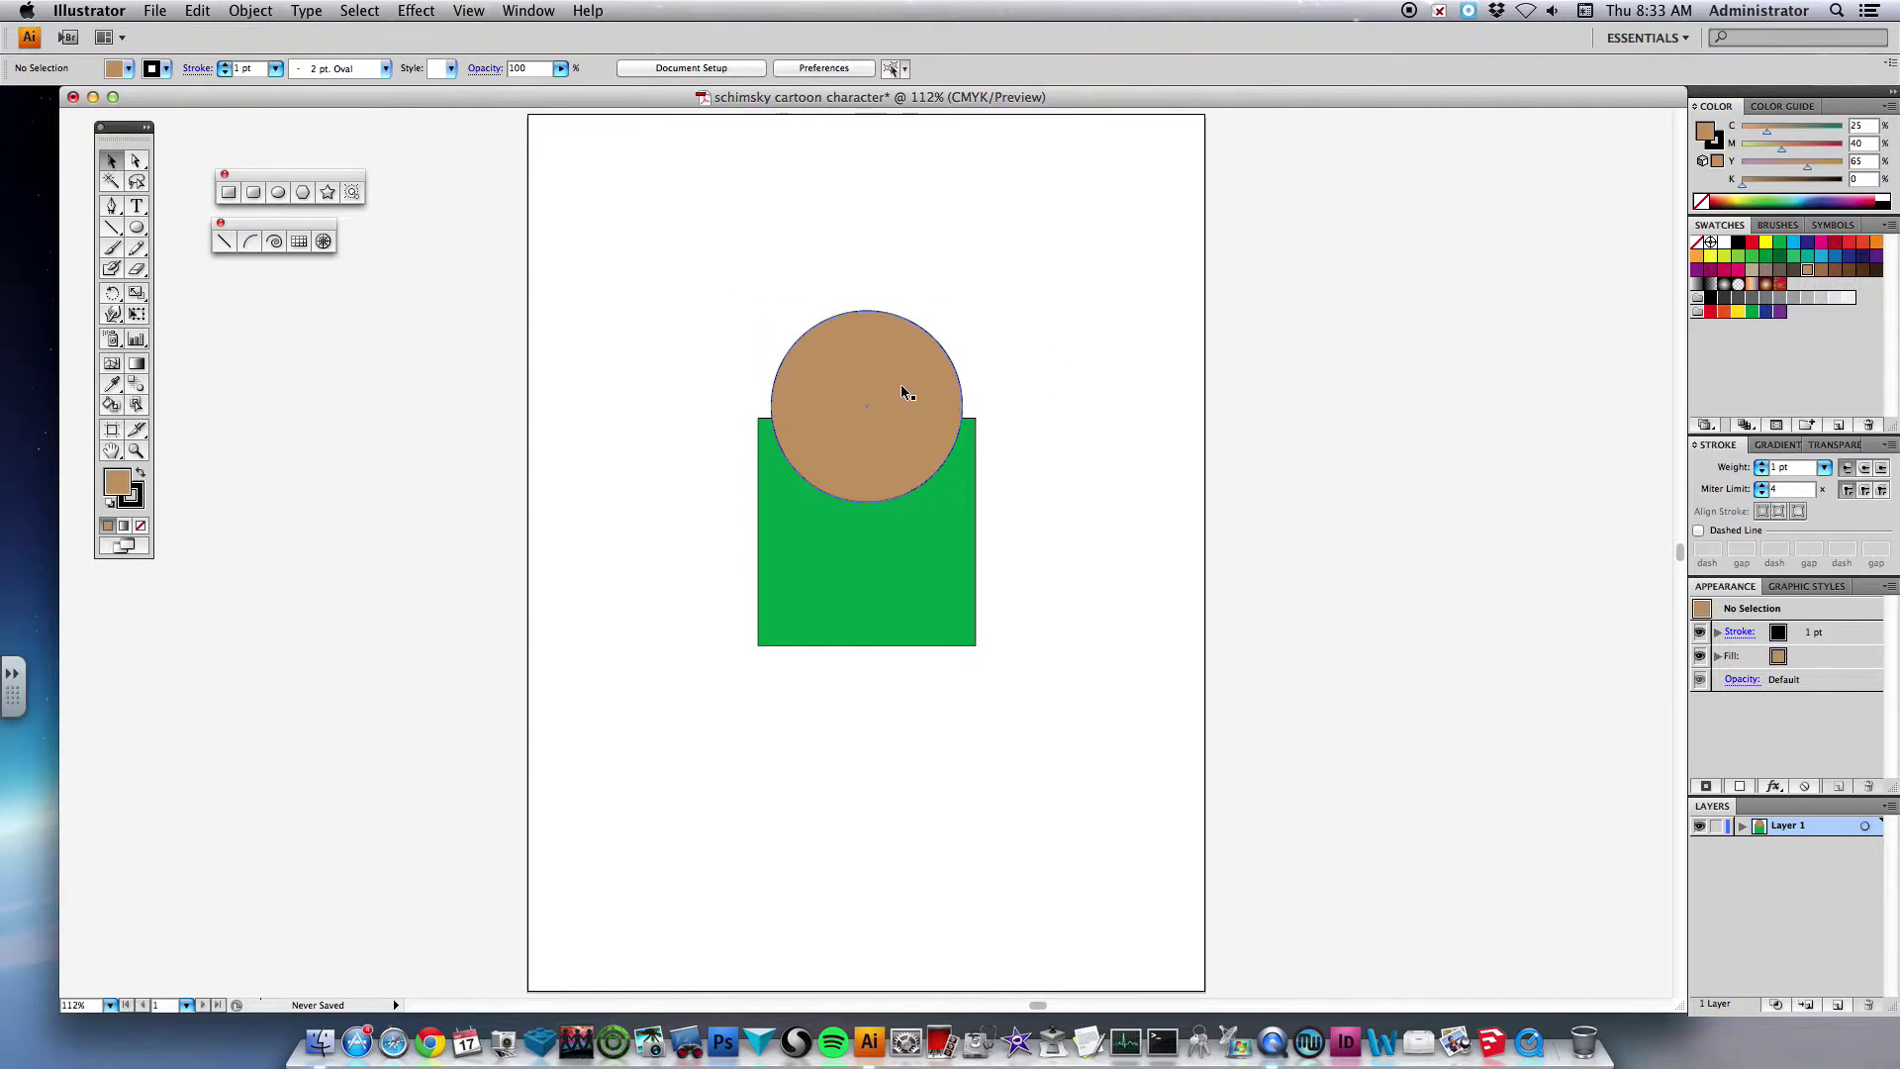
{"action": "left_click_drag", "start_coordinate": [900, 388], "coordinate": [901, 346]}
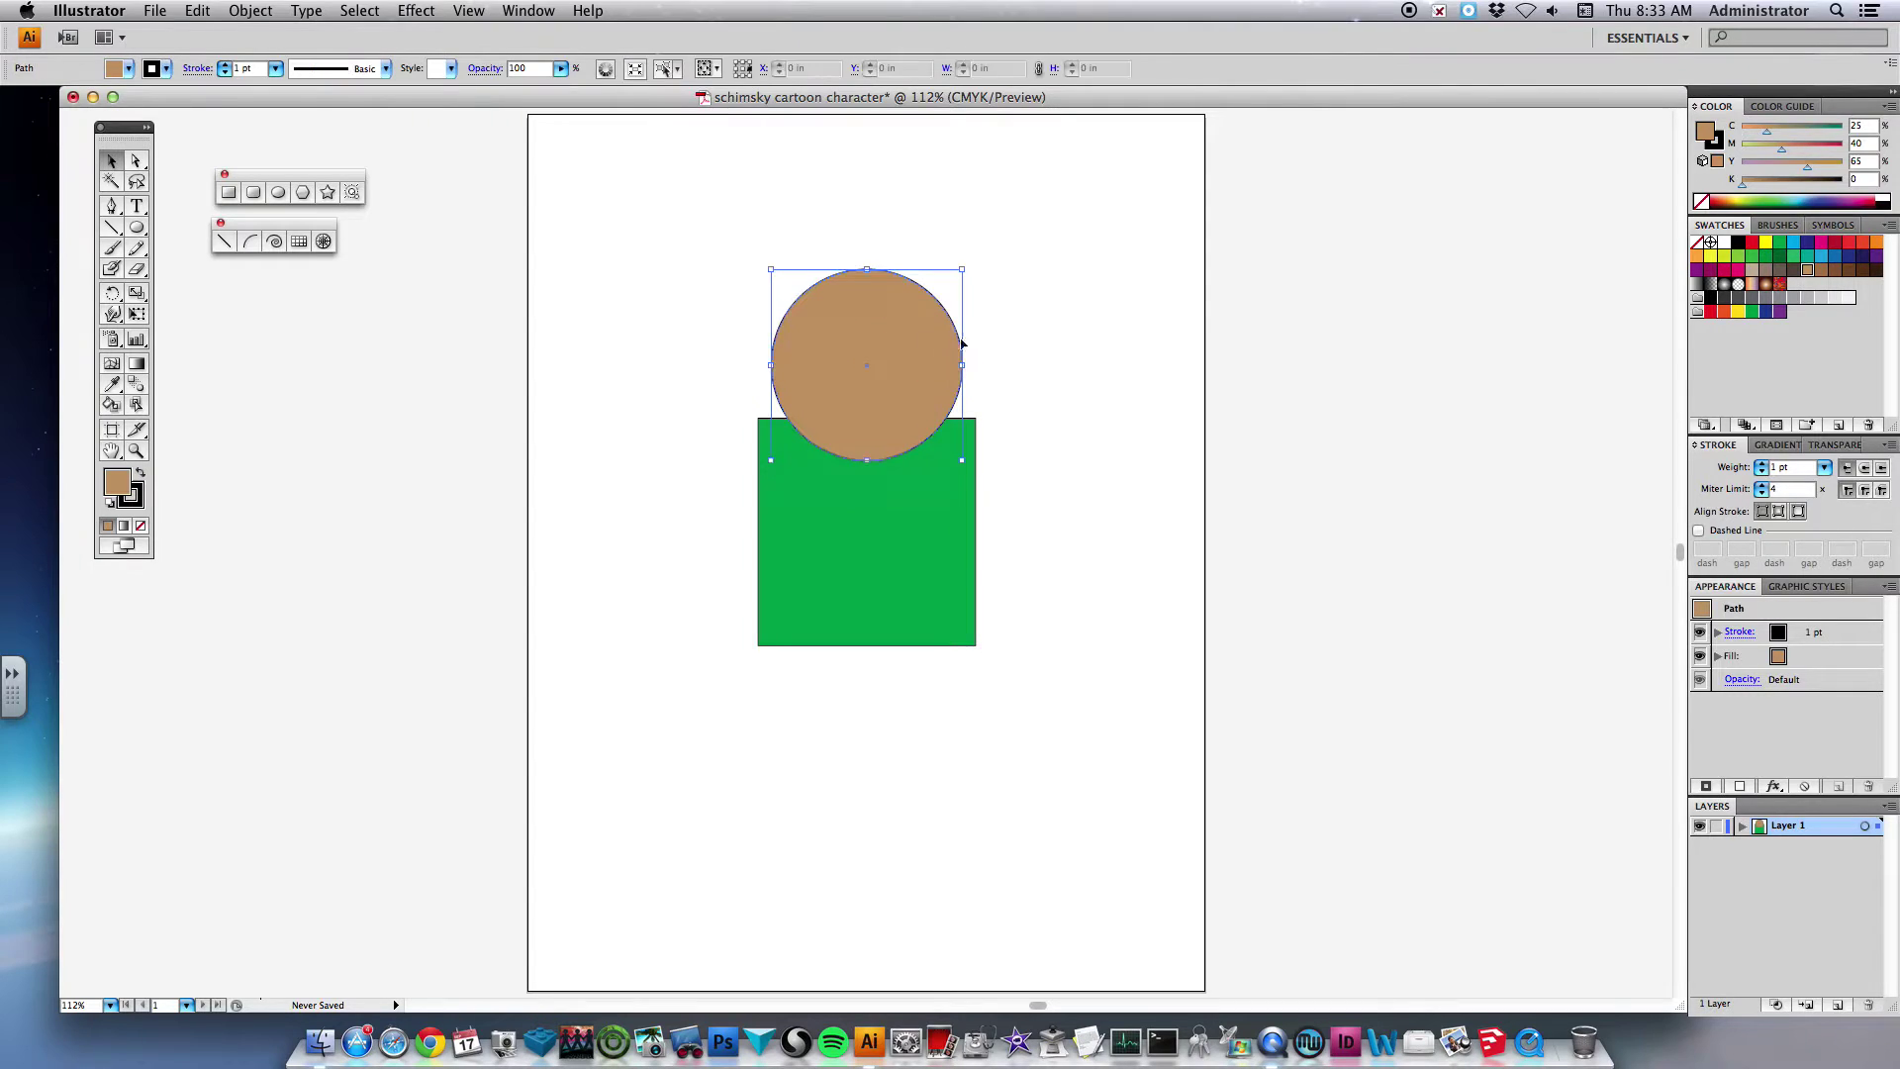
{"action": "left_click", "coordinate": [1089, 343]}
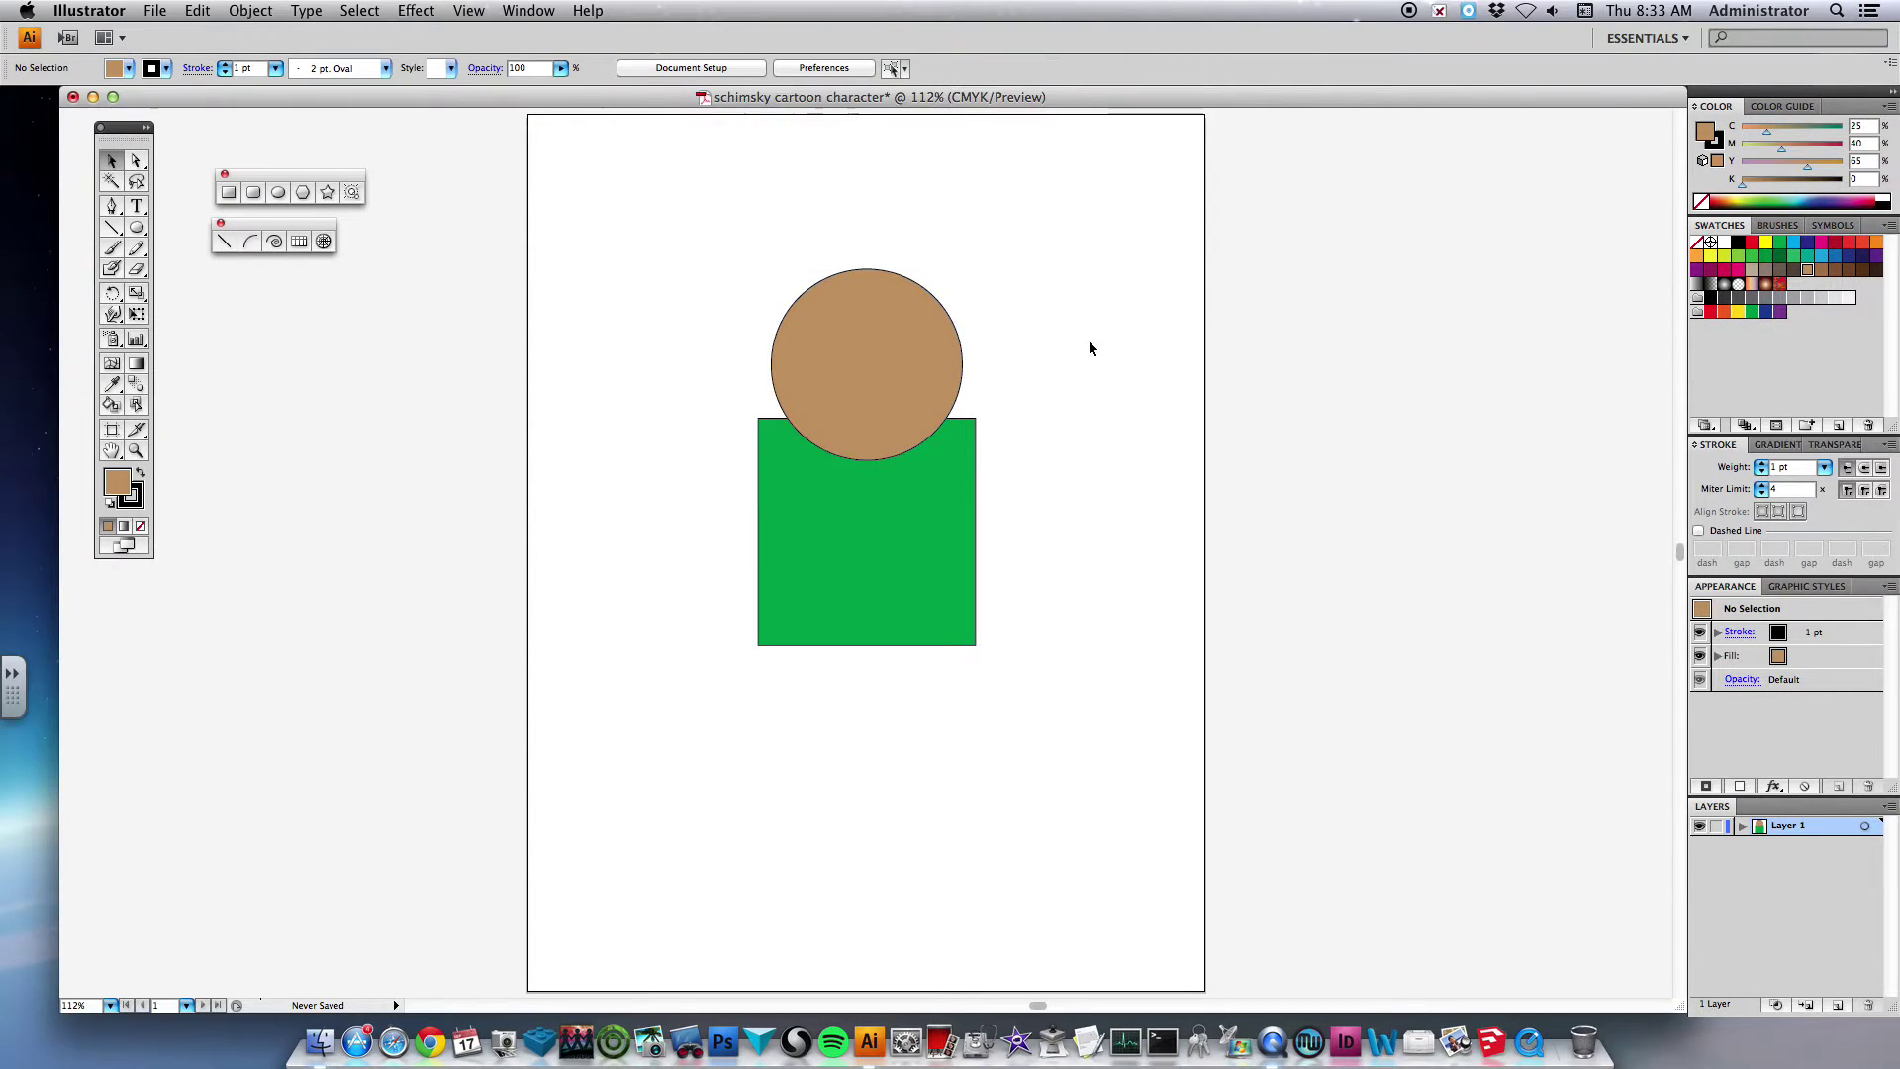
- Draw a brown neck about 0.74 by 1.35 in with fully rounded ends, overlapping the head circle's lower part and the green rectangle
{"action": "left_click", "coordinate": [253, 193]}
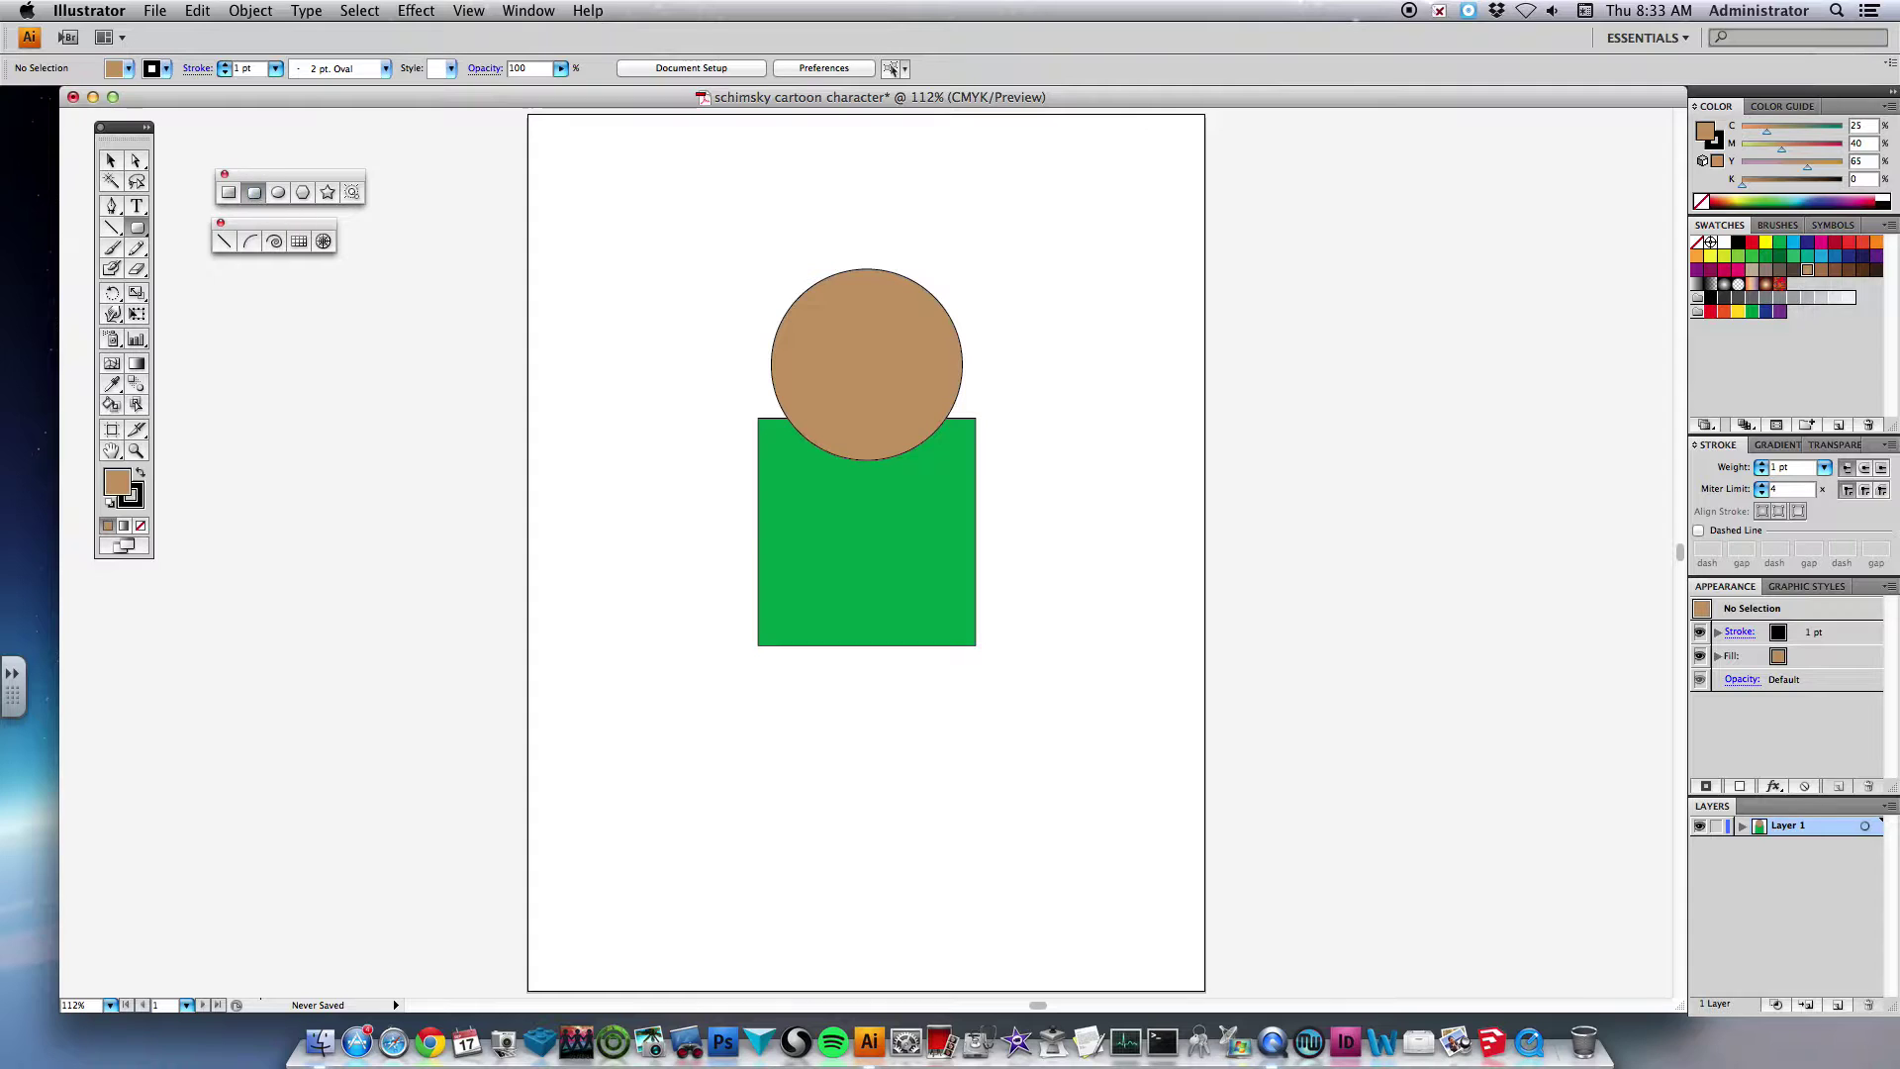
{"action": "left_click_drag", "start_coordinate": [836, 391], "coordinate": [892, 483]}
{"action": "key", "text": "Left"}
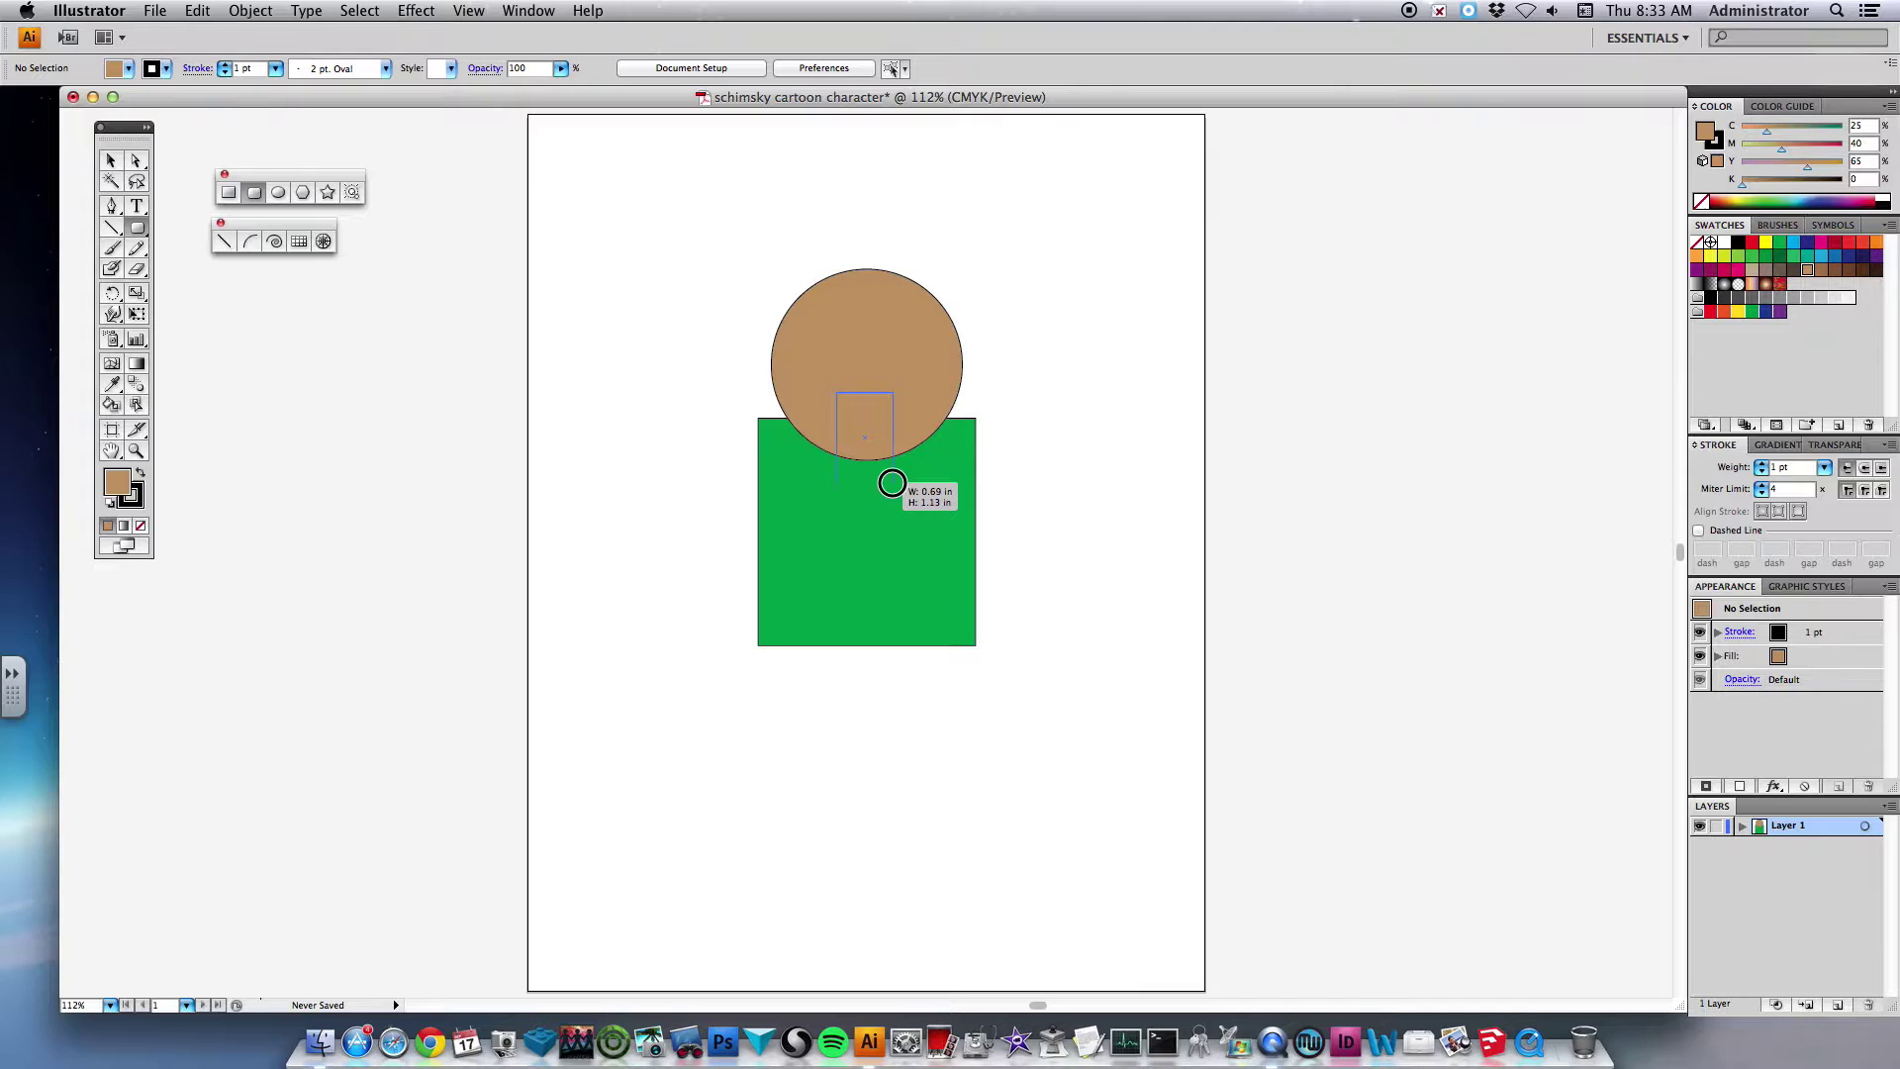
{"action": "key", "text": "Right"}
{"action": "left_click_drag", "start_coordinate": [891, 483], "coordinate": [897, 499]}
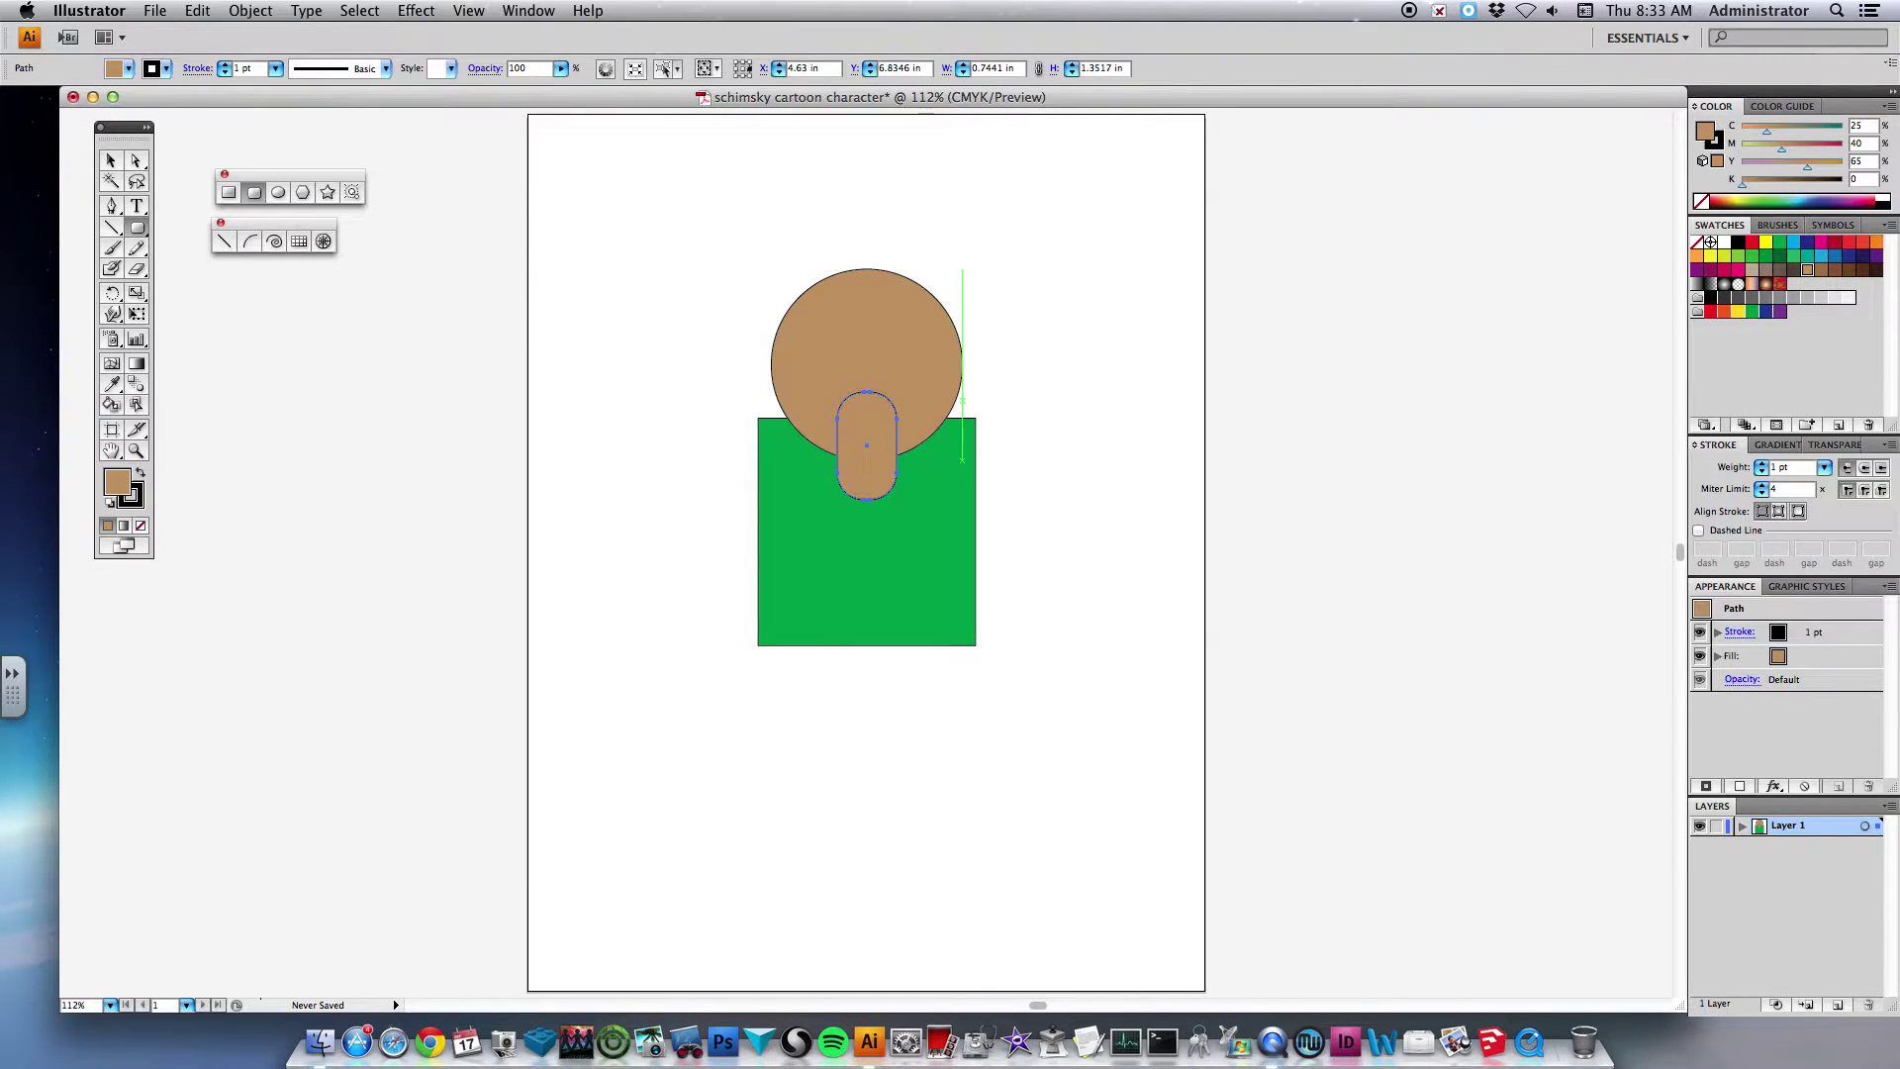
- Merge the head circle and the neck into a single shape with the Pathfinder Unite operation
{"action": "left_click", "coordinate": [115, 163]}
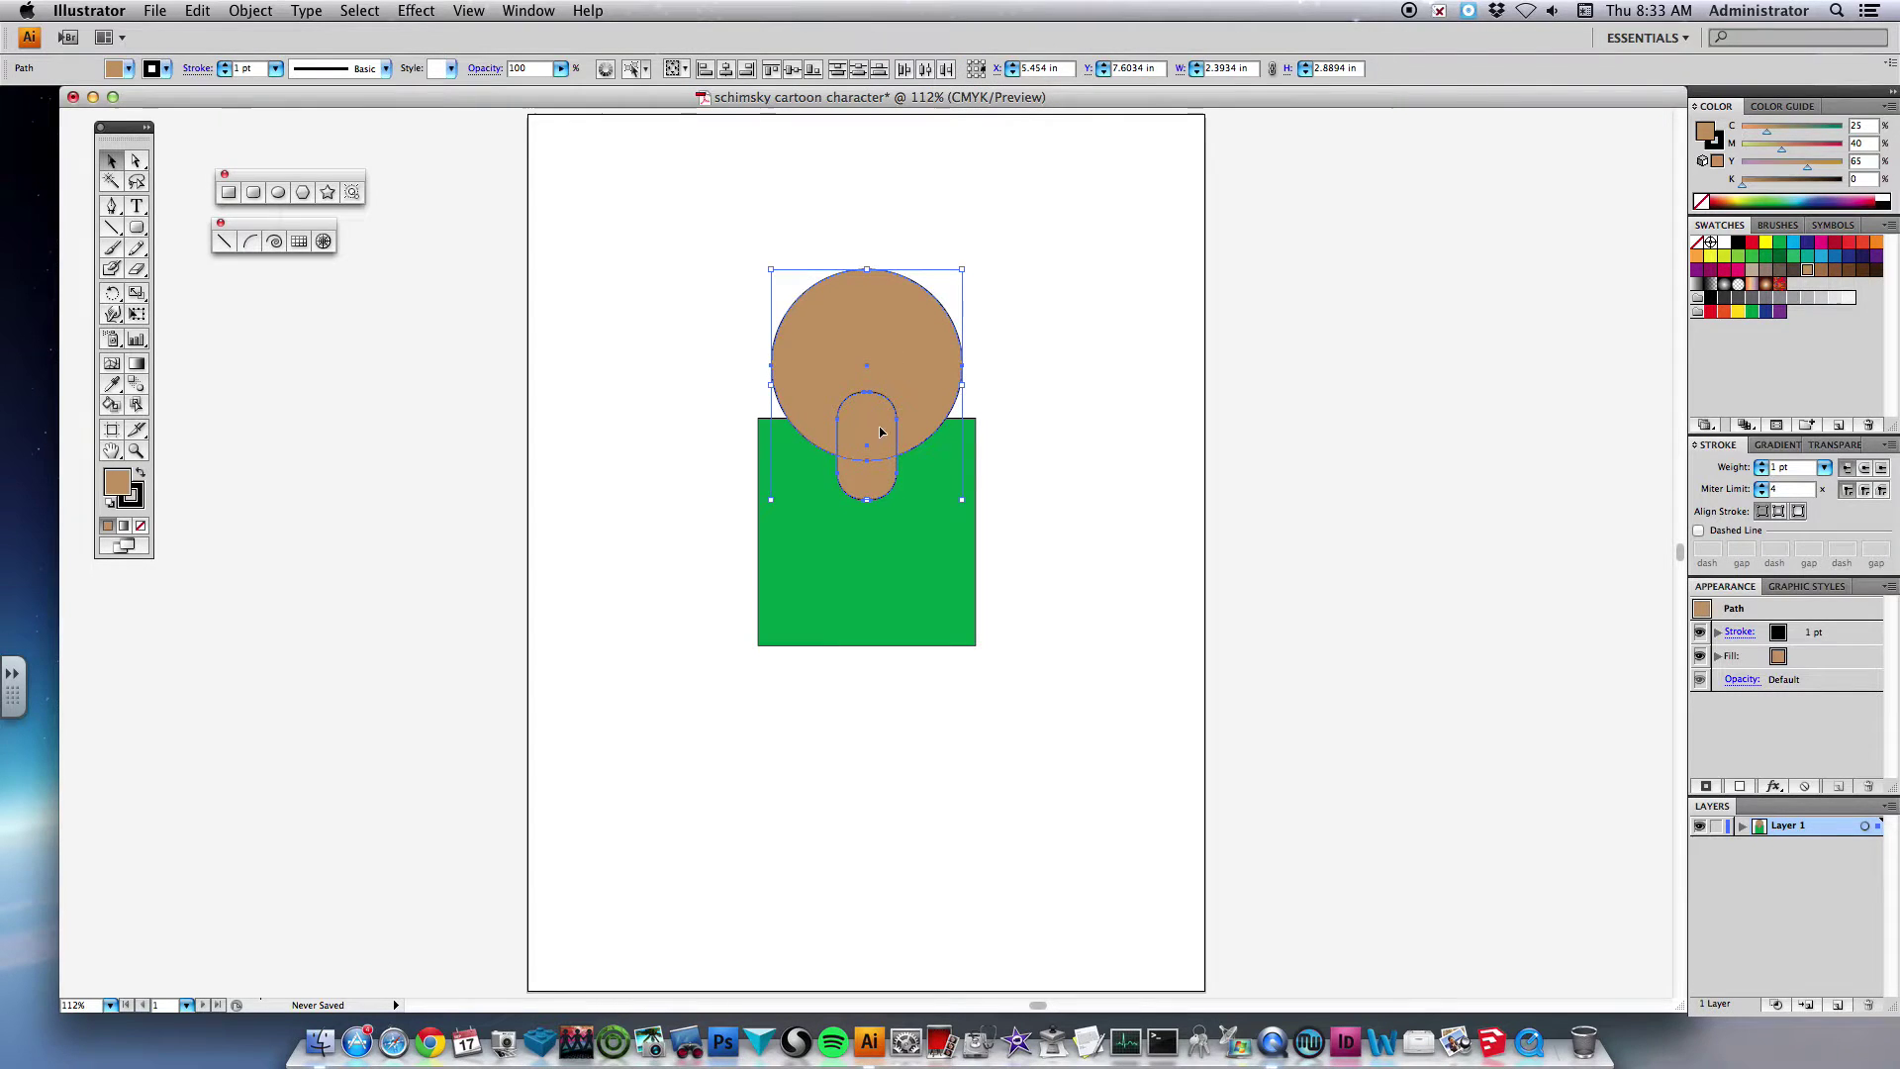
{"action": "left_click", "coordinate": [826, 269]}
{"action": "left_click_drag", "start_coordinate": [826, 270], "coordinate": [870, 407]}
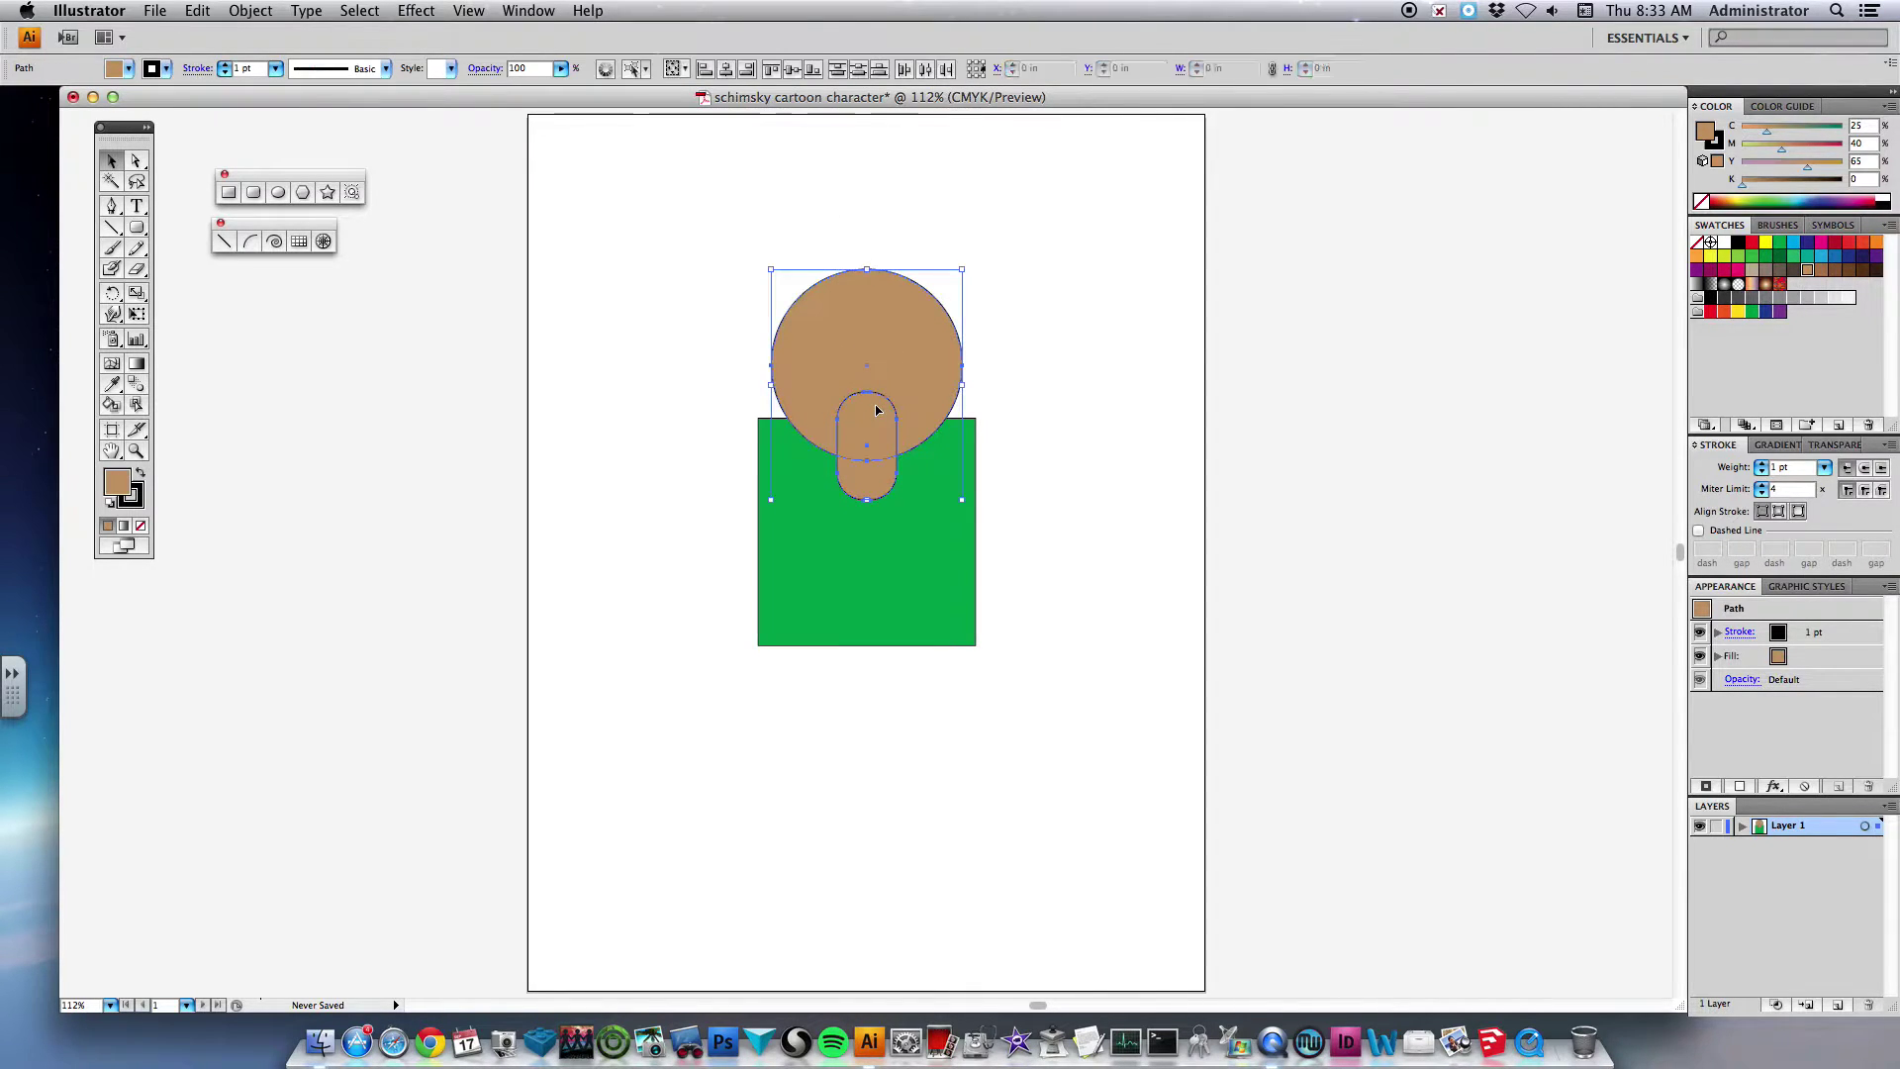
{"action": "left_click", "coordinate": [1131, 356]}
{"action": "left_click", "coordinate": [912, 323]}
{"action": "left_click", "coordinate": [883, 412], "text": "shift"}
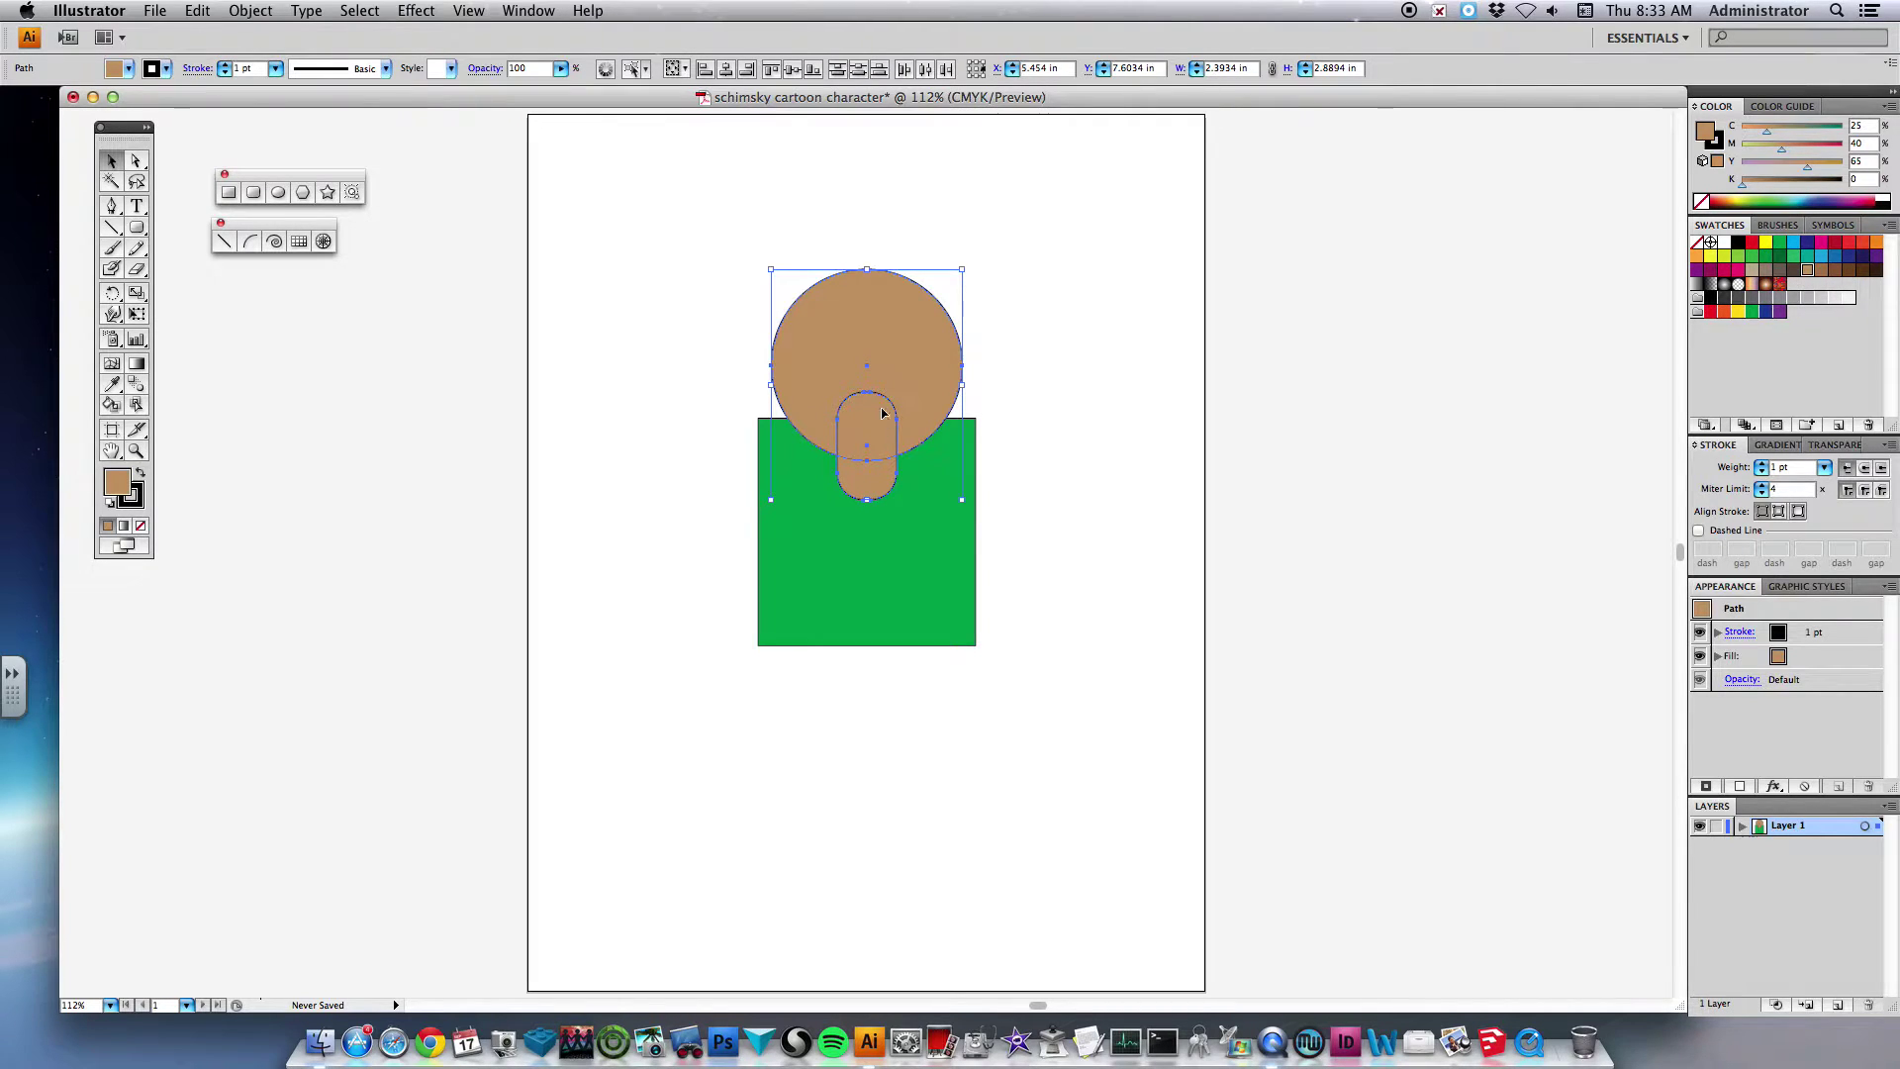
{"action": "left_click", "coordinate": [529, 11]}
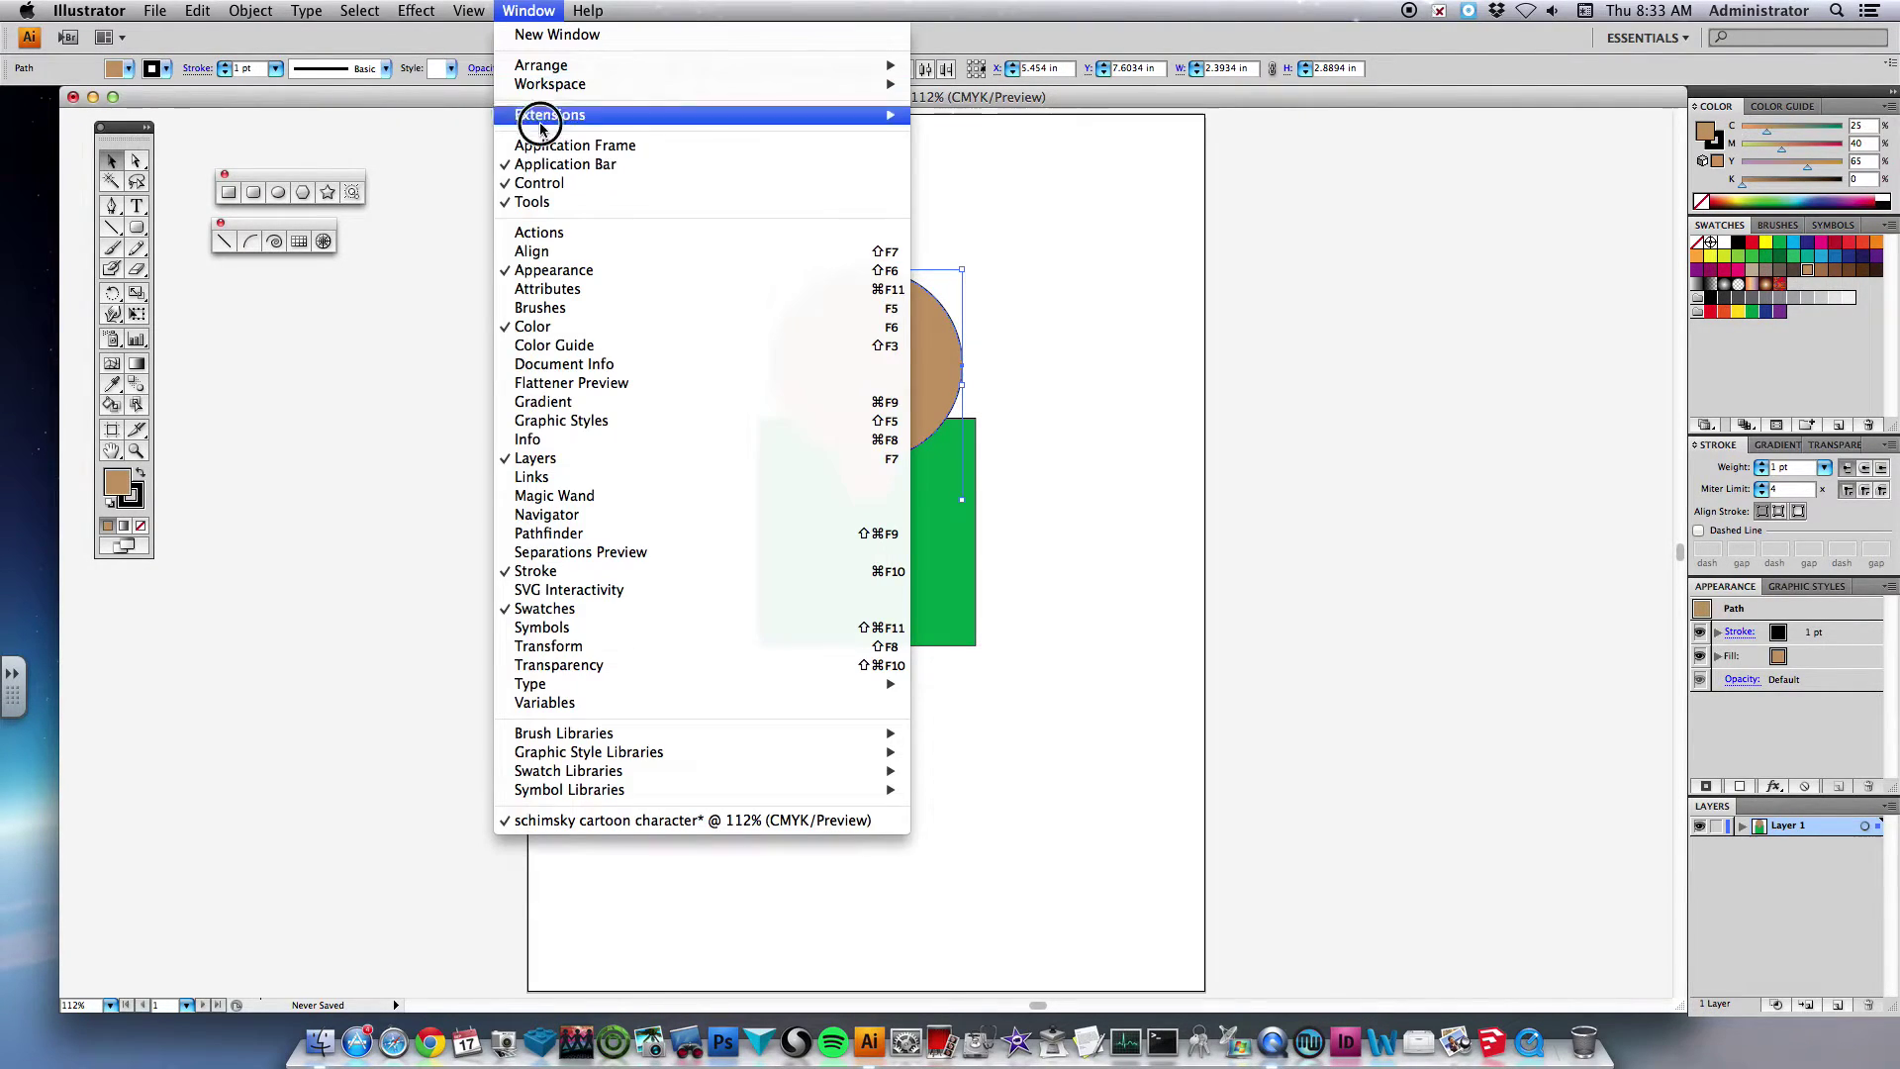
{"action": "left_click", "coordinate": [554, 533]}
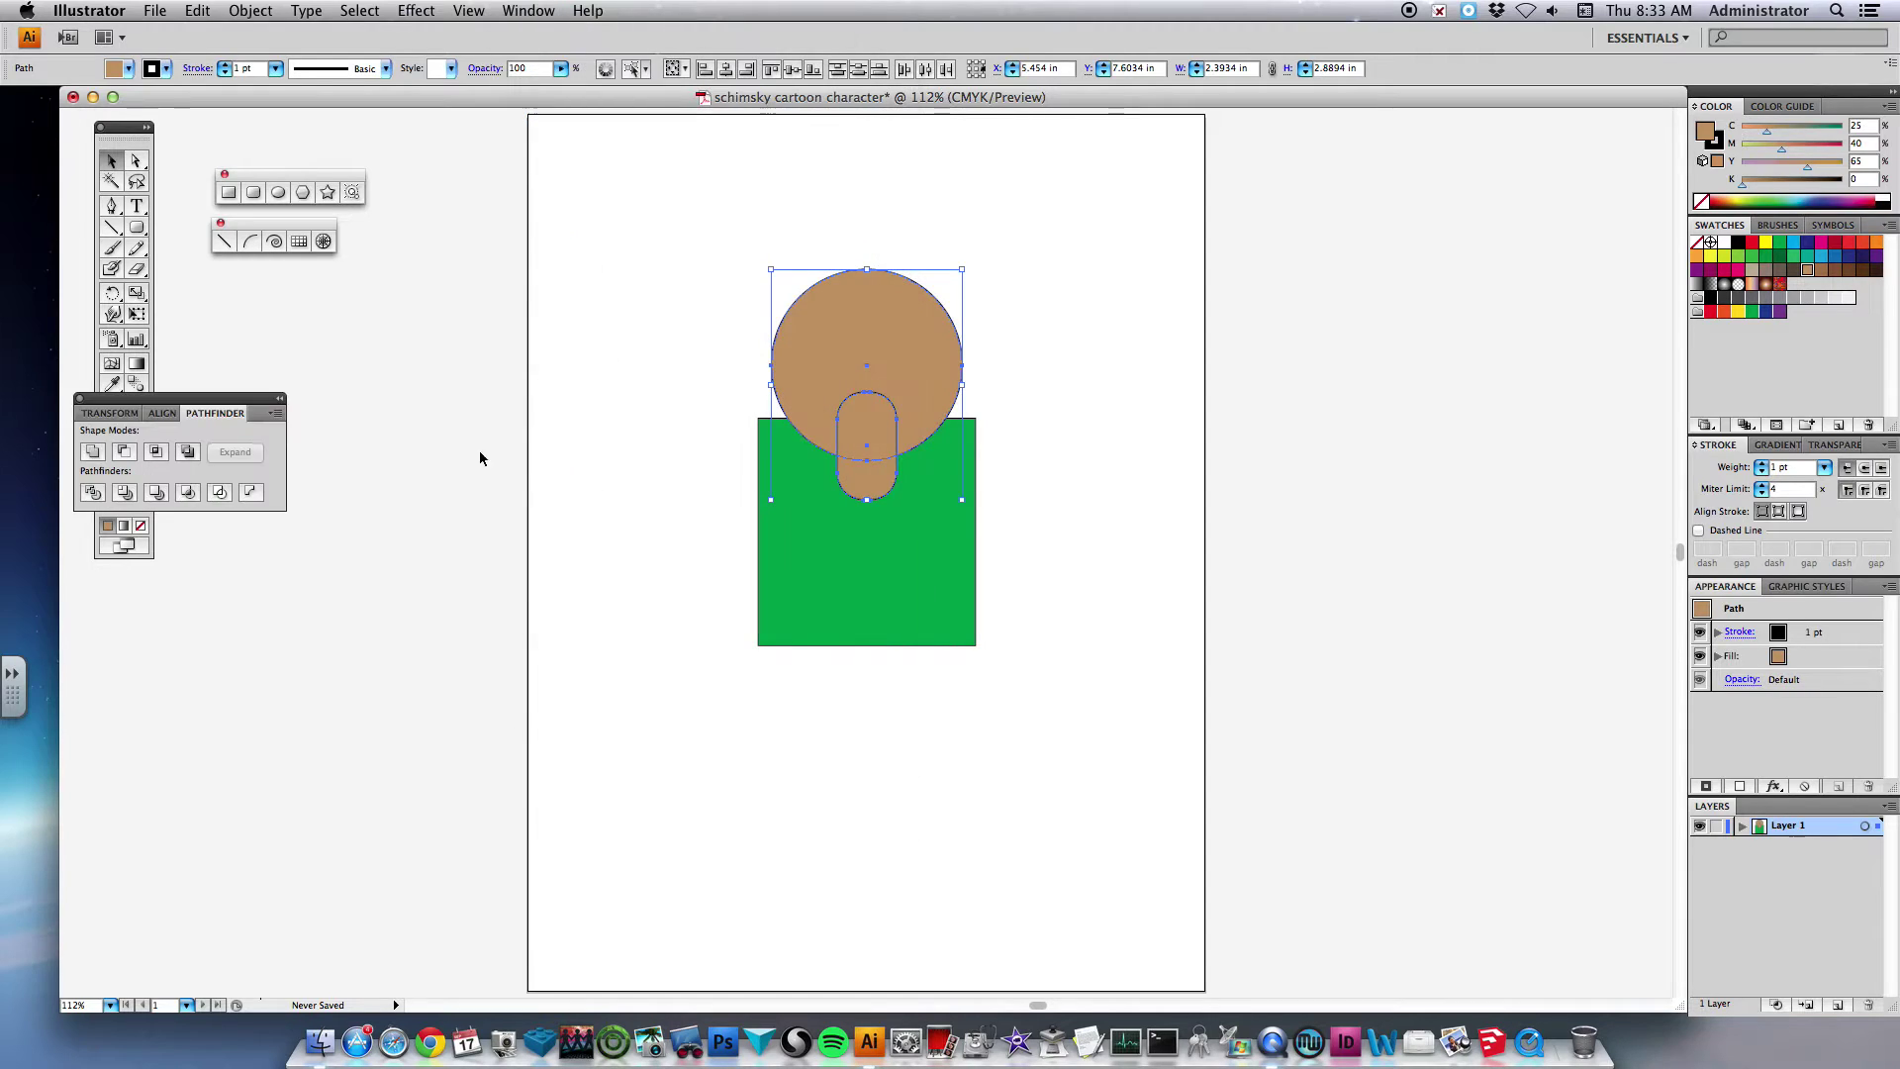
{"action": "left_click", "coordinate": [93, 453]}
{"action": "left_click_drag", "start_coordinate": [184, 402], "coordinate": [362, 411]}
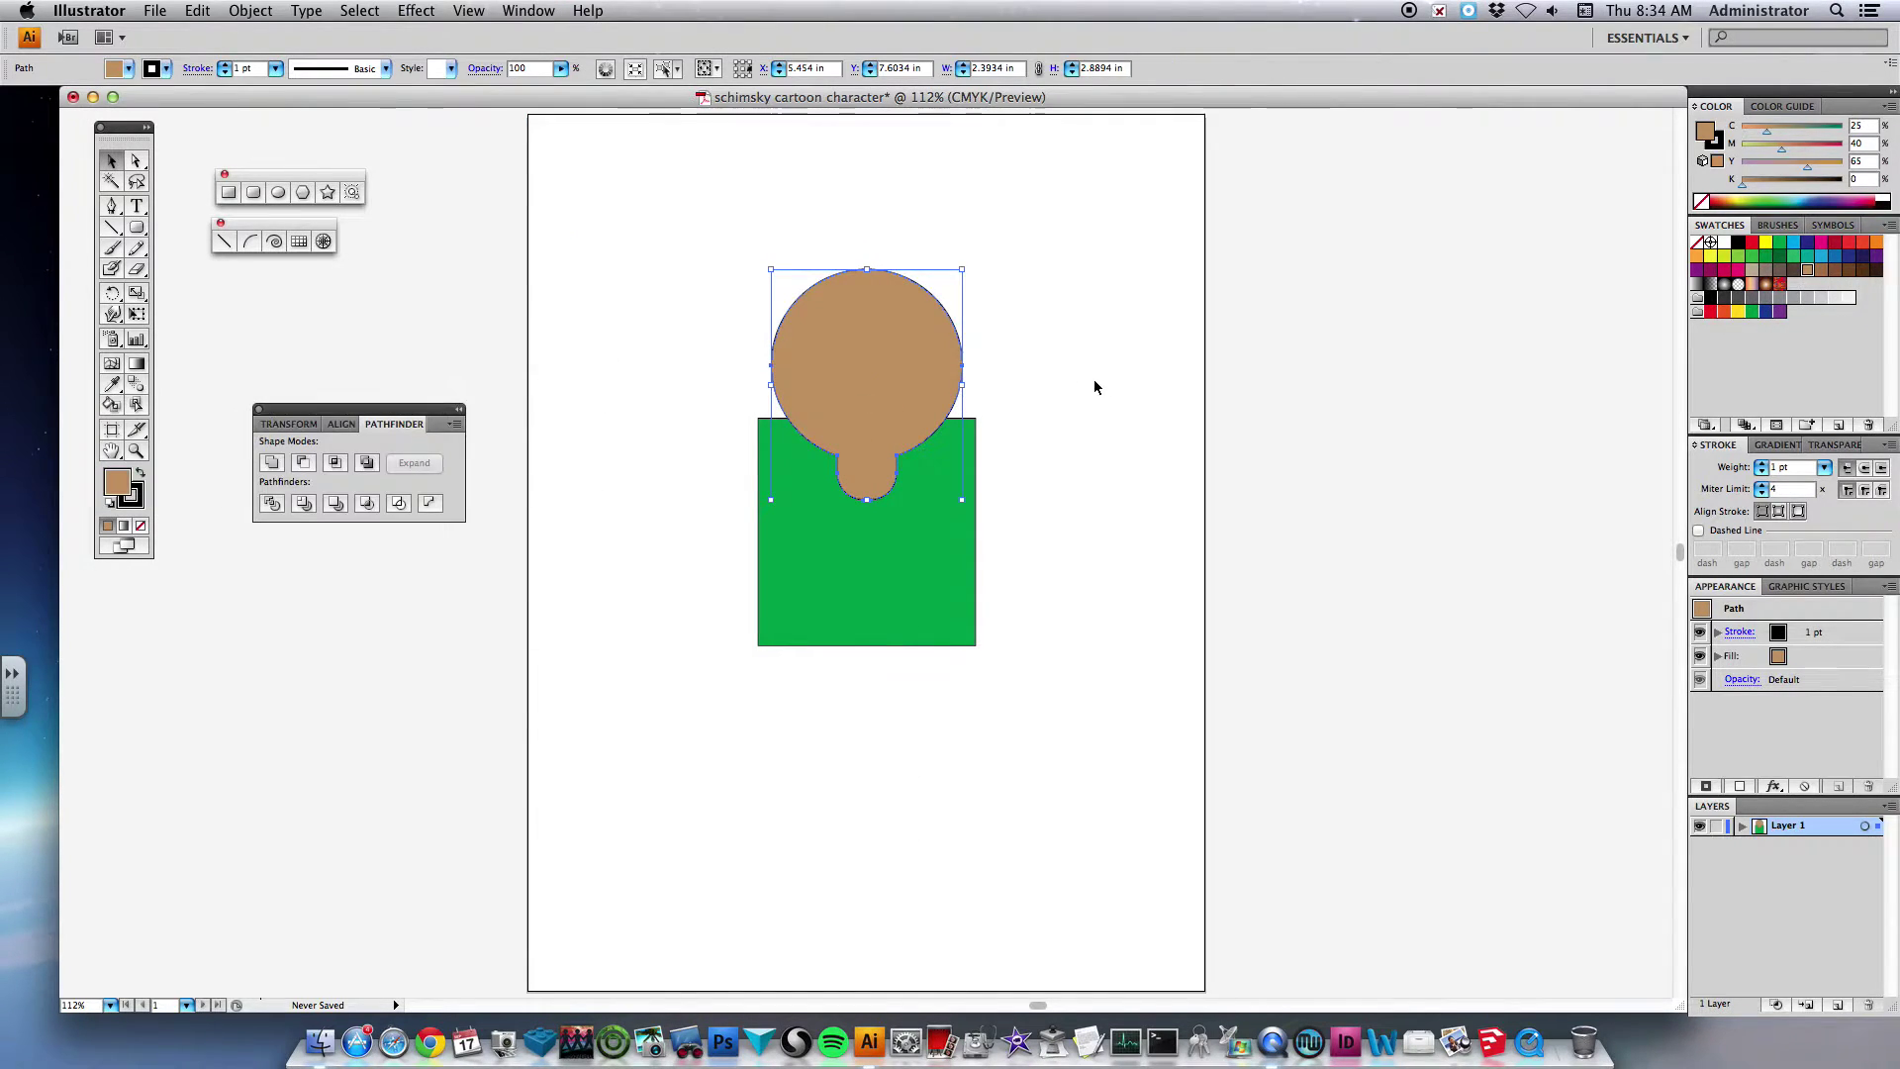
- Move the green rectangle straight down so its top edge sits just below the round head, with the neck overlapping it
{"action": "left_click", "coordinate": [1112, 384]}
{"action": "left_click", "coordinate": [951, 495]}
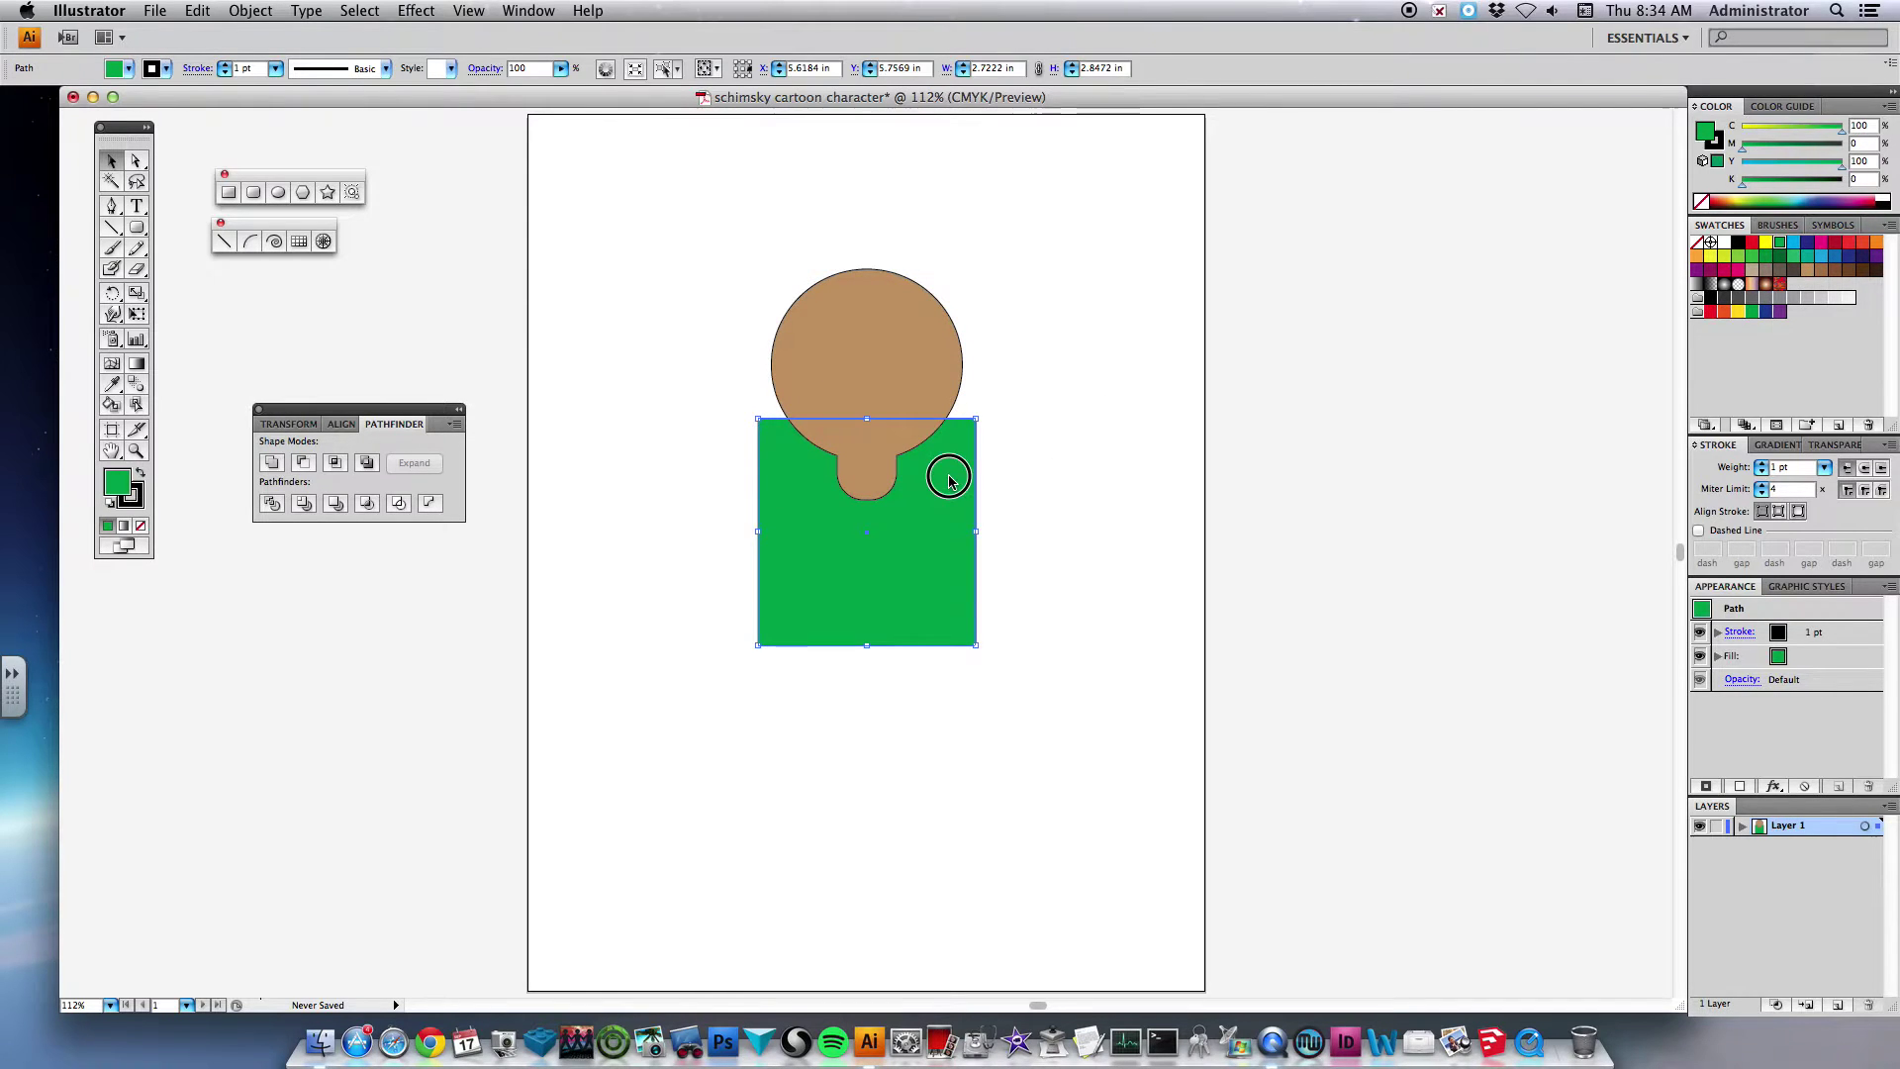
{"action": "left_click_drag", "start_coordinate": [949, 479], "coordinate": [951, 518]}
{"action": "left_click", "coordinate": [1086, 441]}
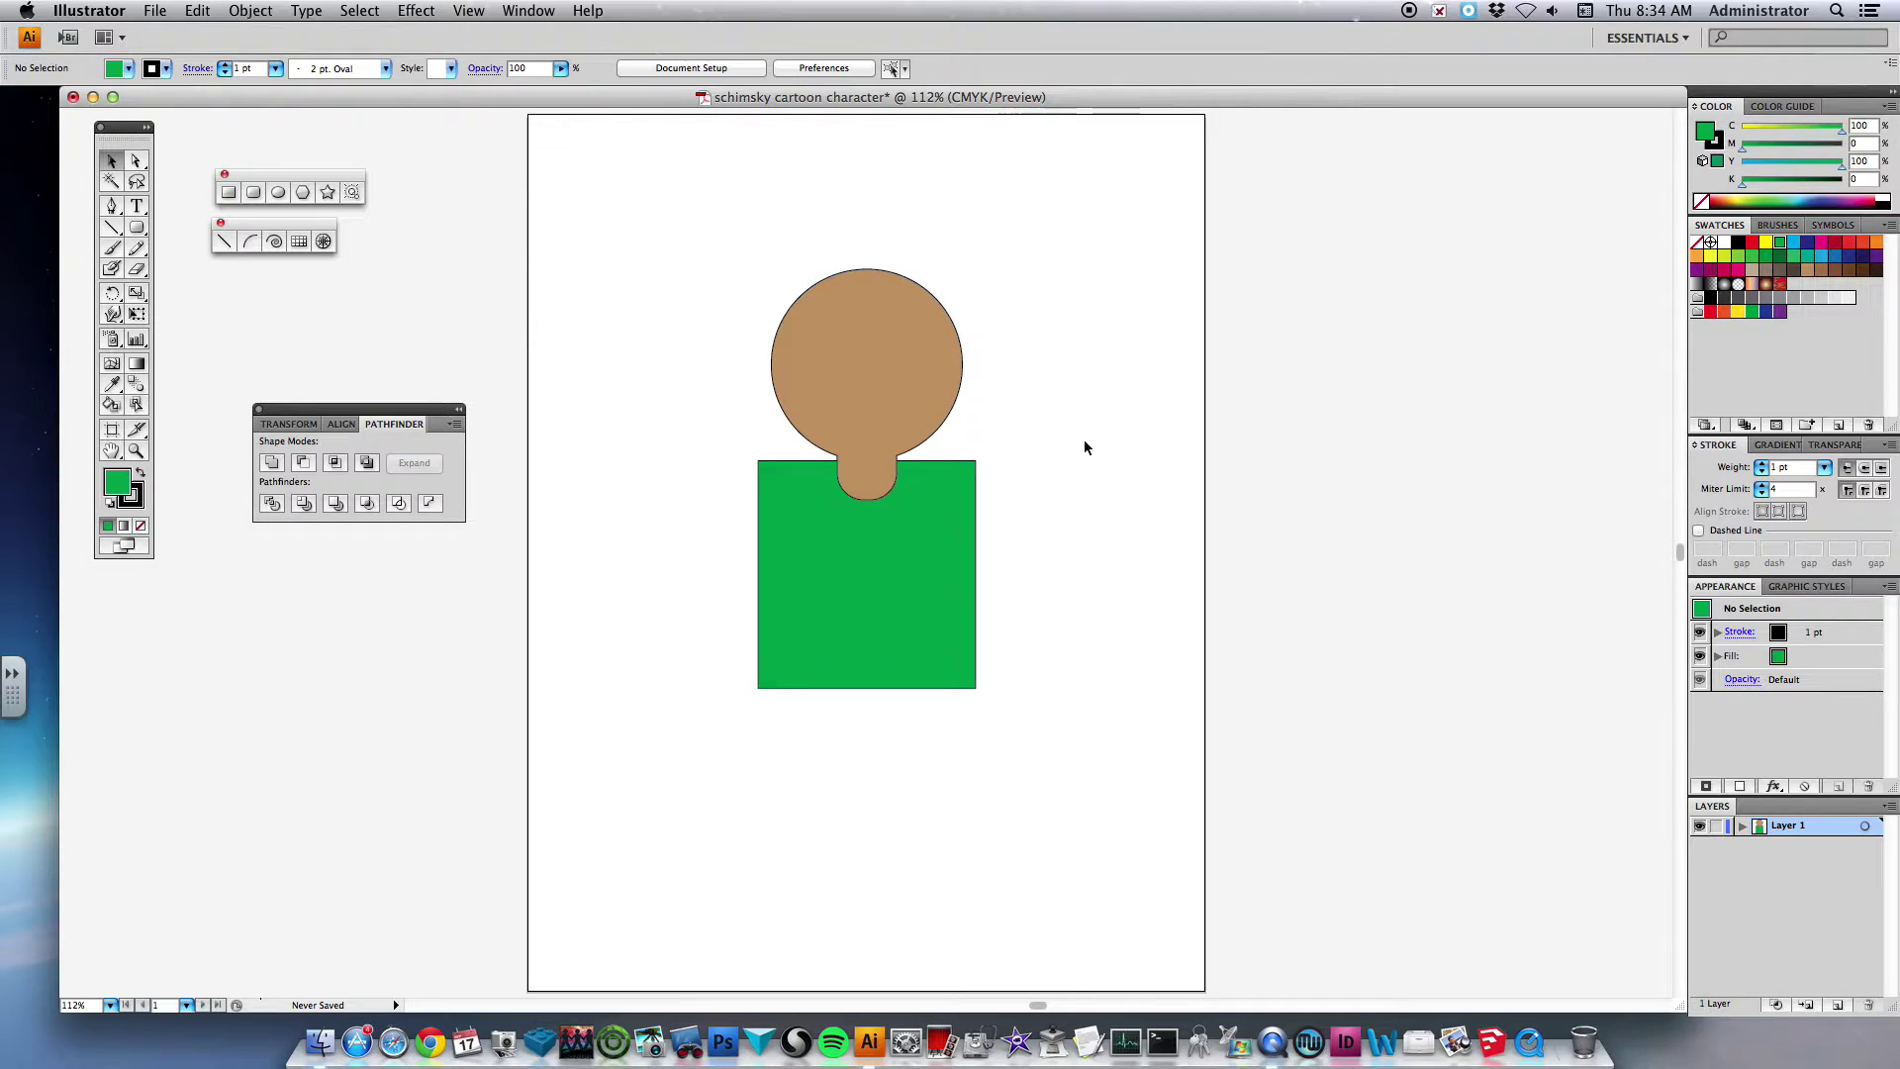
- Draw a circle about 0.72 in across beside the head for the eyeball and fill it with white
{"action": "key", "text": "ctrl+space"}
{"action": "left_click_drag", "start_coordinate": [614, 237], "coordinate": [941, 543]}
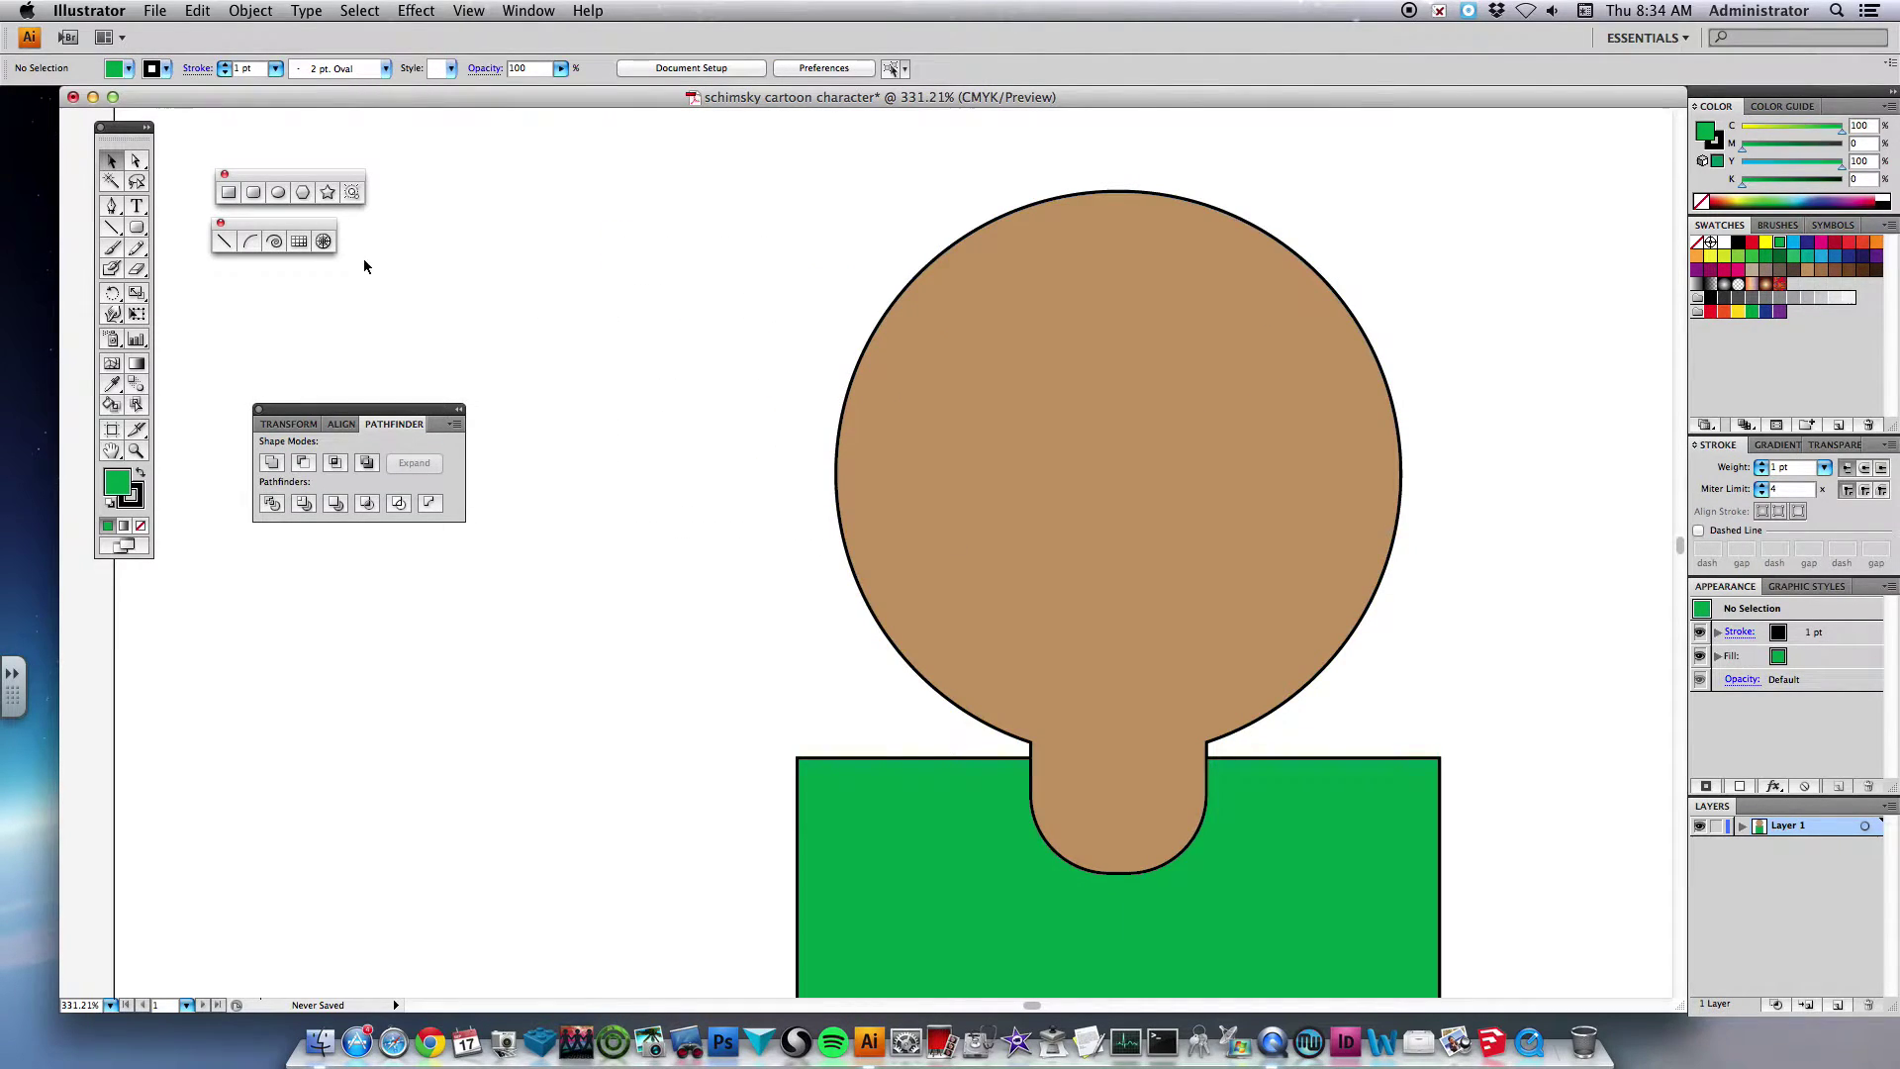
{"action": "left_click", "coordinate": [280, 194]}
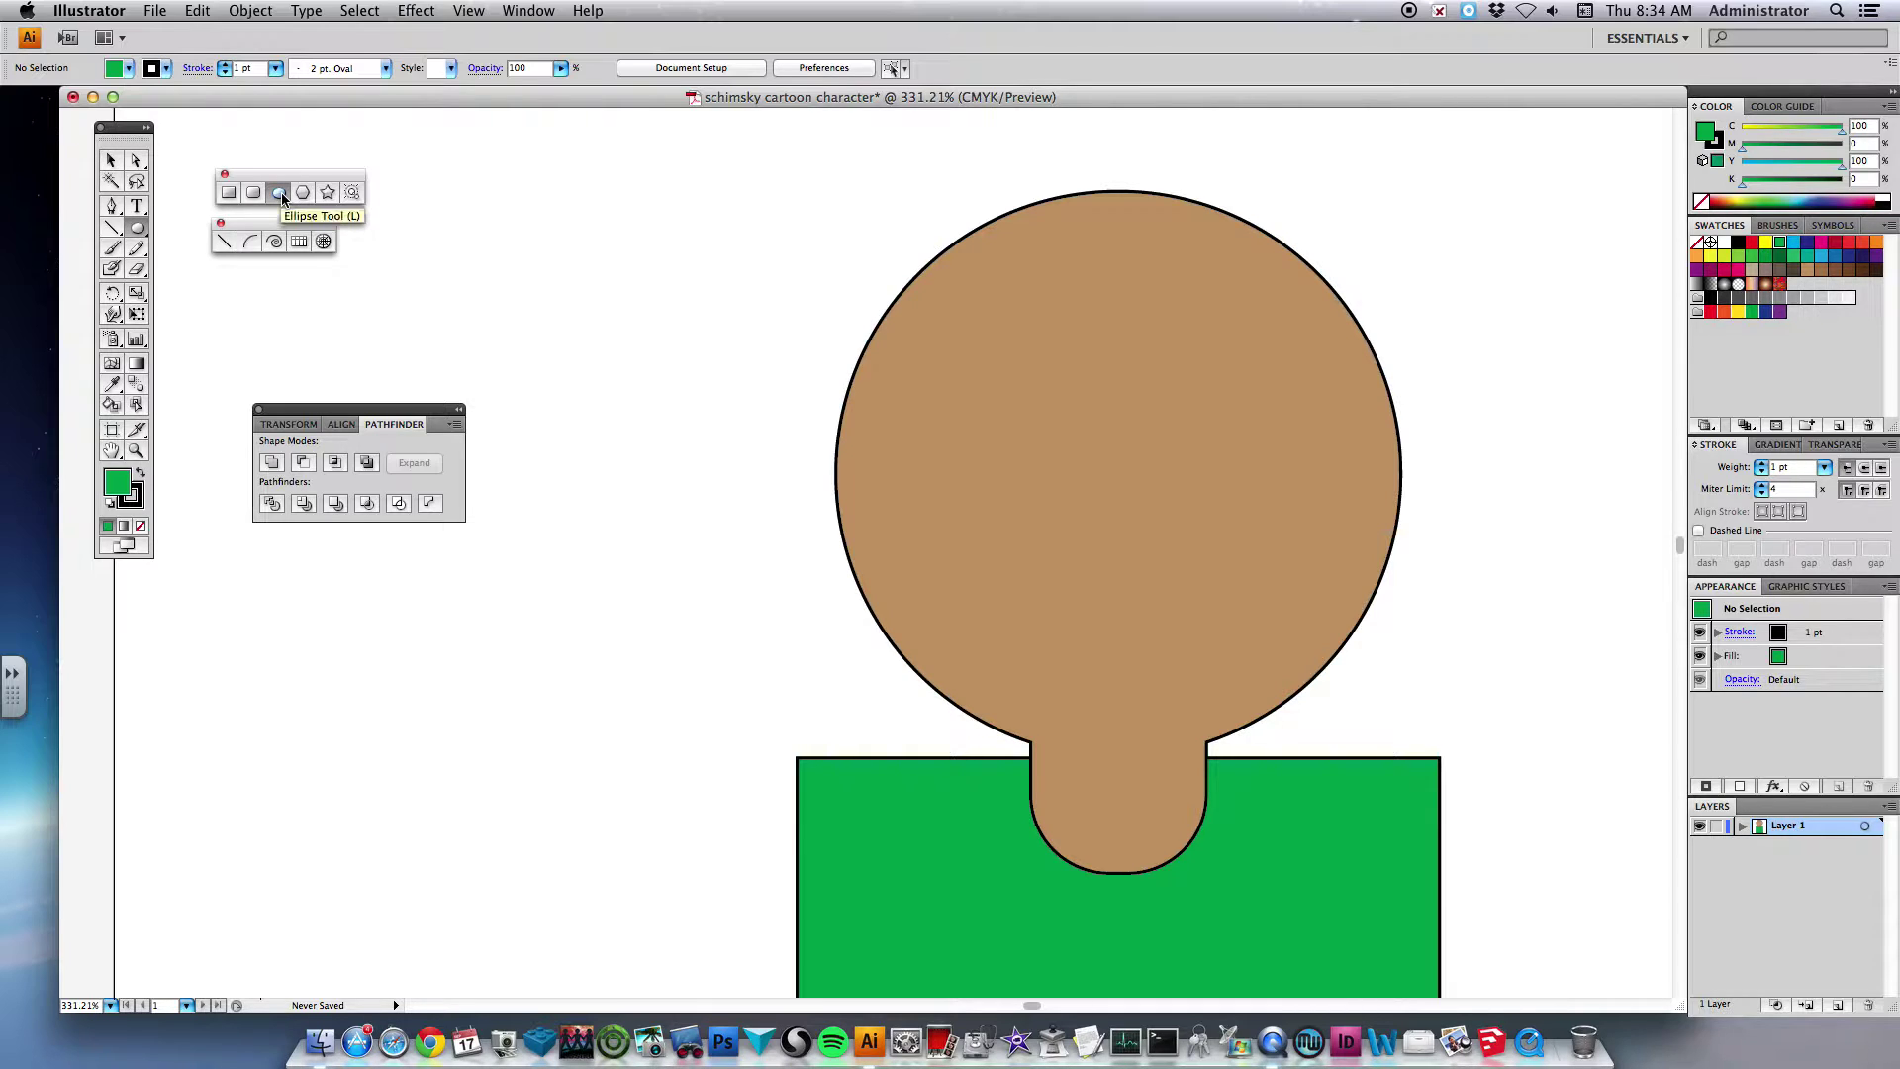
{"action": "left_click_drag", "start_coordinate": [565, 254], "coordinate": [734, 424]}
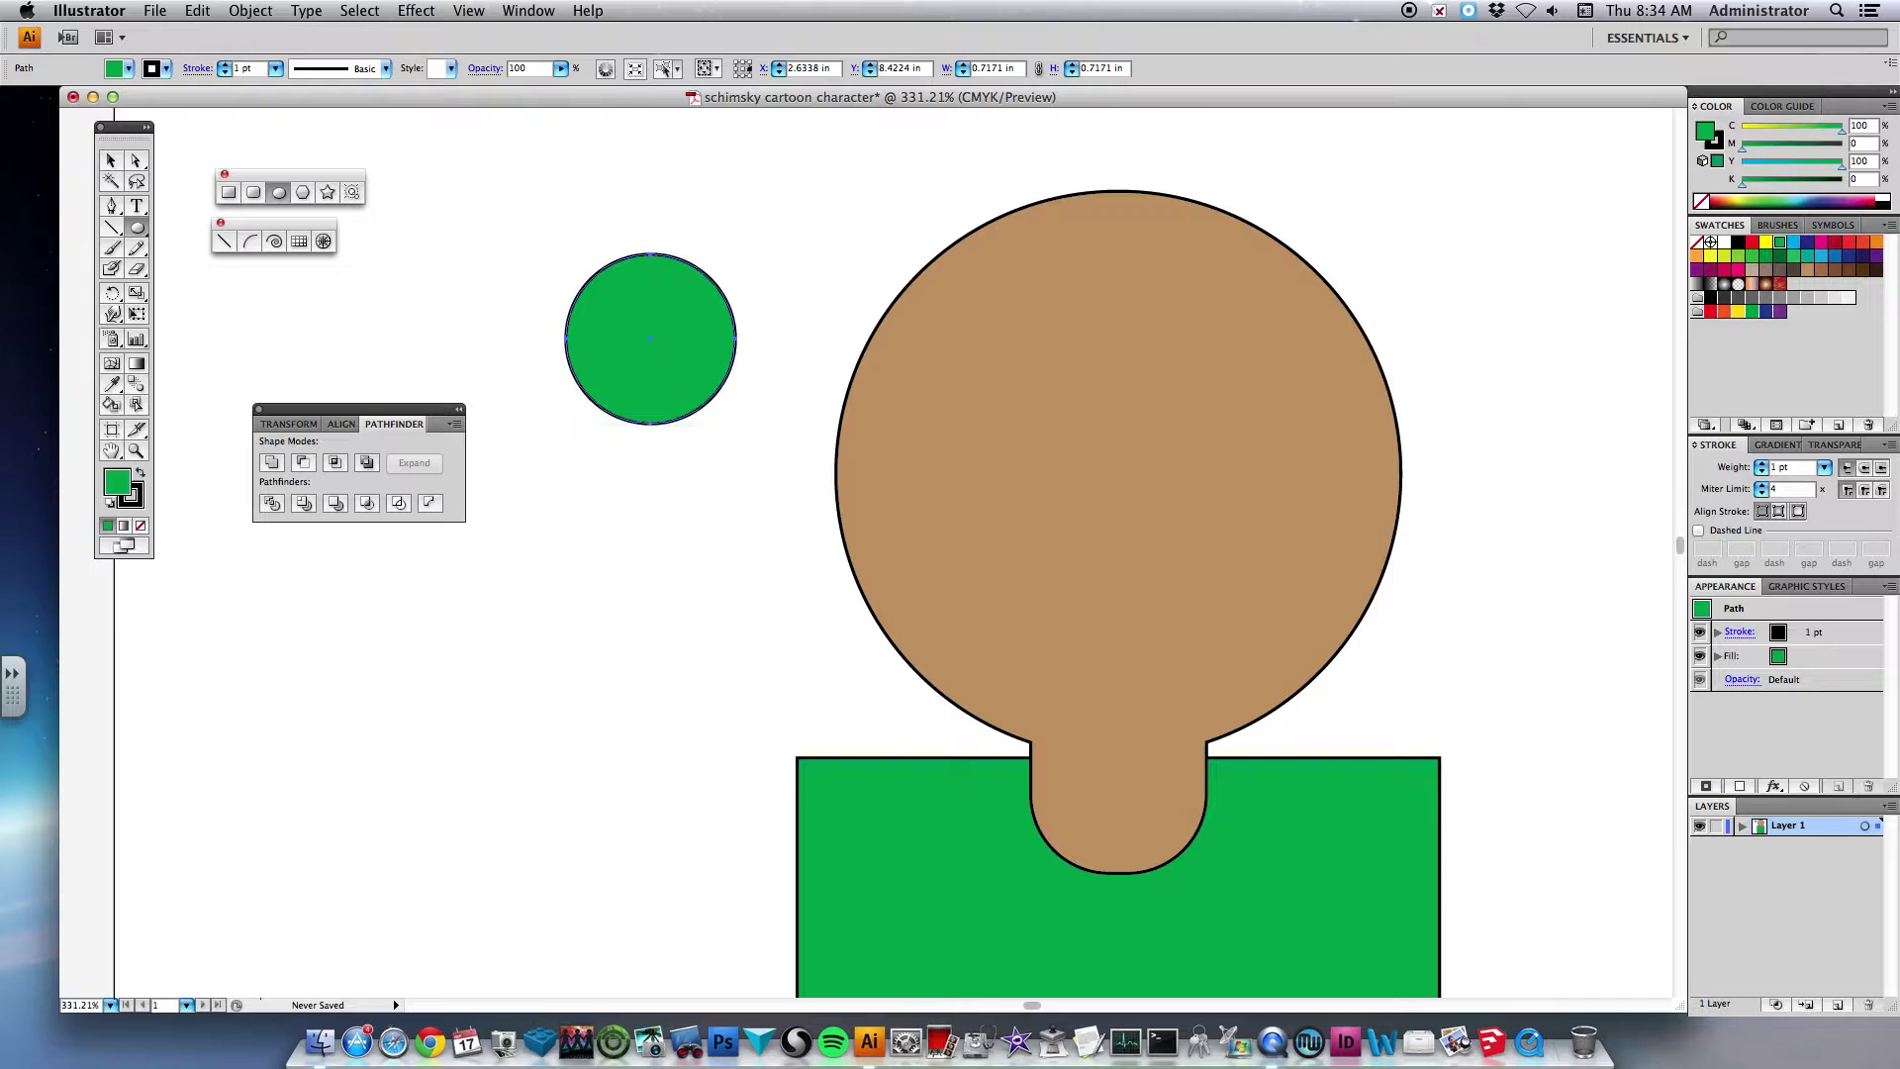
{"action": "left_click", "coordinate": [127, 69]}
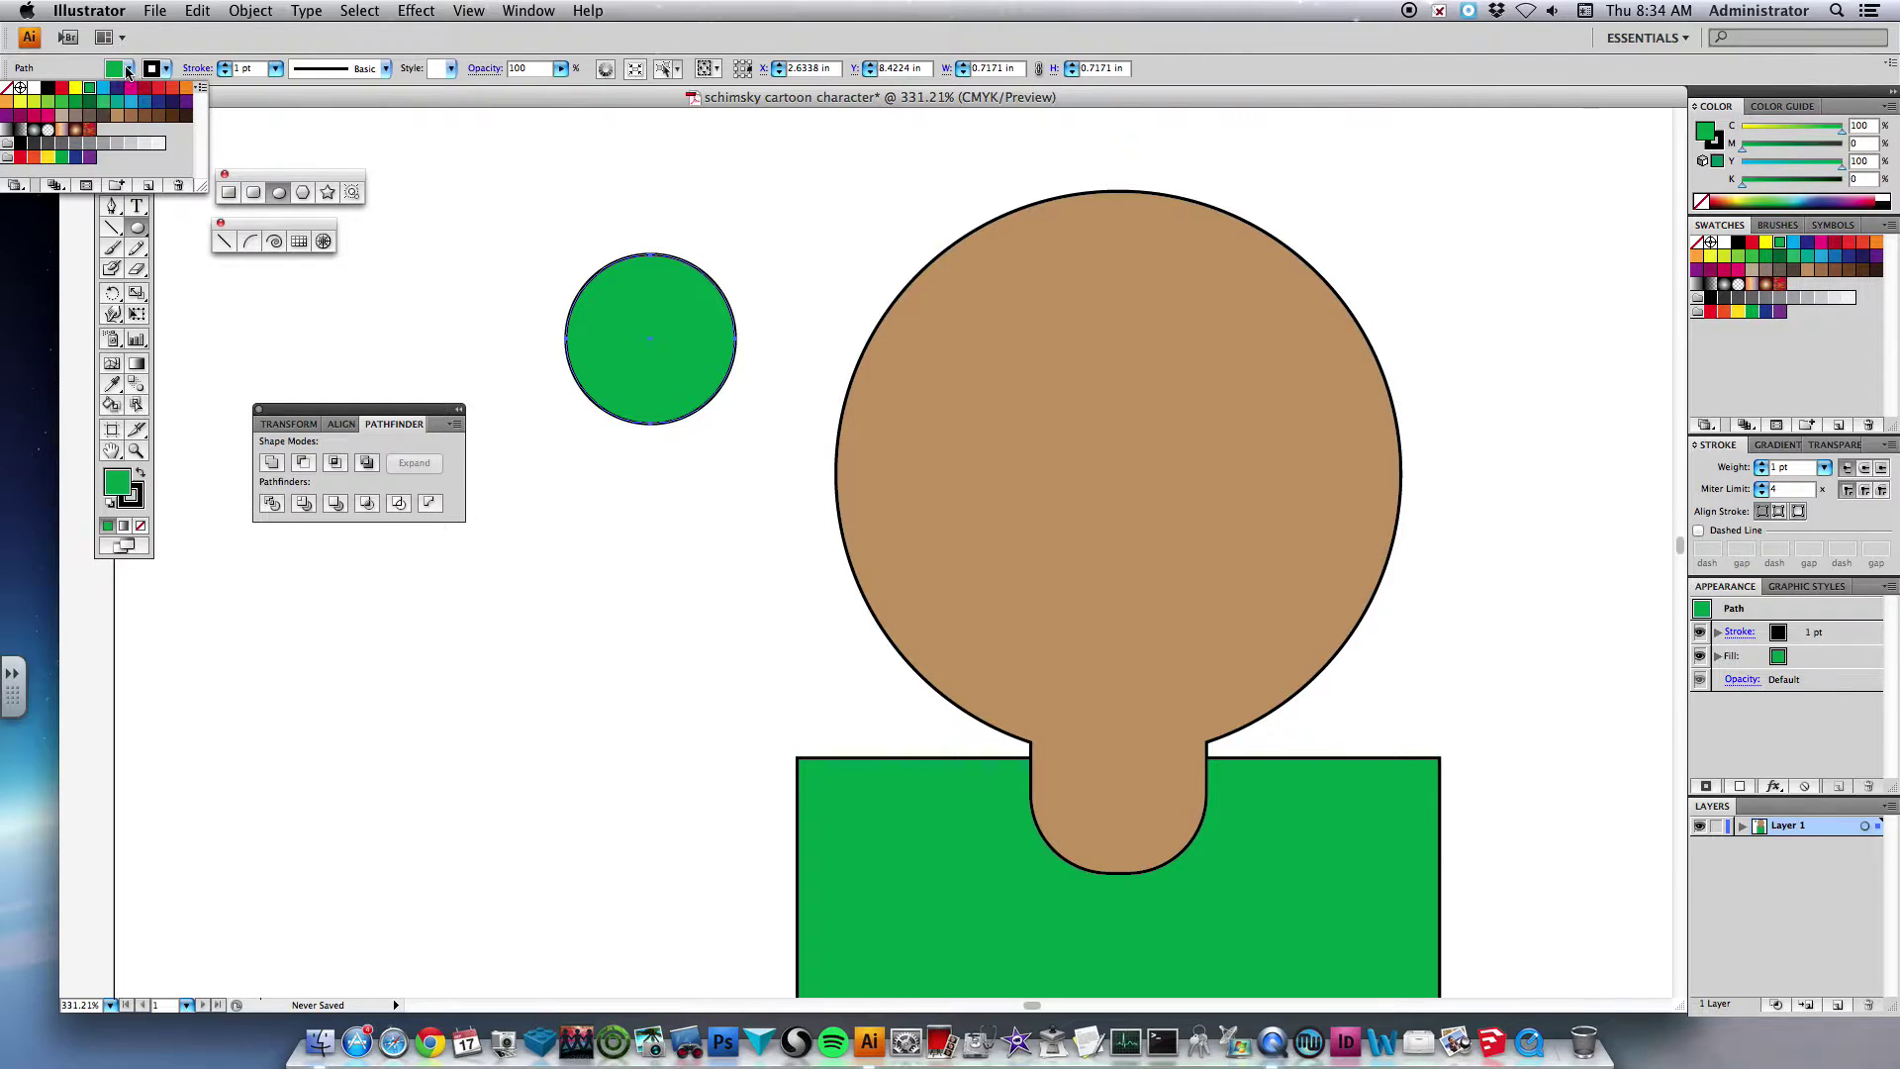
{"action": "left_click", "coordinate": [33, 88]}
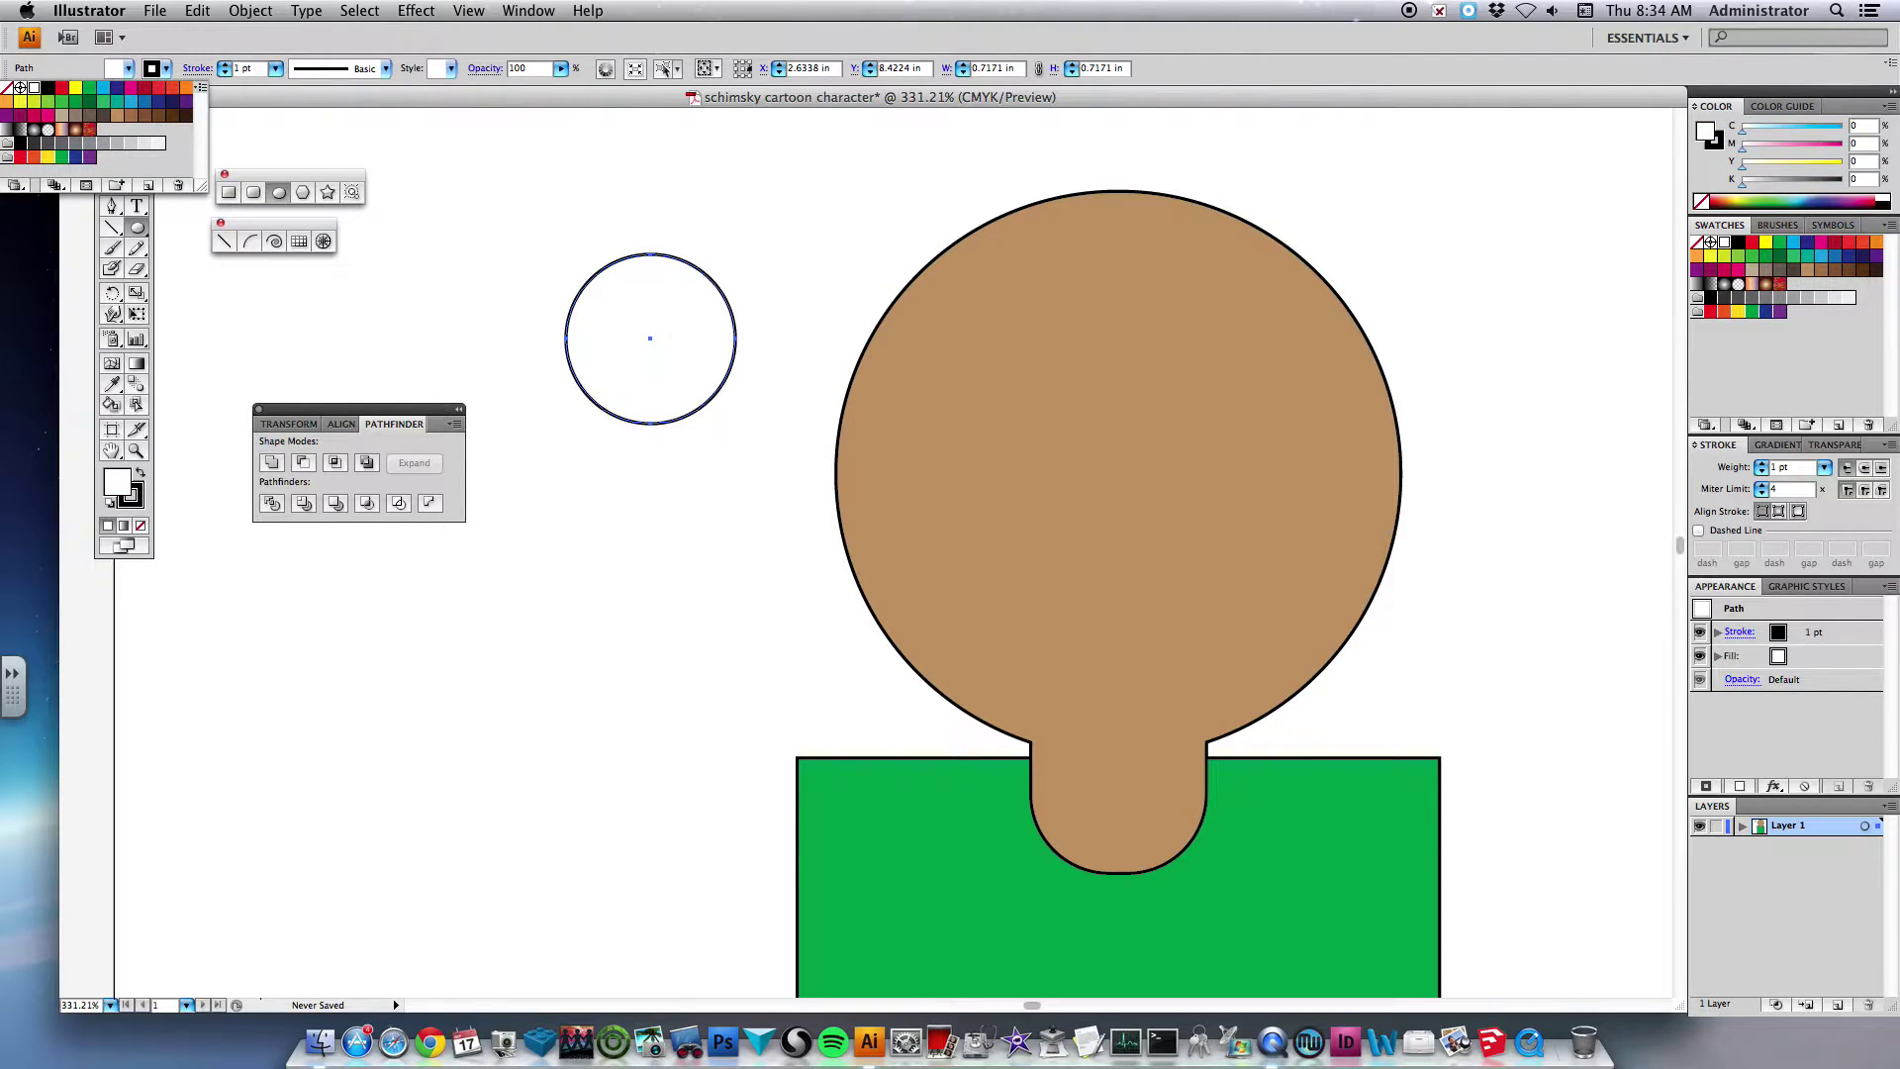
- Draw concentric circles about 0.52 in and 0.33 in across inside the eyeball, plus two small highlight circles near the pupil's top
{"action": "left_click", "coordinate": [650, 339]}
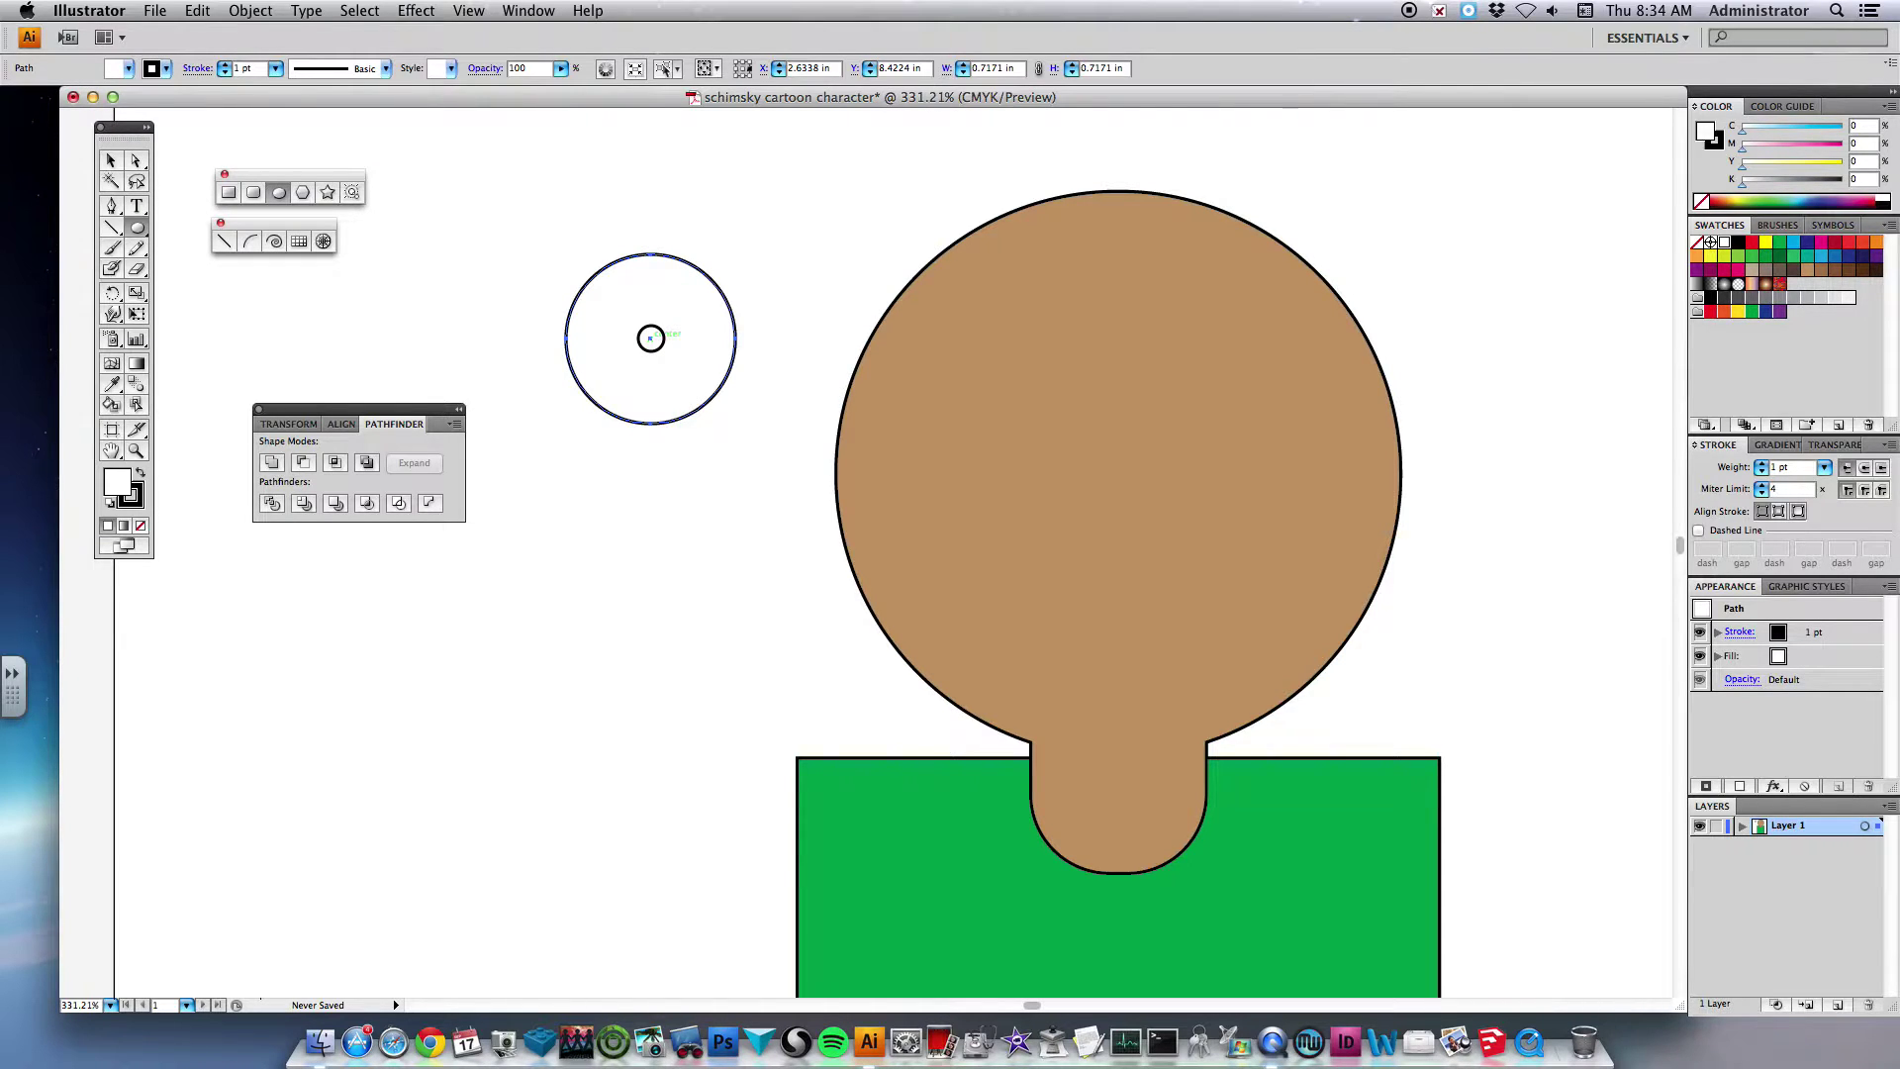
{"action": "left_click_drag", "start_coordinate": [650, 338], "coordinate": [712, 289]}
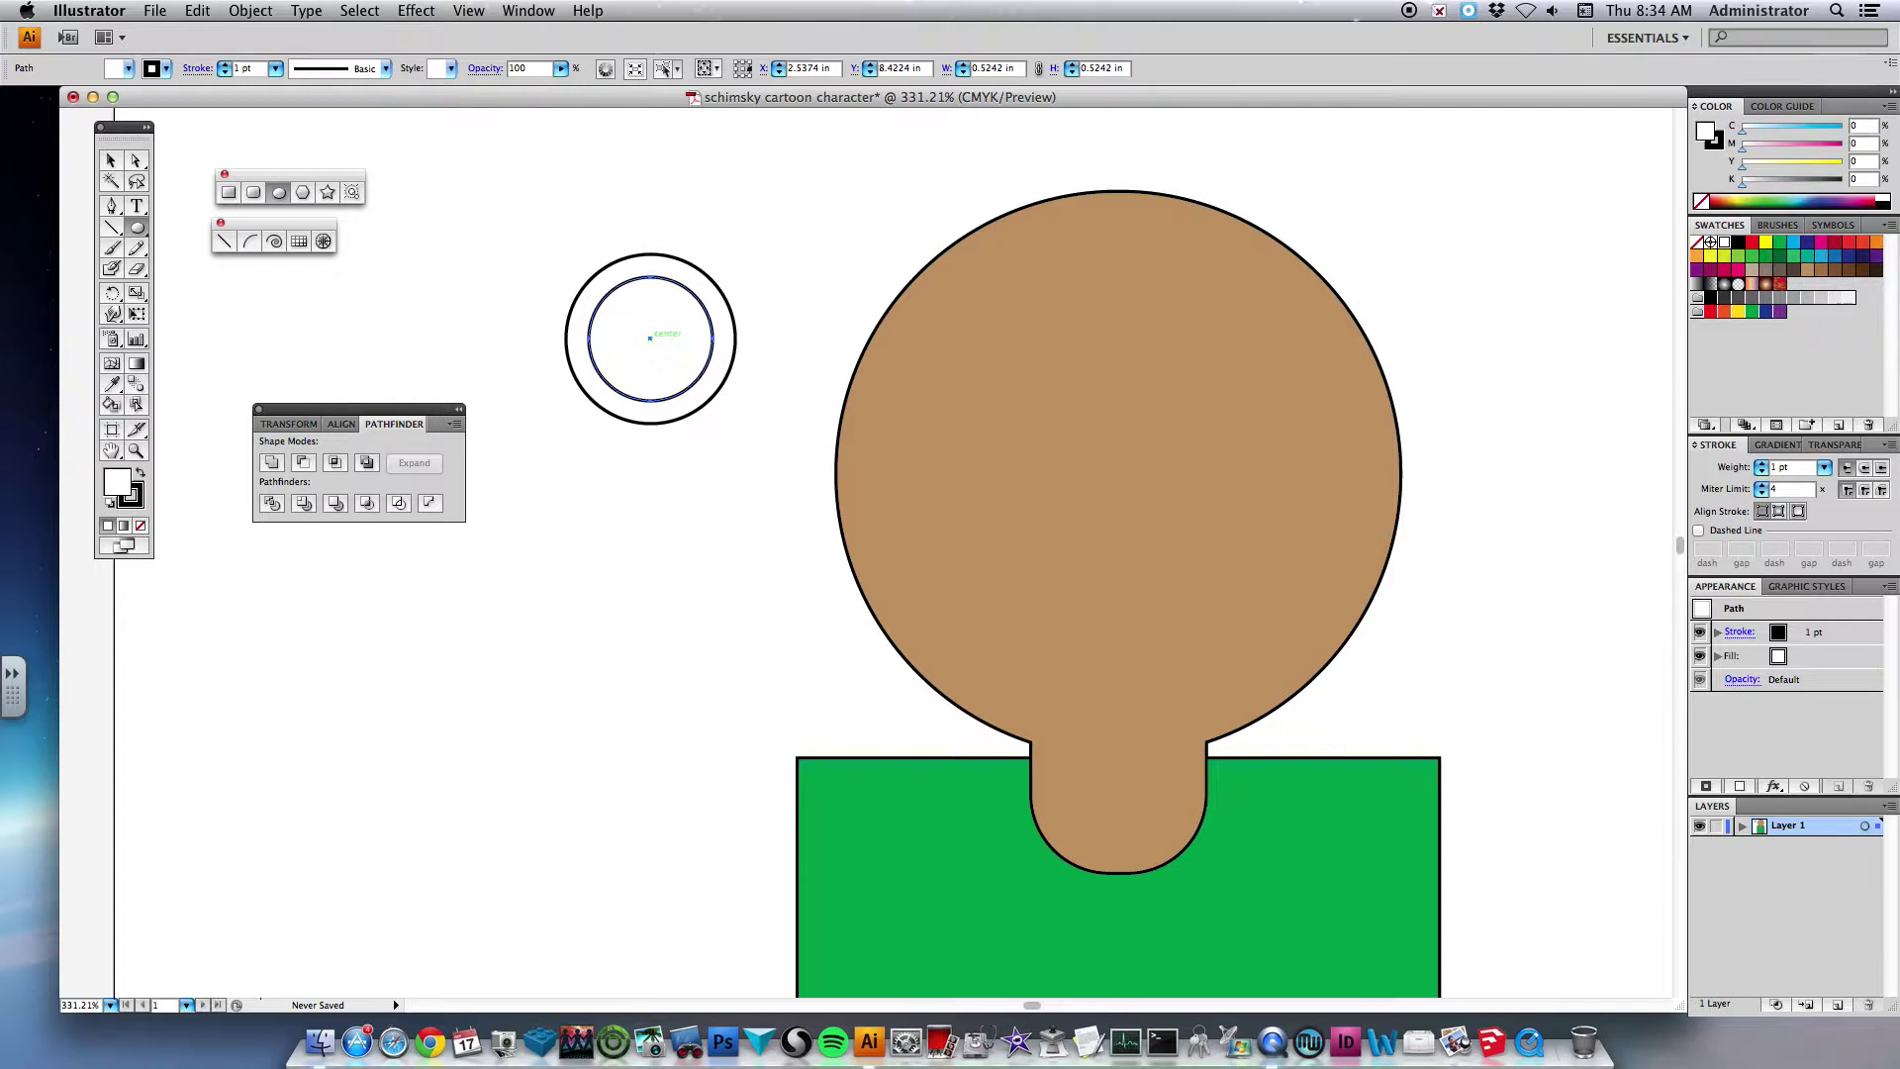
{"action": "left_click_drag", "start_coordinate": [649, 338], "coordinate": [660, 329]}
{"action": "mouse_move", "coordinate": [649, 339]}
{"action": "left_mouse_down"}
{"action": "mouse_move", "coordinate": [691, 318]}
{"action": "mouse_move", "coordinate": [650, 315]}
{"action": "mouse_move", "coordinate": [668, 337]}
{"action": "mouse_move", "coordinate": [650, 316]}
{"action": "left_mouse_up"}
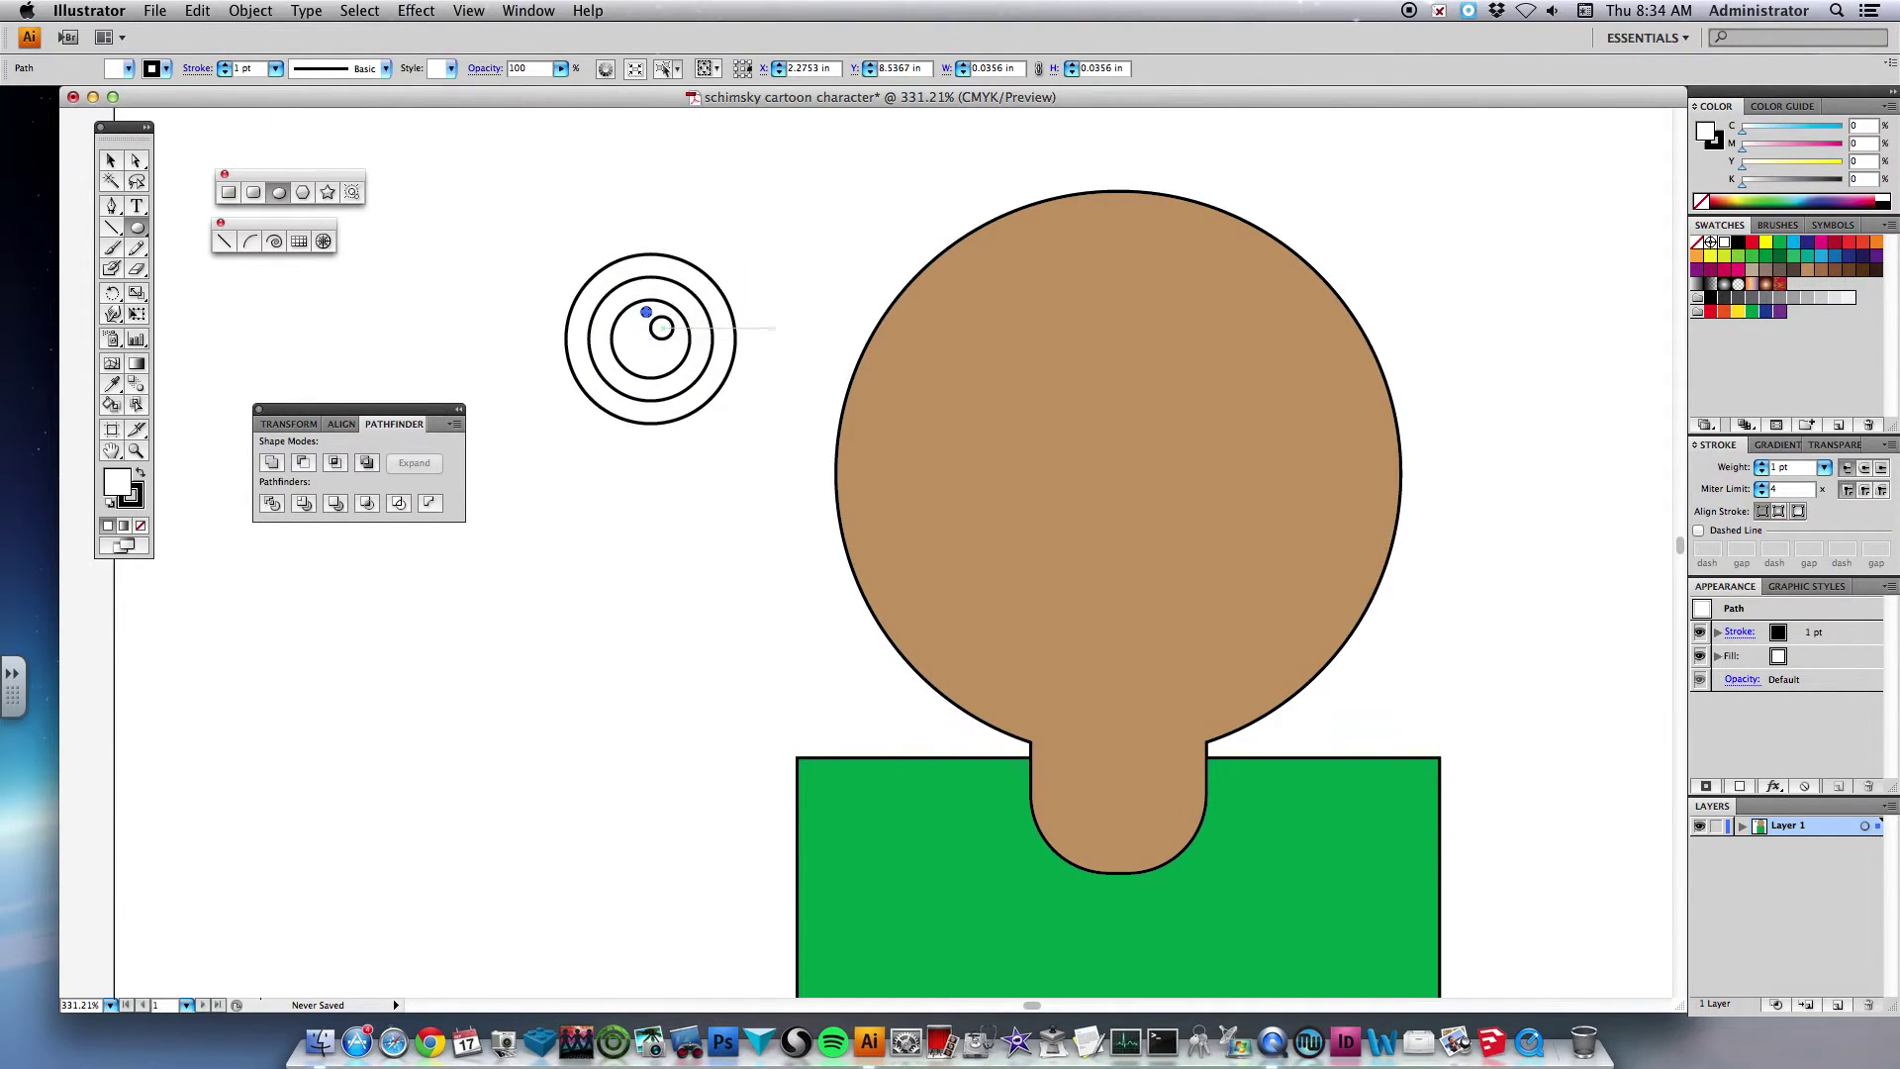
{"action": "key", "text": "super+shift+a"}
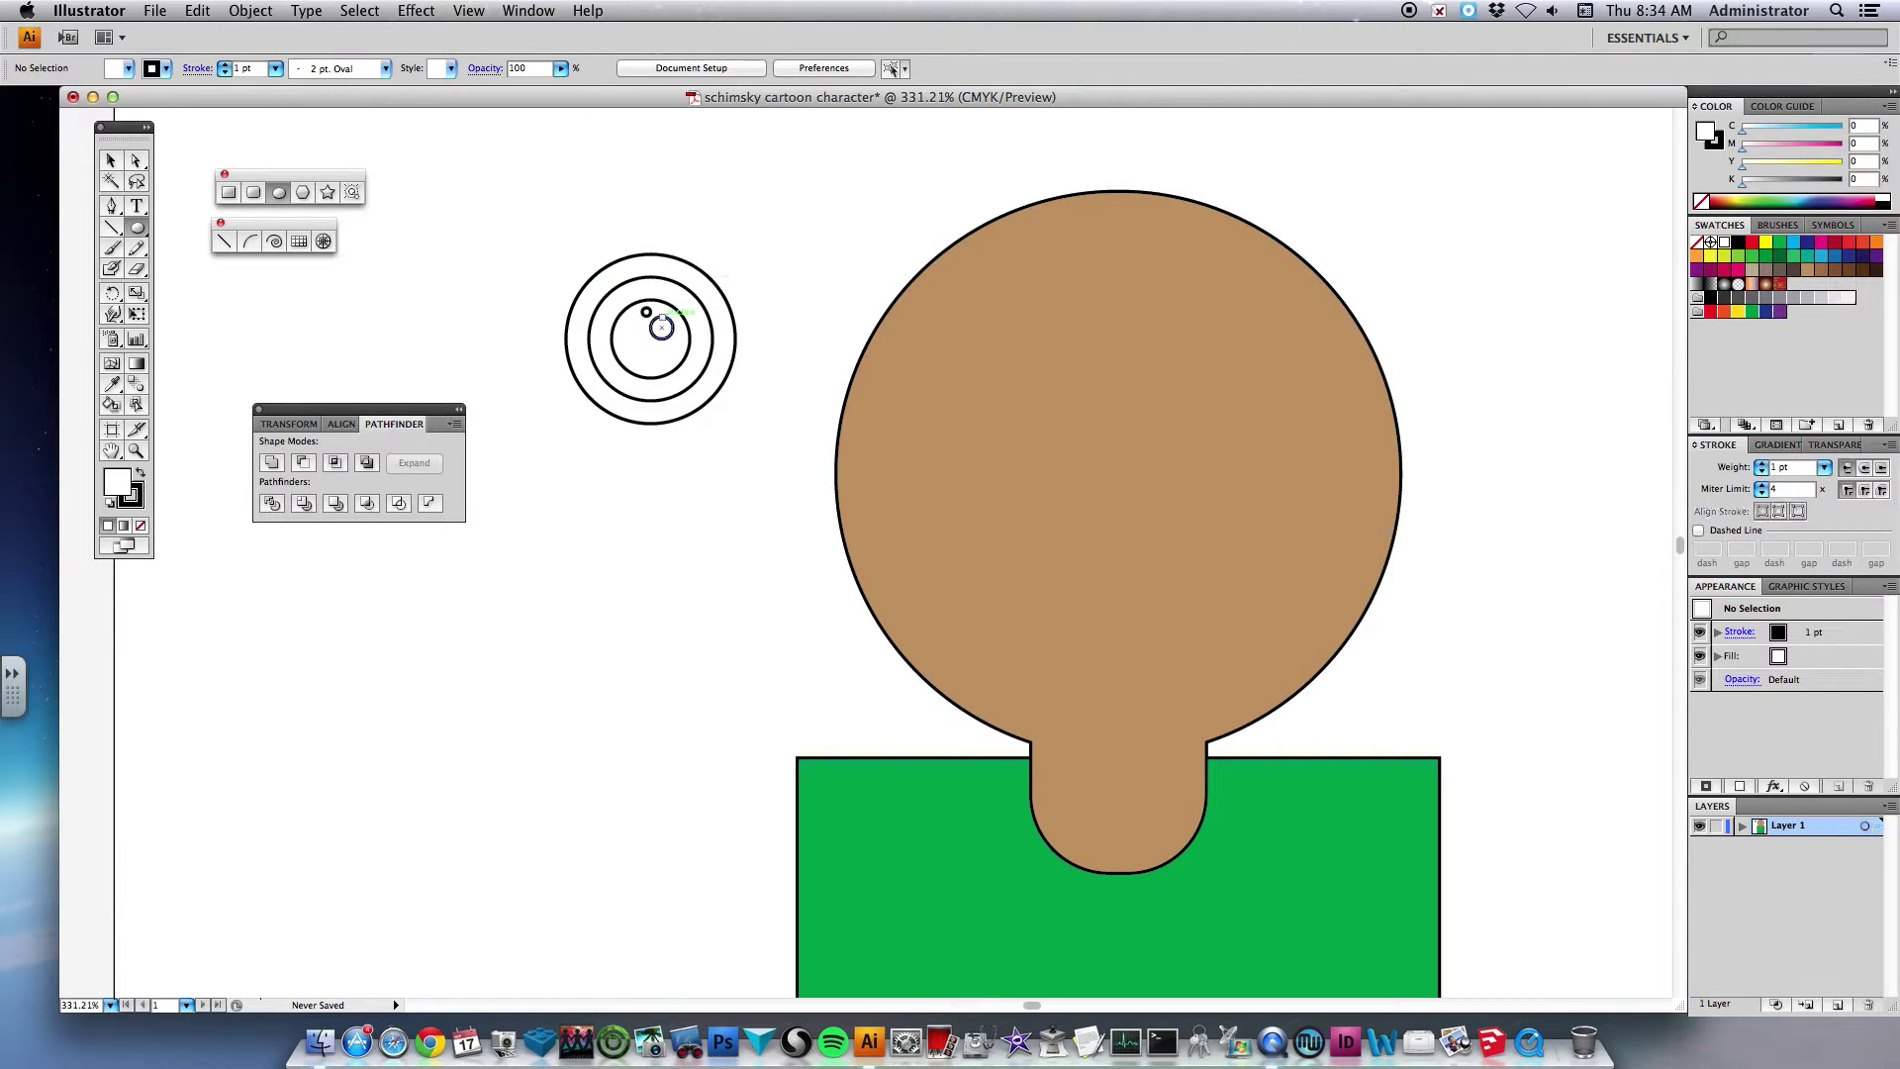
- Fill the pupil circle with black and the iris circle around it with light blue
{"action": "left_click", "coordinate": [637, 304], "text": "super"}
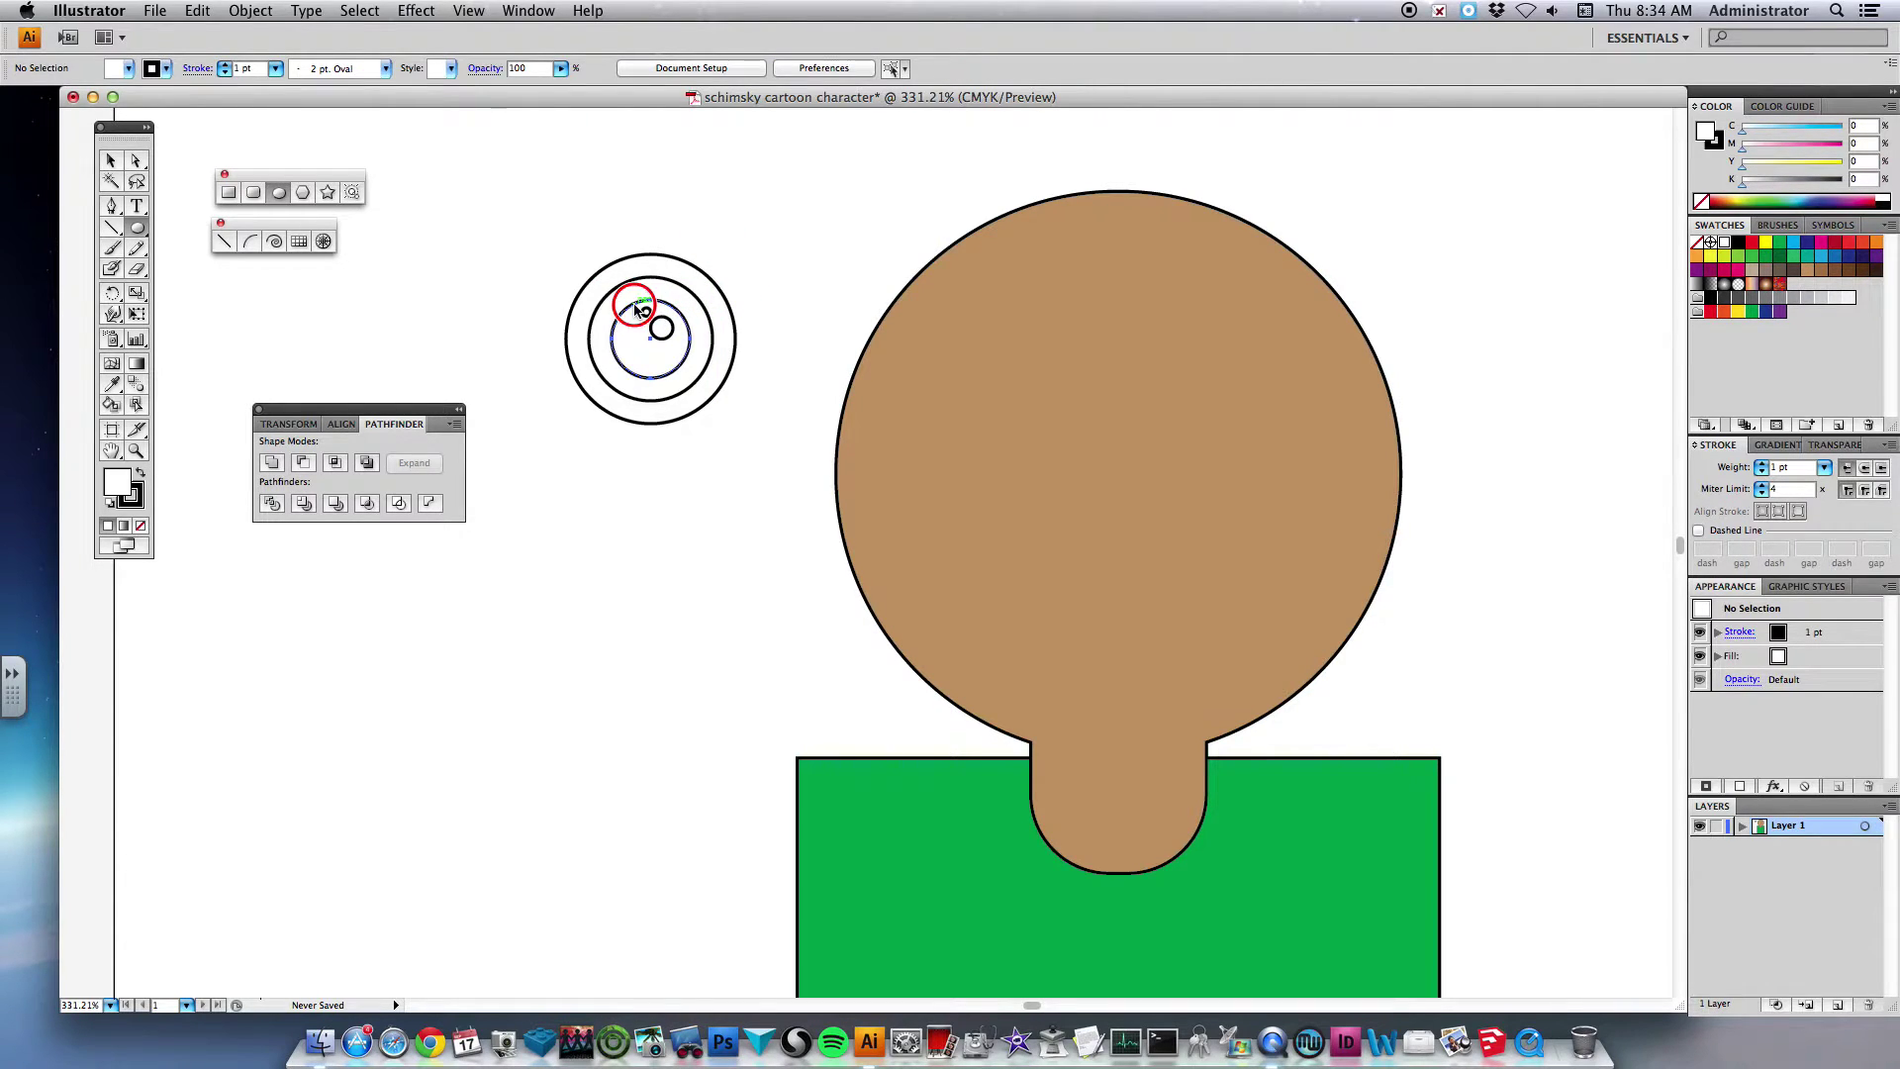
{"action": "left_click", "coordinate": [128, 69]}
{"action": "left_click", "coordinate": [48, 87]}
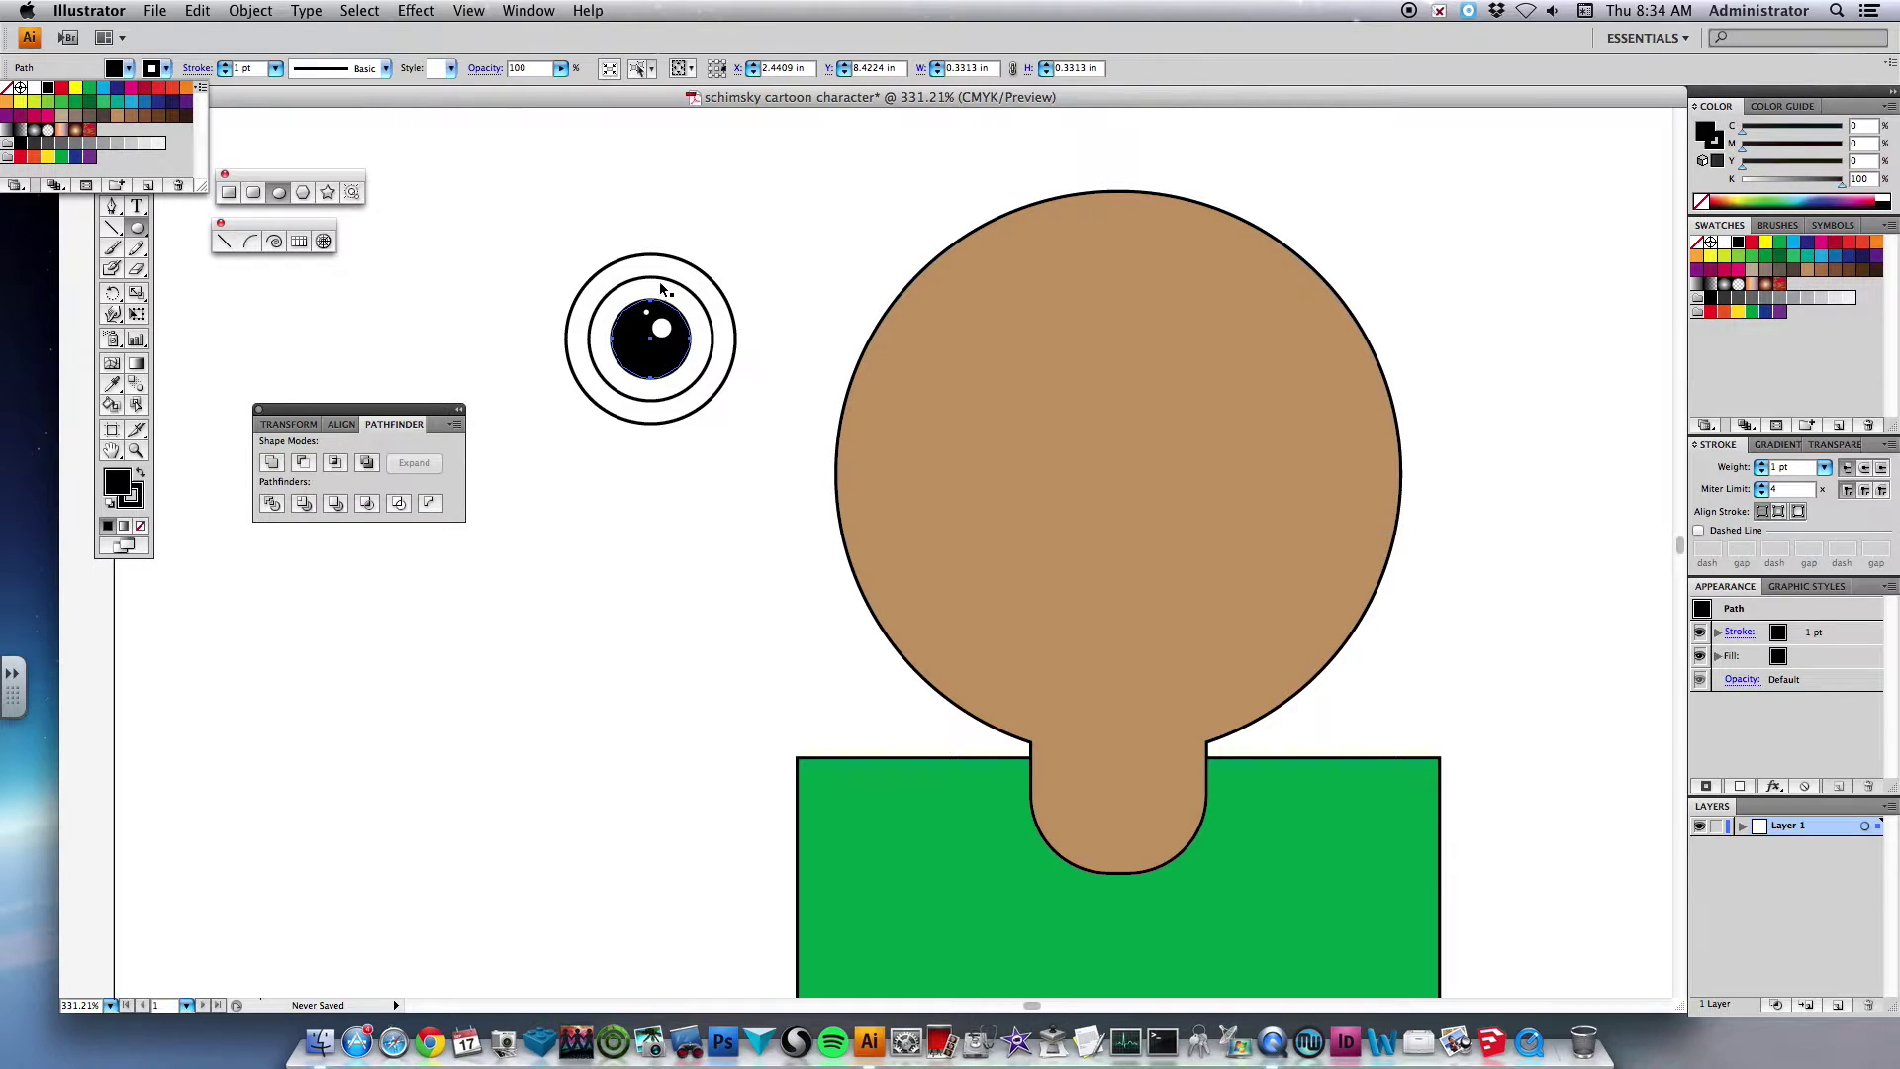
{"action": "left_click", "coordinate": [660, 280], "text": "super"}
{"action": "left_click", "coordinate": [128, 71]}
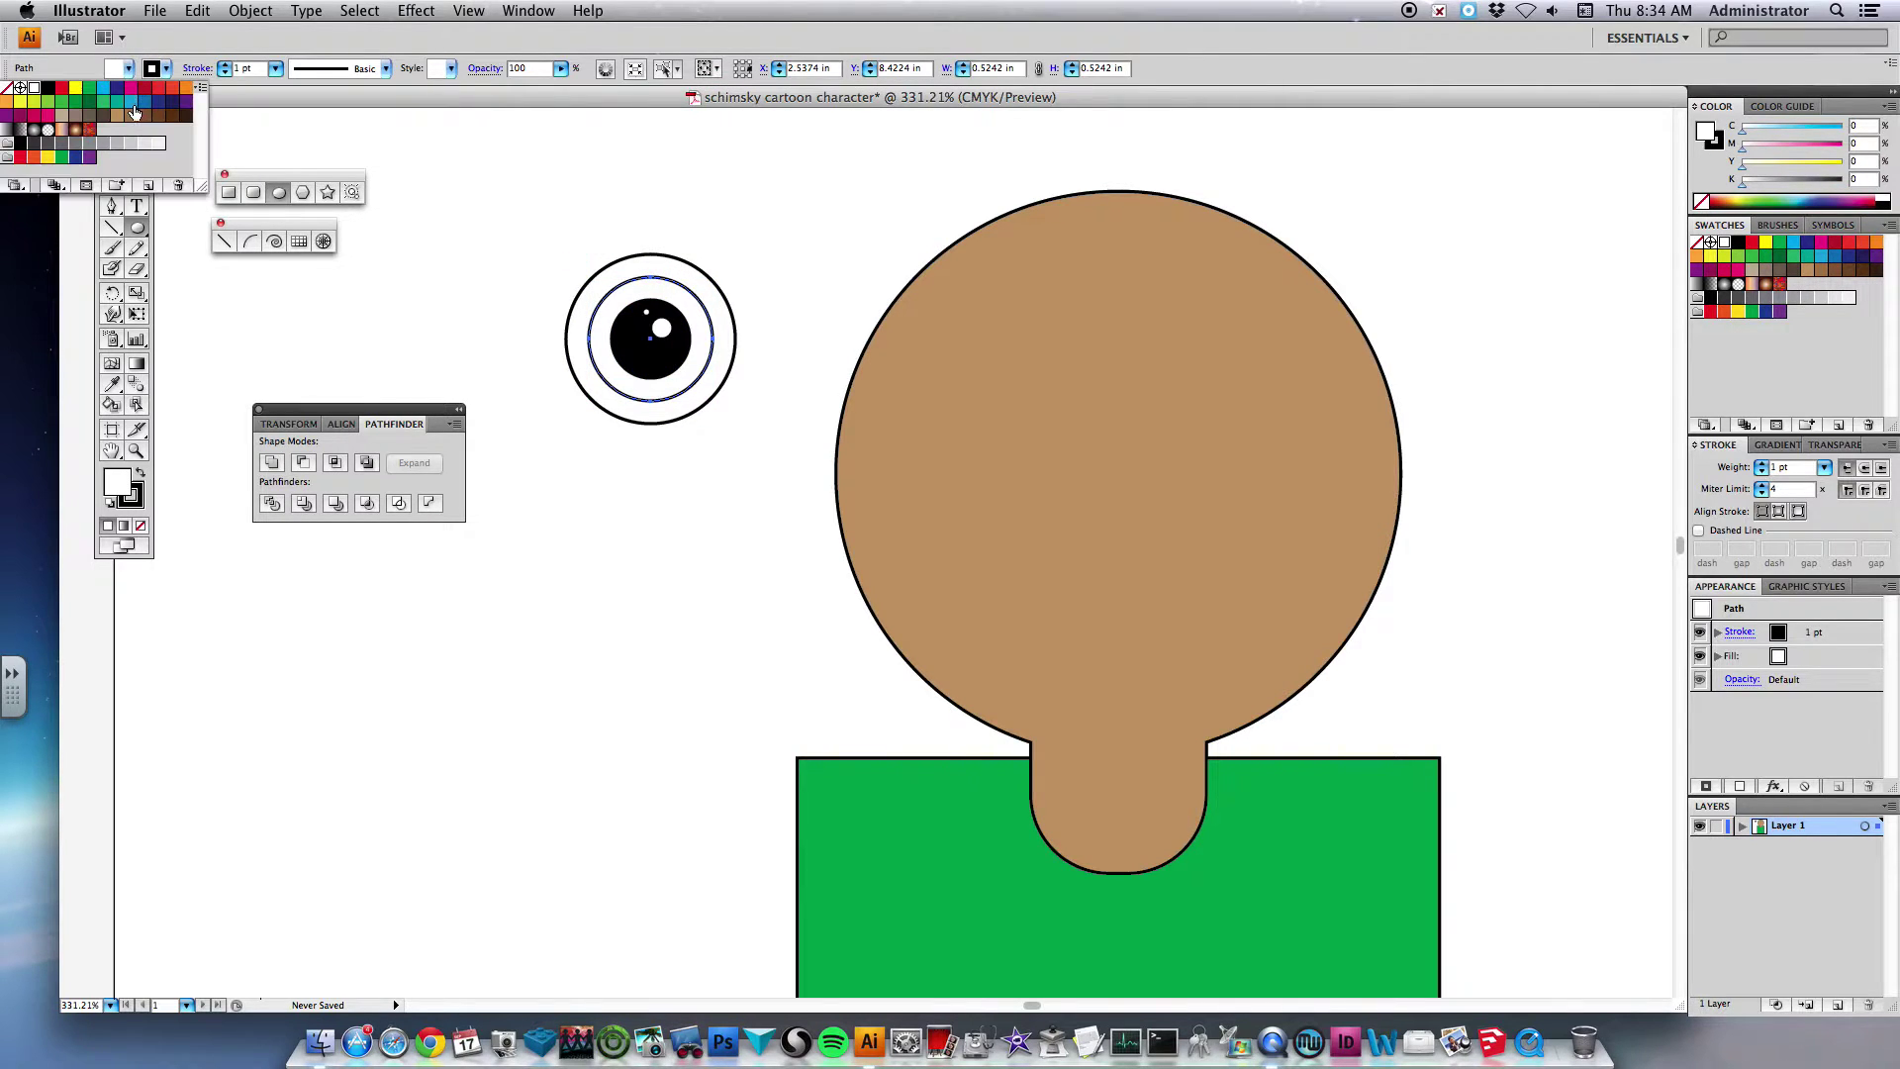
{"action": "left_click", "coordinate": [131, 101]}
{"action": "left_click", "coordinate": [703, 209]}
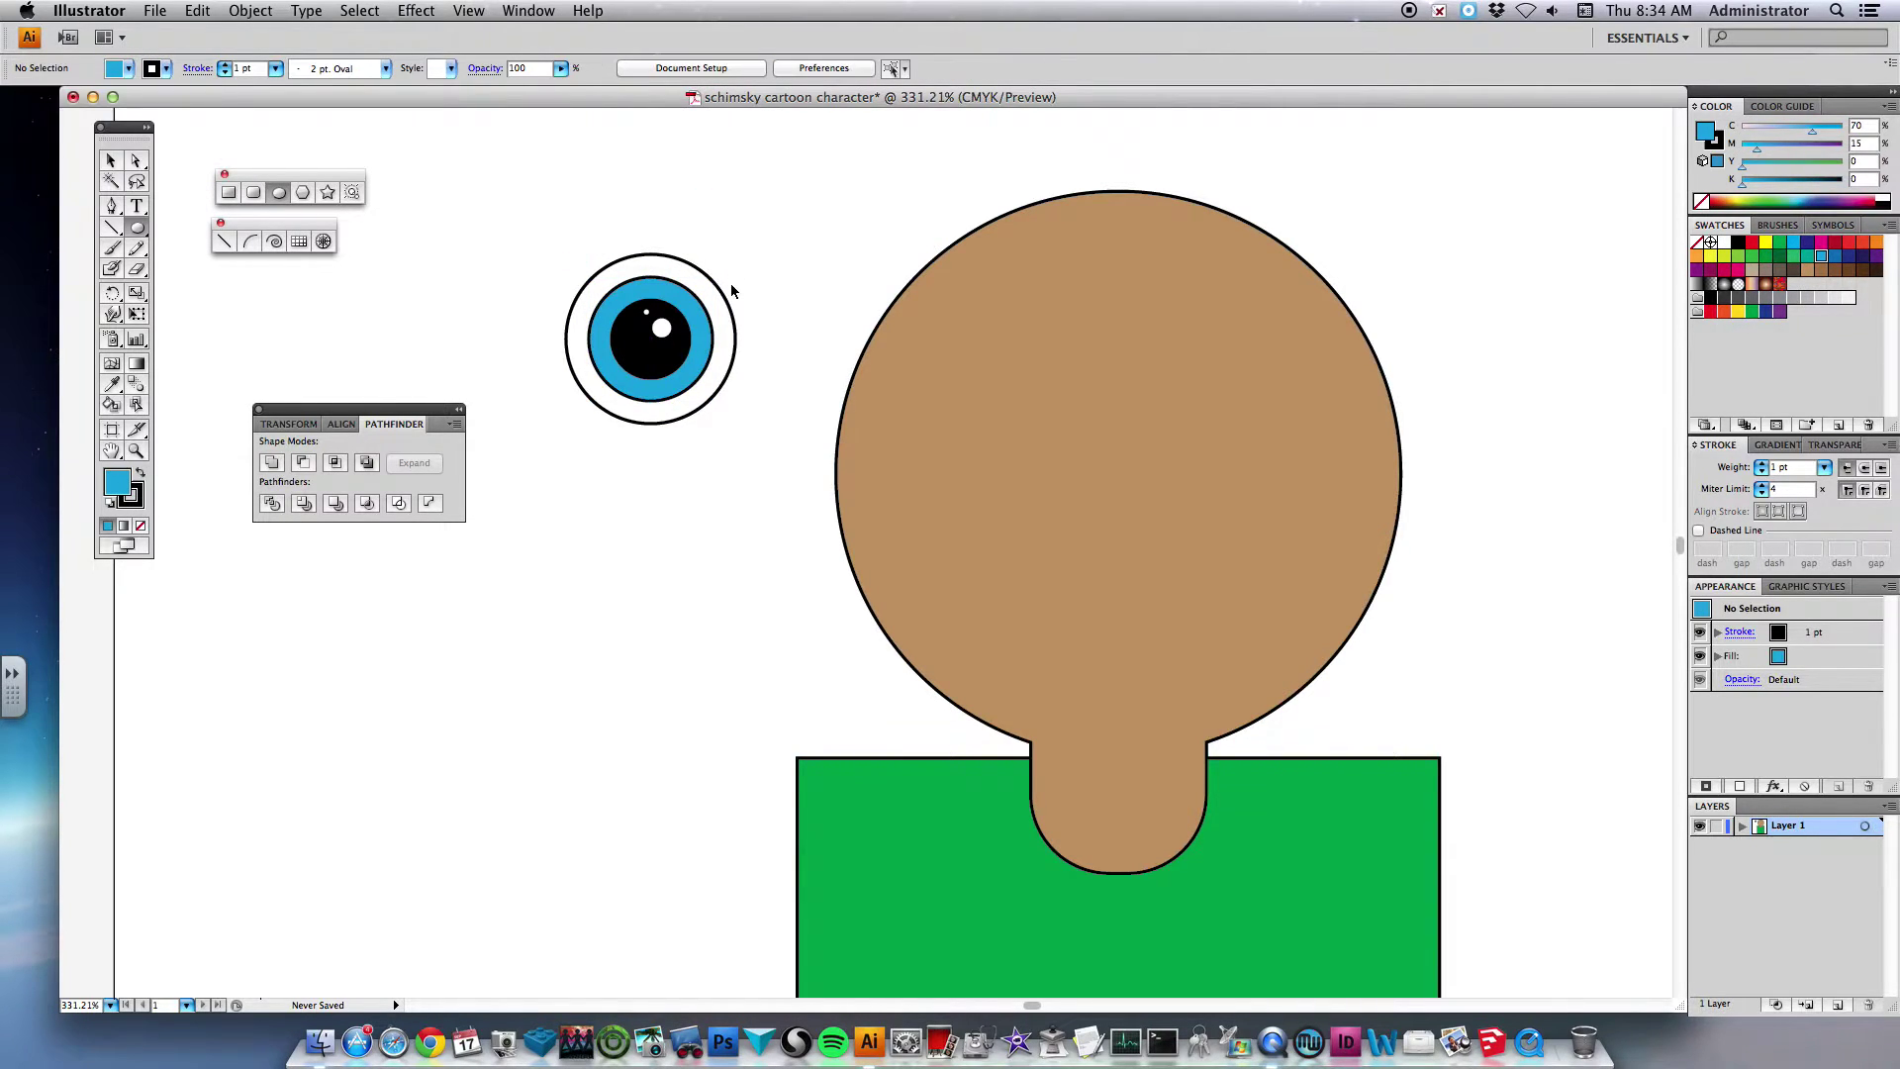
- Duplicate the white outer eye circle and place the copy below the eye
{"action": "left_click", "coordinate": [112, 161]}
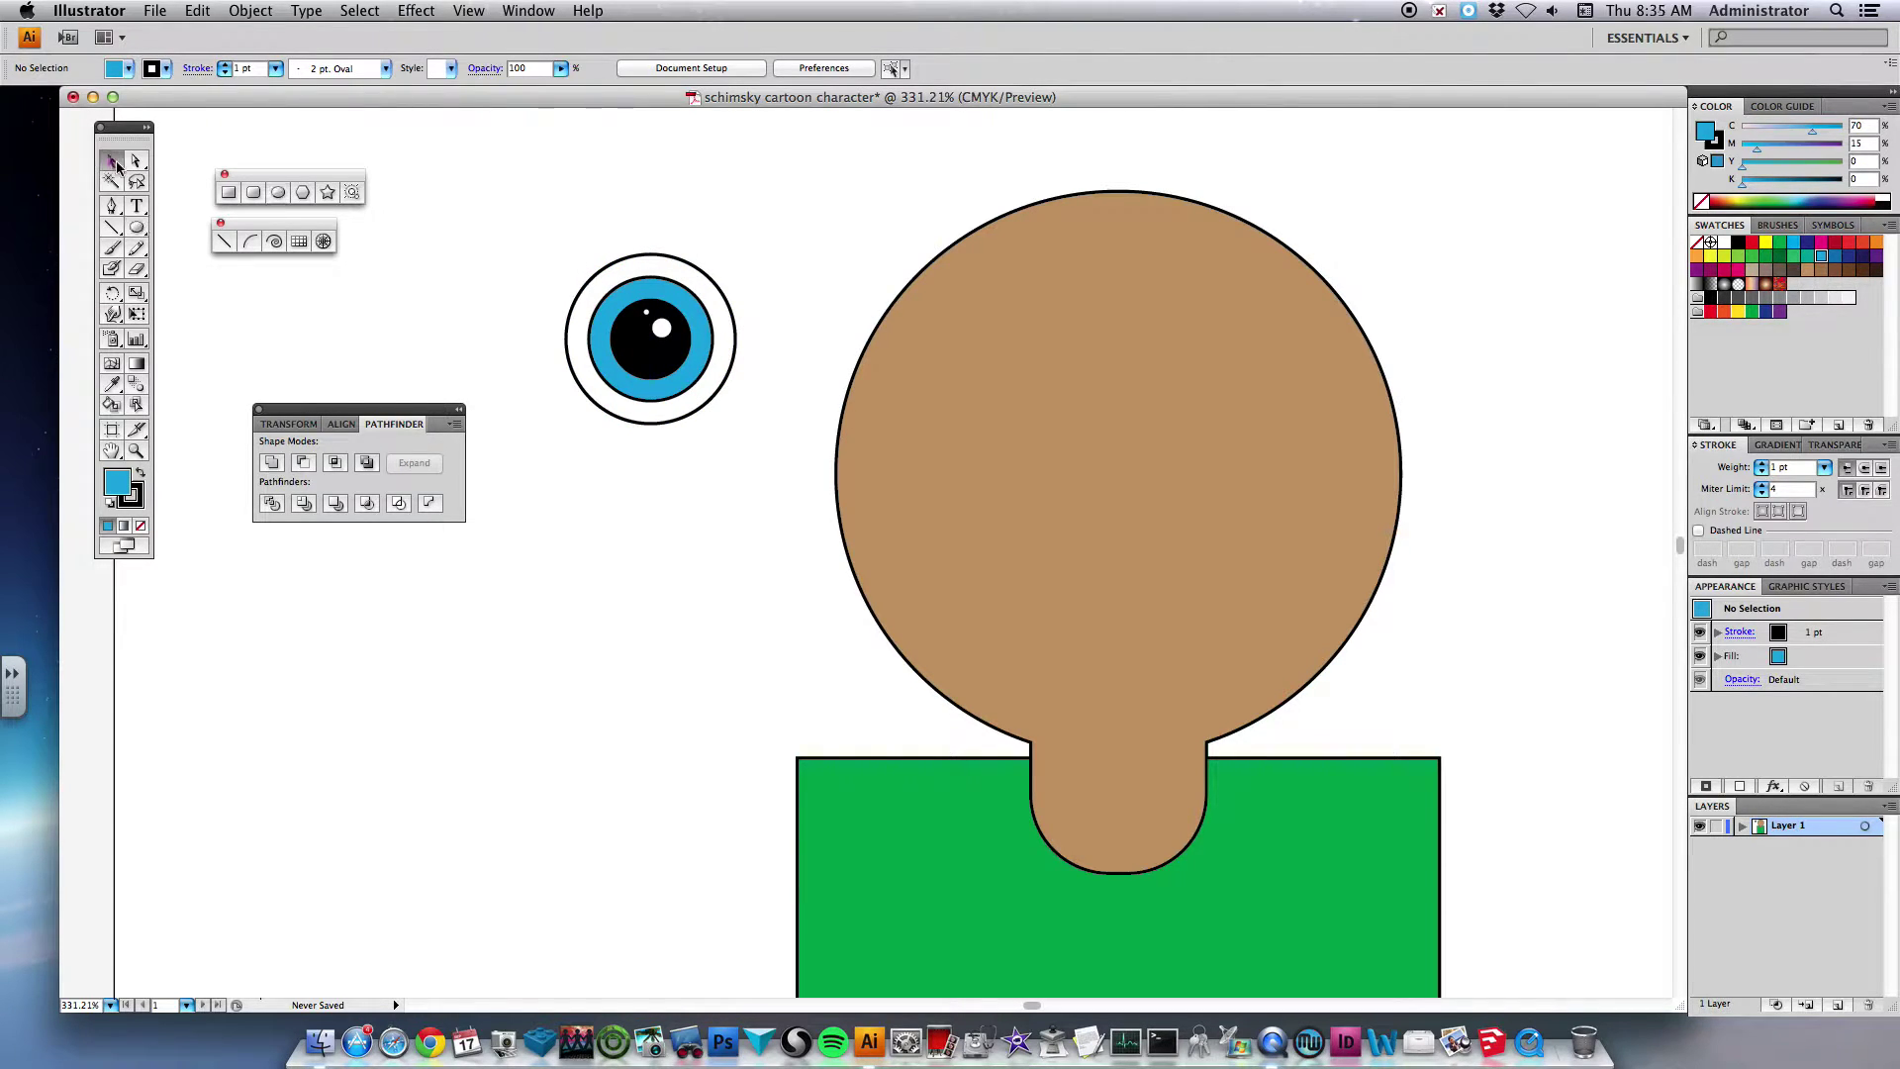
{"action": "left_click", "coordinate": [614, 268]}
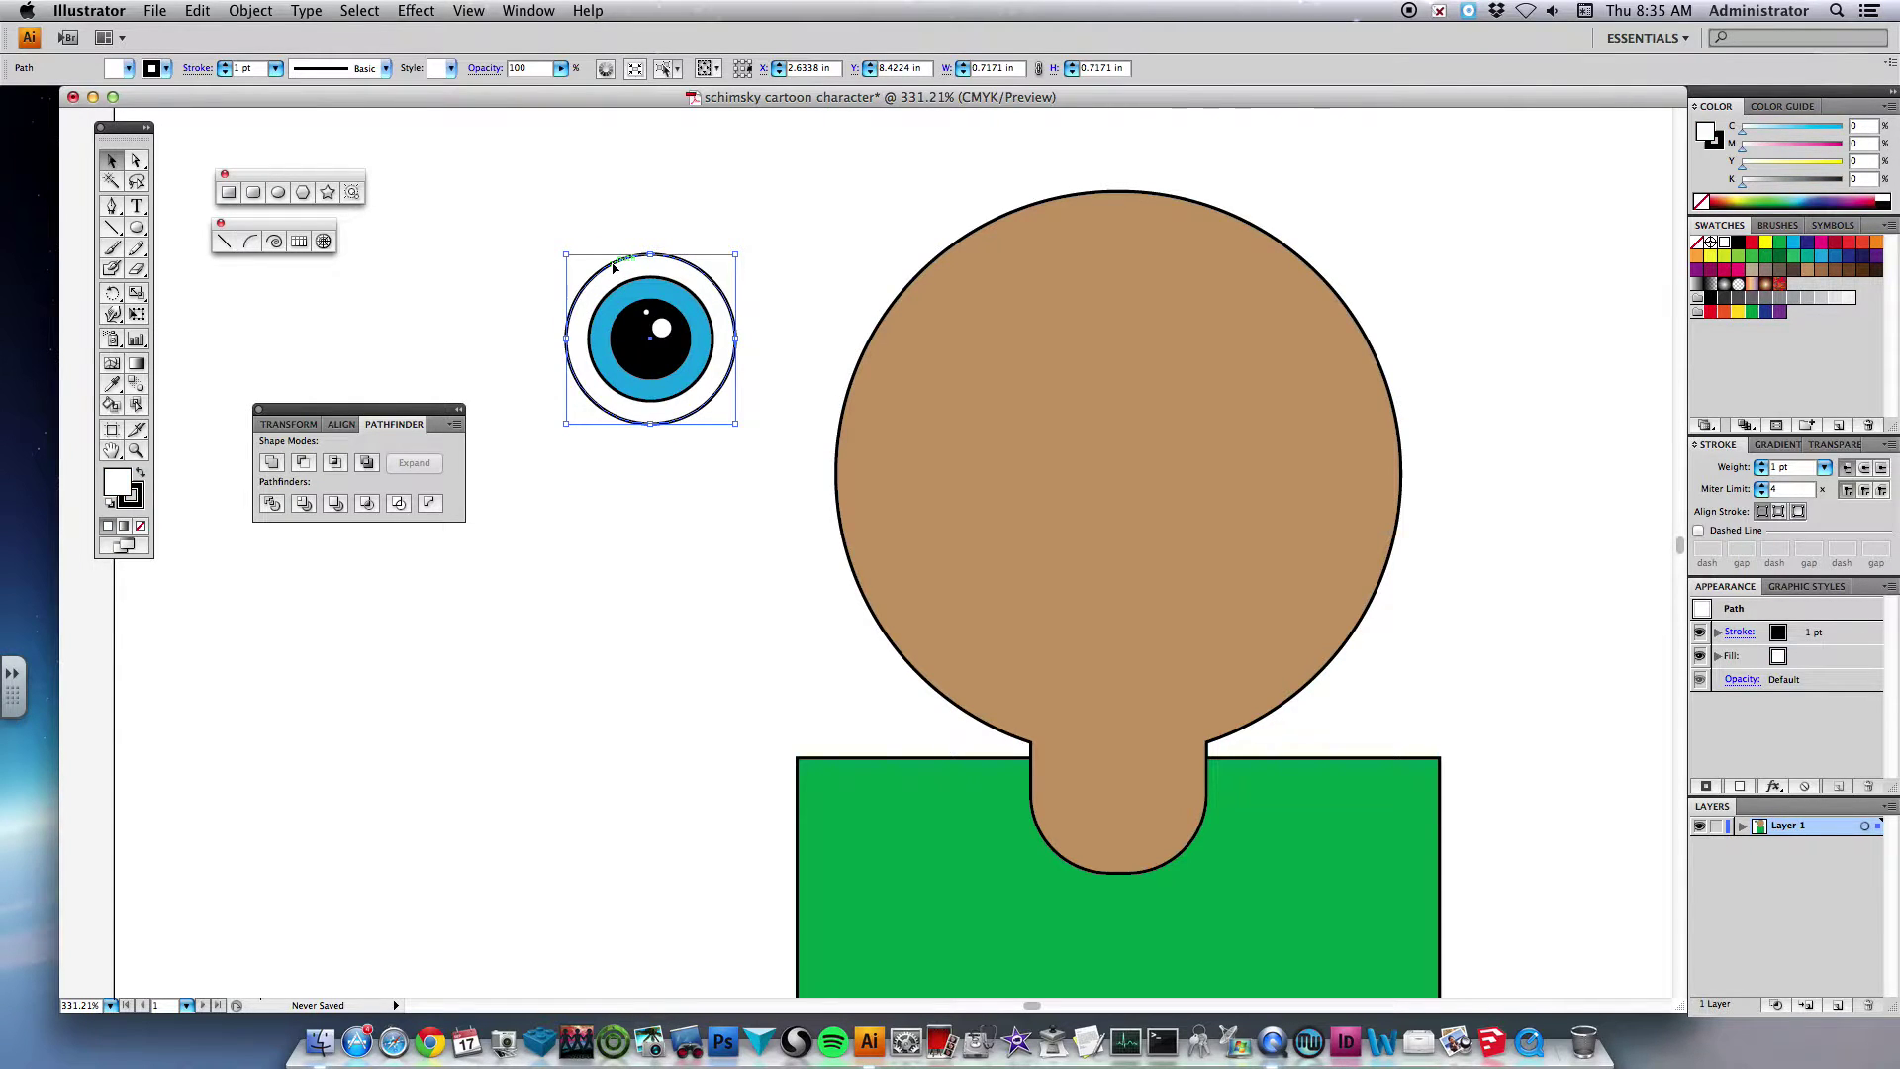
{"action": "left_click_drag", "start_coordinate": [614, 269], "coordinate": [575, 529], "text": "alt"}
{"action": "left_click", "coordinate": [767, 601]}
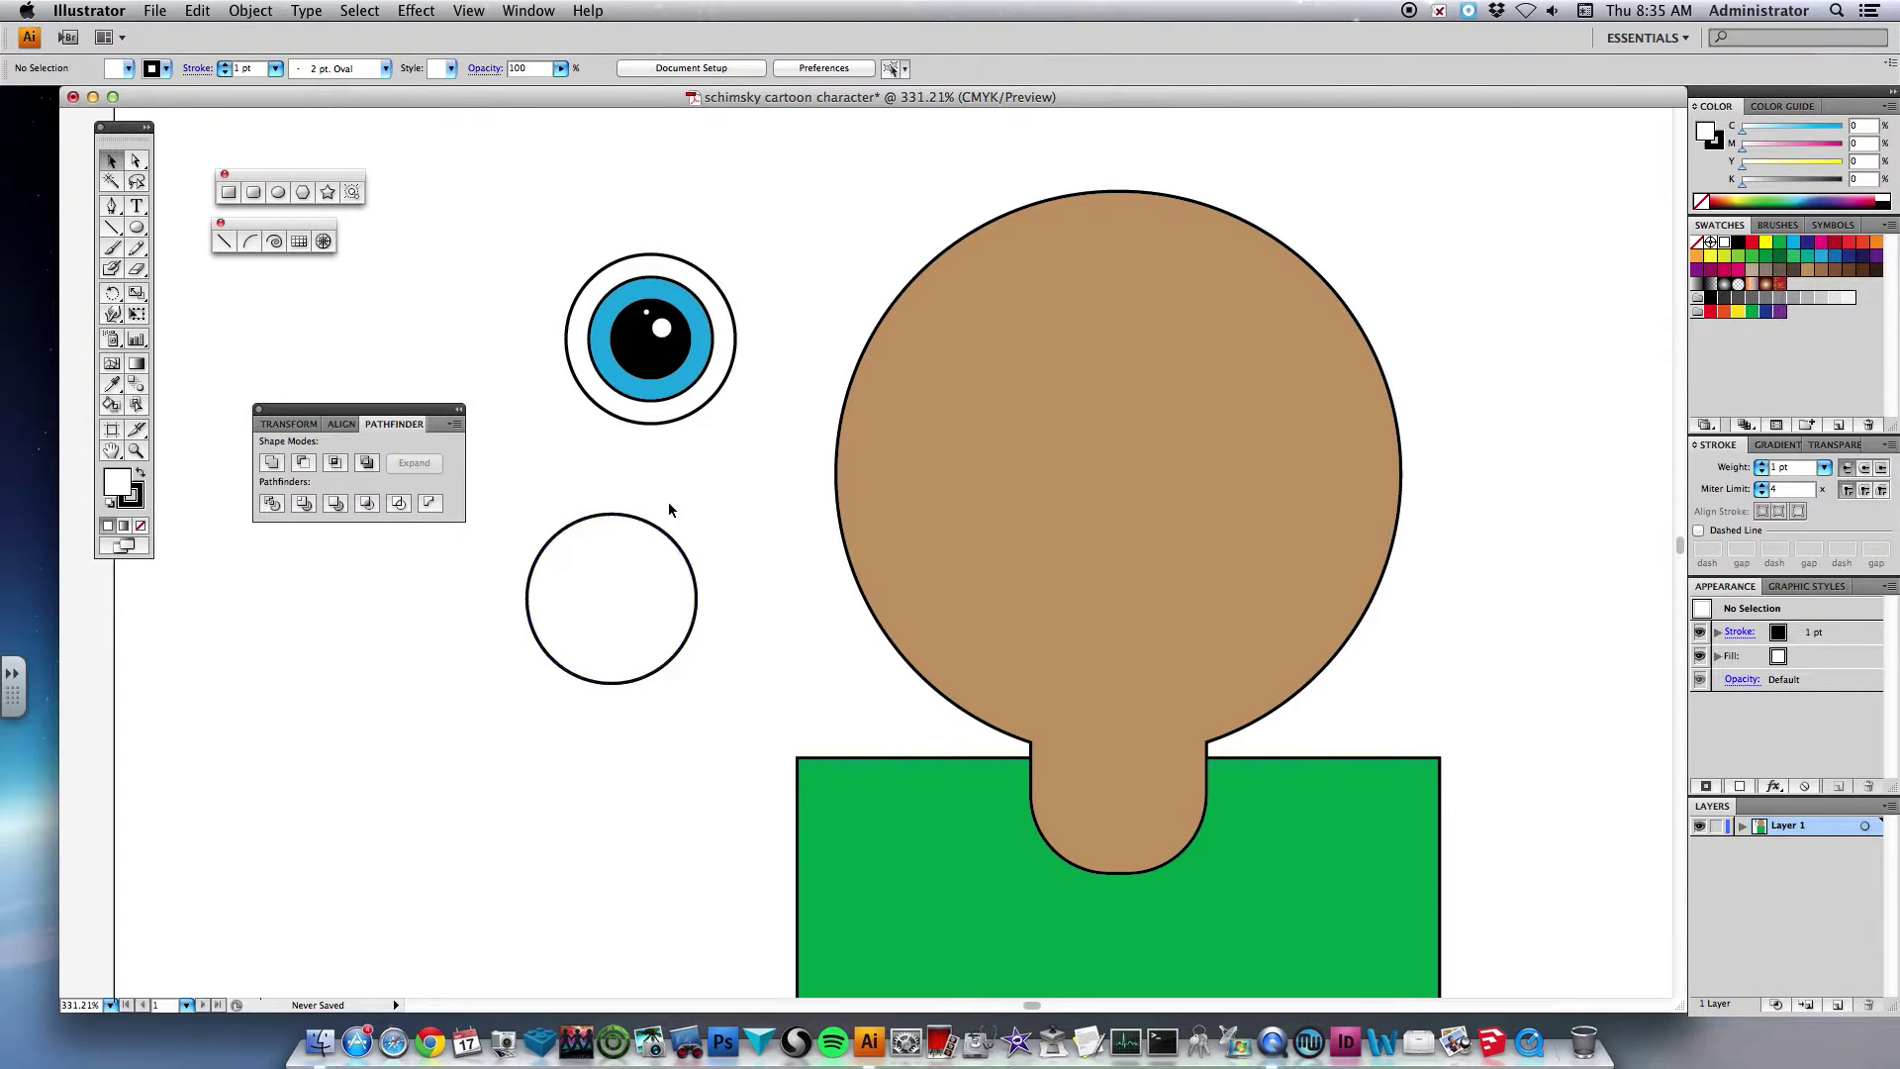
- Size the Eraser slightly larger than the copied white circle and erase its lower part to leave an upward-arching crescent
{"action": "left_click", "coordinate": [616, 515]}
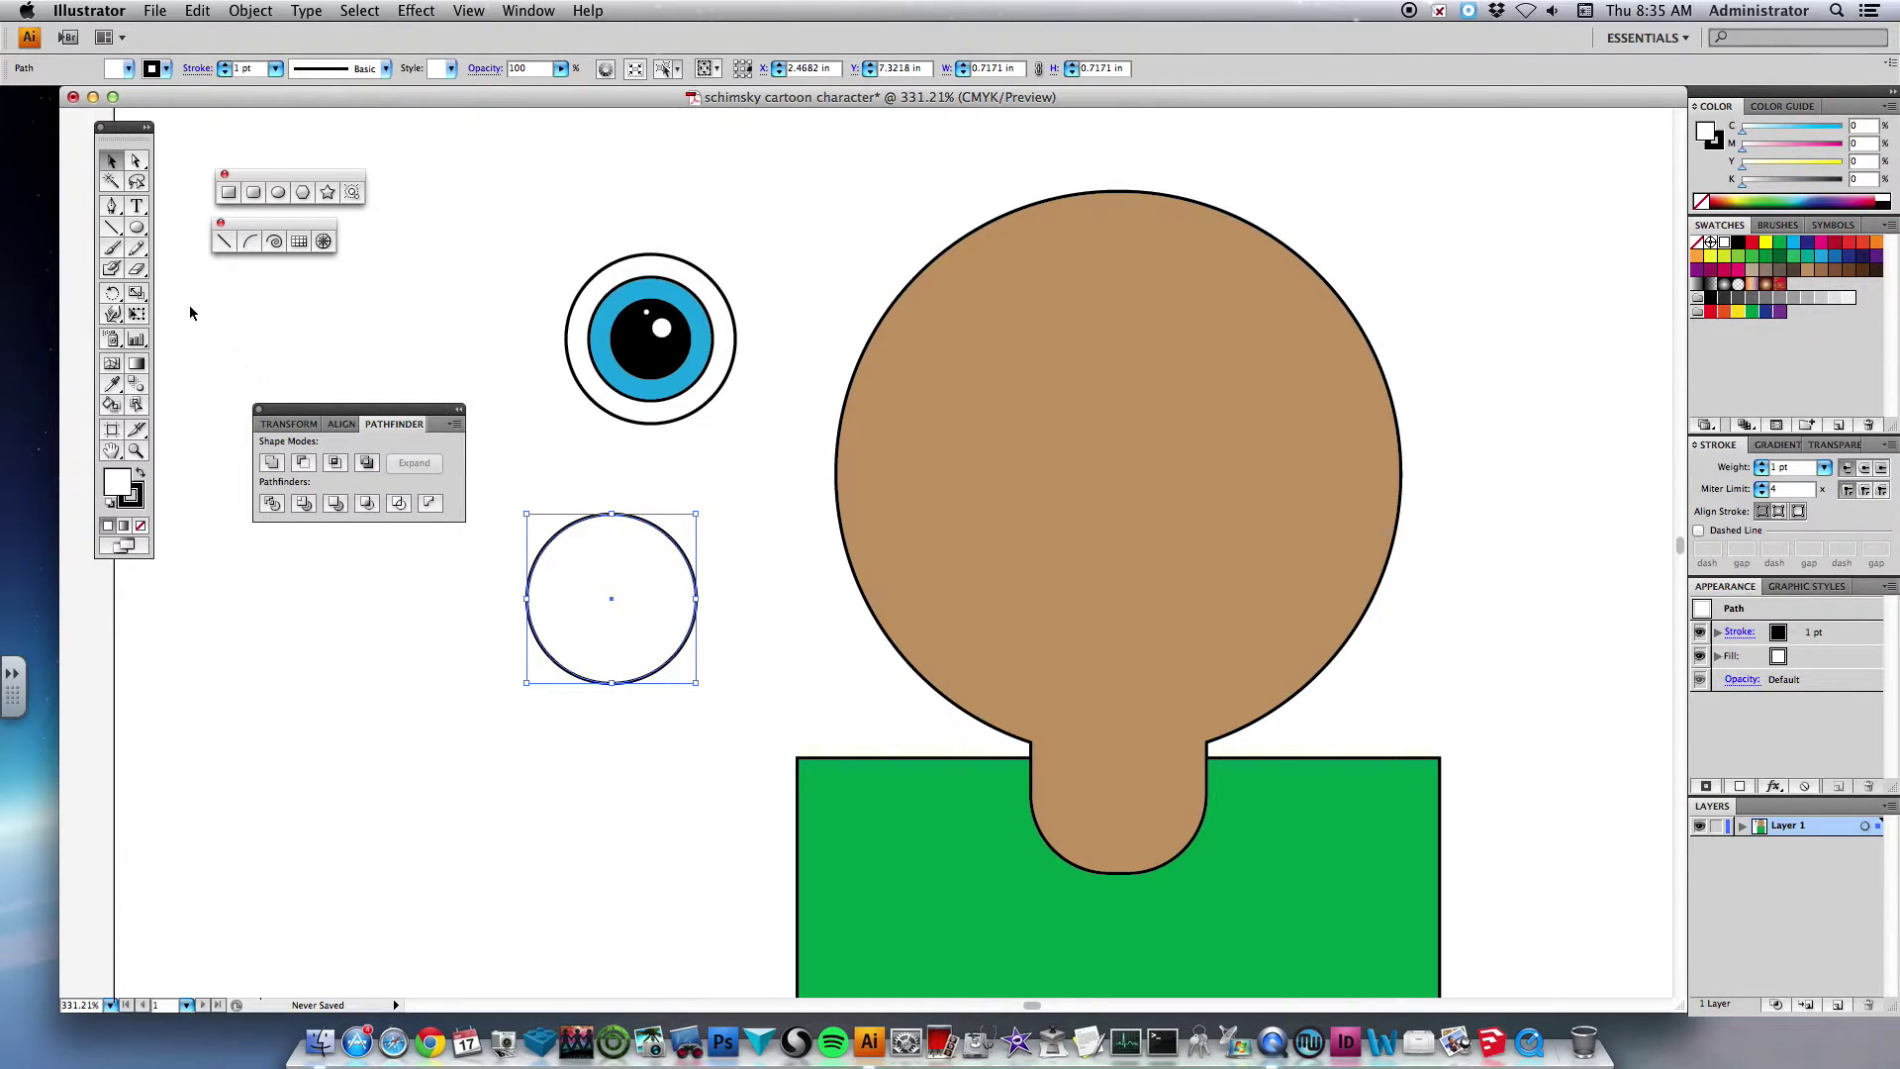
{"action": "left_click", "coordinate": [139, 272]}
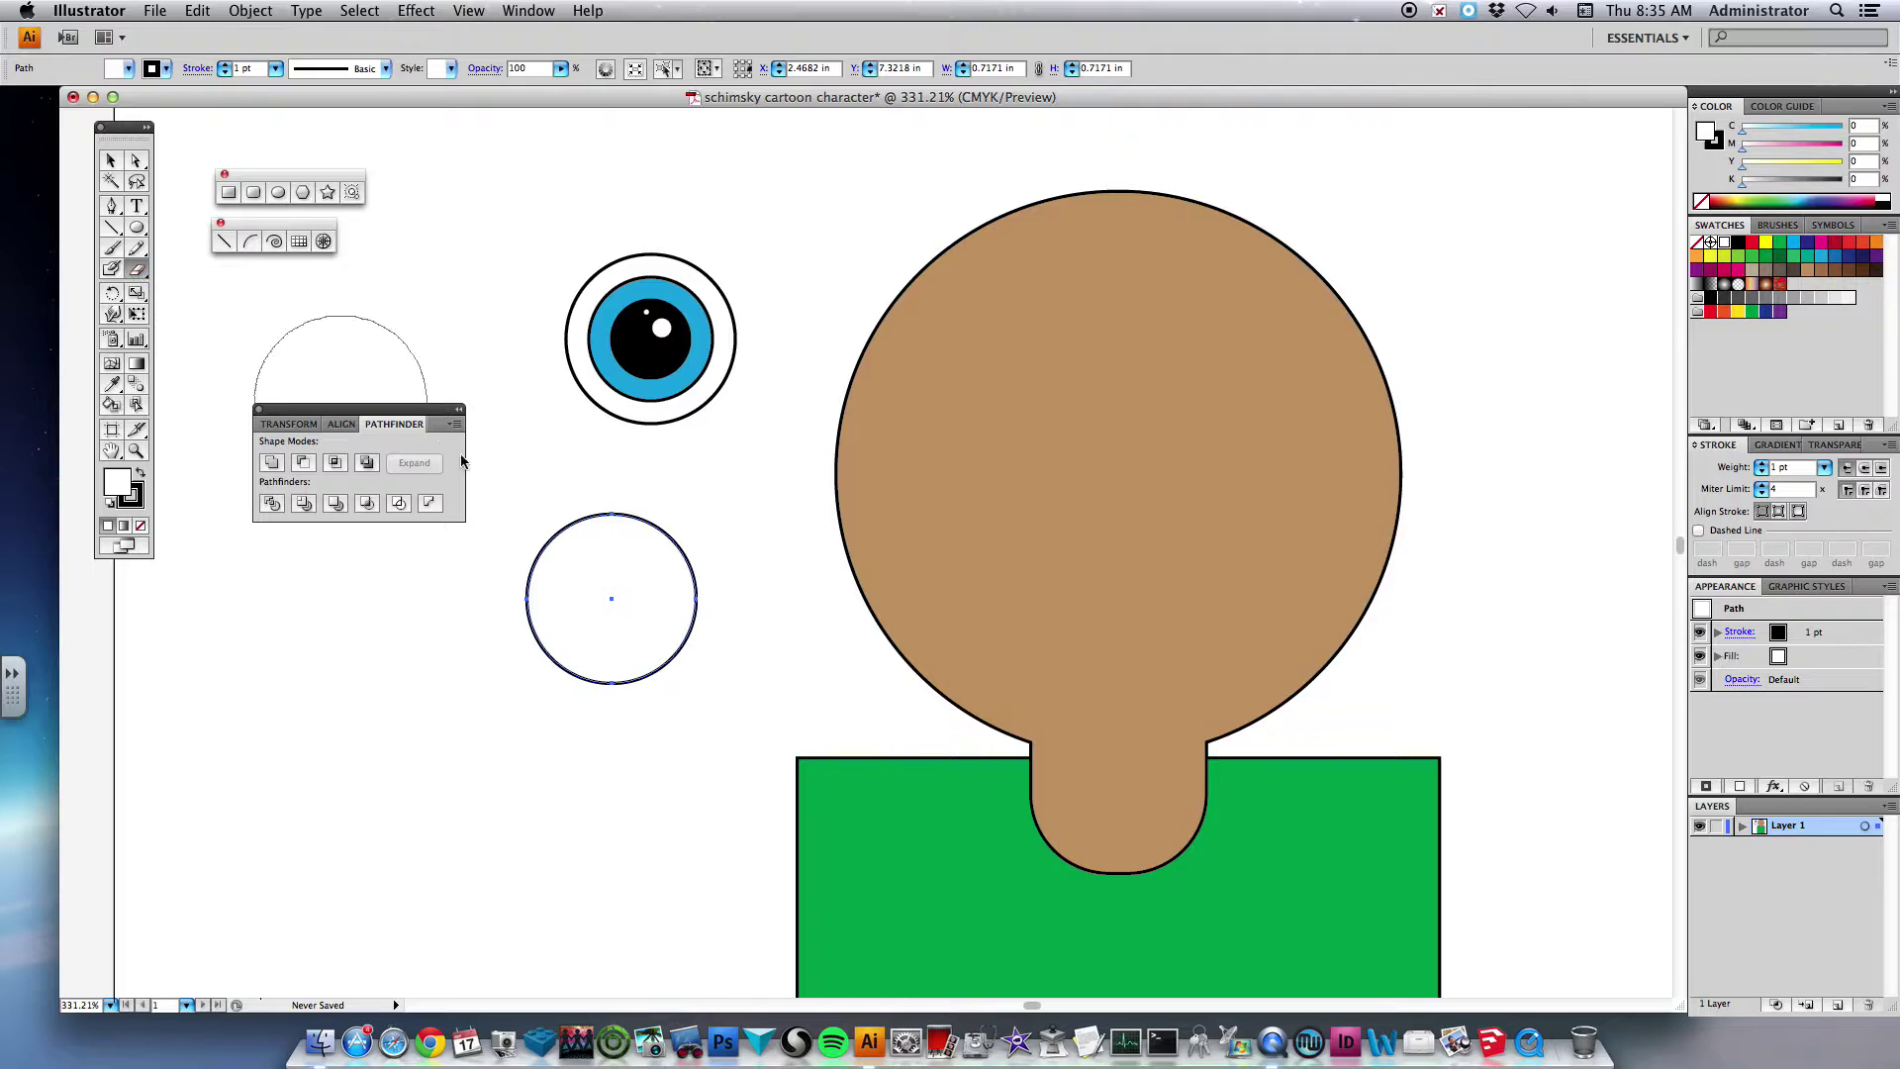
{"action": "key", "text": "bracketleft"}
{"action": "key", "text": "bracketleft"}
{"action": "key", "text": "bracketleft"}
{"action": "key", "text": "bracketleft"}
{"action": "key", "text": "bracketleft"}
{"action": "key", "text": "bracketleft"}
{"action": "key", "text": "bracketleft"}
{"action": "key", "text": "bracketleft"}
{"action": "key", "text": "bracketleft"}
{"action": "key", "text": "bracketleft"}
{"action": "key", "text": "bracketleft"}
{"action": "key", "text": "bracketleft"}
{"action": "key", "text": "bracketleft"}
{"action": "key", "text": "bracketleft"}
{"action": "key", "text": "bracketleft"}
{"action": "key", "text": "bracketright"}
{"action": "key", "text": "bracketright"}
{"action": "key", "text": "bracketright"}
{"action": "key", "text": "bracketright"}
{"action": "key", "text": "bracketright"}
{"action": "key", "text": "bracketright"}
{"action": "key", "text": "bracketright"}
{"action": "key", "text": "bracketright"}
{"action": "key", "text": "bracketright"}
{"action": "key", "text": "bracketright"}
{"action": "key", "text": "bracketright"}
{"action": "key", "text": "bracketright"}
{"action": "key", "text": "bracketright"}
{"action": "key", "text": "bracketright"}
{"action": "key", "text": "bracketright"}
{"action": "key", "text": "bracketright"}
{"action": "key", "text": "bracketright"}
{"action": "key", "text": "bracketright"}
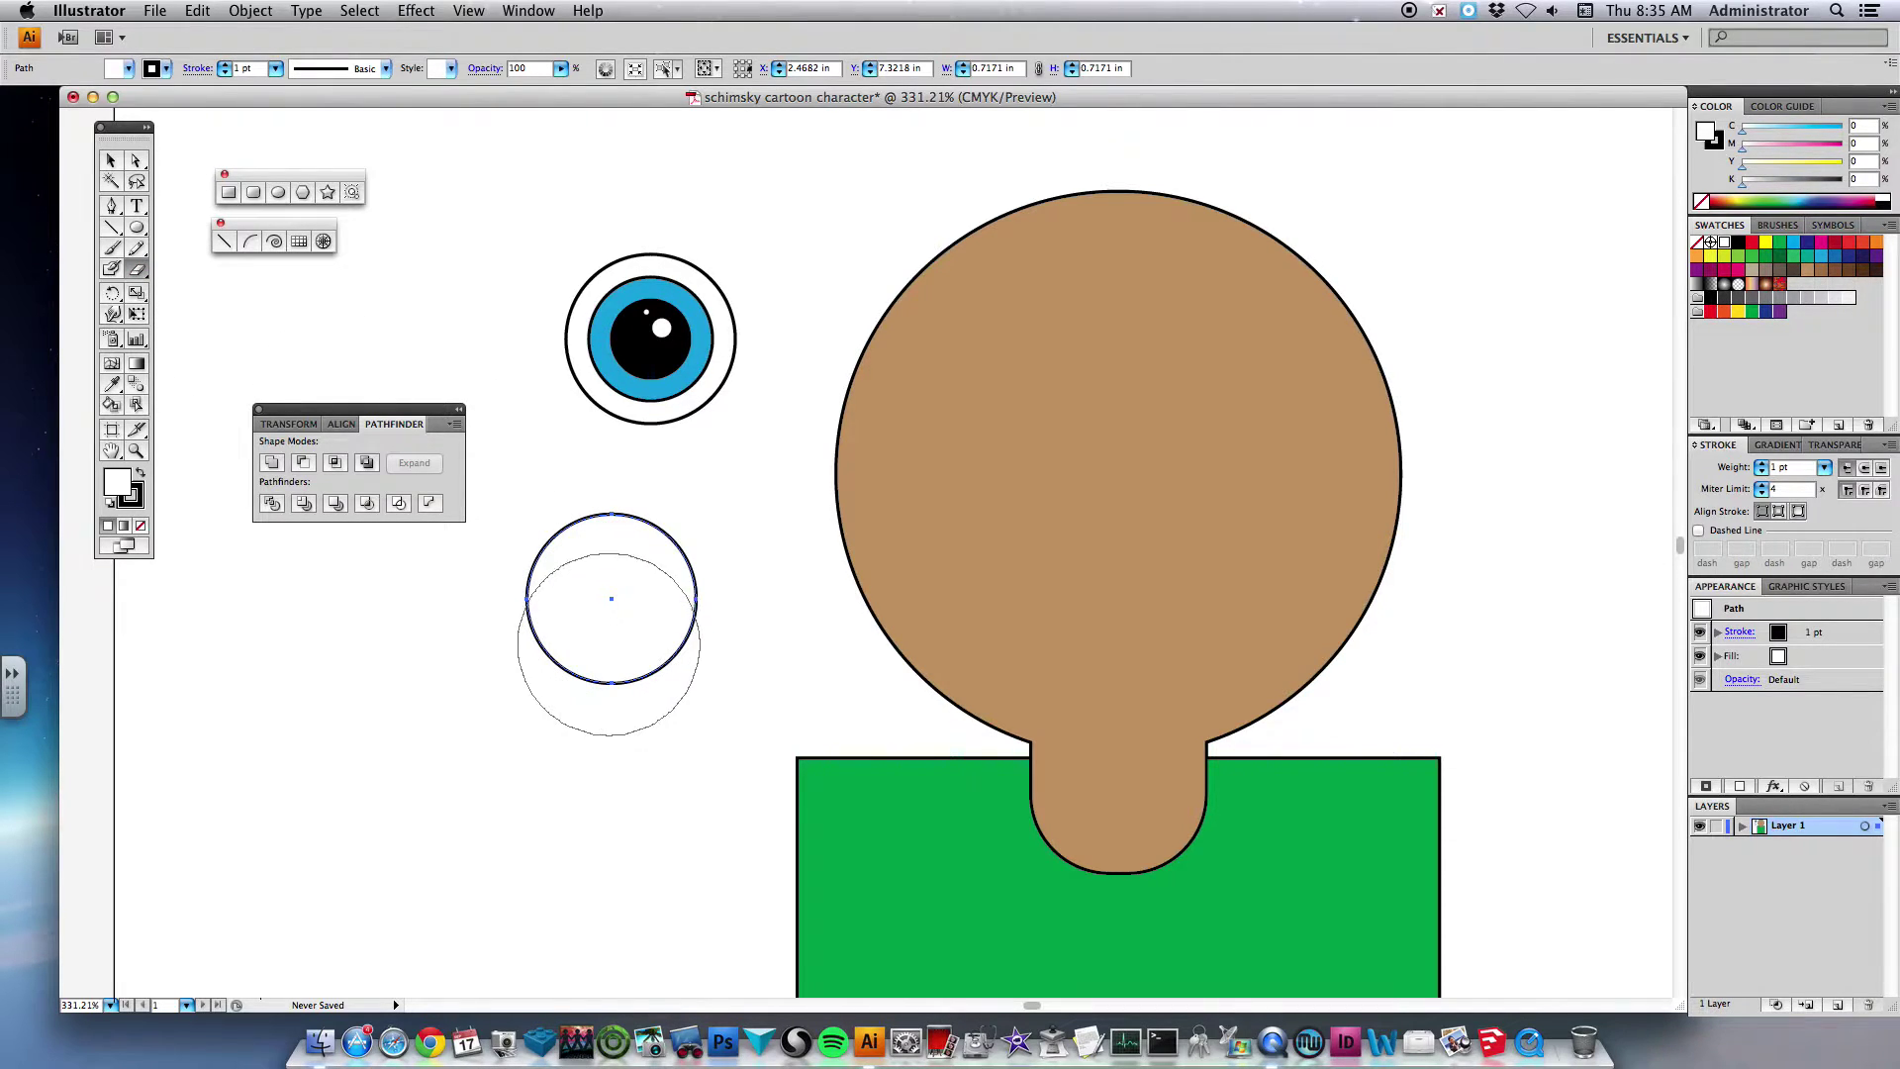
{"action": "key", "text": "bracketleft"}
{"action": "key", "text": "bracketleft"}
{"action": "key", "text": "bracketleft"}
{"action": "key", "text": "bracketleft"}
{"action": "key", "text": "bracketleft"}
{"action": "key", "text": "bracketleft"}
{"action": "key", "text": "bracketleft"}
{"action": "key", "text": "bracketleft"}
{"action": "key", "text": "bracketleft"}
{"action": "key", "text": "bracketleft"}
{"action": "mouse_move", "coordinate": [612, 643]}
{"action": "left_mouse_down"}
{"action": "mouse_move", "coordinate": [649, 671]}
{"action": "mouse_move", "coordinate": [606, 785]}
{"action": "left_mouse_up"}
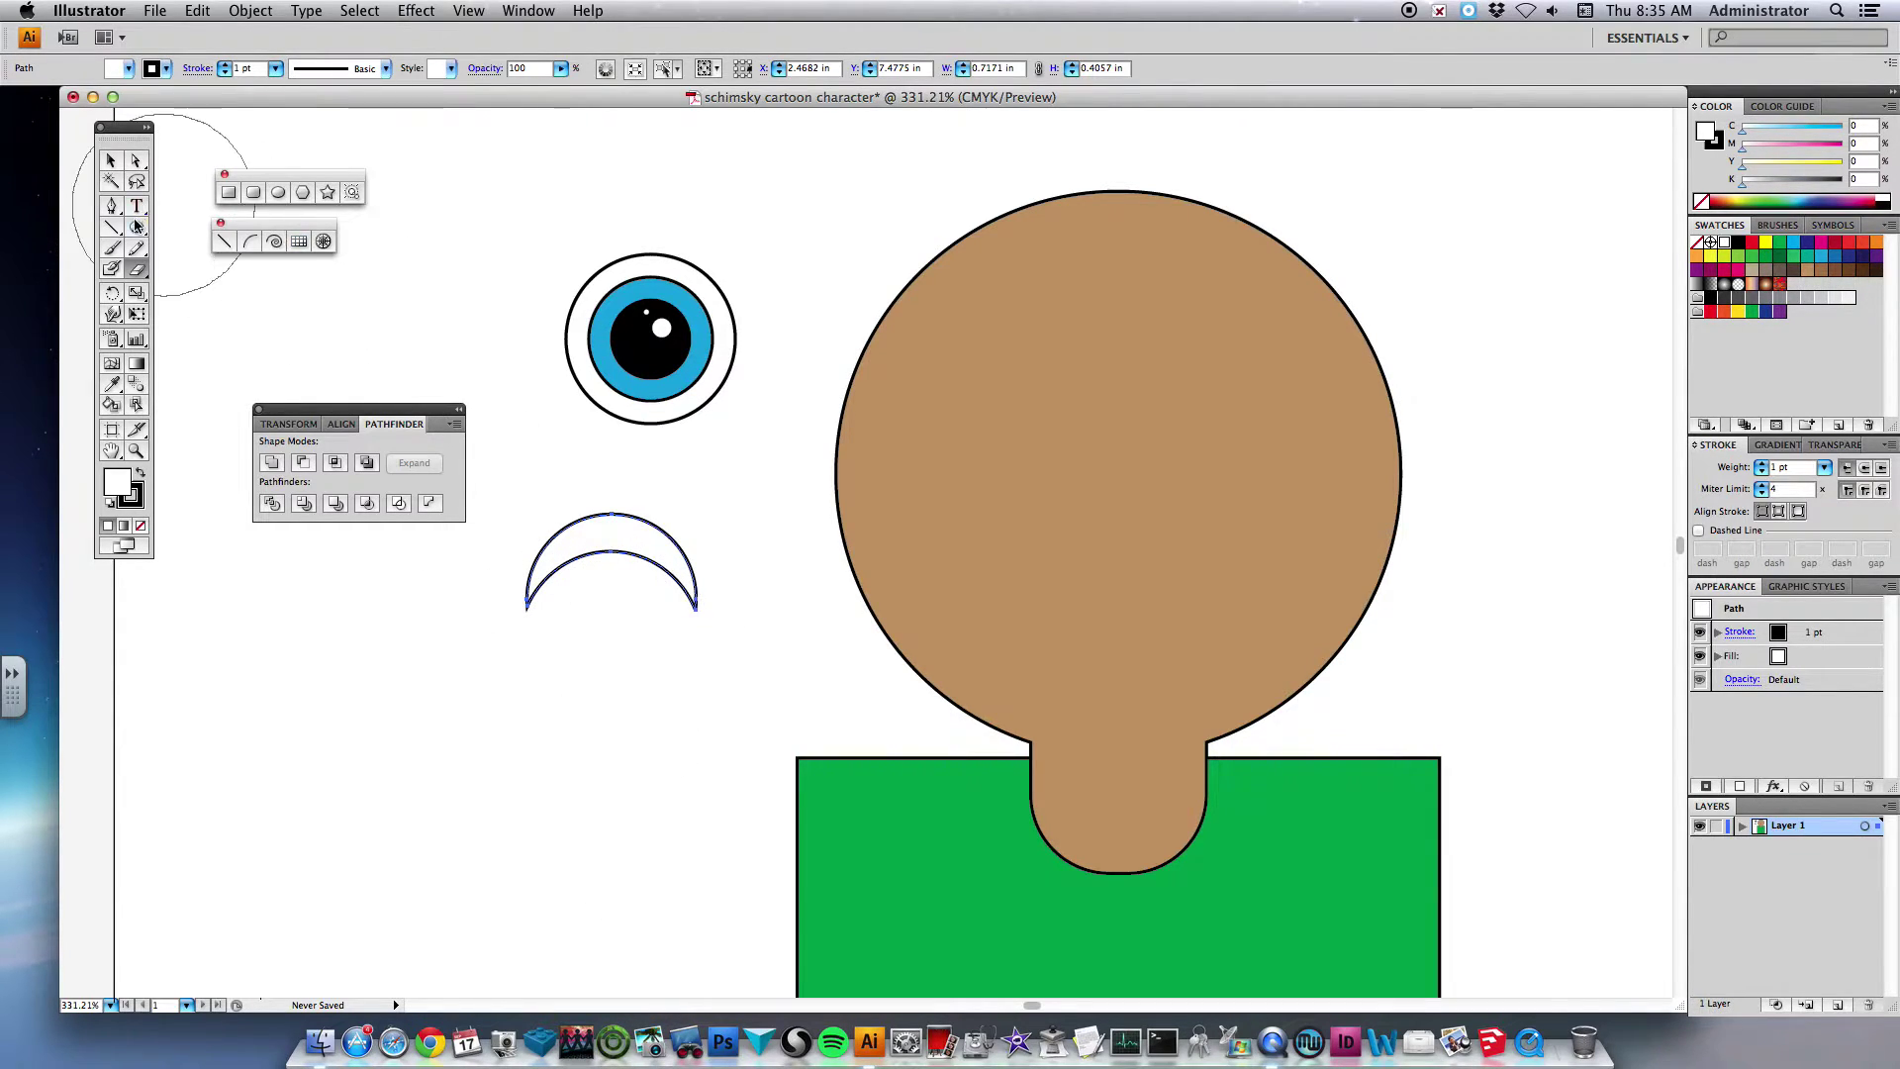
- Deselect the crescent and ready the Line Segment tool with no fill and a black 1 pt stroke
{"action": "left_click", "coordinate": [221, 244]}
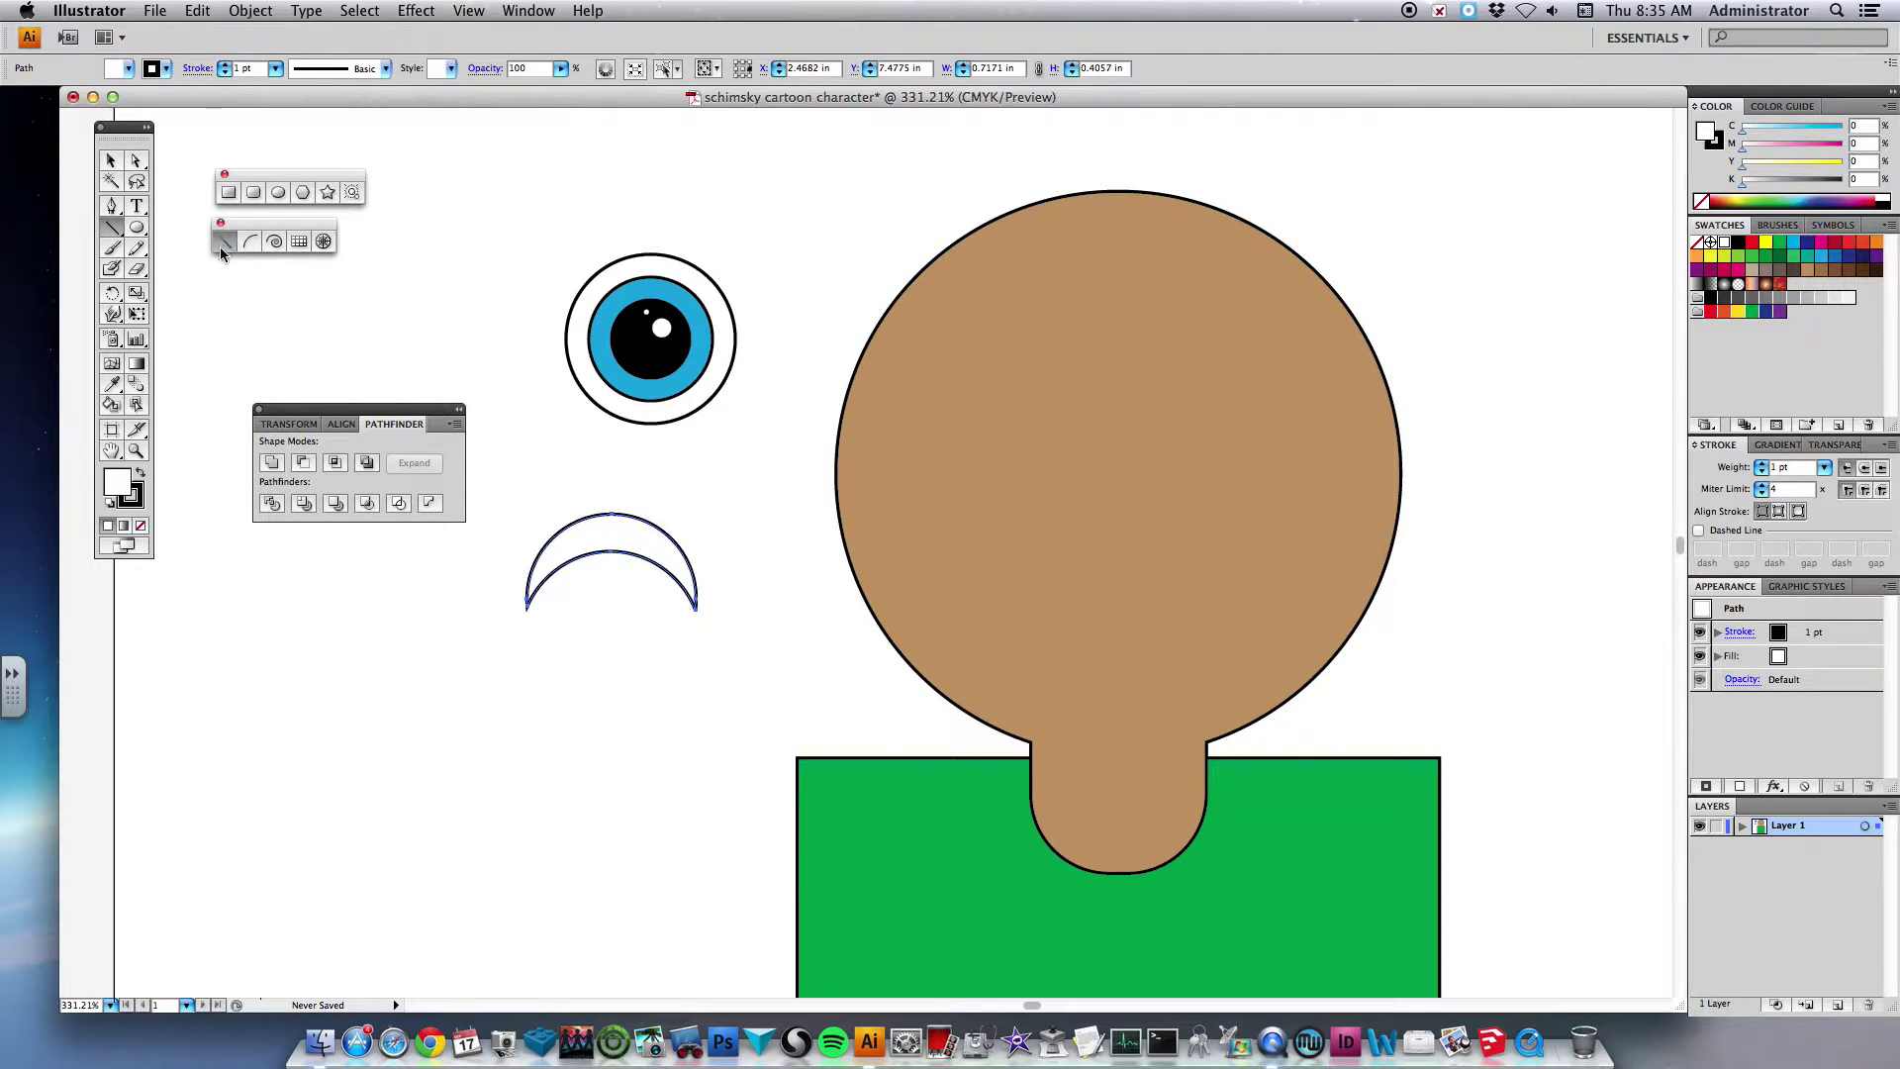
{"action": "key", "text": "v"}
{"action": "key", "text": "v"}
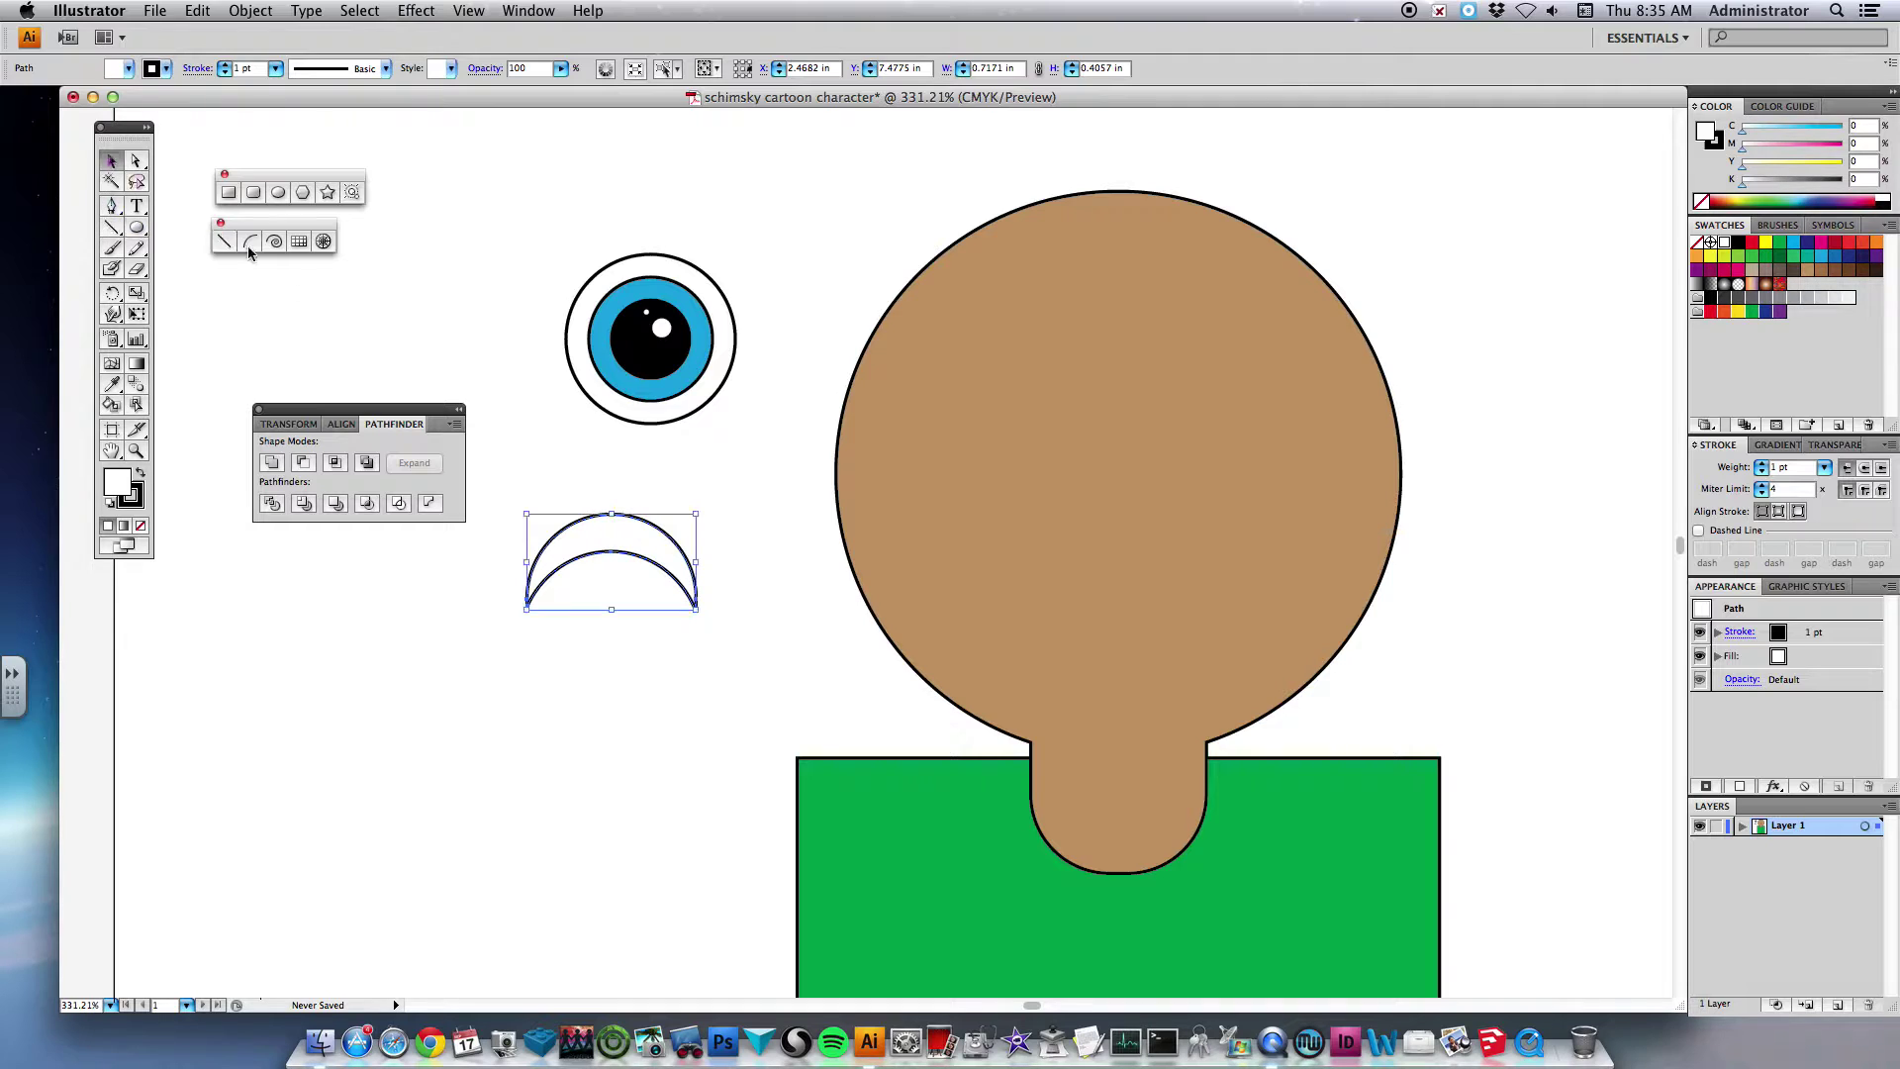
{"action": "left_click", "coordinate": [765, 539]}
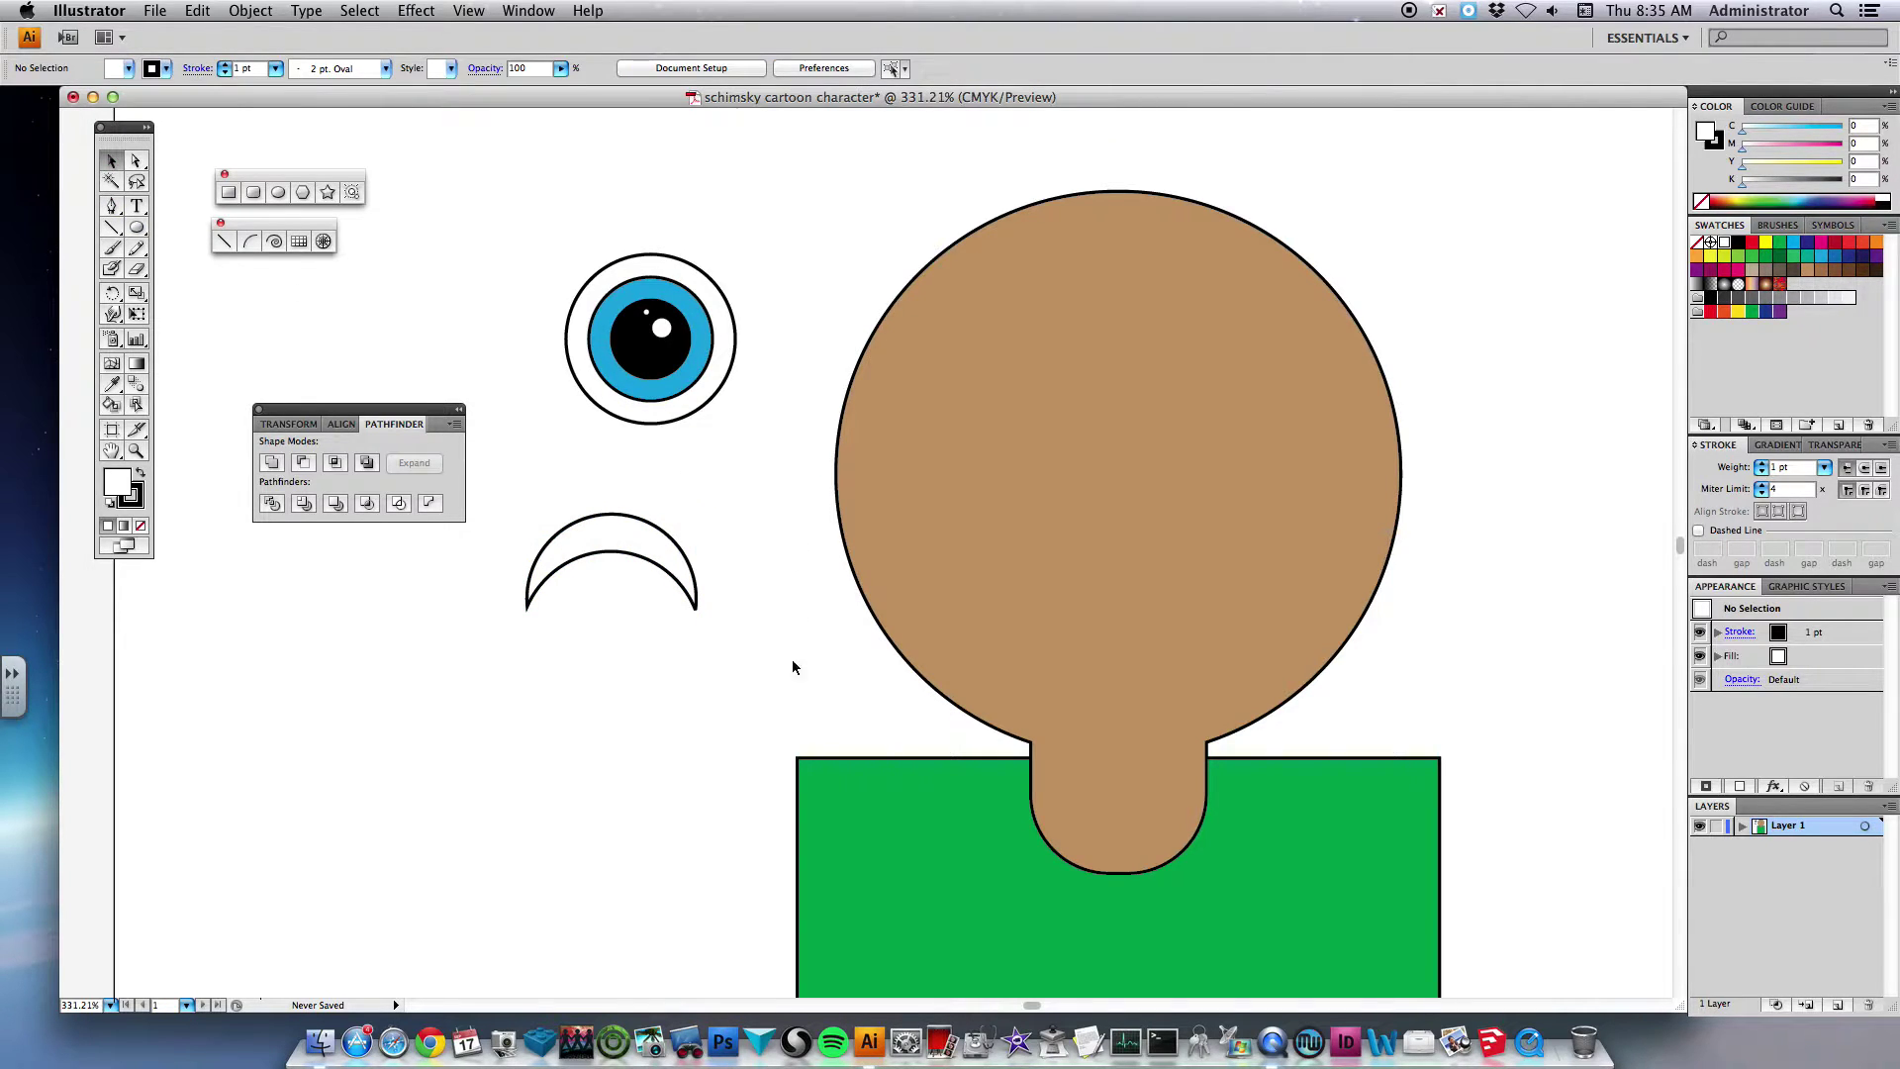
{"action": "left_click", "coordinate": [223, 244]}
{"action": "left_click", "coordinate": [127, 70]}
{"action": "left_click", "coordinate": [8, 89]}
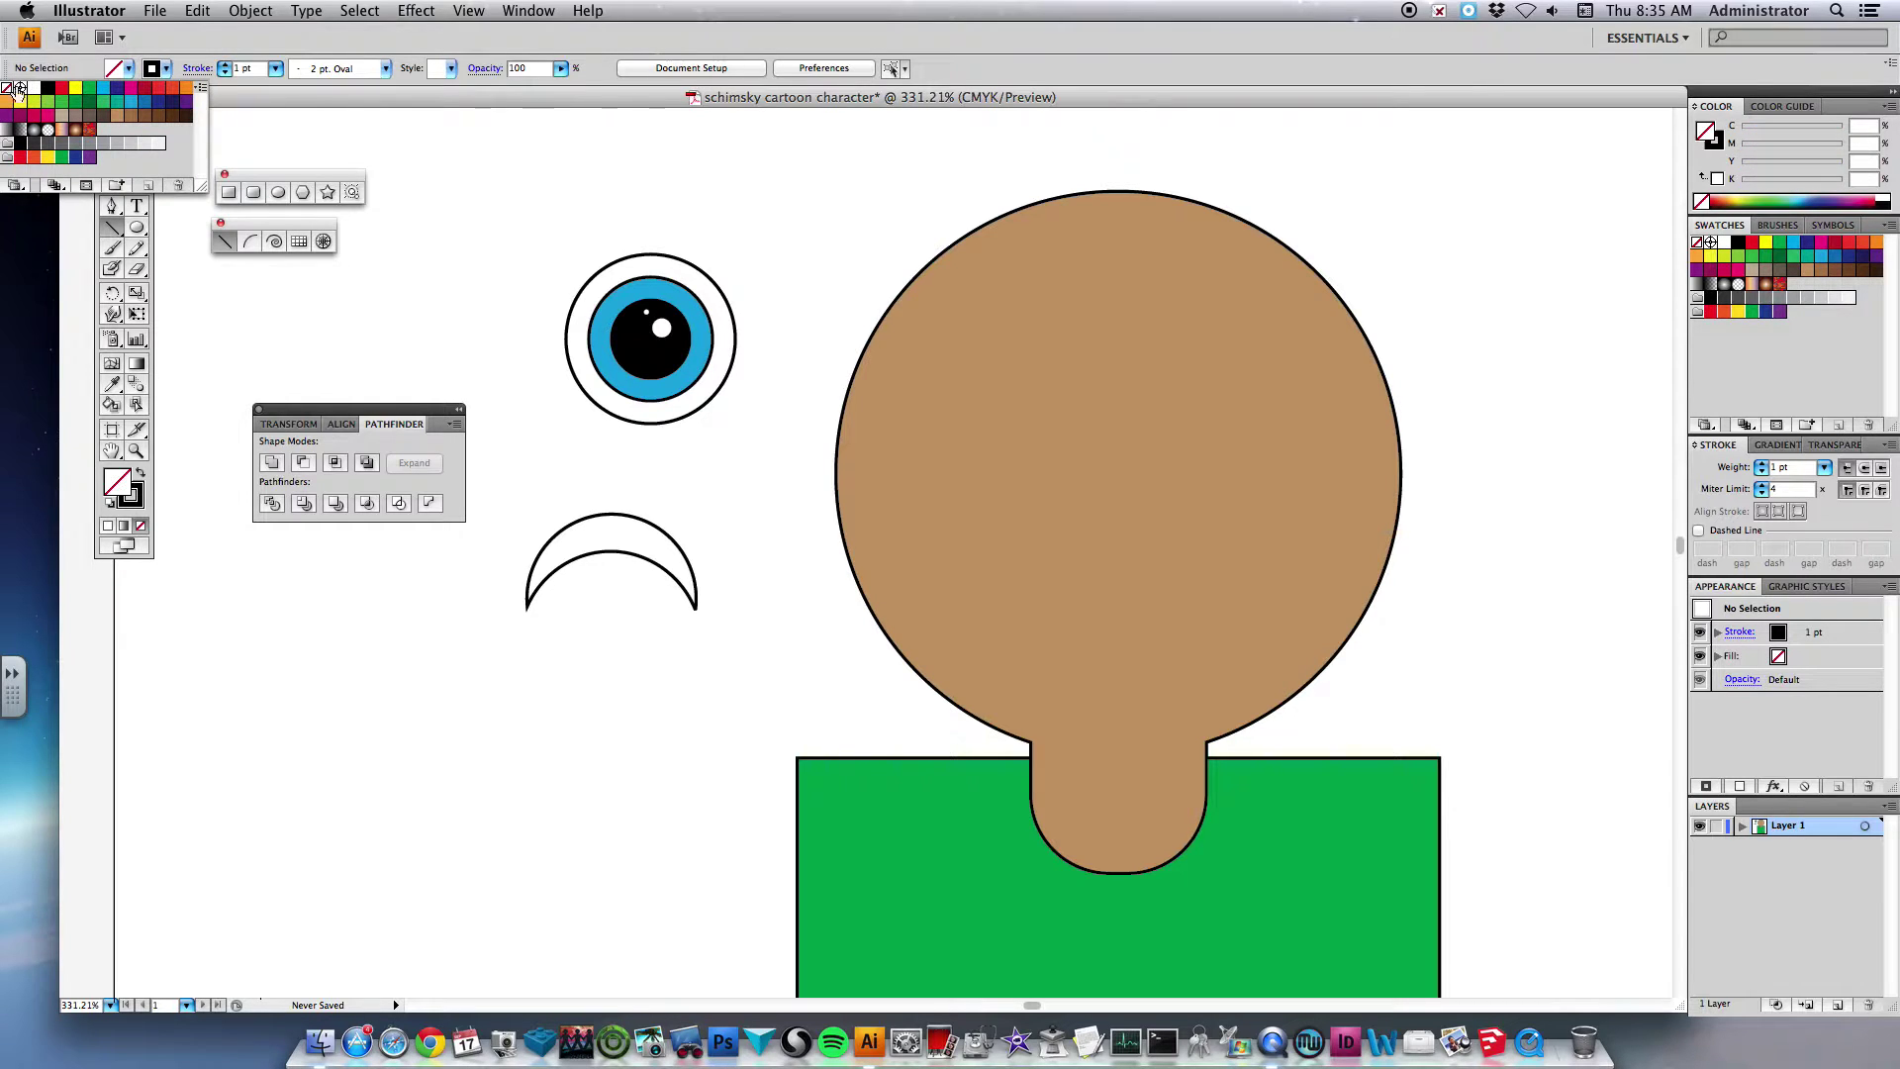
{"action": "left_click", "coordinate": [225, 41]}
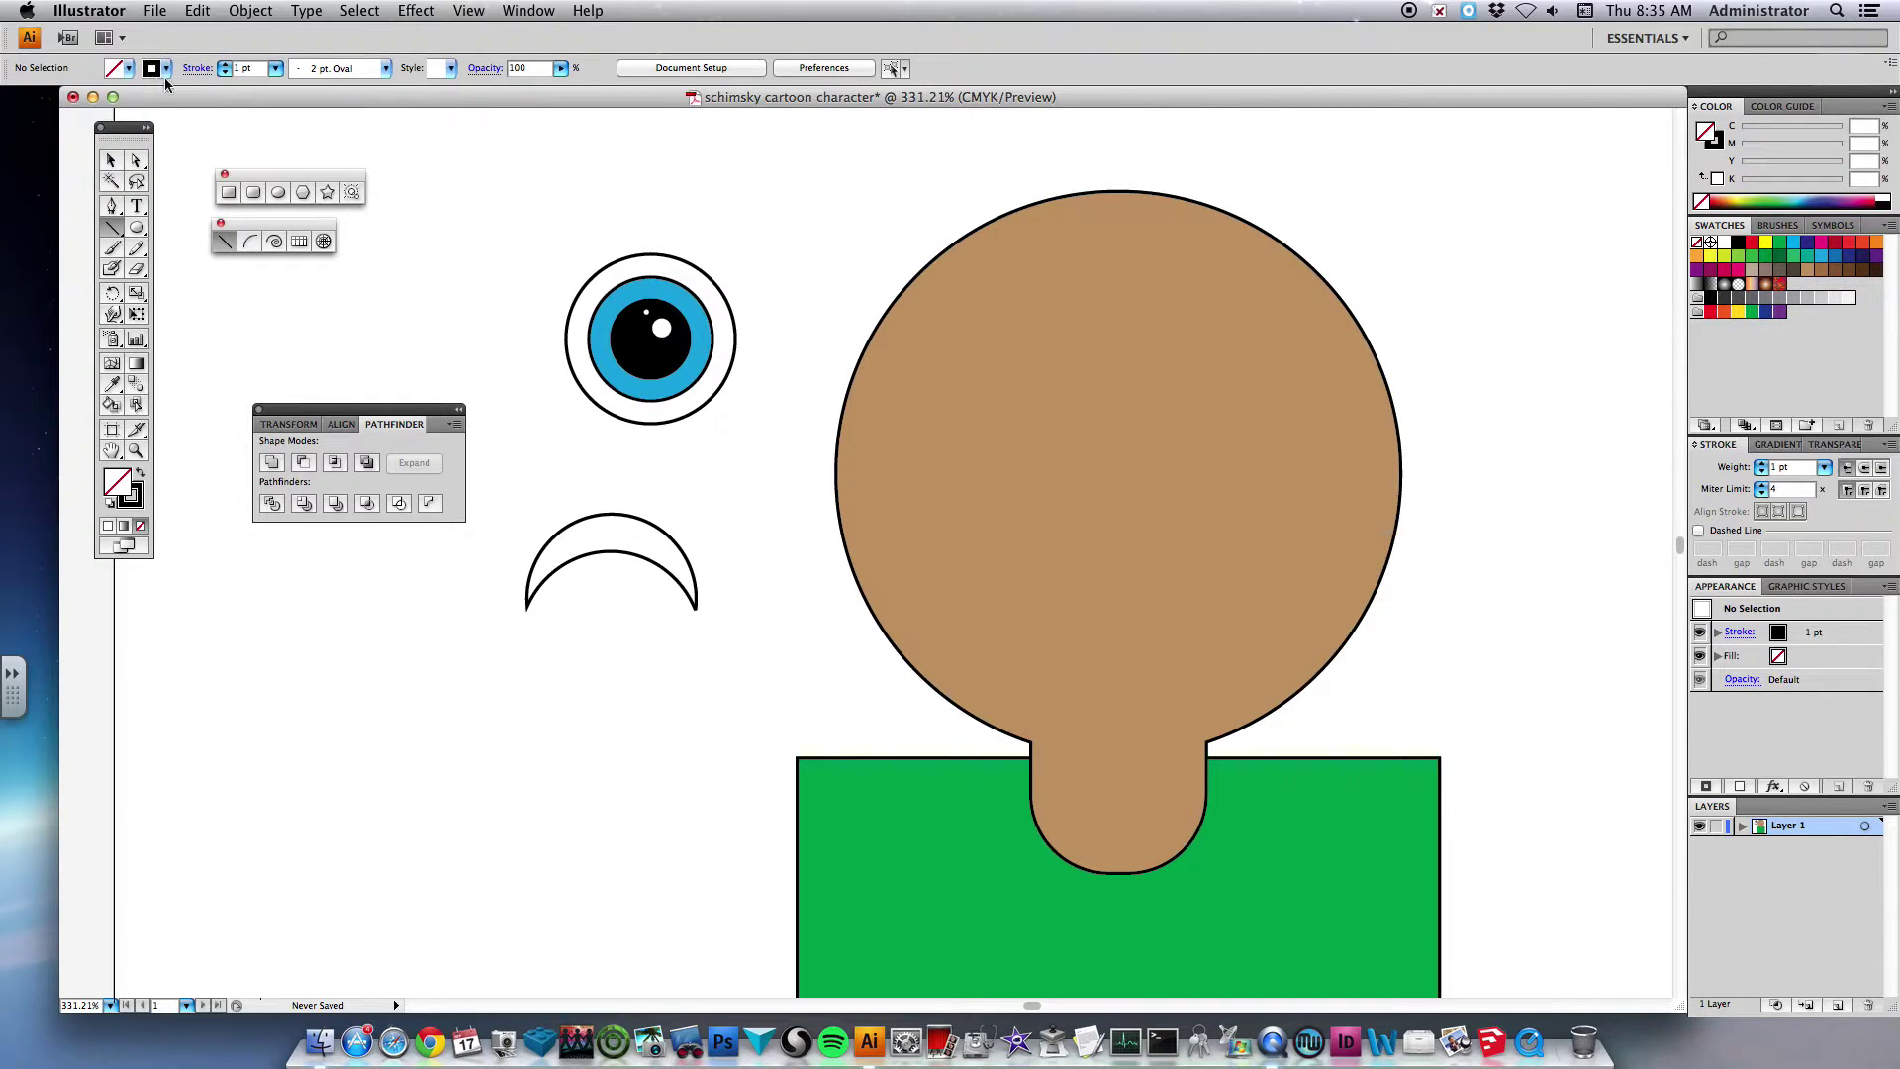
- Draw a row of short eyelash lines along the crescent's lower edge, with one line slanting outward at each tip
{"action": "mouse_move", "coordinate": [528, 605]}
{"action": "left_mouse_down"}
{"action": "mouse_move", "coordinate": [513, 621]}
{"action": "mouse_move", "coordinate": [532, 609]}
{"action": "left_mouse_up"}
{"action": "left_click", "coordinate": [552, 585]}
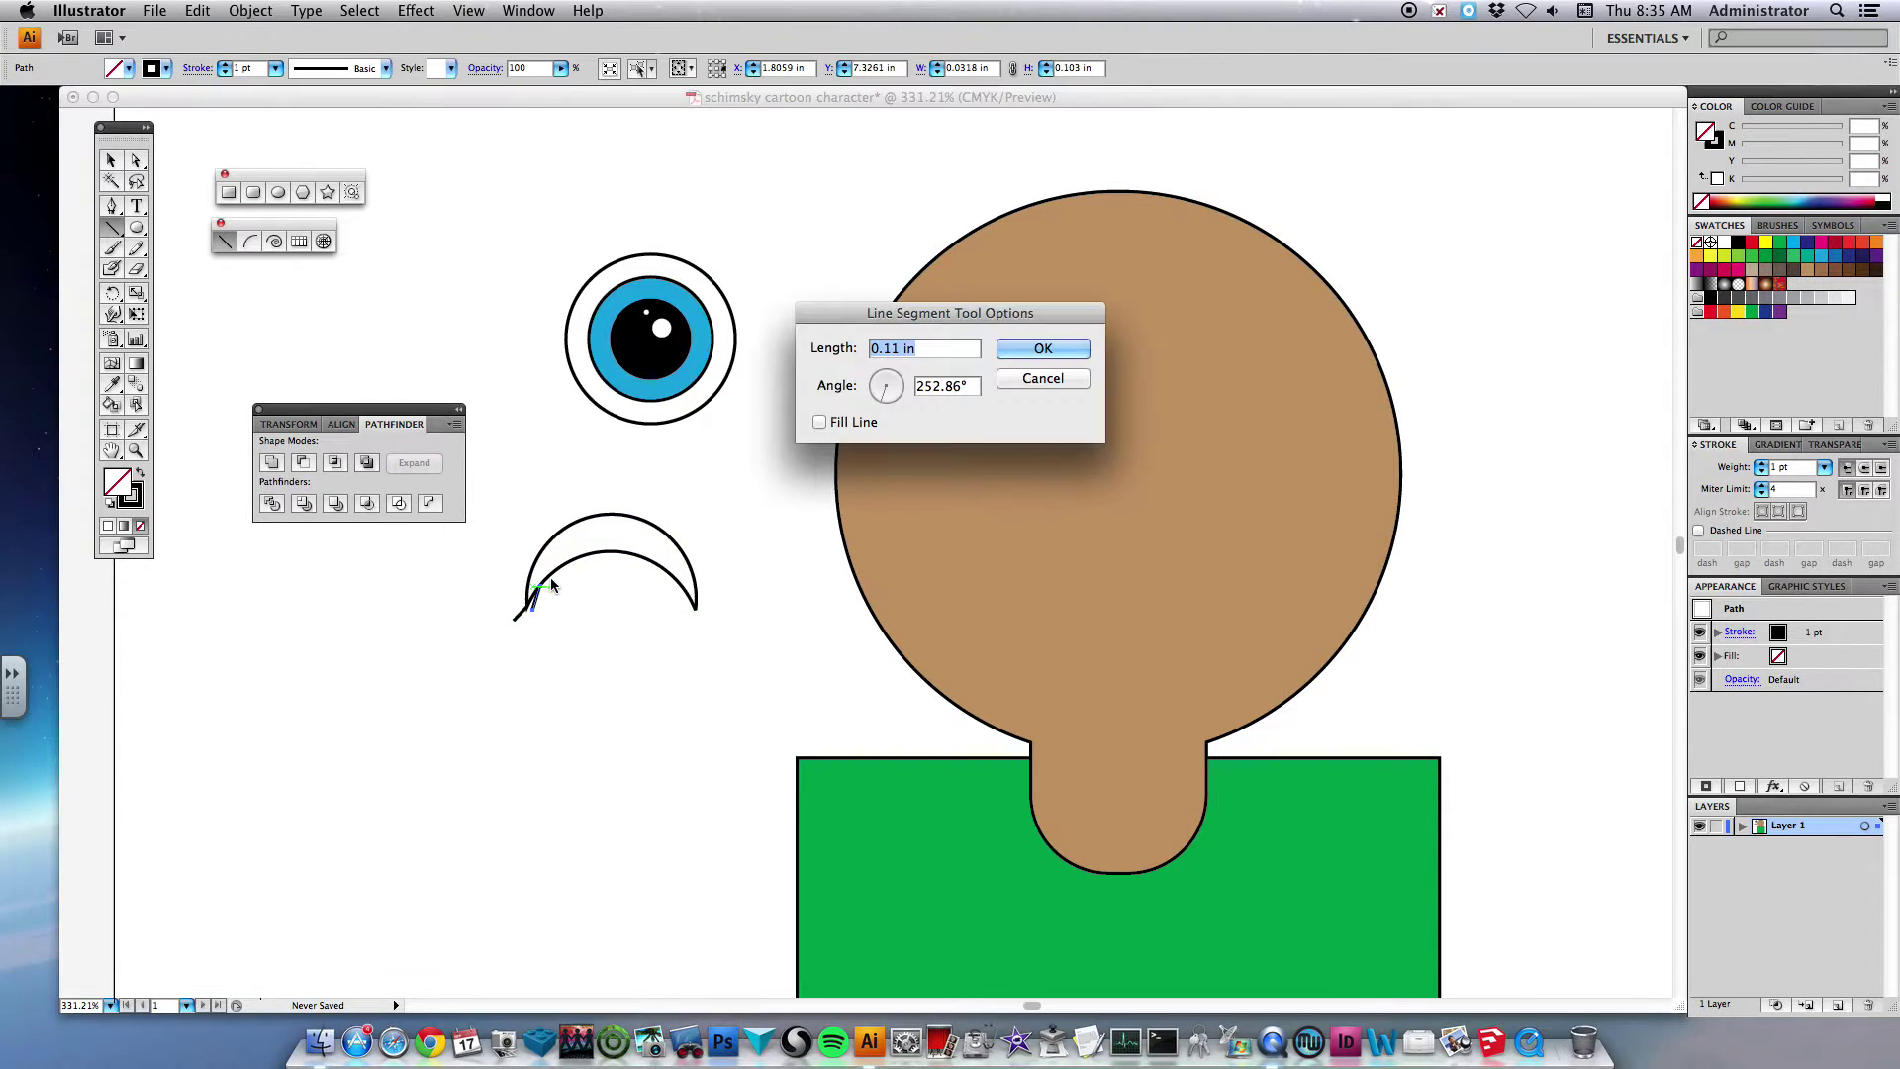
{"action": "key", "text": "Return"}
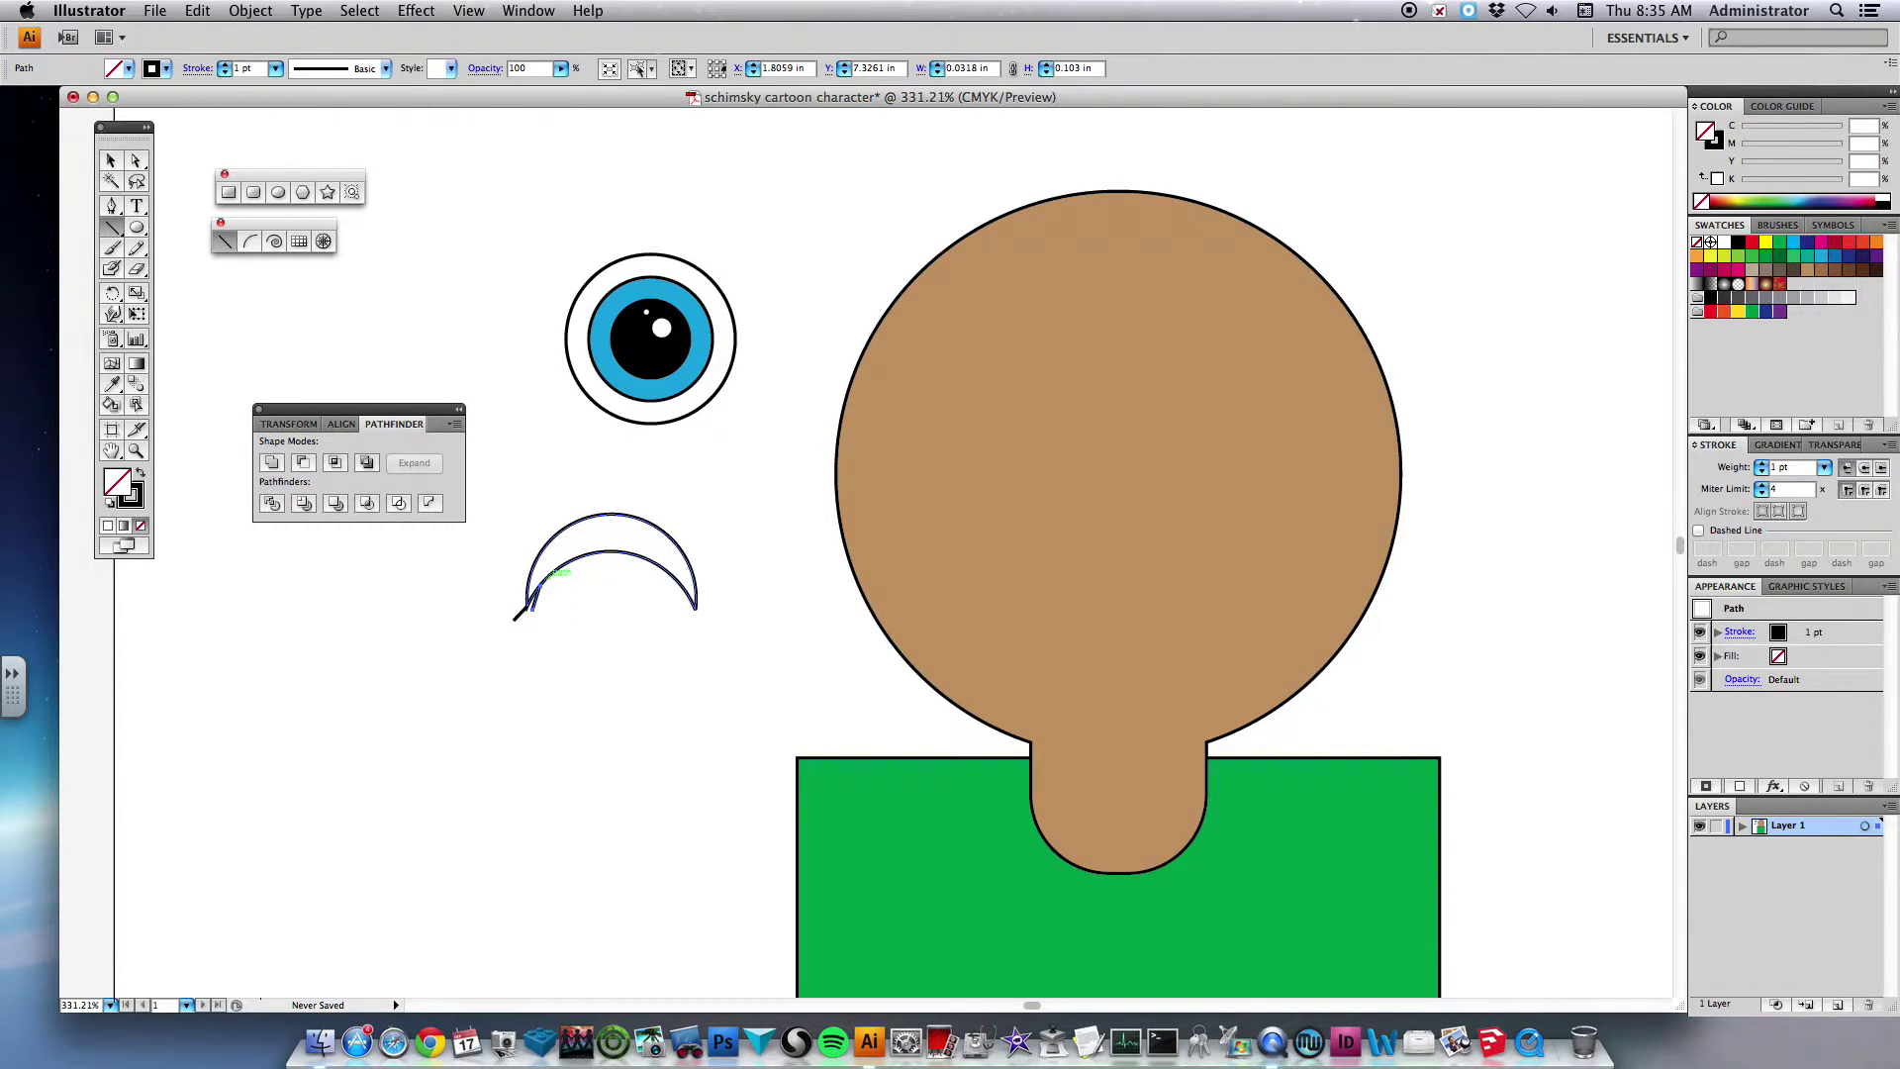
{"action": "mouse_move", "coordinate": [566, 570]}
{"action": "left_mouse_down"}
{"action": "mouse_move", "coordinate": [560, 591]}
{"action": "mouse_move", "coordinate": [589, 556]}
{"action": "mouse_move", "coordinate": [622, 566]}
{"action": "left_mouse_up"}
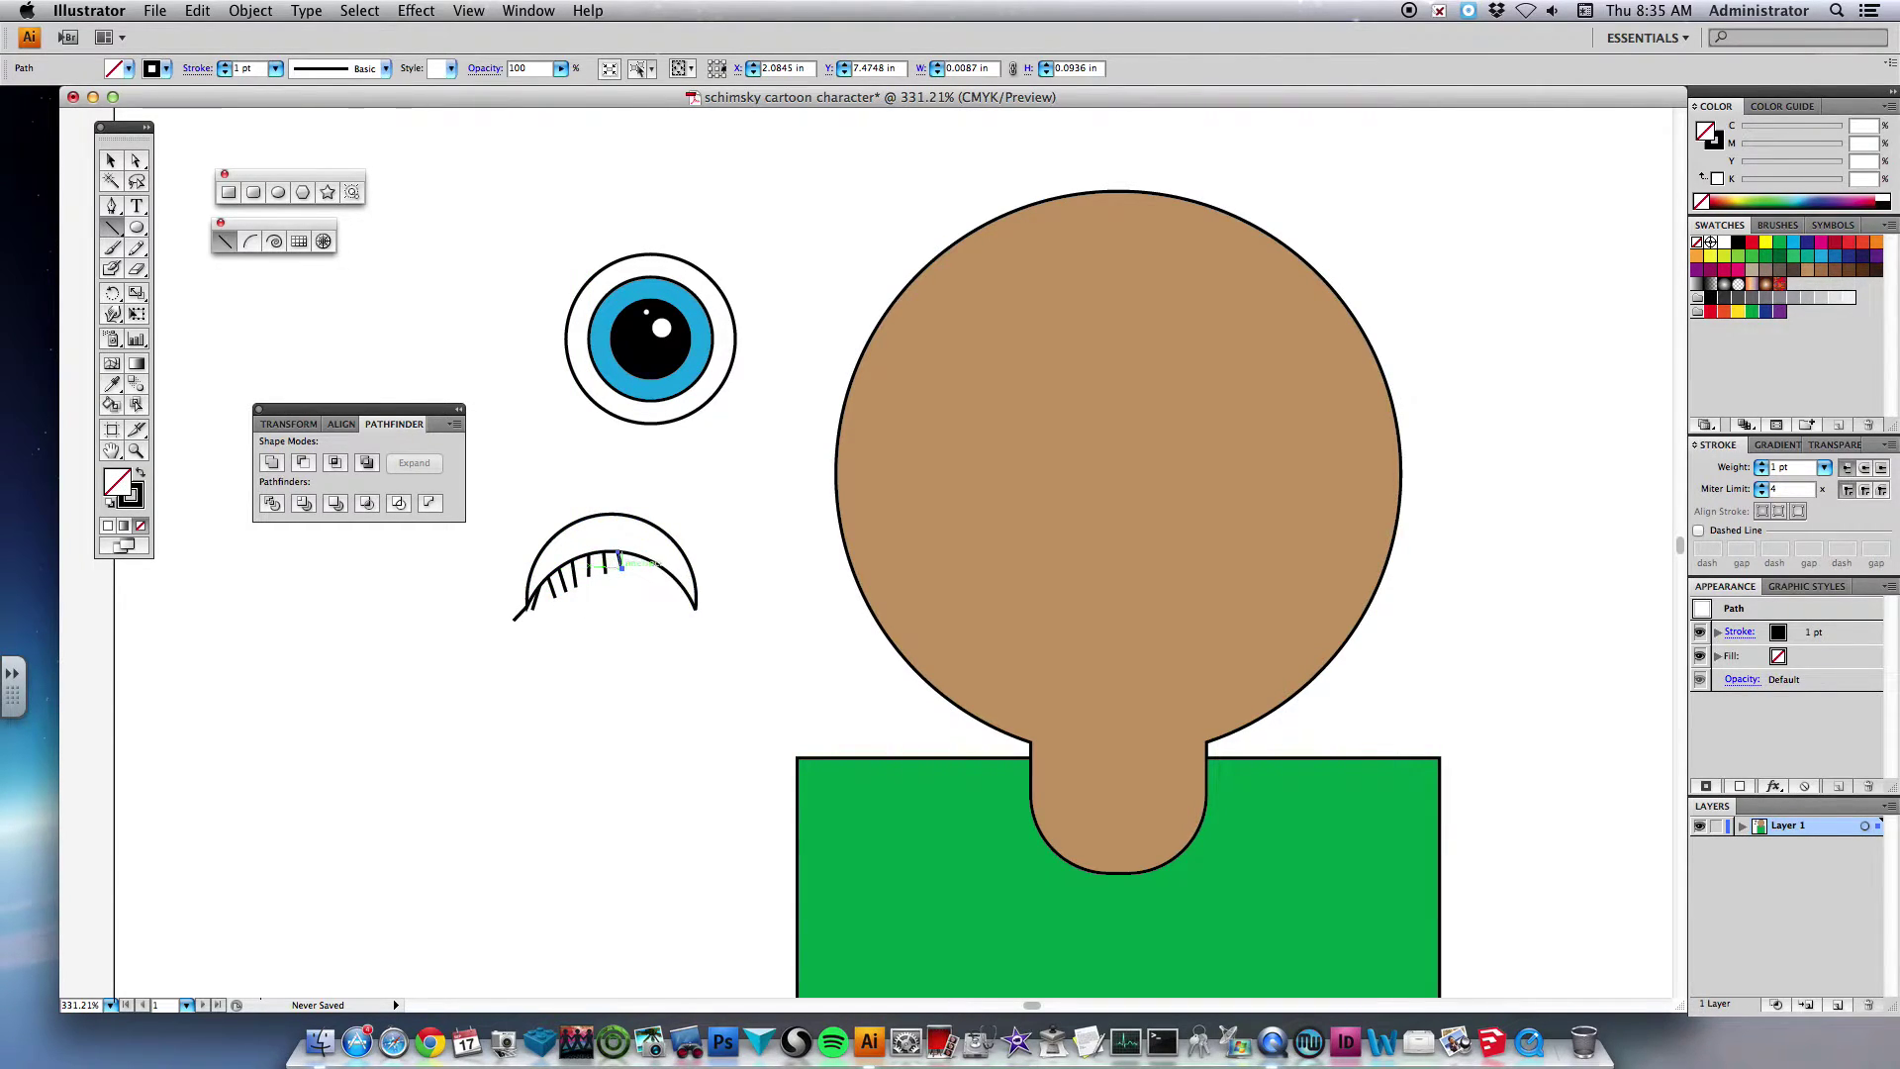
{"action": "left_click_drag", "start_coordinate": [636, 556], "coordinate": [703, 627]}
{"action": "key", "text": "super+z"}
{"action": "left_click_drag", "start_coordinate": [696, 609], "coordinate": [712, 627]}
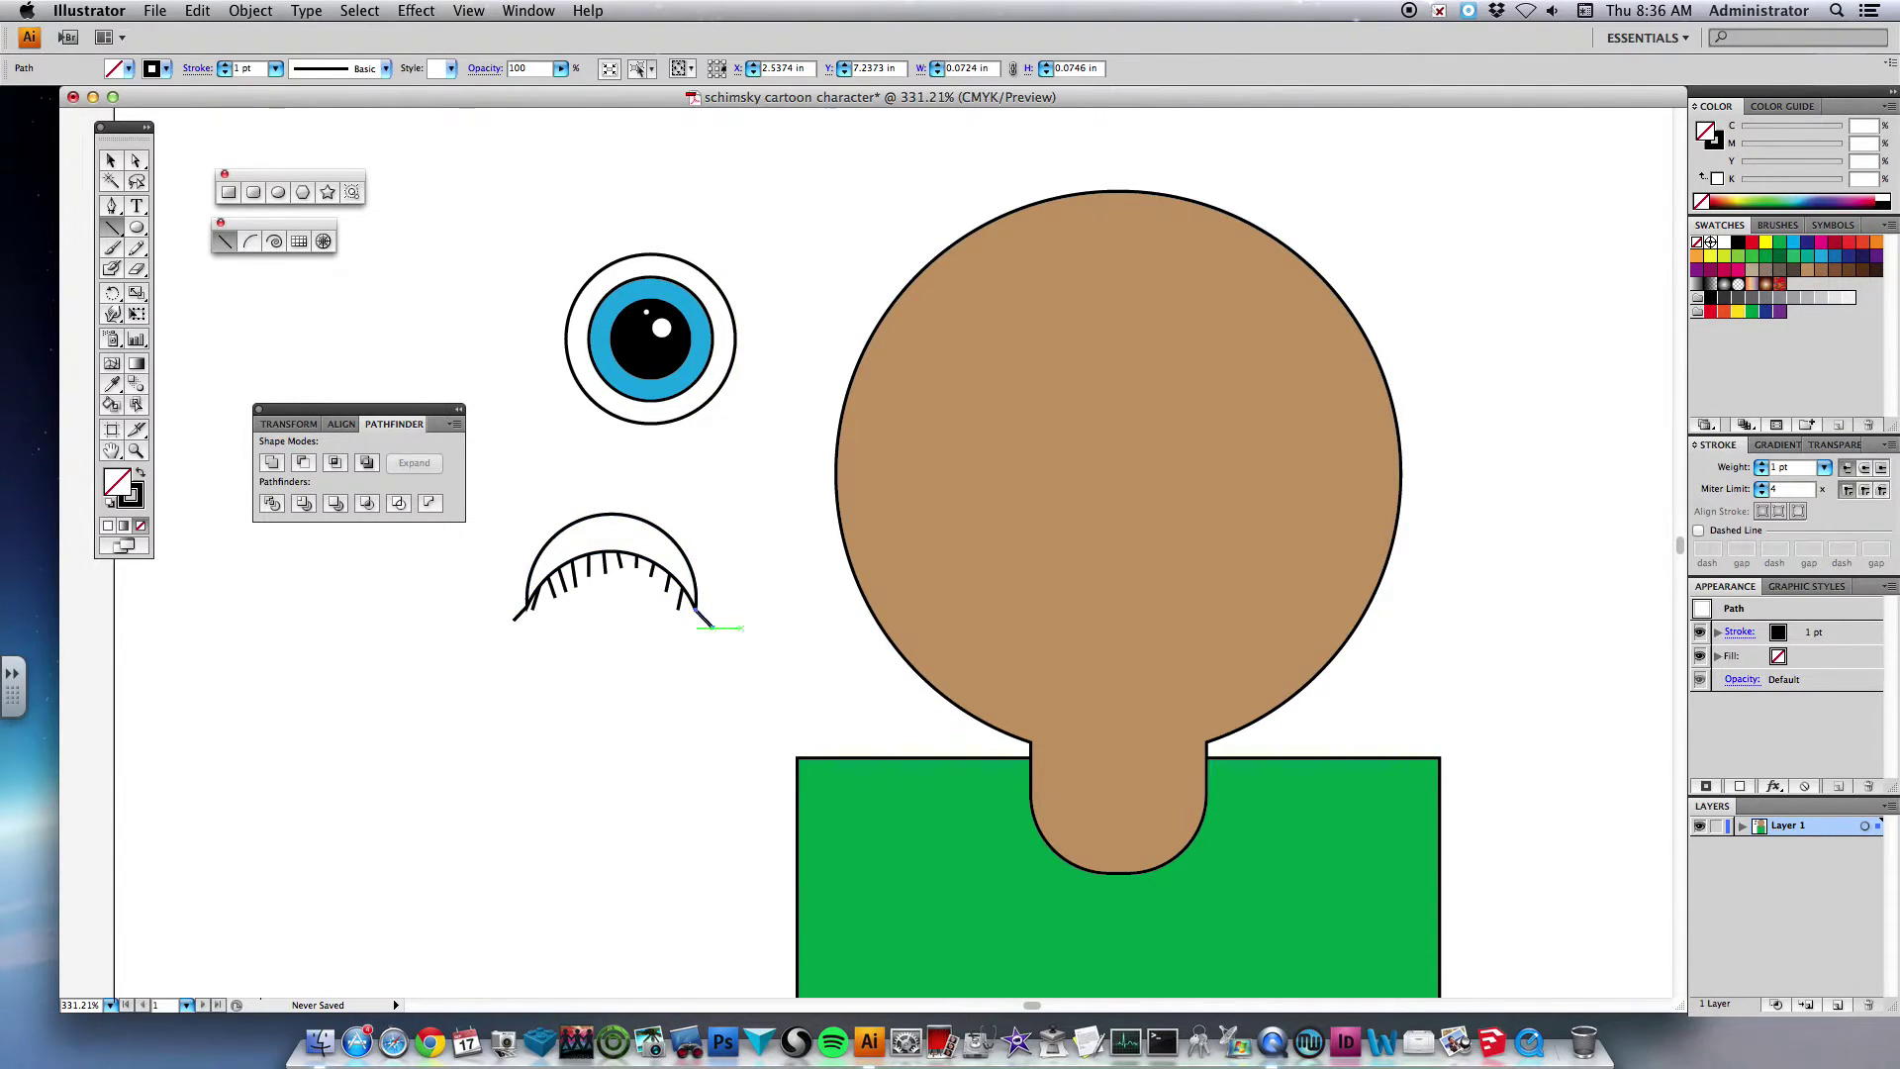
- Move the eyelid crescent with its lashes onto the upper part of the eye and bring them to the front
{"action": "key", "text": "v"}
{"action": "left_click_drag", "start_coordinate": [513, 488], "coordinate": [737, 656]}
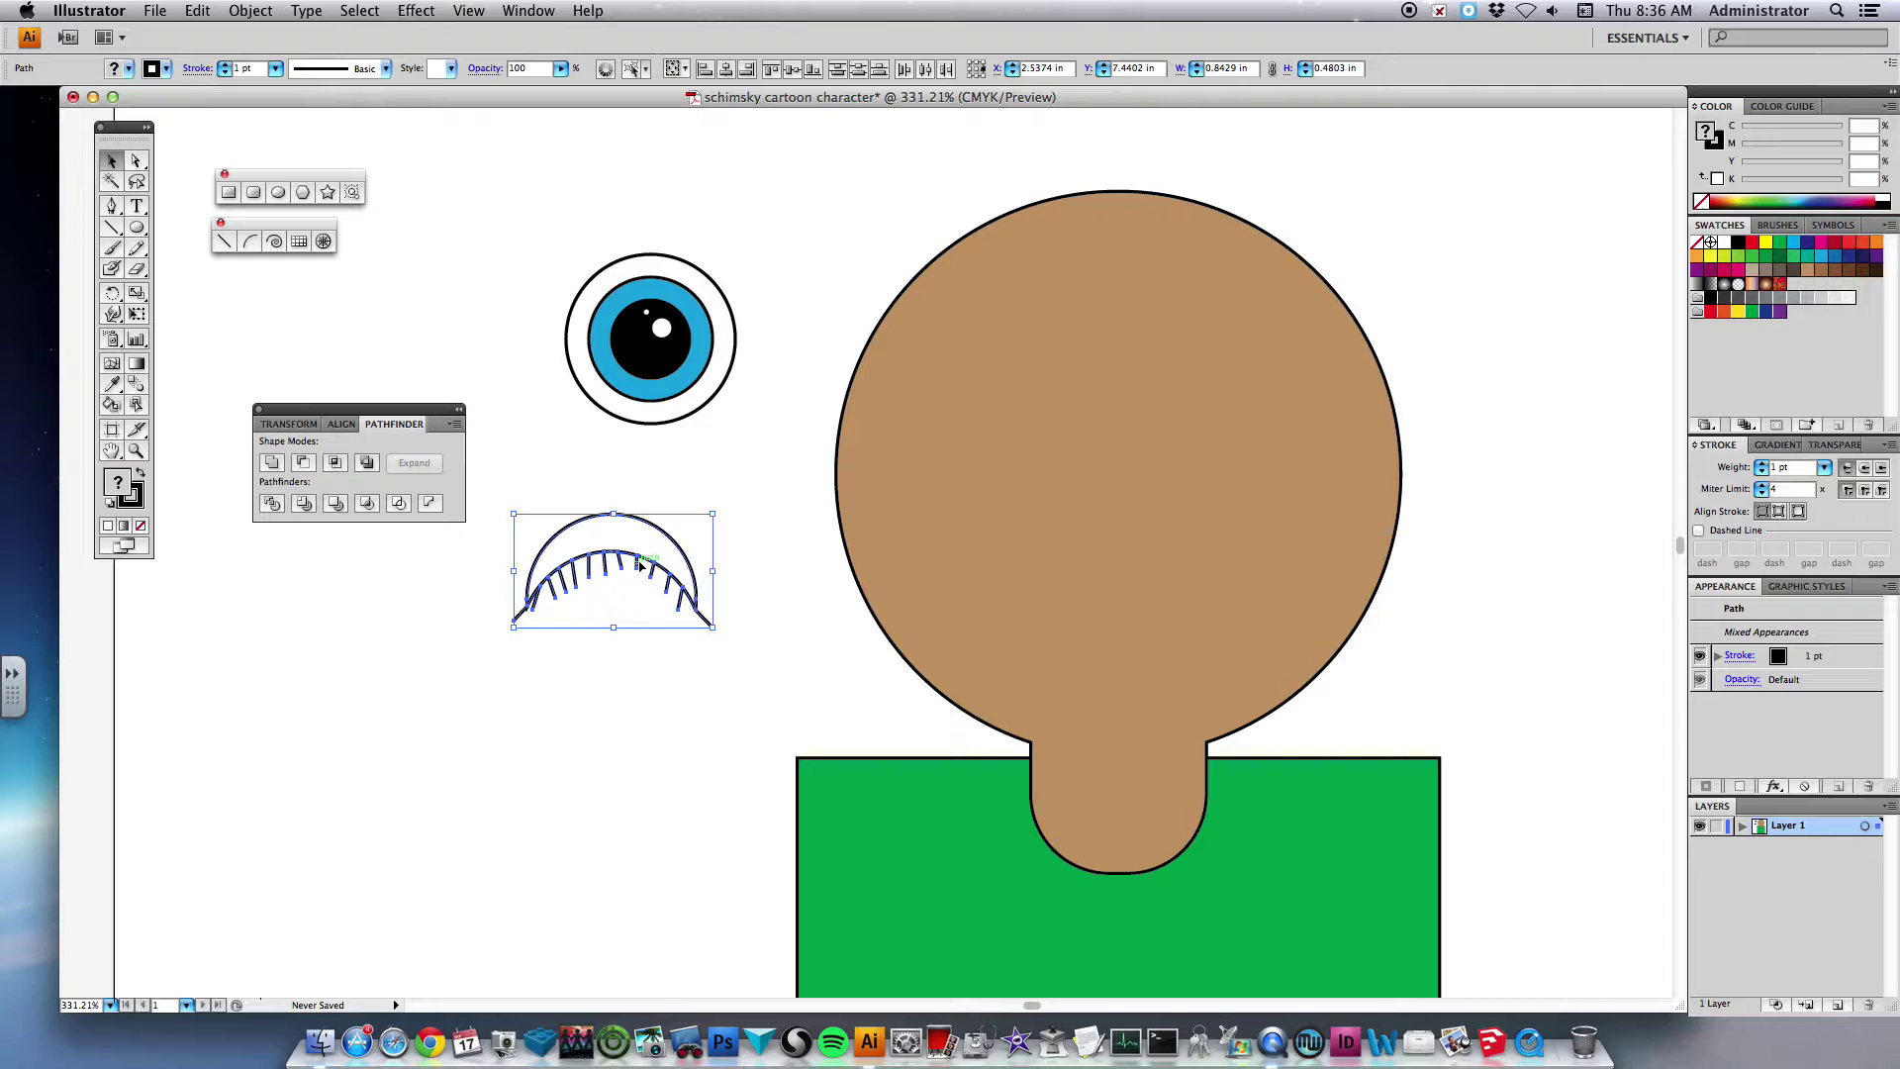
{"action": "left_click_drag", "start_coordinate": [640, 563], "coordinate": [677, 303]}
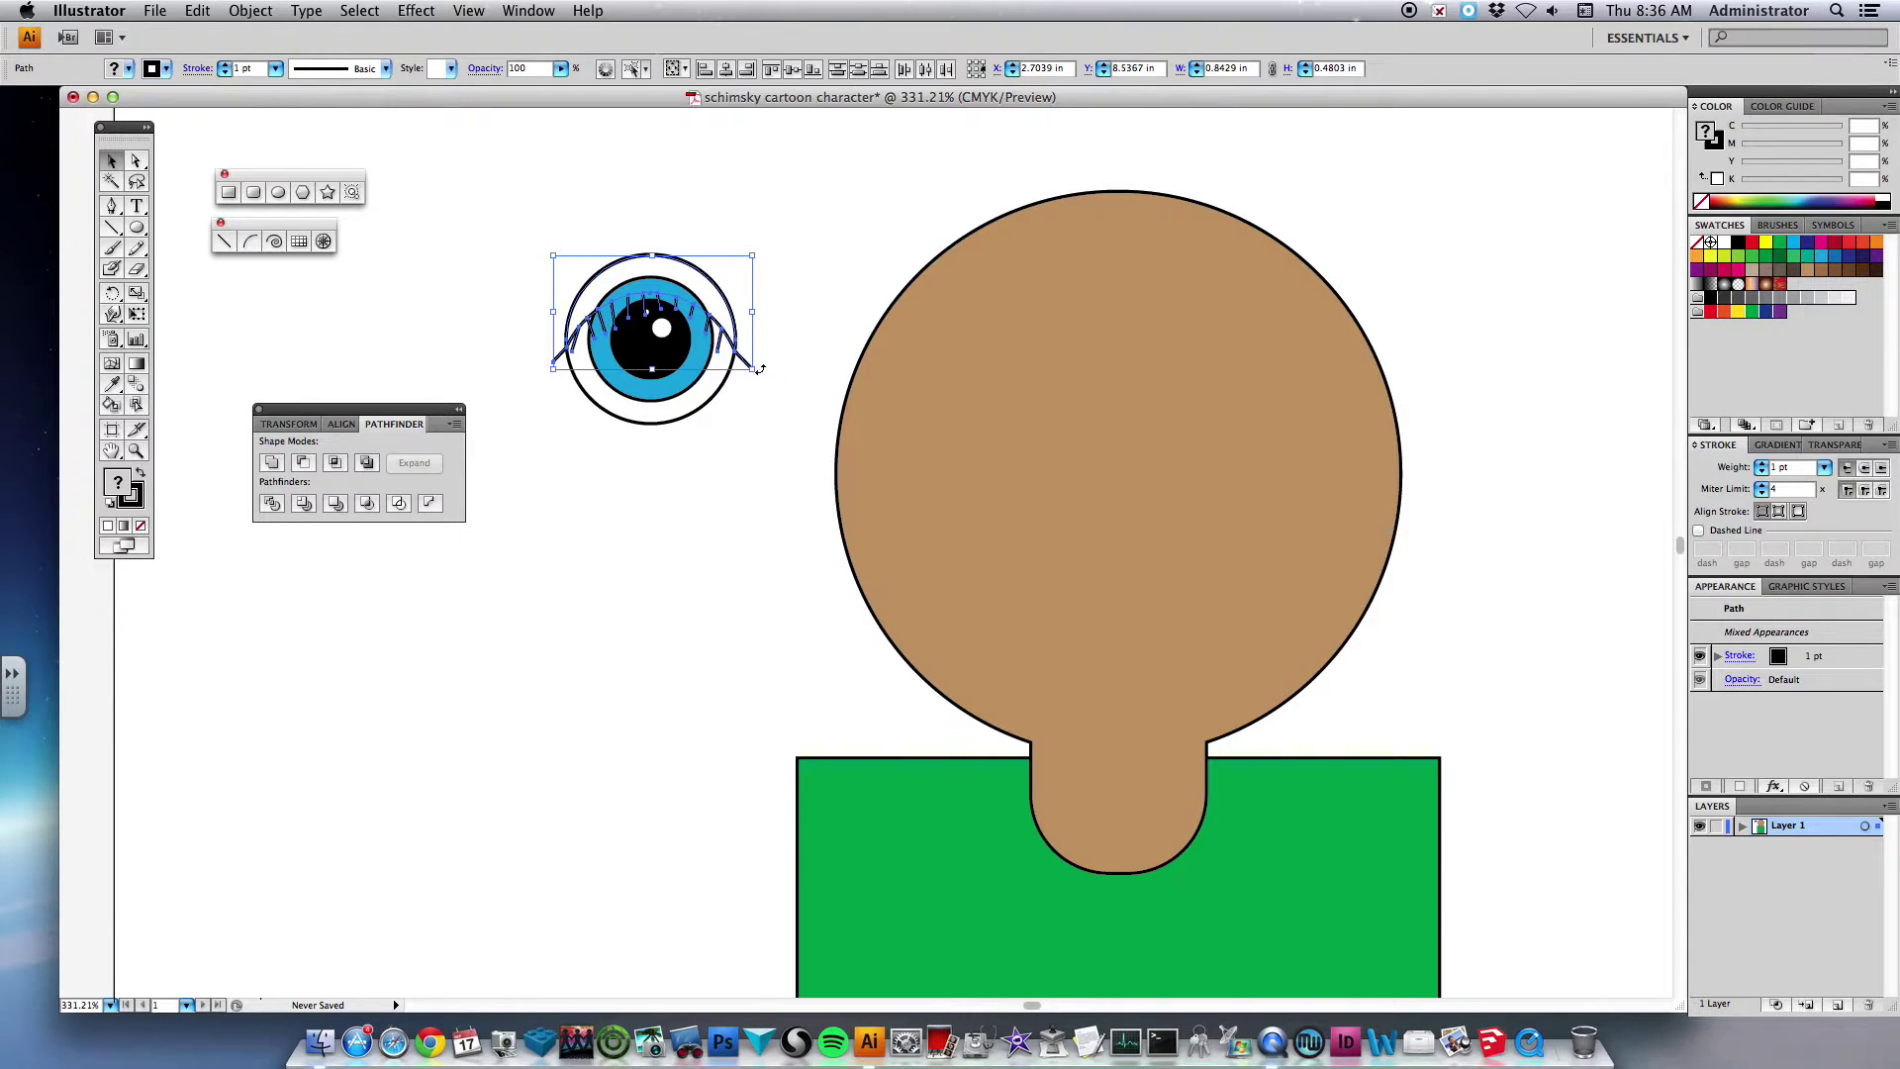
{"action": "right_click", "coordinate": [712, 285]}
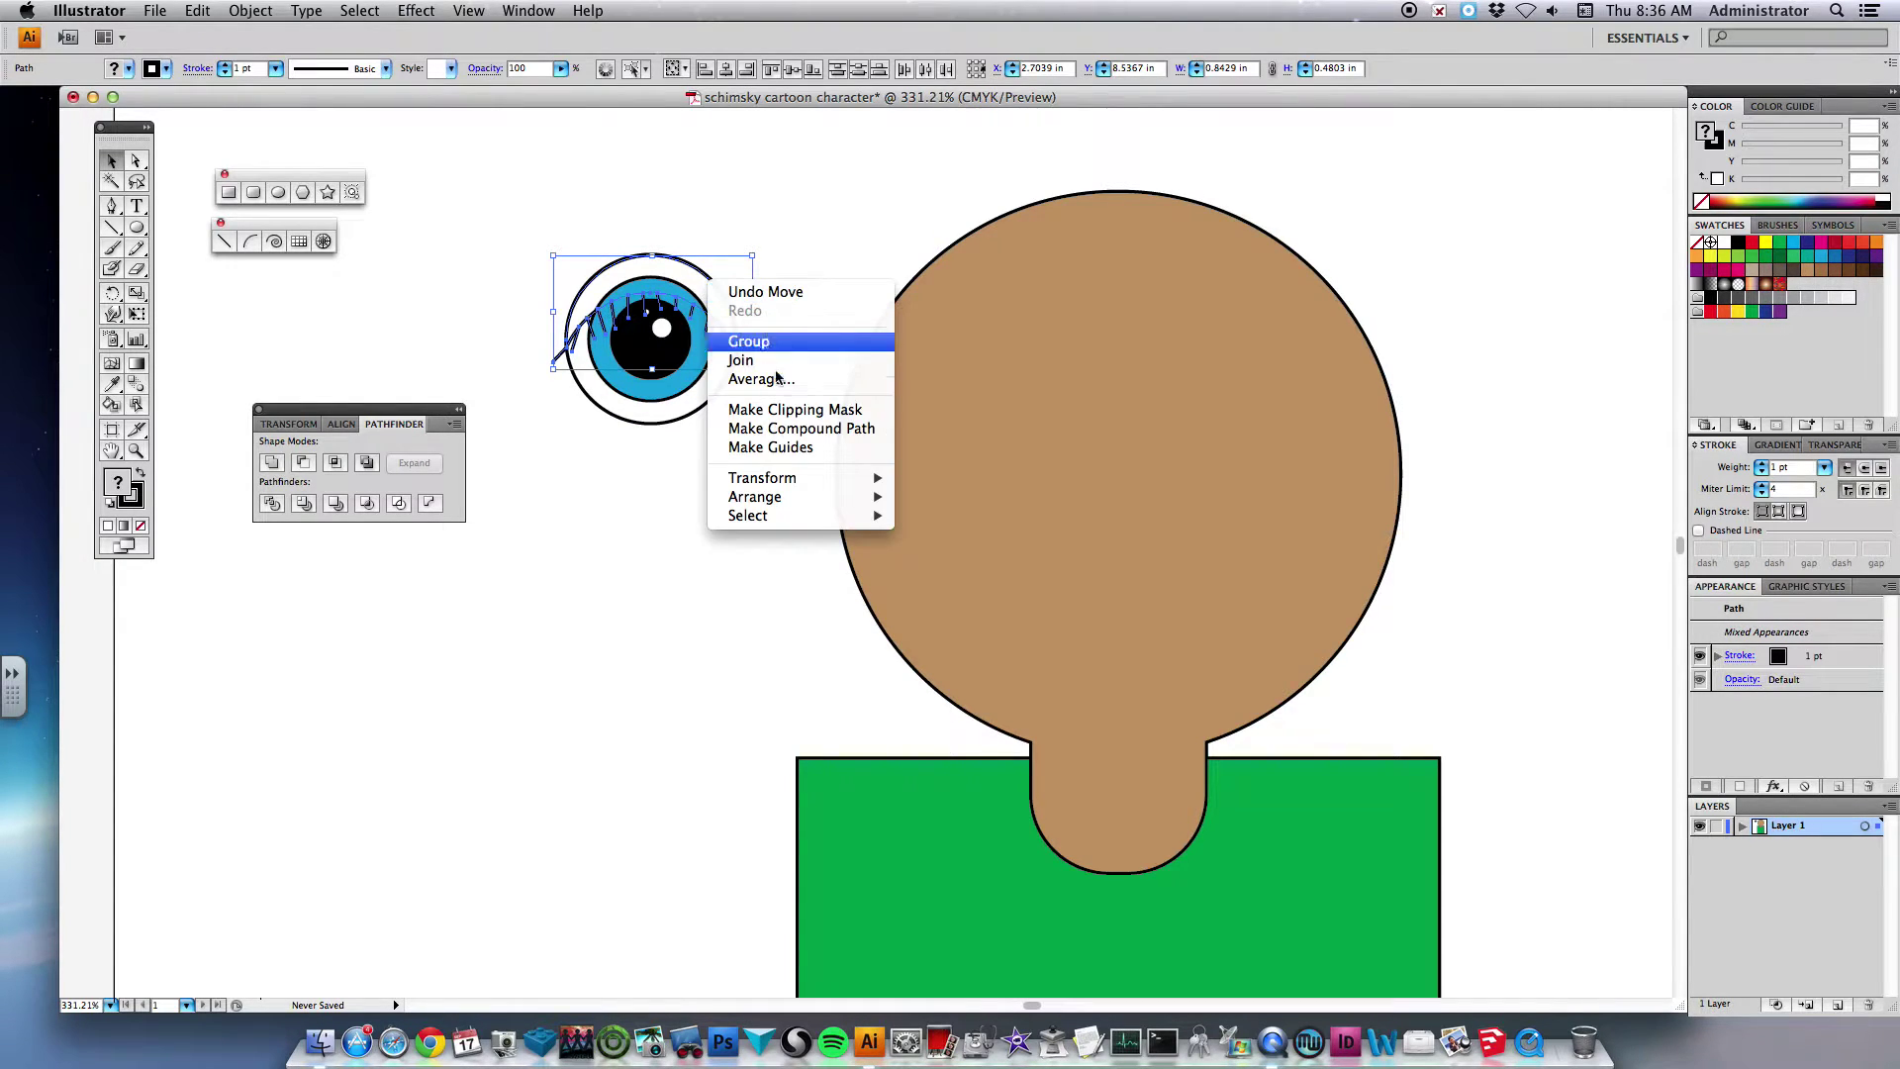
{"action": "mouse_move", "coordinate": [859, 502]}
{"action": "left_click", "coordinate": [930, 497]}
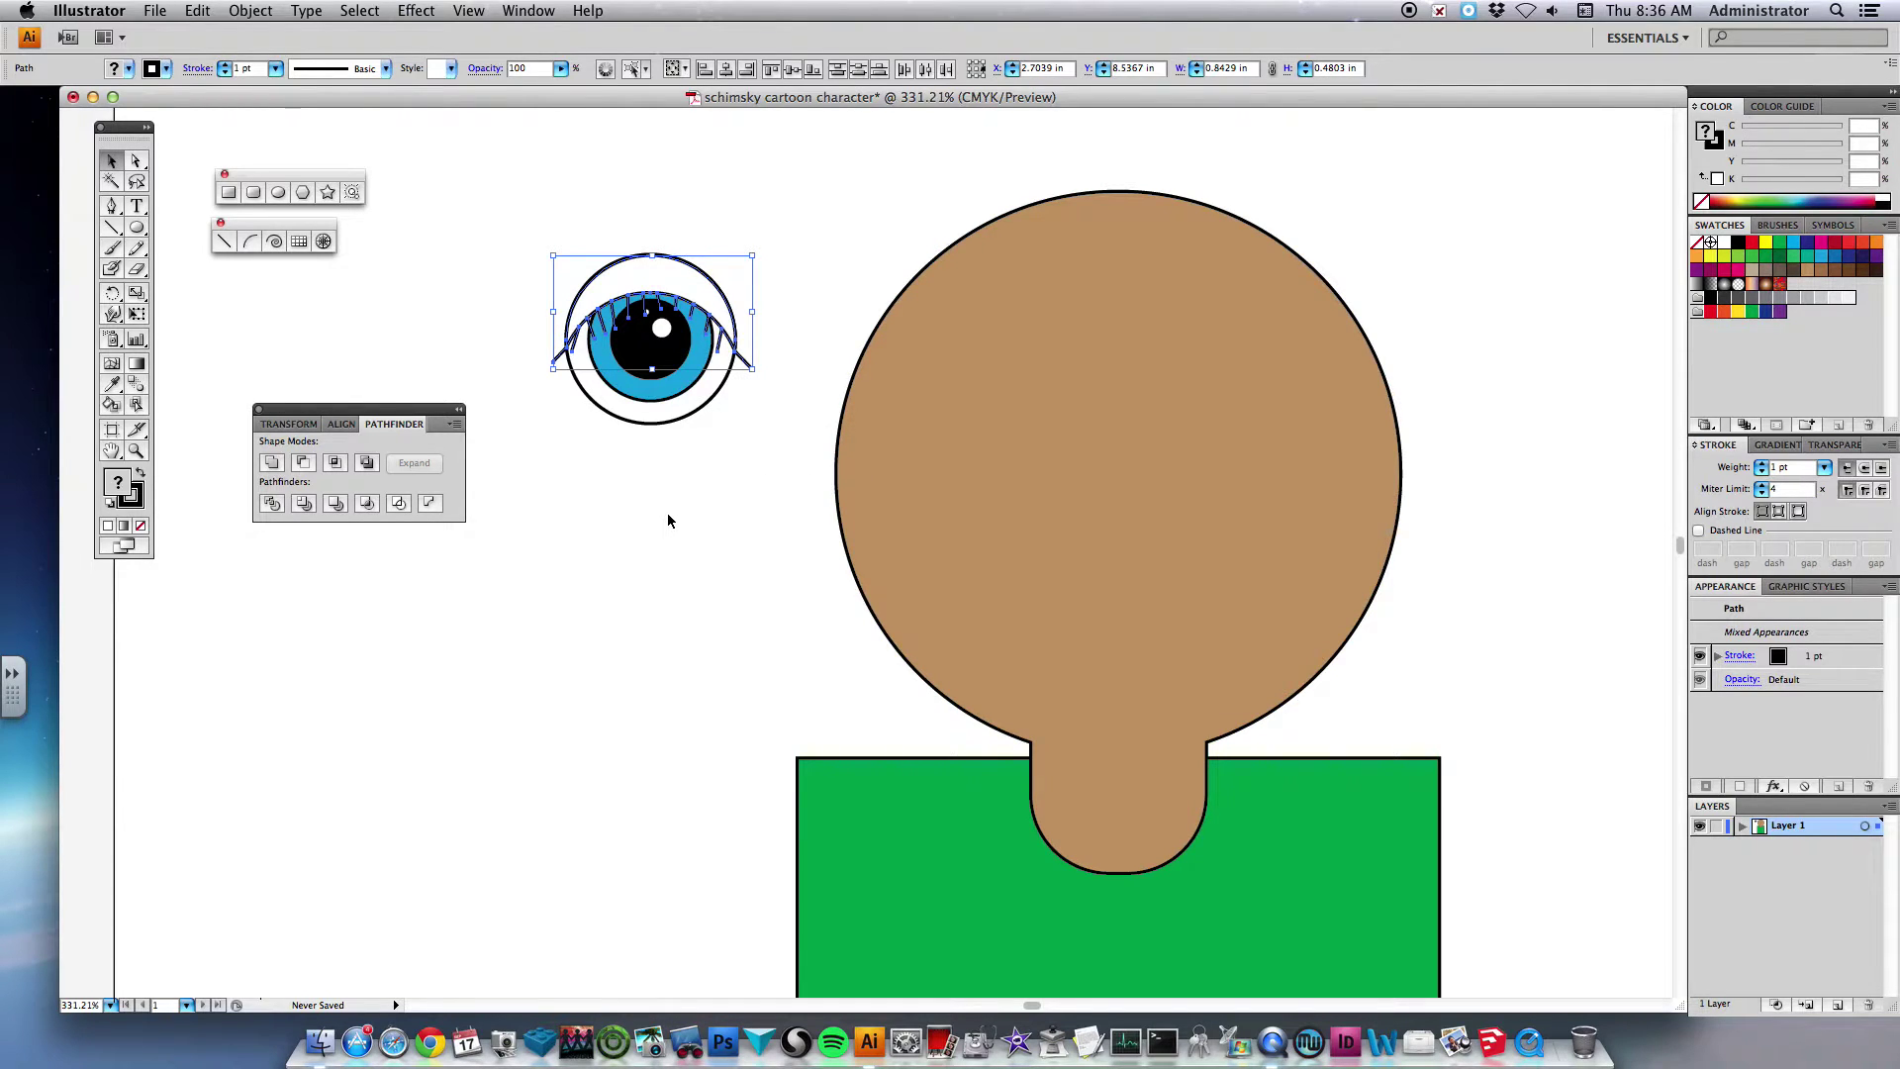
{"action": "left_click", "coordinate": [619, 504]}
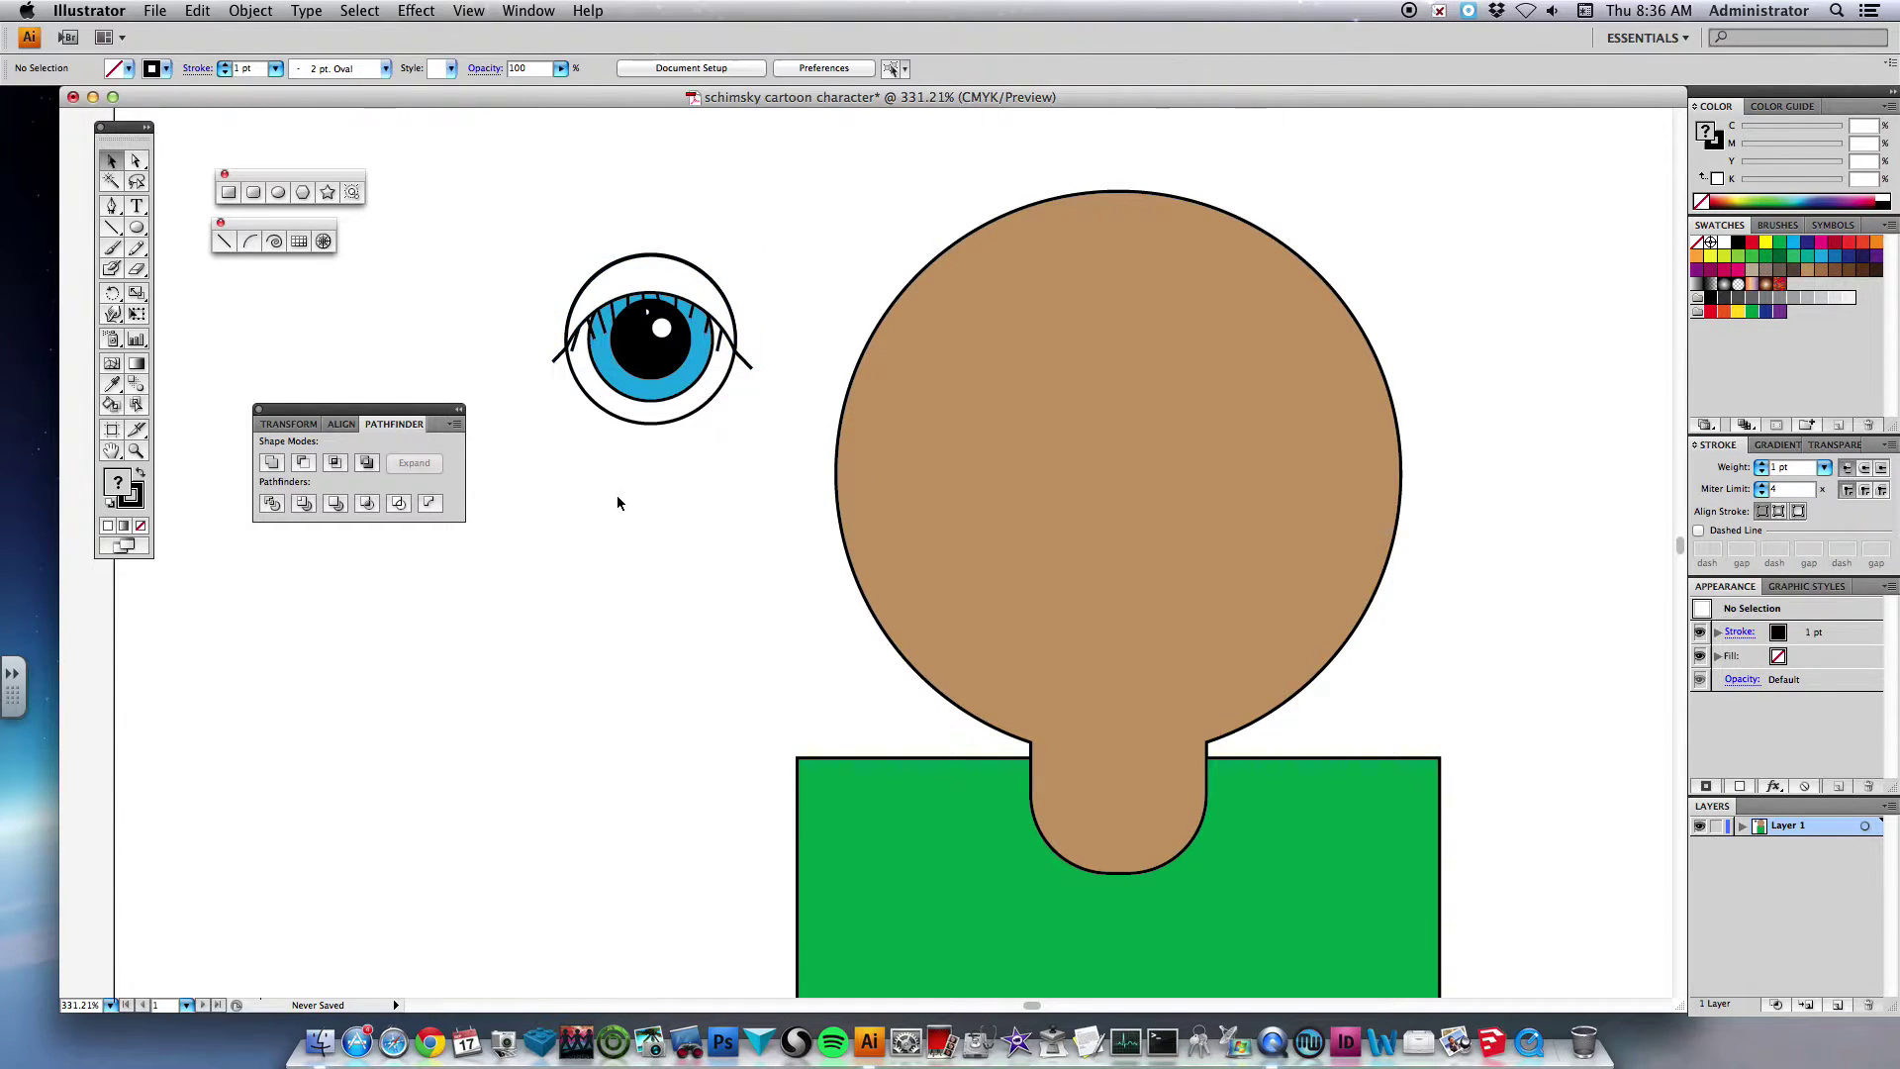
- Fill the eyelid crescent with the head's brown skin colour using the Eyedropper
{"action": "left_click", "coordinate": [619, 267]}
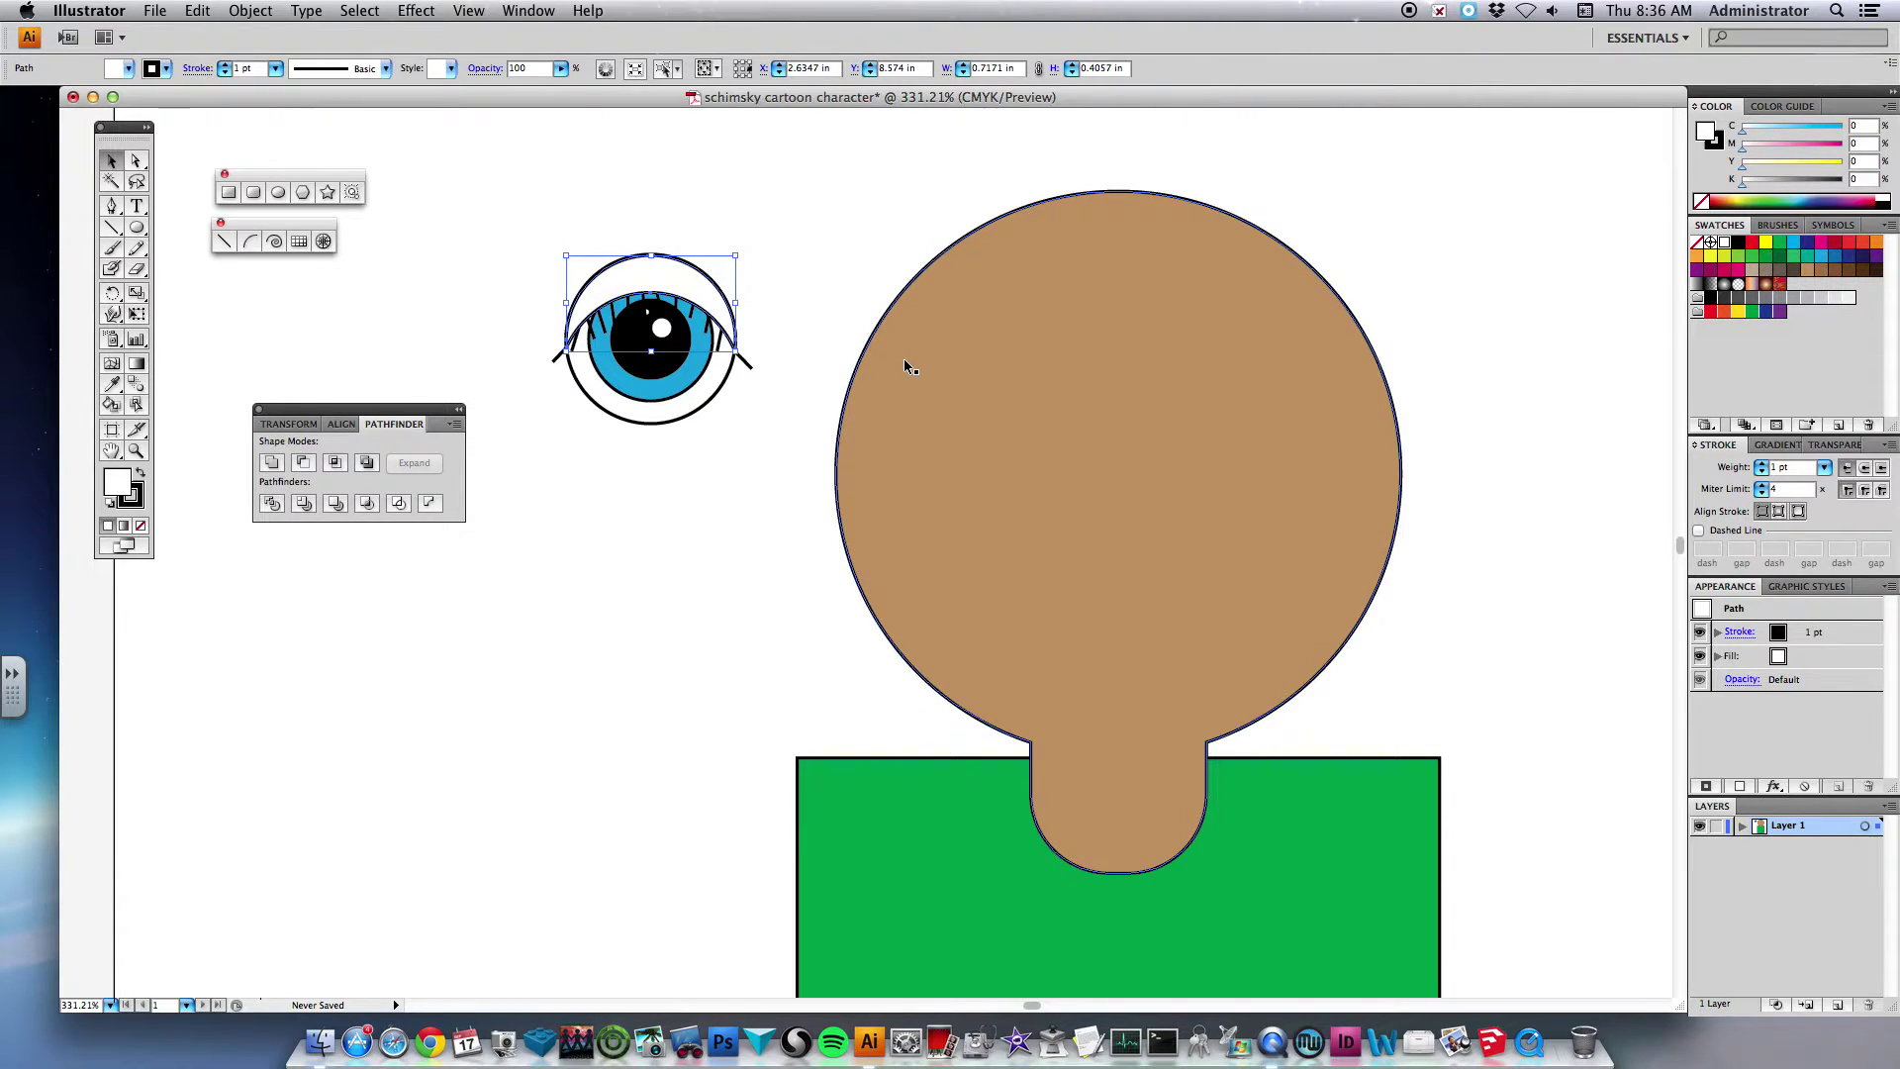
{"action": "left_click", "coordinate": [111, 384]}
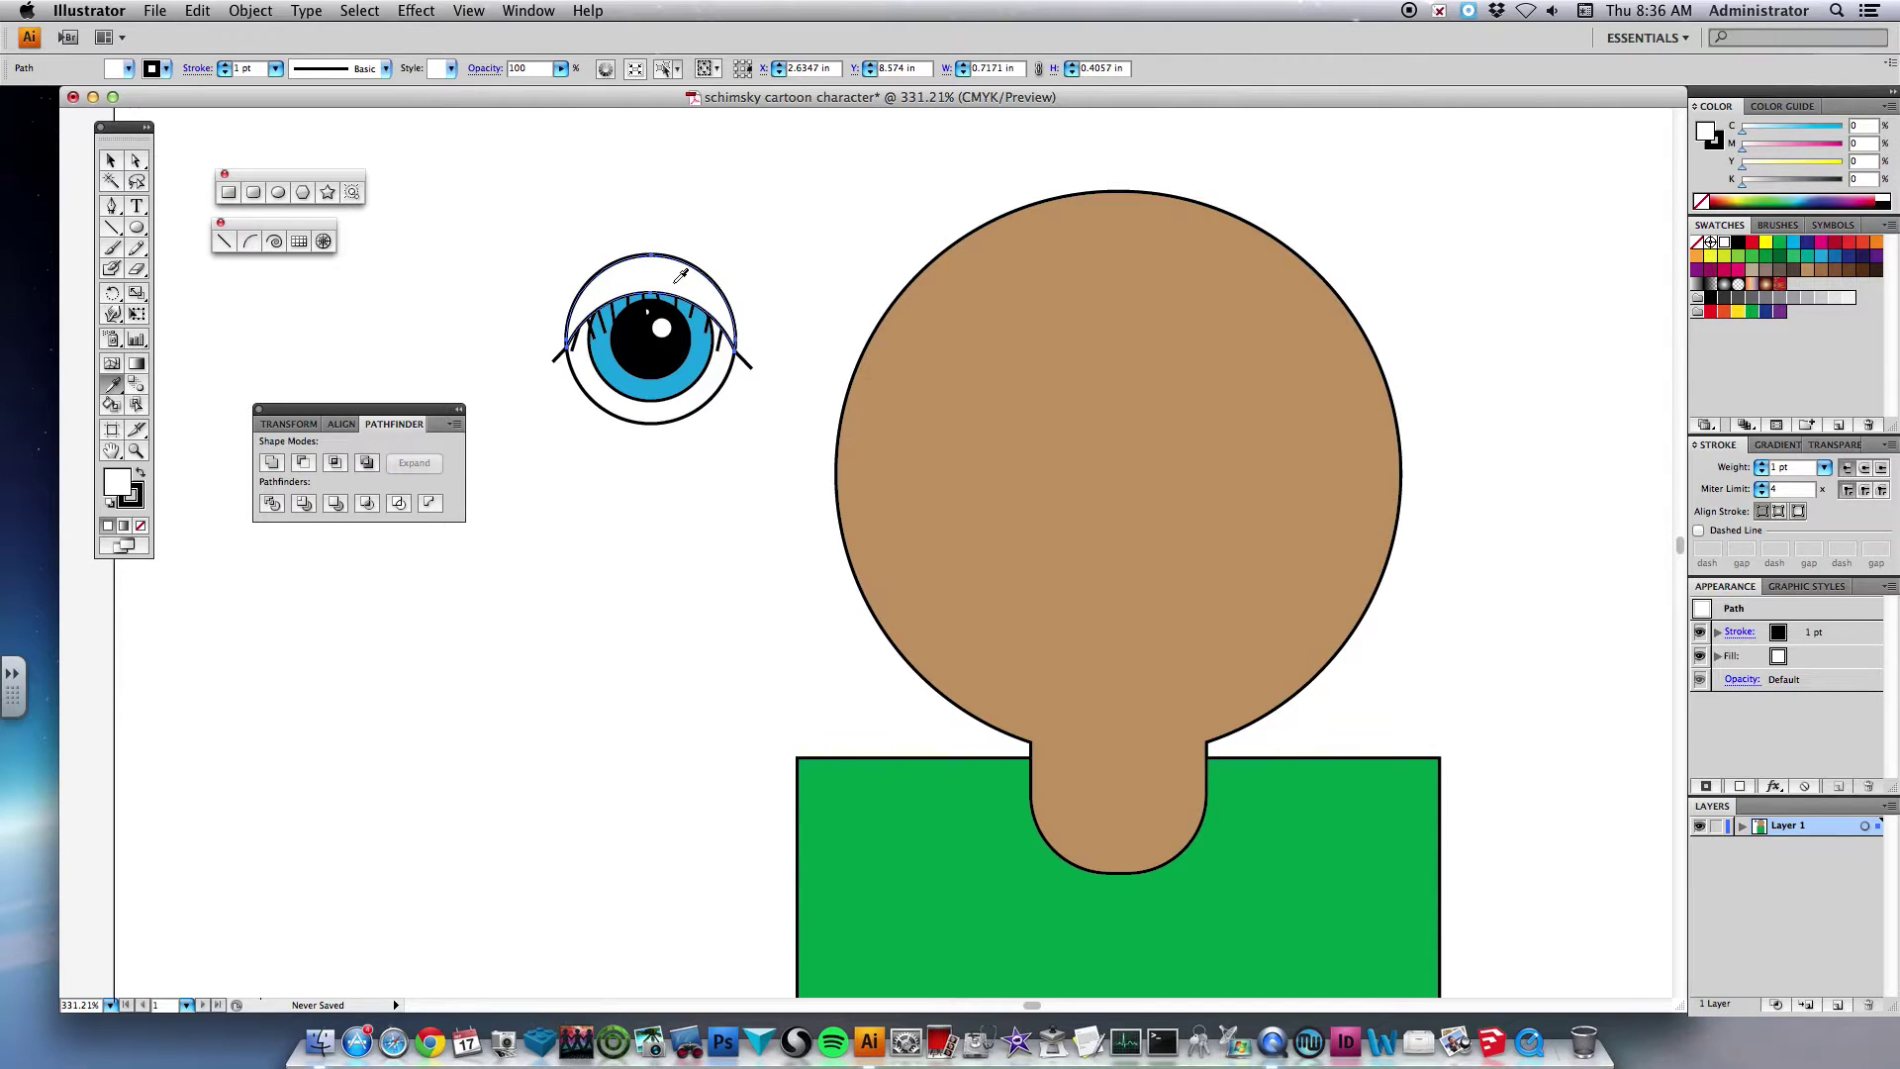
{"action": "left_click", "coordinate": [1043, 315]}
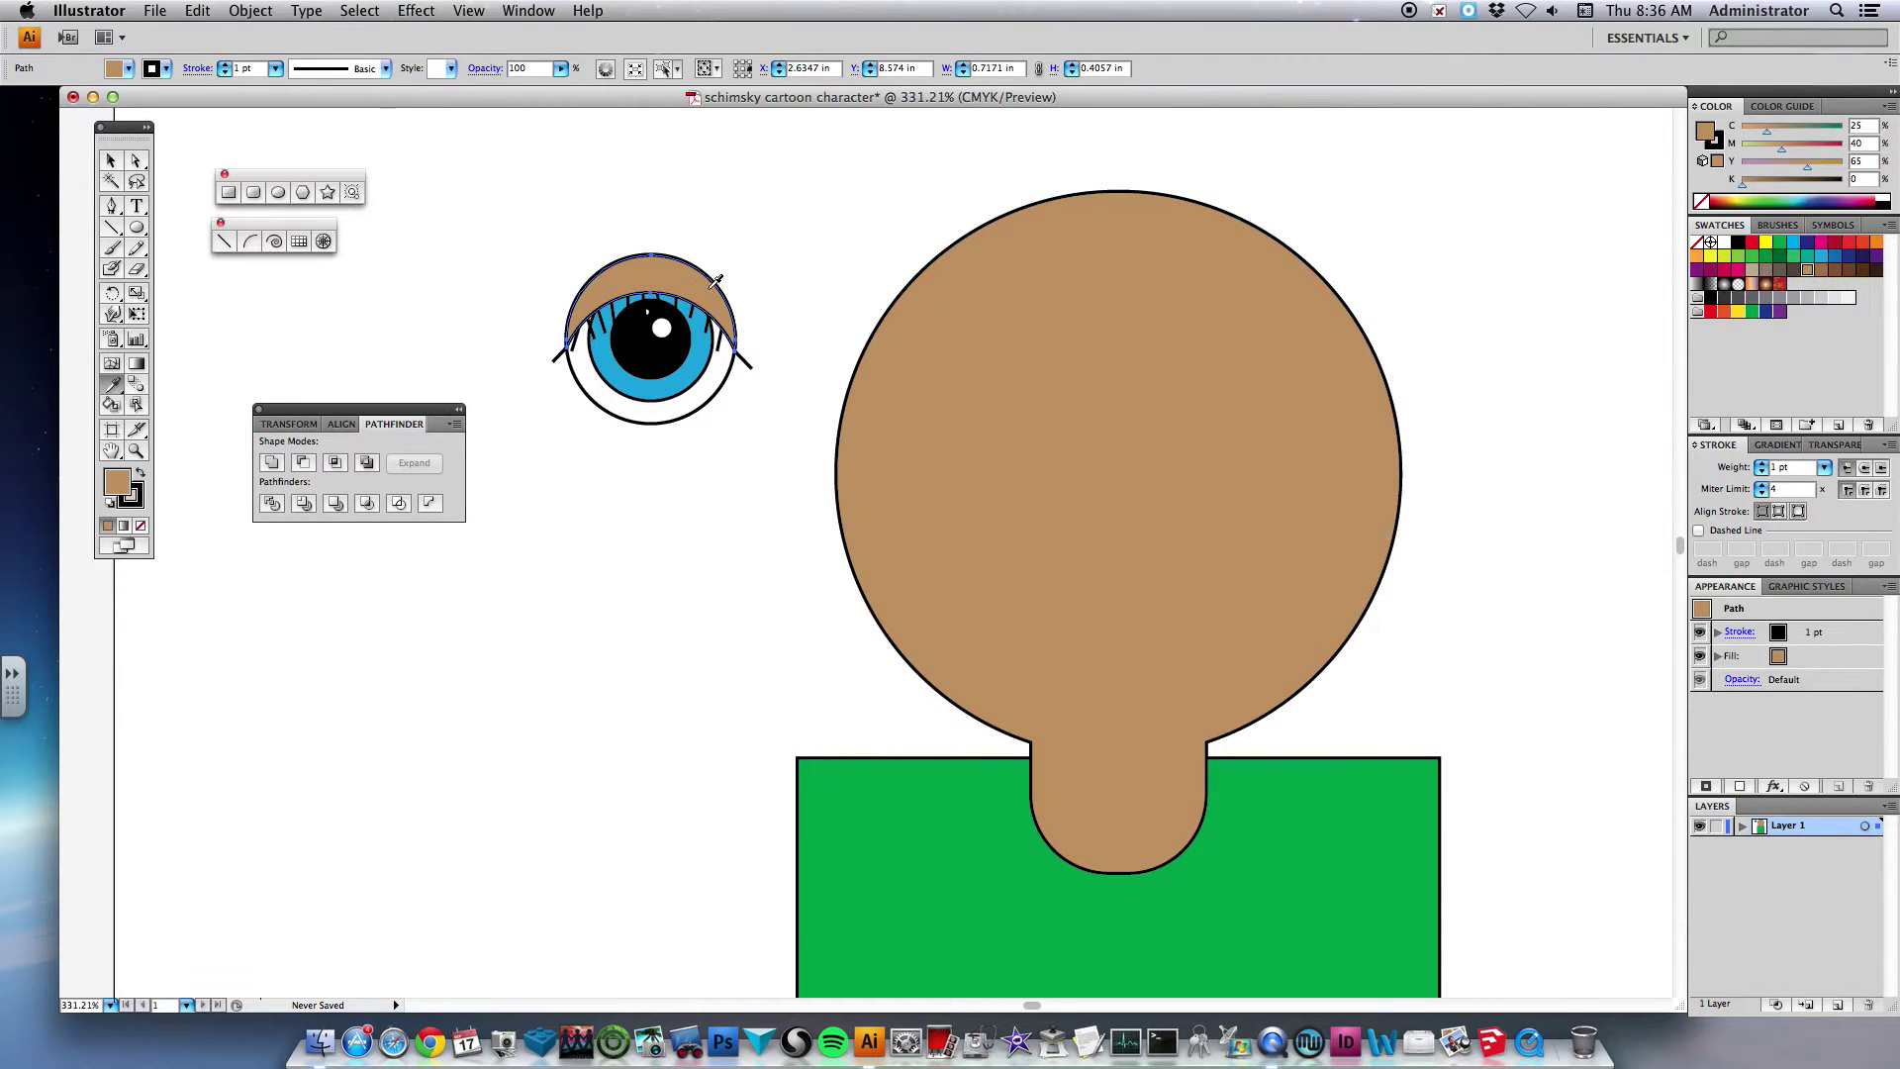
- Group all parts of the eye, including the eyelid and lashes
{"action": "left_click", "coordinate": [111, 161]}
{"action": "left_click_drag", "start_coordinate": [511, 212], "coordinate": [787, 440]}
{"action": "right_click", "coordinate": [705, 292]}
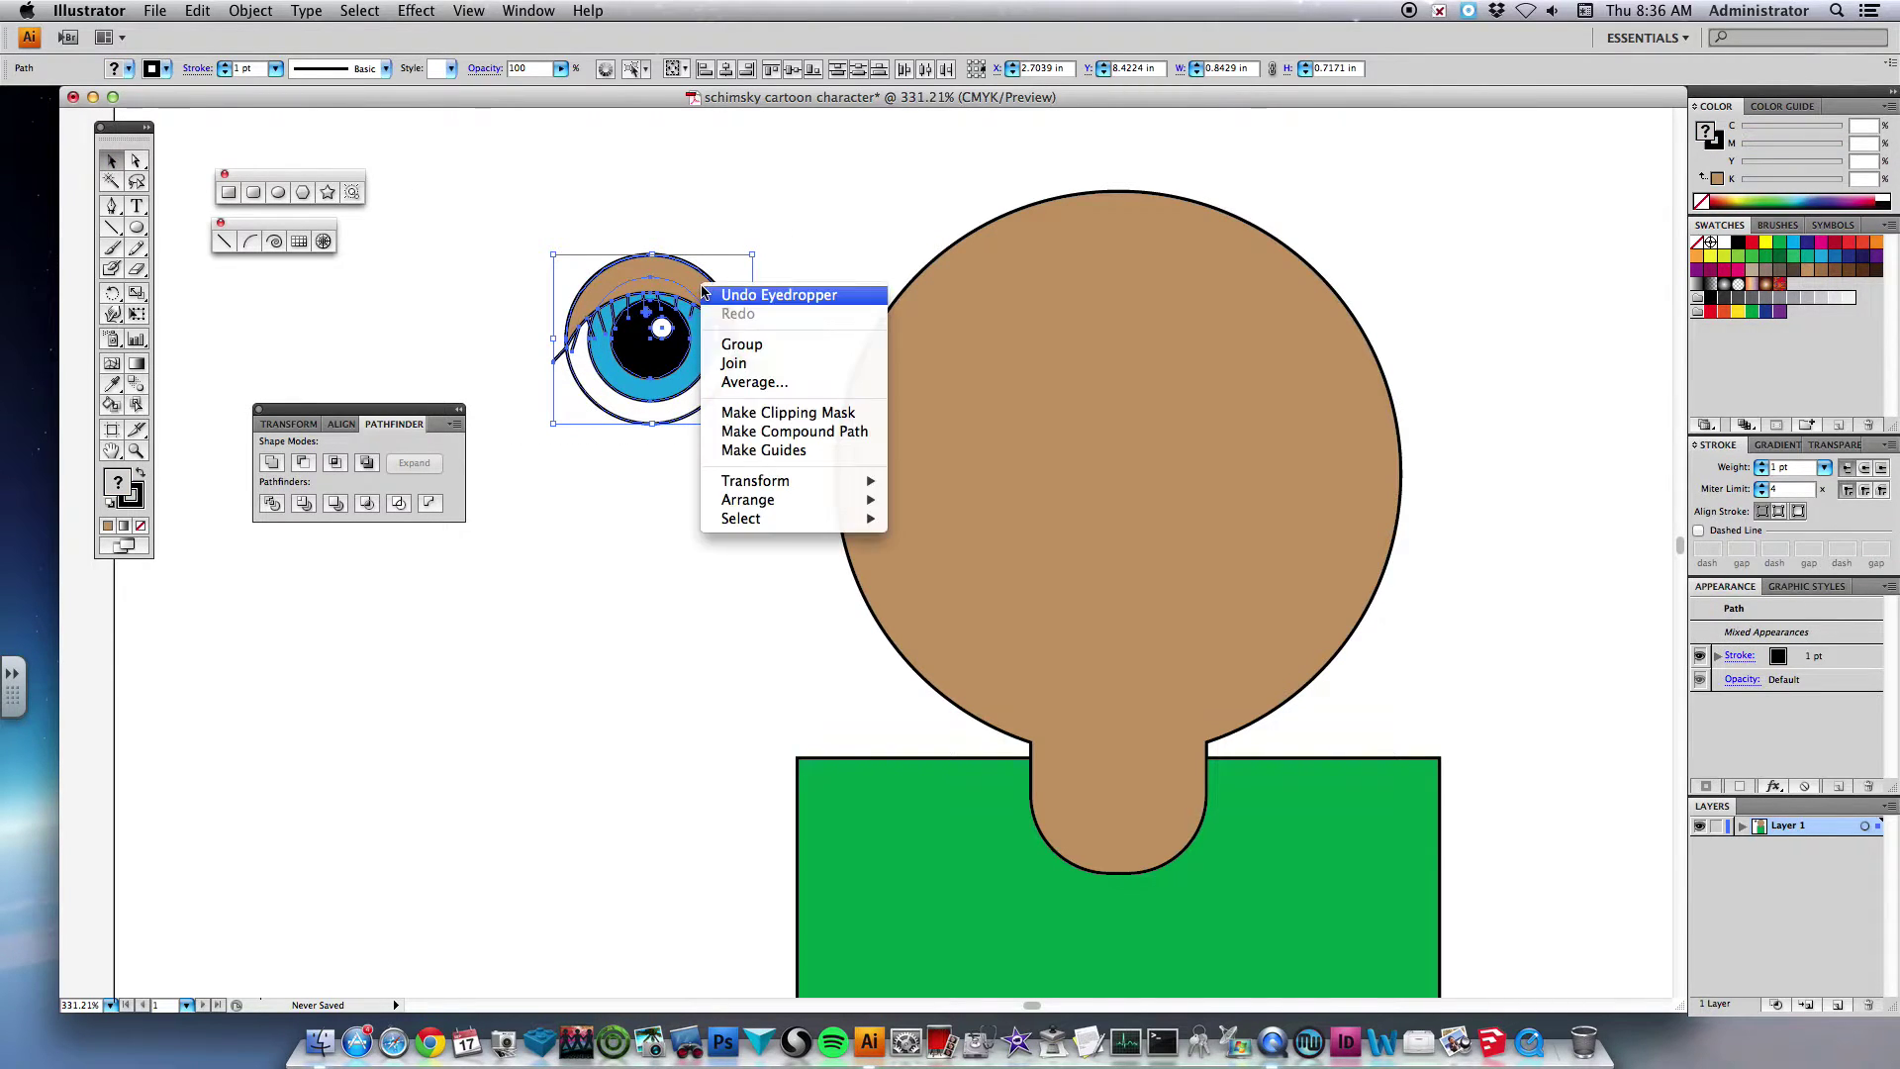
{"action": "left_click", "coordinate": [751, 346]}
- Place the eye group on the upper left of the face and a duplicate beside it on the right
{"action": "left_click_drag", "start_coordinate": [695, 294], "coordinate": [1037, 312]}
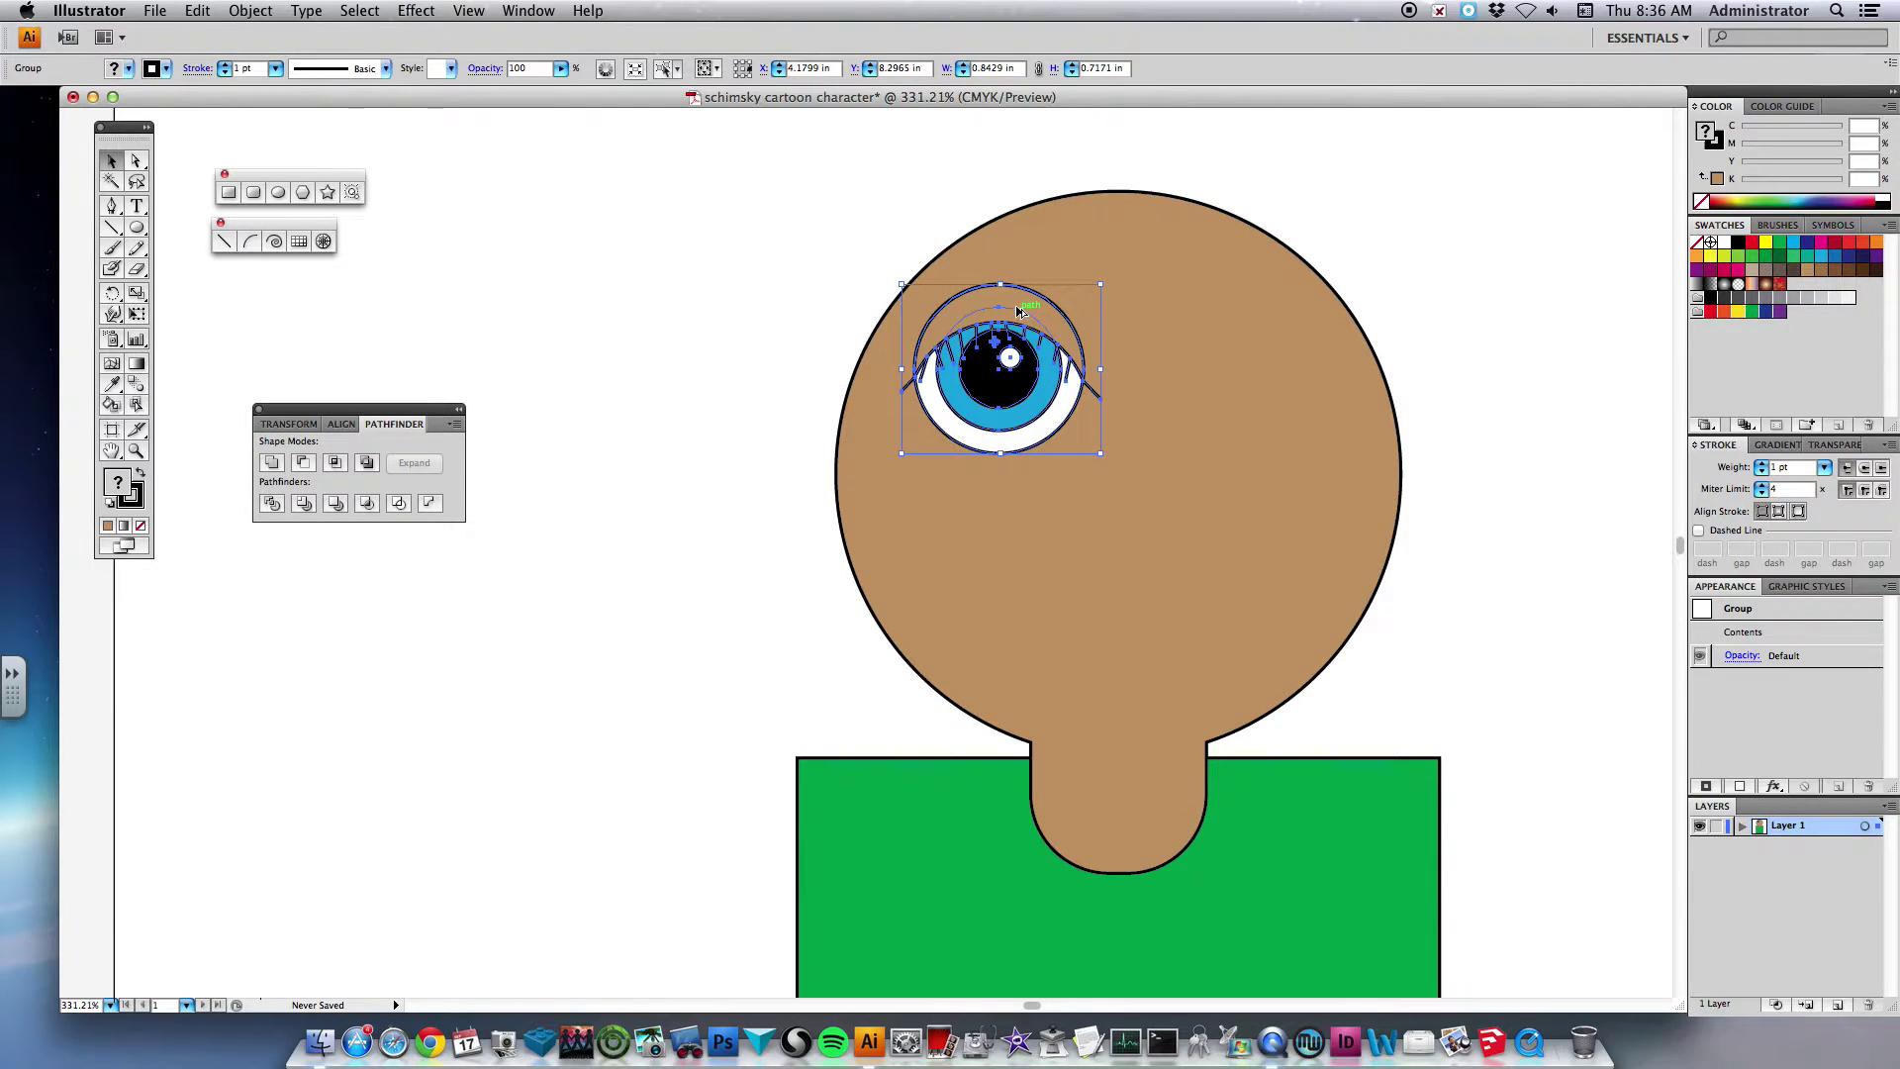
{"action": "left_click_drag", "start_coordinate": [1006, 297], "coordinate": [1247, 317]}
{"action": "left_click", "coordinate": [1472, 281]}
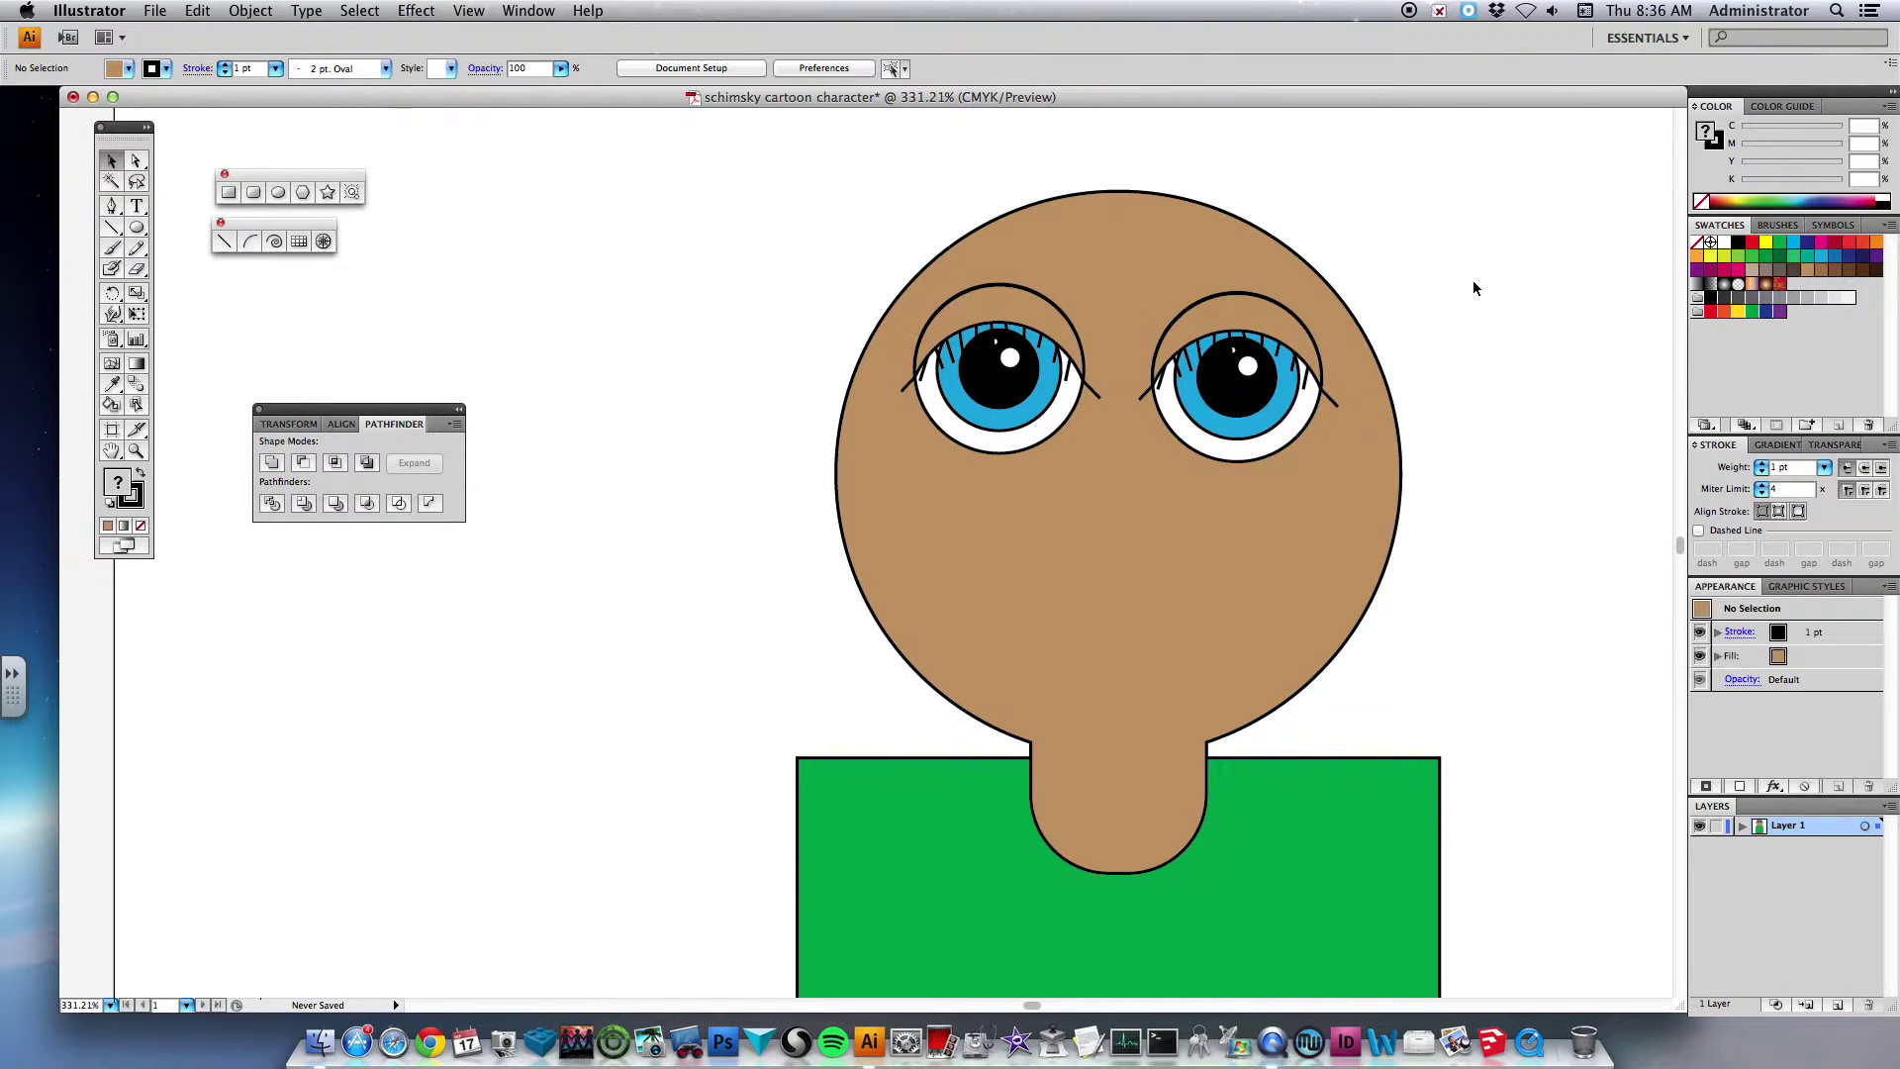
- Draw a rounded rectangle mouth about 1.37 in wide and 0.36 in high on the lower face
{"action": "left_click", "coordinate": [256, 193]}
{"action": "left_click_drag", "start_coordinate": [969, 582], "coordinate": [1285, 668]}
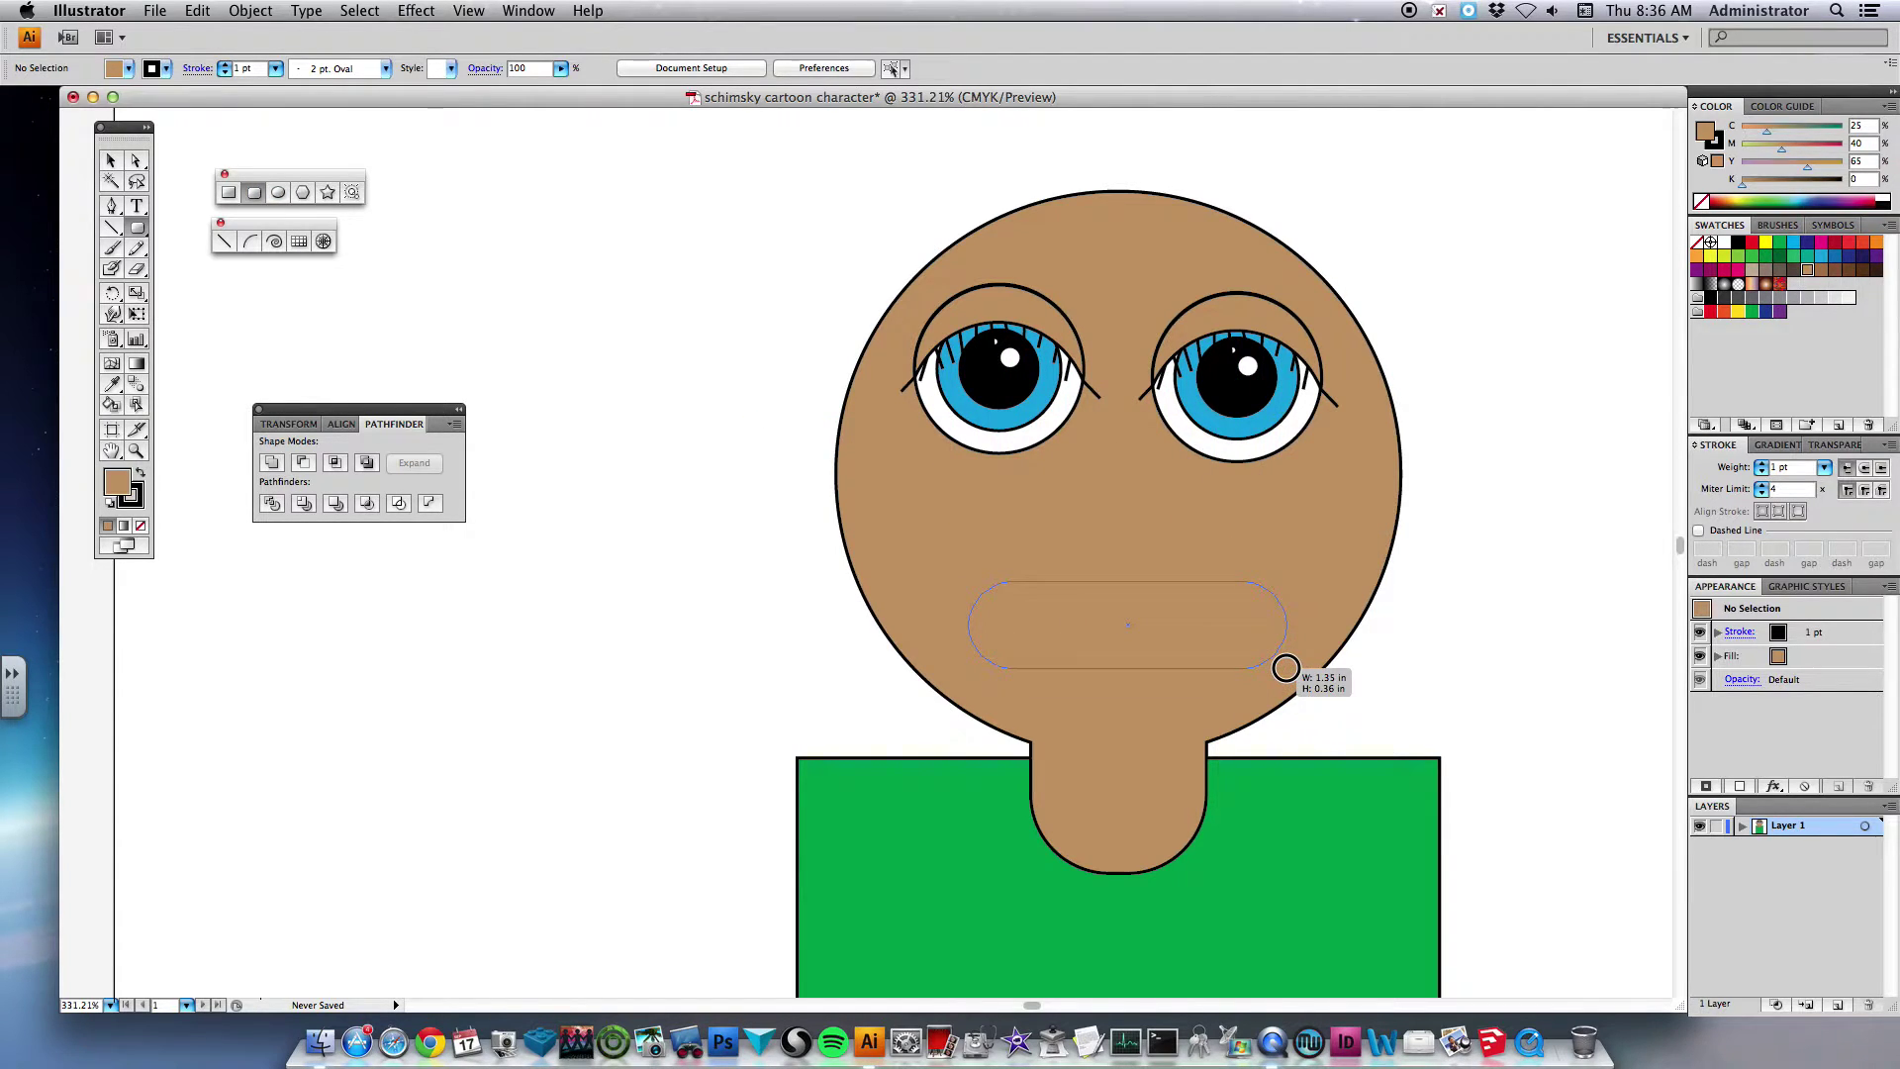
{"action": "left_click_drag", "start_coordinate": [1285, 668], "coordinate": [1290, 665]}
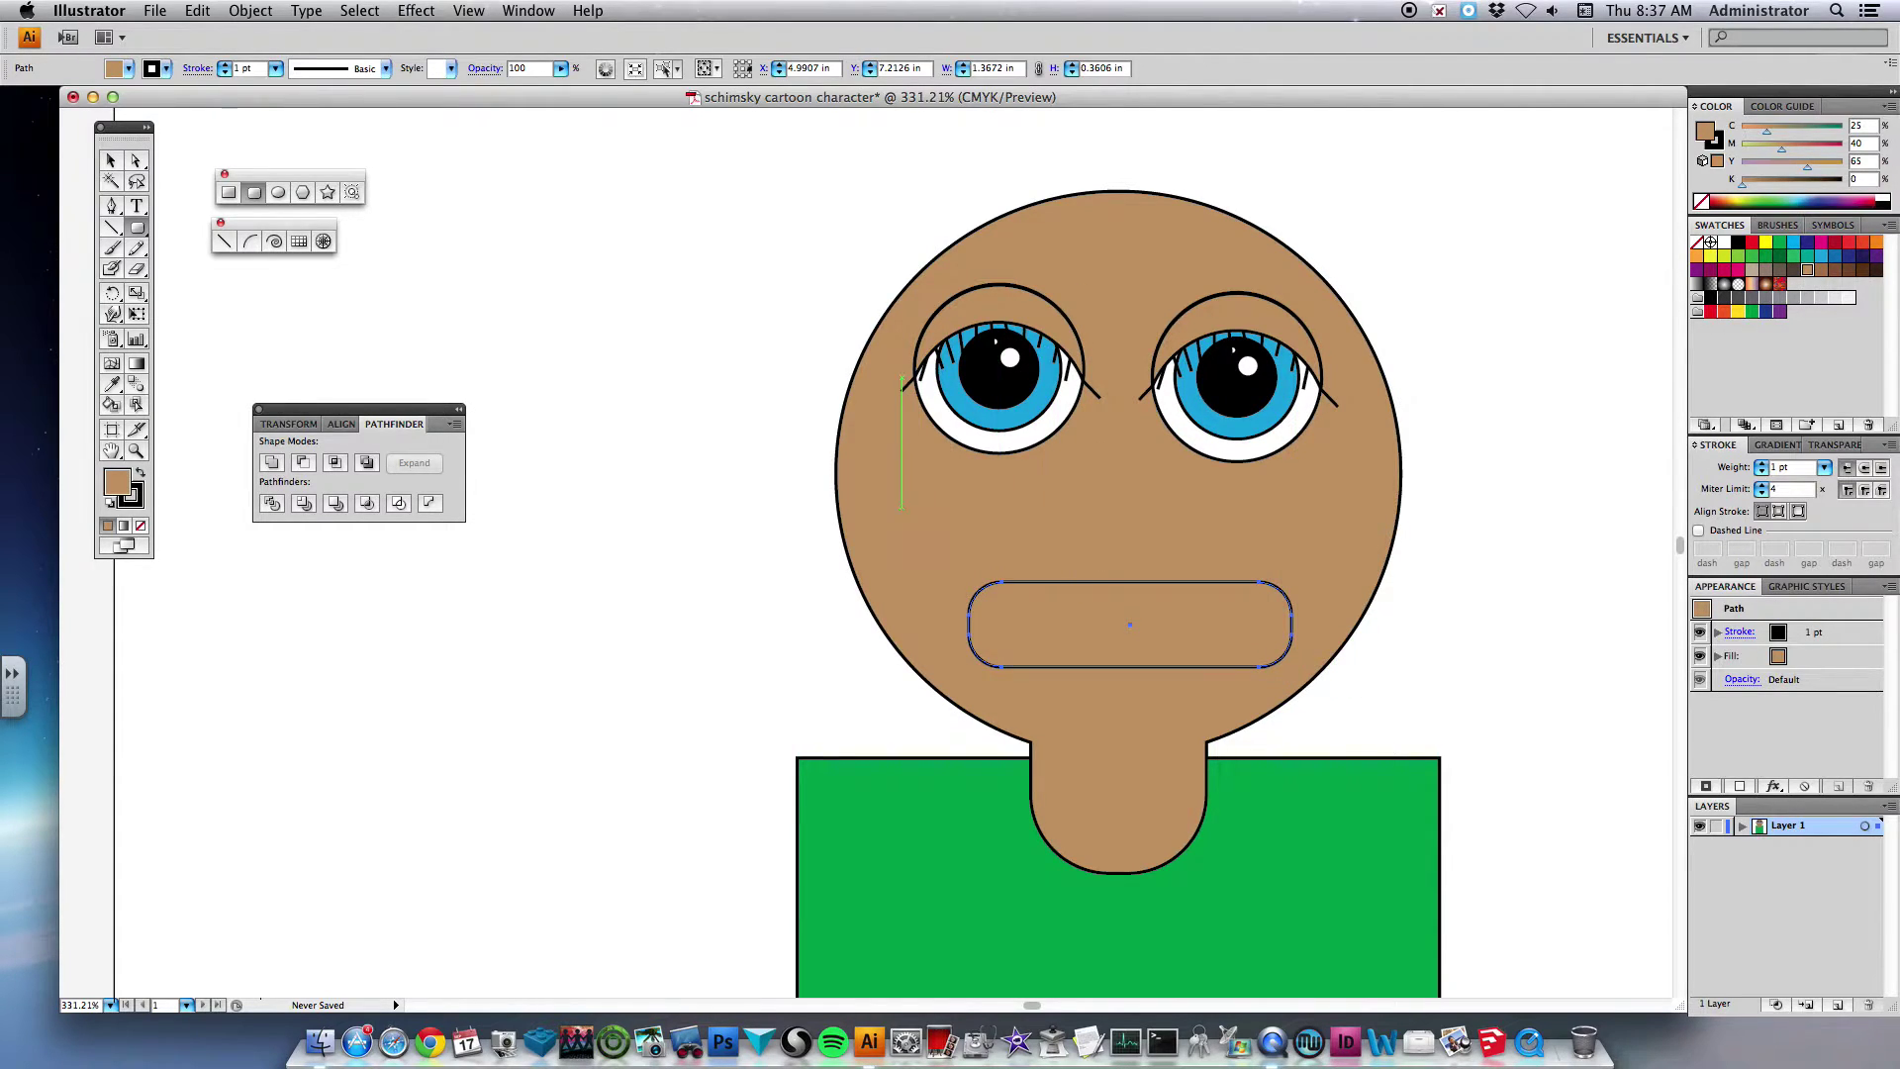
- Fill the mouth with the dark maroon colour #511018 and deselect it
{"action": "left_click", "coordinate": [127, 72]}
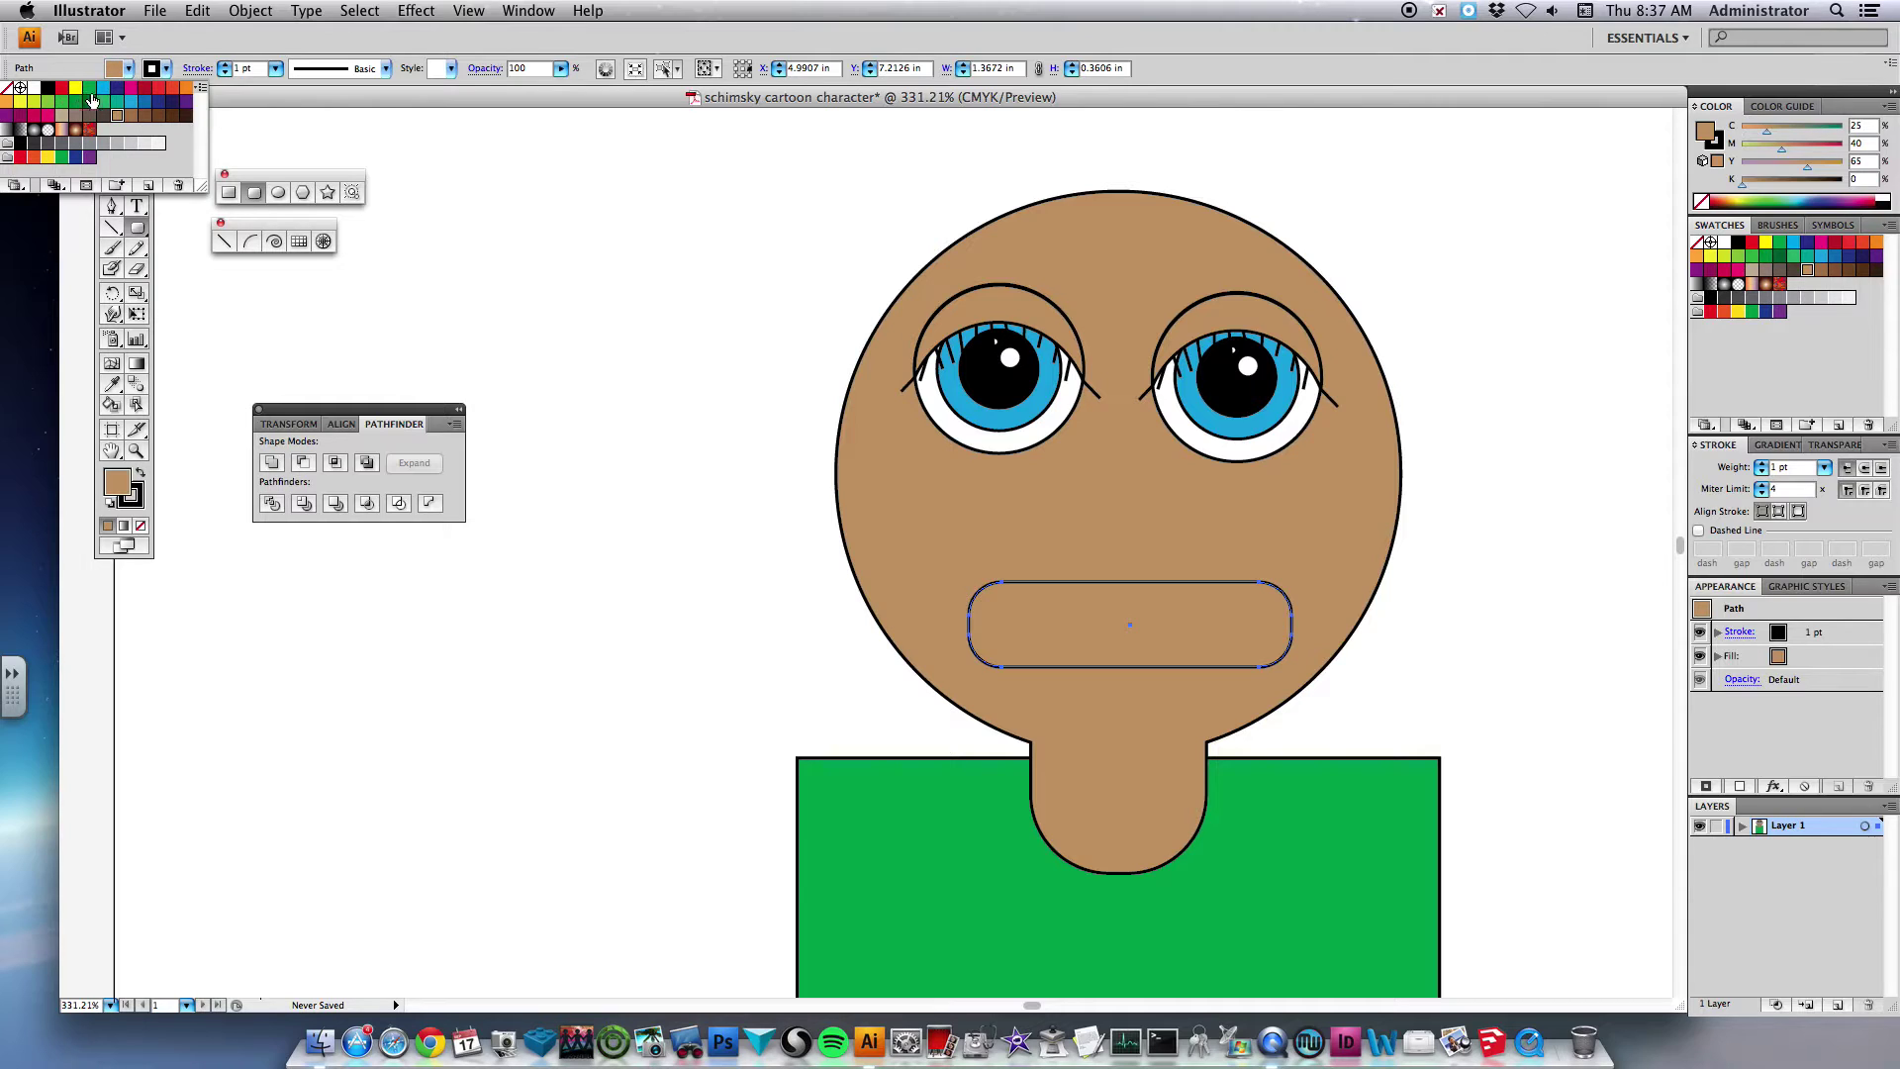
{"action": "left_click", "coordinate": [145, 90]}
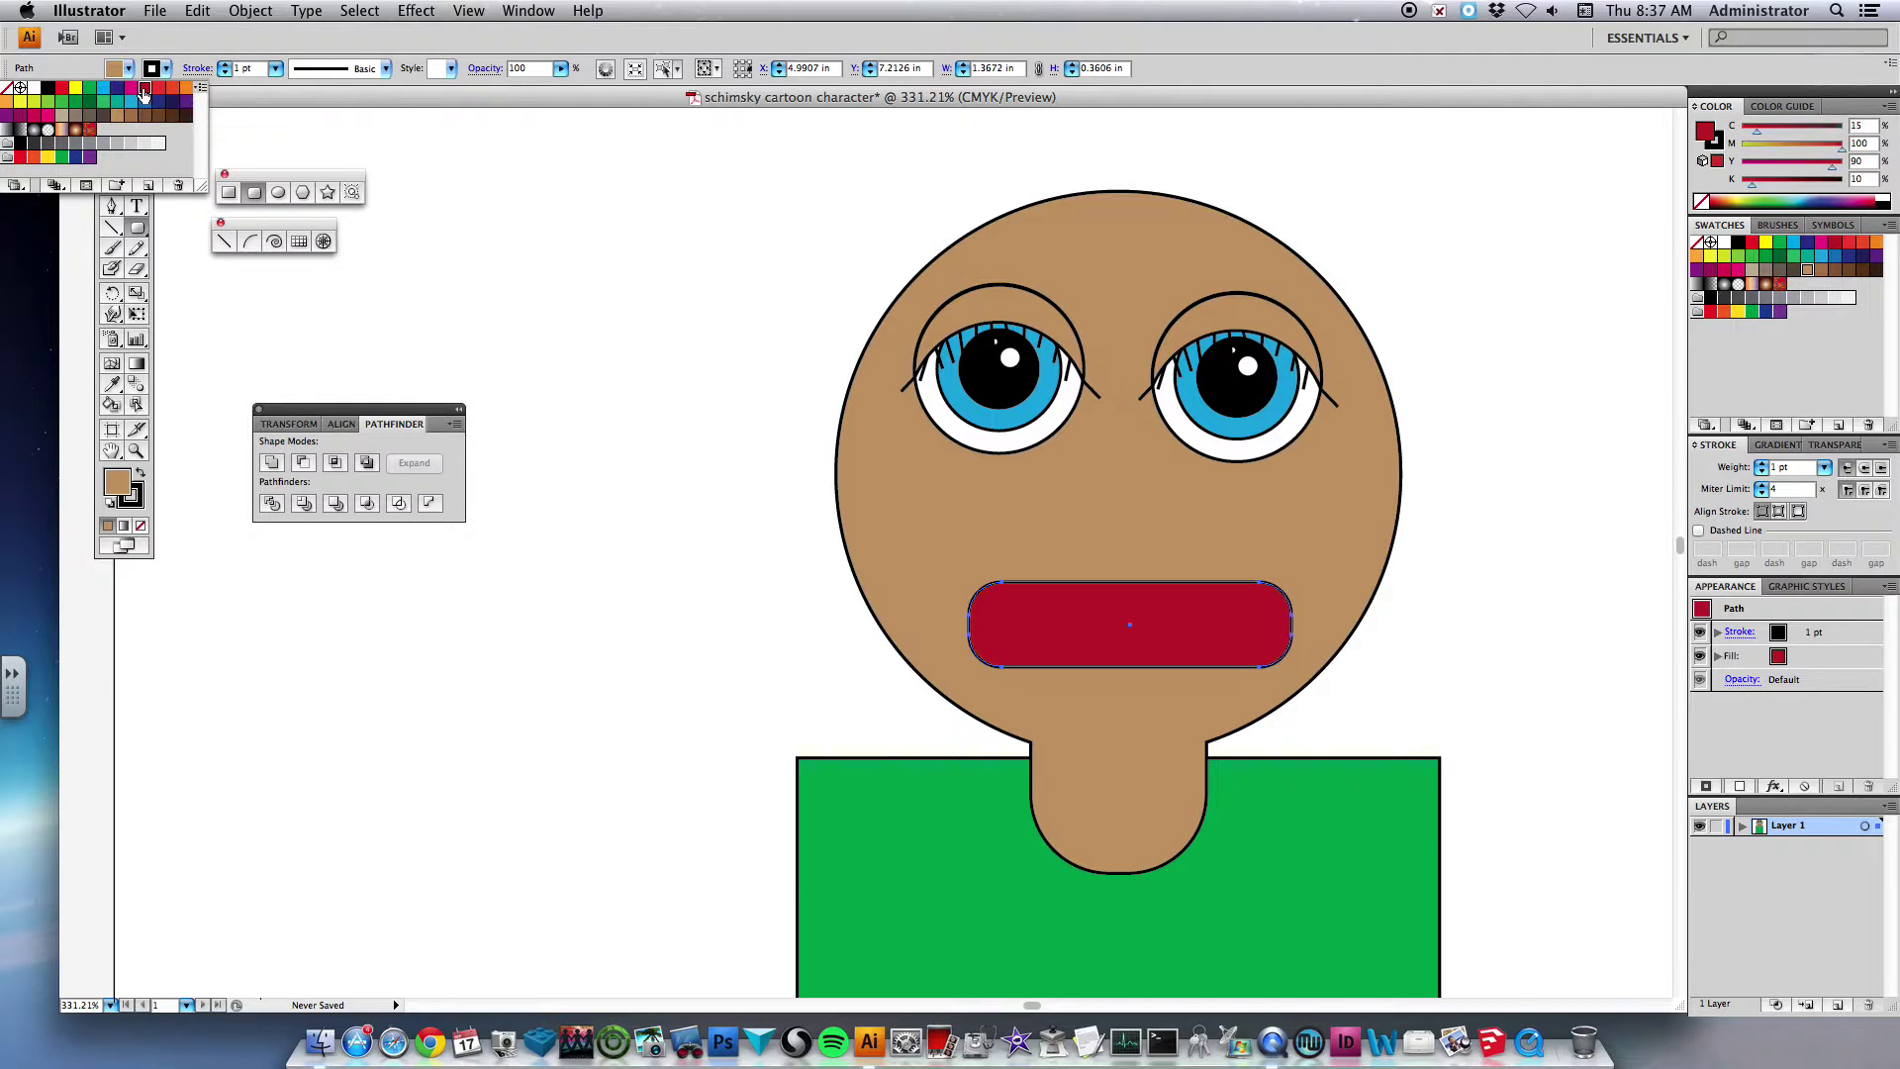
{"action": "double_click", "coordinate": [120, 482]}
{"action": "left_click", "coordinate": [887, 467]}
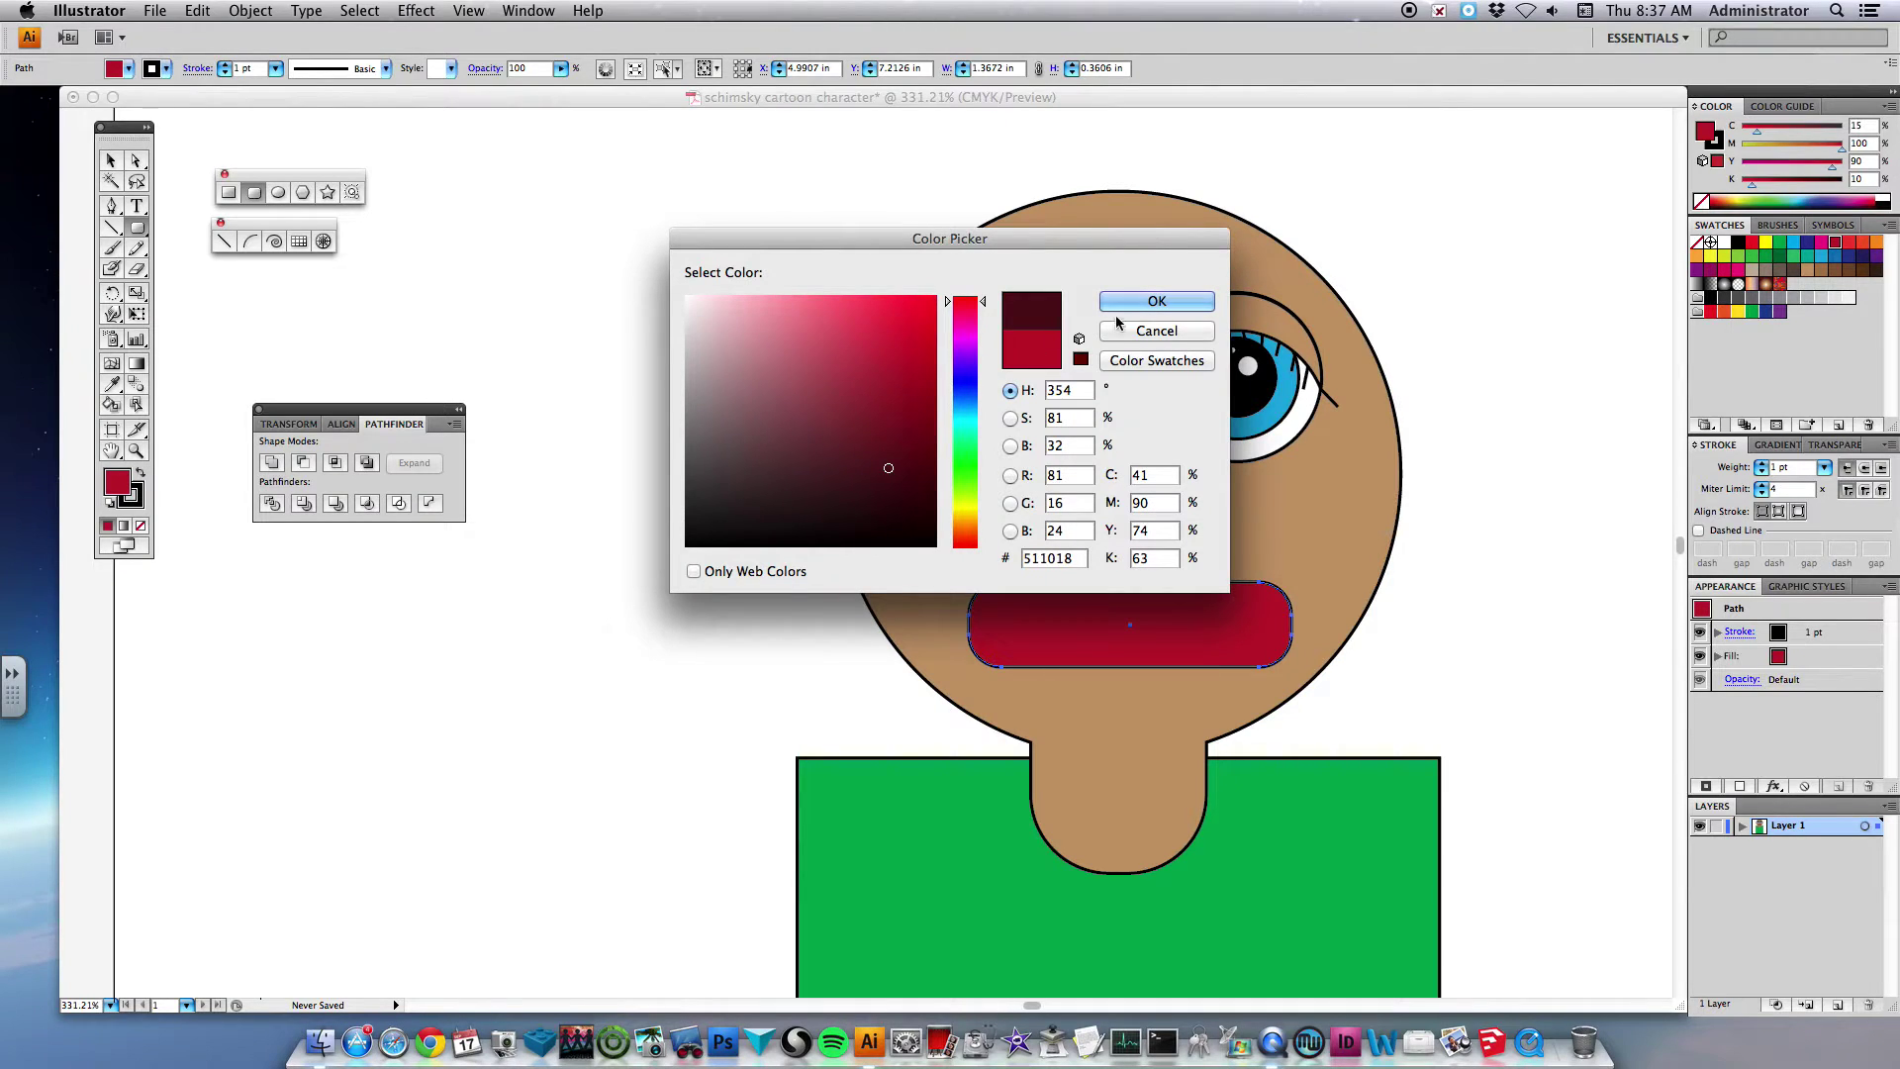
{"action": "left_click", "coordinate": [1121, 301]}
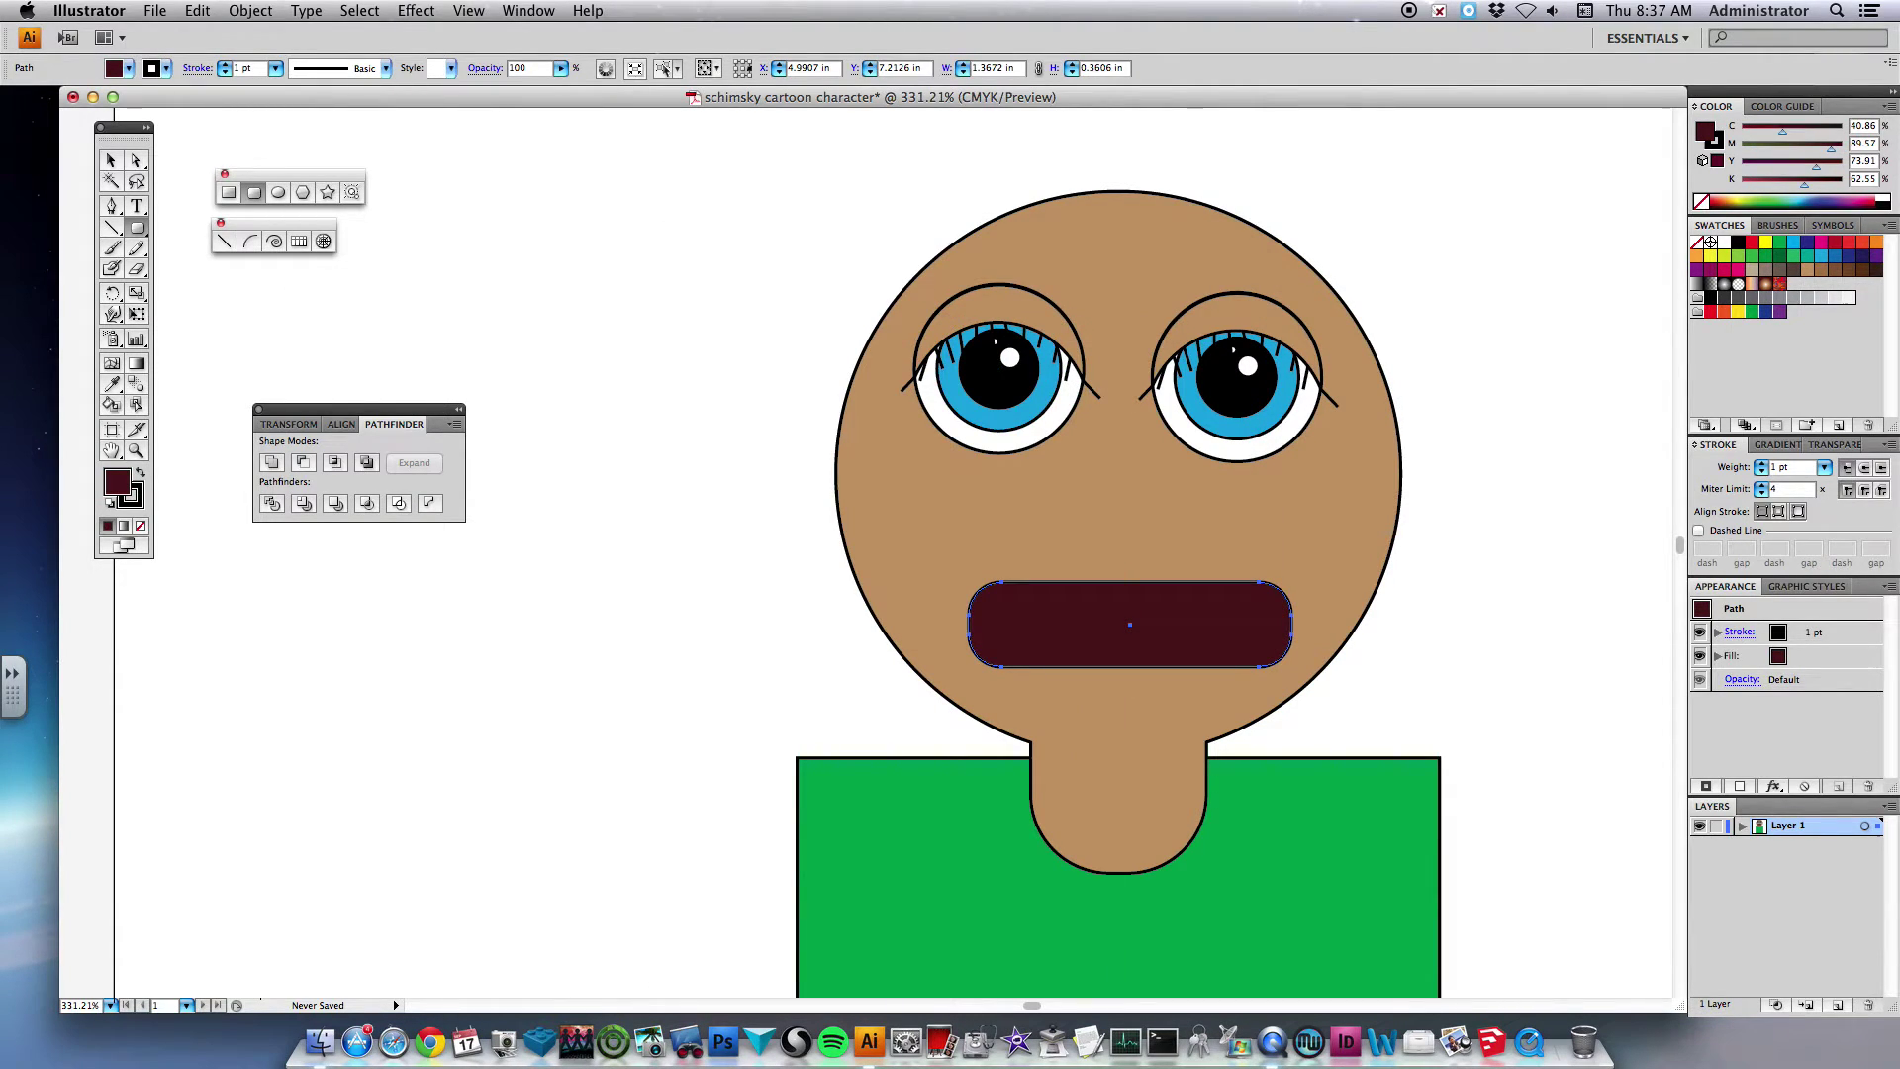
{"action": "left_click", "coordinate": [611, 278]}
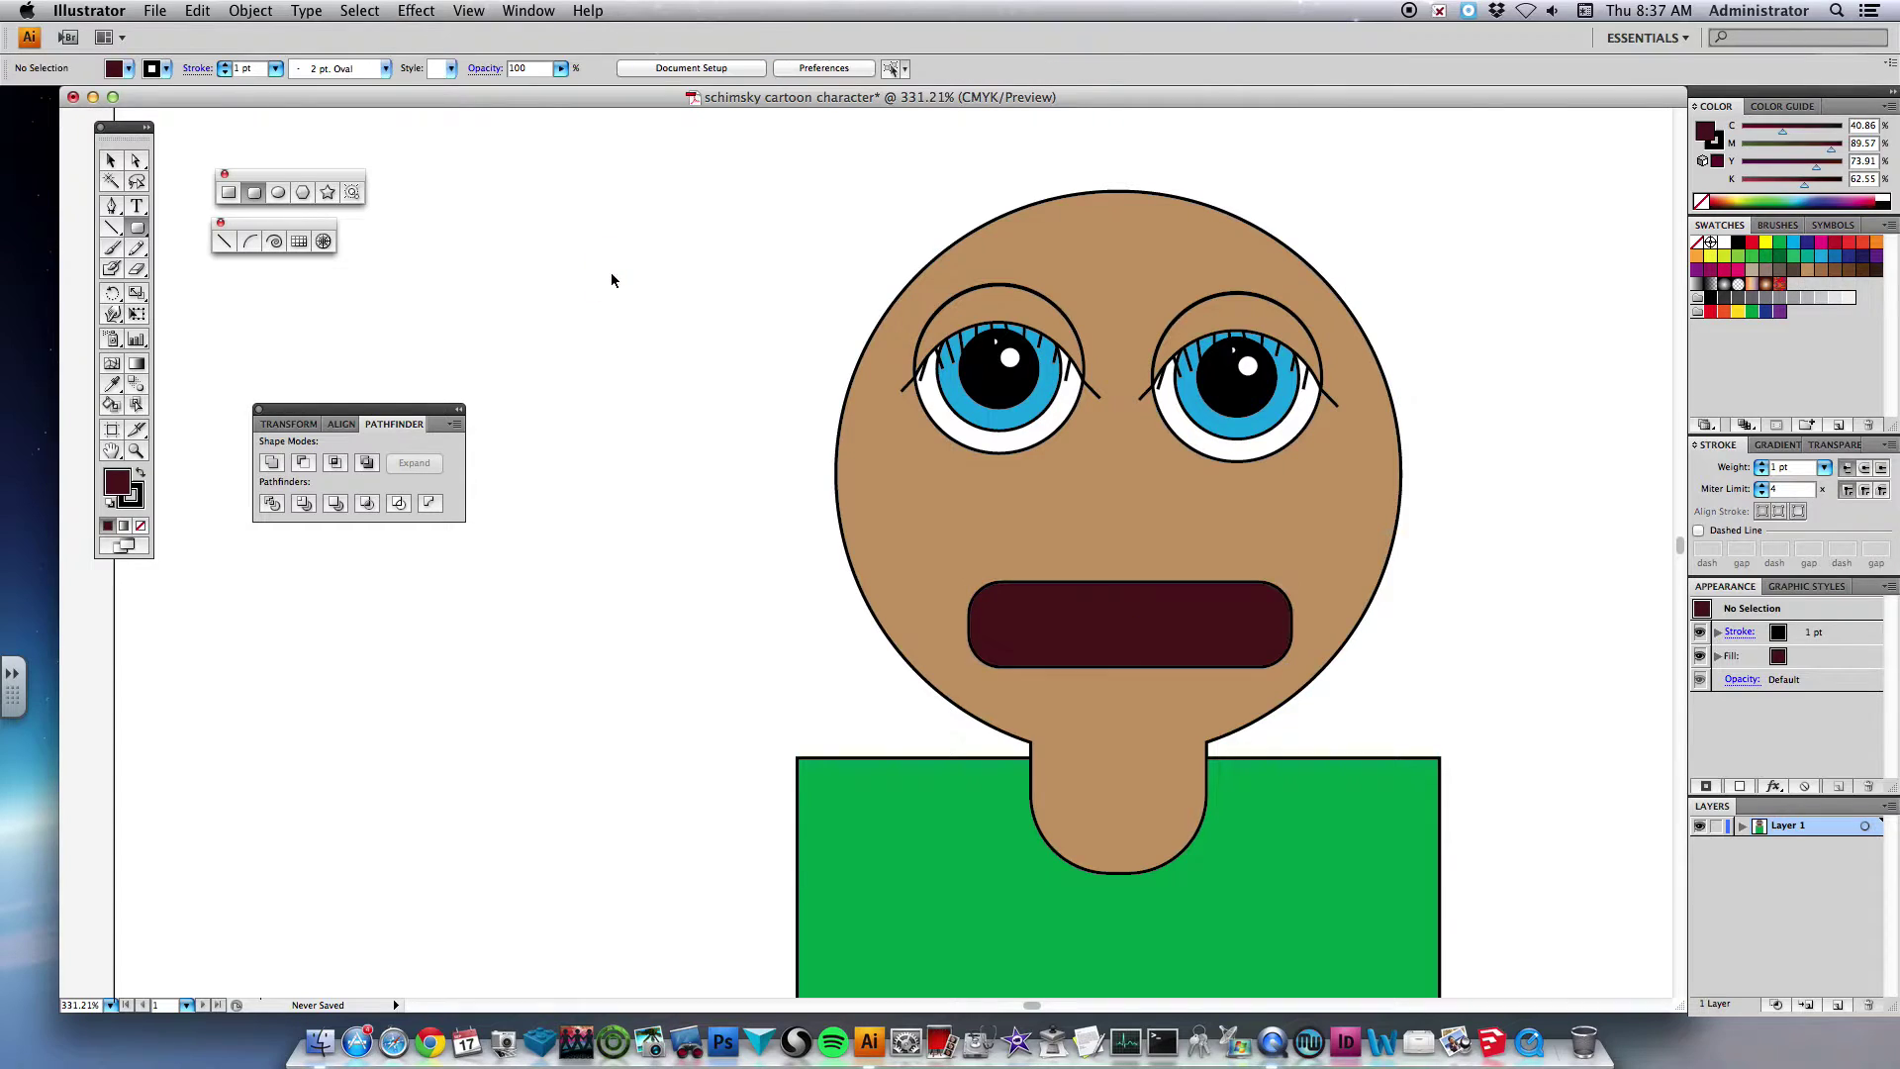
- Set the Rectangular Grid tool to 2 horizontal and 5 vertical dividers, with white as the fill colour
{"action": "left_click", "coordinate": [297, 243]}
{"action": "left_click", "coordinate": [128, 69]}
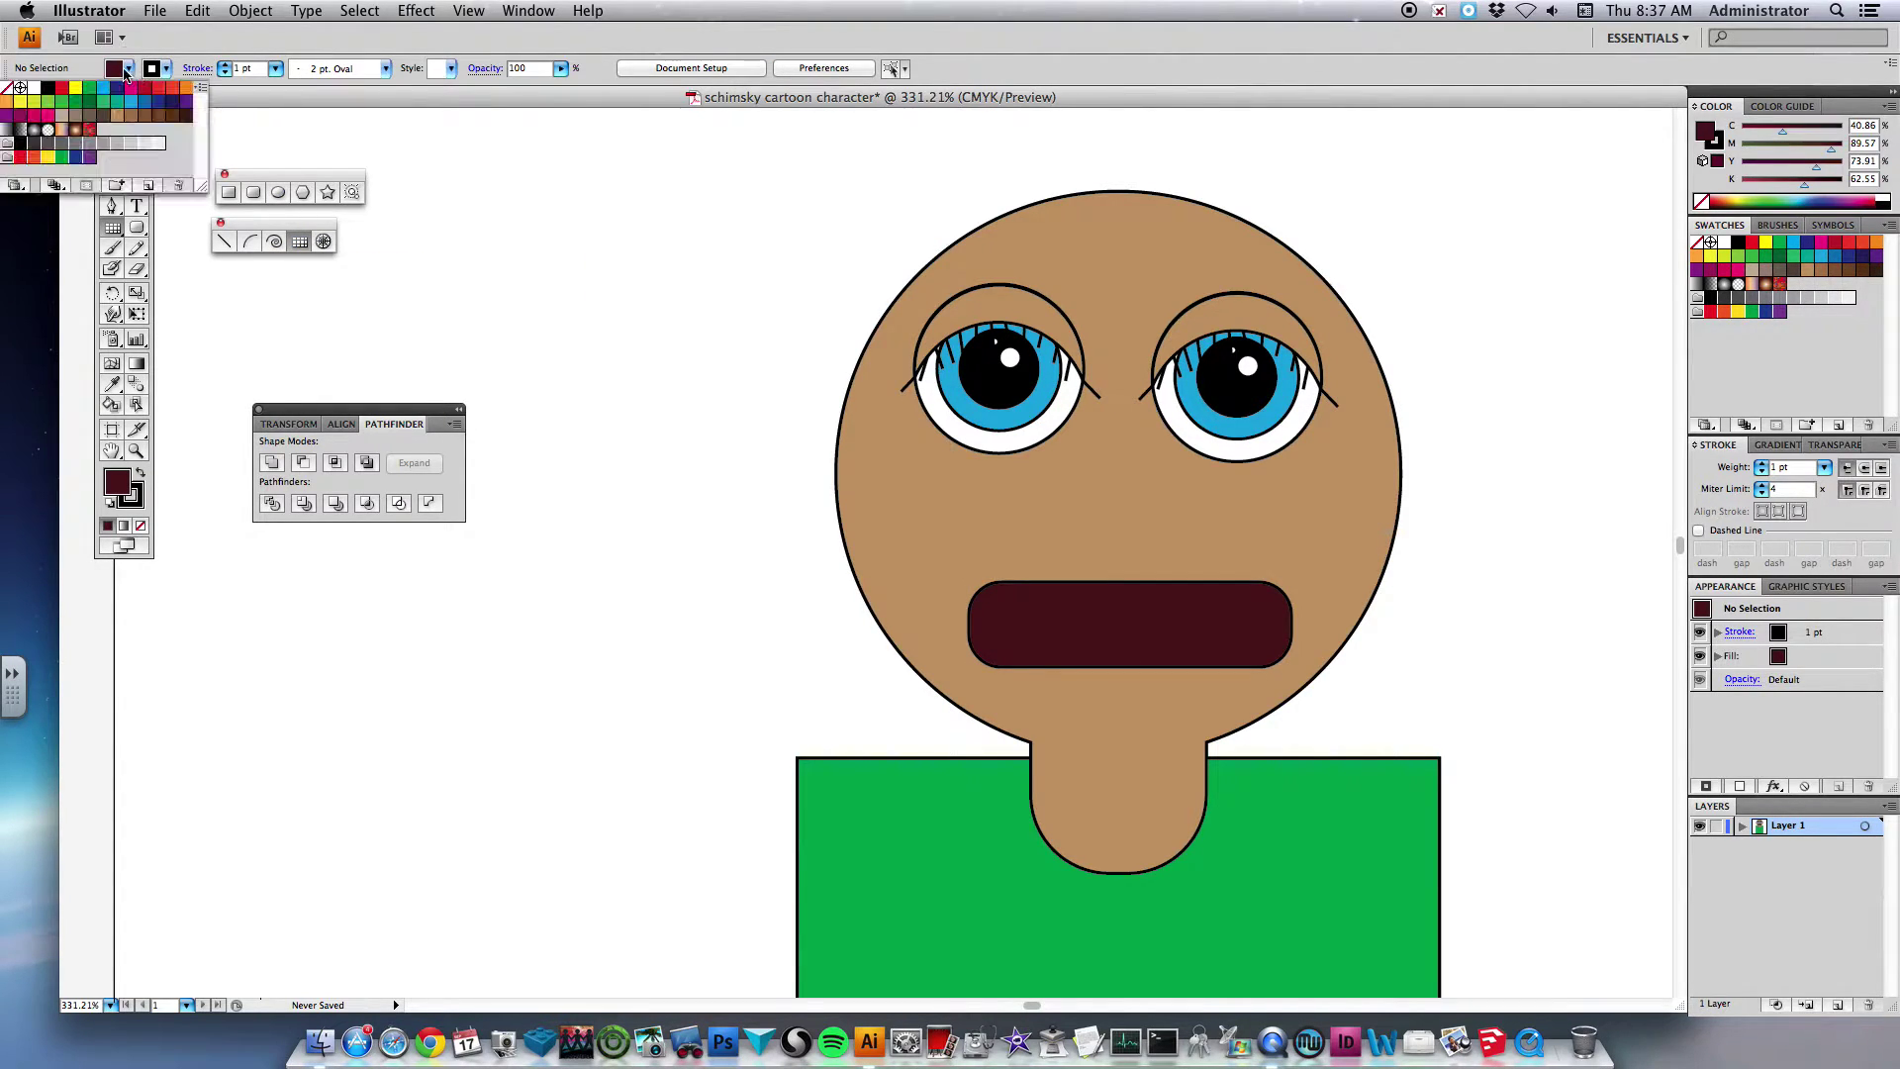
{"action": "left_click", "coordinate": [33, 90]}
{"action": "left_click", "coordinate": [303, 244]}
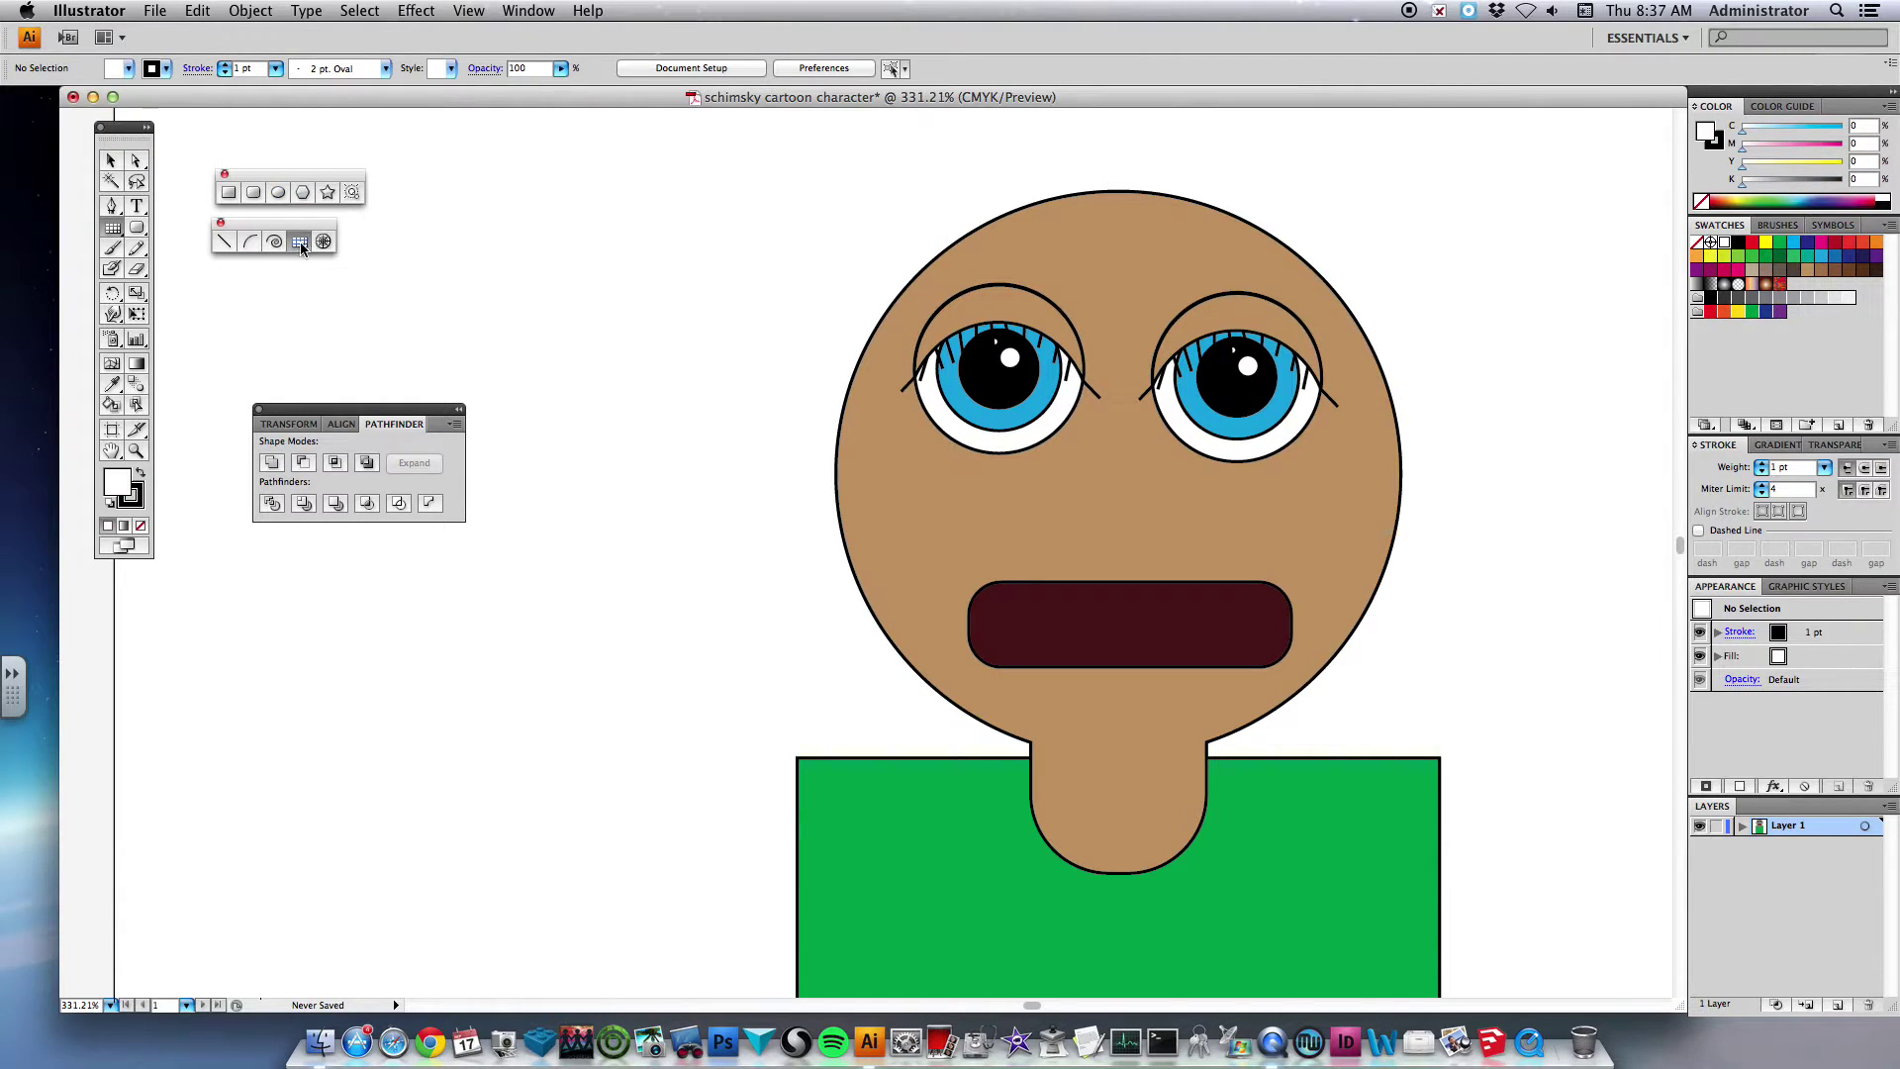
{"action": "double_click", "coordinate": [301, 244]}
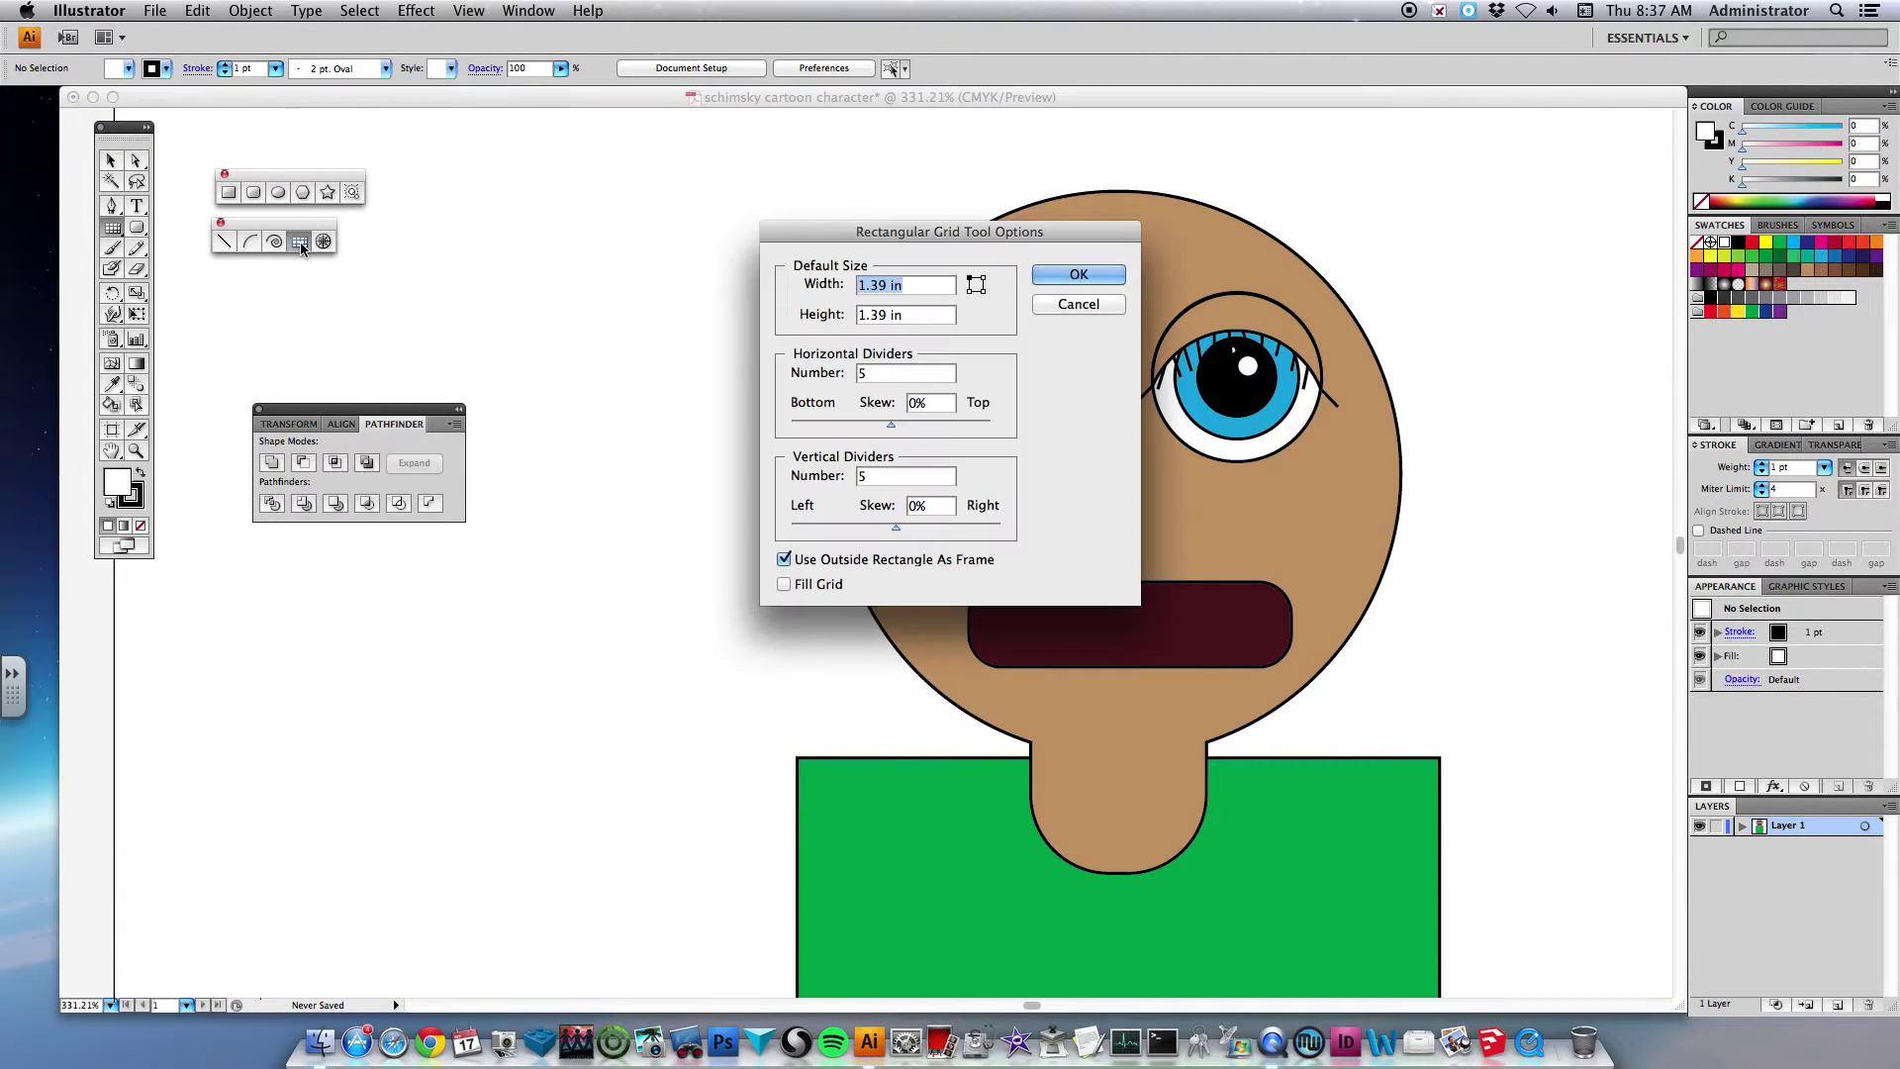
{"action": "double_click", "coordinate": [861, 373]}
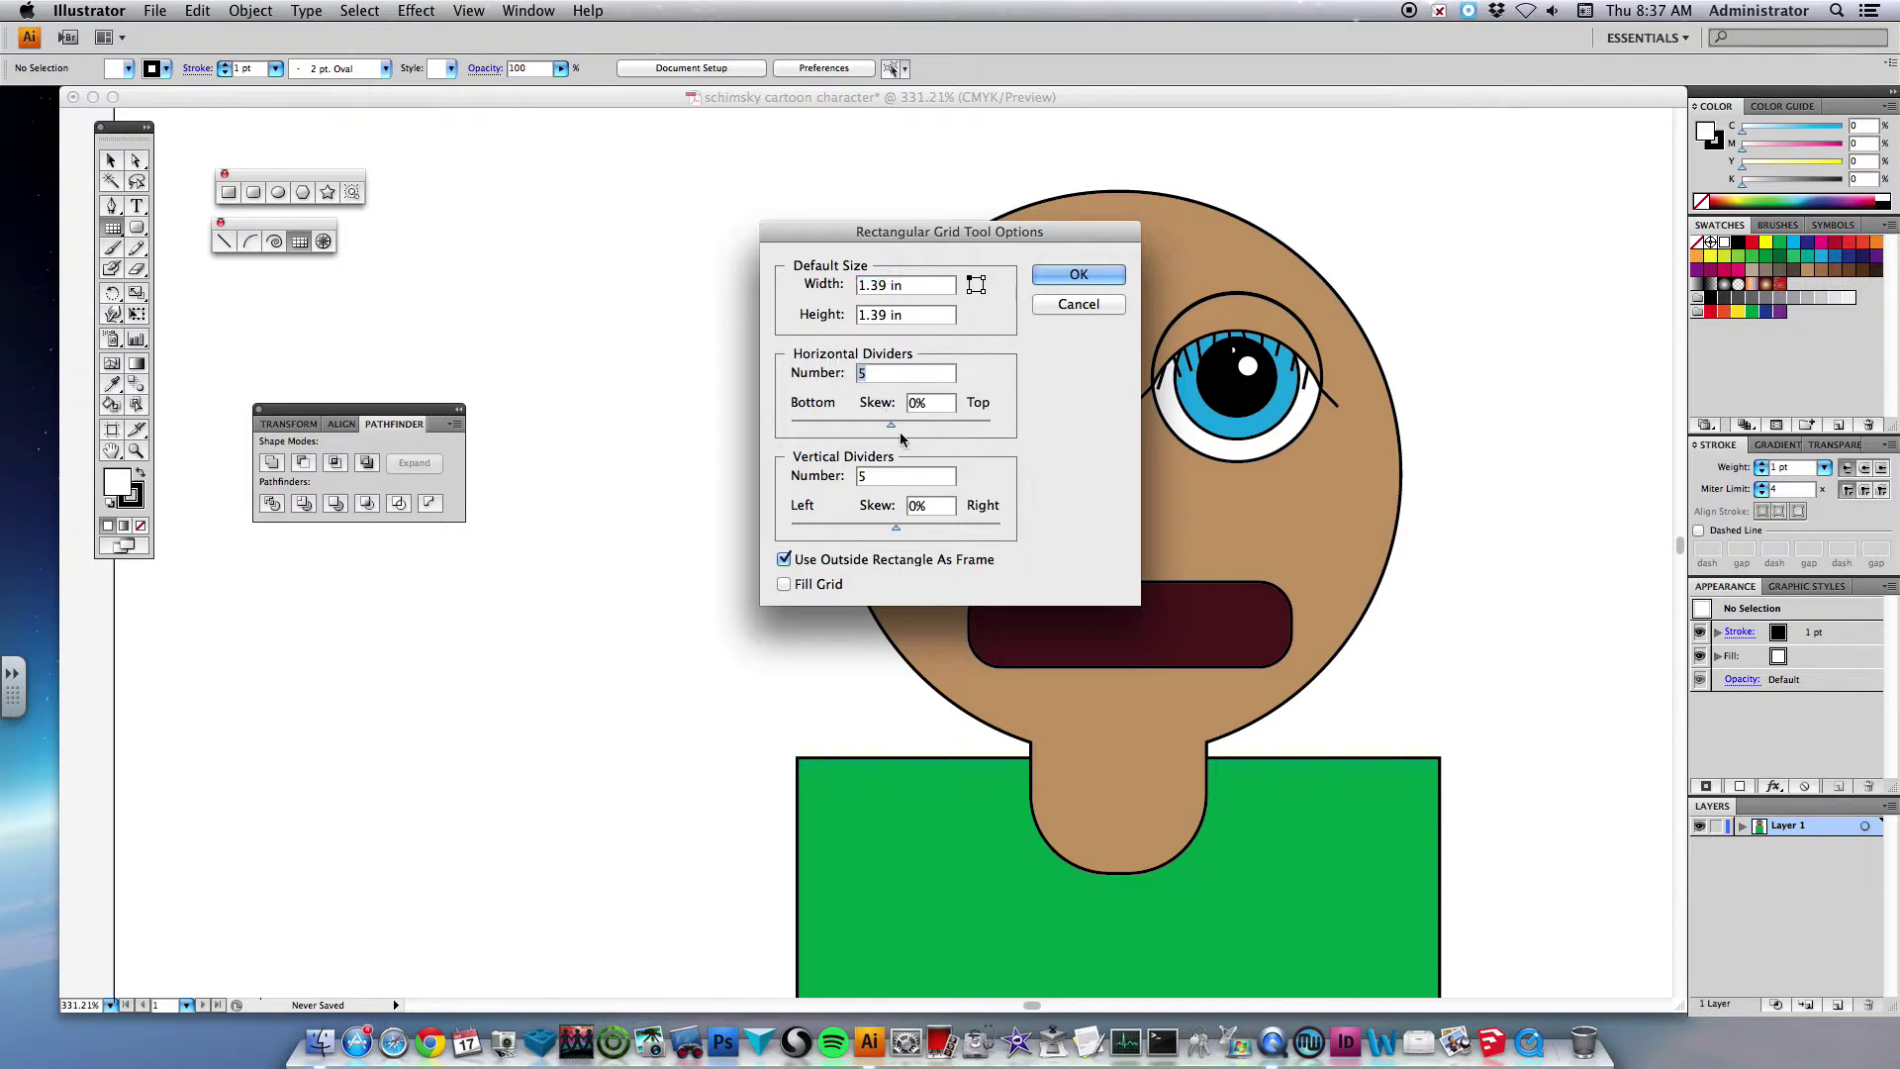
{"action": "double_click", "coordinate": [861, 477]}
{"action": "left_click", "coordinate": [857, 374]}
{"action": "left_click_drag", "start_coordinate": [856, 375], "coordinate": [844, 379]}
{"action": "left_click", "coordinate": [1077, 276]}
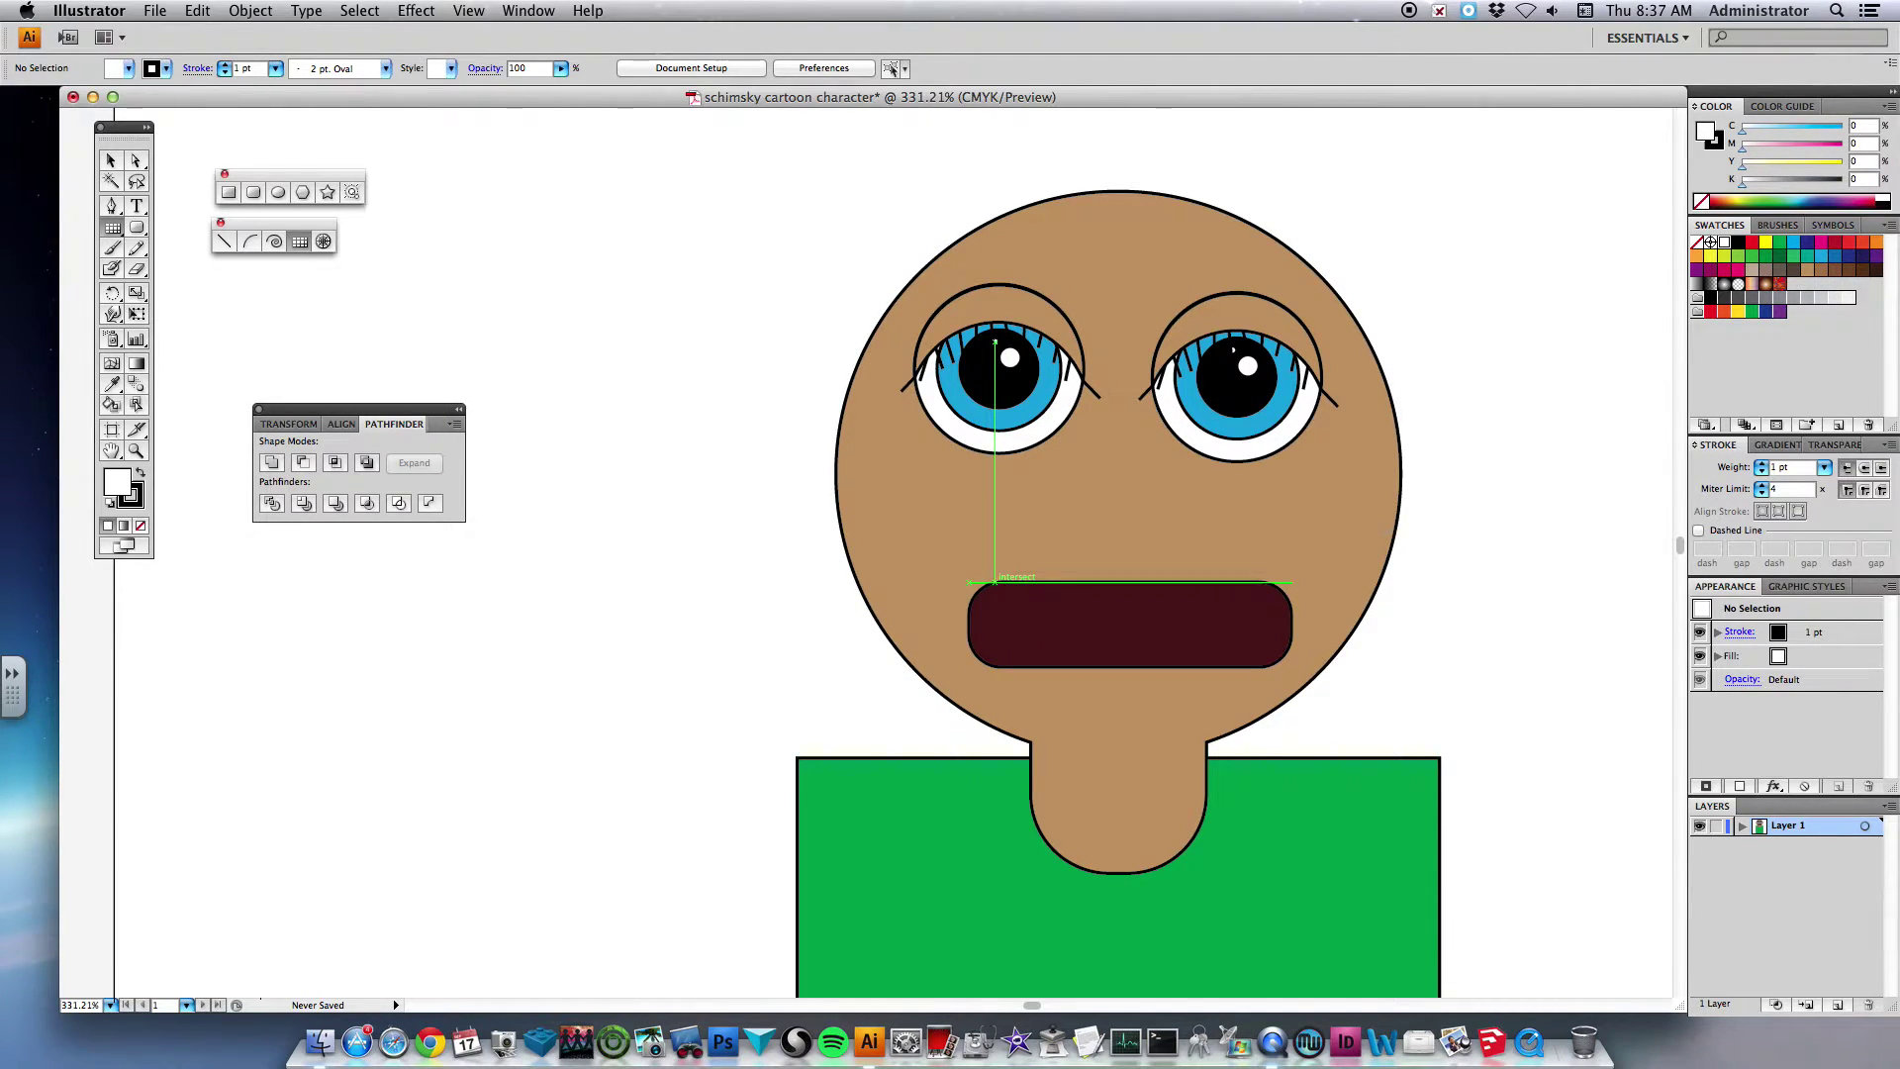
- Draw a teeth grid about 1.12 in by 0.36 in inside the mouth and fill it with white
{"action": "left_click_drag", "start_coordinate": [994, 582], "coordinate": [1259, 665]}
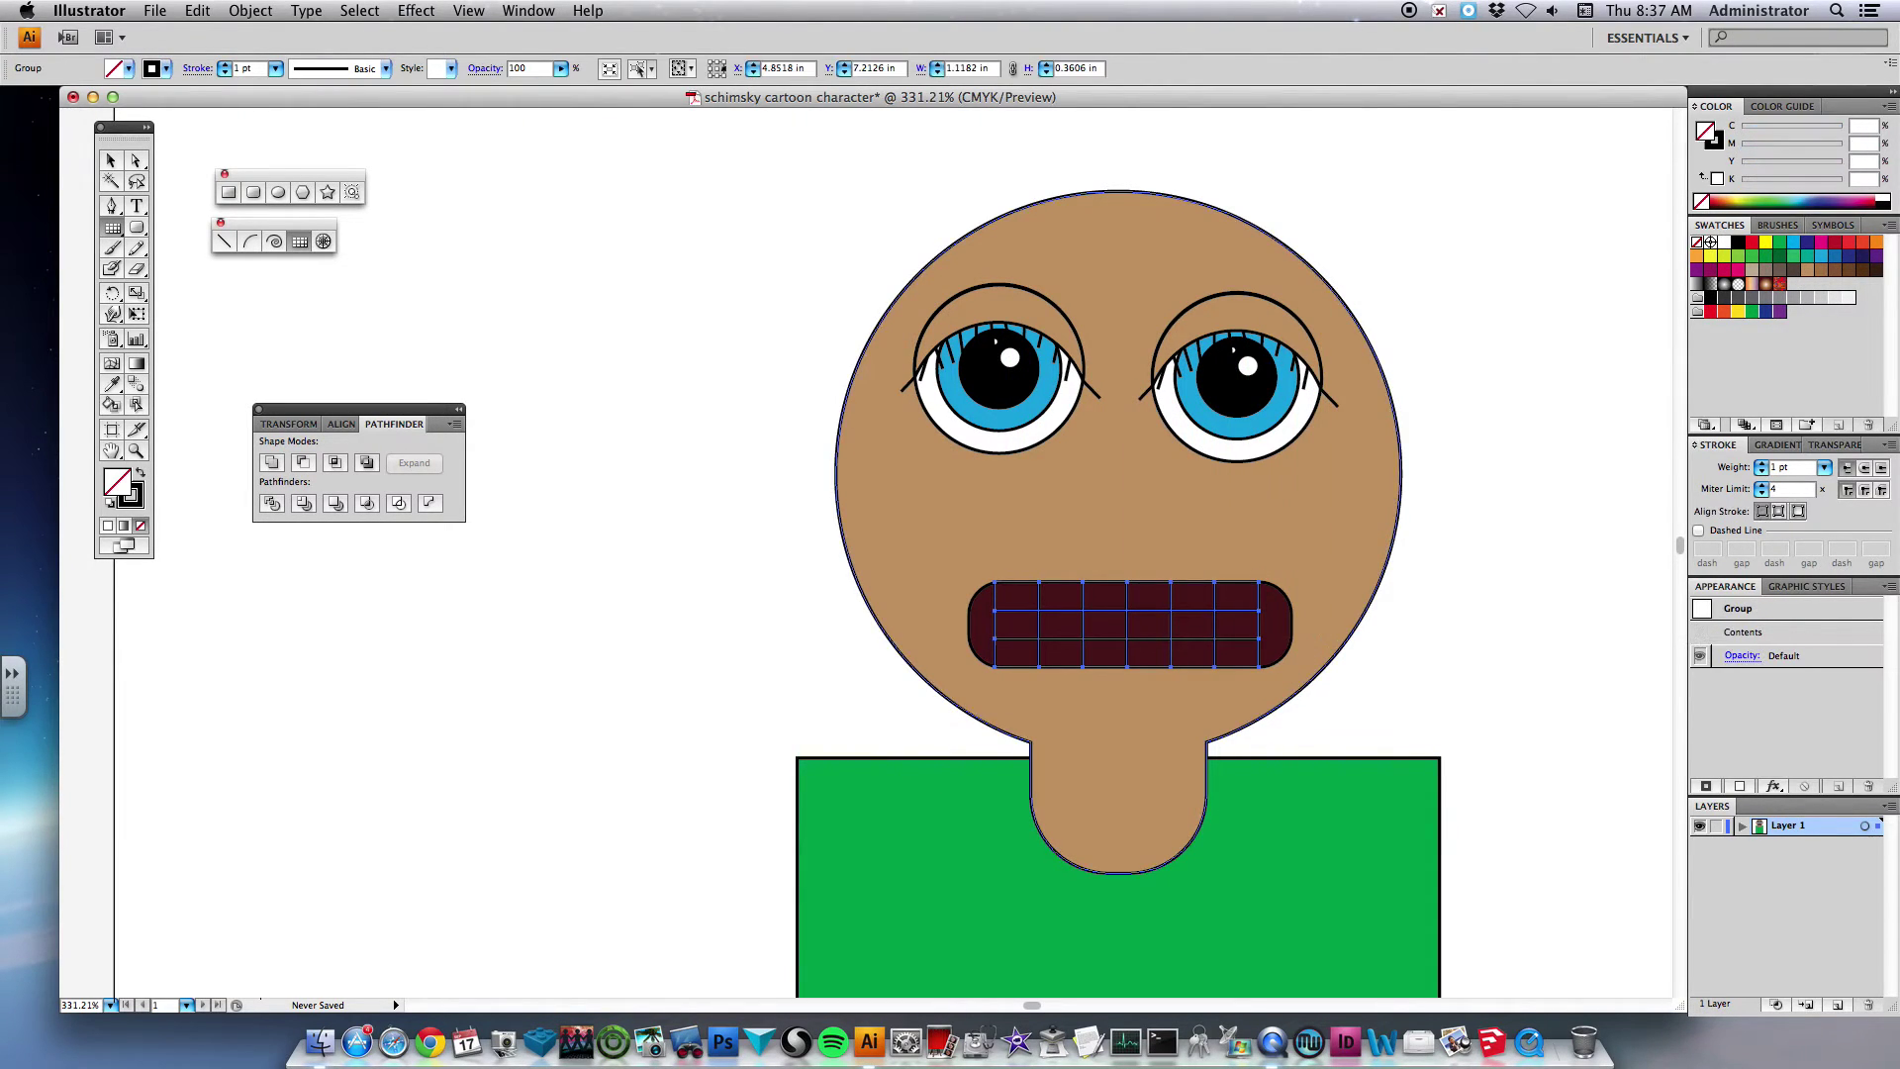
{"action": "left_click", "coordinate": [120, 67]}
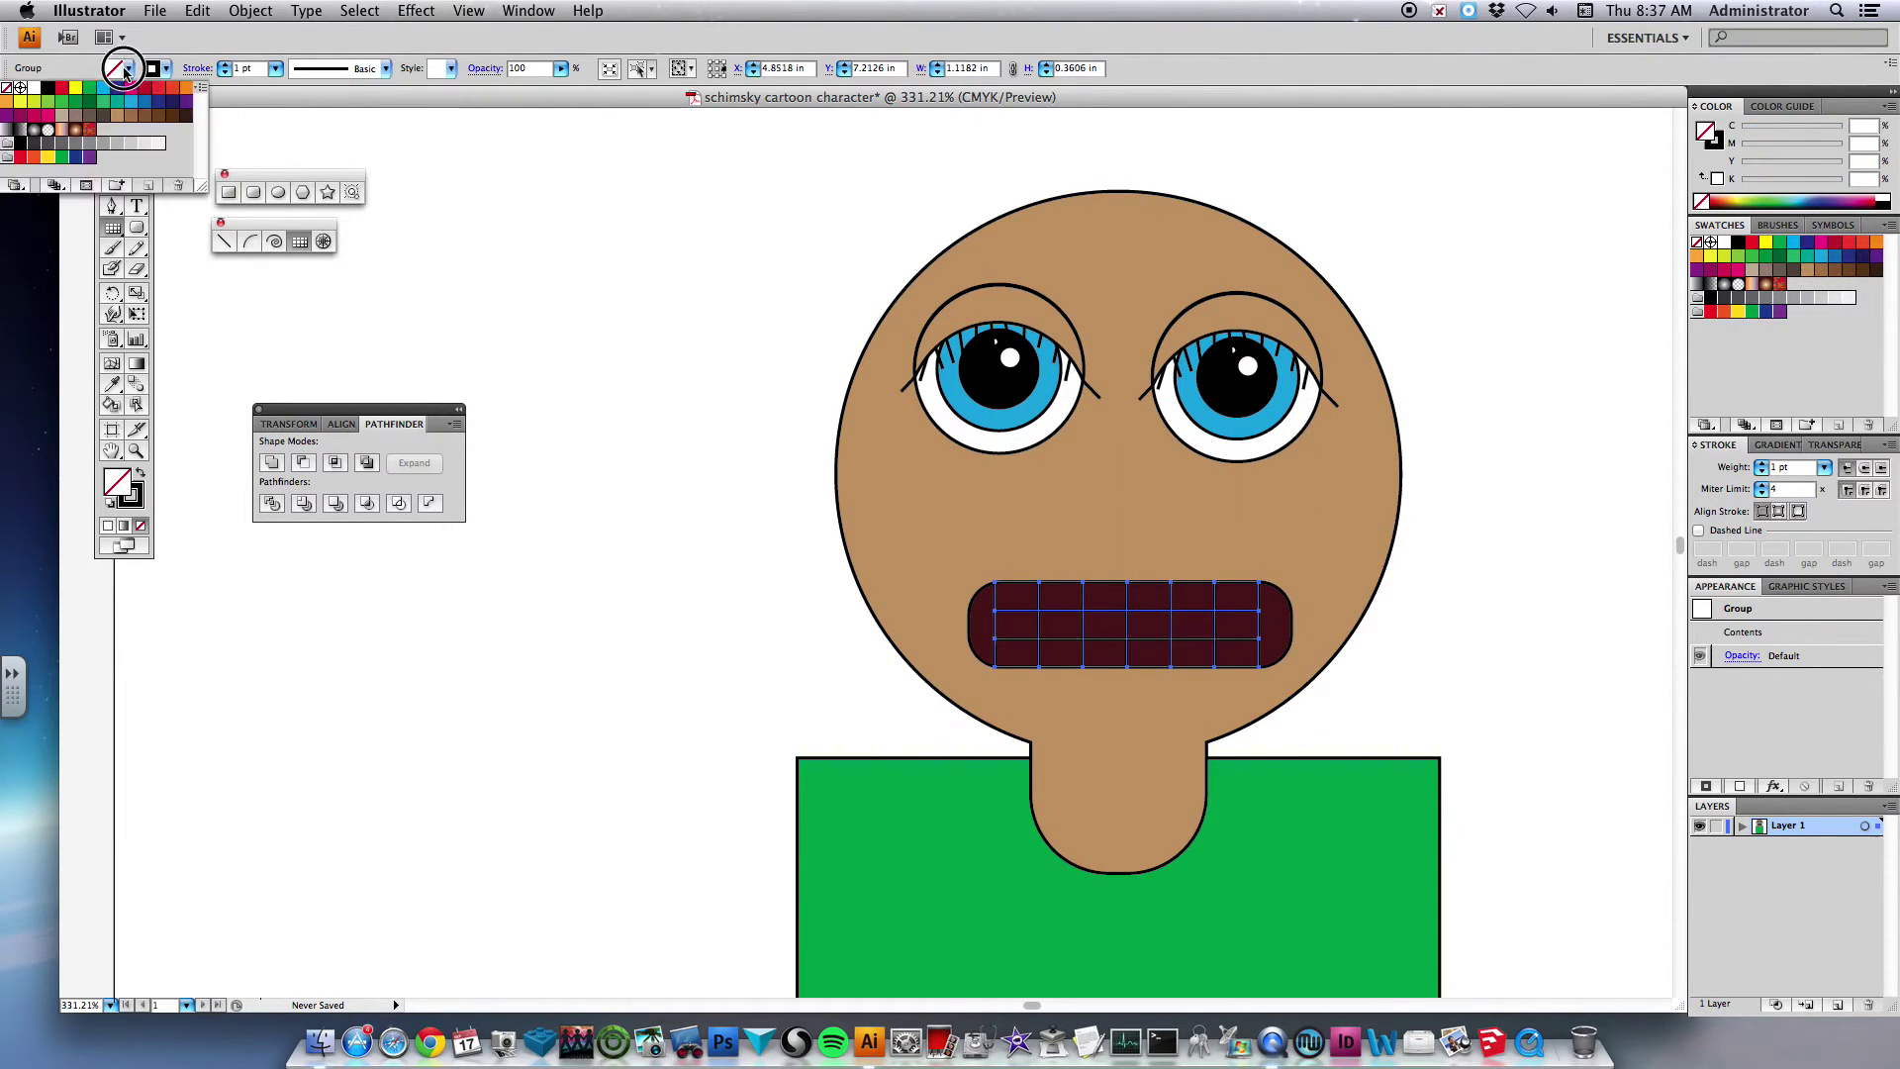
{"action": "left_click", "coordinate": [34, 90]}
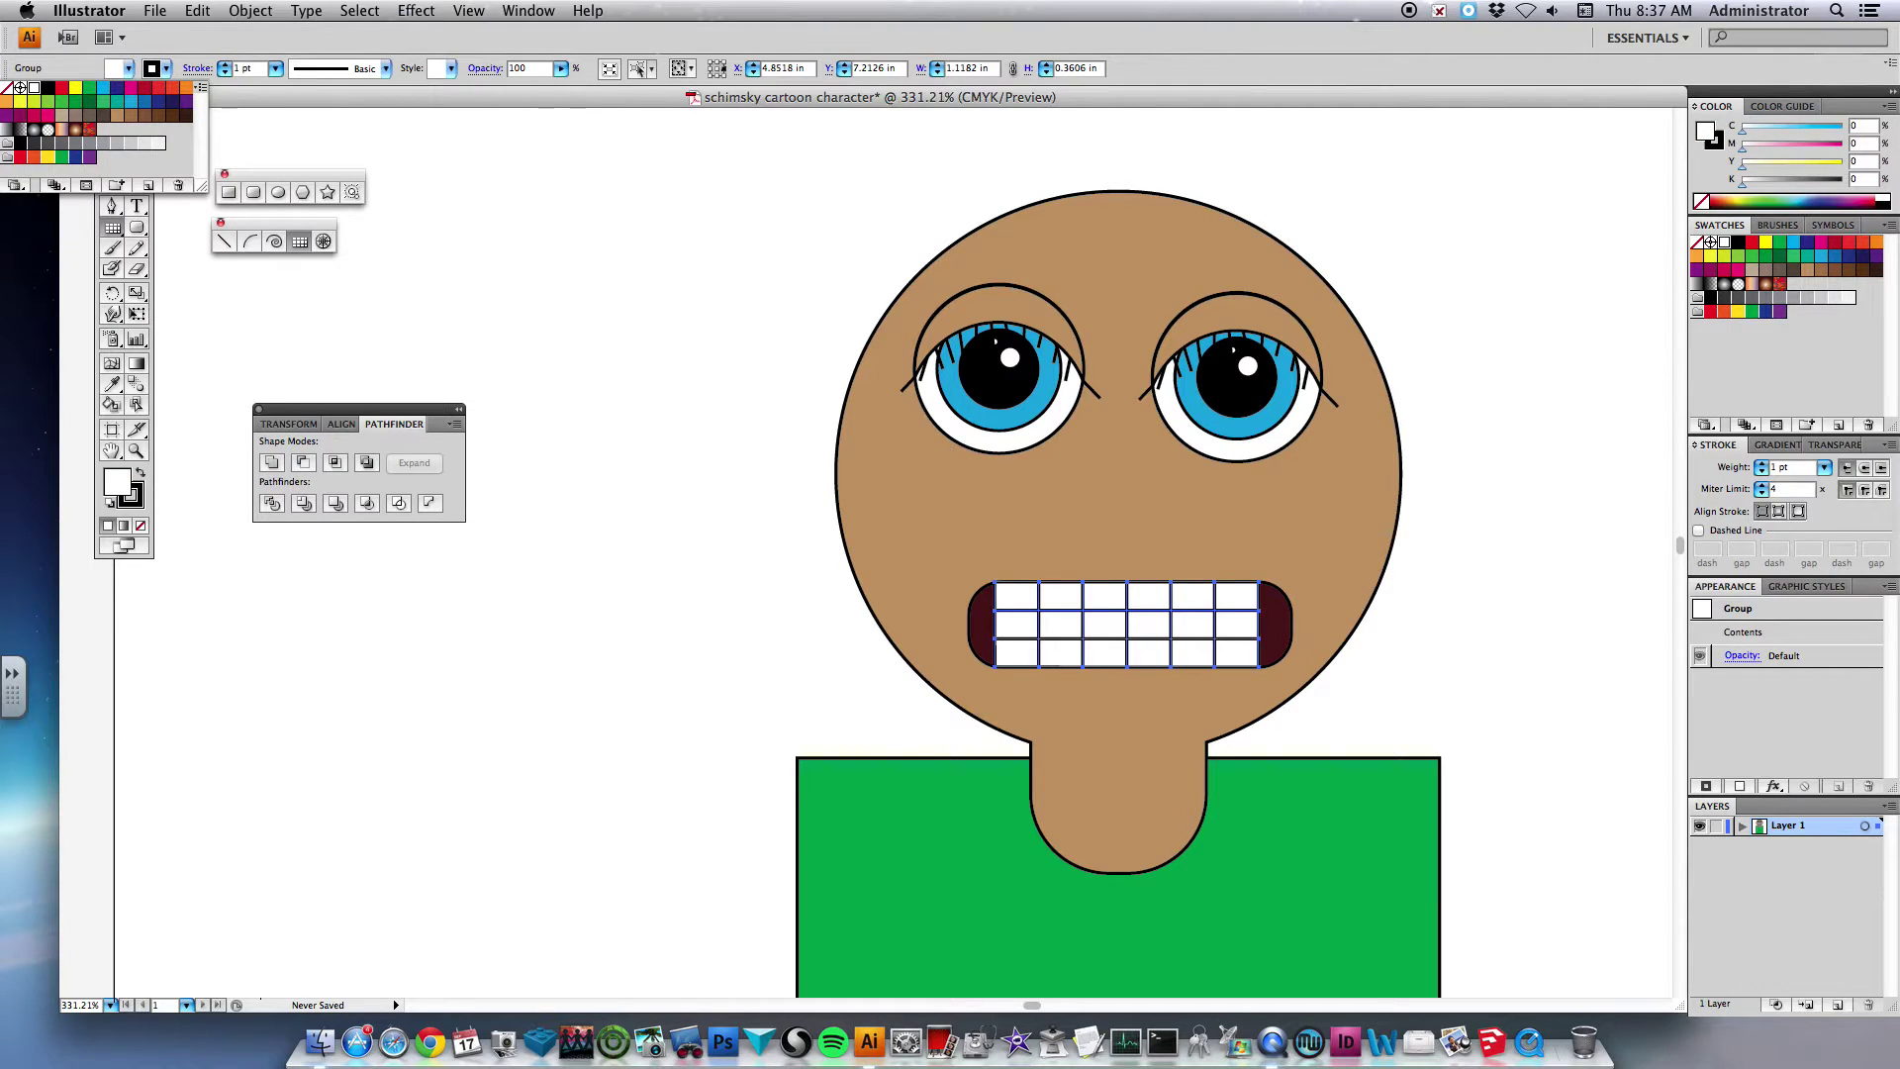
- Draw an unfilled arc about 0.62 in wide and 0.31 in high above the left eye as an eyebrow
{"action": "left_click", "coordinate": [305, 233]}
{"action": "left_click", "coordinate": [247, 242]}
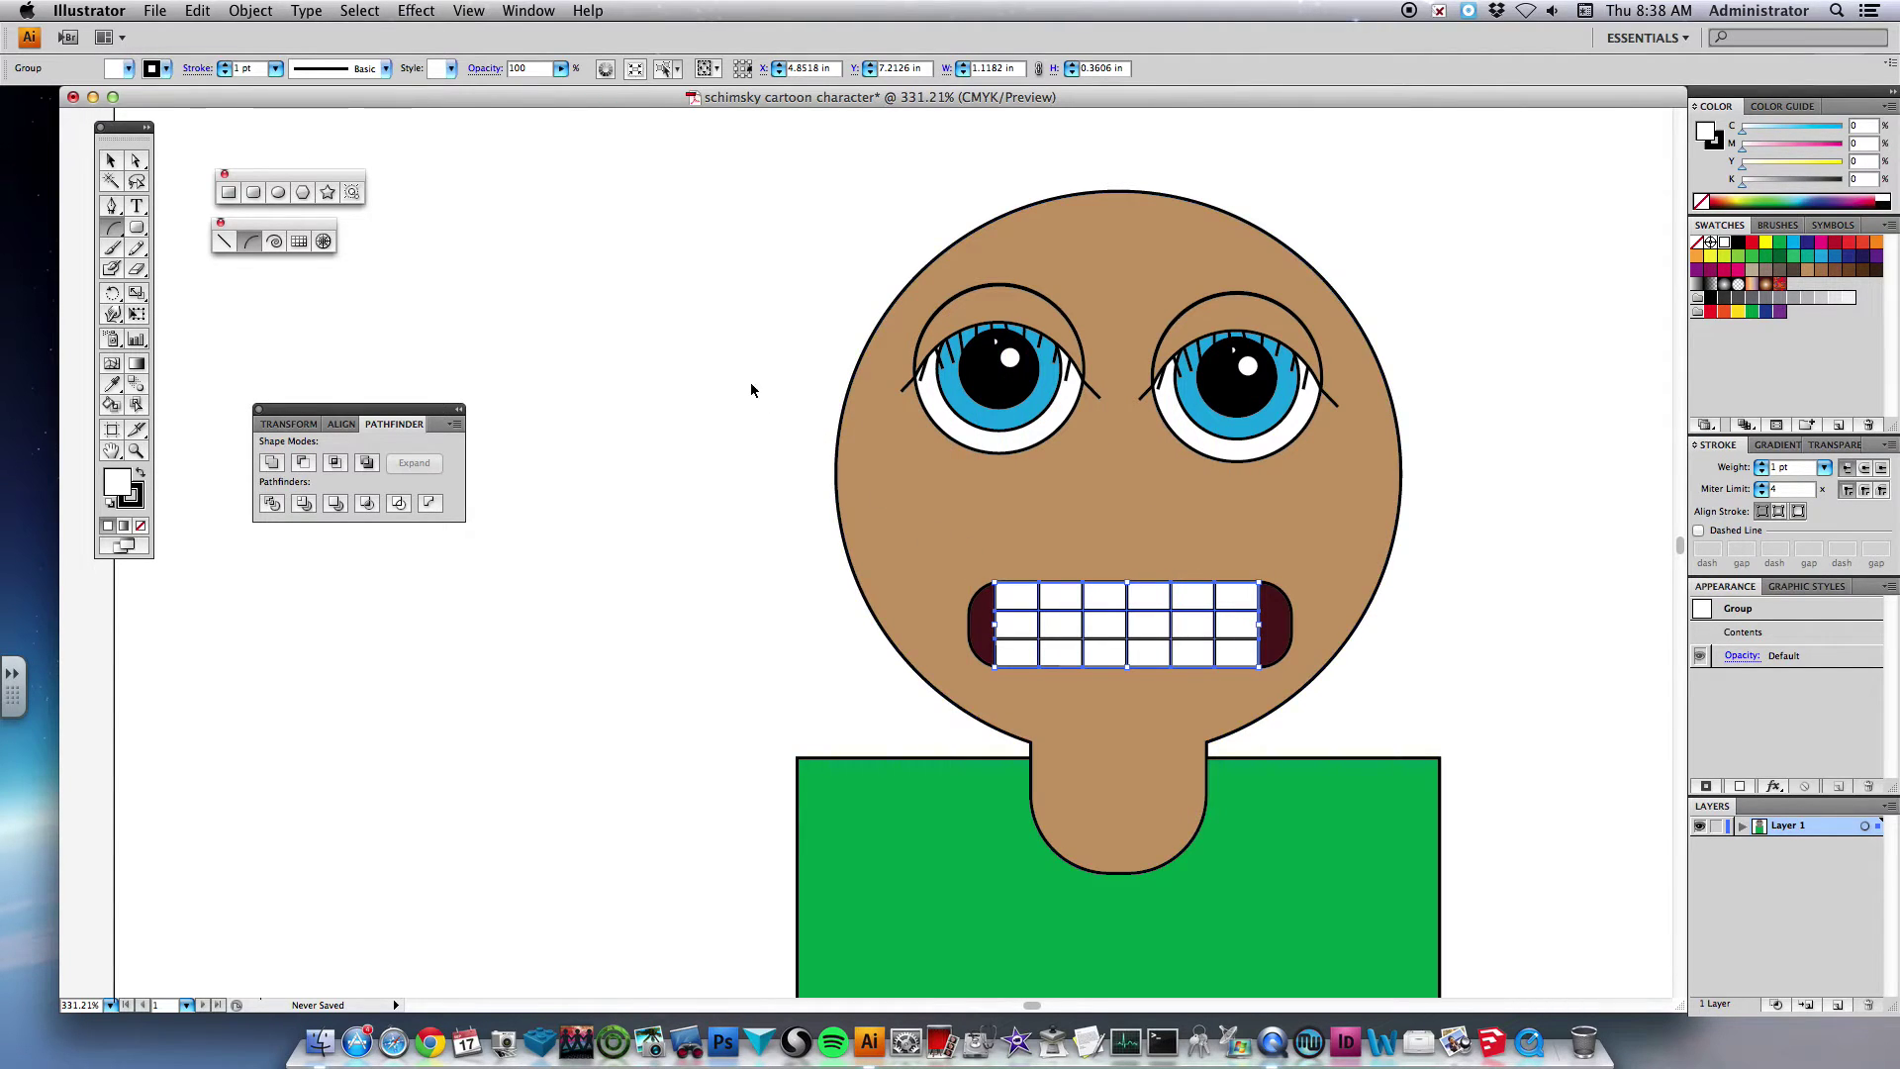
{"action": "left_click", "coordinate": [697, 310]}
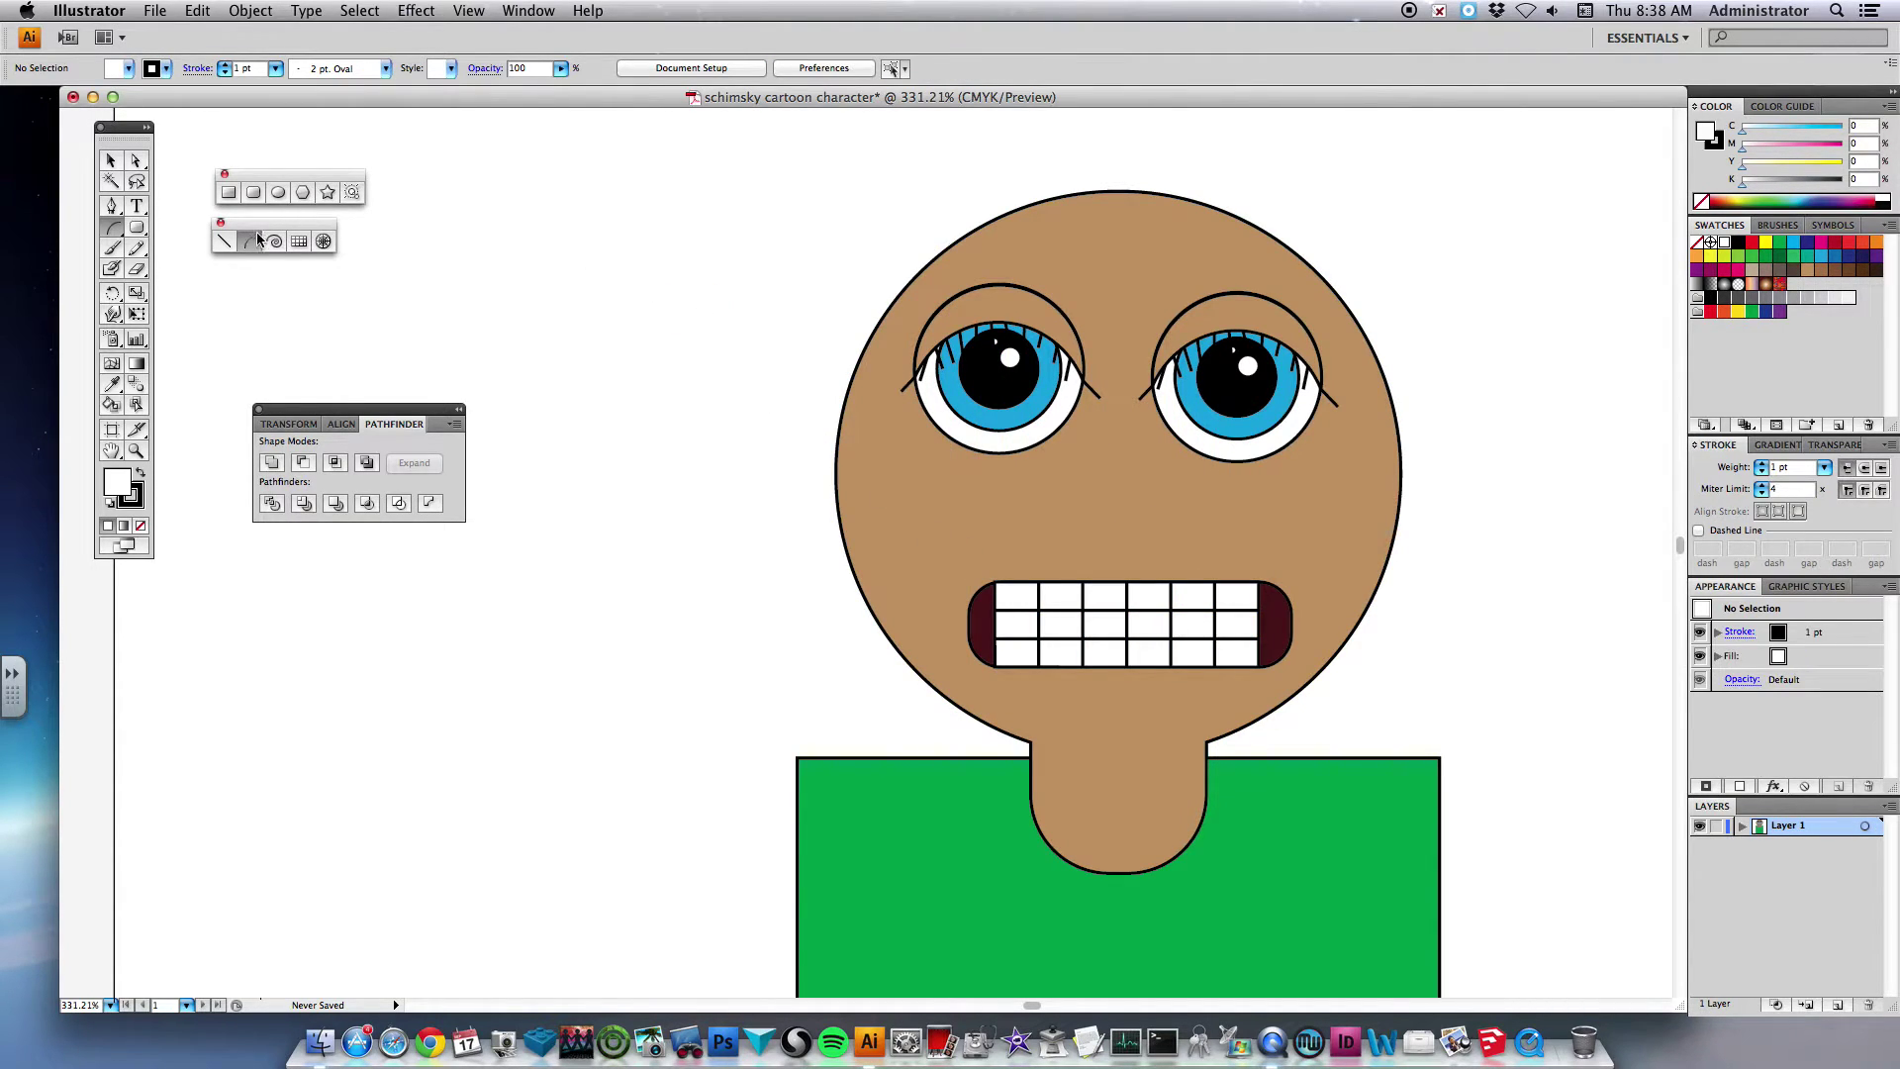
{"action": "left_click", "coordinate": [129, 69]}
{"action": "left_click", "coordinate": [6, 88]}
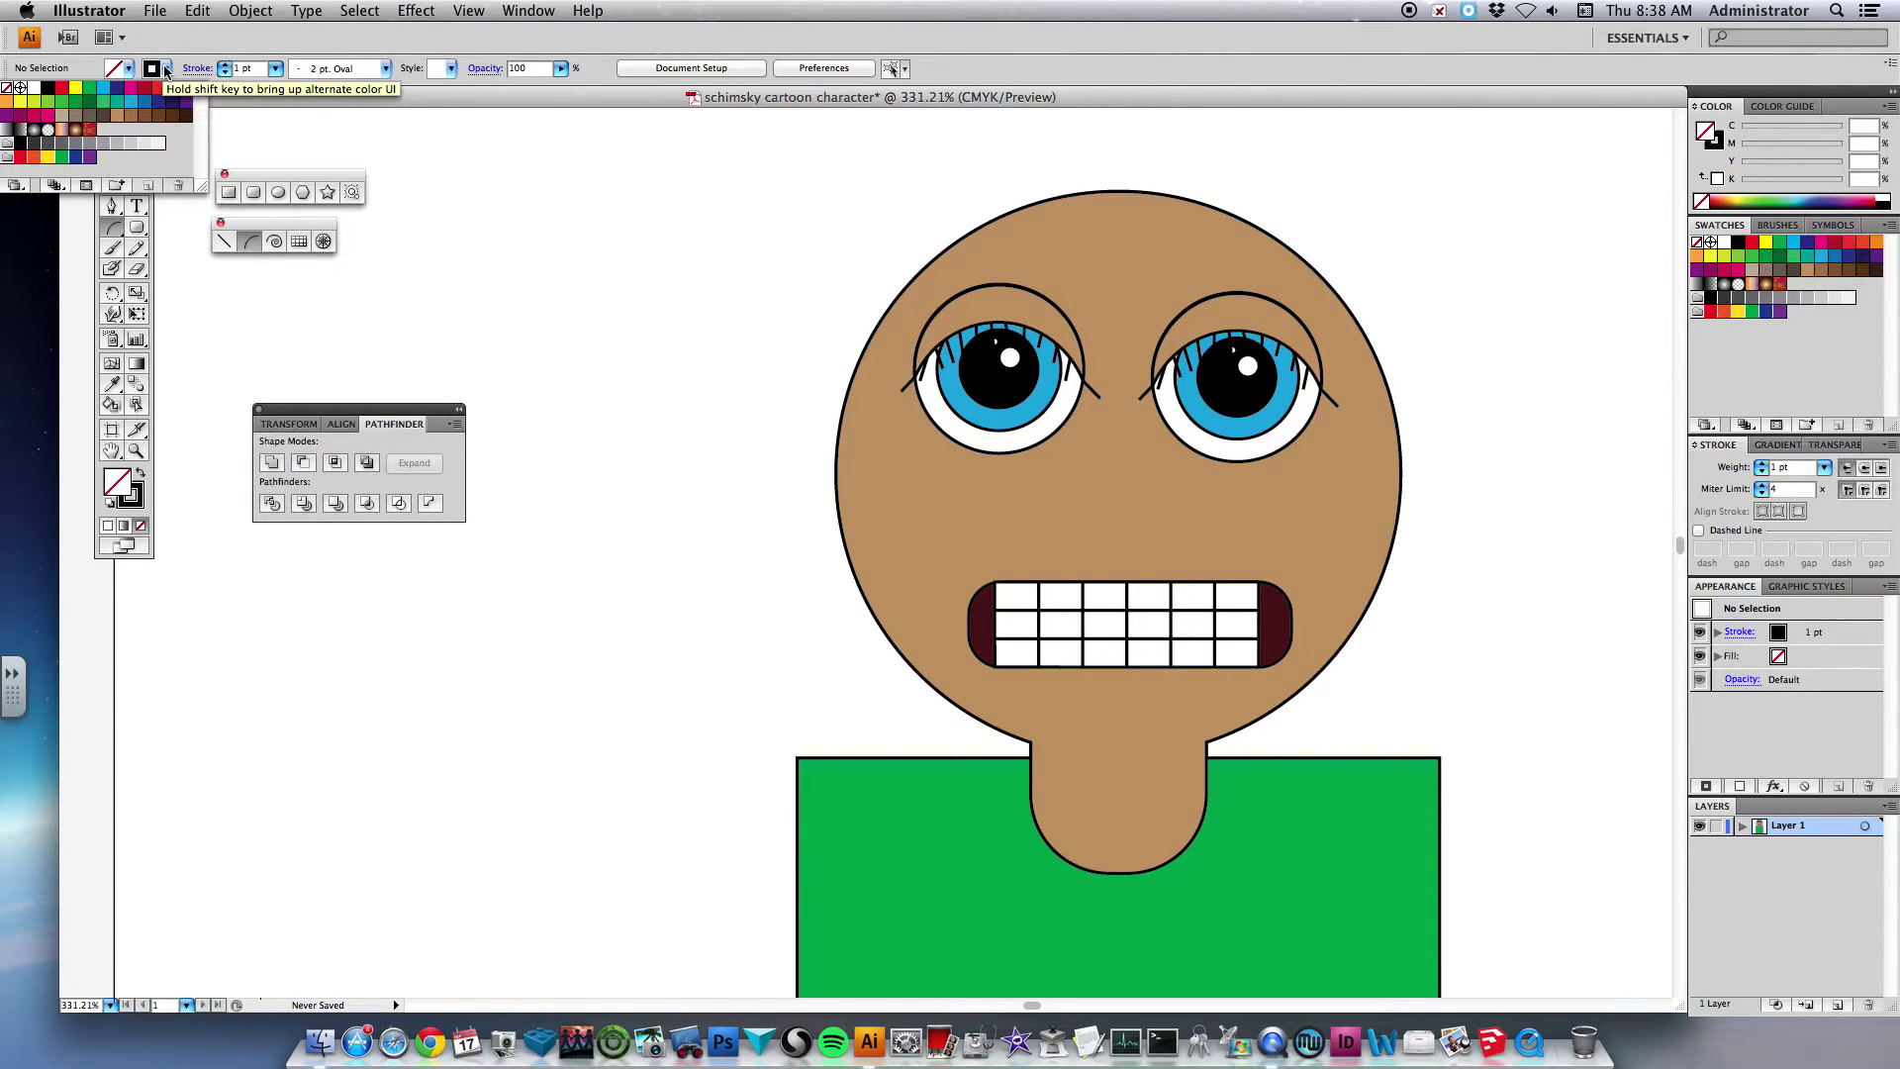
{"action": "left_click", "coordinate": [166, 69]}
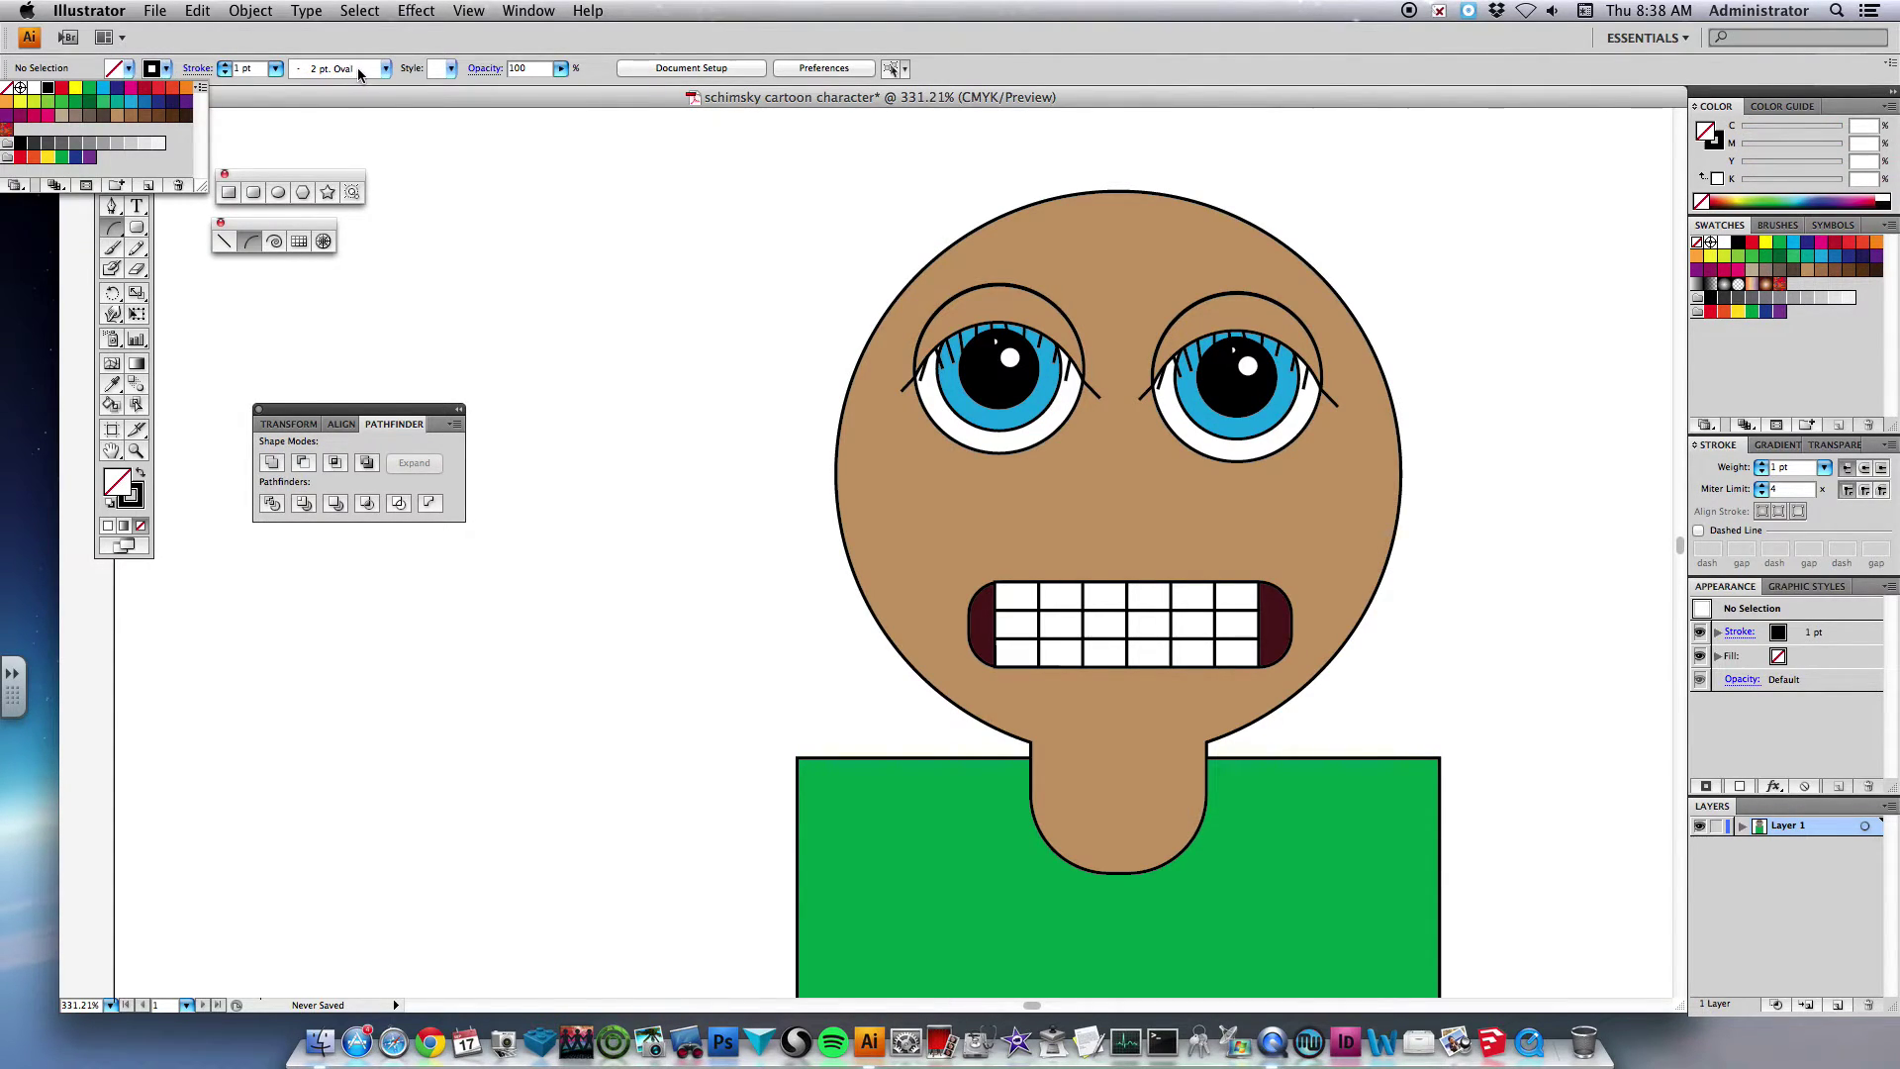
{"action": "mouse_move", "coordinate": [909, 317]}
{"action": "left_mouse_down"}
{"action": "mouse_move", "coordinate": [980, 250]}
{"action": "mouse_move", "coordinate": [1054, 242]}
{"action": "left_mouse_up"}
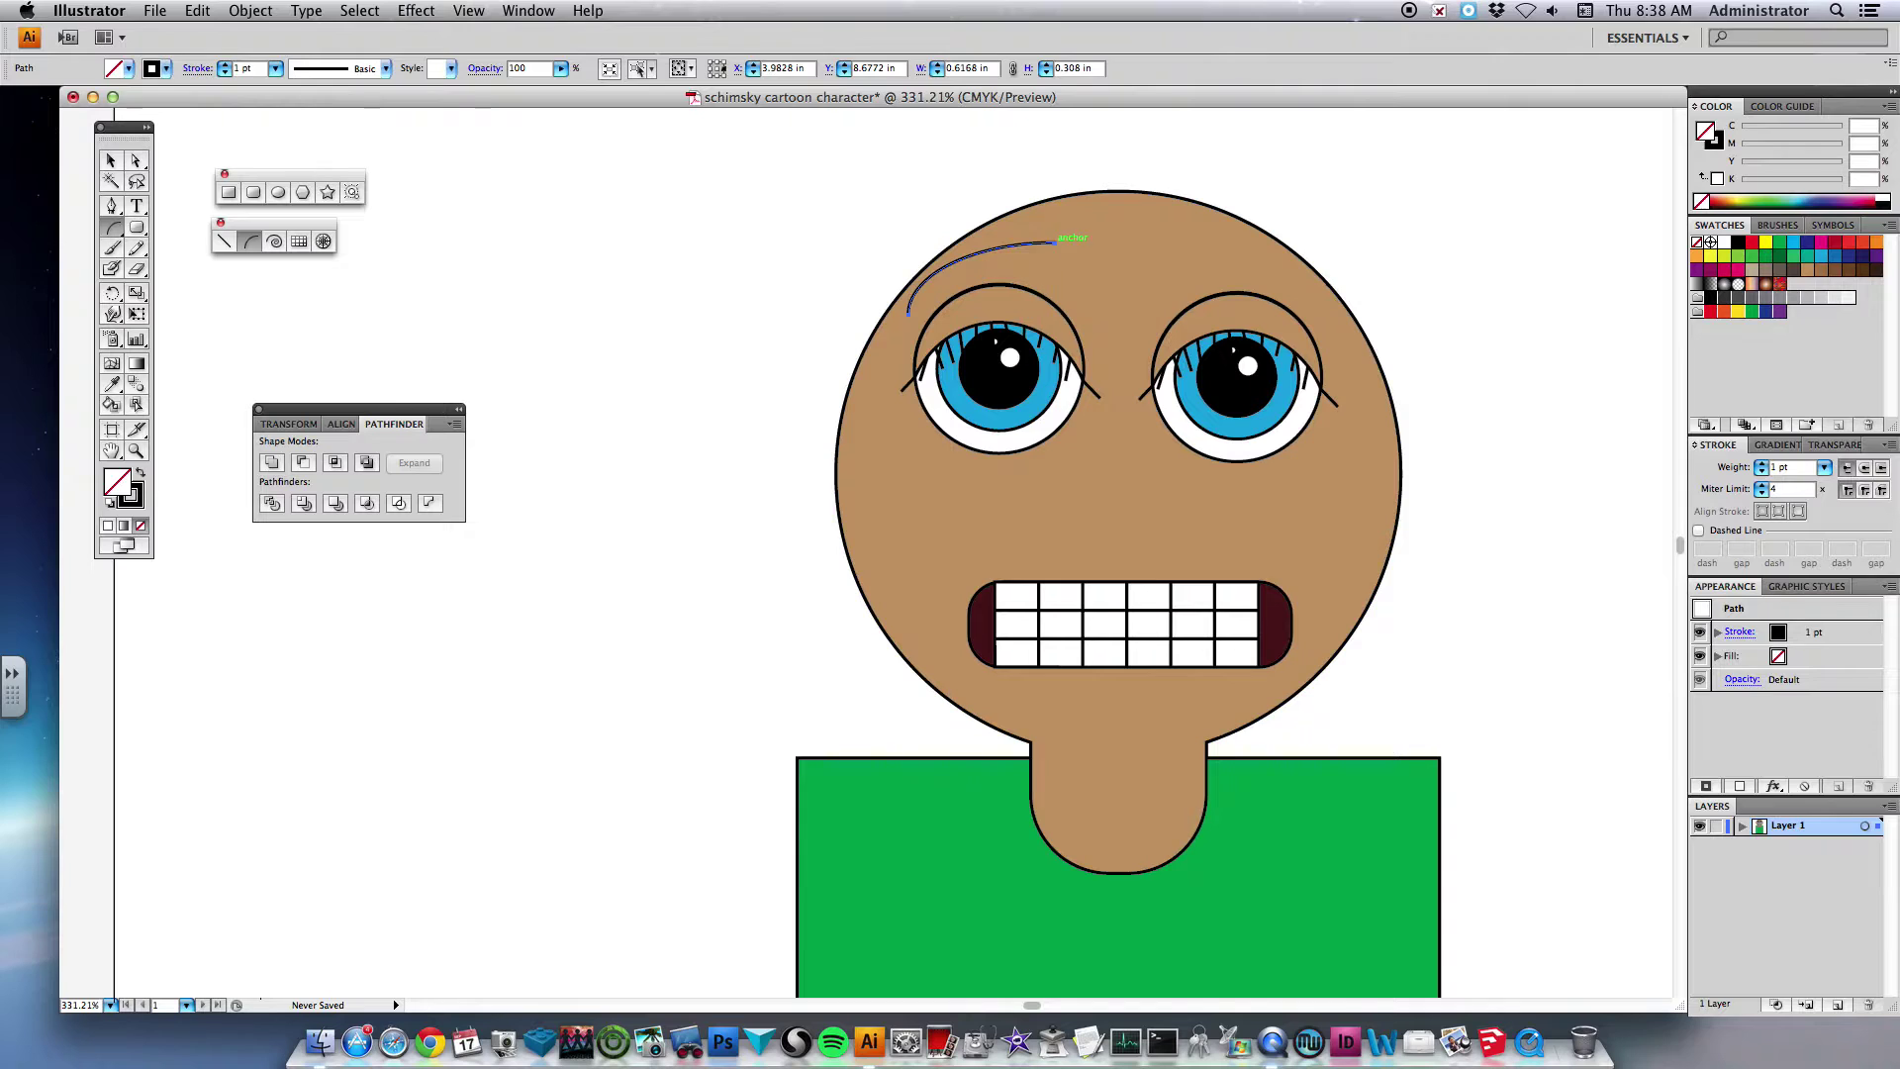
- Try the Tapered Stroke brush on the left eyebrow arc and settle on the Charcoal brush
{"action": "left_click", "coordinate": [383, 68]}
{"action": "left_click", "coordinate": [356, 135]}
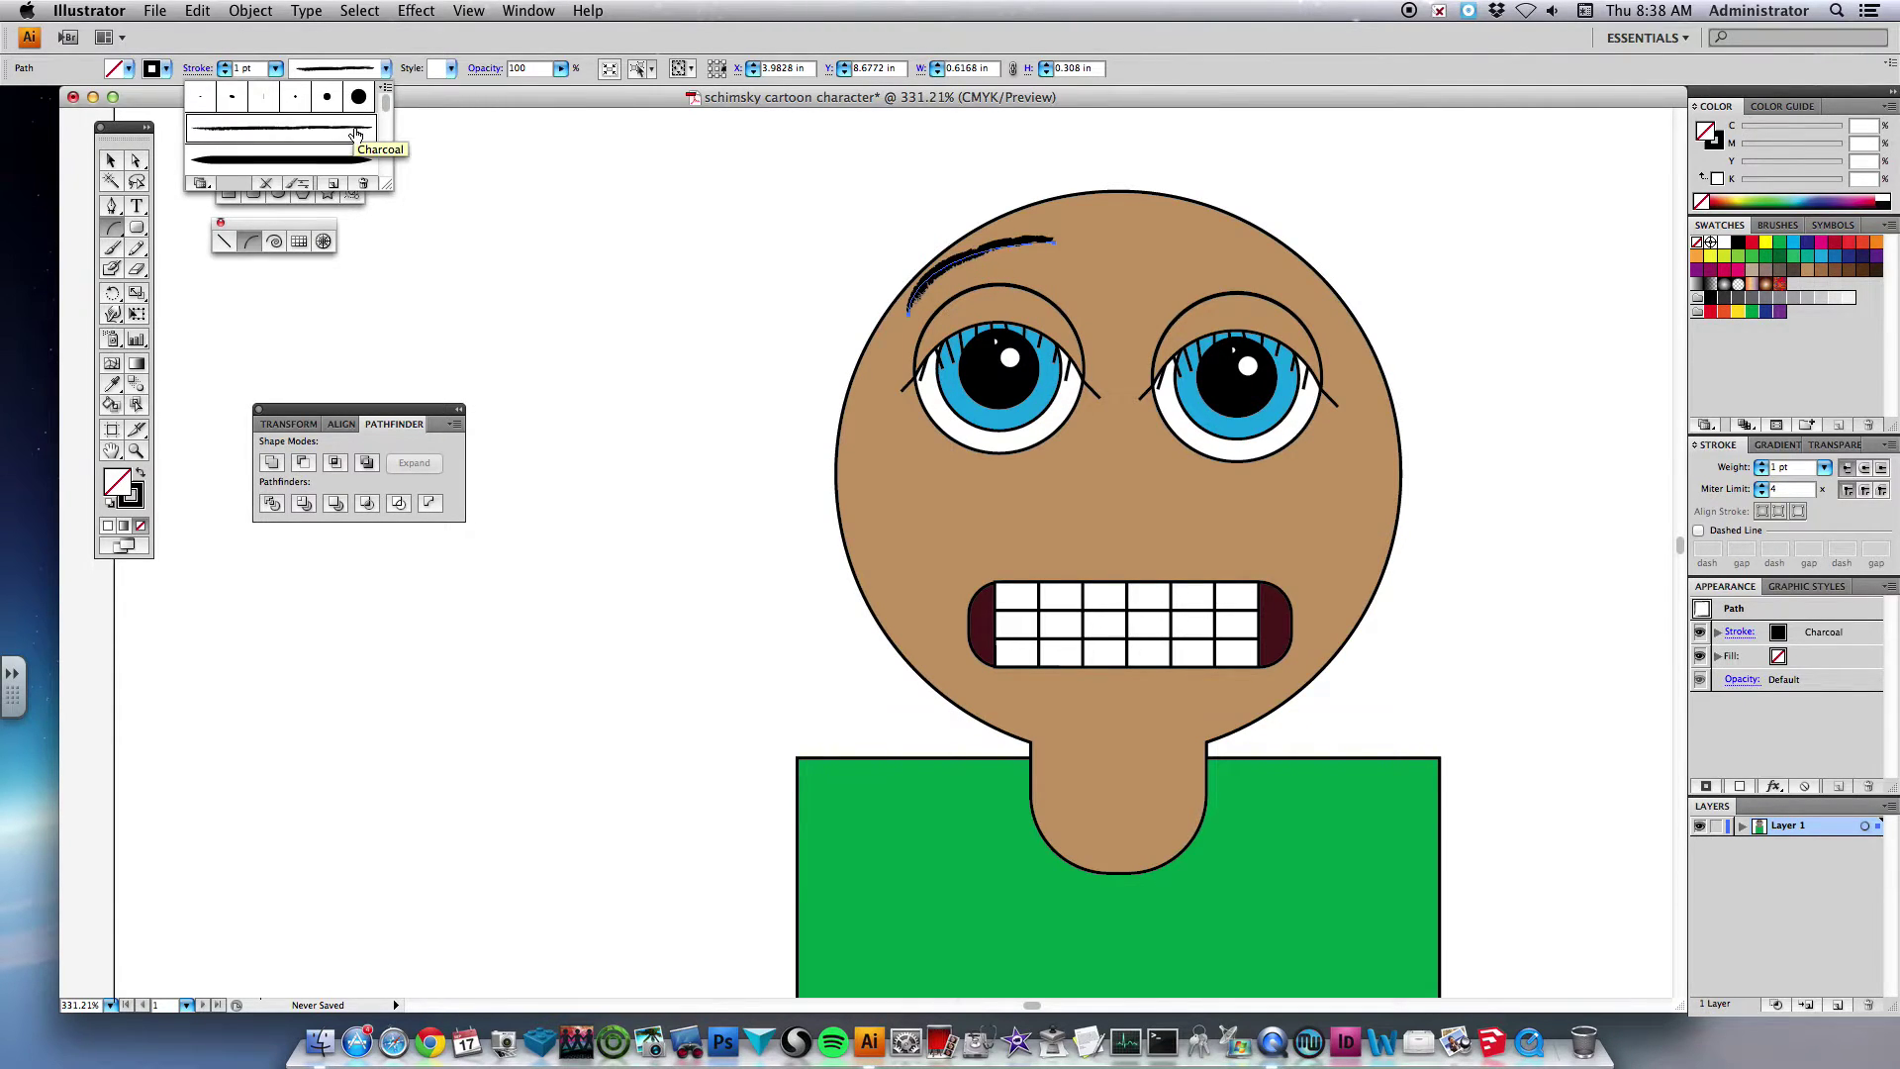
{"action": "left_click", "coordinate": [348, 161]}
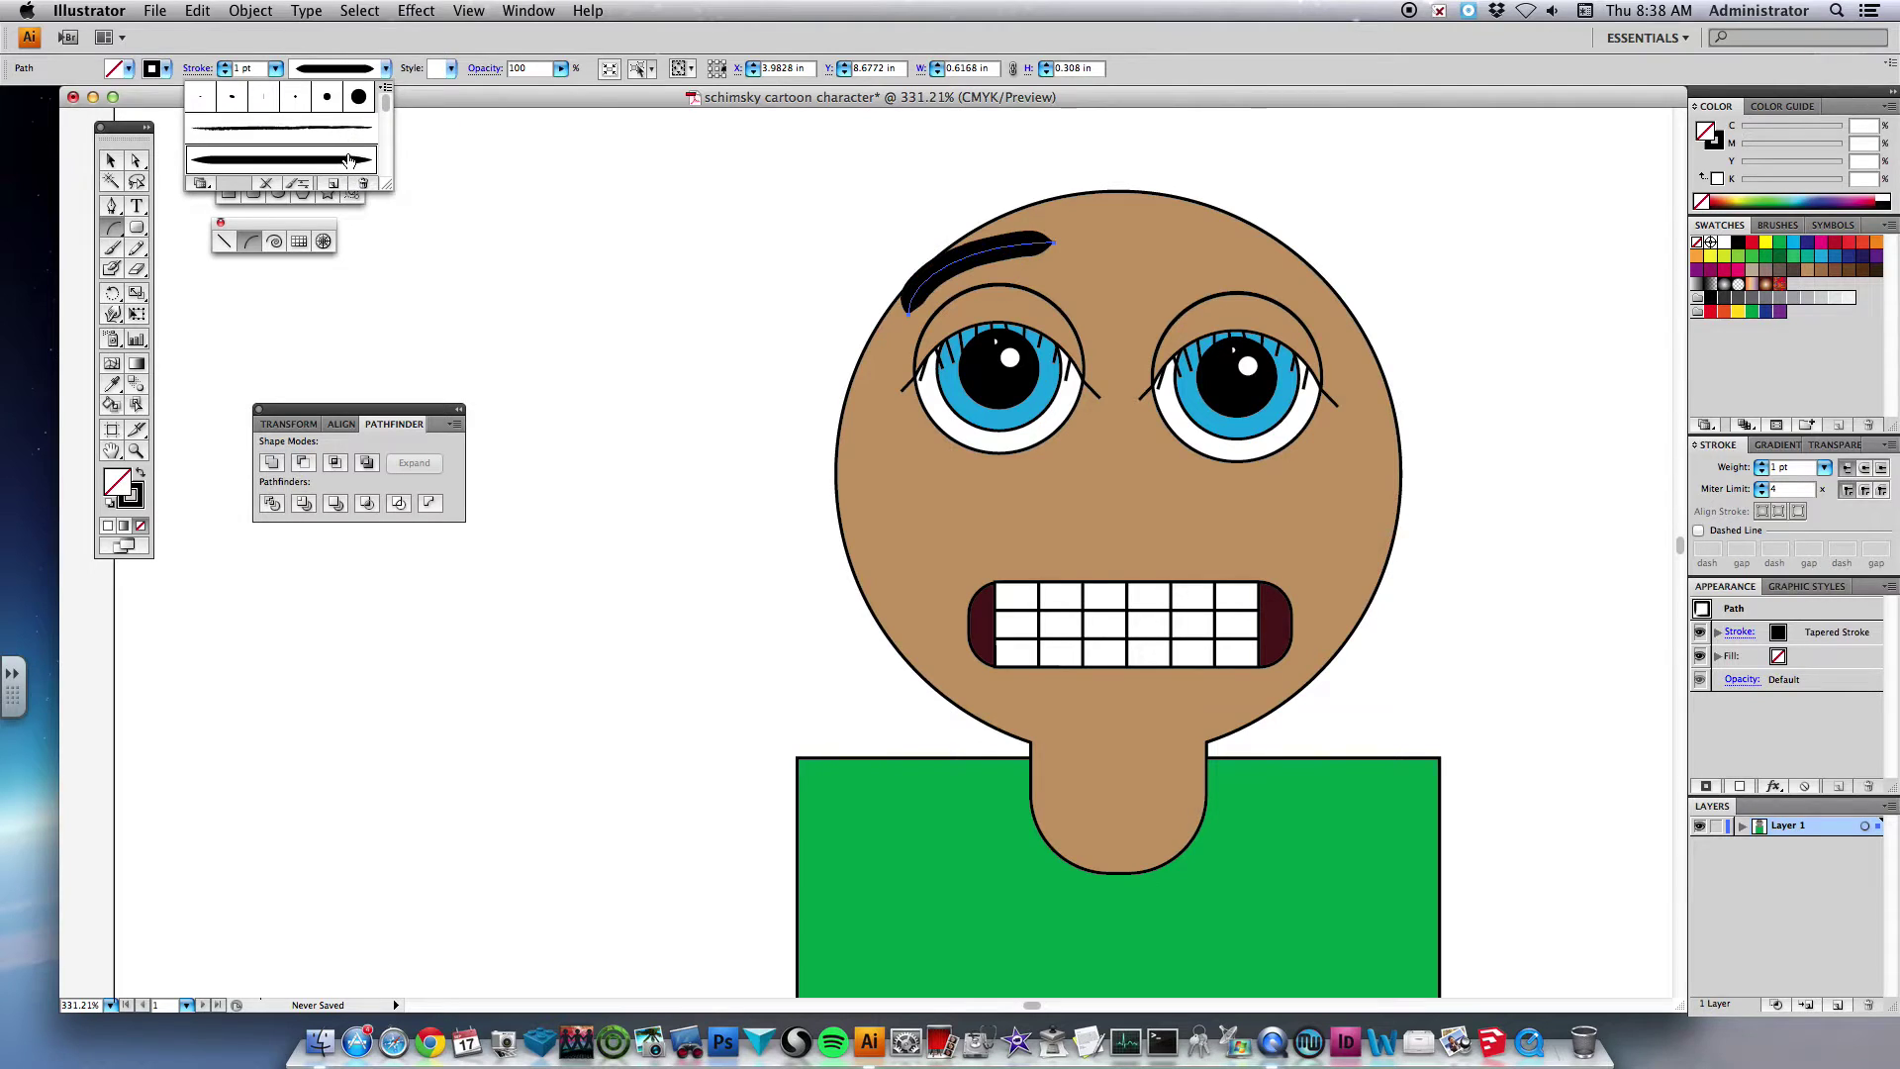
{"action": "left_click", "coordinate": [346, 130]}
{"action": "left_click", "coordinate": [388, 89]}
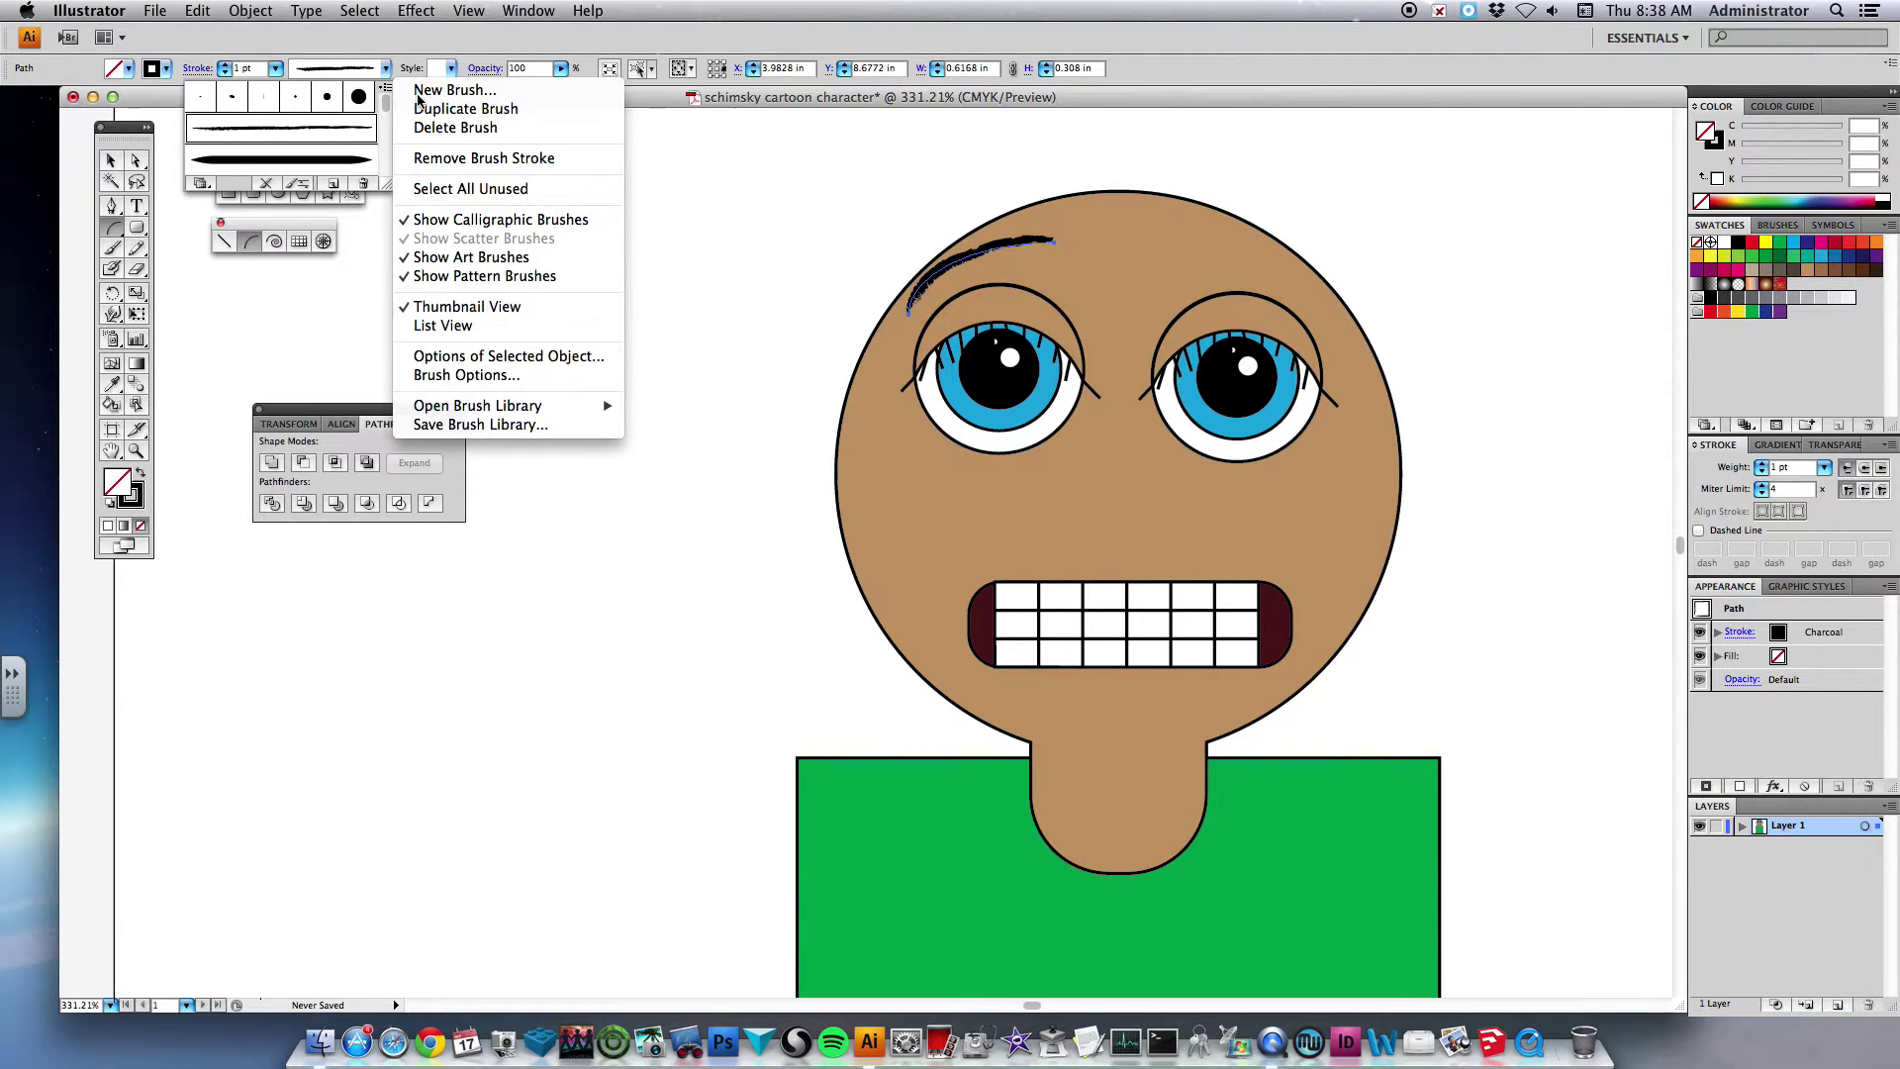
{"action": "mouse_move", "coordinate": [499, 408]}
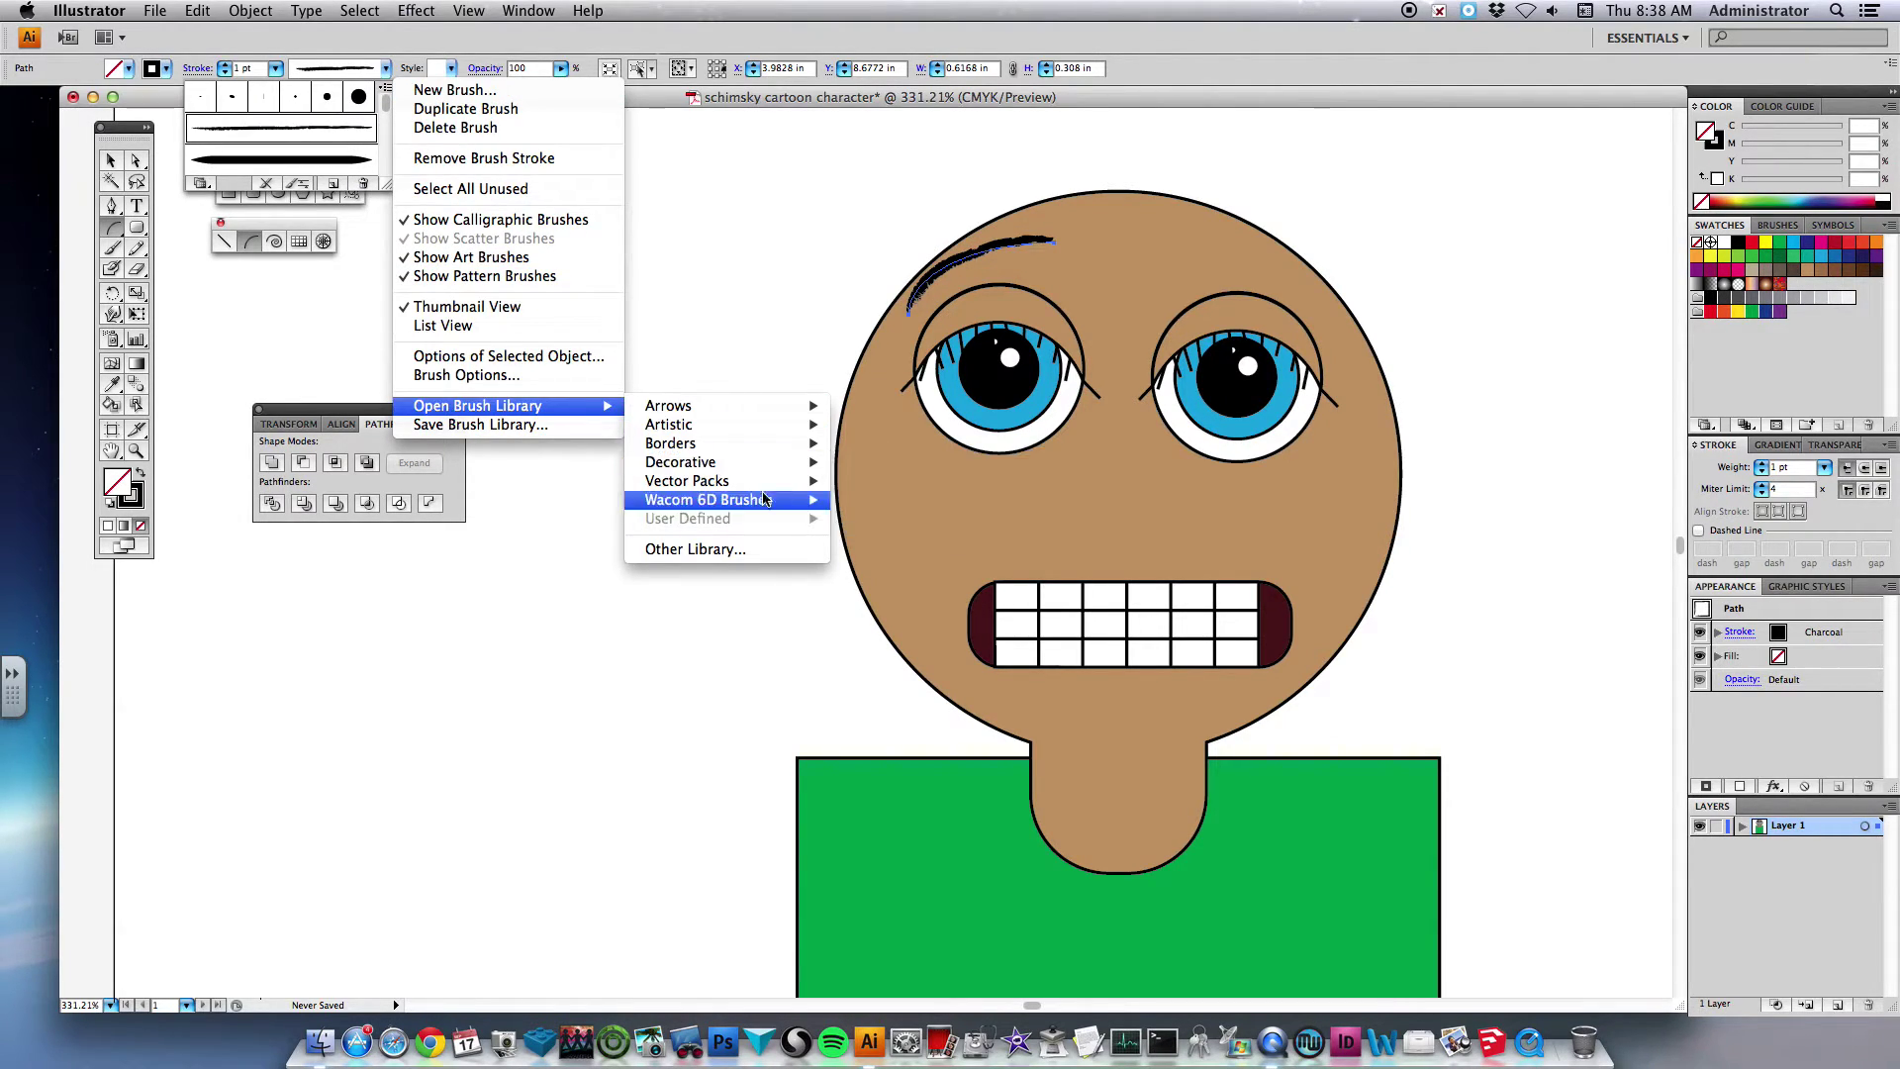
{"action": "mouse_move", "coordinate": [784, 427]}
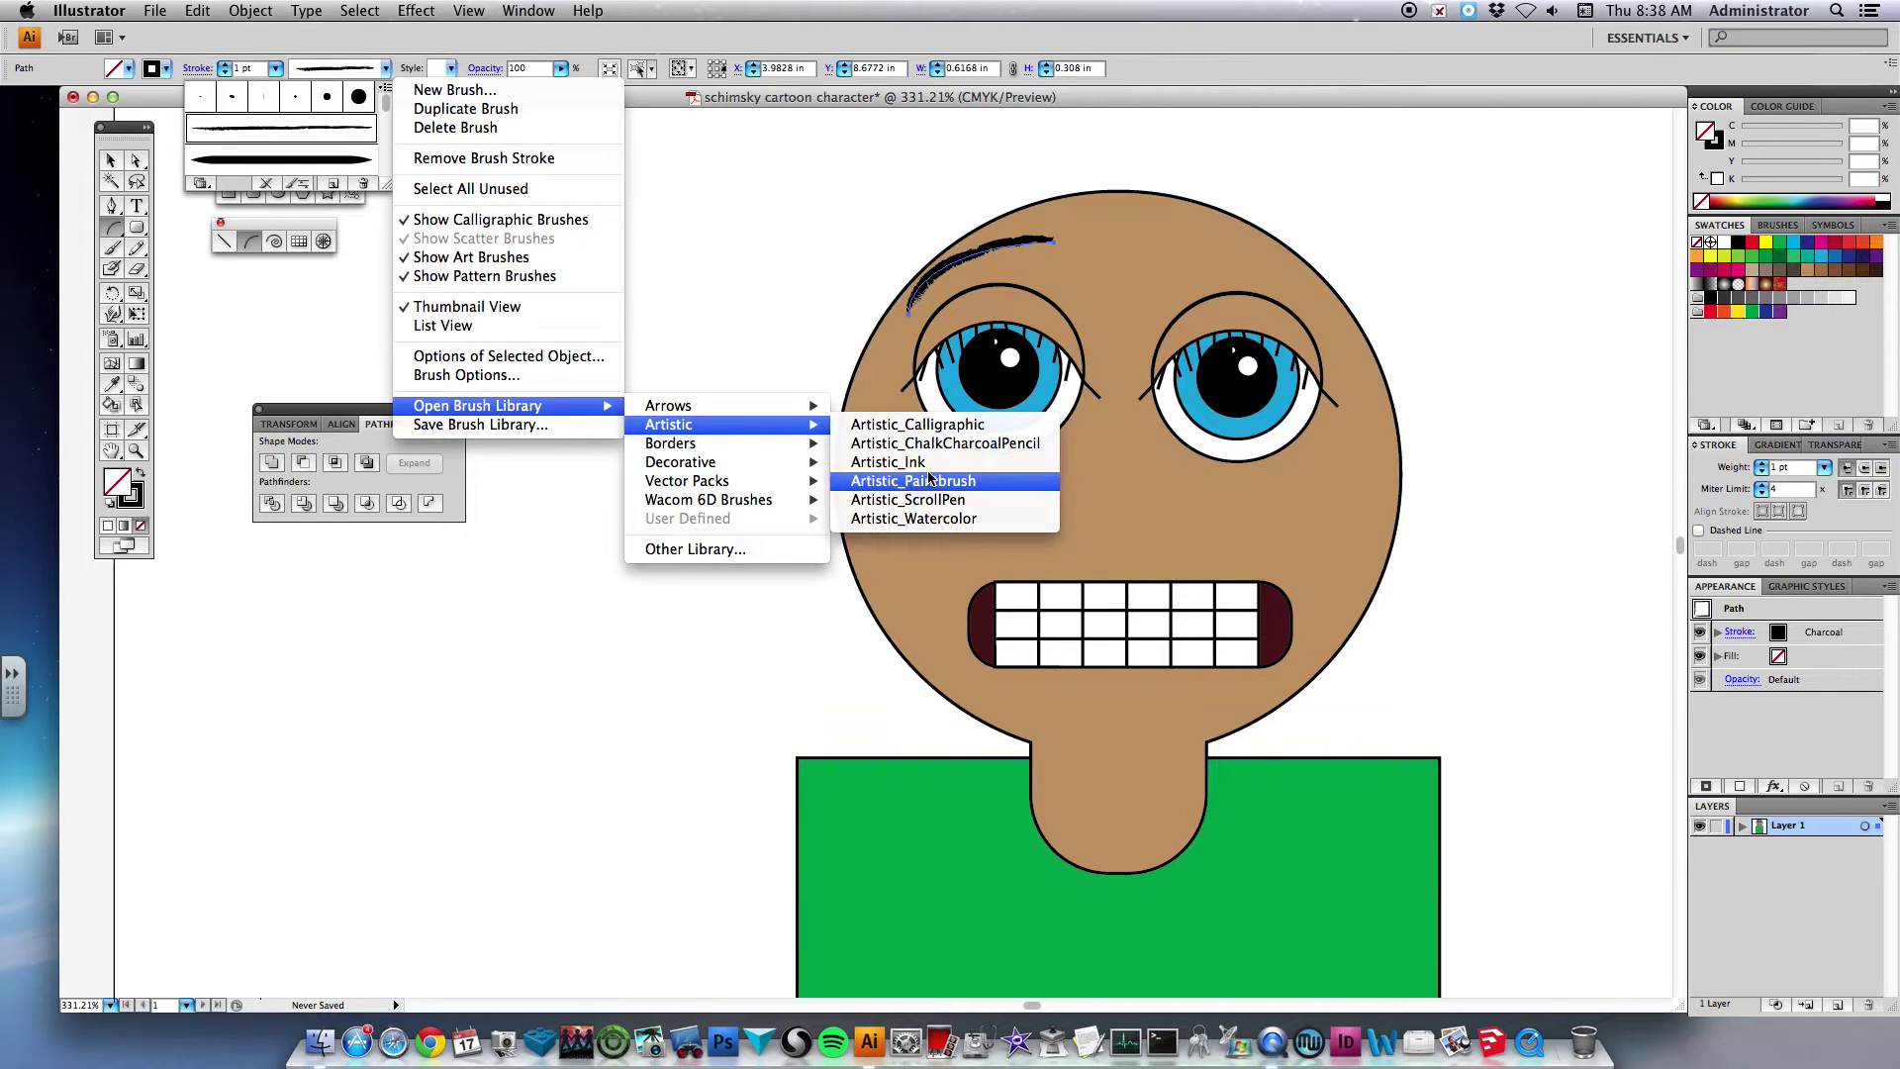
{"action": "left_click", "coordinate": [647, 93]}
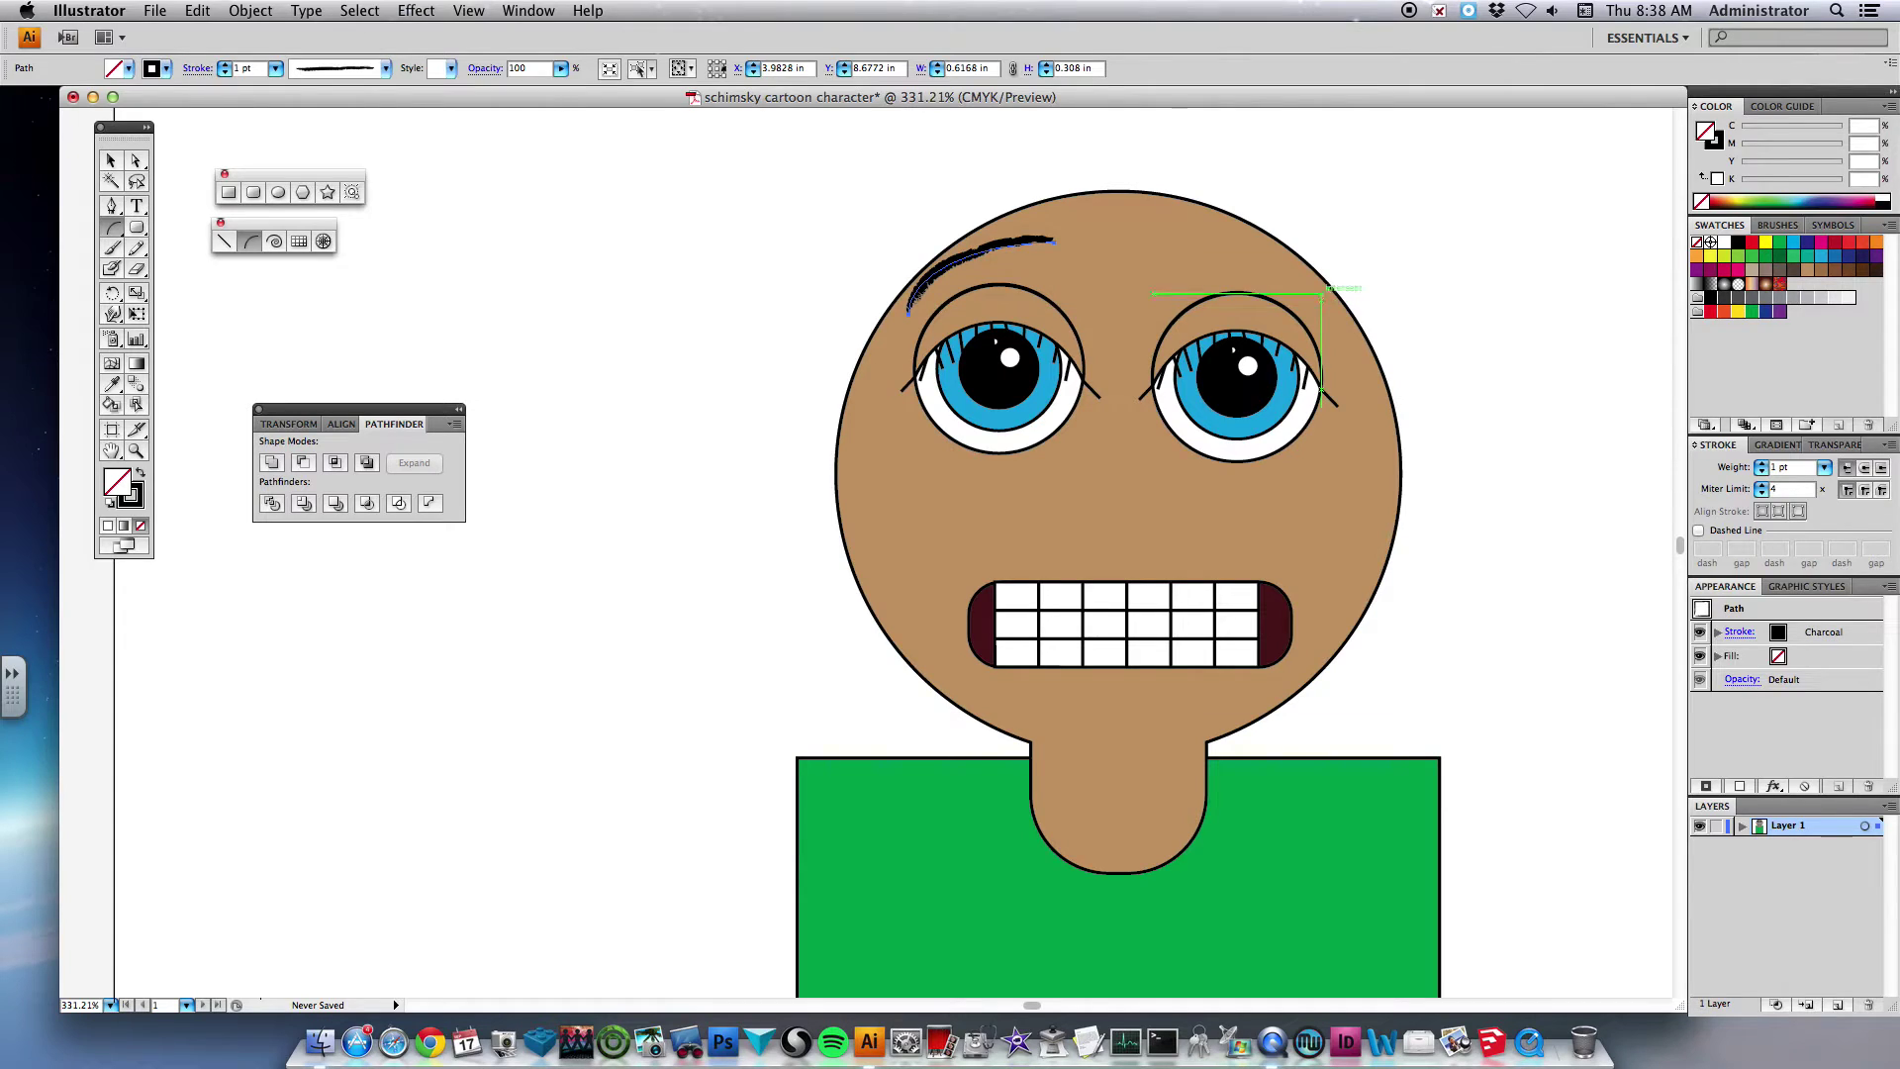
- Draw an arc about 0.71 in wide and 0.59 in high above the right eye and rotate it slightly counterclockwise
{"action": "left_click_drag", "start_coordinate": [1321, 308], "coordinate": [1236, 238]}
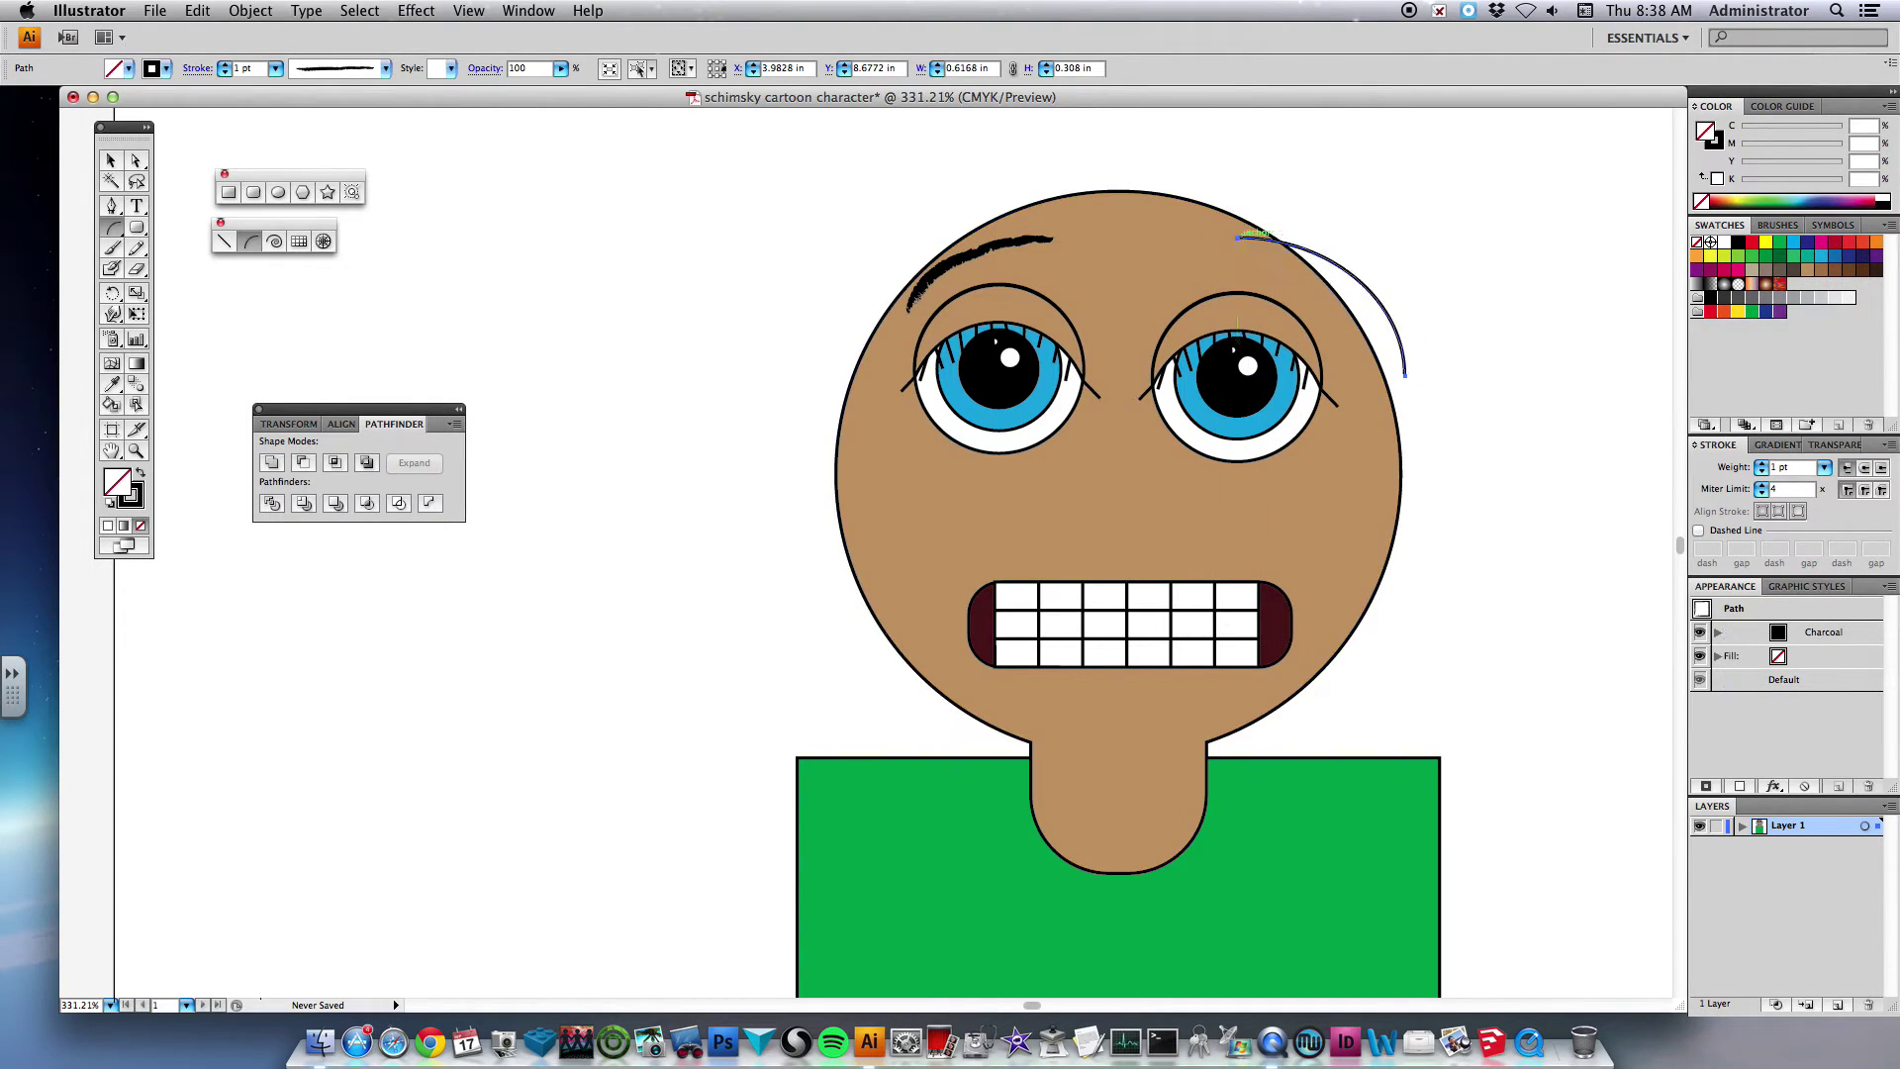
{"action": "left_click_drag", "start_coordinate": [1345, 276], "coordinate": [1238, 242]}
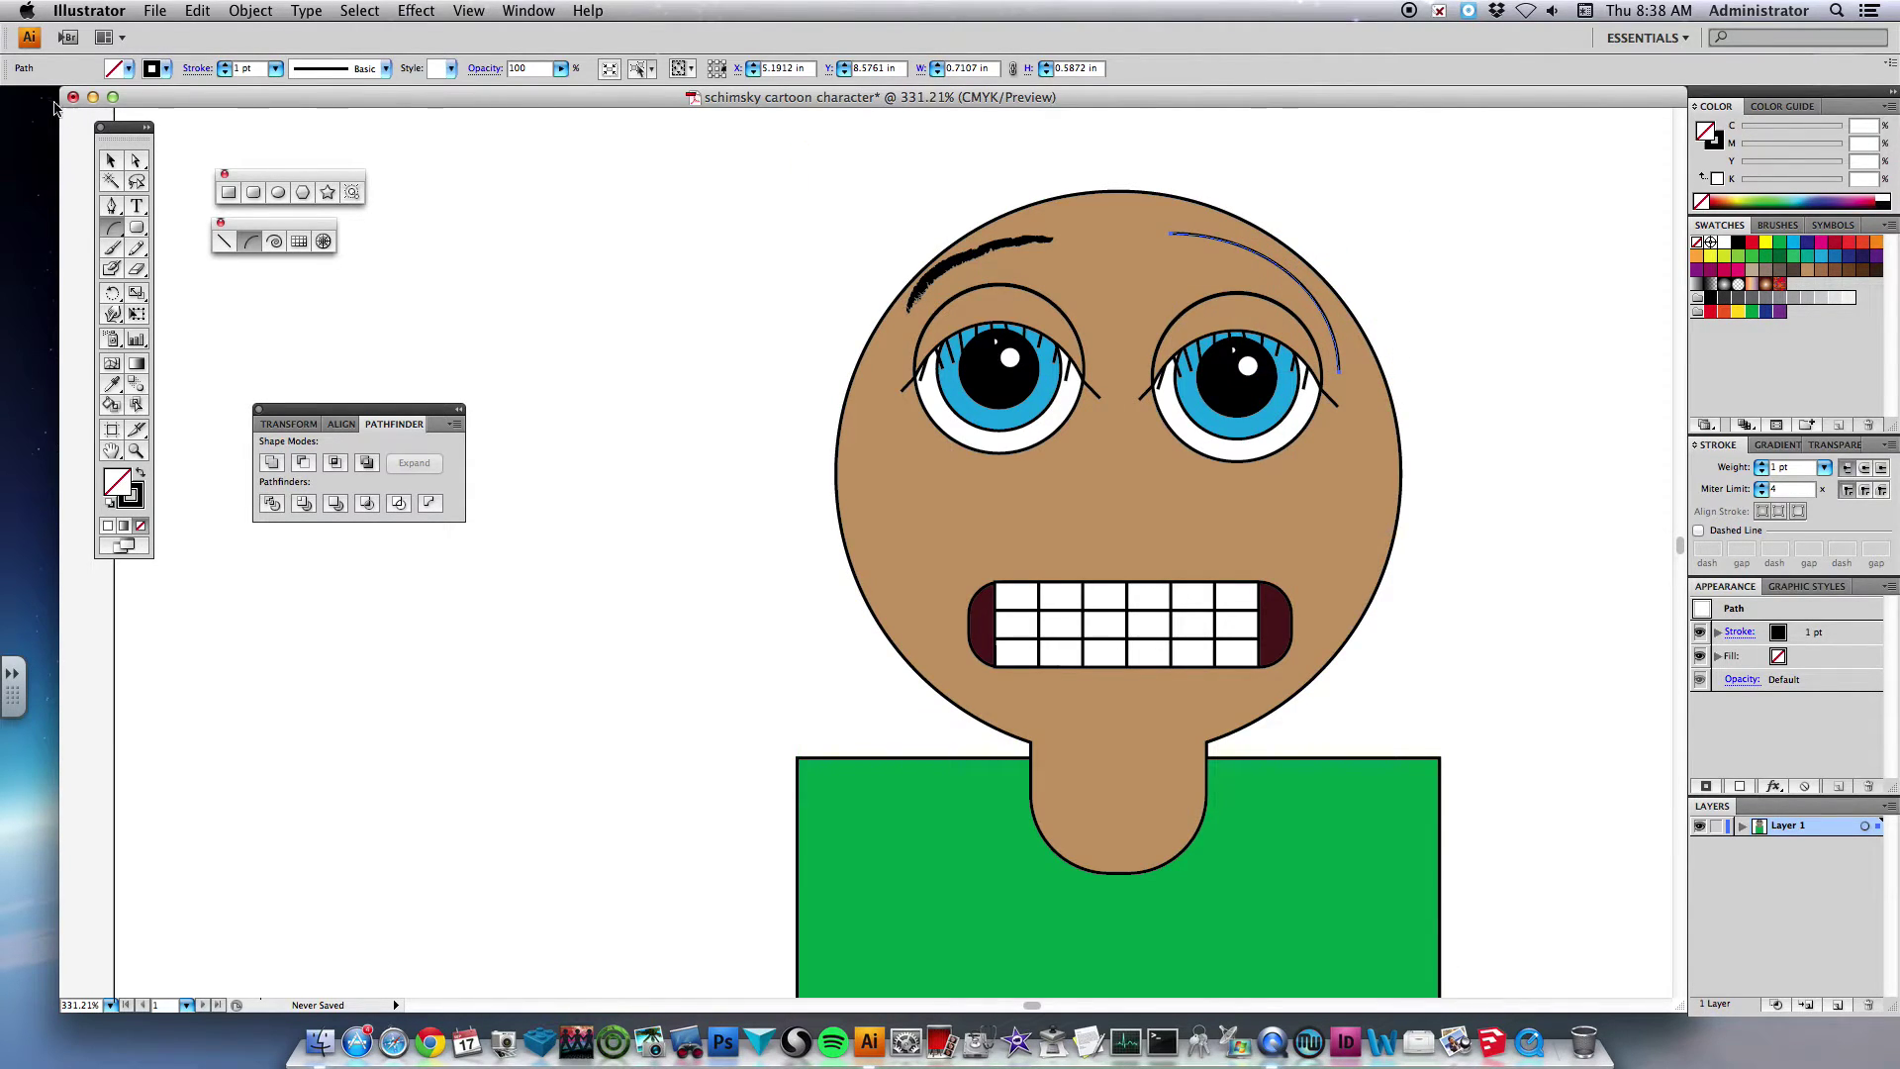
{"action": "left_click", "coordinate": [111, 162]}
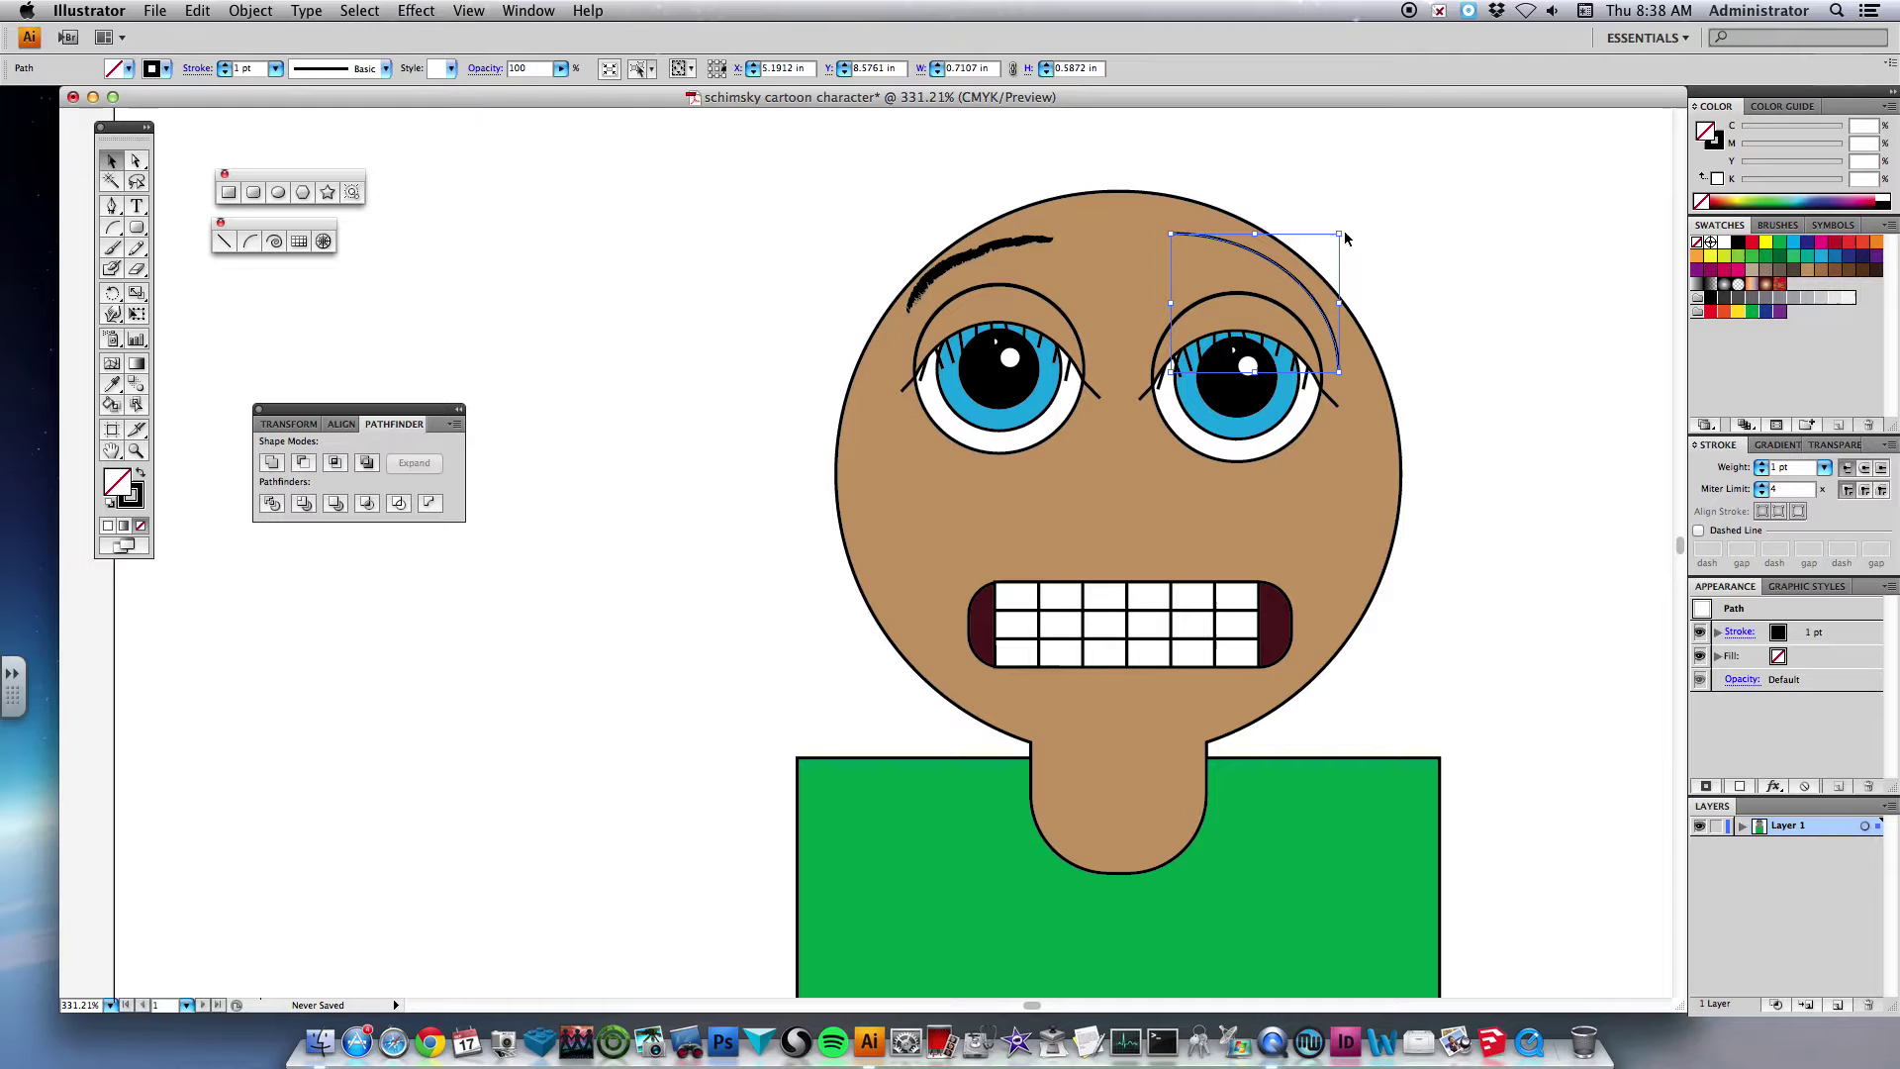
{"action": "left_click_drag", "start_coordinate": [1347, 231], "coordinate": [1152, 241]}
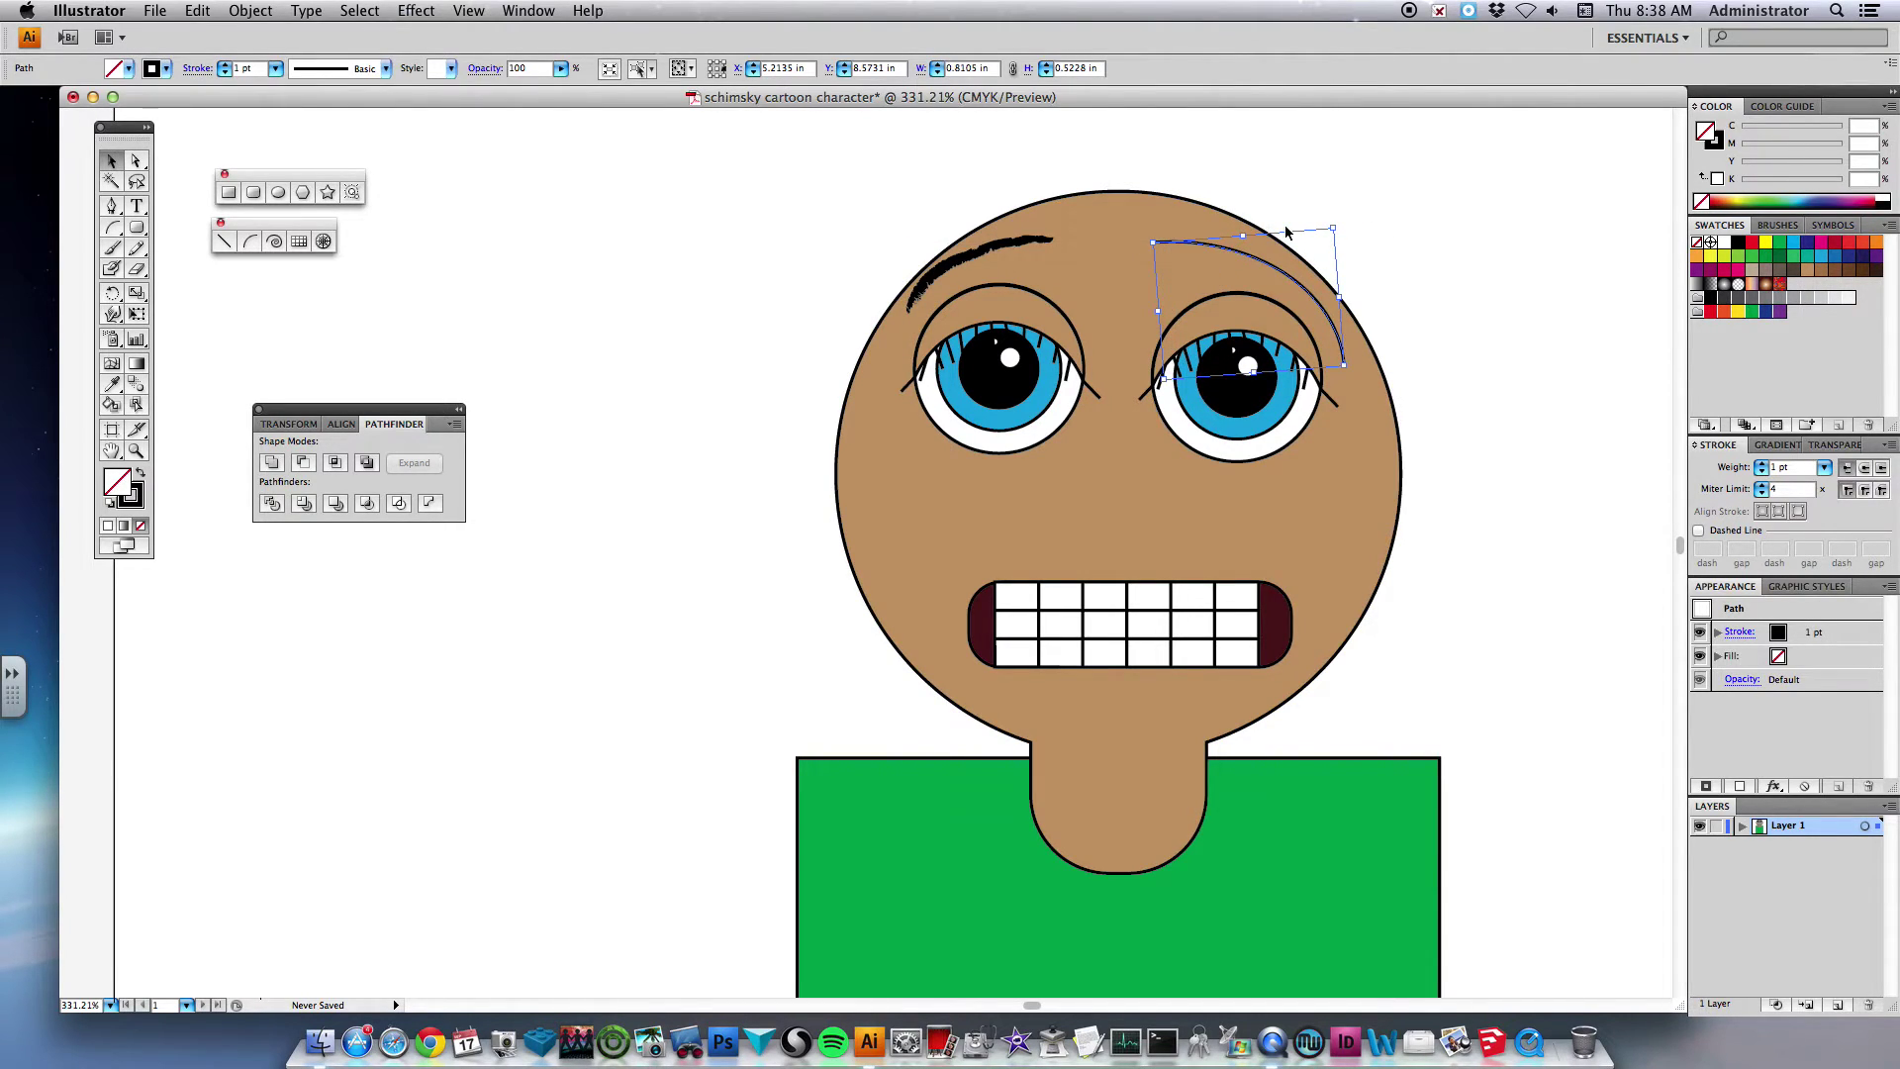
- Apply the Charcoal brush to the right eyebrow arc and deselect it
{"action": "left_click", "coordinate": [385, 71]}
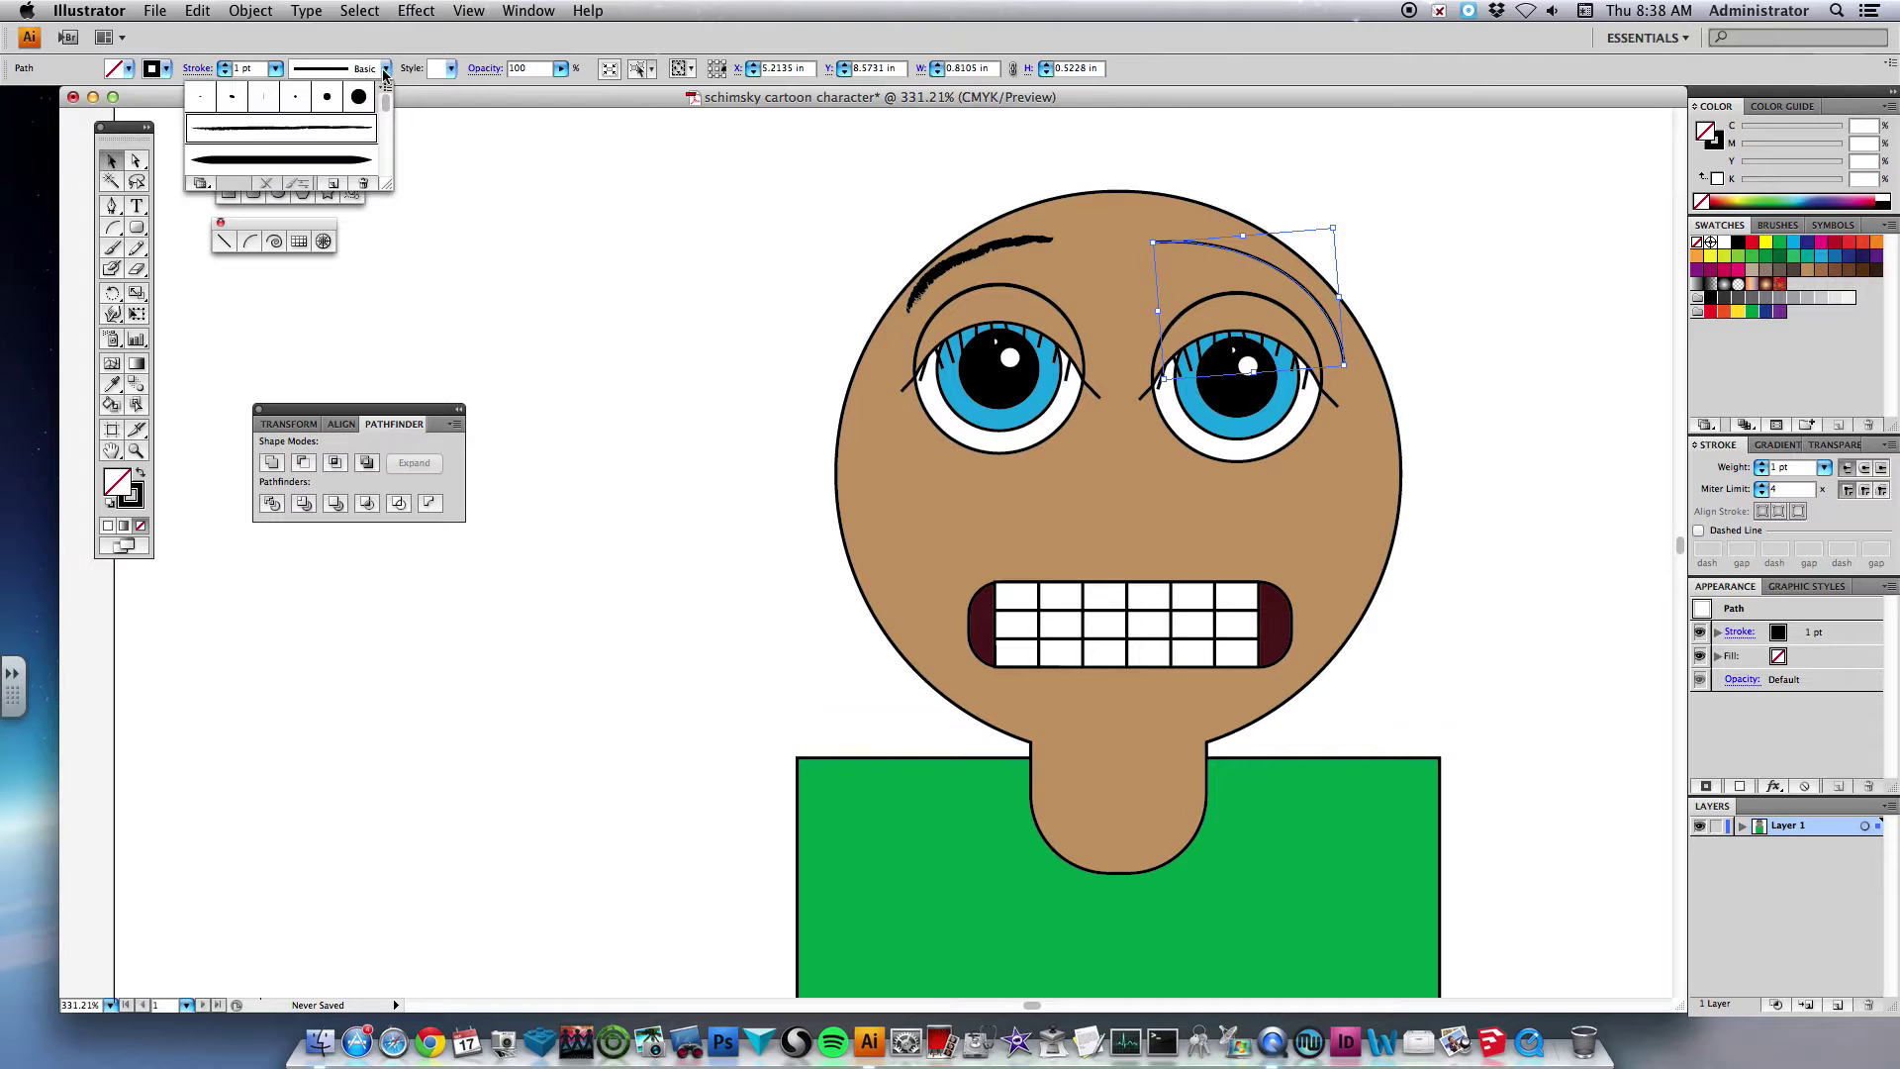
{"action": "left_click", "coordinate": [305, 129]}
{"action": "left_click", "coordinate": [1443, 286]}
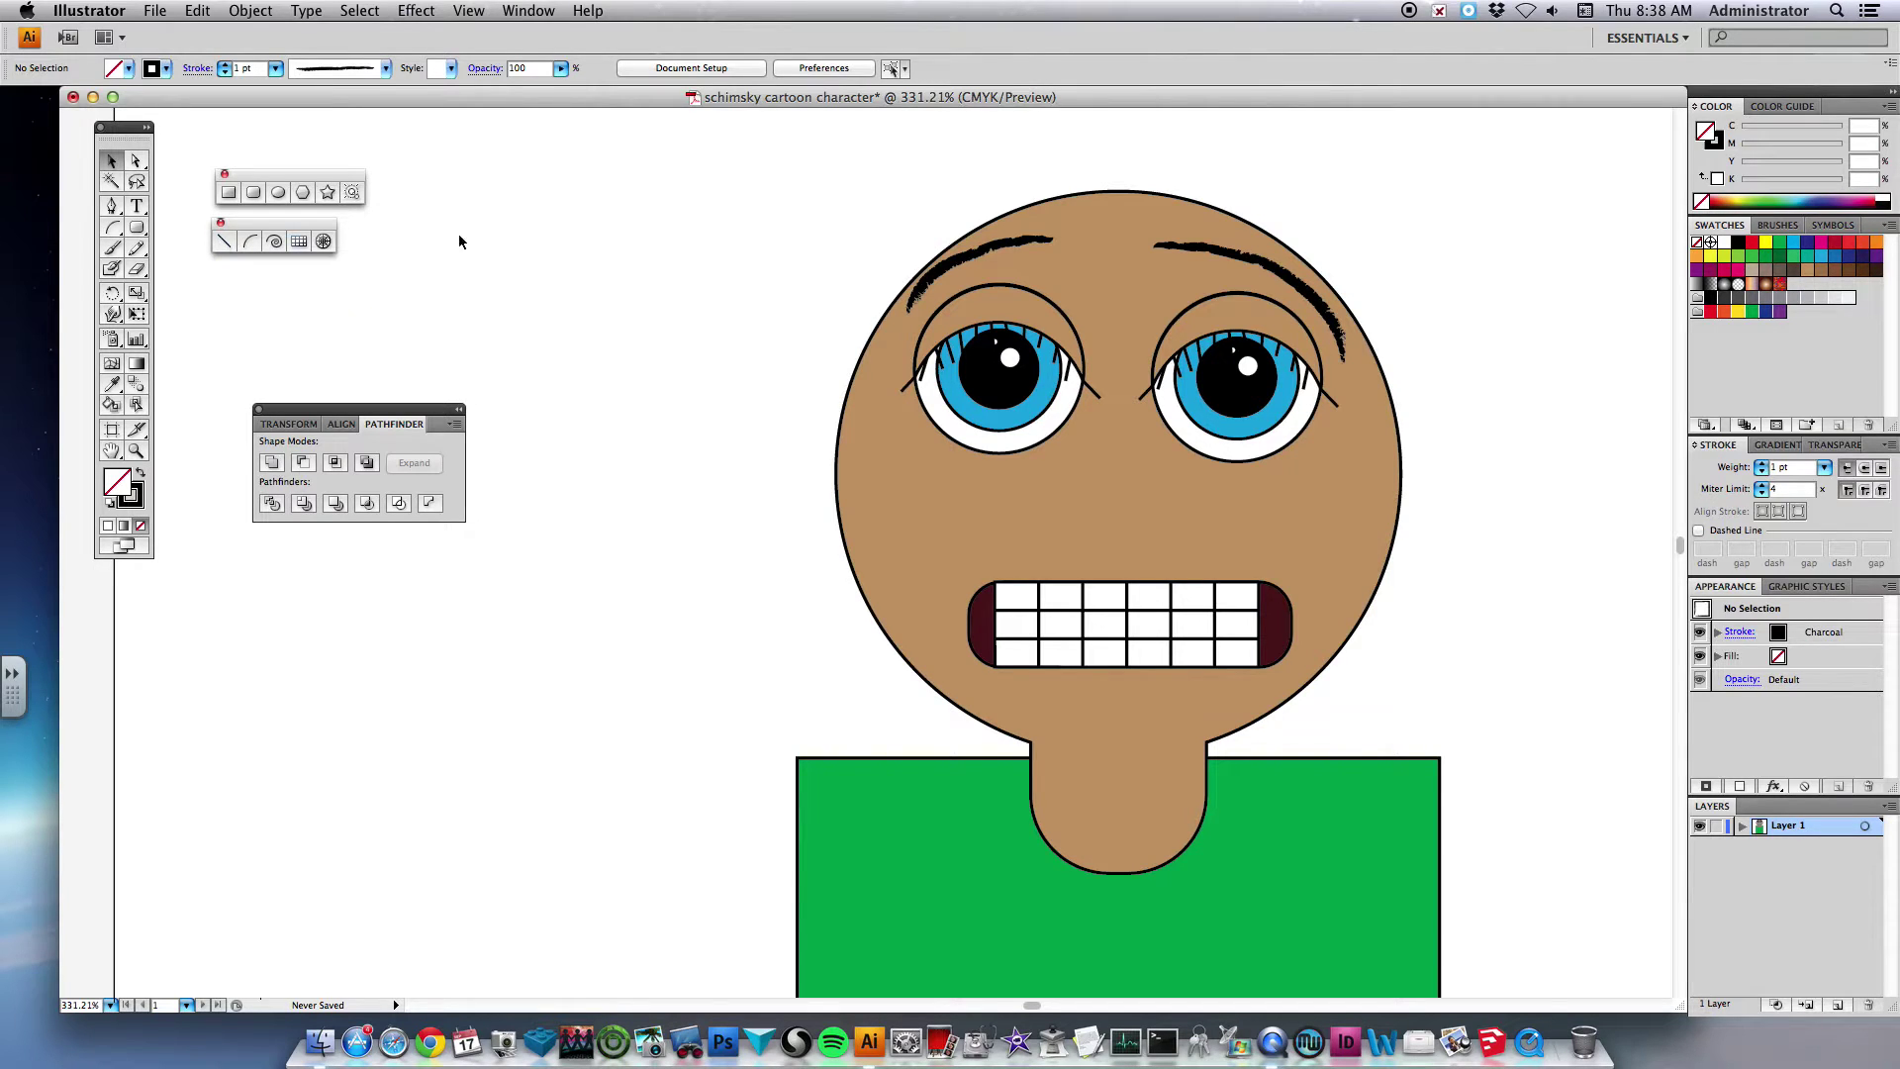
- Switch to the Line Segment tool and set the brush to 3 pt. Round
{"action": "left_click", "coordinate": [227, 242]}
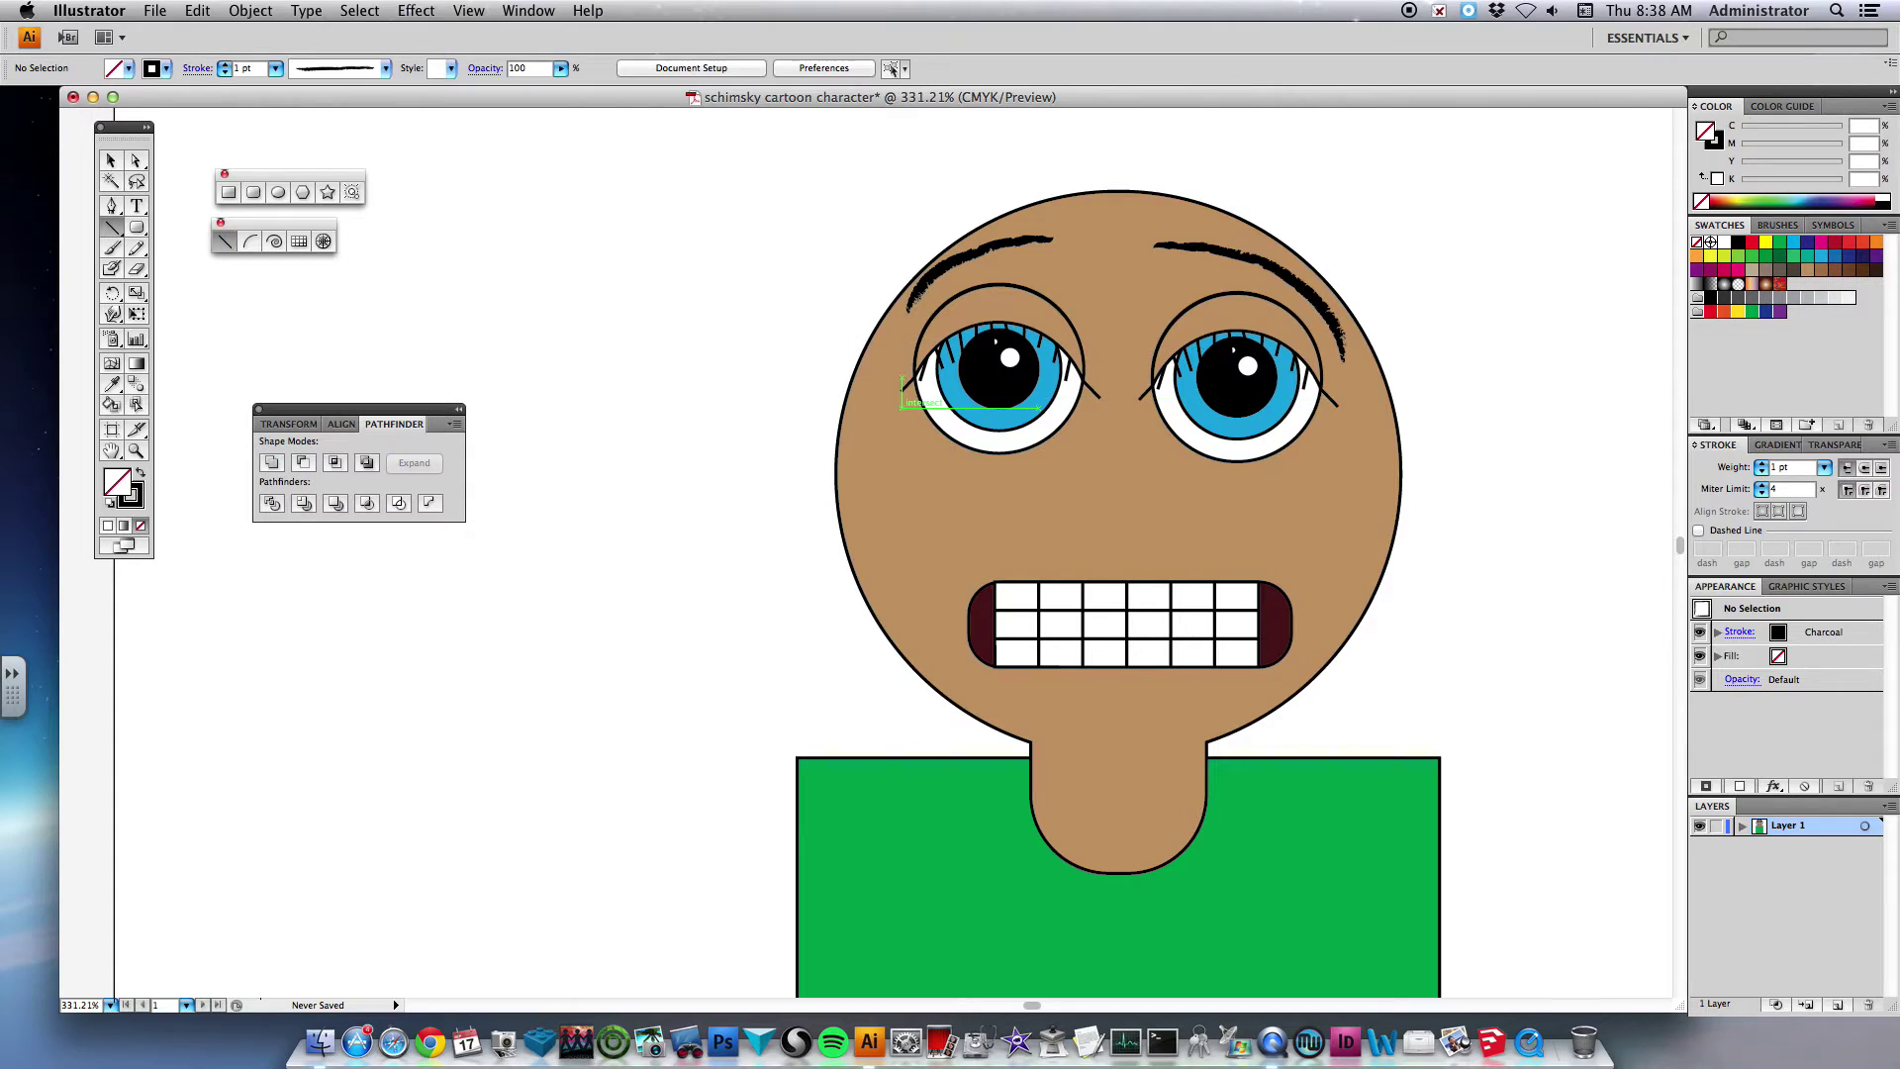
{"action": "left_click", "coordinate": [336, 69]}
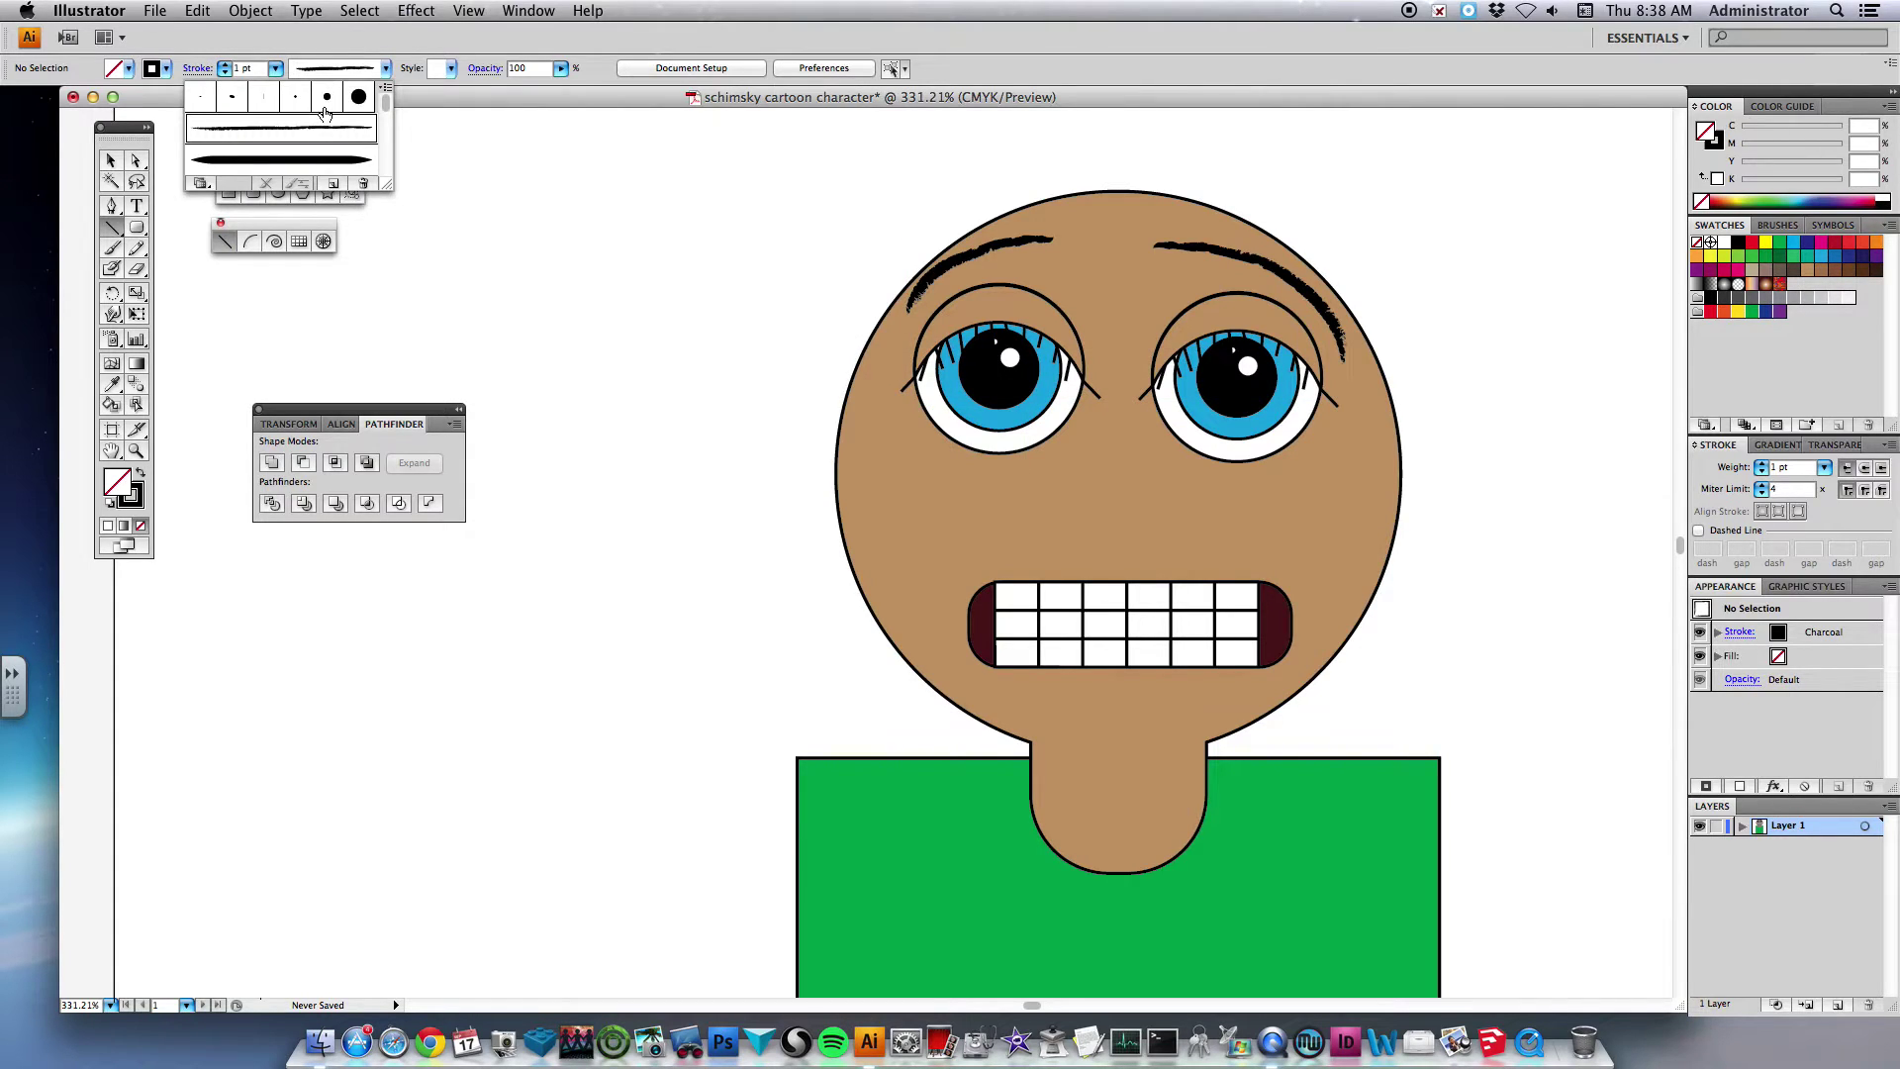
{"action": "left_click", "coordinate": [204, 99]}
{"action": "left_click", "coordinate": [238, 102]}
{"action": "left_click", "coordinate": [328, 100]}
{"action": "left_click", "coordinate": [304, 99]}
{"action": "left_click", "coordinate": [433, 36]}
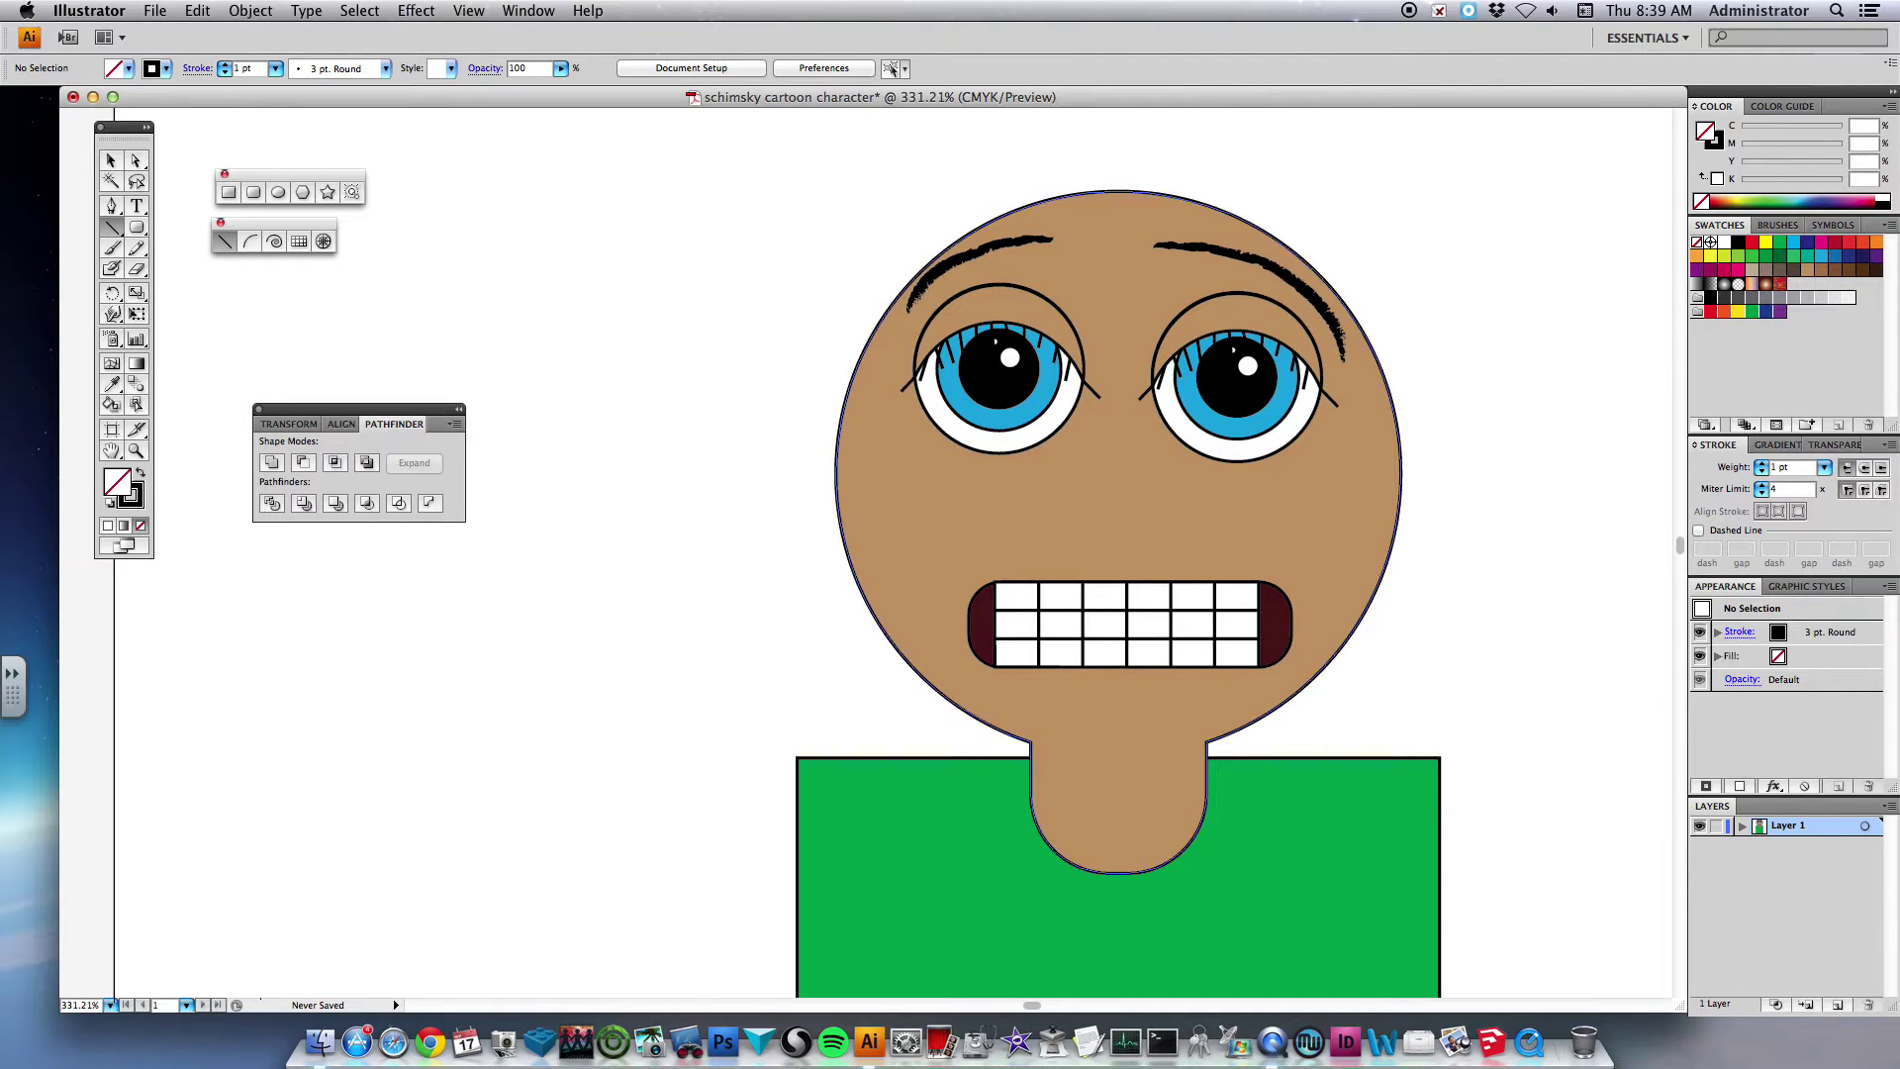
- Try to sketch a nose from straight line segments between the eyes and the mouth, and undo all of them
{"action": "left_click_drag", "start_coordinate": [1053, 503], "coordinate": [1184, 503]}
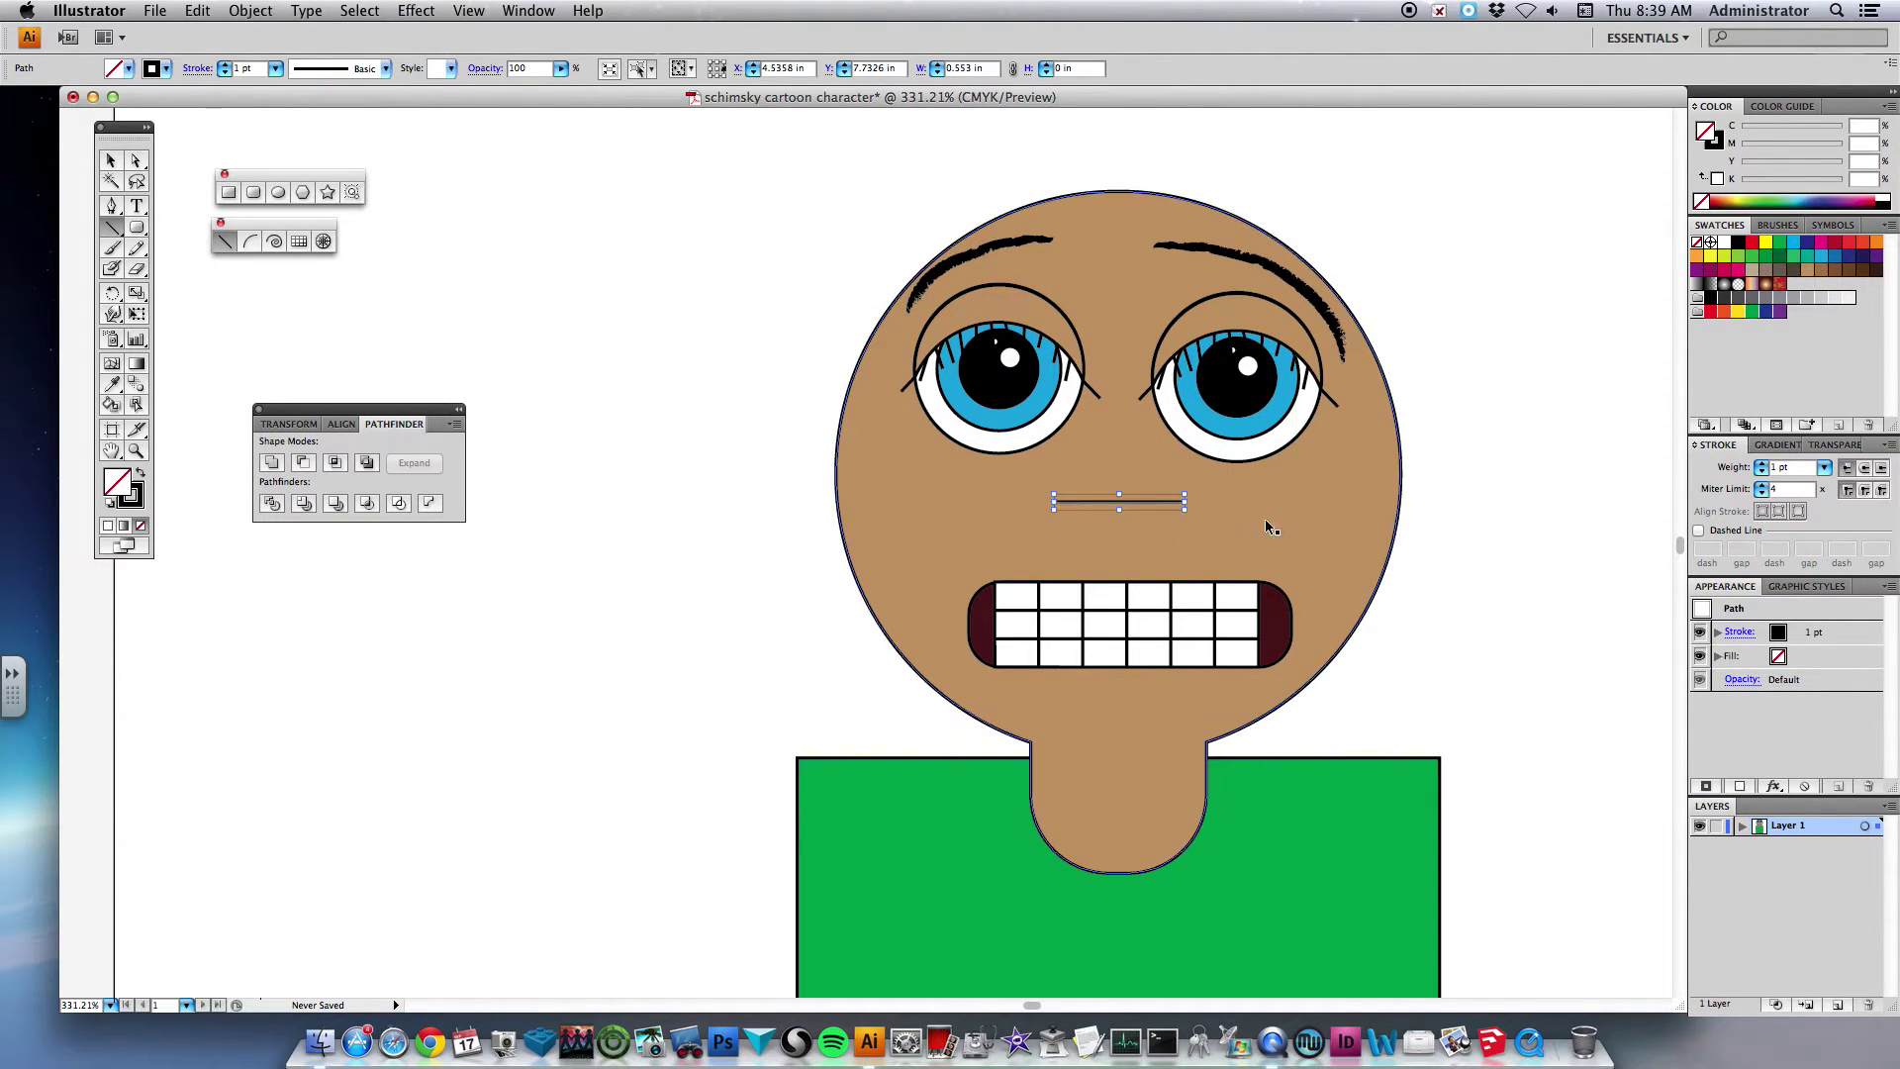
{"action": "key", "text": "super+z"}
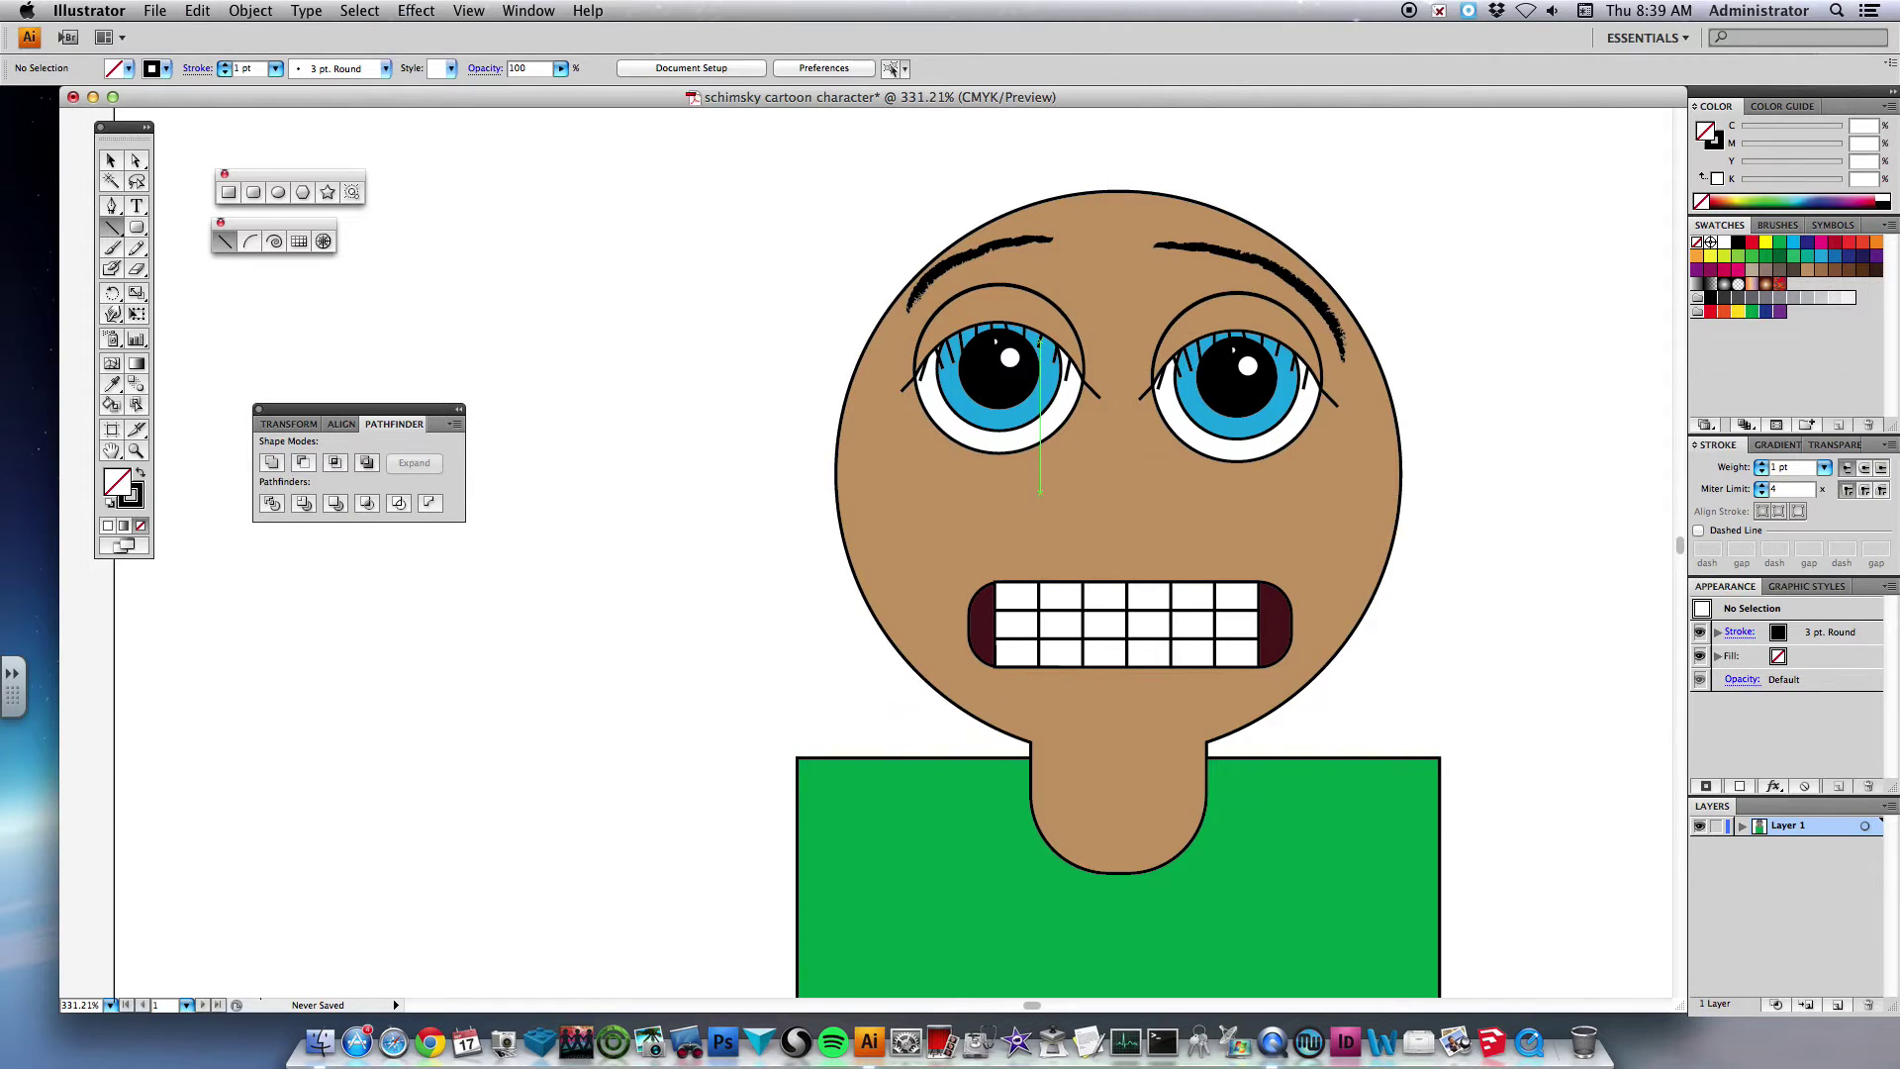
{"action": "mouse_move", "coordinate": [1057, 469]}
{"action": "left_mouse_down"}
{"action": "mouse_move", "coordinate": [1047, 505]}
{"action": "mouse_move", "coordinate": [1101, 527]}
{"action": "left_mouse_up"}
{"action": "left_click_drag", "start_coordinate": [1102, 526], "coordinate": [1140, 526]}
{"action": "mouse_move", "coordinate": [1140, 526]}
{"action": "left_mouse_down"}
{"action": "mouse_move", "coordinate": [1176, 504]}
{"action": "mouse_move", "coordinate": [1162, 469]}
{"action": "left_mouse_up"}
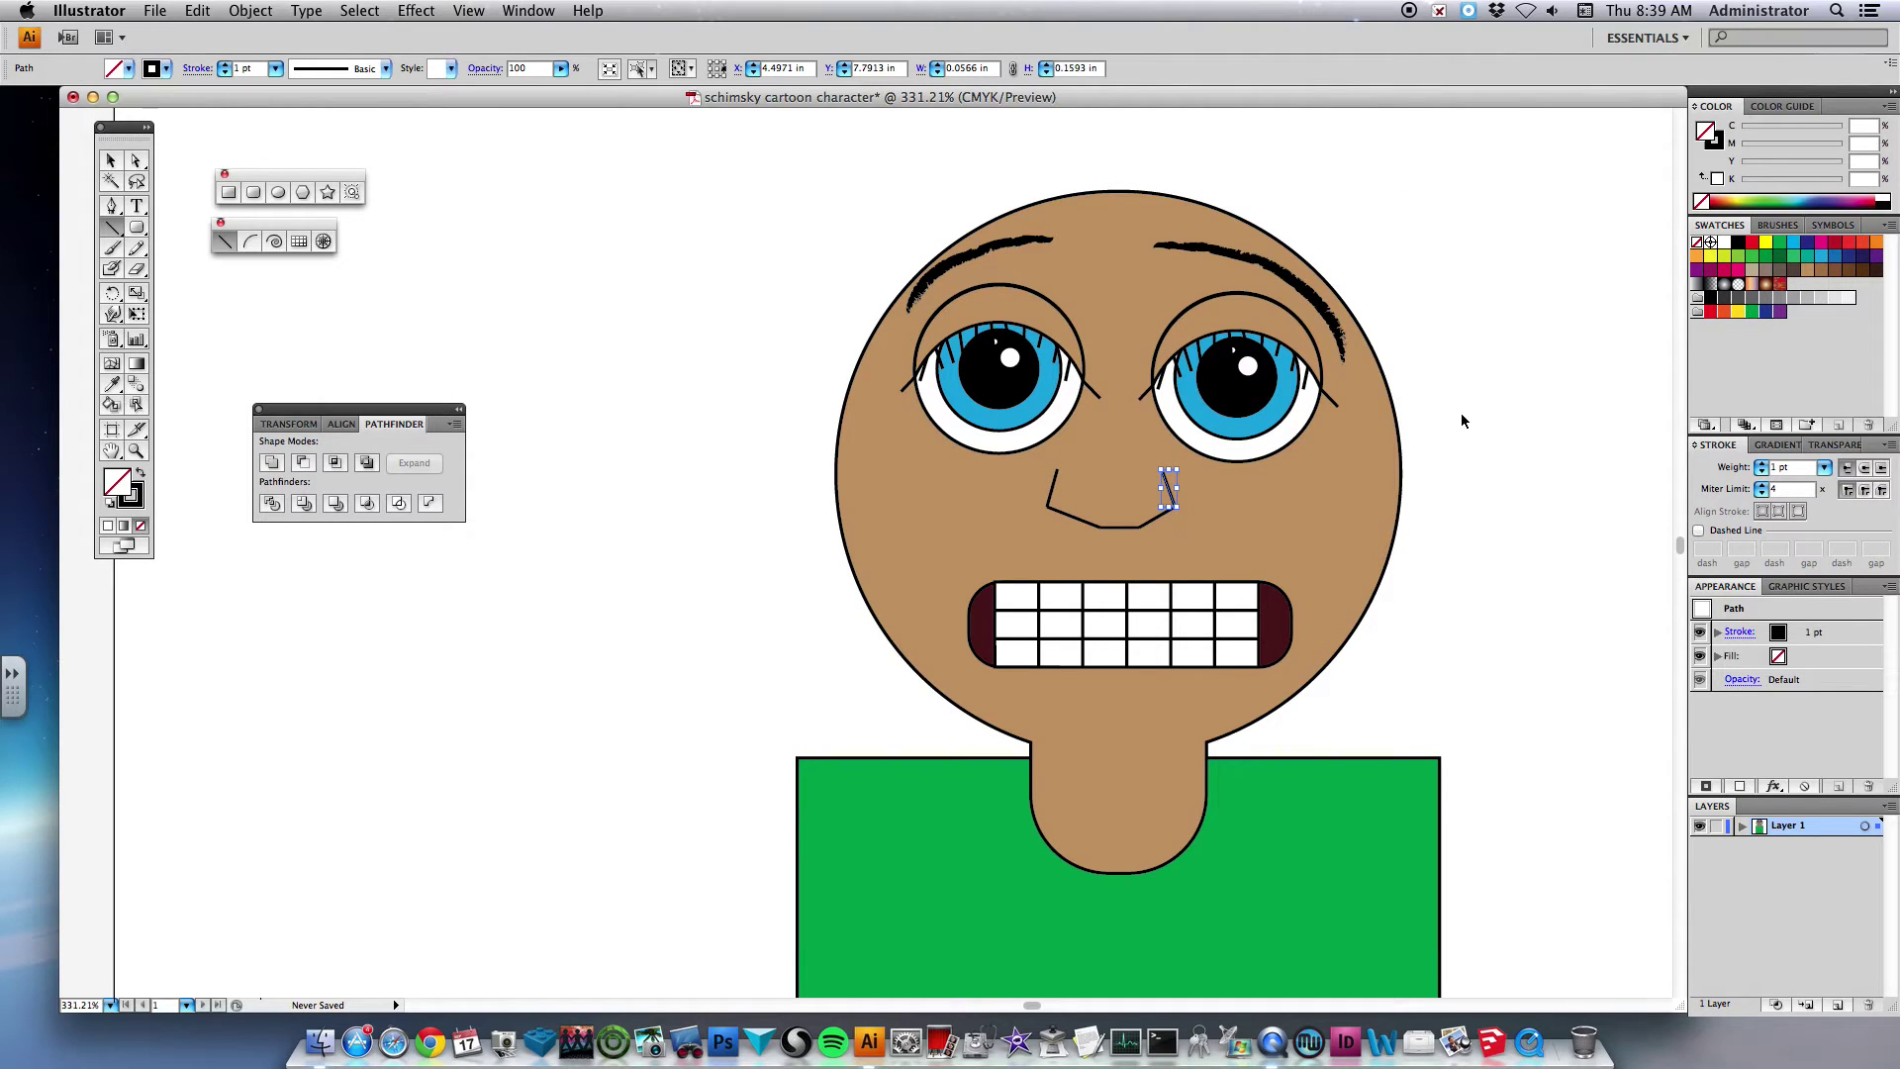
{"action": "key", "text": "super+z"}
{"action": "key", "text": "super+z"}
{"action": "key", "text": "super+z"}
{"action": "key", "text": "super+z"}
{"action": "key", "text": "super+z"}
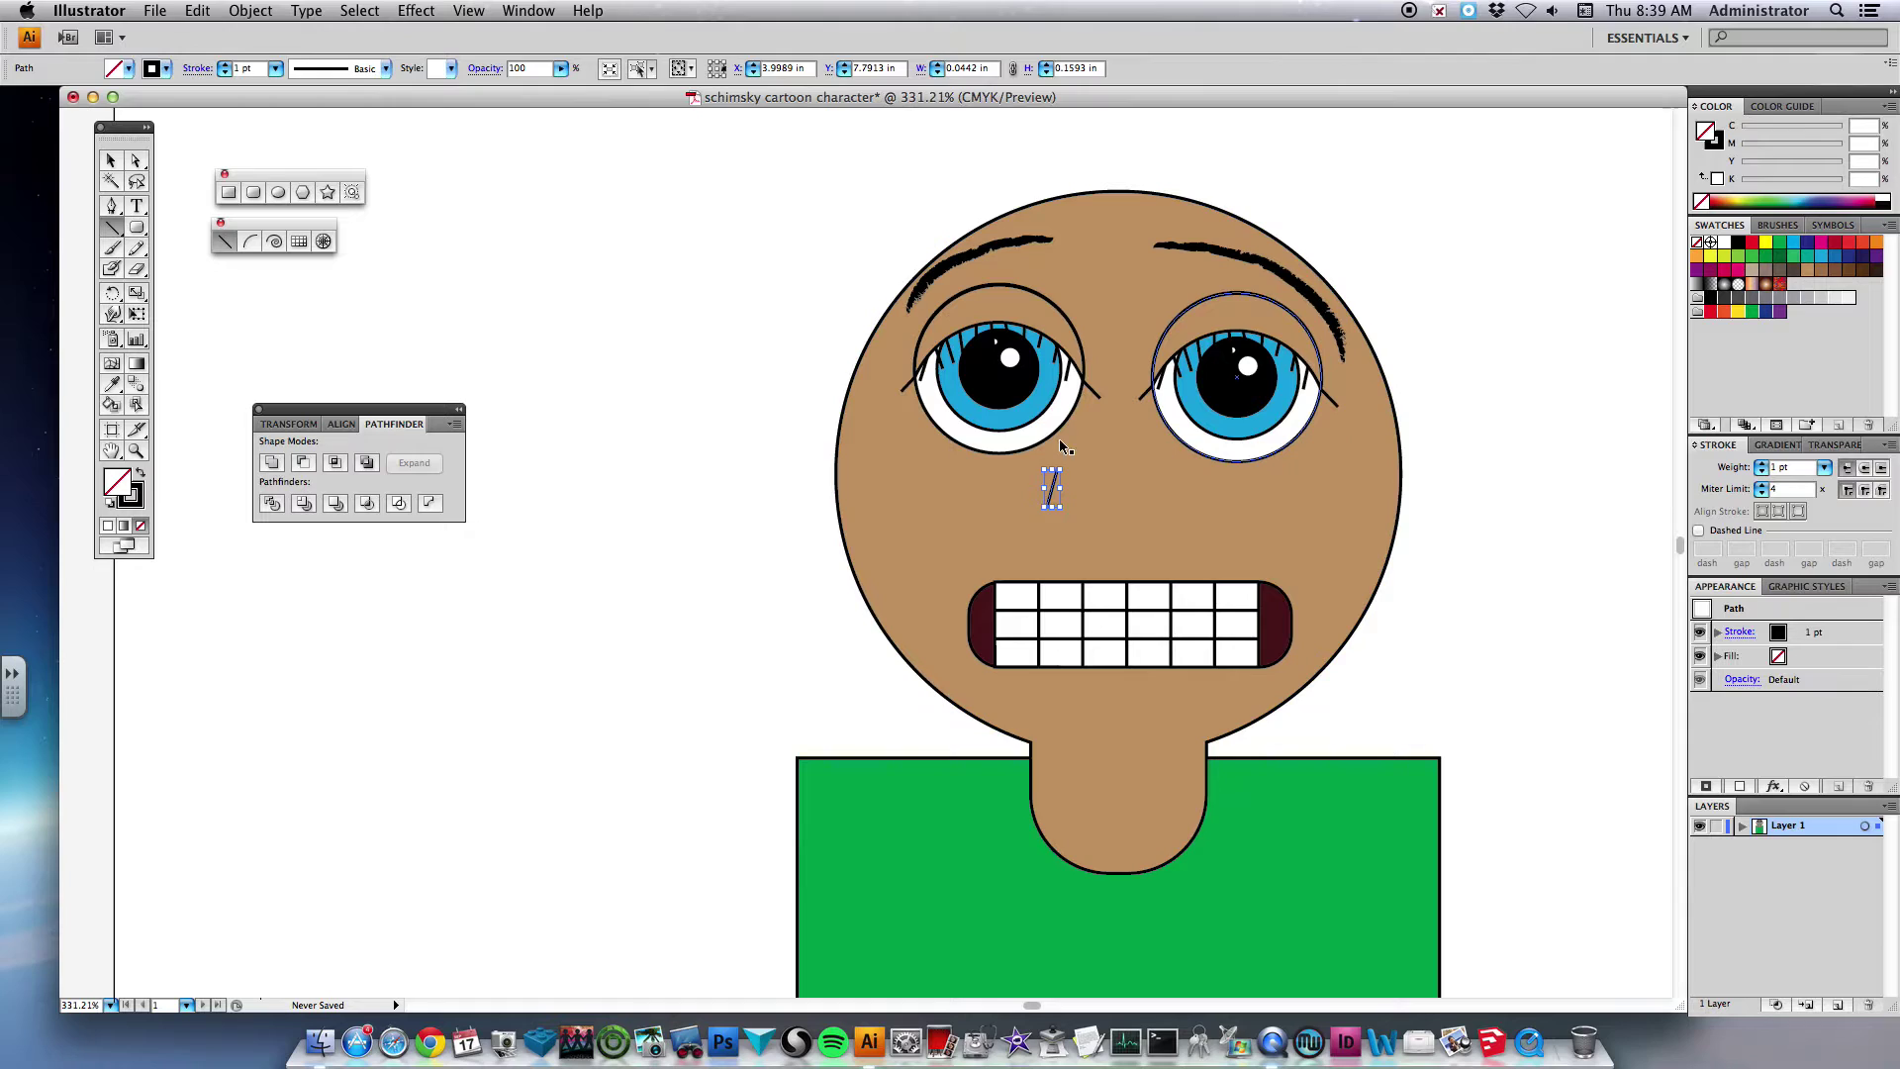
- Draw two small side-by-side ellipses about 0.2 in wide and 0.13 in high above the mouth as nostrils
{"action": "left_click", "coordinate": [278, 192]}
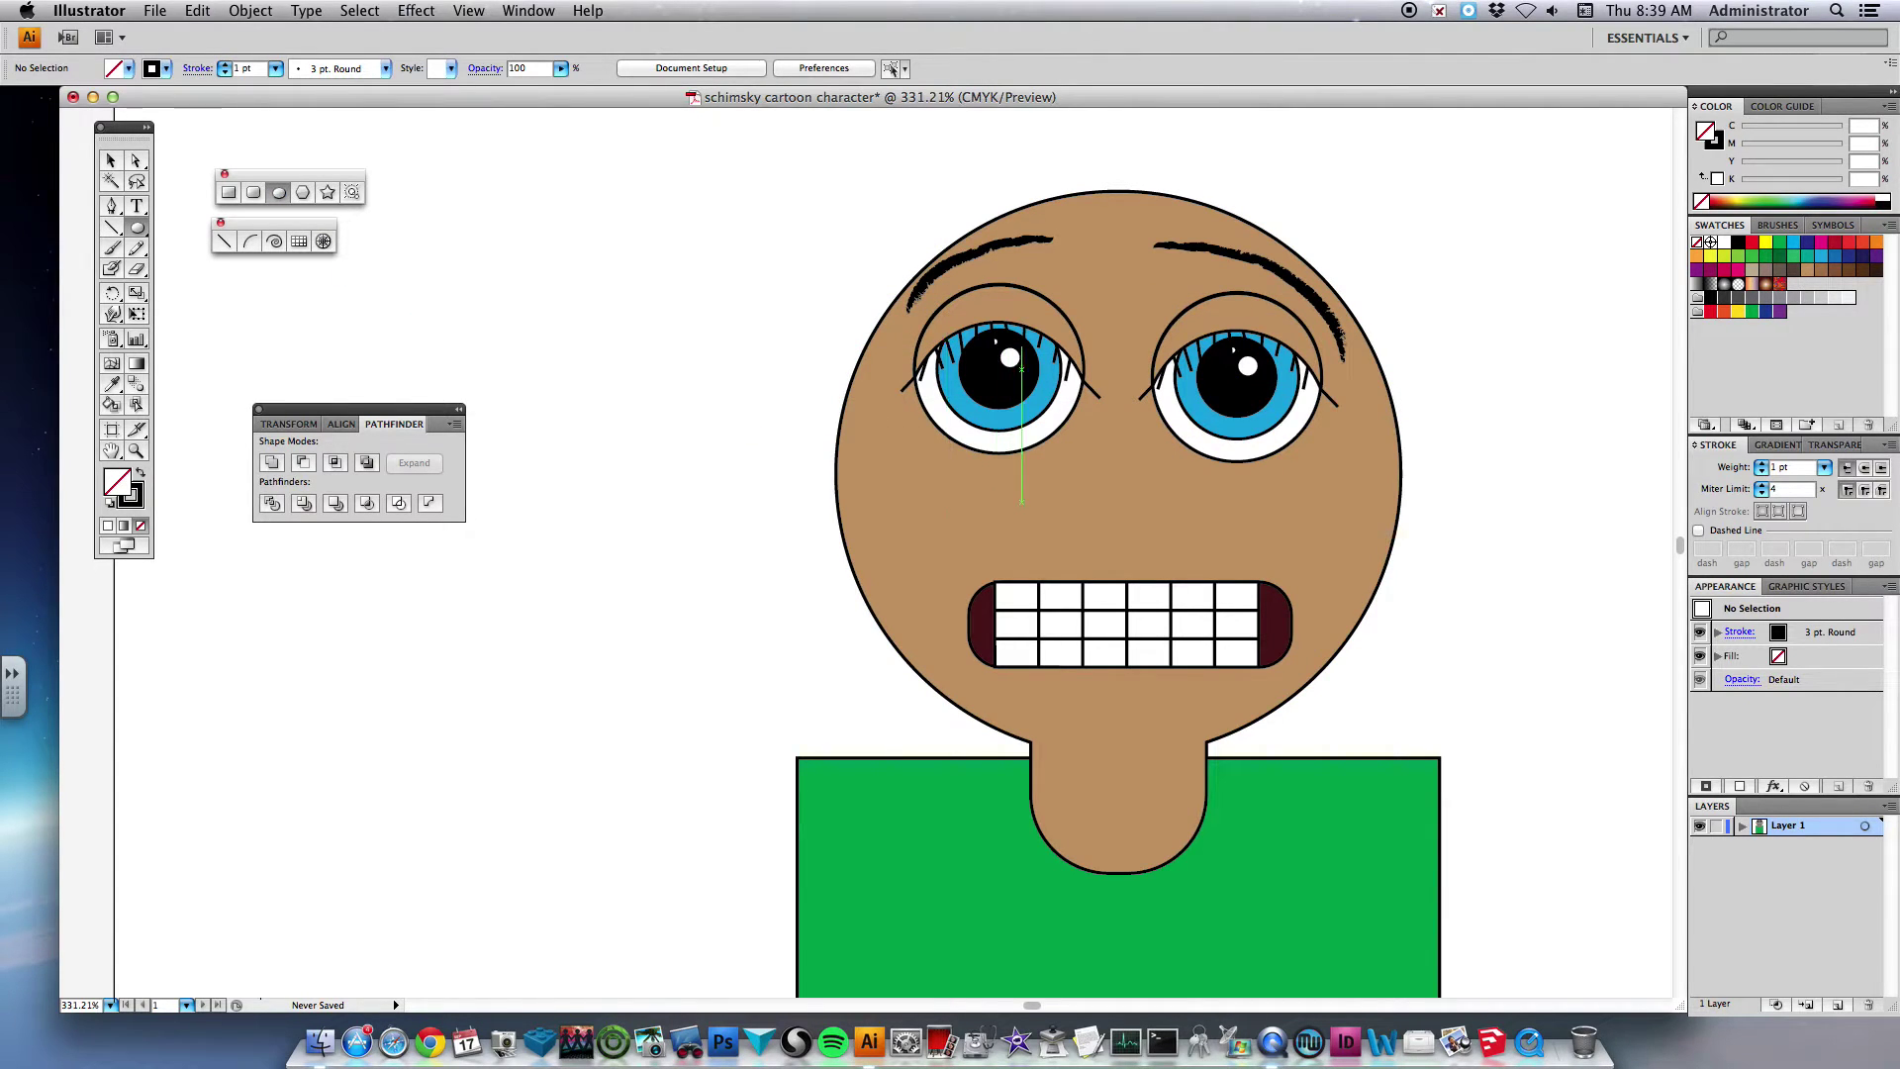
{"action": "left_click_drag", "start_coordinate": [1065, 508], "coordinate": [1211, 539]}
{"action": "key", "text": "super+z"}
{"action": "left_click_drag", "start_coordinate": [1096, 503], "coordinate": [1183, 498]}
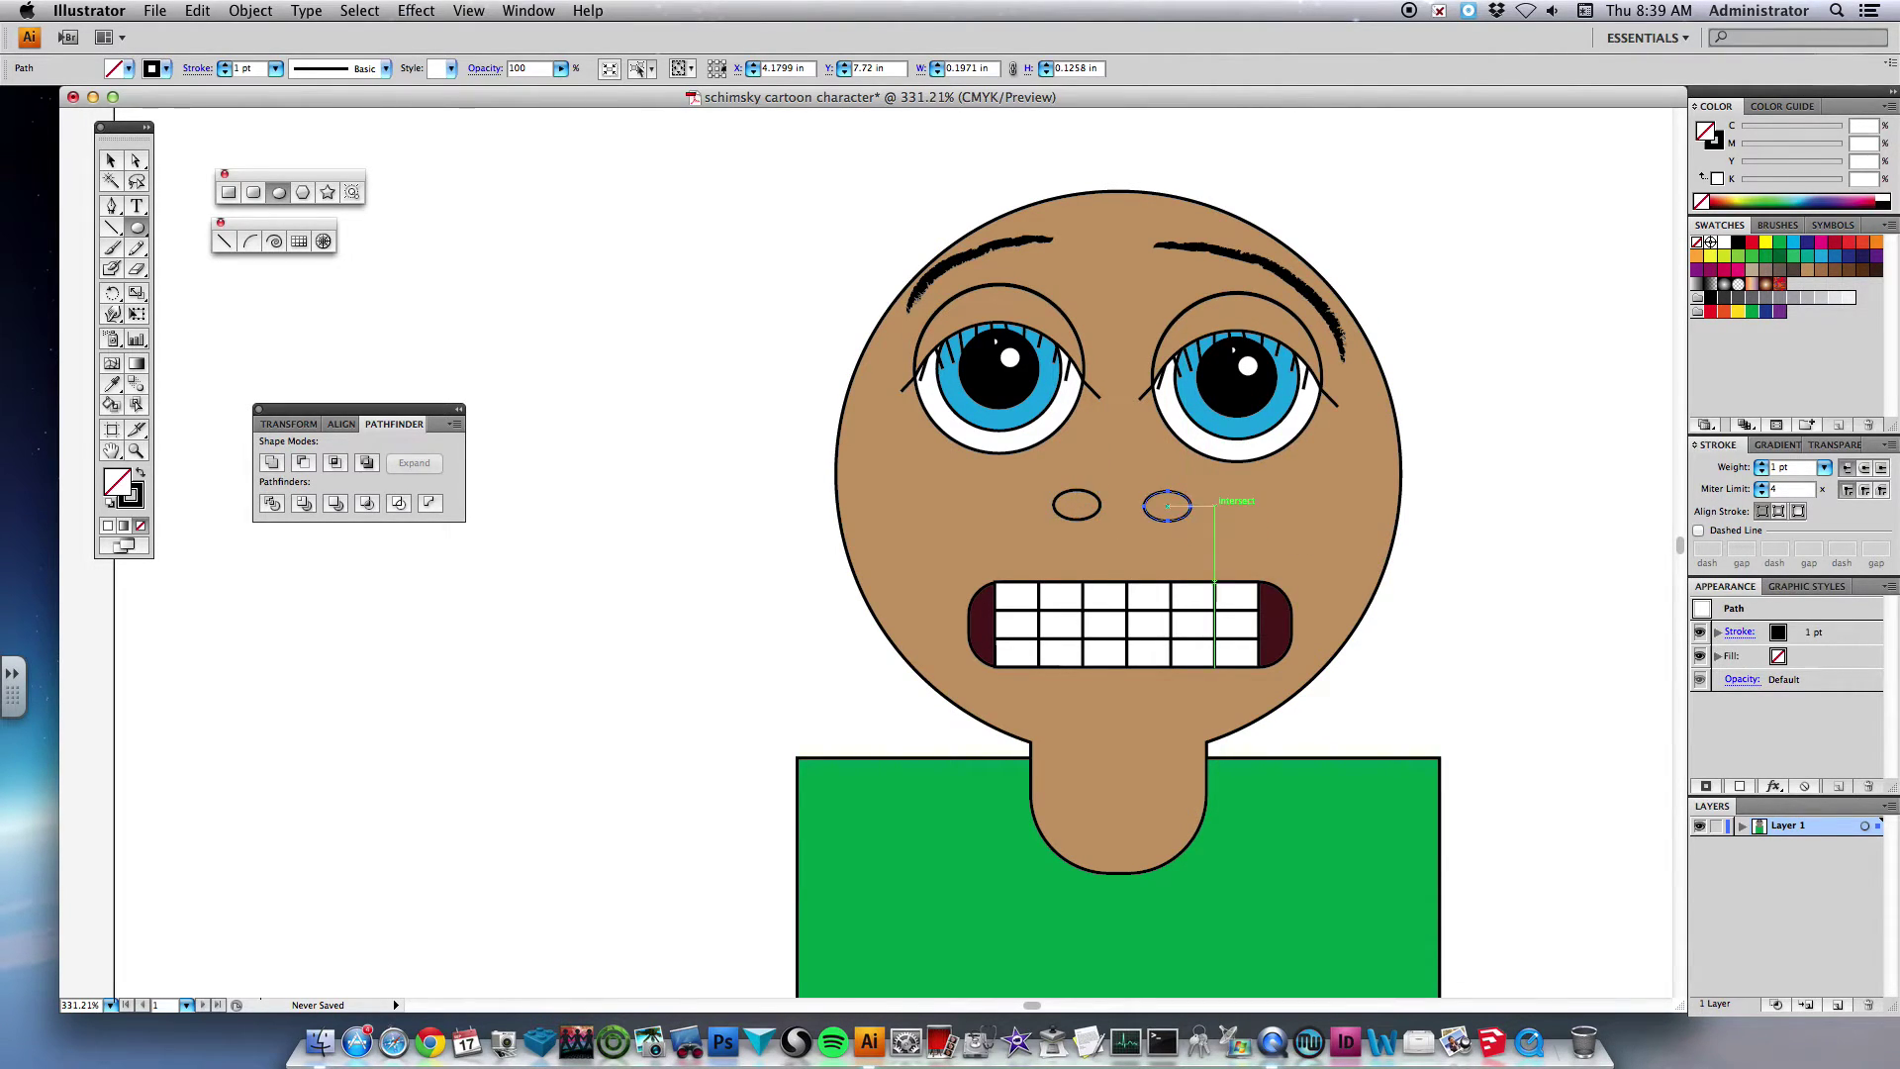
- Fill both nostrils with the dark brown swatch (C 40, M 65, Y 90, K 35) and deselect them
{"action": "left_click", "coordinate": [128, 69]}
{"action": "left_click", "coordinate": [156, 120]}
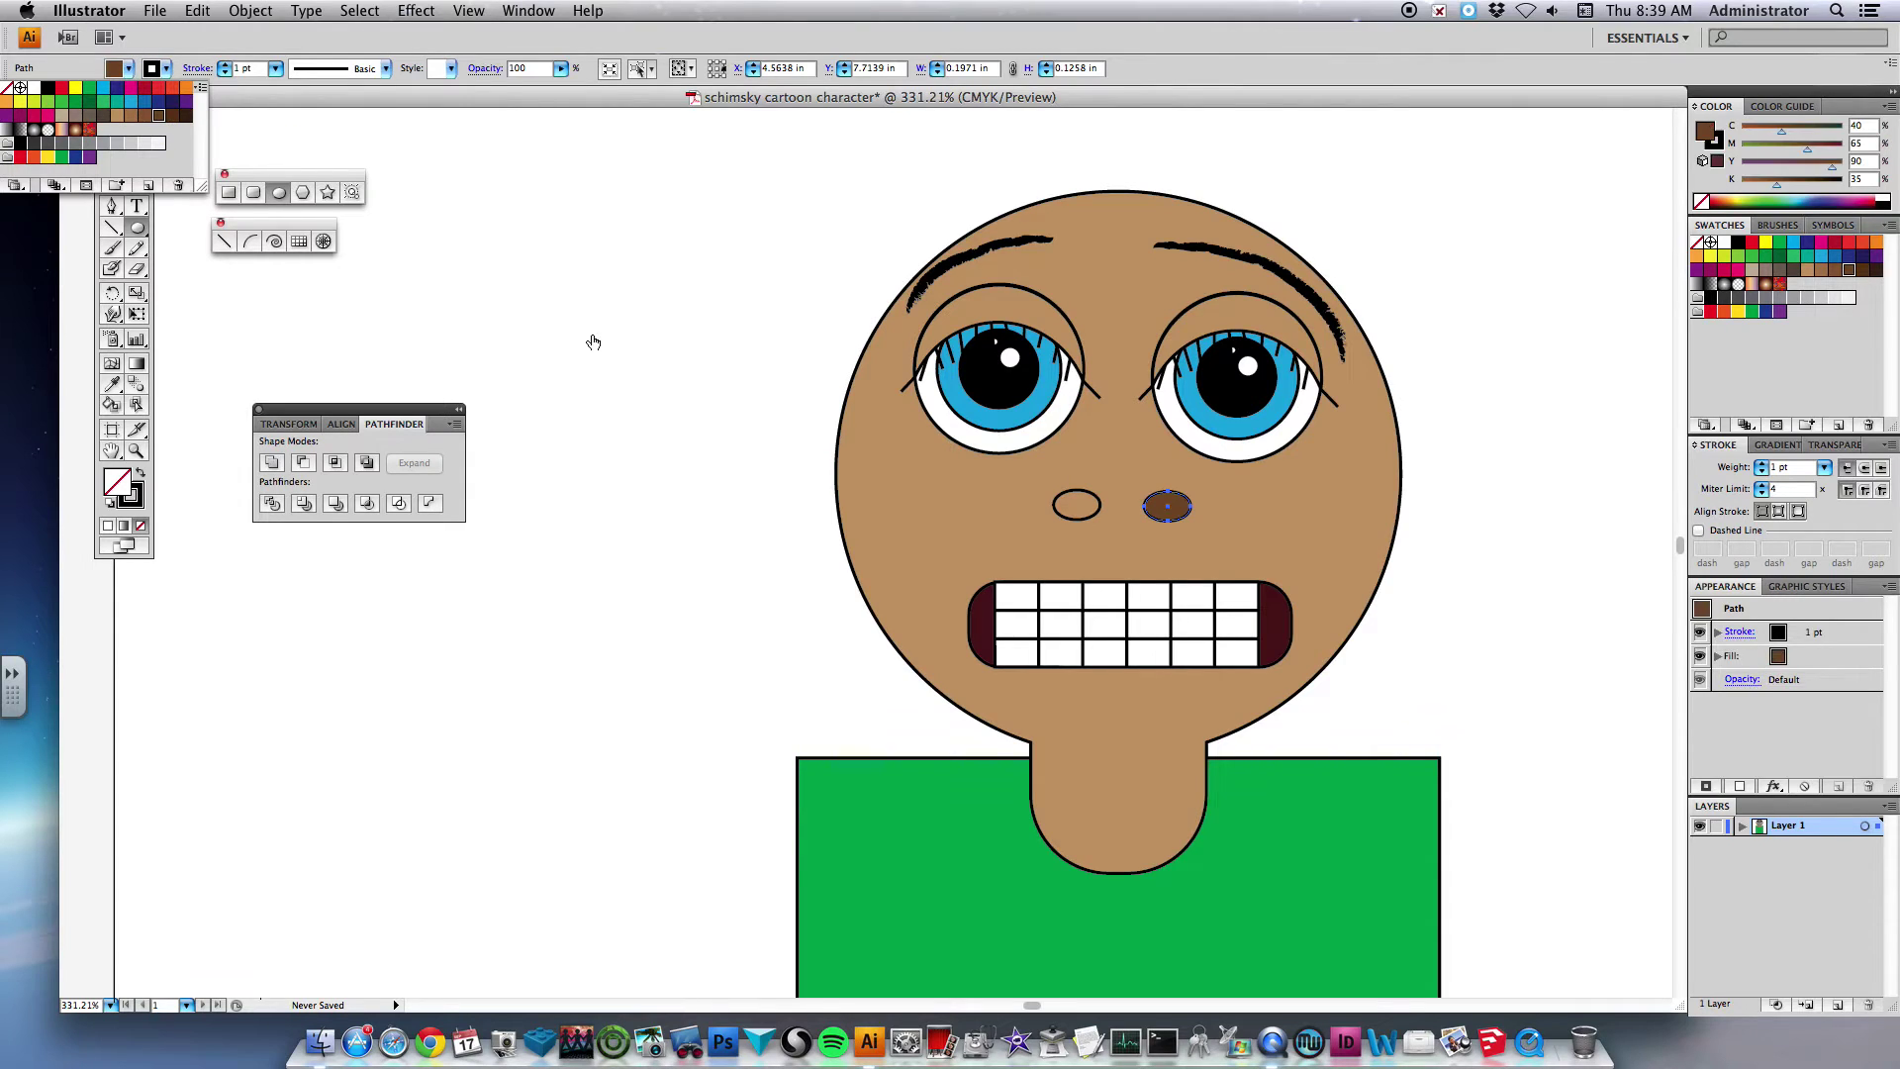
{"action": "left_click", "coordinate": [1077, 504]}
{"action": "left_click", "coordinate": [128, 68]}
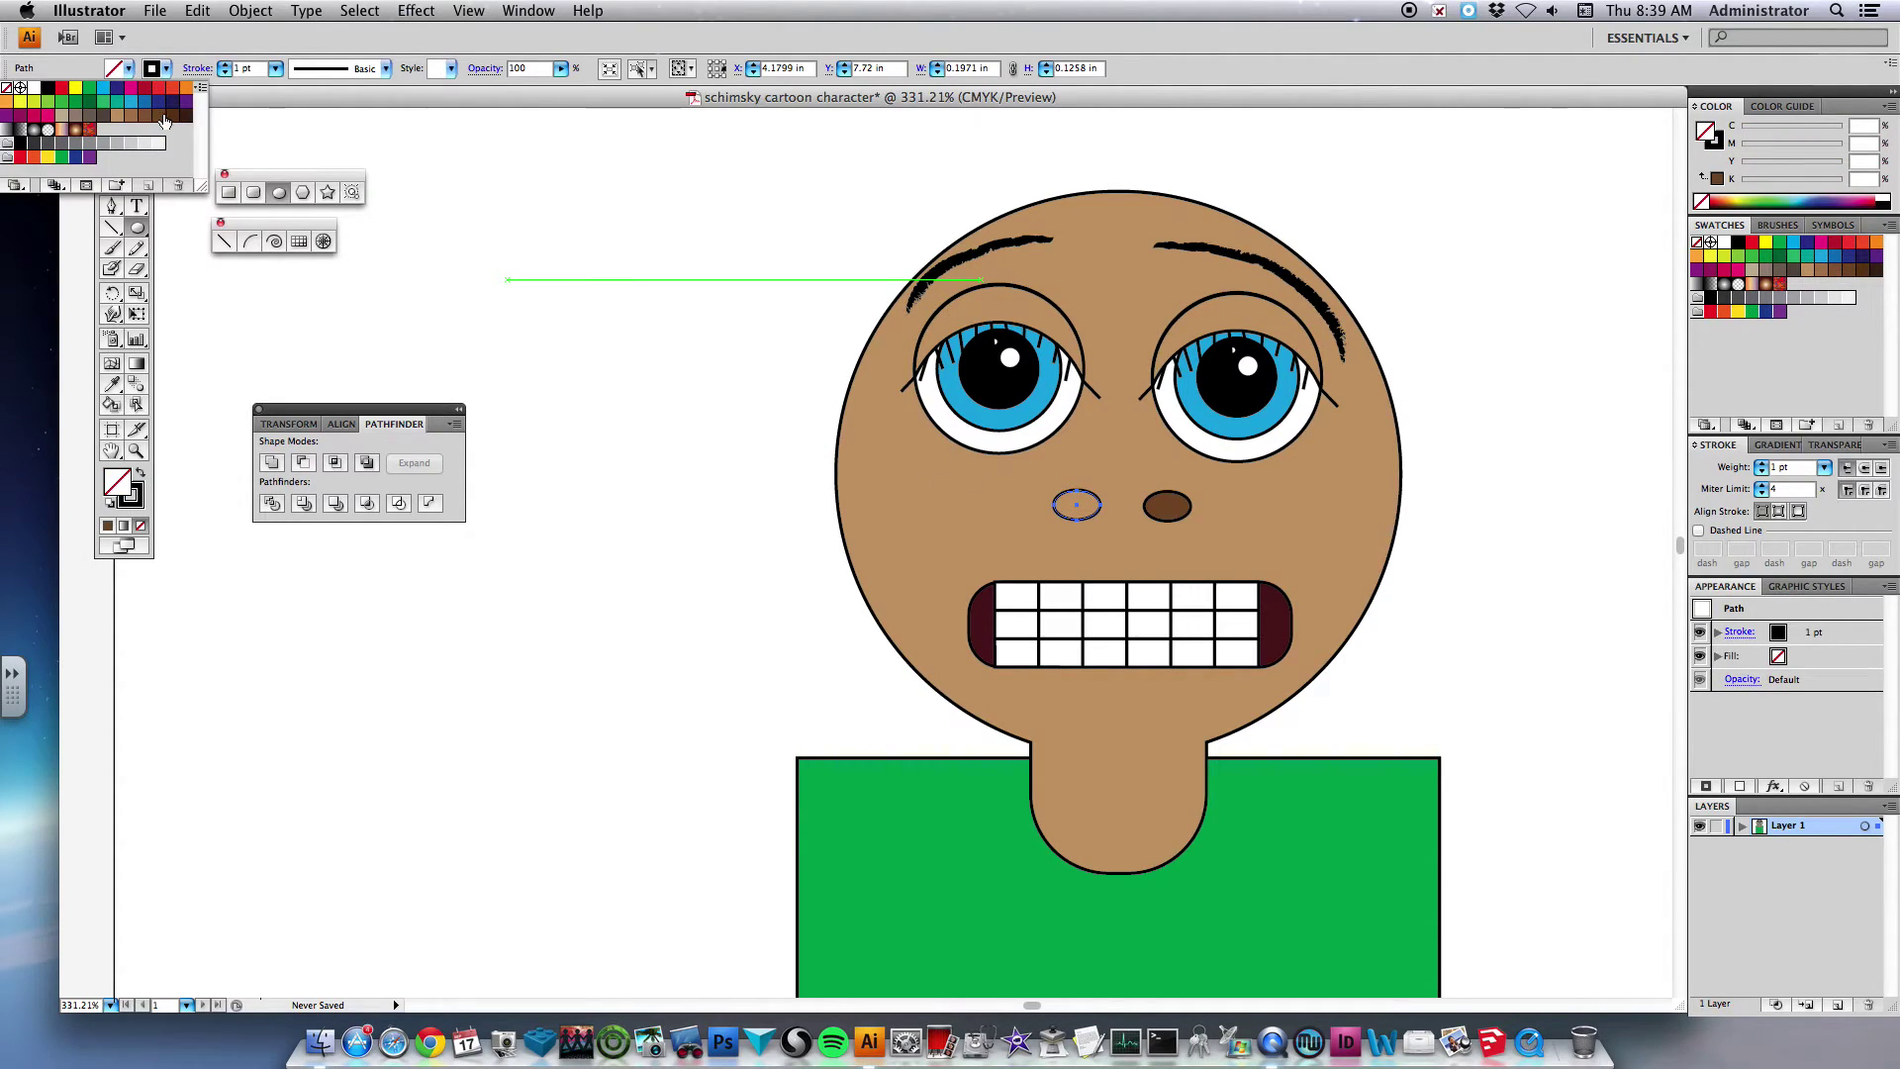
{"action": "left_click", "coordinate": [156, 118]}
{"action": "left_click", "coordinate": [576, 407]}
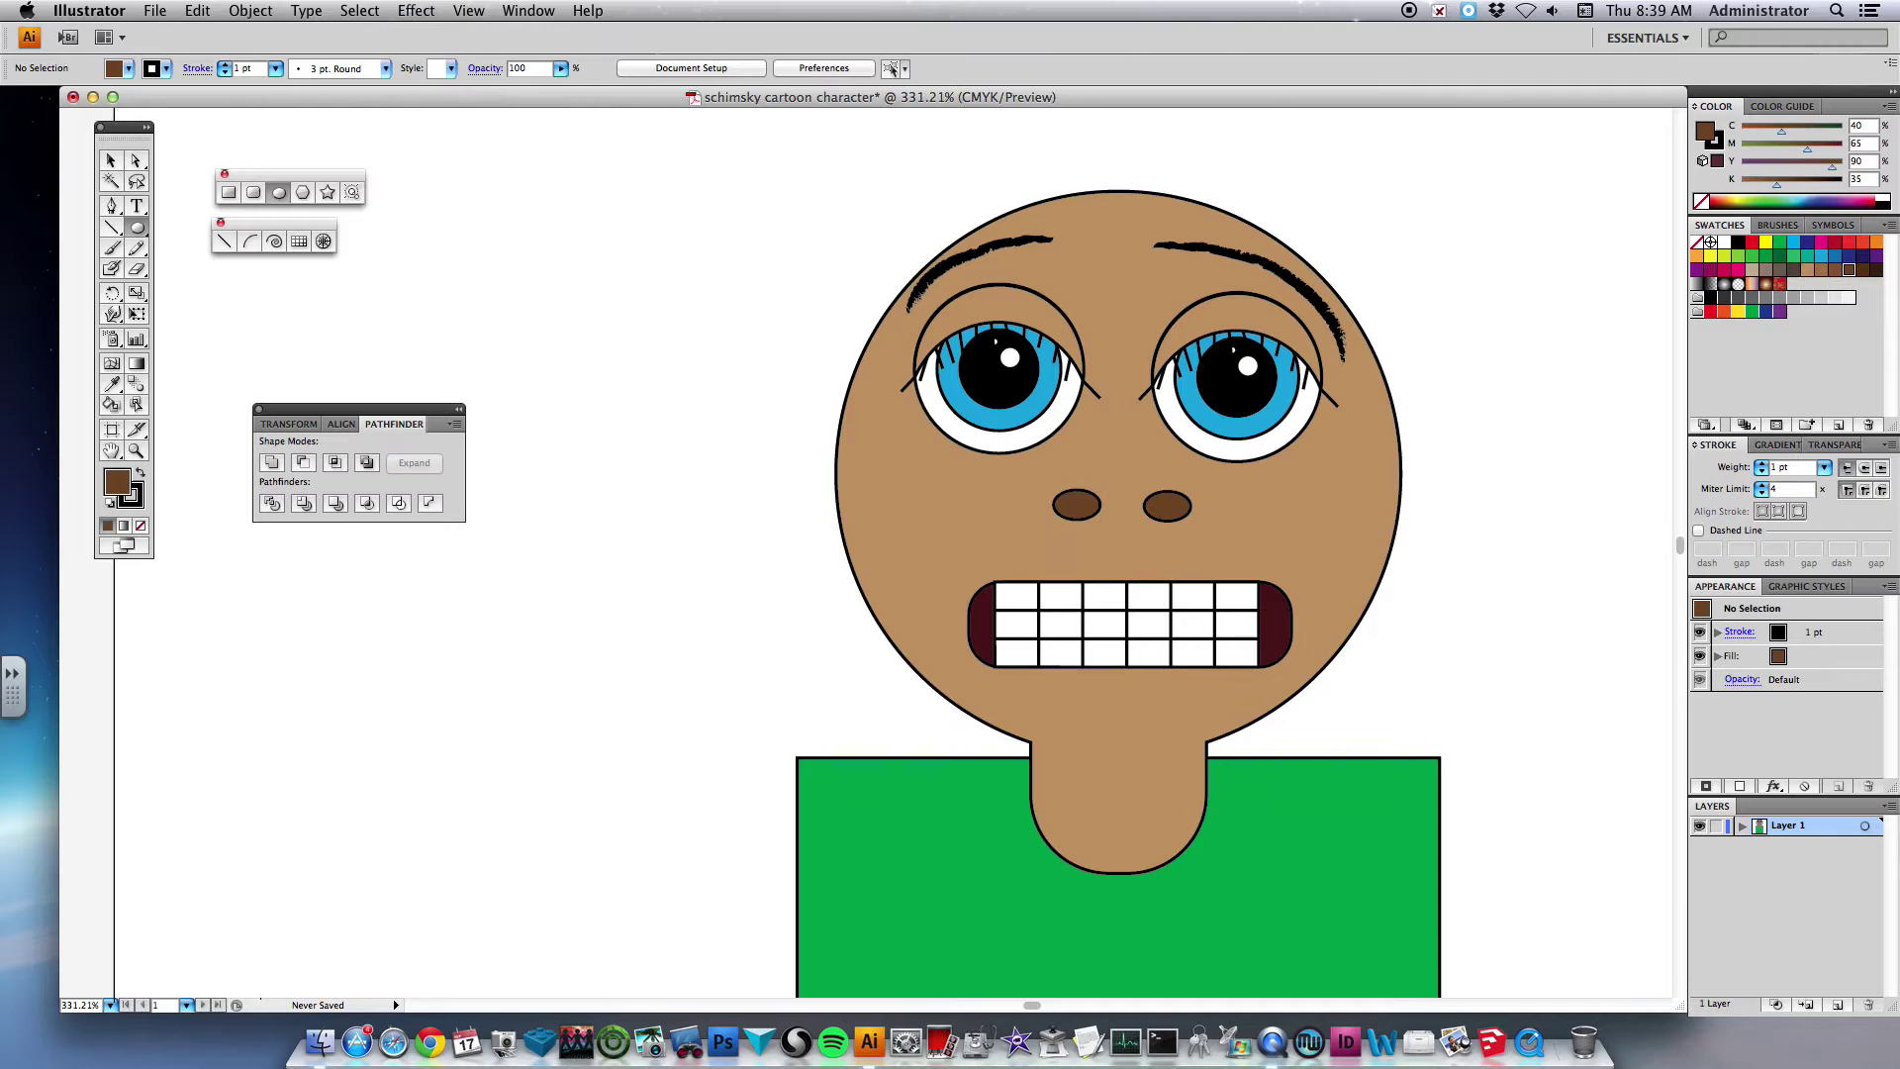
- Set the fill to none and draw a short black line connecting the two nostrils
{"action": "left_click", "coordinate": [223, 241]}
{"action": "left_click", "coordinate": [125, 71]}
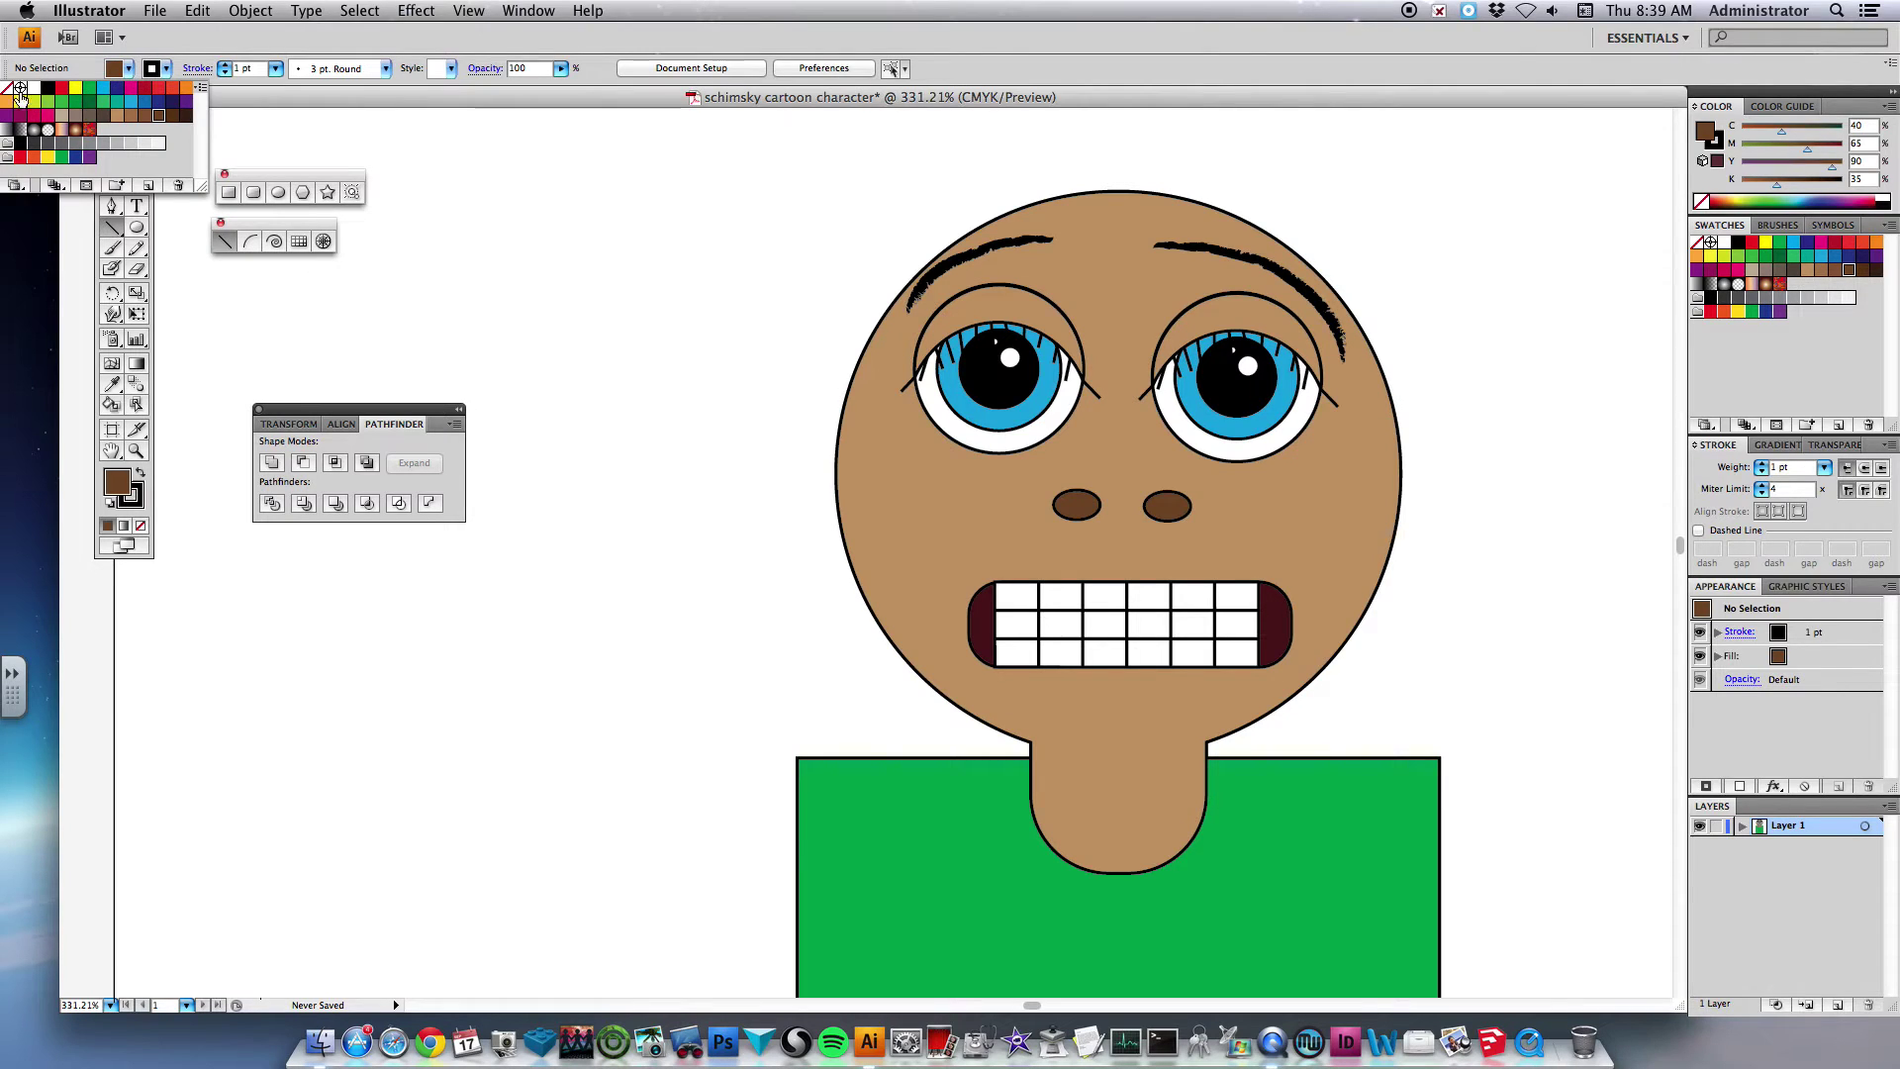
{"action": "left_click", "coordinate": [7, 88]}
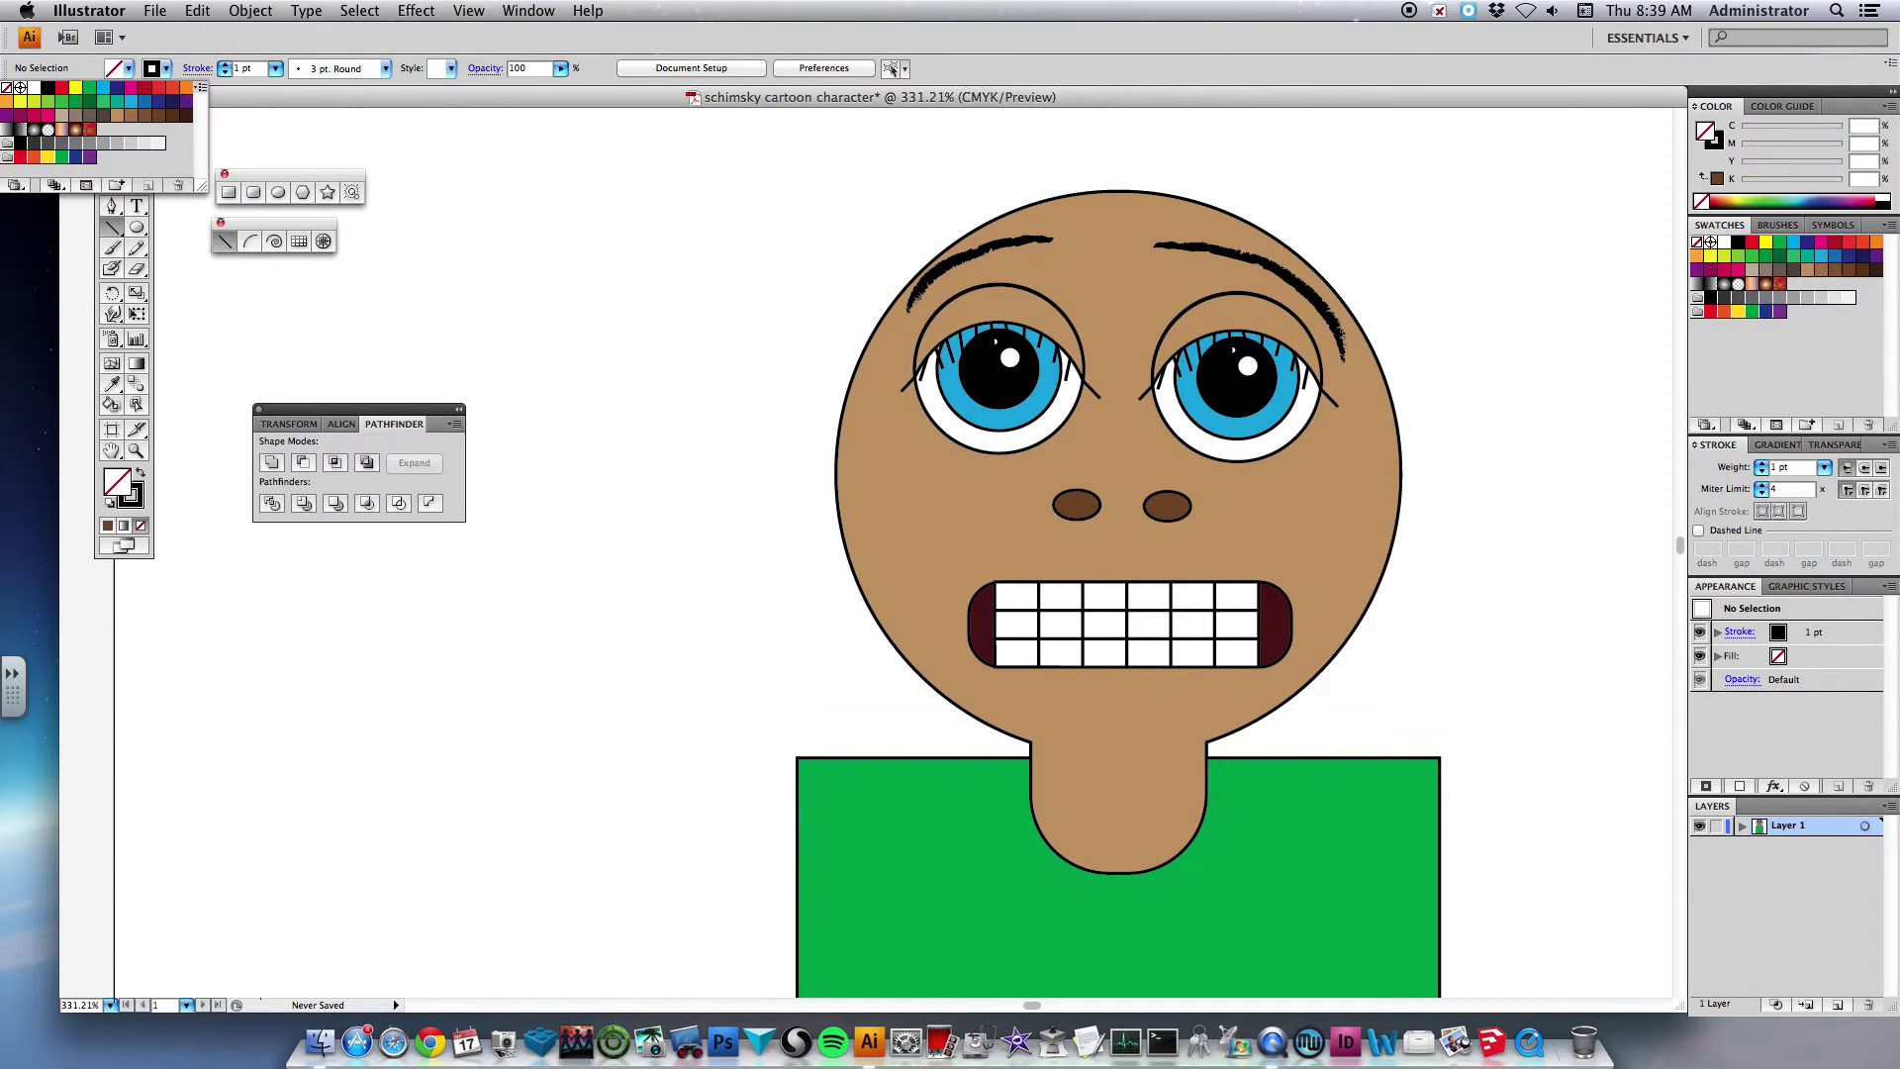
{"action": "left_click_drag", "start_coordinate": [1098, 506], "coordinate": [1145, 506]}
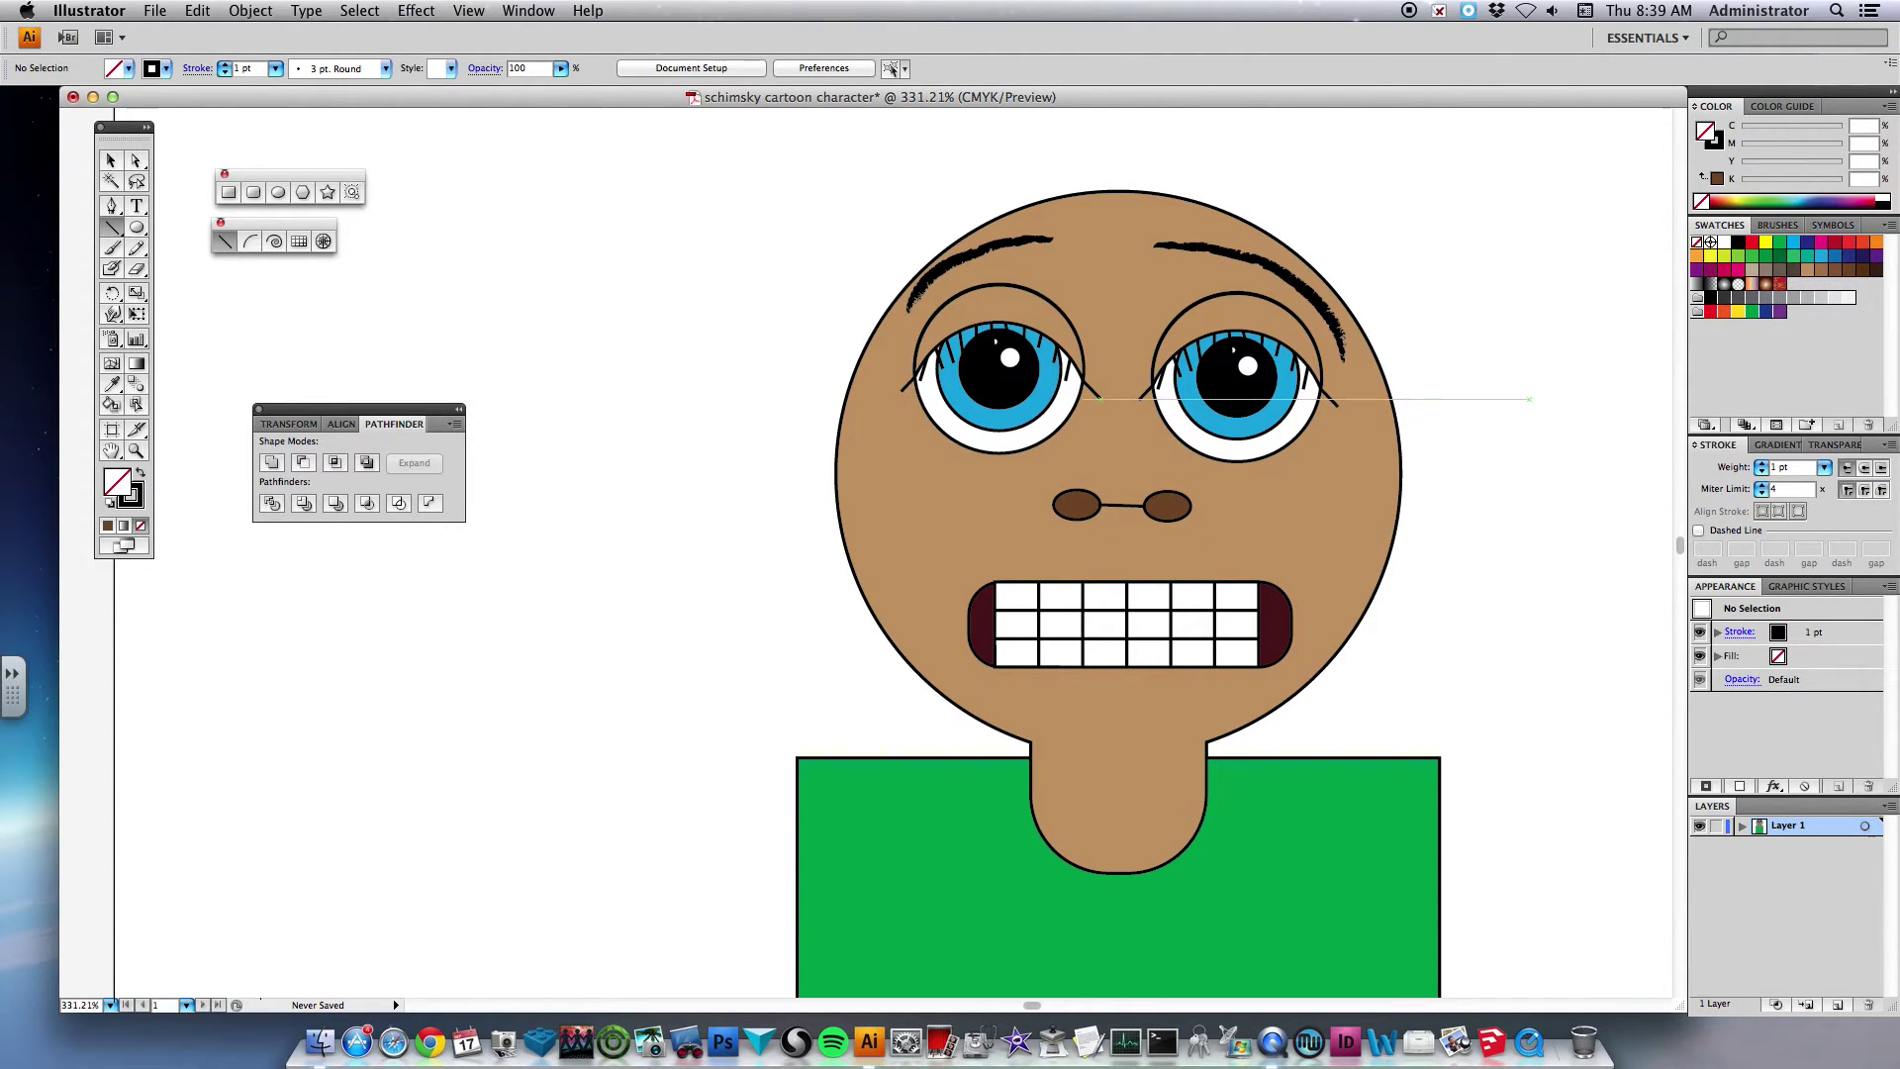
- Draw a small unfilled circle with a grey outline overlapping the lower outer edge of the right nostril
{"action": "left_click", "coordinate": [278, 192]}
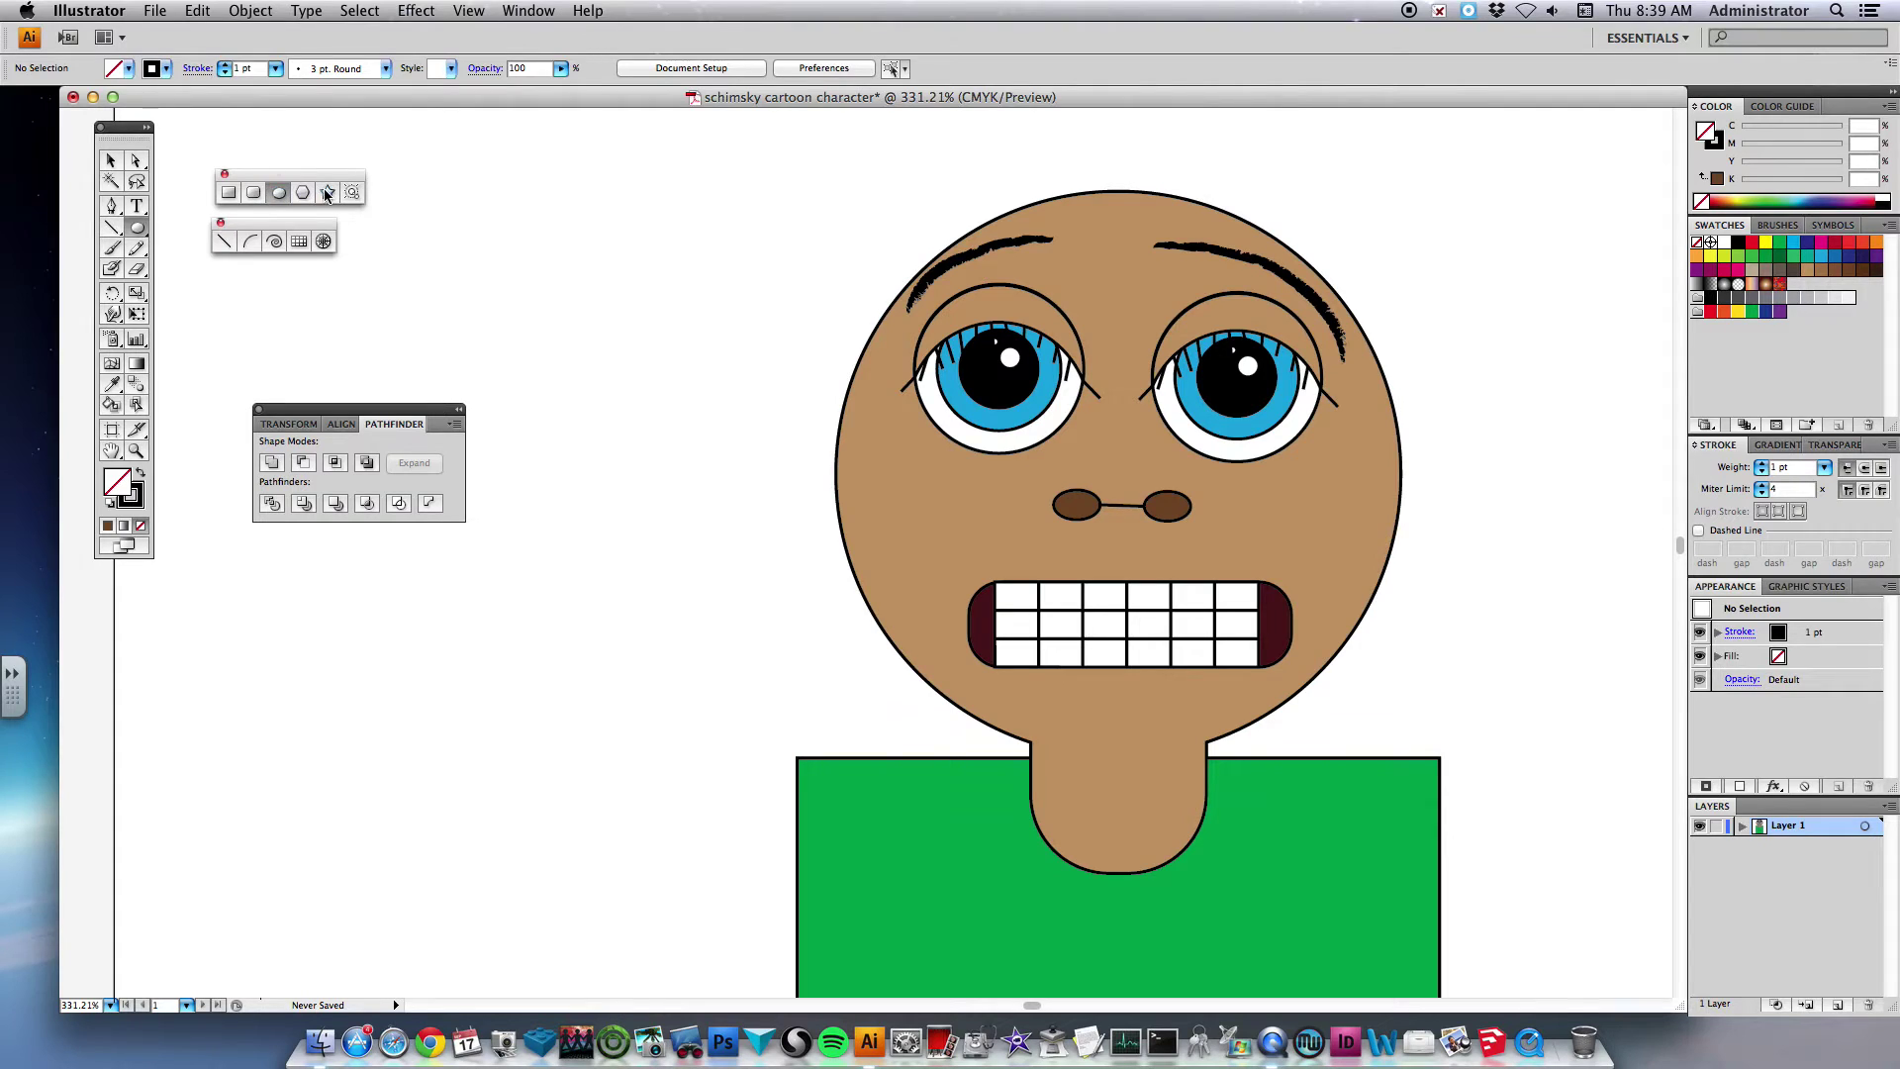
{"action": "left_click", "coordinate": [153, 69]}
{"action": "left_click", "coordinate": [117, 143]}
{"action": "left_click_drag", "start_coordinate": [1175, 505], "coordinate": [1221, 546]}
{"action": "left_click", "coordinate": [1454, 407]}
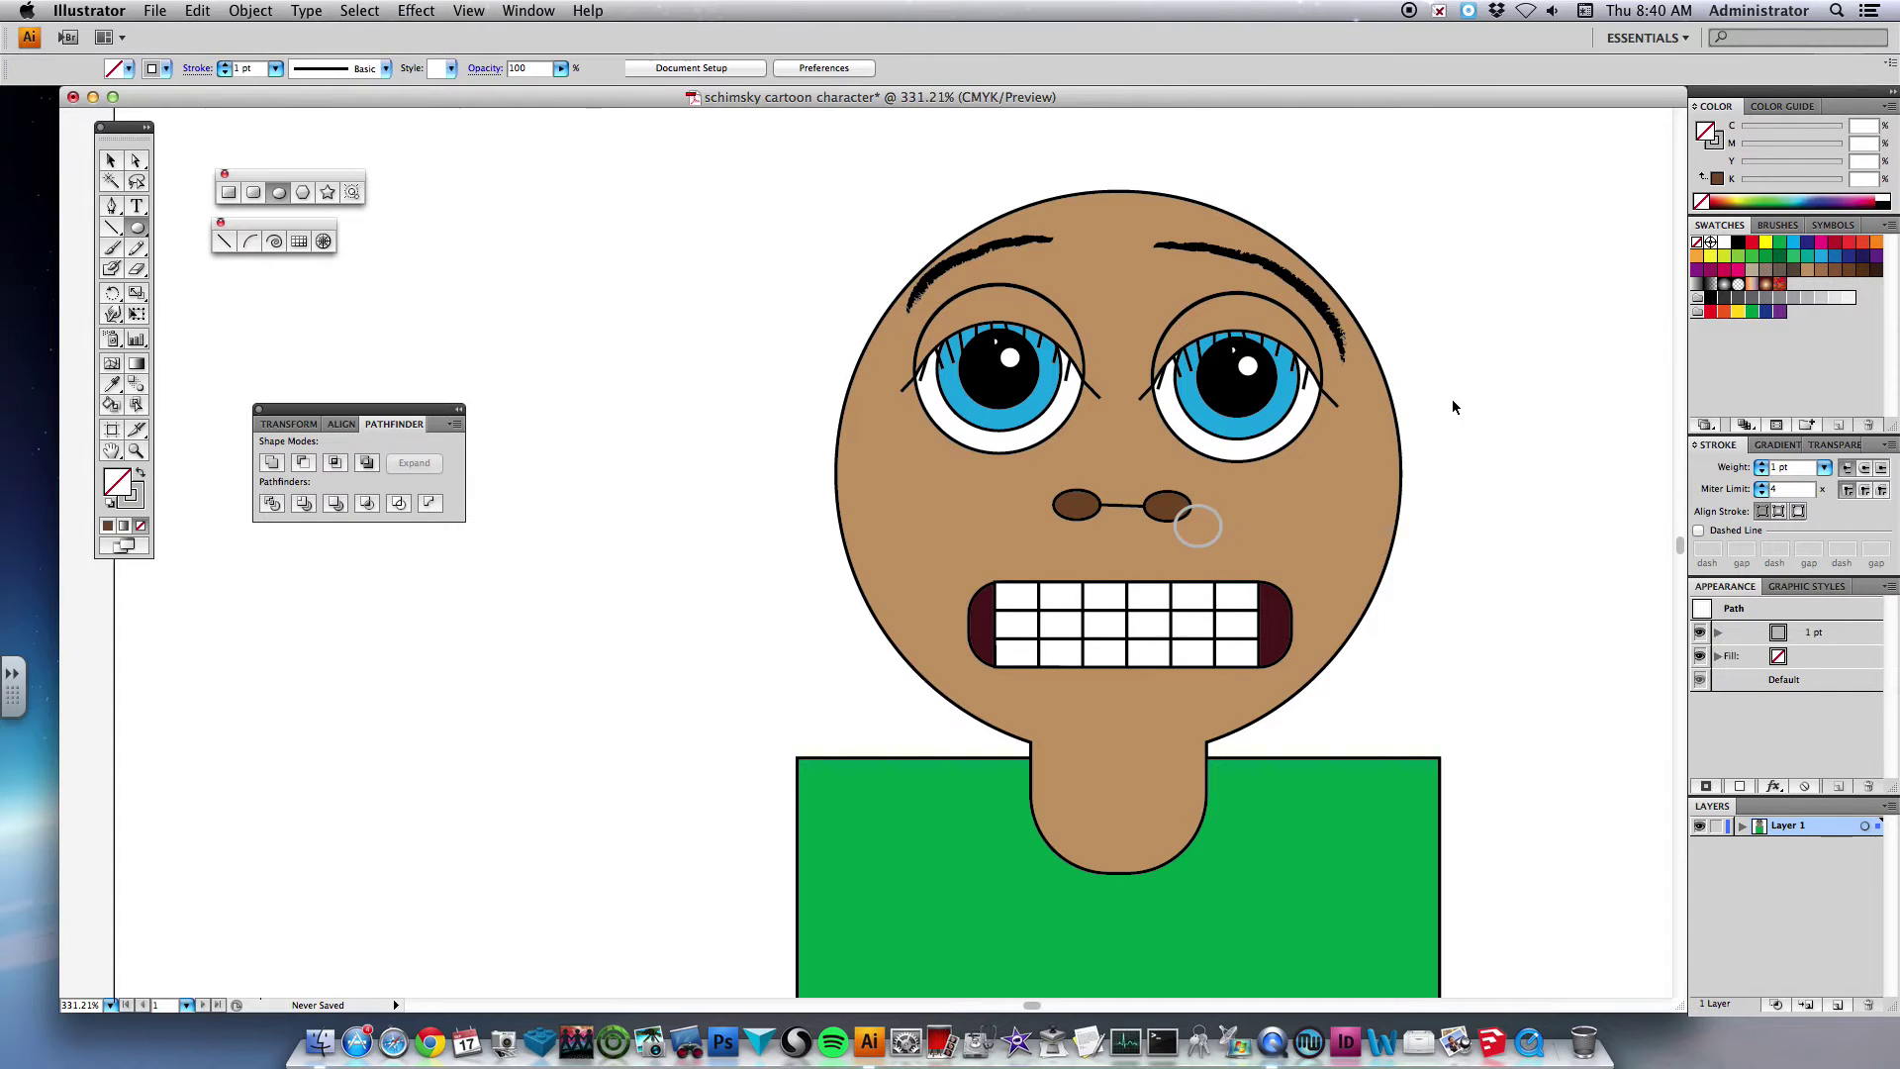
{"action": "left_click_drag", "start_coordinate": [1217, 551], "coordinate": [1161, 491]}
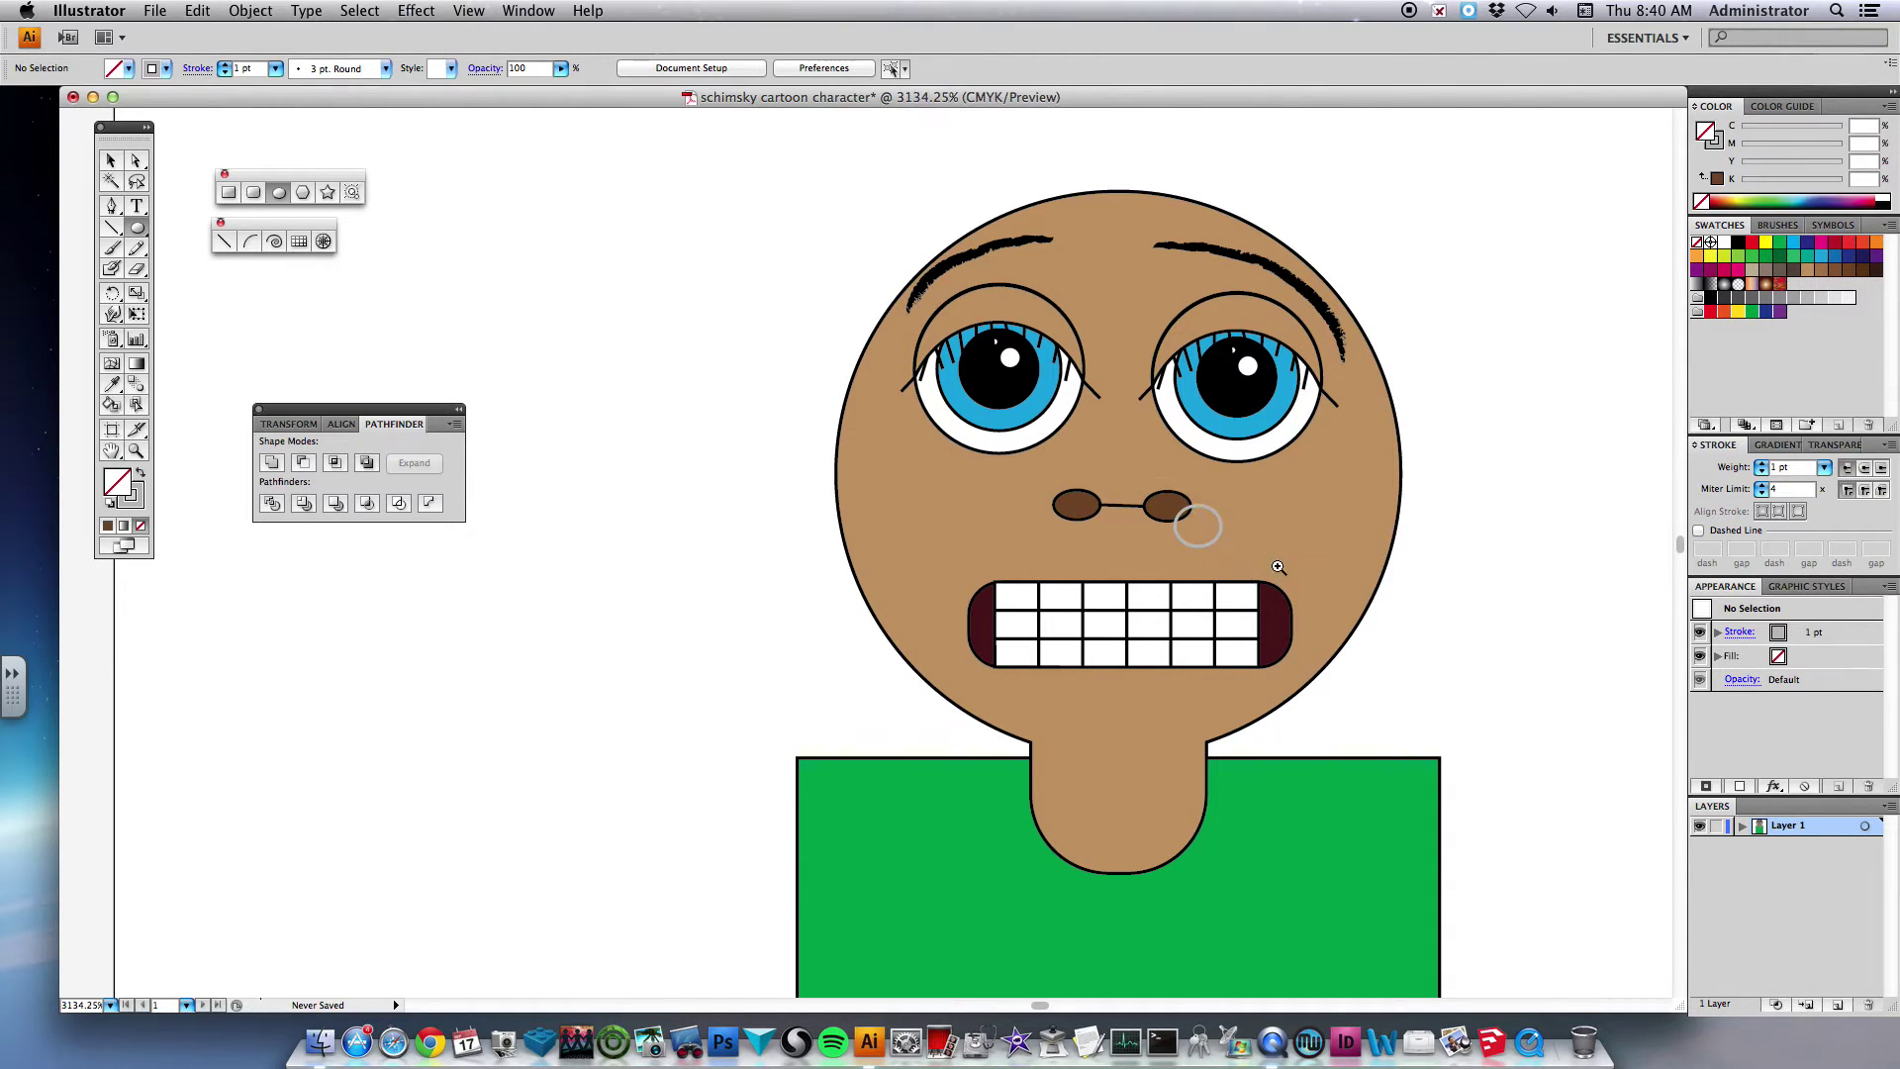
- Try to erase the part of the grey ring that overlaps the right nostril, using a smaller Eraser, and undo it
{"action": "left_click", "coordinate": [1035, 428], "text": "super"}
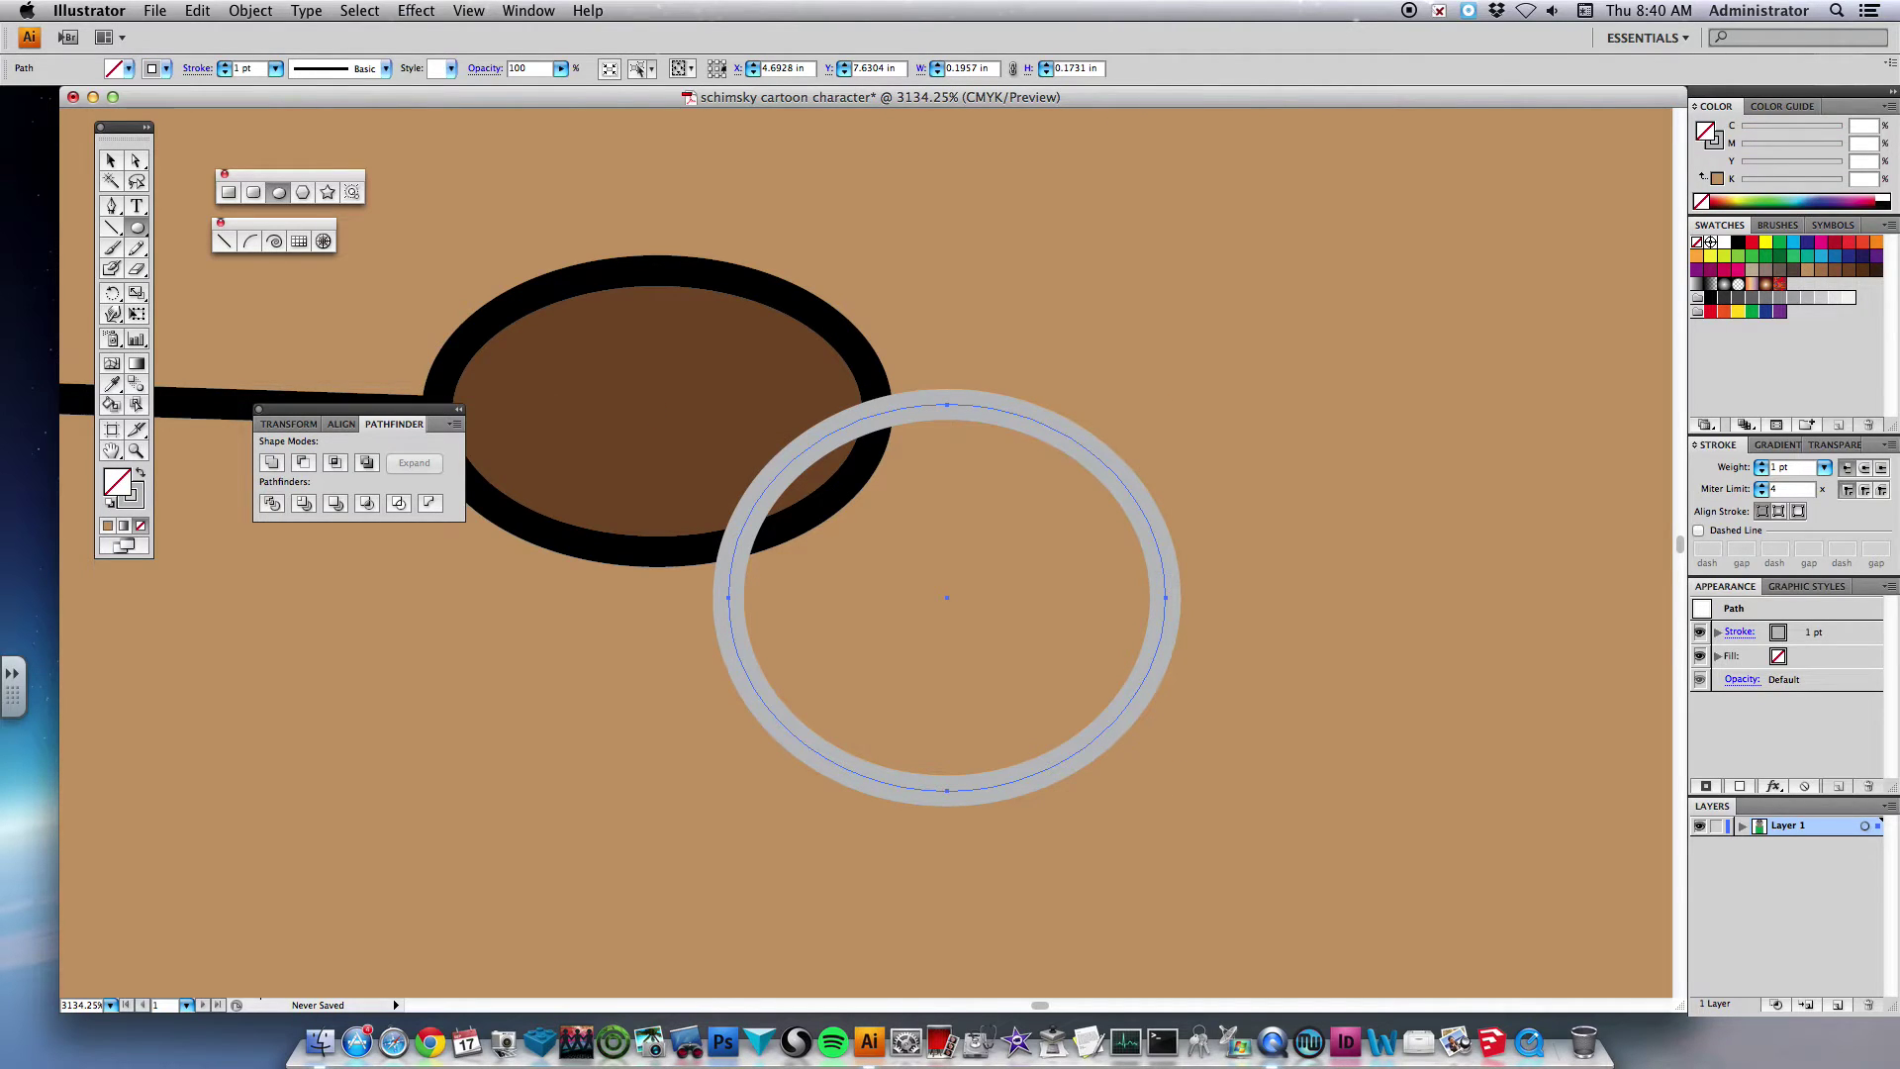
{"action": "left_click", "coordinate": [137, 269]}
{"action": "key", "text": "bracketleft"}
{"action": "key", "text": "bracketleft"}
{"action": "key", "text": "bracketleft"}
{"action": "key", "text": "bracketleft"}
{"action": "key", "text": "bracketleft"}
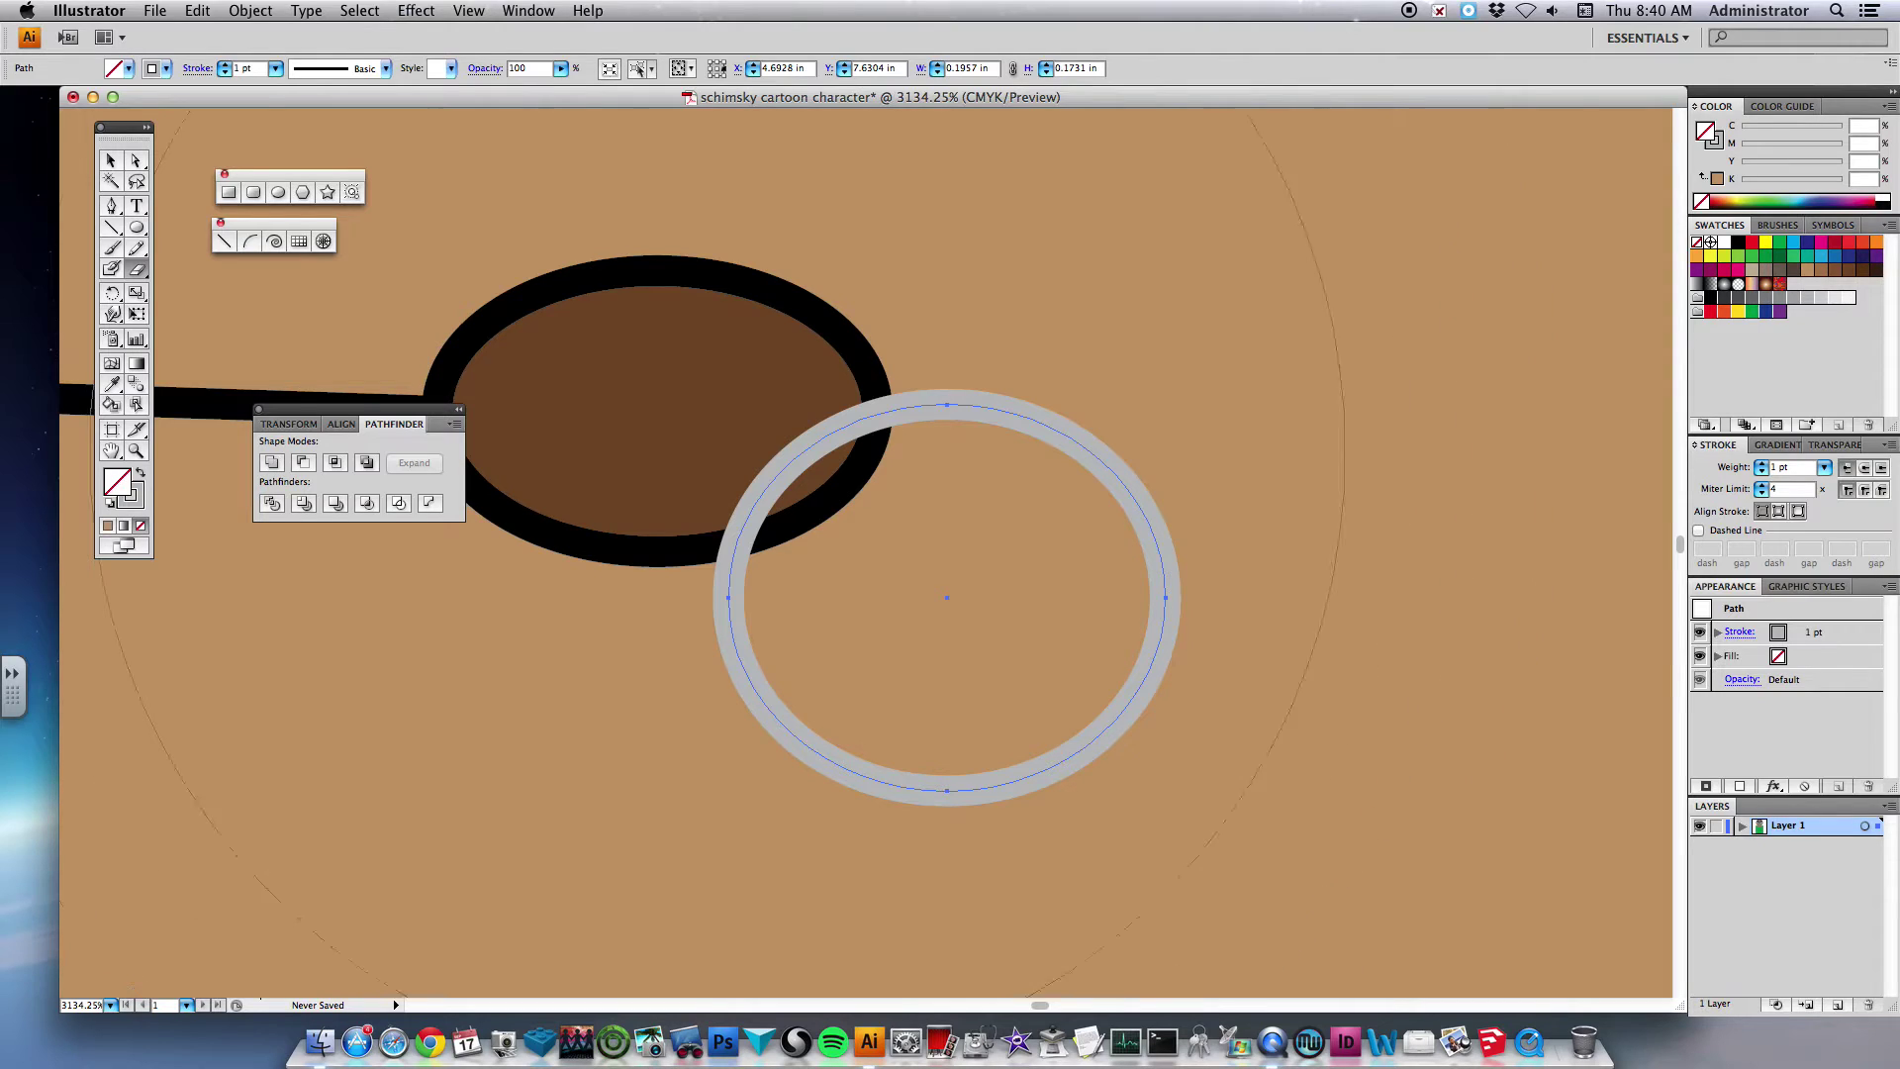
{"action": "left_click_drag", "start_coordinate": [755, 425], "coordinate": [792, 460]}
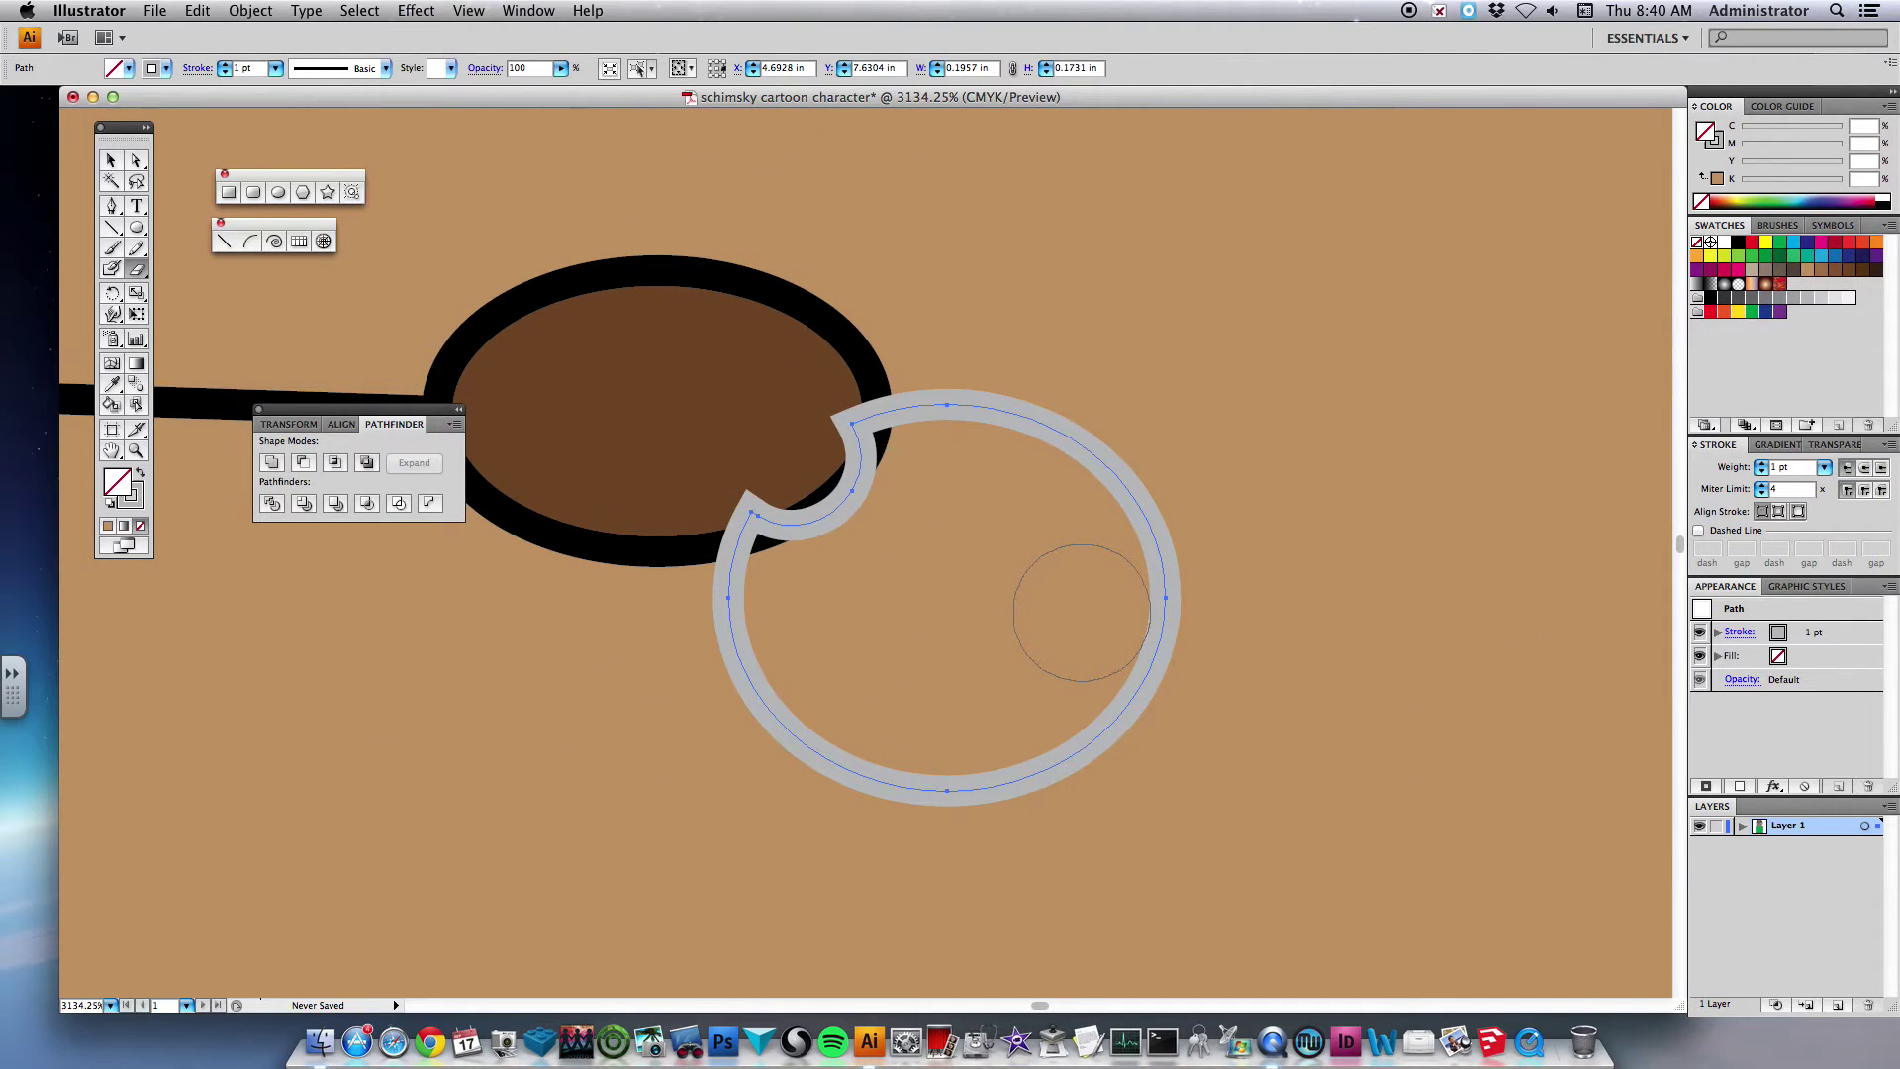
{"action": "key", "text": "super+z"}
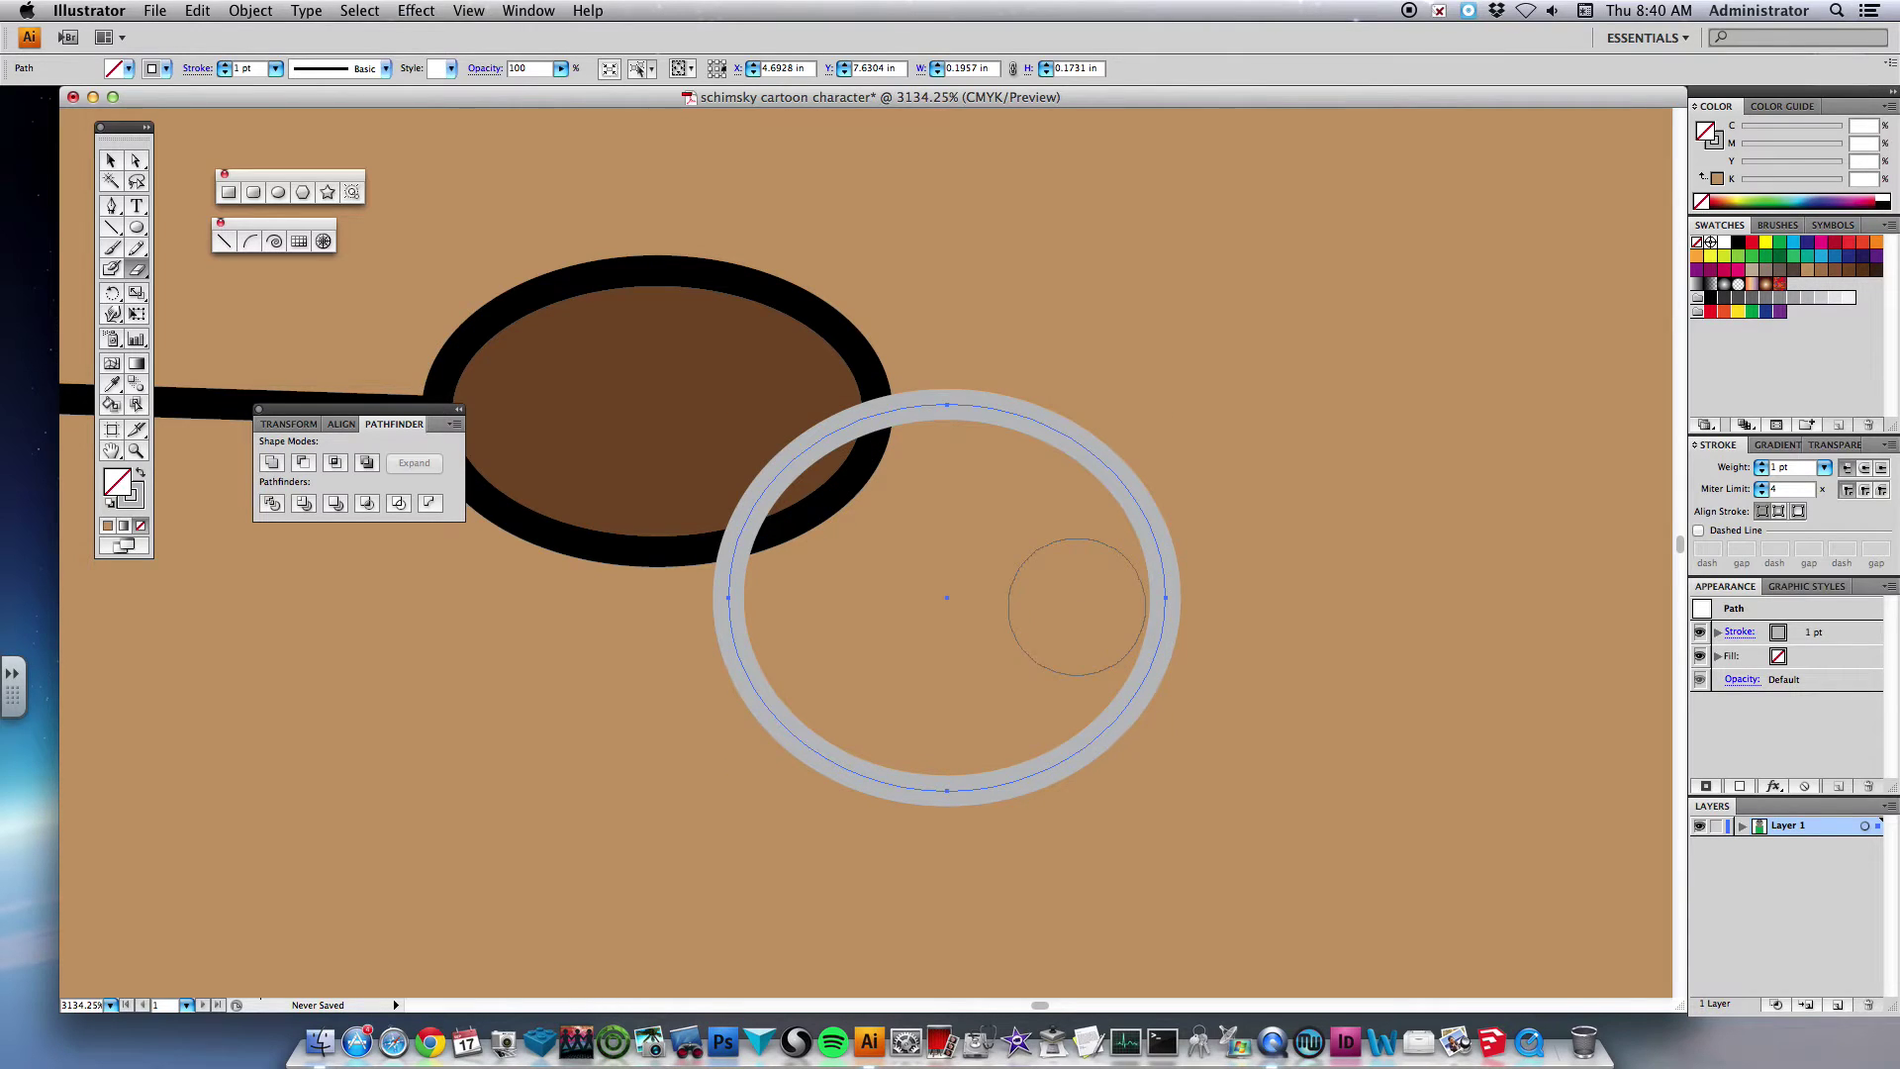
- Delete the upper-left quarter segment of the grey ring so that it becomes an open arc
{"action": "left_click", "coordinate": [138, 162]}
{"action": "left_click", "coordinate": [1014, 368]}
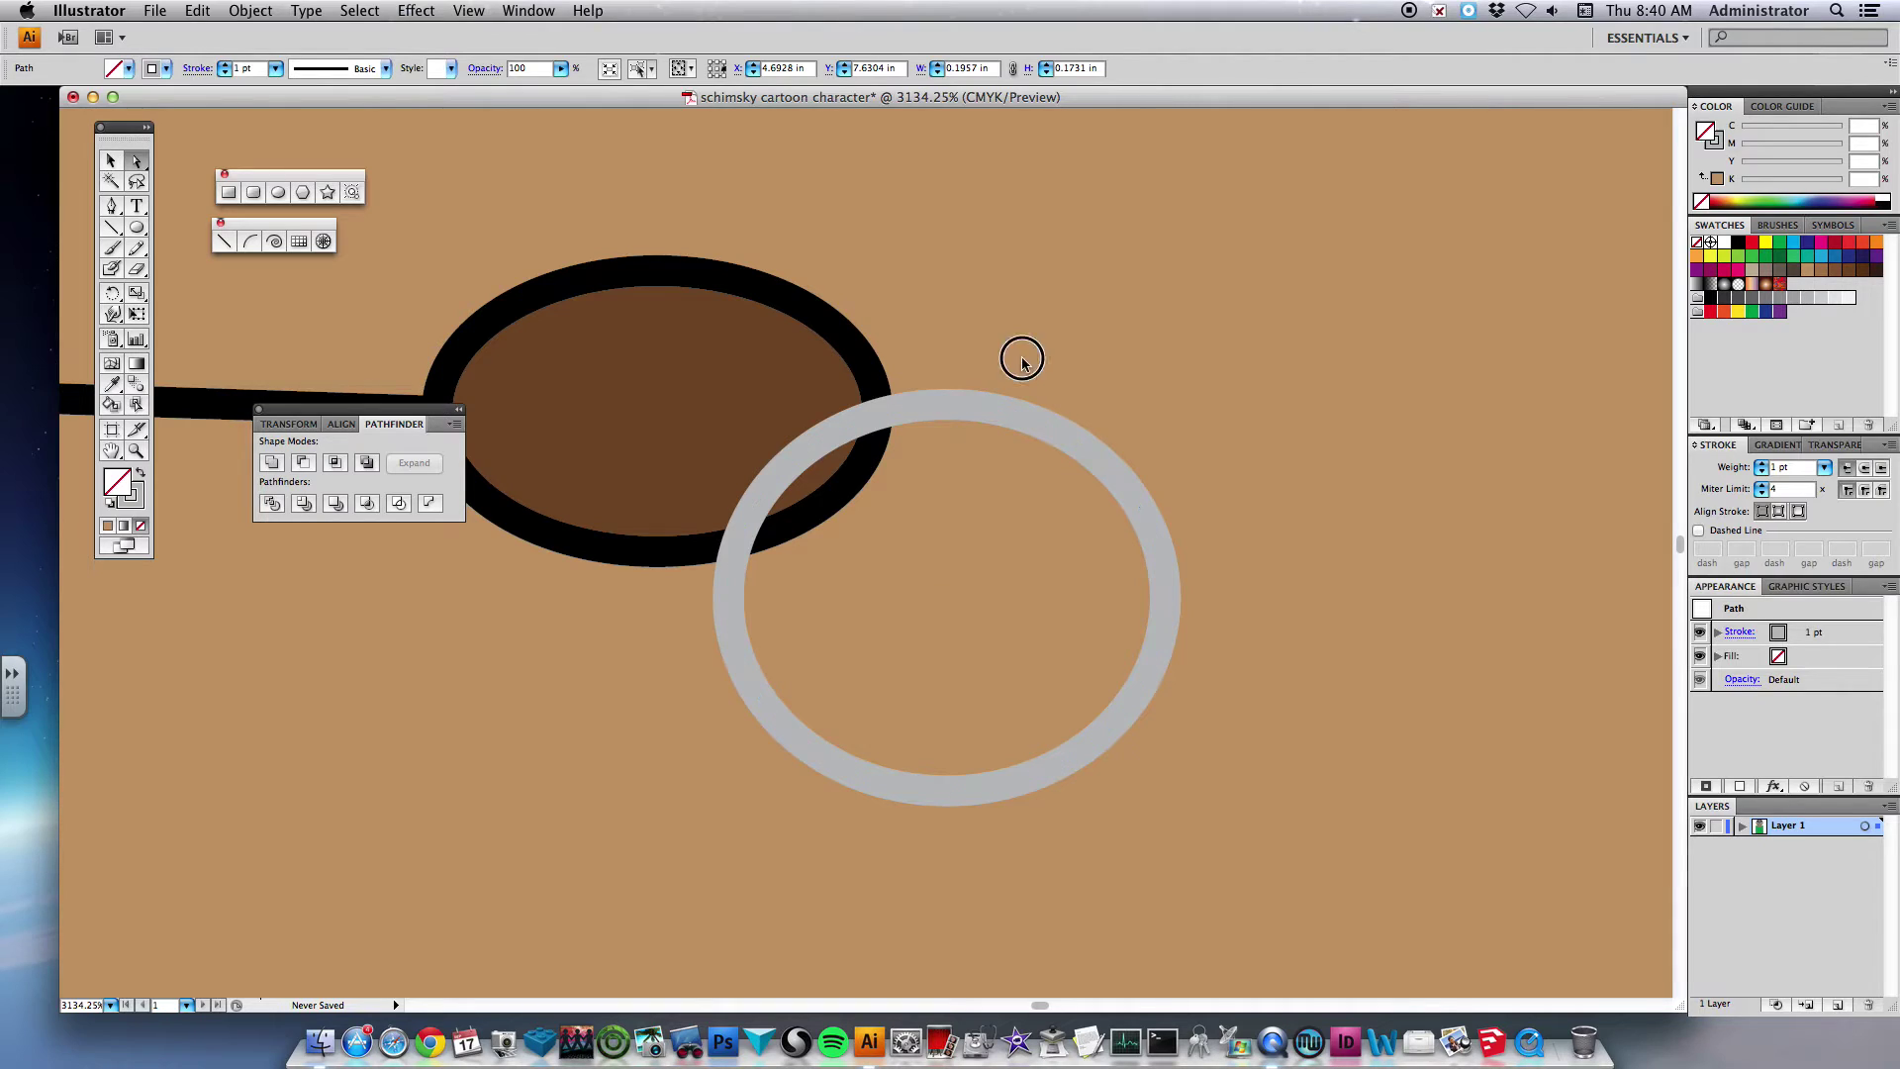
{"action": "left_click", "coordinate": [948, 406]}
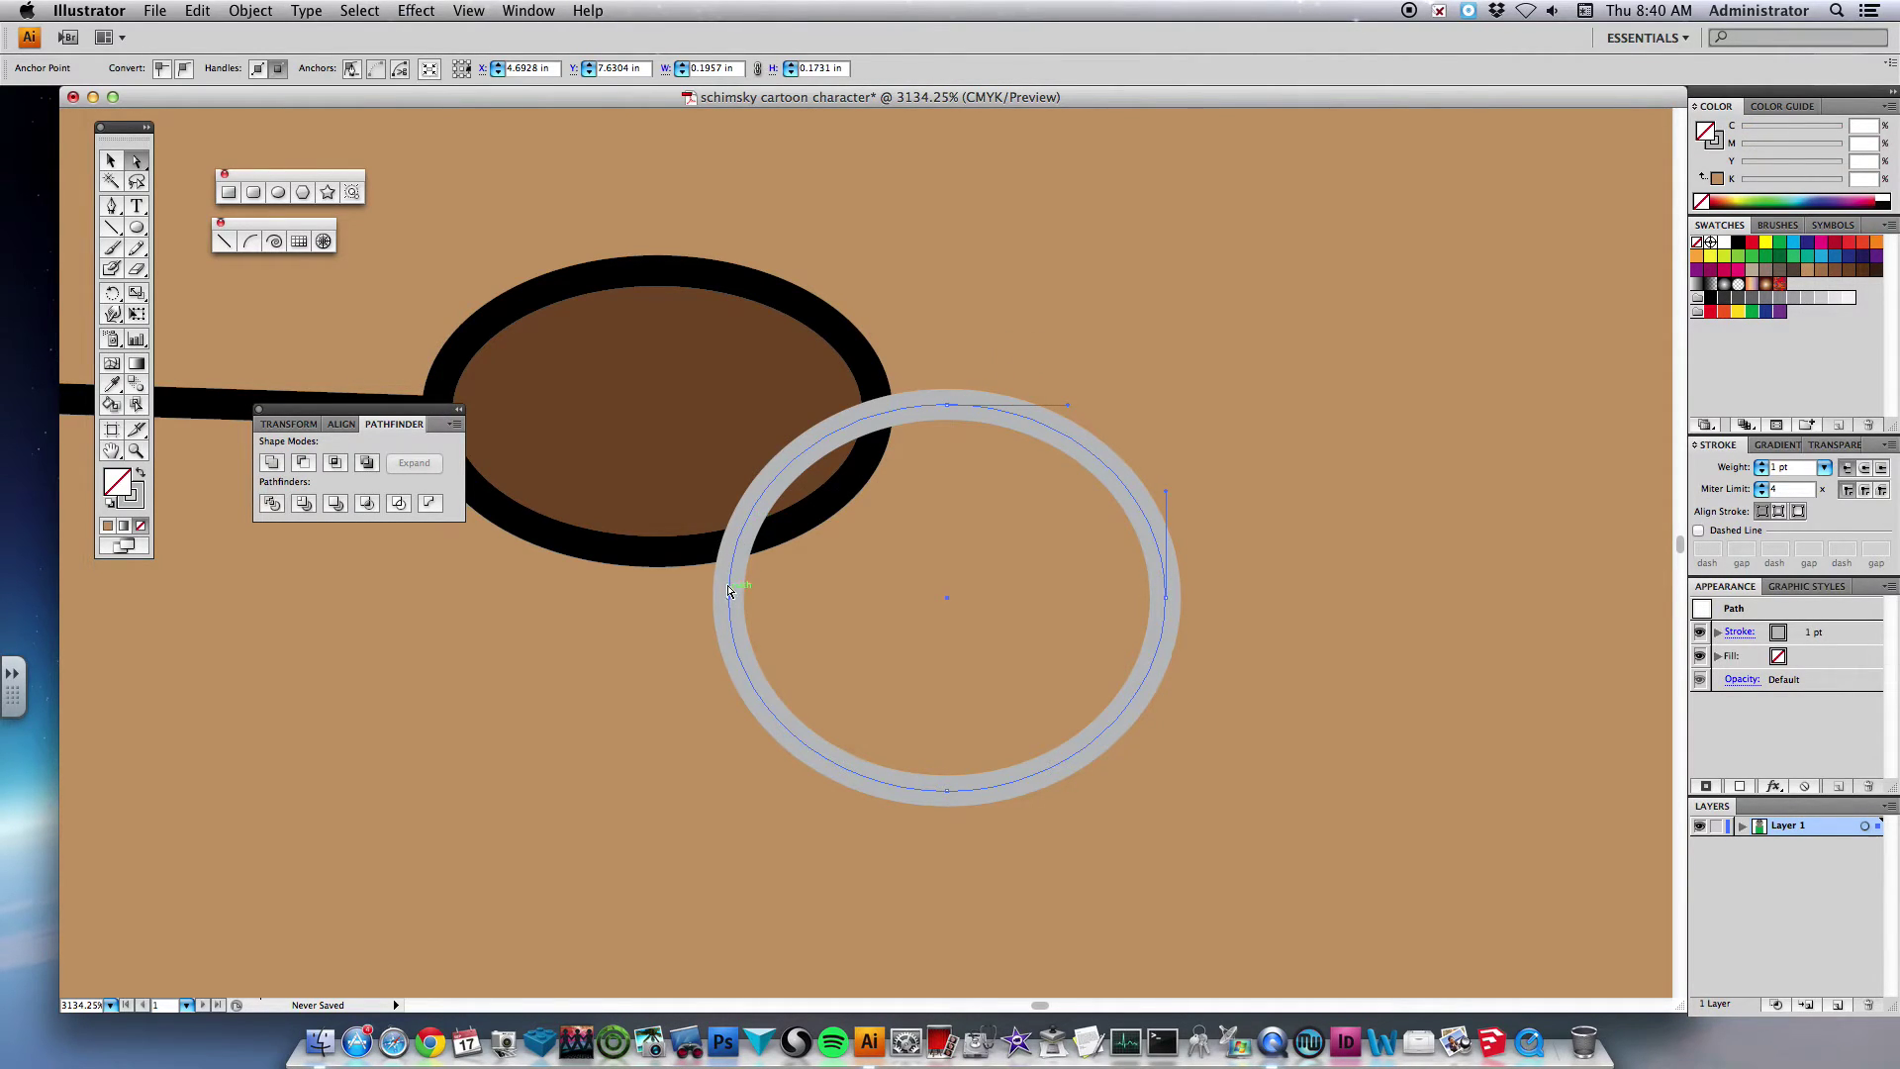
{"action": "left_click", "coordinate": [947, 364]}
{"action": "left_click", "coordinate": [829, 444]}
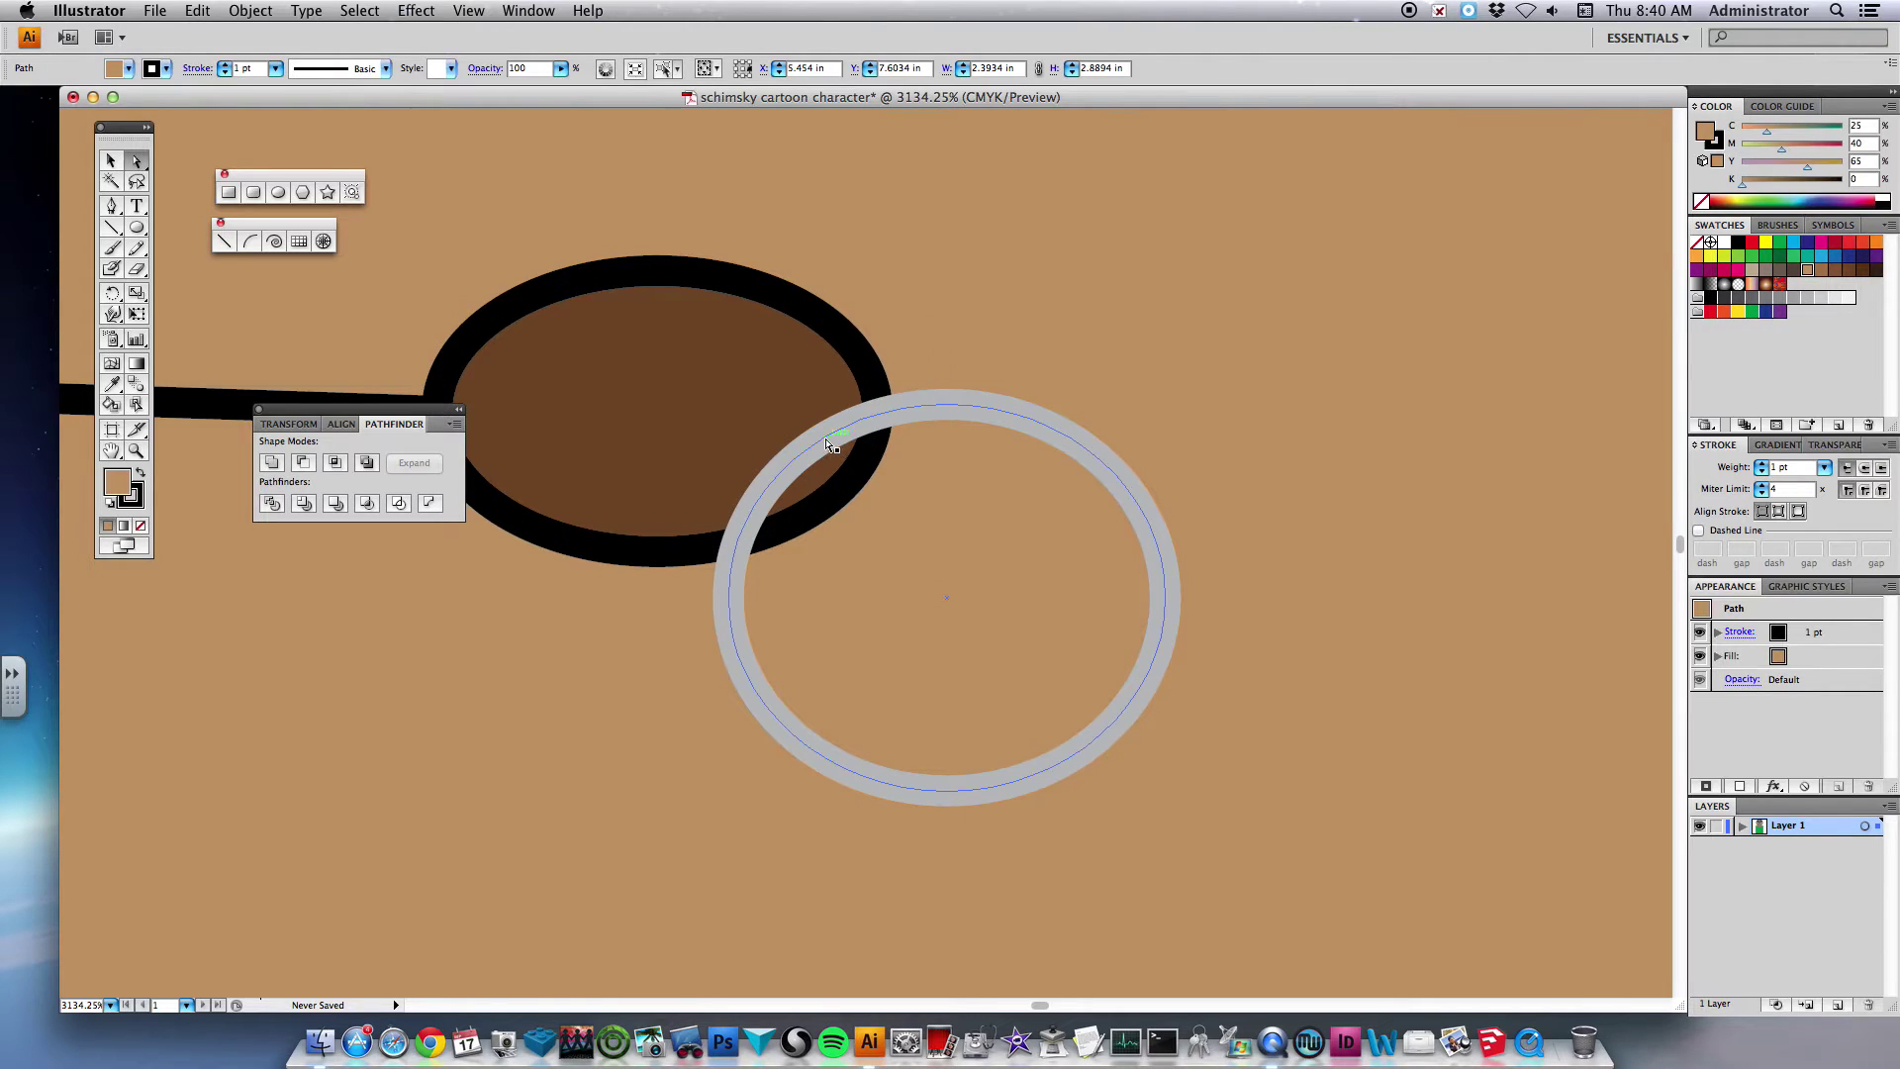
{"action": "left_click", "coordinate": [828, 443]}
{"action": "key", "text": "Delete"}
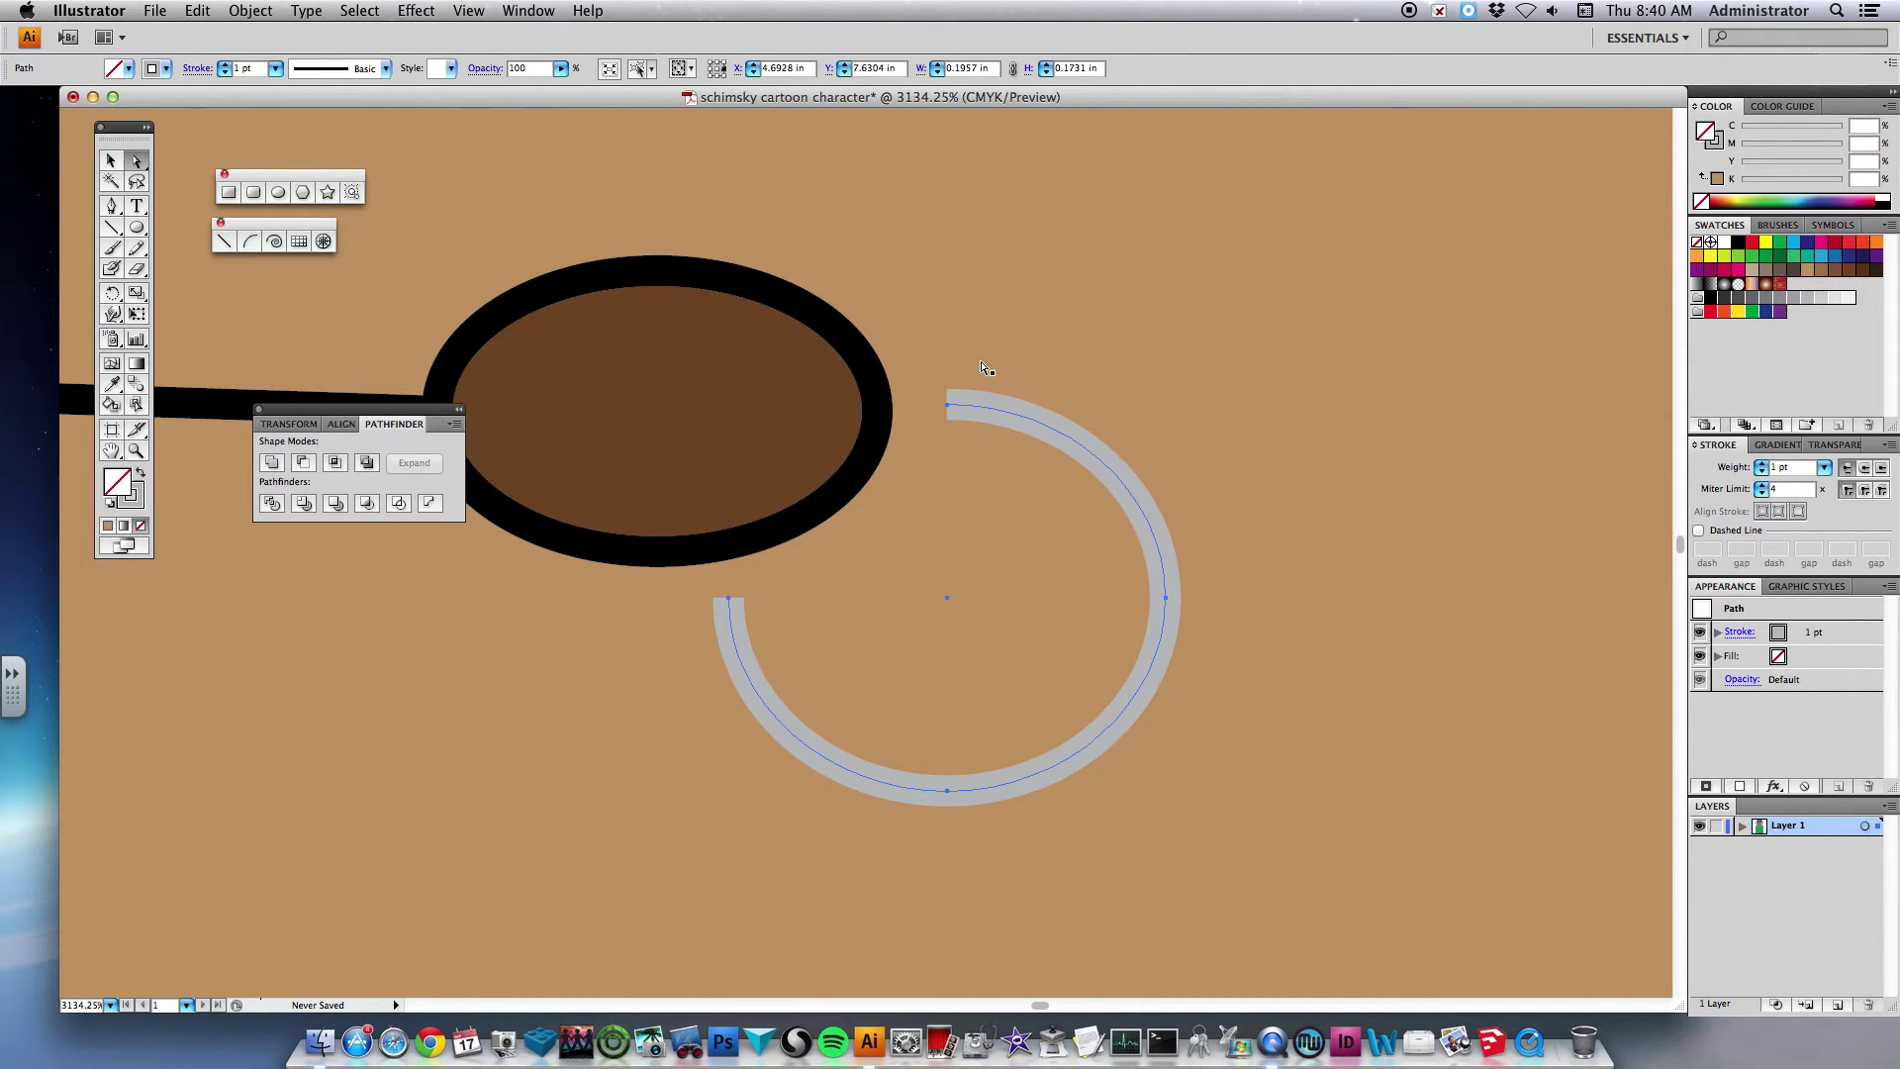
- Move the open ring left so its upper end overlaps the right nostril, and rotate it slightly counterclockwise
{"action": "left_click_drag", "start_coordinate": [978, 411], "coordinate": [871, 400]}
{"action": "left_click", "coordinate": [110, 160]}
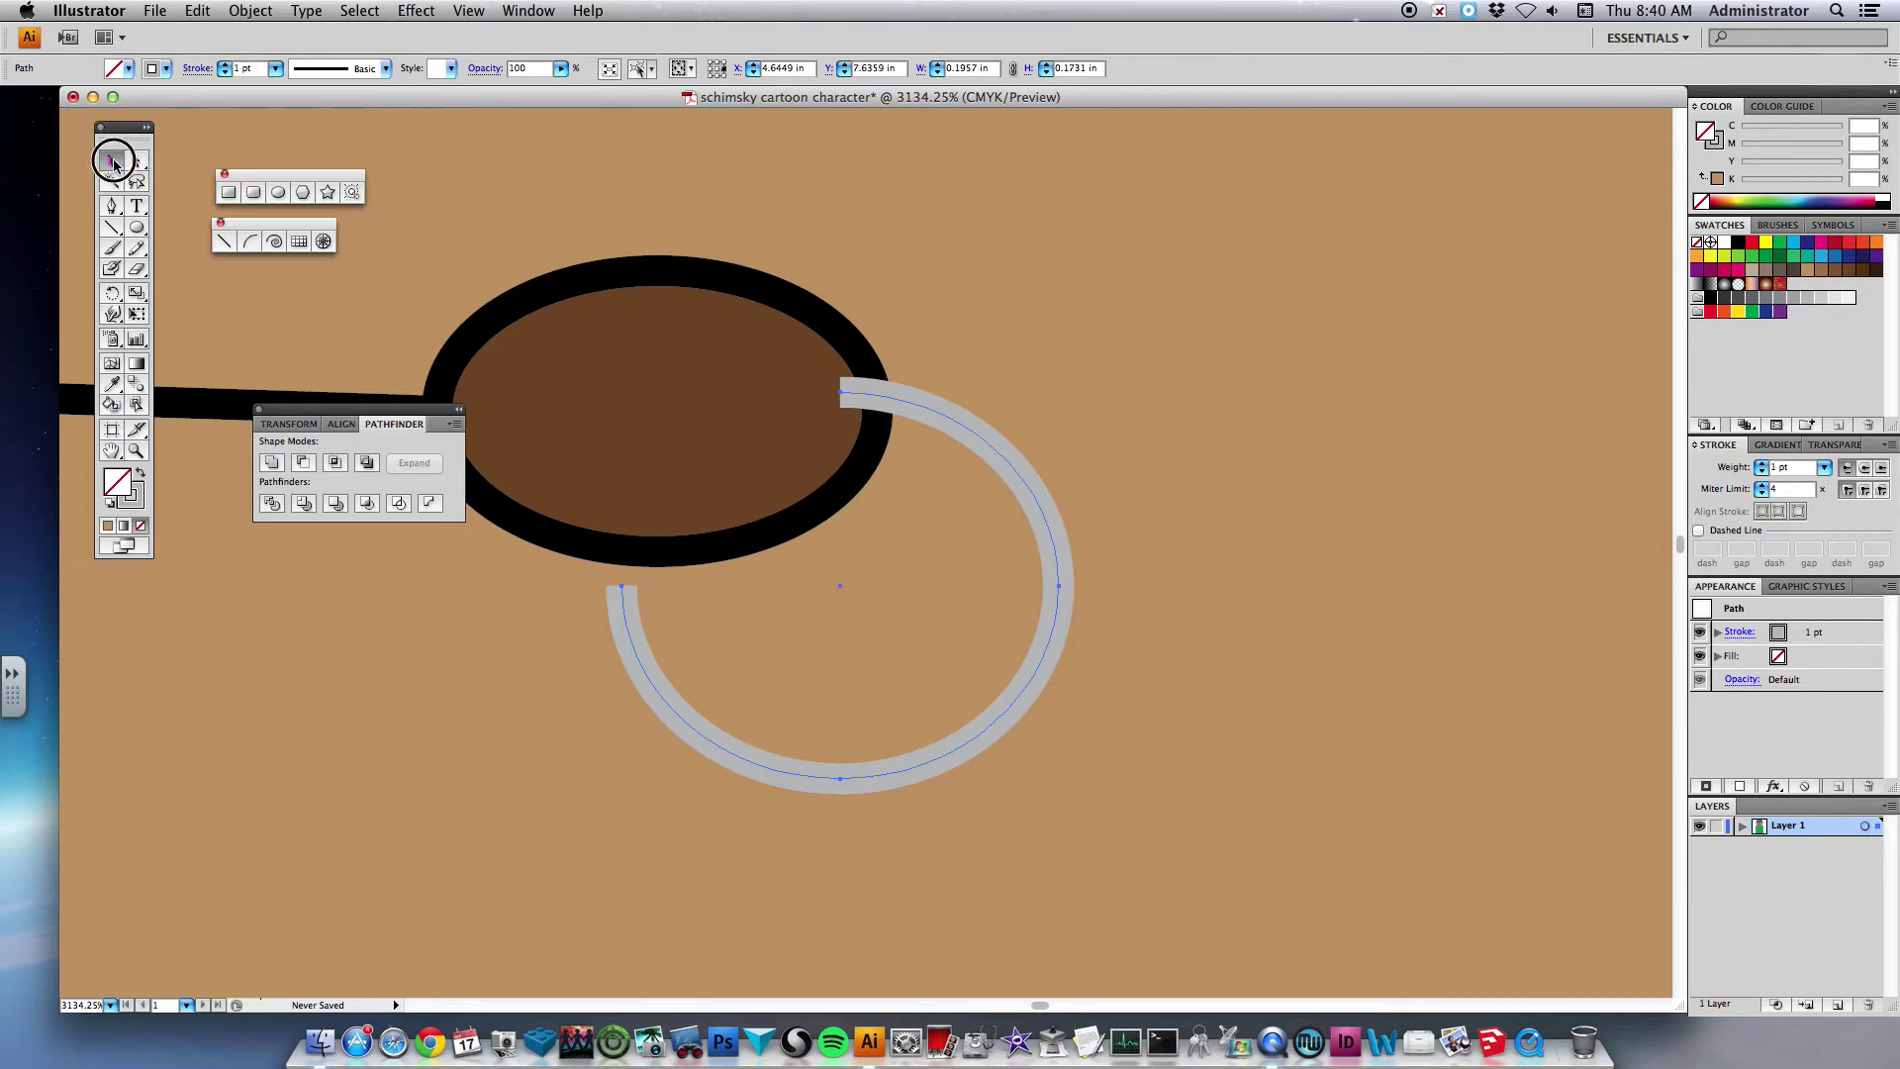
{"action": "left_click_drag", "start_coordinate": [1069, 385], "coordinate": [1025, 343]}
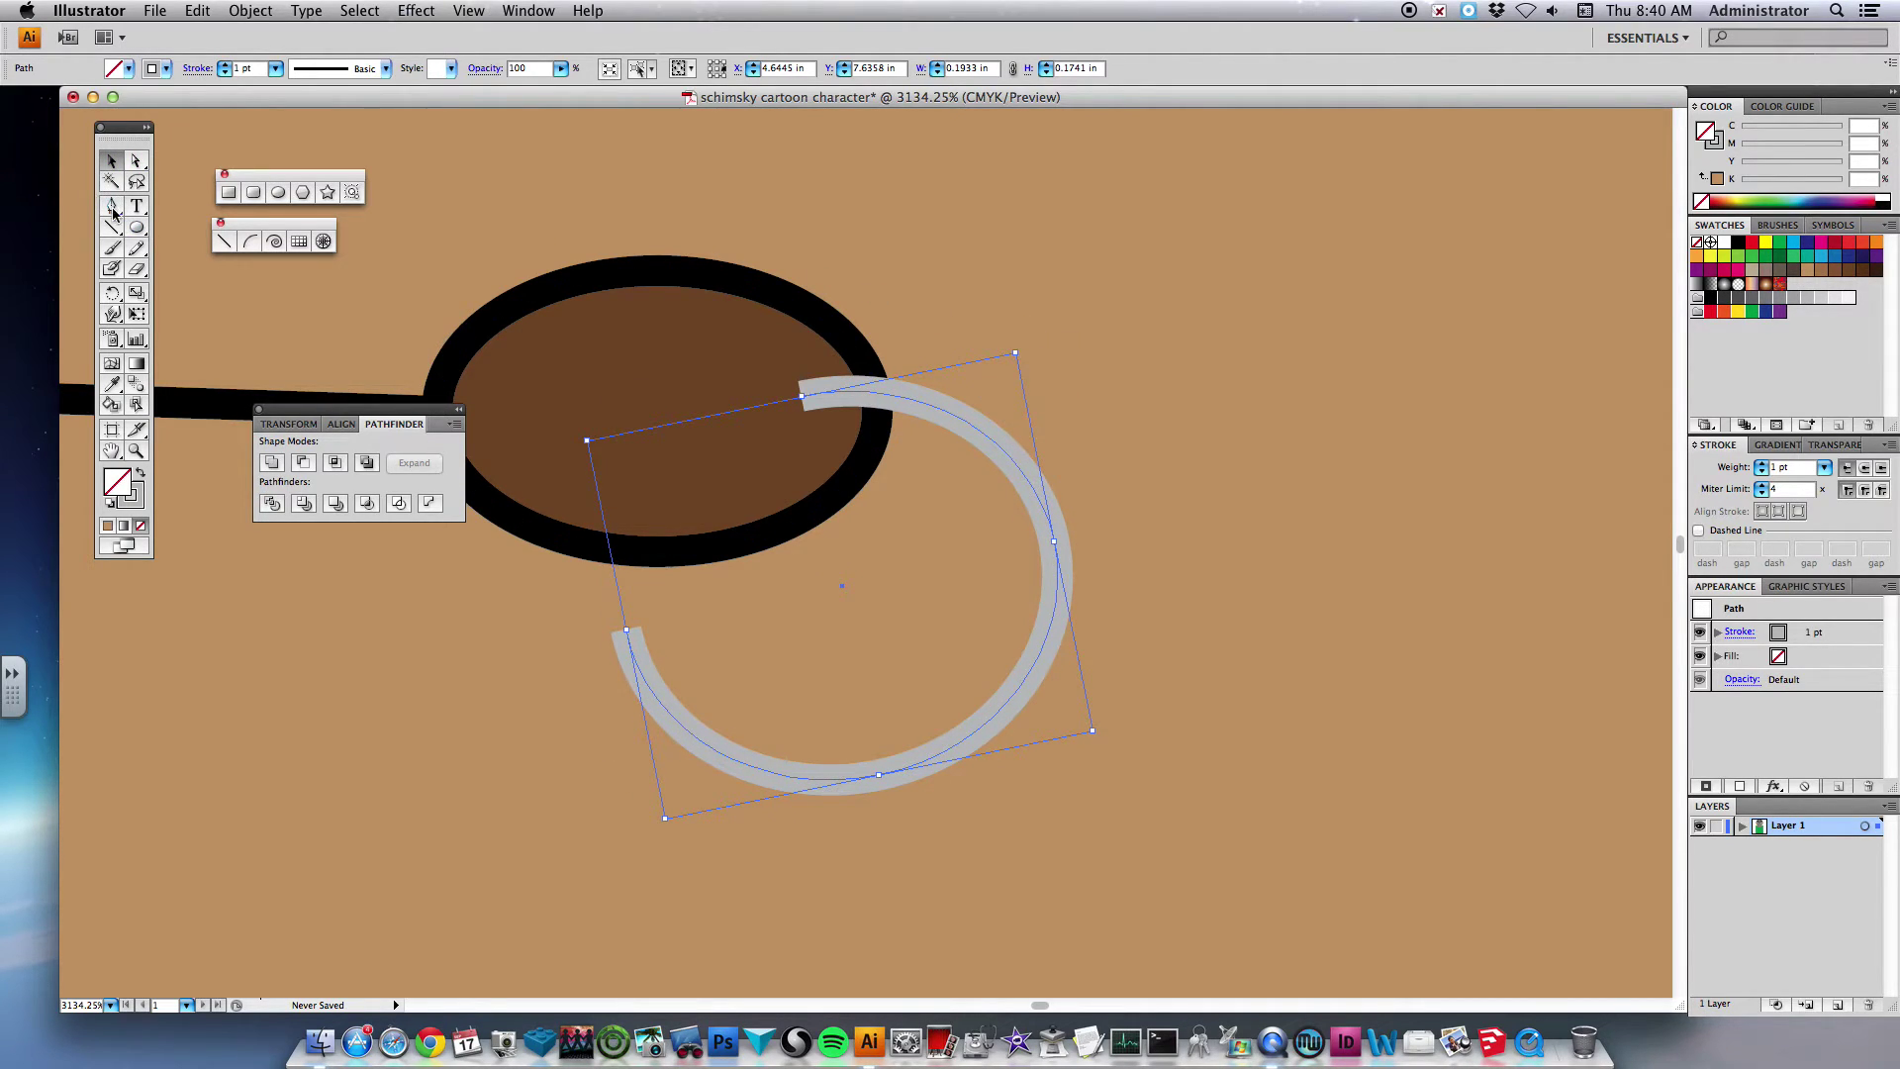
- Extend the ring's loose left end up to the nostril's lower edge, smooth its curve with the direction handle, and deselect it
{"action": "left_click", "coordinate": [138, 162]}
{"action": "left_click", "coordinate": [623, 634]}
{"action": "left_click", "coordinate": [627, 631]}
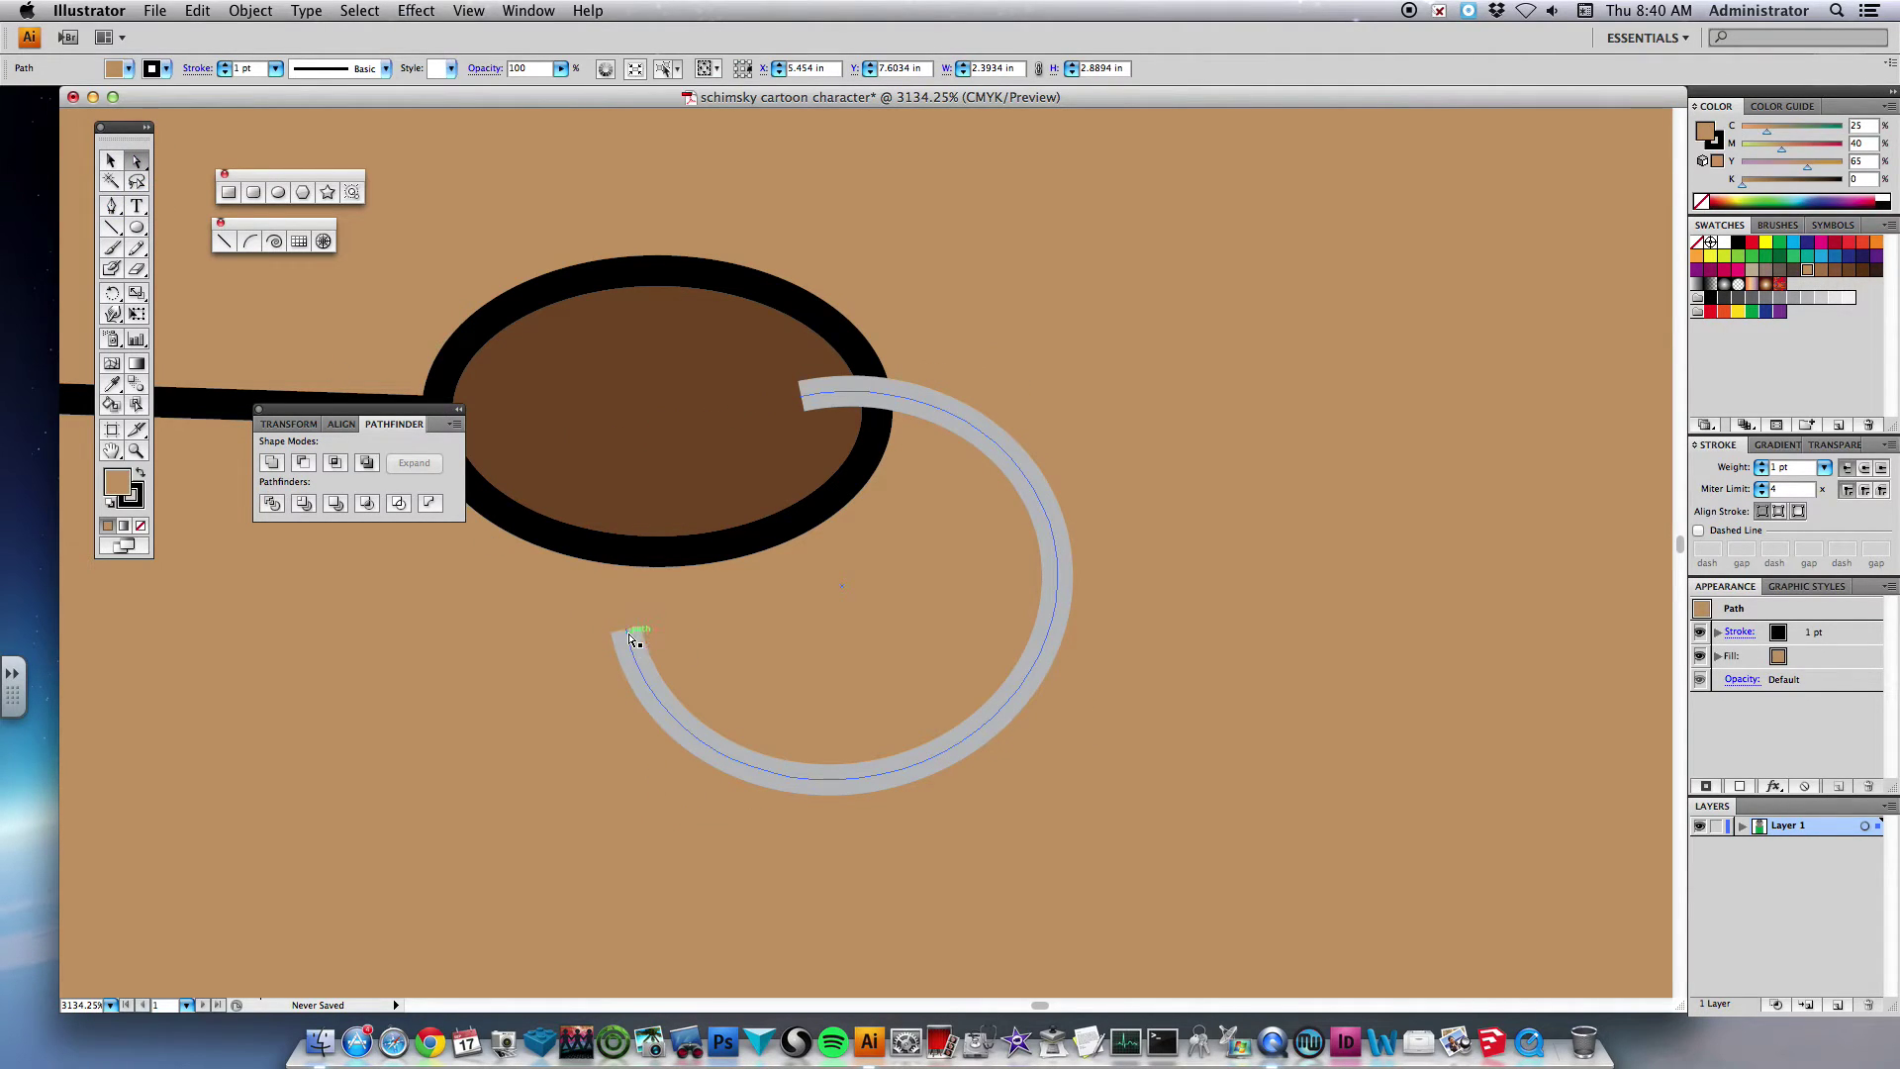
{"action": "left_click_drag", "start_coordinate": [630, 634], "coordinate": [611, 560]}
{"action": "left_click_drag", "start_coordinate": [633, 666], "coordinate": [591, 719]}
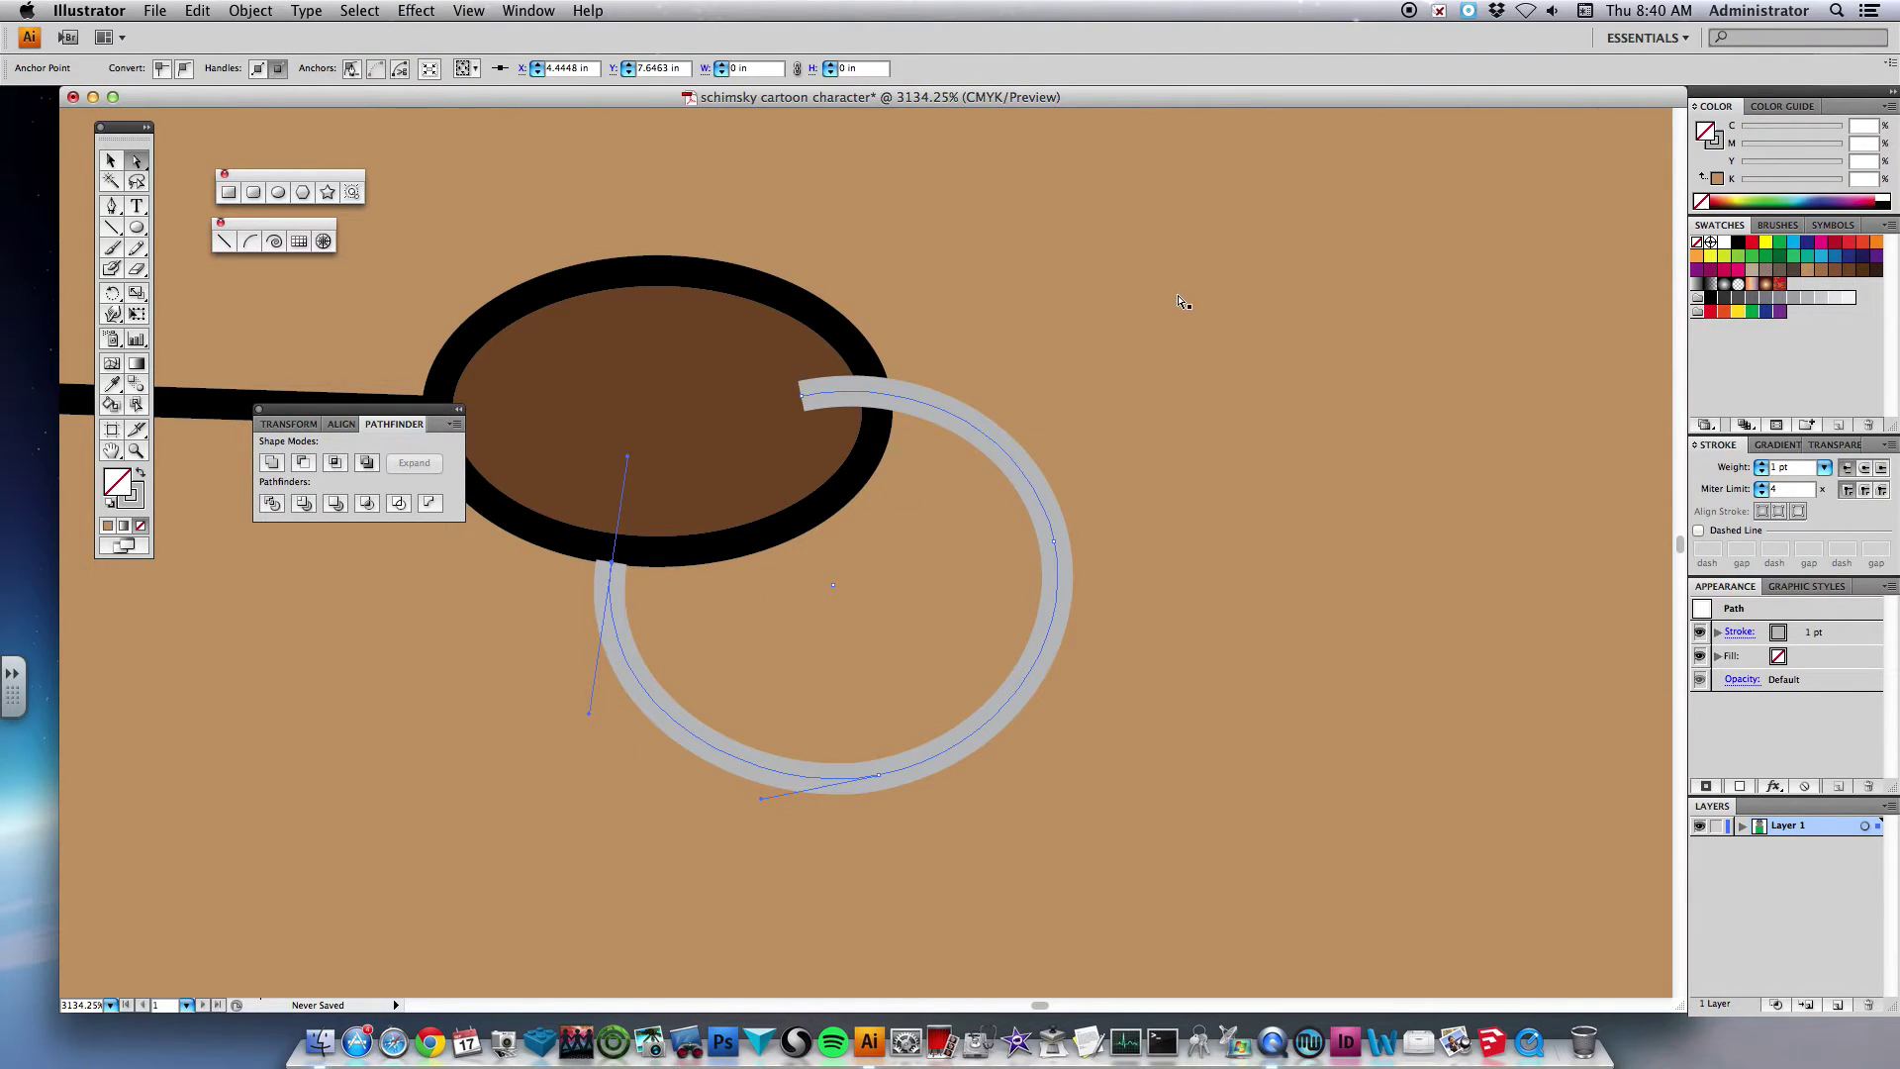
{"action": "key", "text": "super+0"}
{"action": "left_click", "coordinate": [974, 378]}
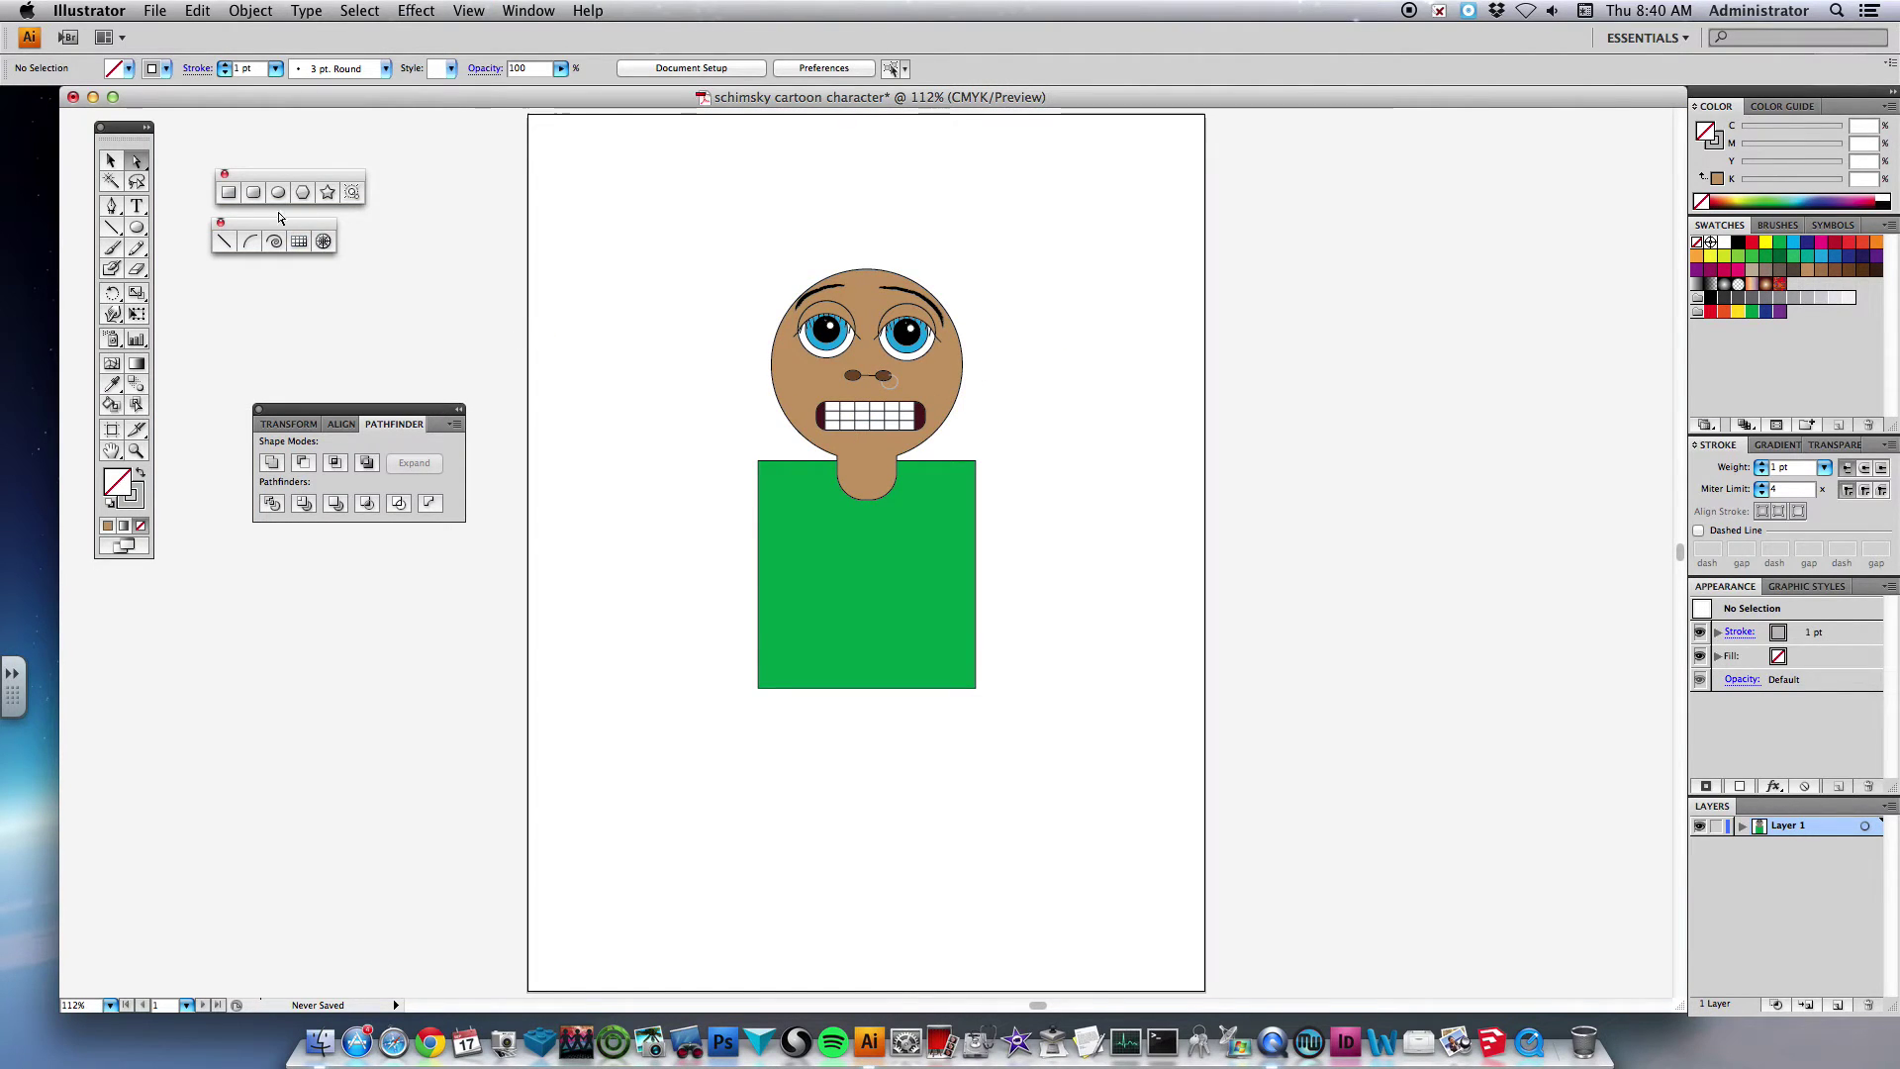
- Draw a narrow vertical rectangle about 0.16 in by 2.36 in over the shirt's left side and fill it with dark blue (C 100, M 100)
{"action": "left_click", "coordinate": [229, 193]}
{"action": "left_click_drag", "start_coordinate": [793, 690], "coordinate": [808, 519]}
{"action": "left_click", "coordinate": [123, 70]}
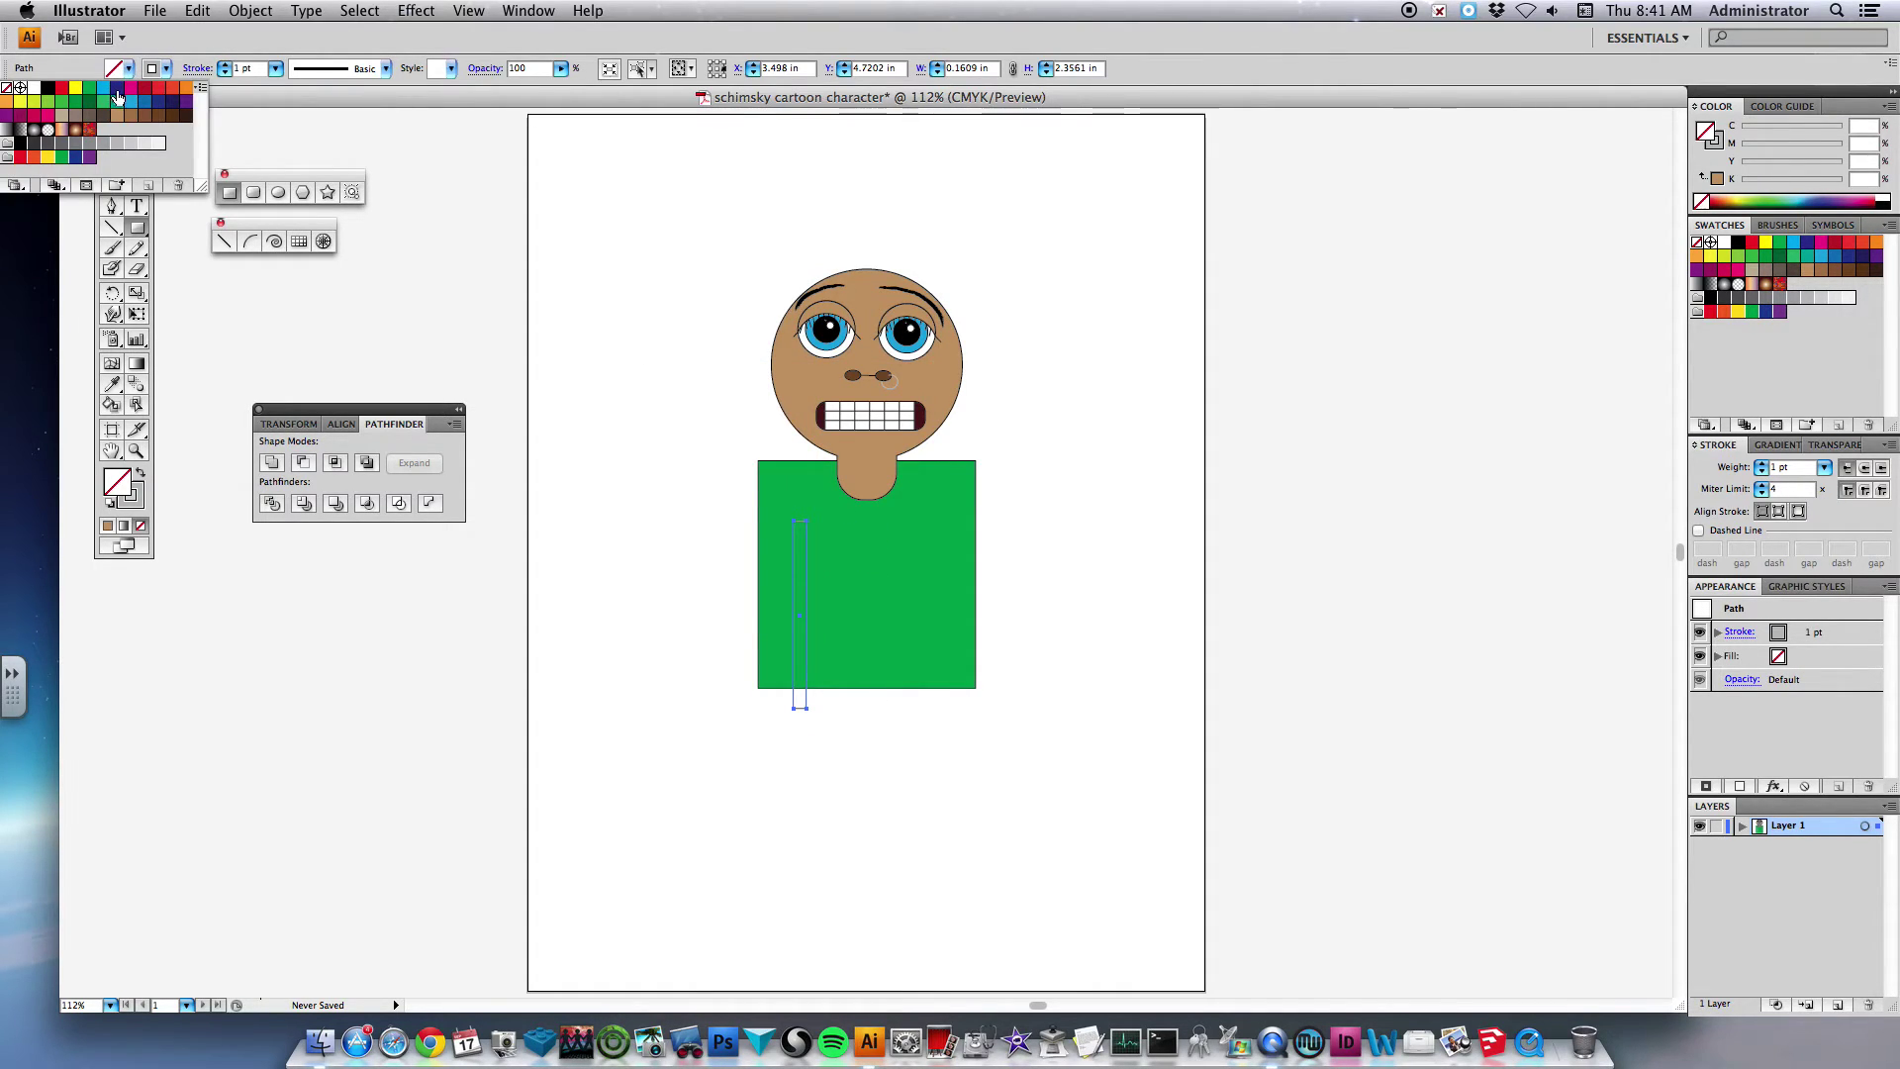
{"action": "left_click", "coordinate": [116, 89]}
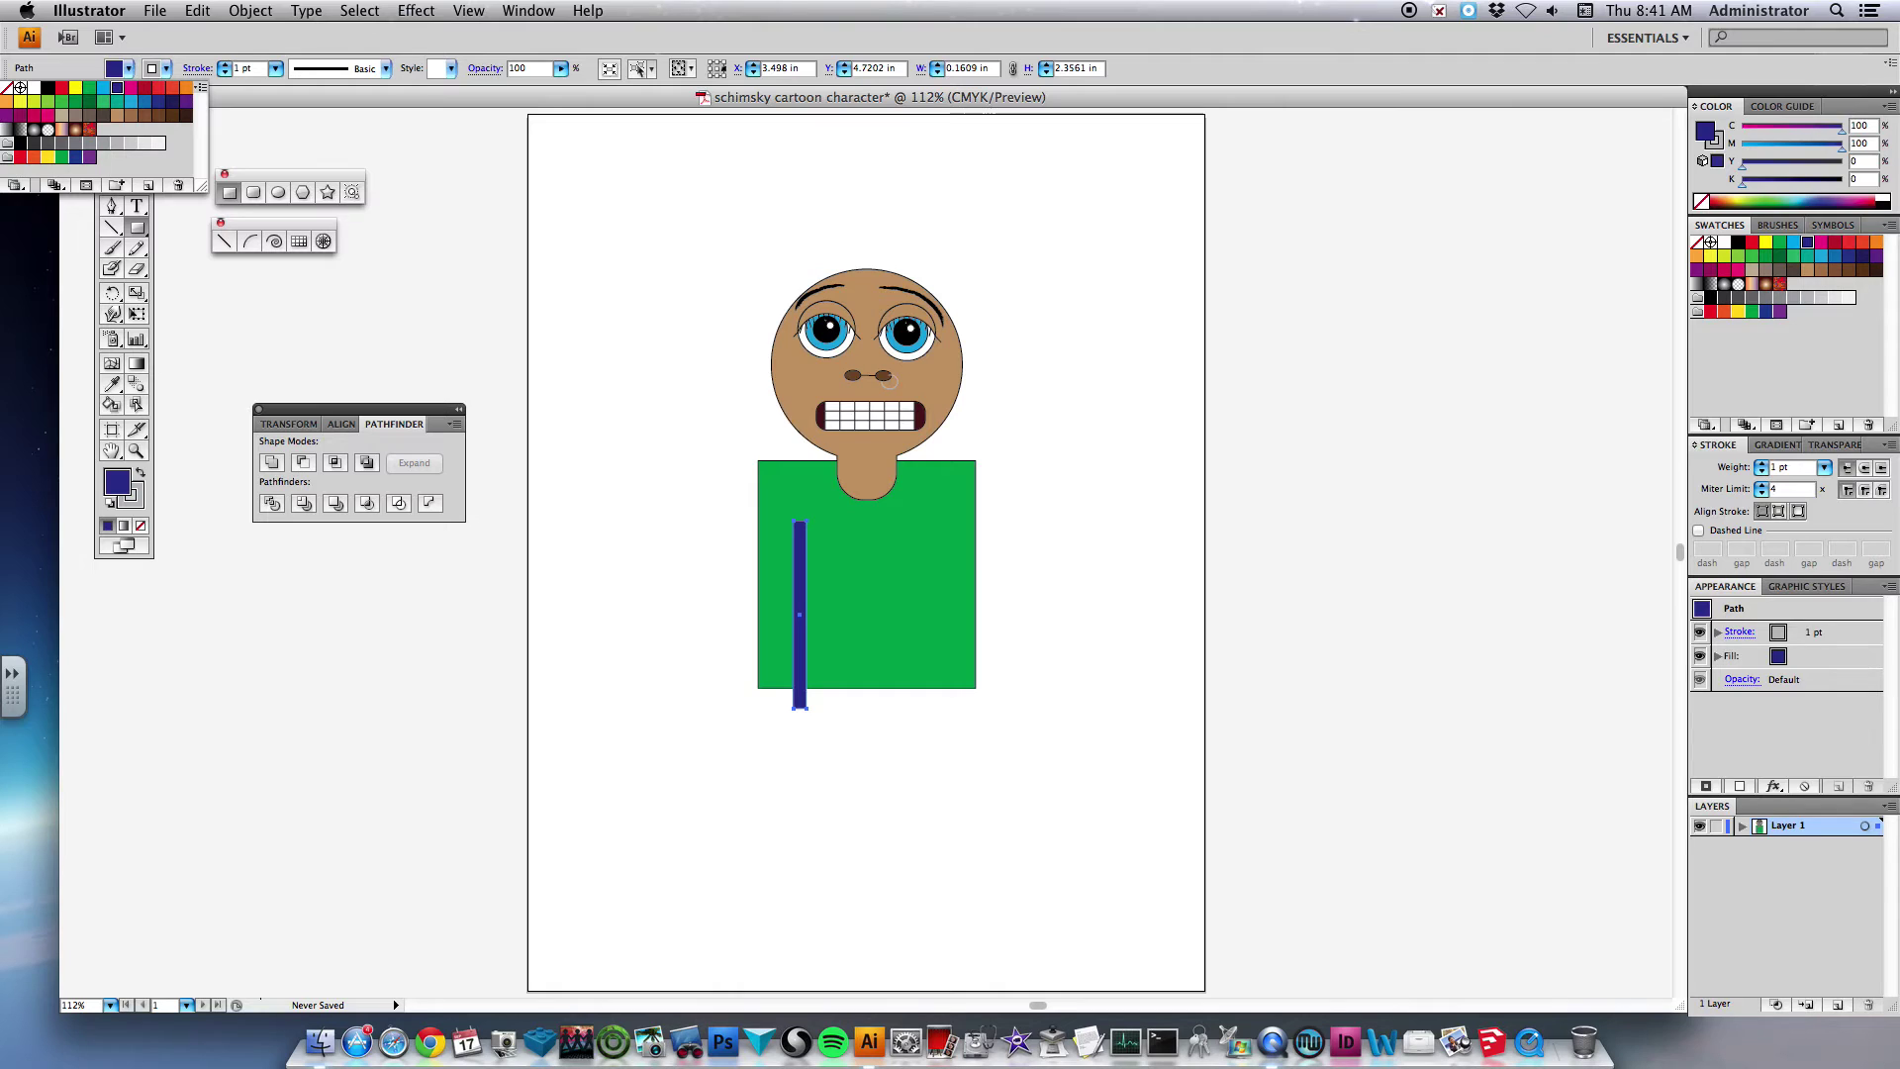
{"action": "left_click", "coordinate": [235, 94]}
- Duplicate the blue bar onto the shirt's right side and subtract both bars from the green shirt to separate the arms
{"action": "left_click", "coordinate": [112, 162]}
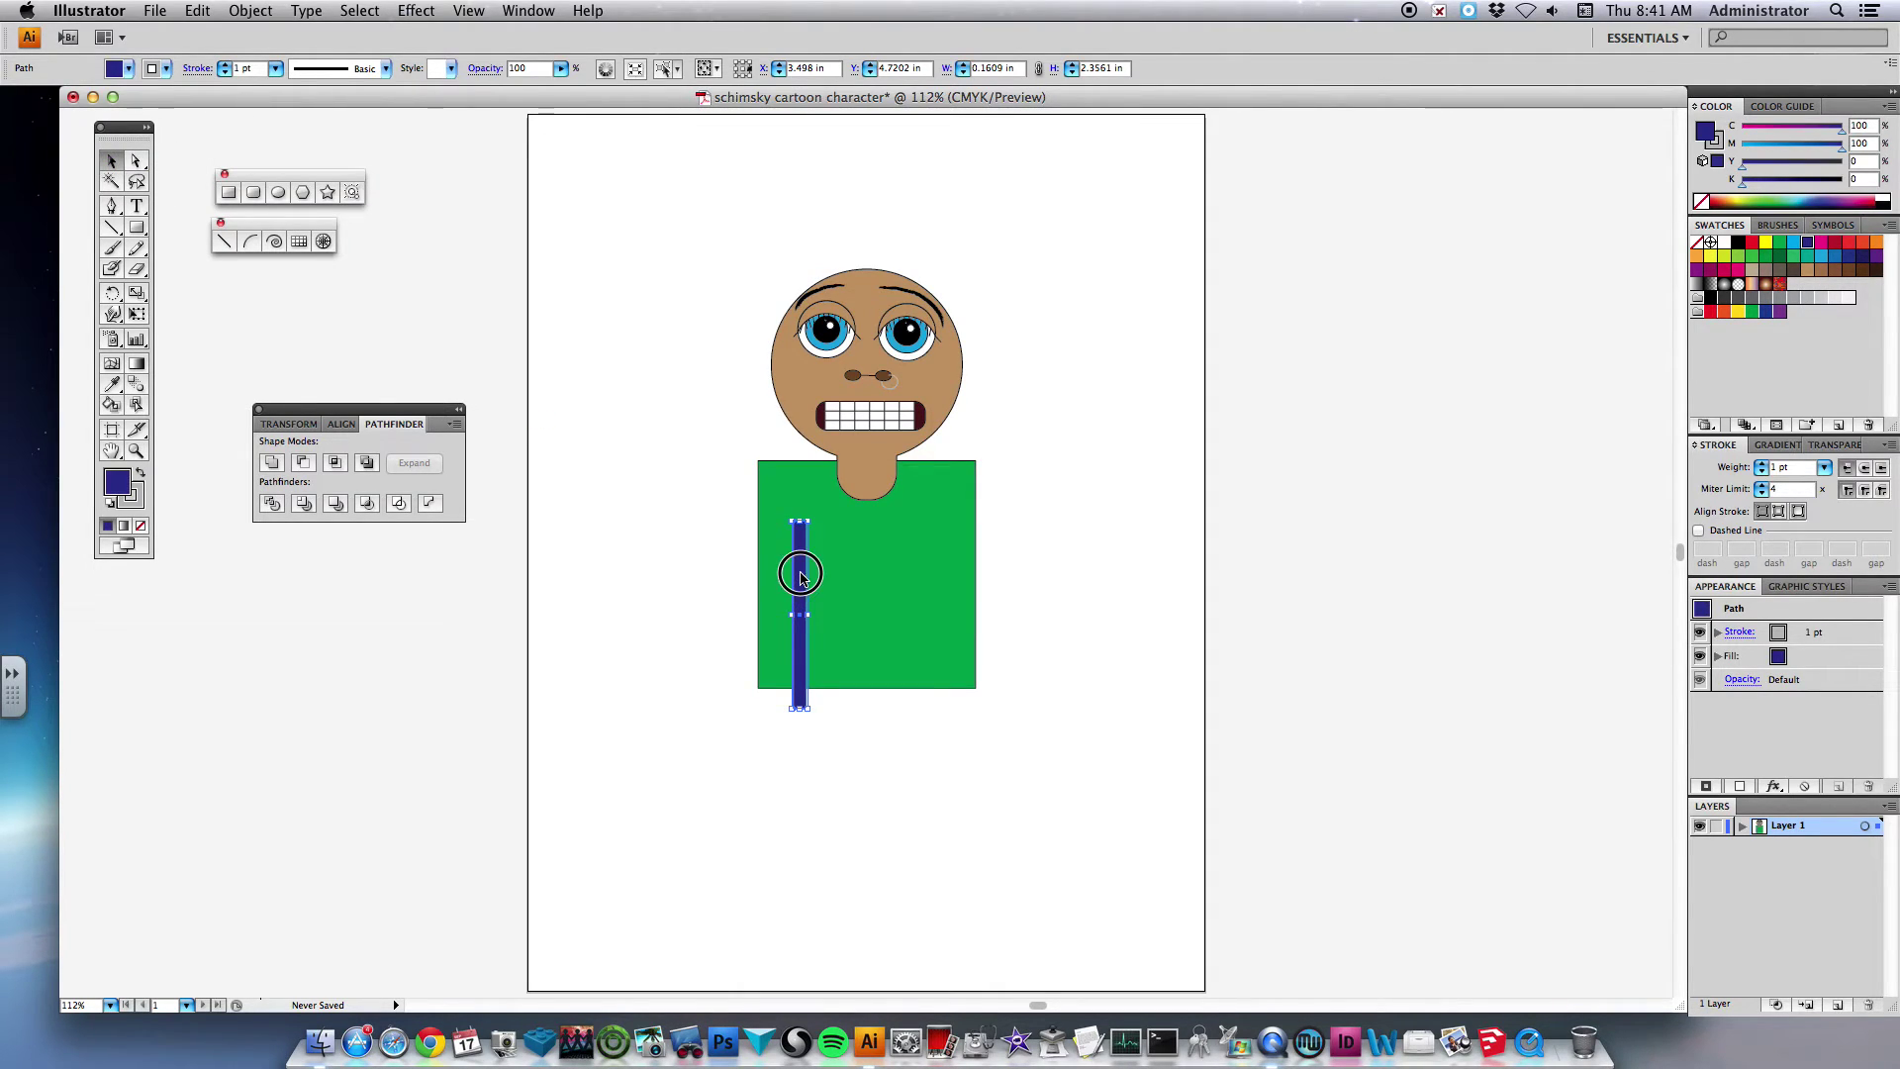
{"action": "left_click_drag", "start_coordinate": [818, 574], "coordinate": [692, 729]}
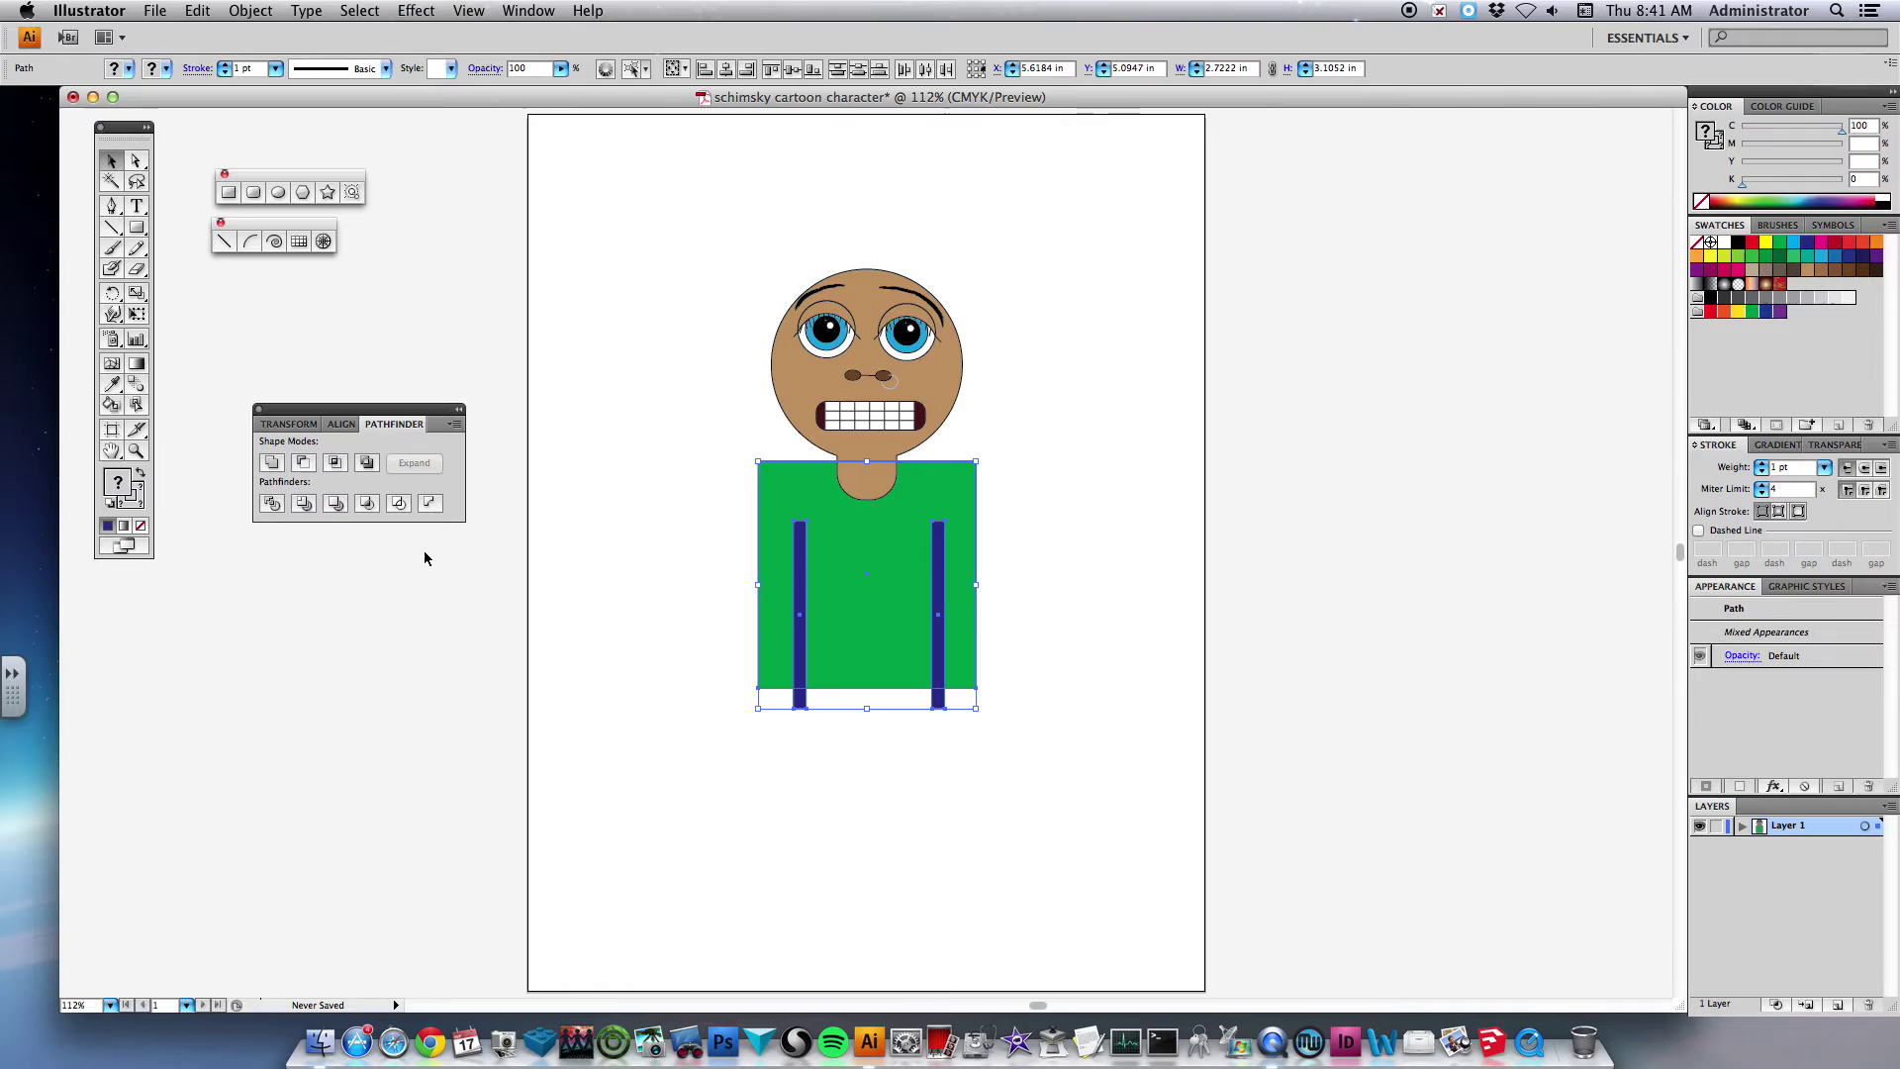
{"action": "left_click", "coordinate": [304, 469]}
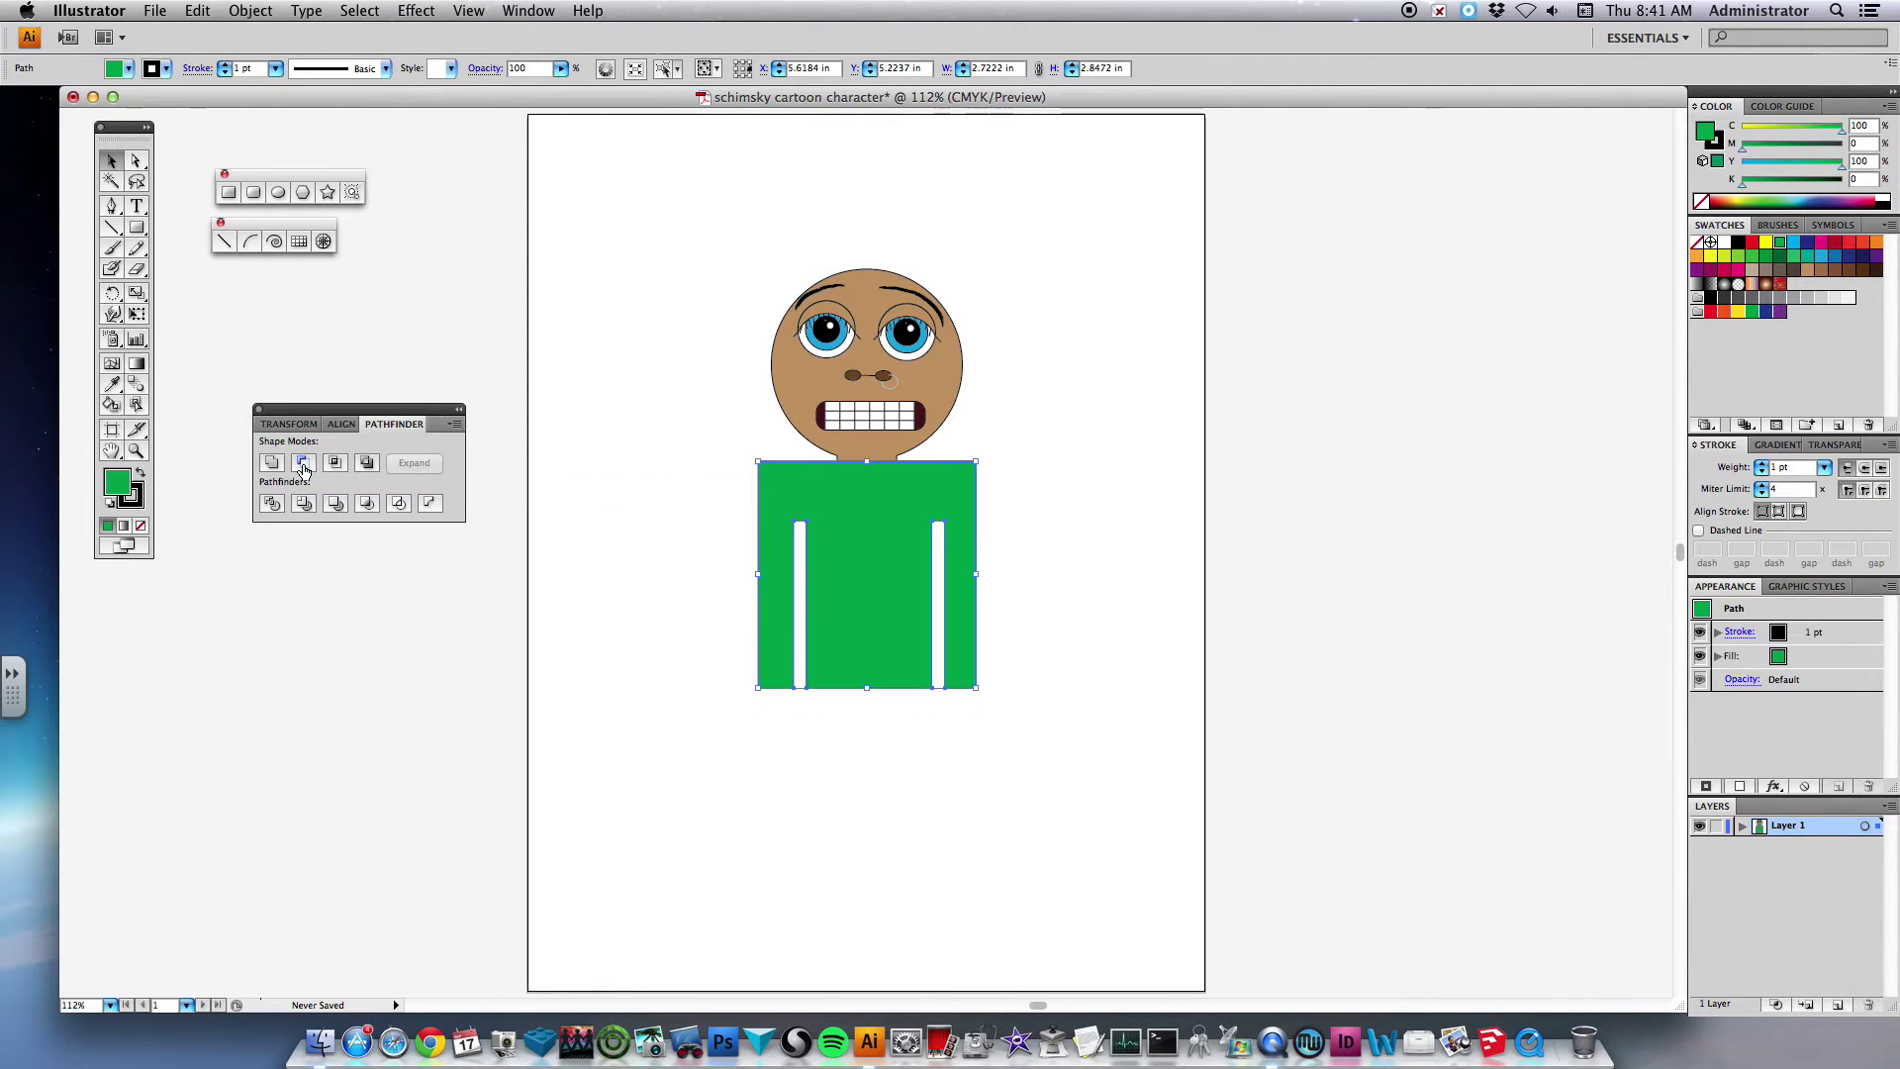
{"action": "left_click", "coordinate": [562, 372]}
- Draw a many-pointed star about 0.97 in wide on the shirt's chest and fill it with blue (C 85, M 50)
{"action": "left_click", "coordinate": [328, 192]}
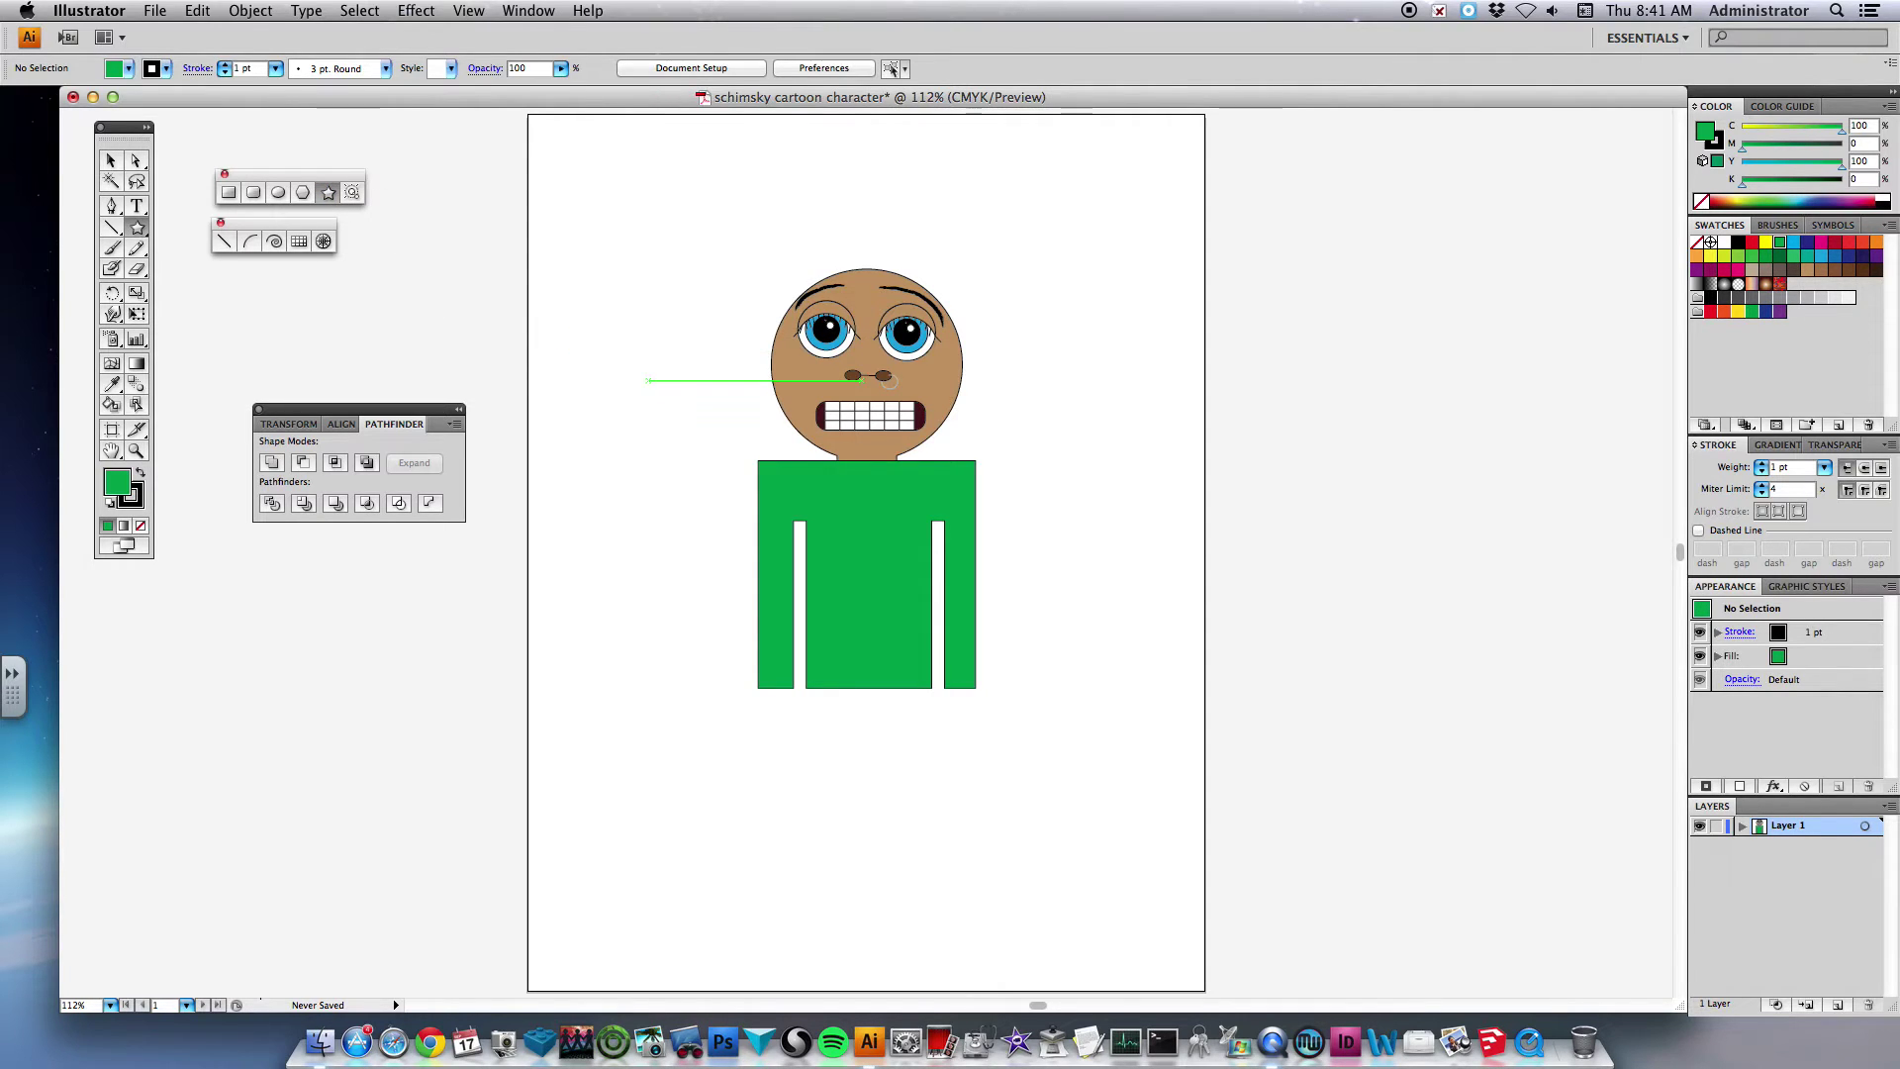
{"action": "left_click_drag", "start_coordinate": [863, 516], "coordinate": [884, 525]}
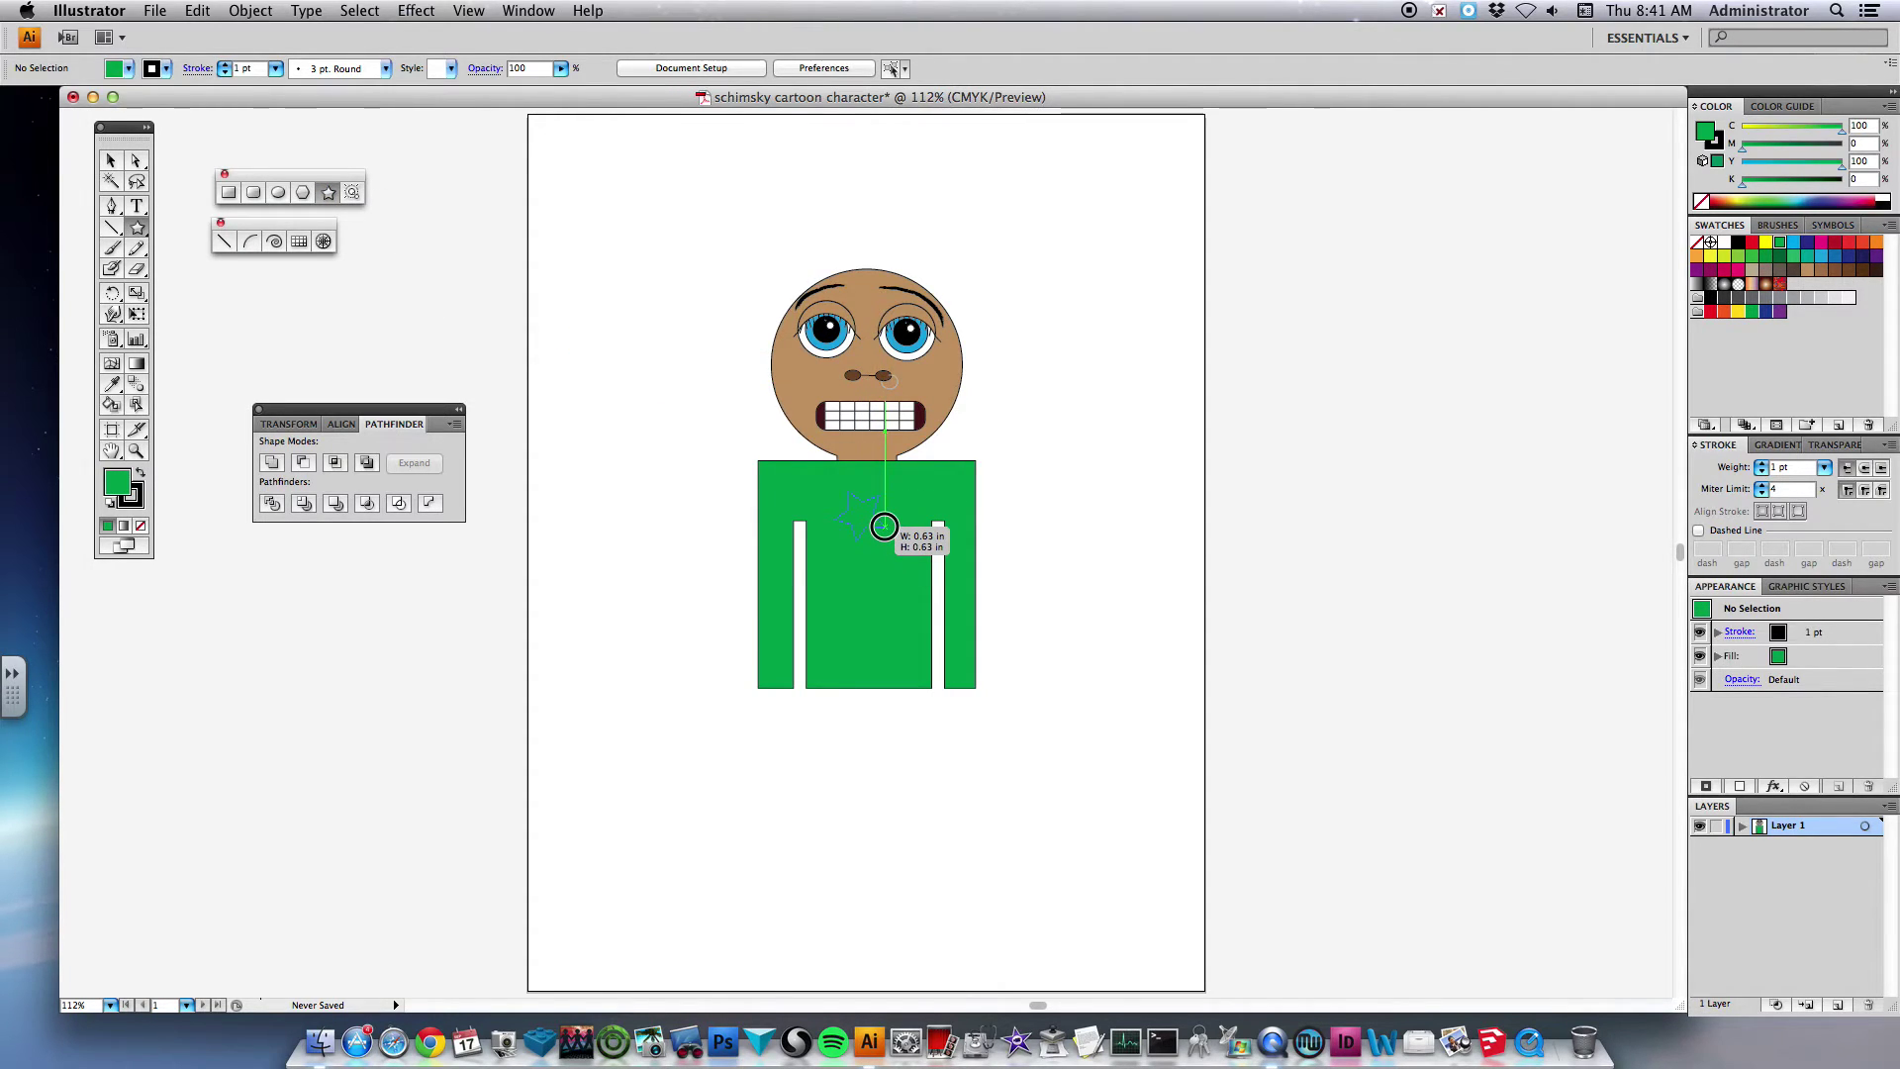
{"action": "key", "text": "Up"}
{"action": "key", "text": "Up"}
{"action": "key", "text": "Up"}
{"action": "left_click_drag", "start_coordinate": [883, 526], "coordinate": [887, 527]}
{"action": "key", "text": "Up"}
{"action": "key", "text": "Up"}
{"action": "key", "text": "Up"}
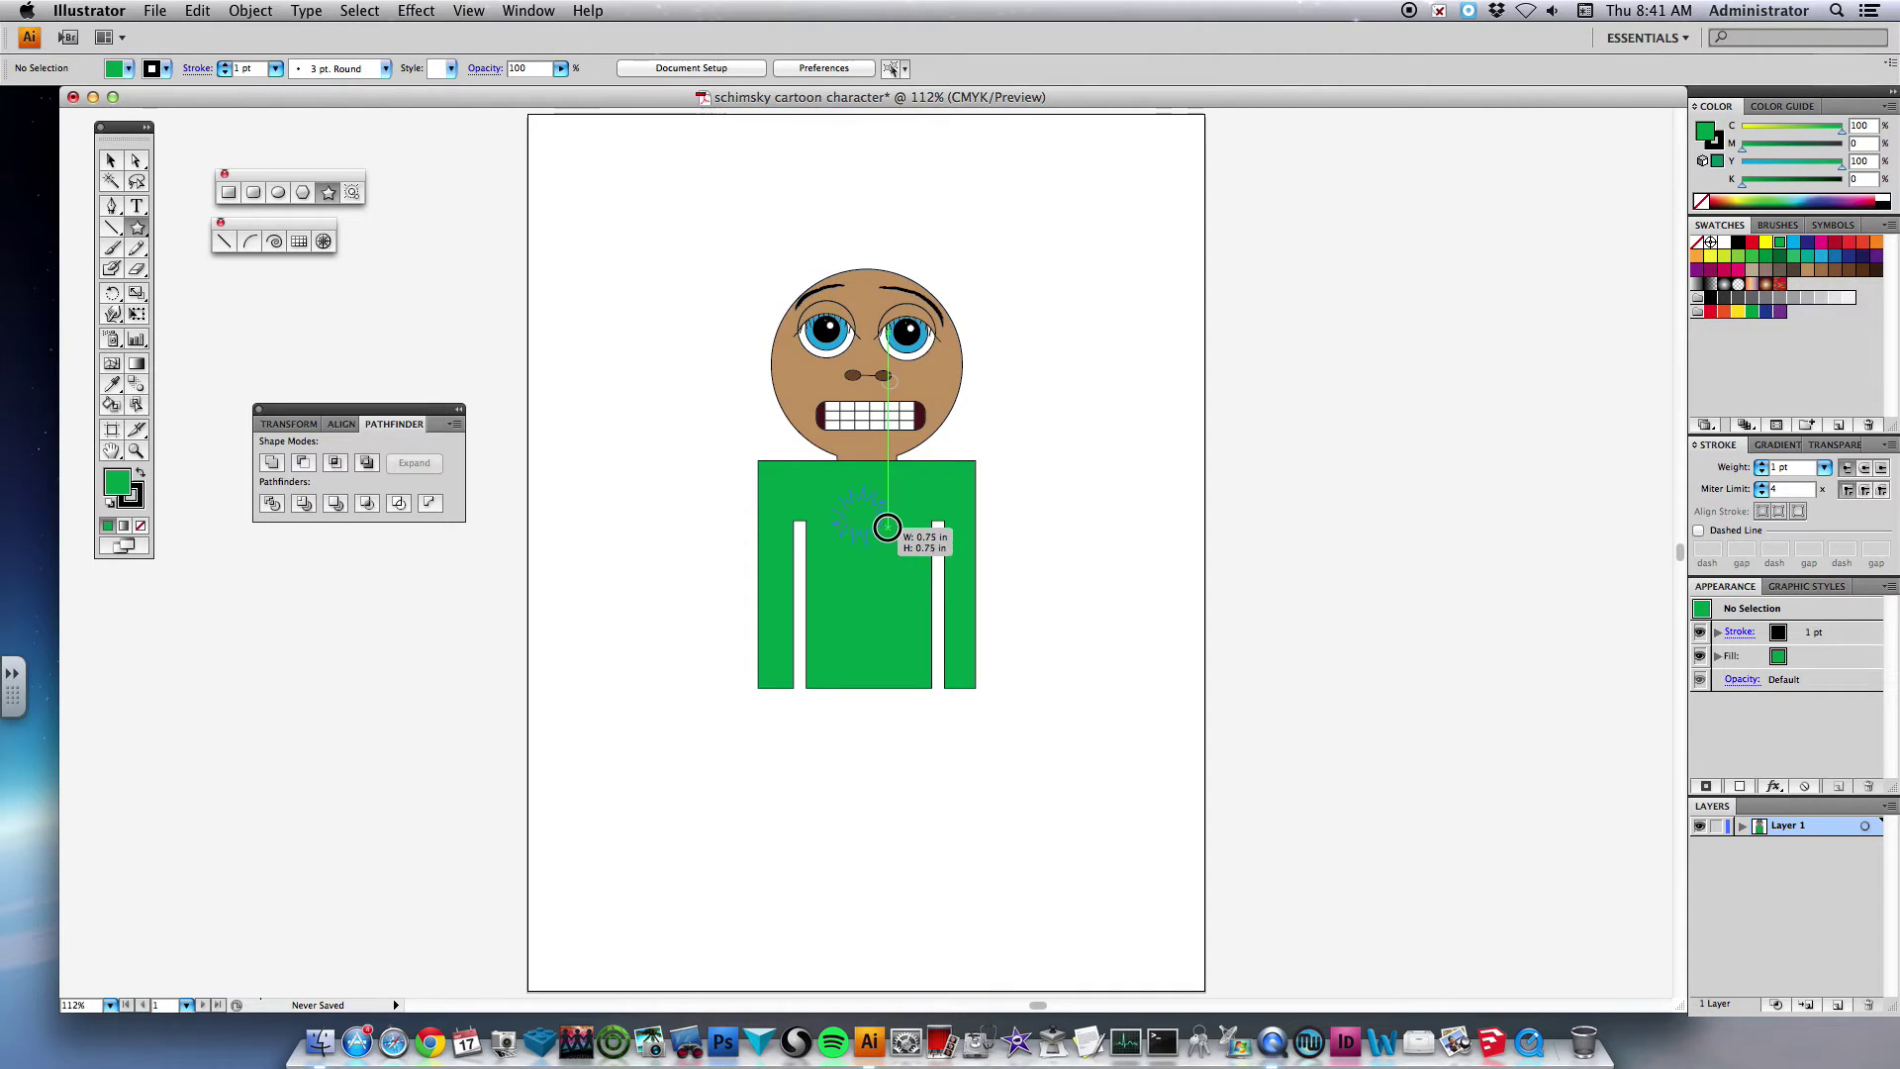
{"action": "left_click_drag", "start_coordinate": [887, 526], "coordinate": [866, 556]}
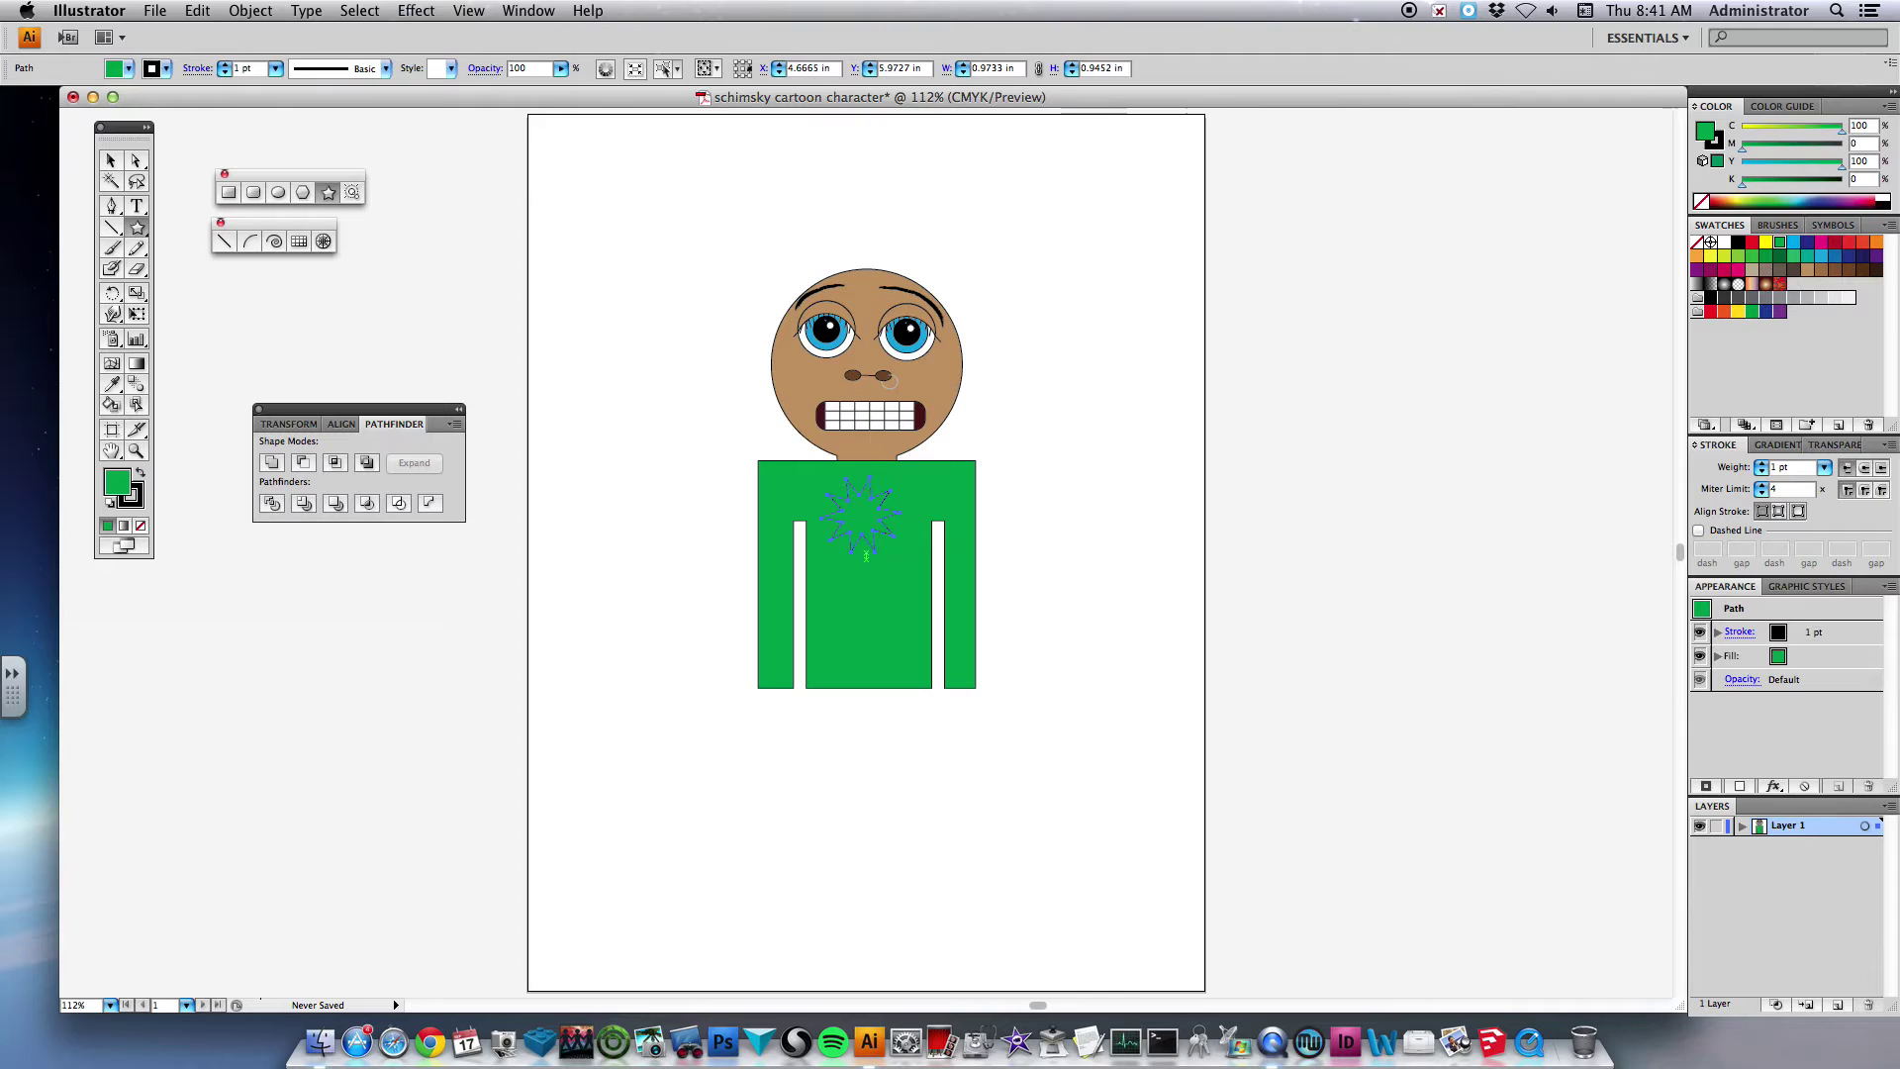
{"action": "left_click", "coordinate": [129, 71]}
{"action": "left_click", "coordinate": [143, 103]}
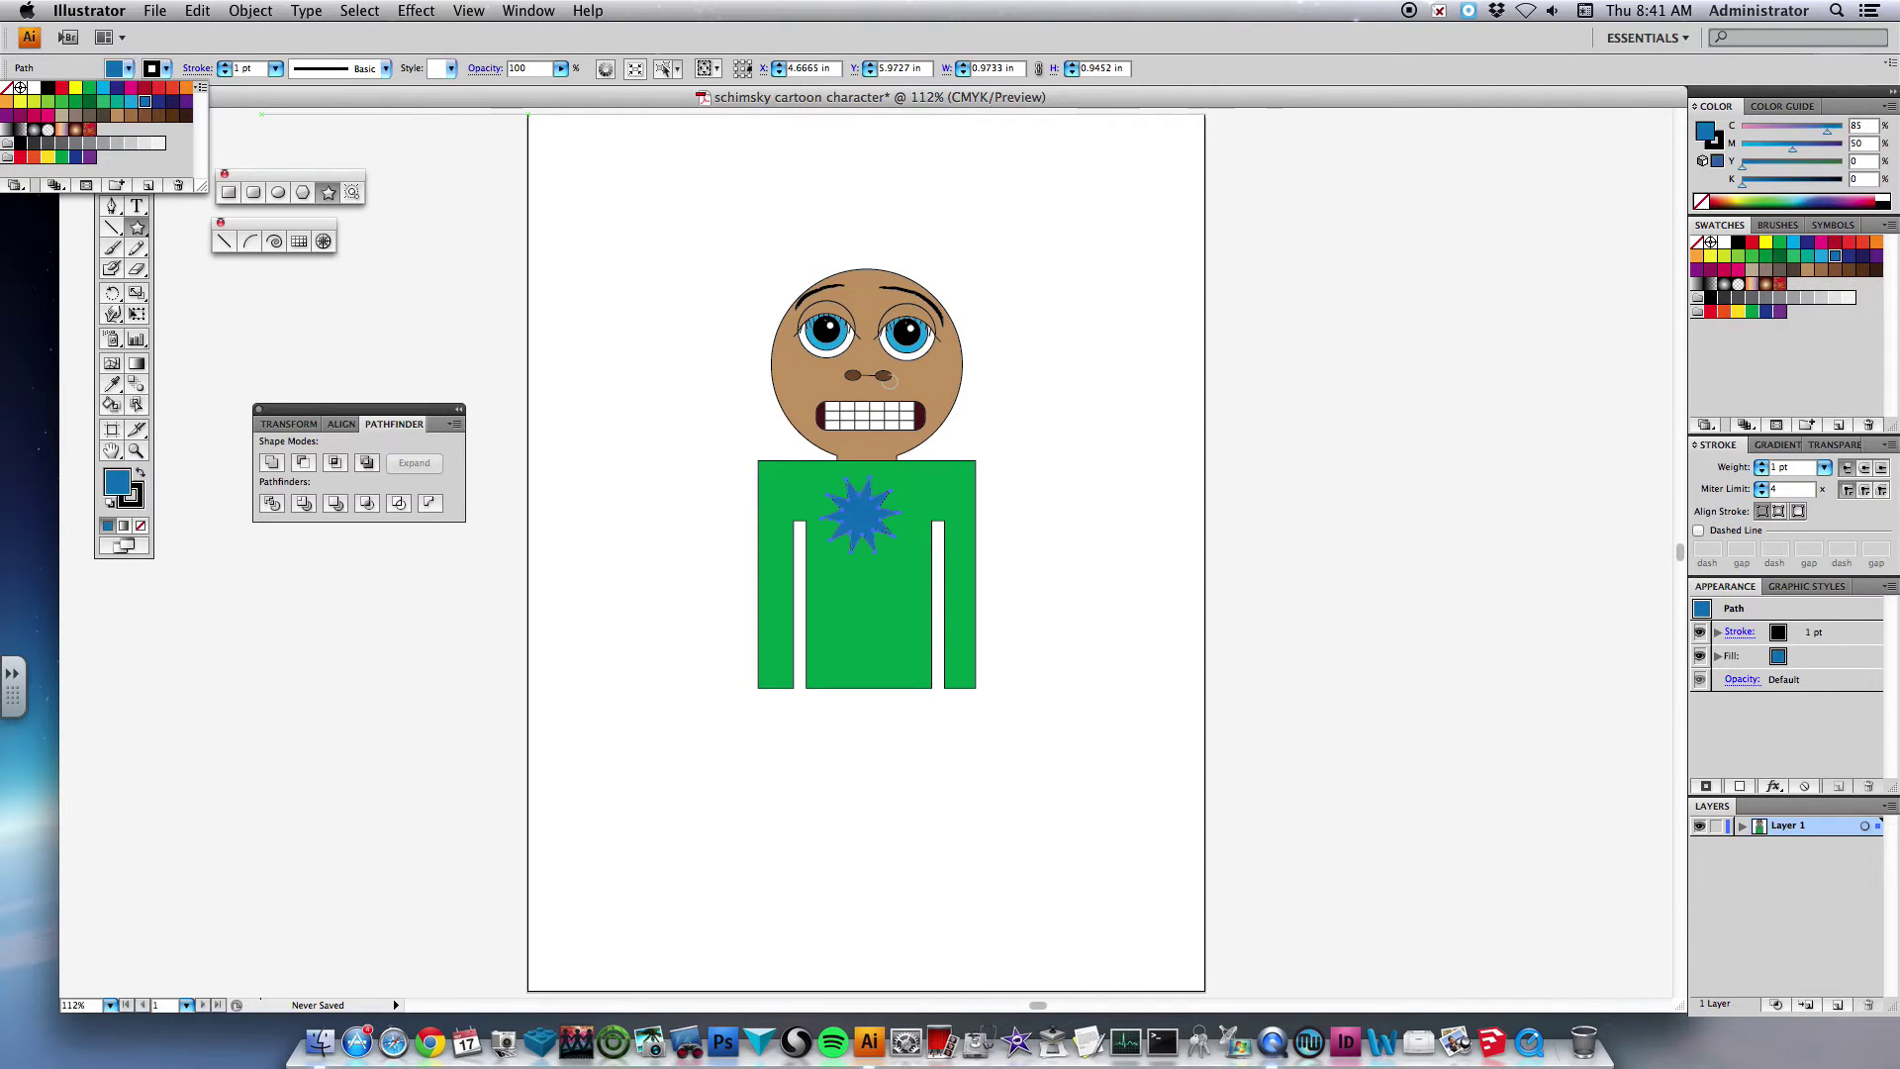
- Add four smaller blue stars to the shirt, two below the large star and one near each shoulder
{"action": "mouse_move", "coordinate": [876, 582]}
{"action": "left_mouse_down"}
{"action": "mouse_move", "coordinate": [889, 595]}
{"action": "mouse_move", "coordinate": [849, 619]}
{"action": "left_mouse_up"}
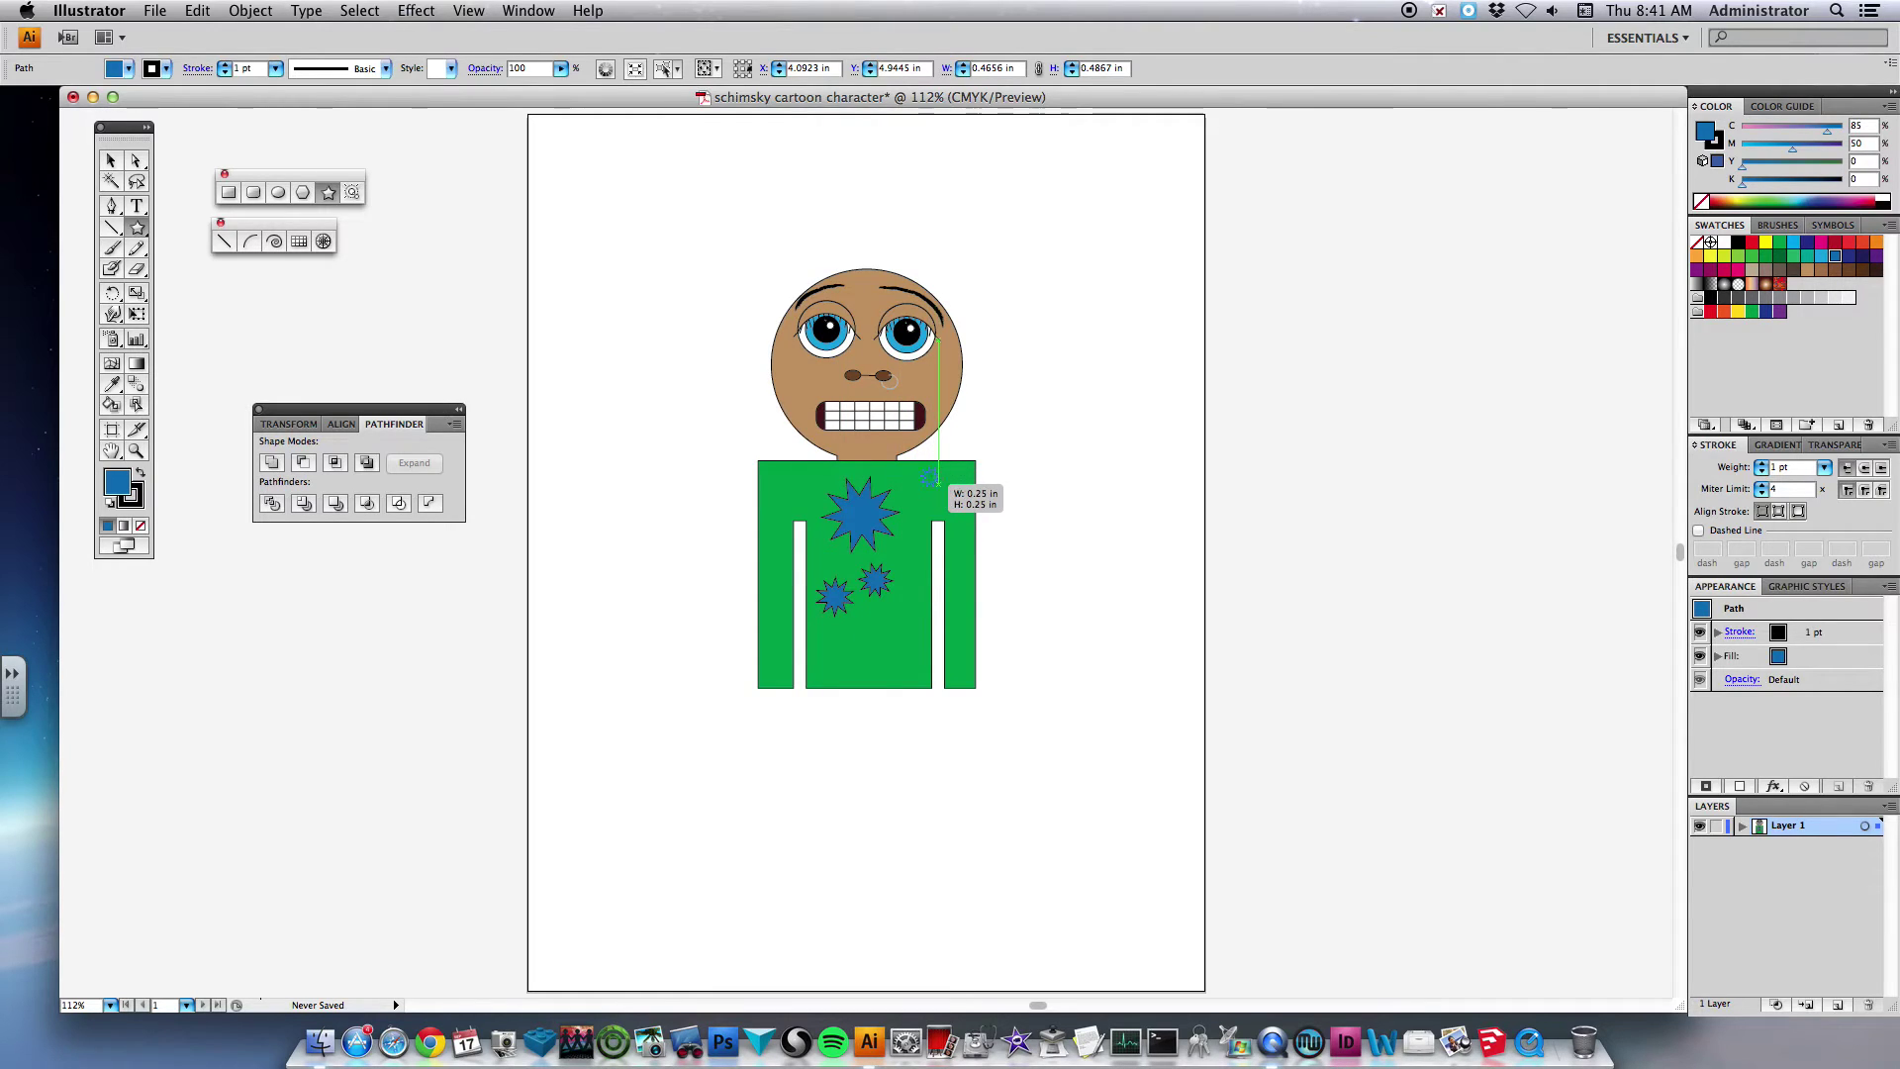
{"action": "left_click_drag", "start_coordinate": [778, 477], "coordinate": [796, 500]}
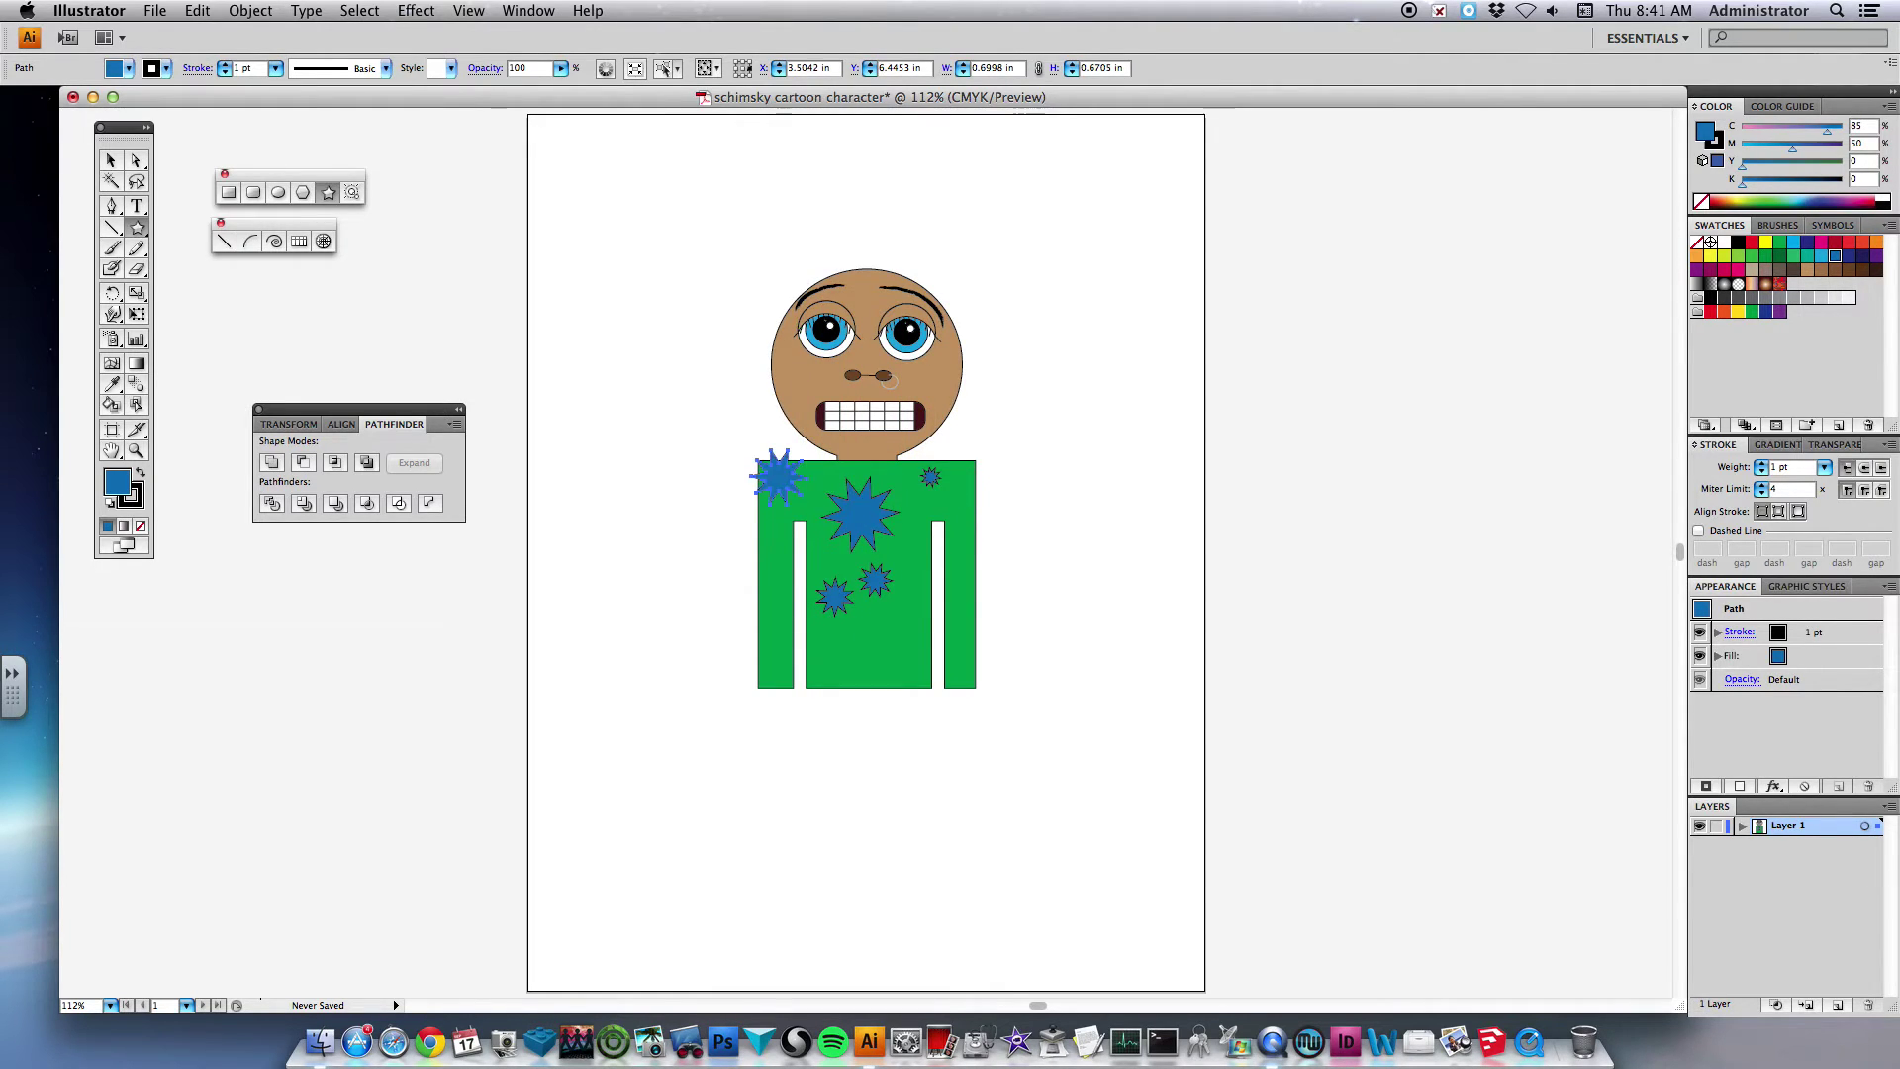
{"action": "key", "text": "super+z"}
{"action": "left_click_drag", "start_coordinate": [792, 487], "coordinate": [803, 490]}
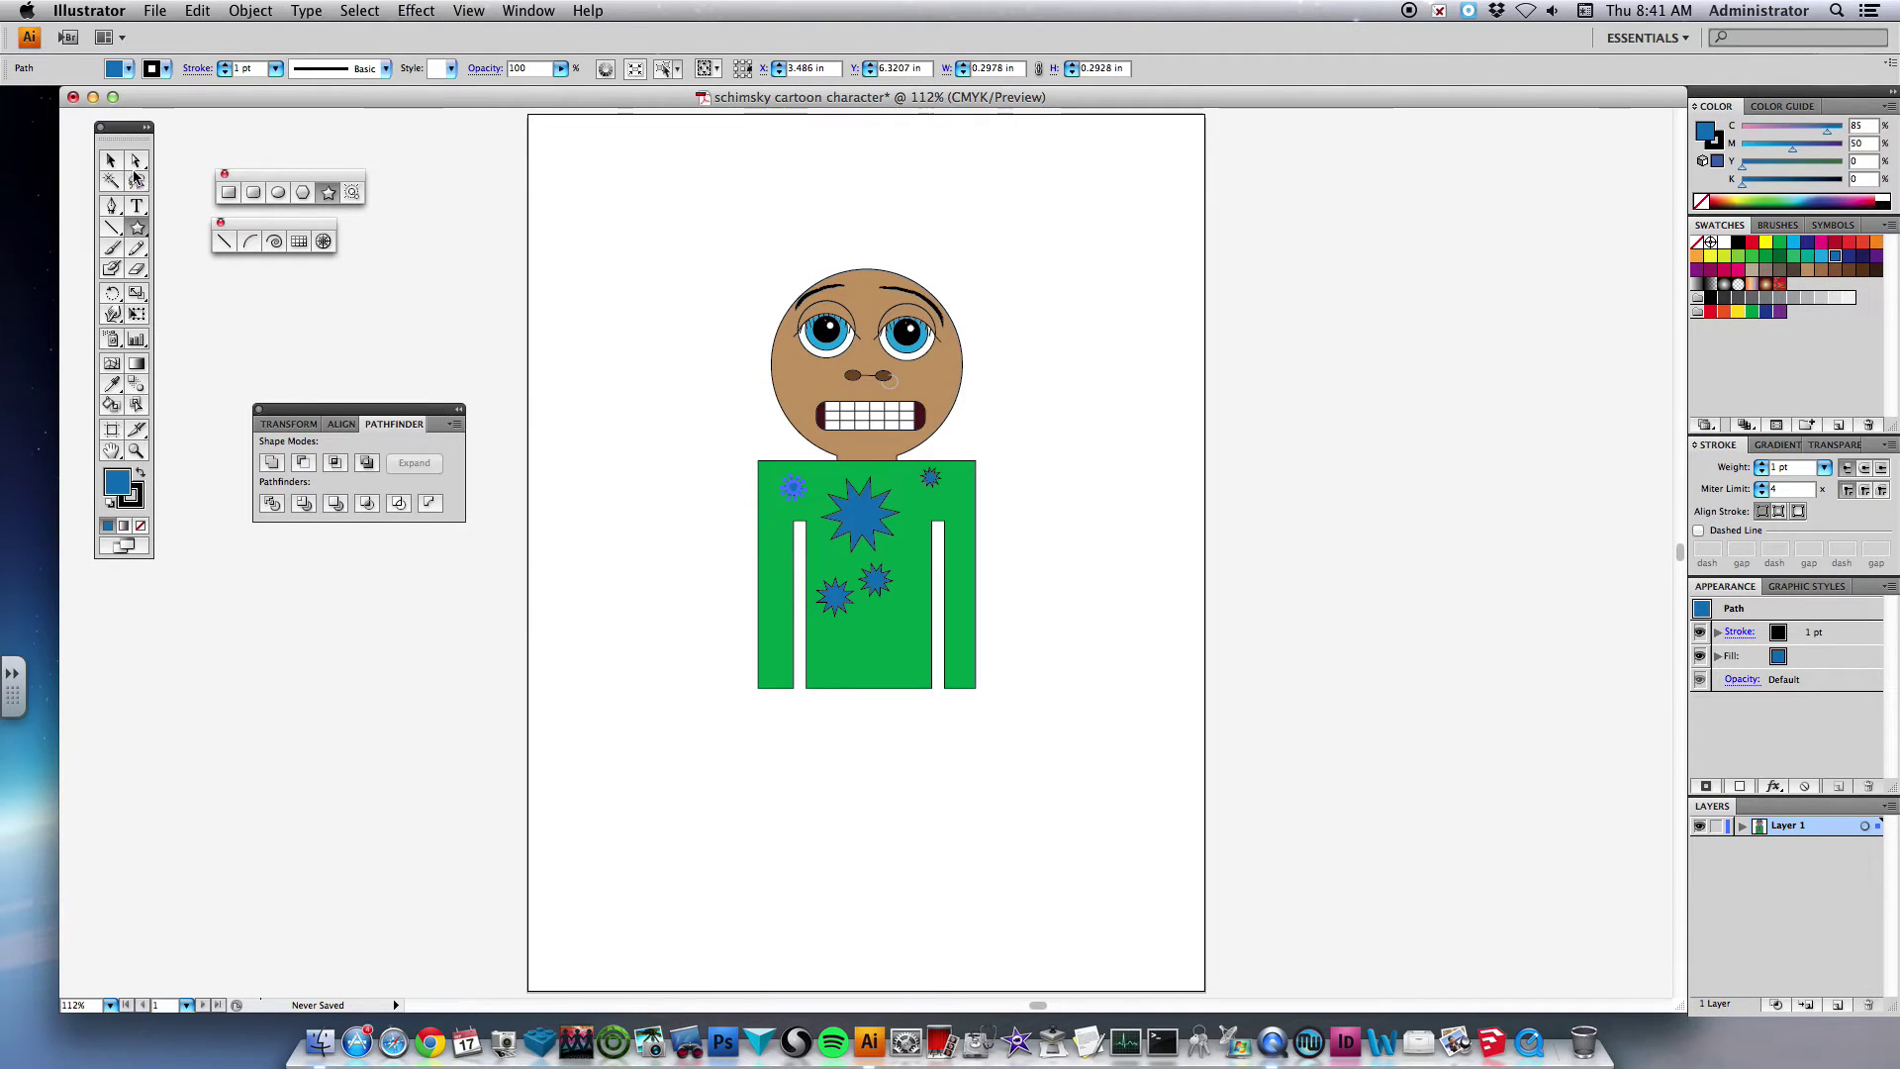
- Select the head, shirt and stars, toggle the bounding box display off and back on, and deselect everything
{"action": "left_click", "coordinate": [112, 164]}
{"action": "left_click_drag", "start_coordinate": [1026, 767], "coordinate": [733, 483]}
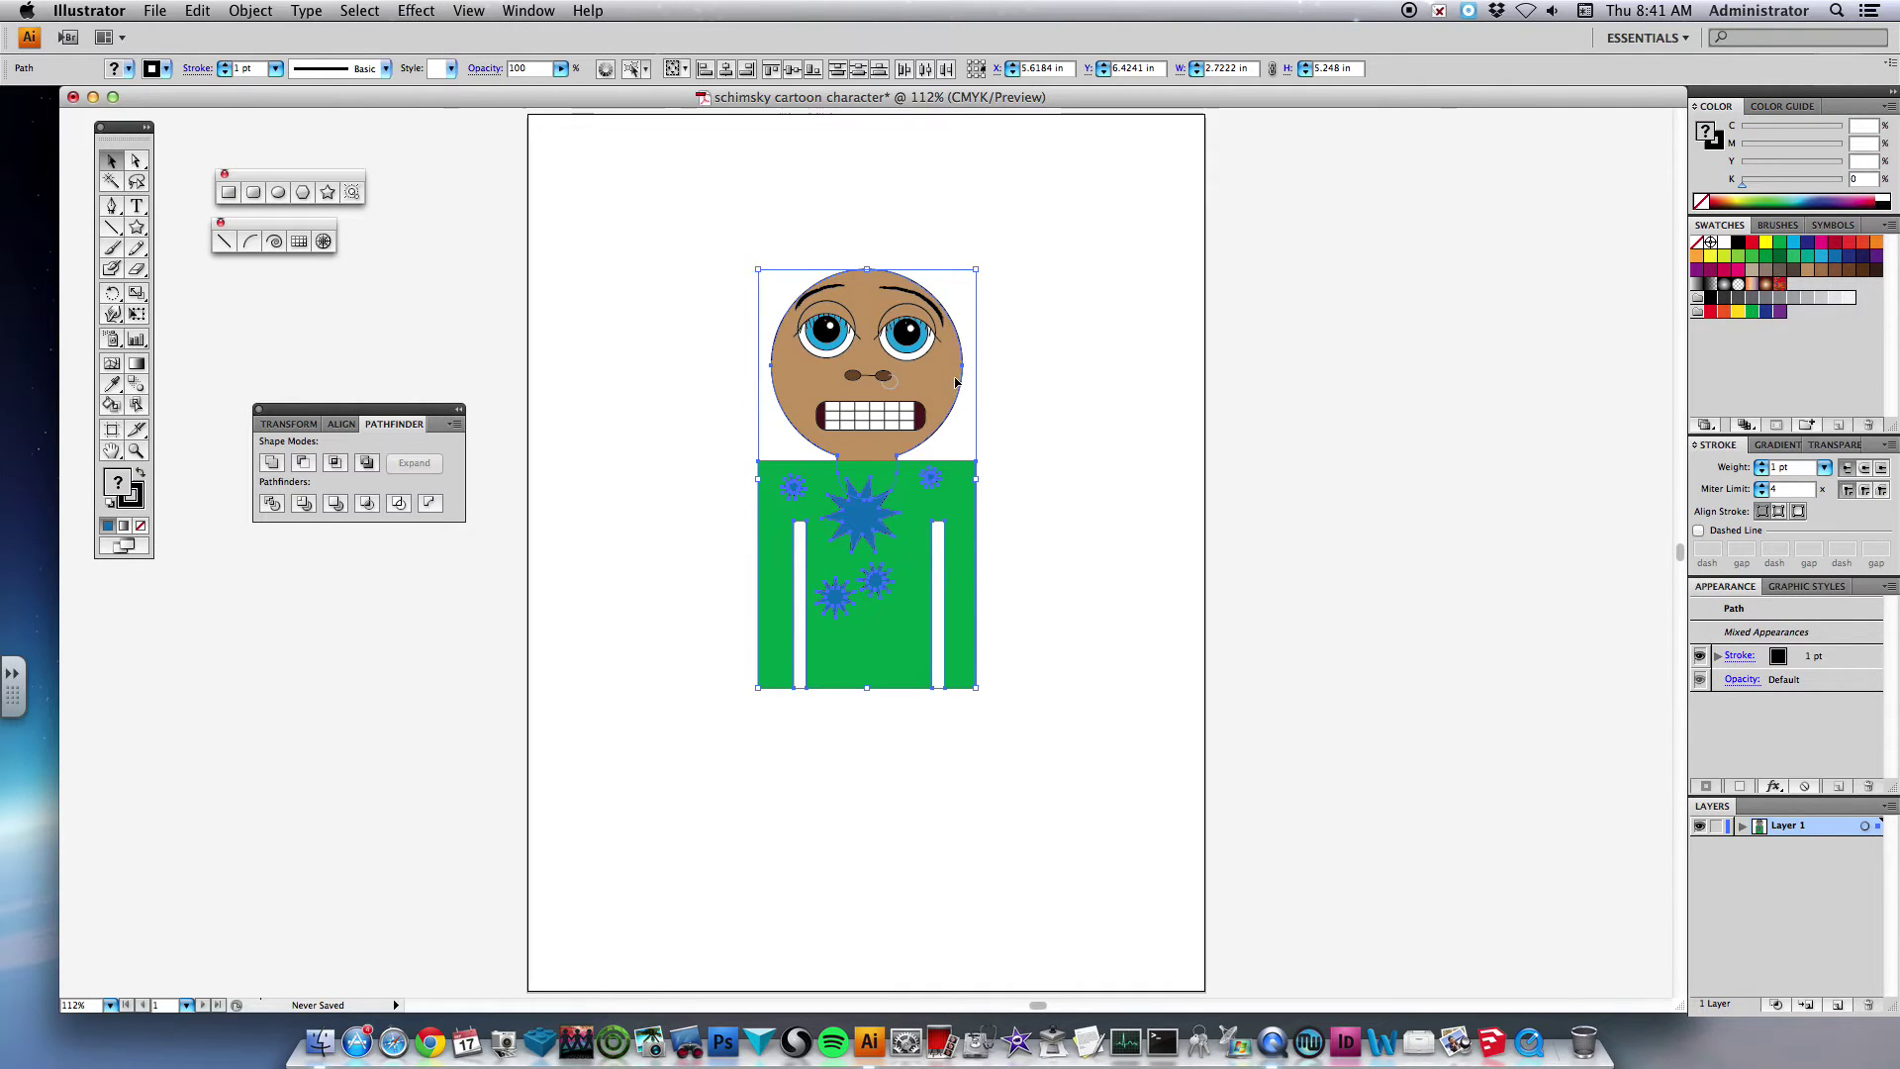
{"action": "key", "text": "super+shift+b"}
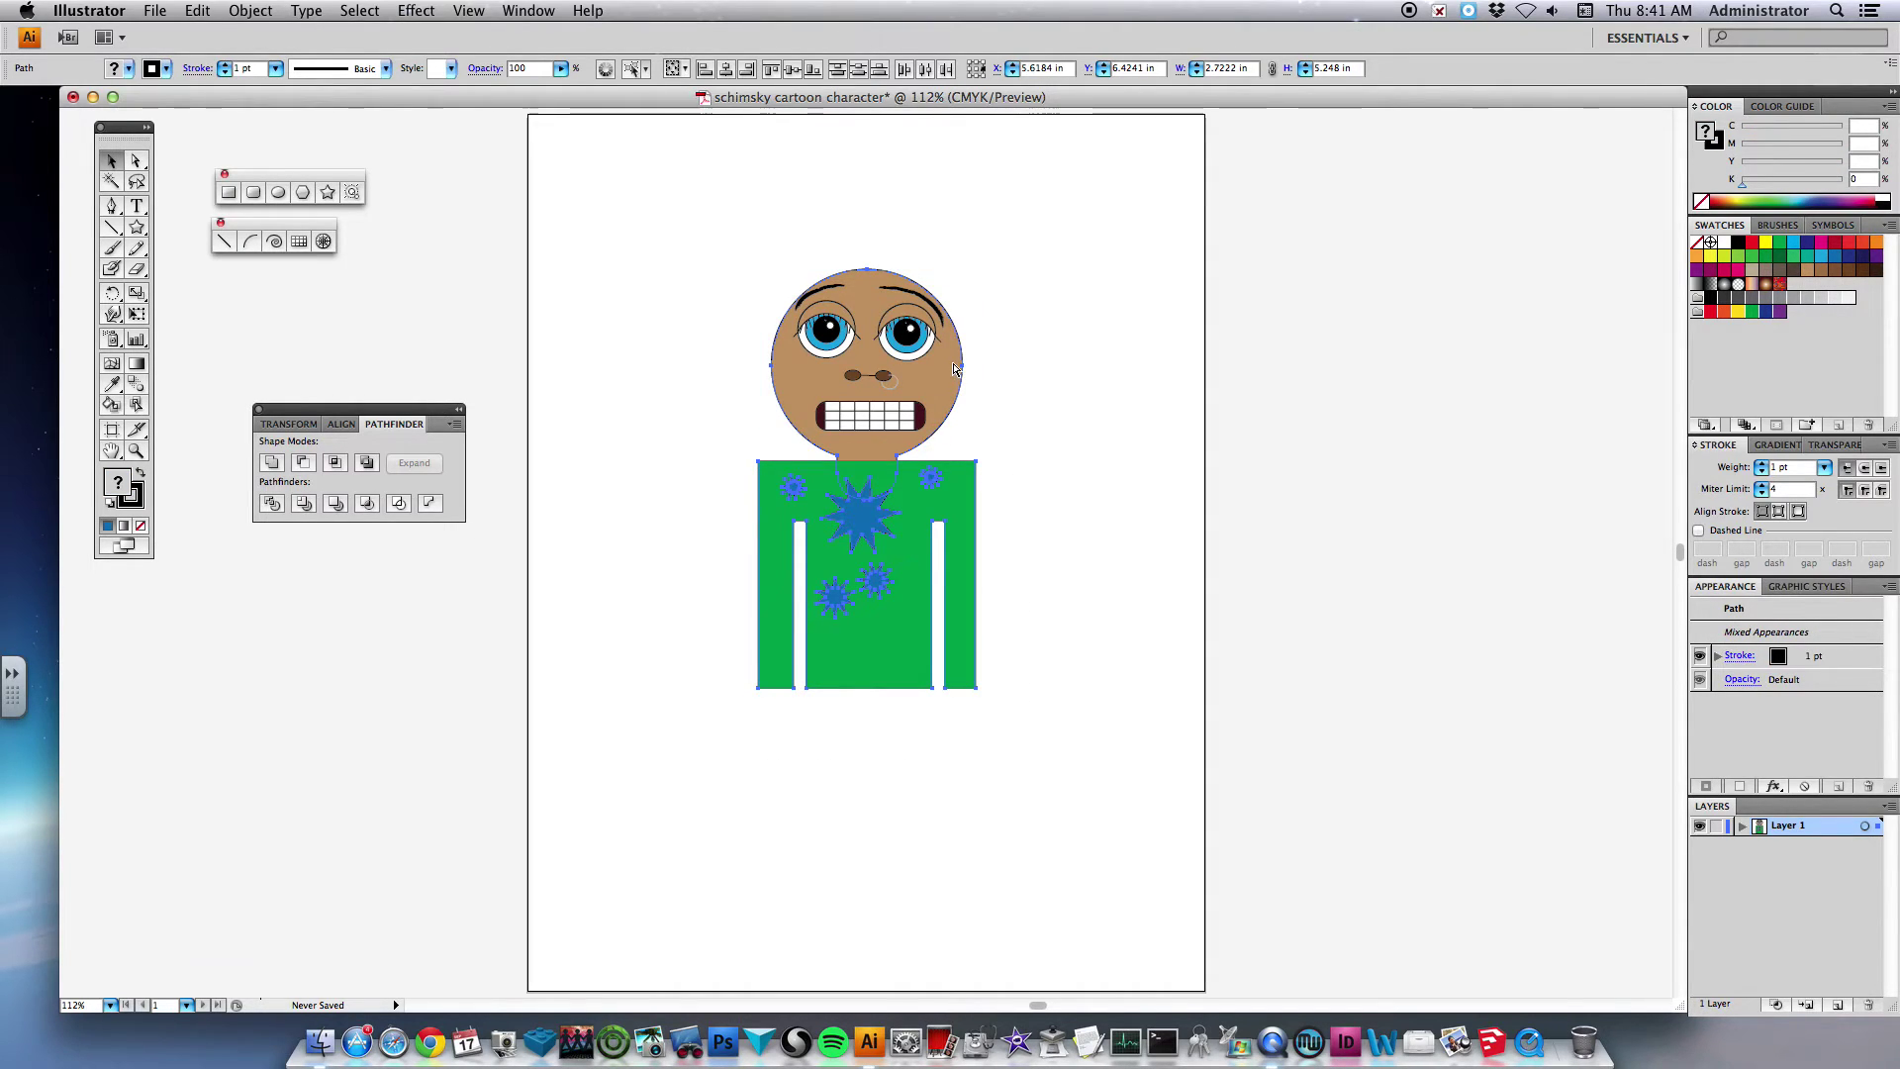
{"action": "key", "text": "super+shift+b"}
{"action": "key", "text": "super+shift+b"}
{"action": "key", "text": "super+shift+b"}
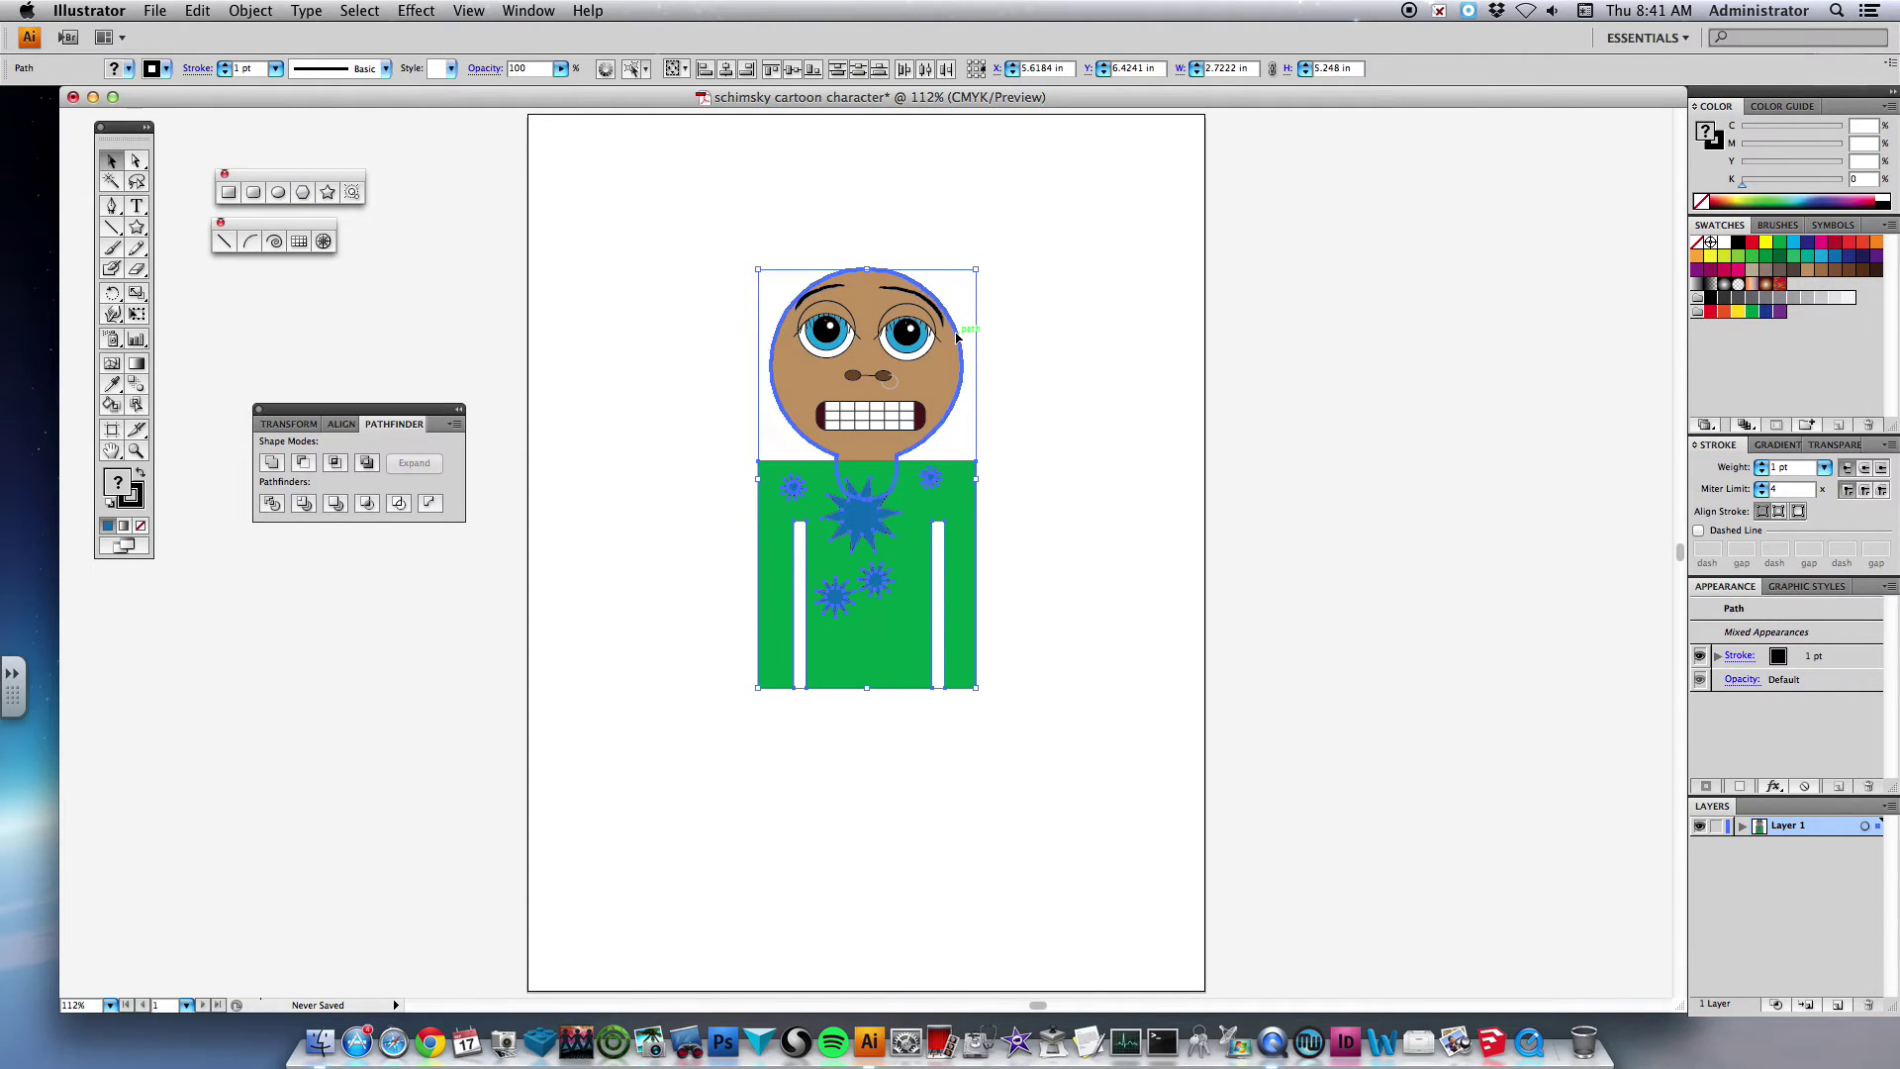
{"action": "left_click", "coordinate": [1021, 376]}
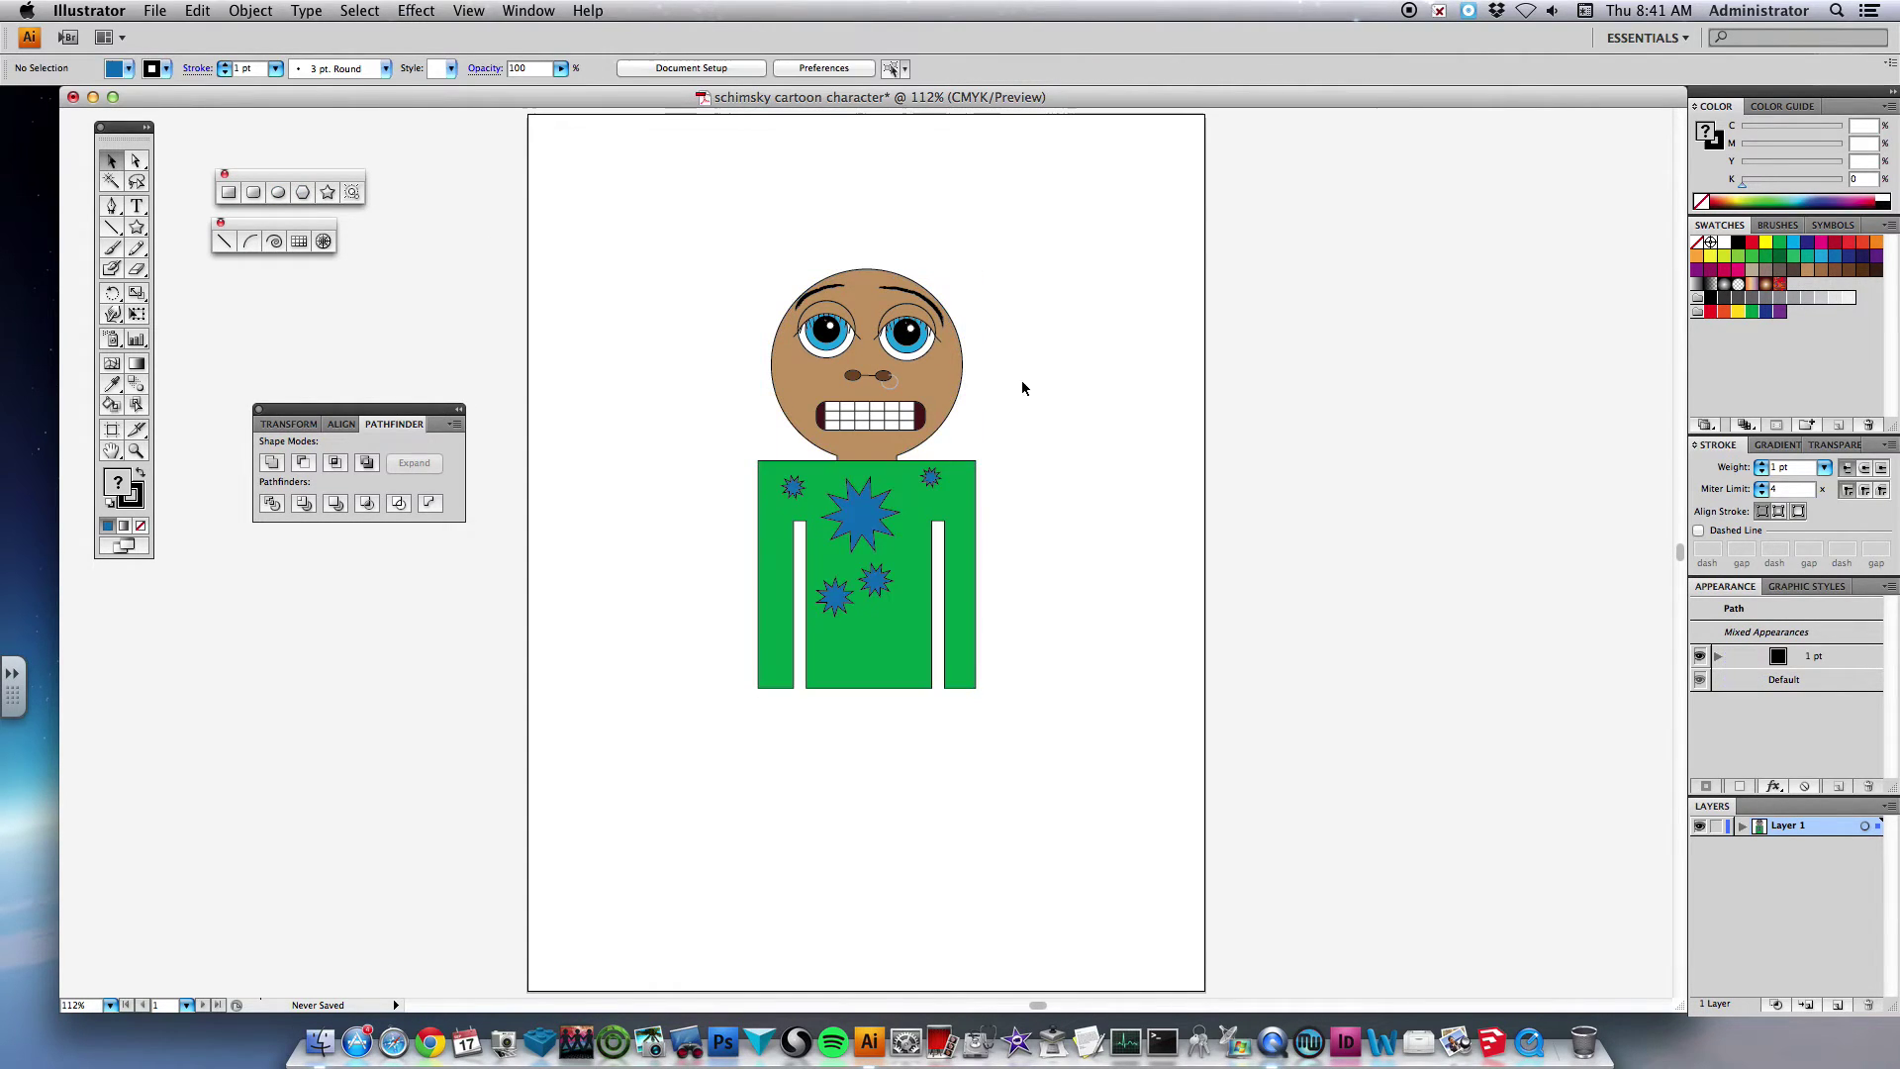
- Select the five stars together with the shirt and nudge them about 0.25 in down and 0.08 in right
{"action": "left_click", "coordinate": [933, 480]}
{"action": "left_click", "coordinate": [870, 512], "text": "shift"}
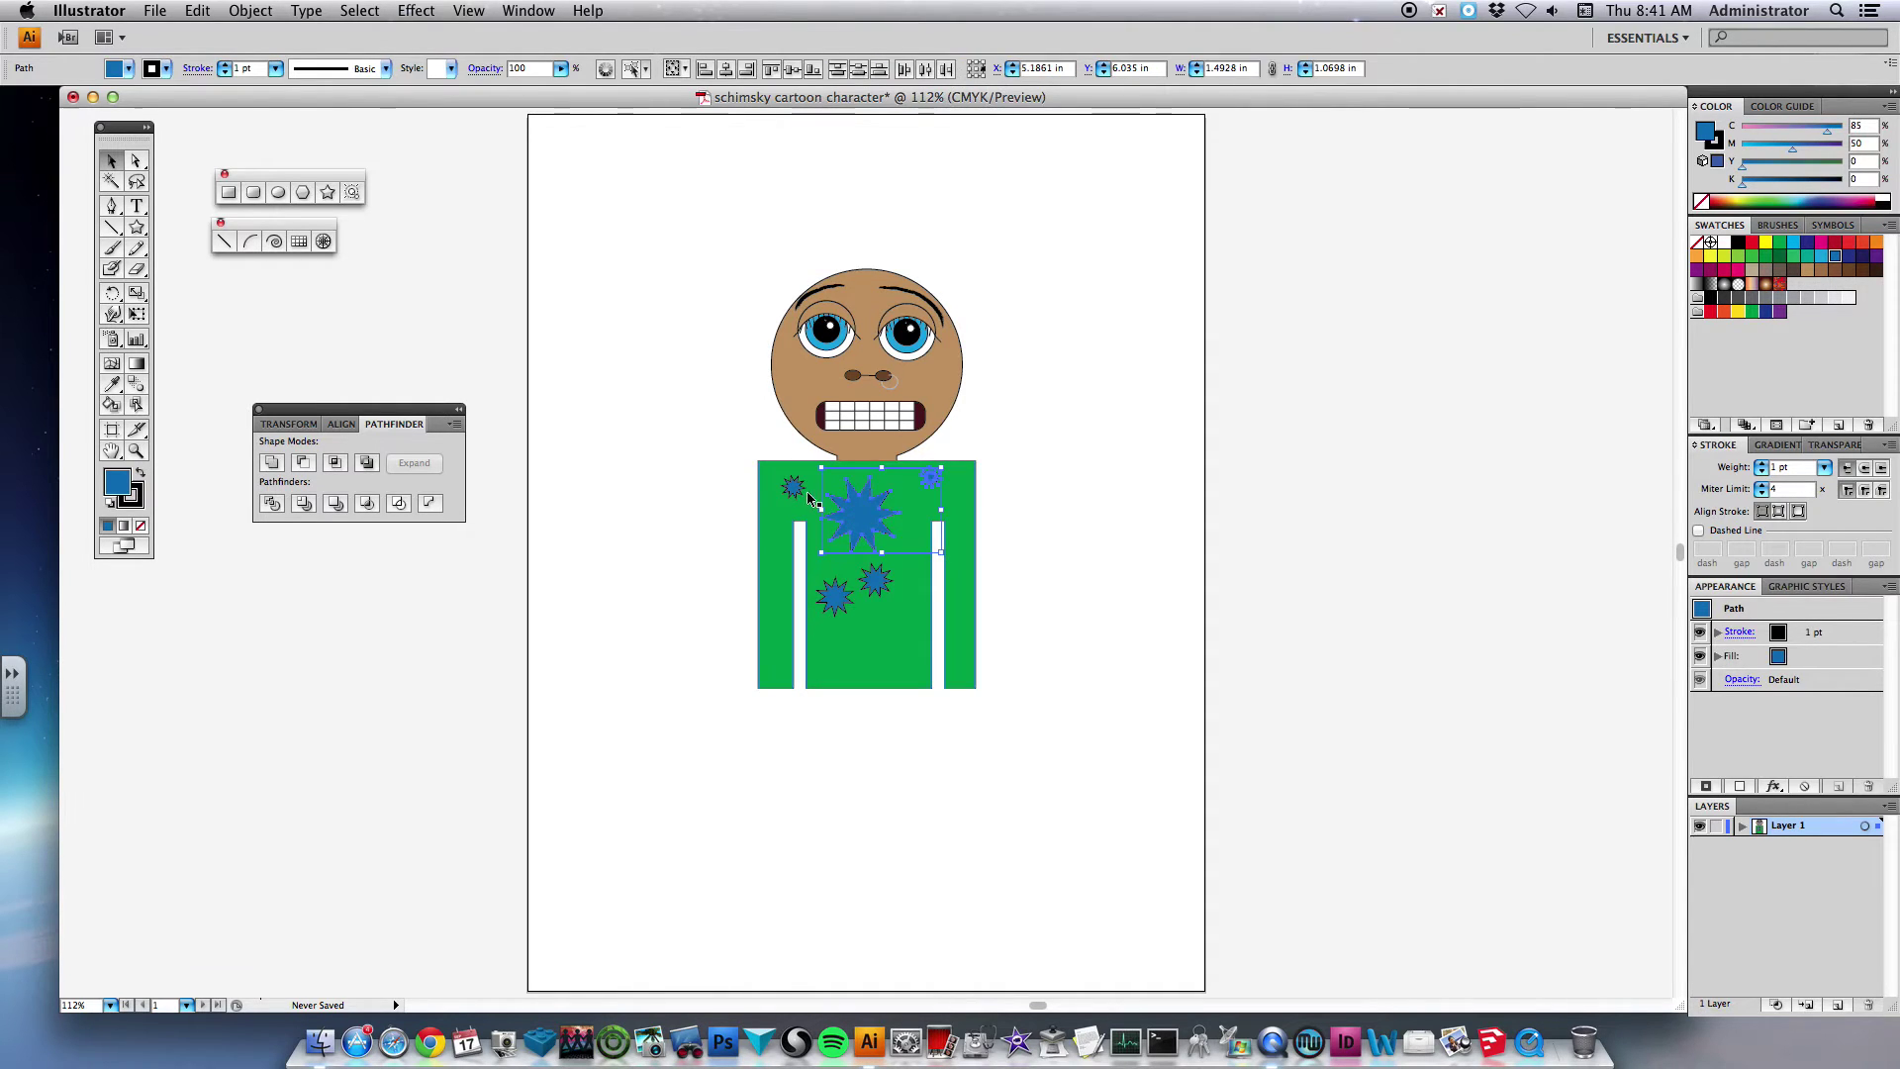
{"action": "left_click", "coordinate": [795, 492], "text": "shift"}
{"action": "left_click", "coordinate": [834, 595], "text": "shift"}
{"action": "left_click", "coordinate": [874, 579], "text": "shift"}
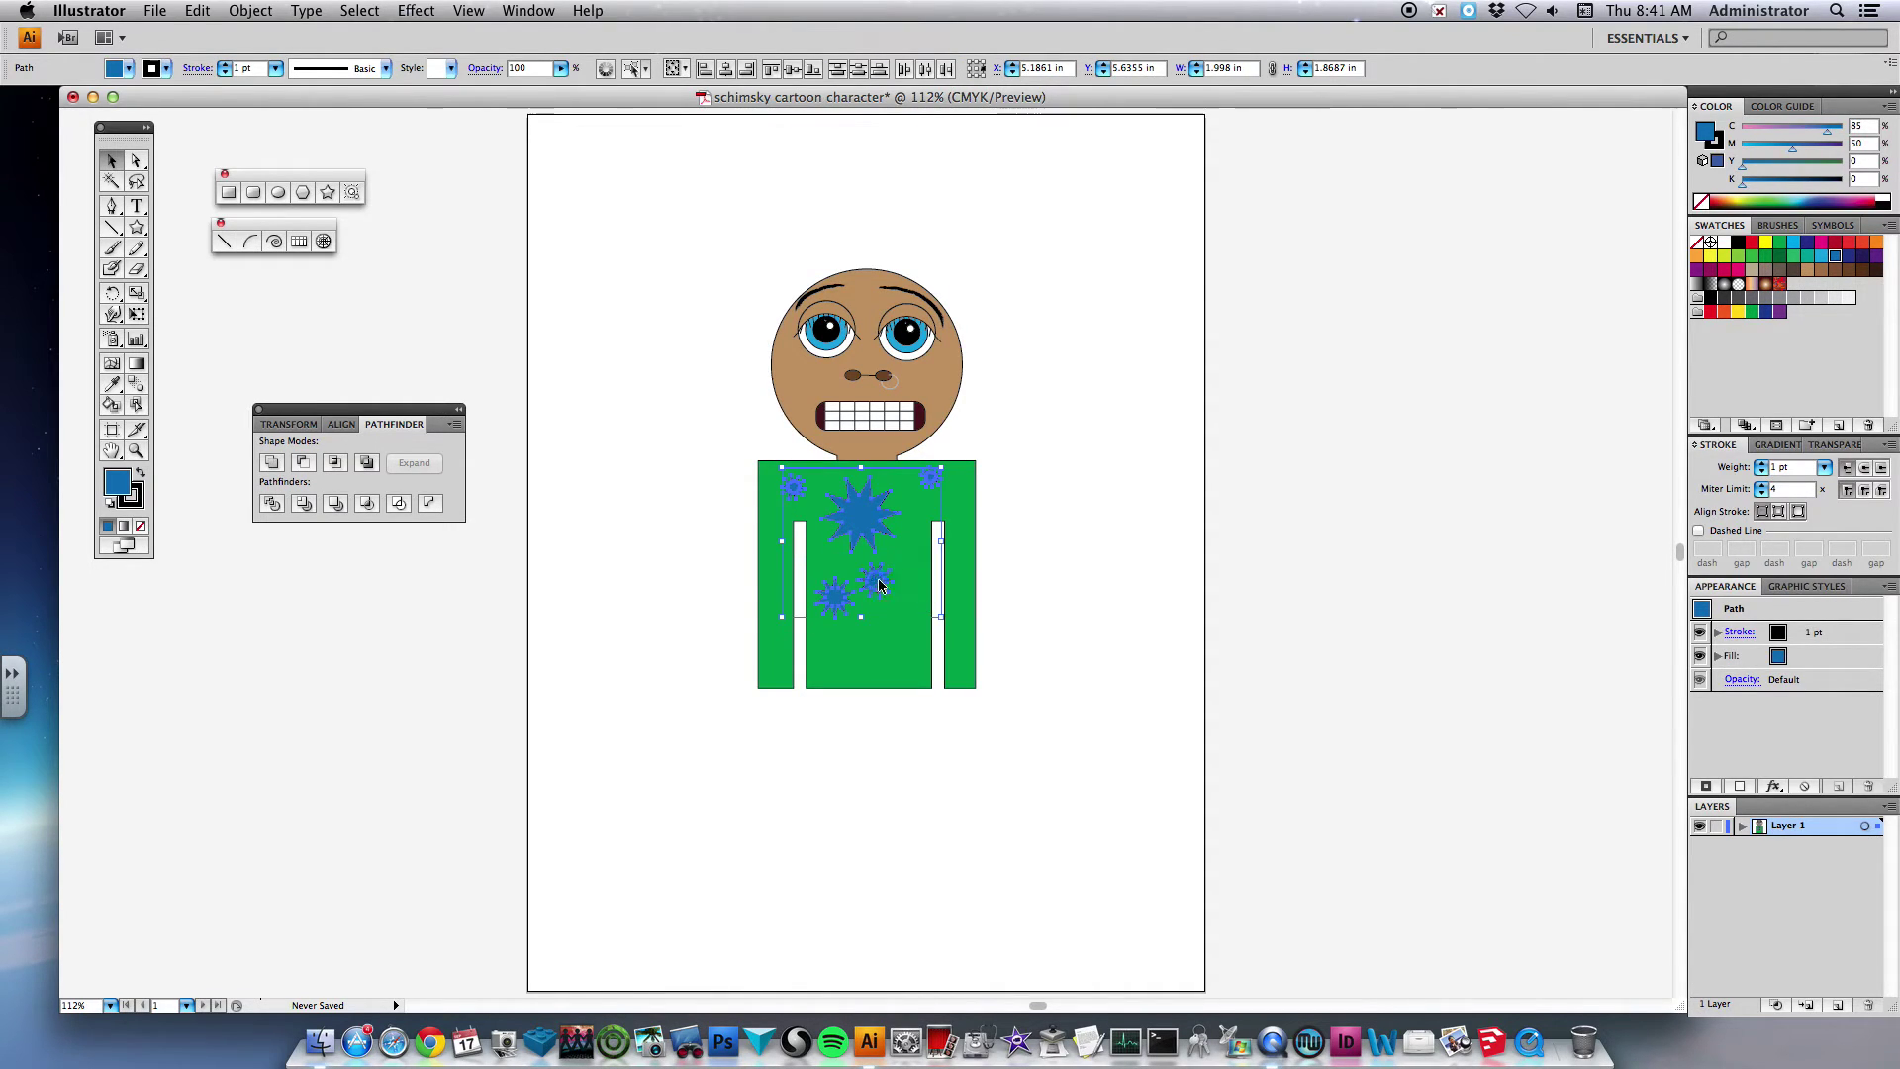
{"action": "left_click", "coordinate": [891, 640], "text": "shift"}
{"action": "key", "text": "Down"}
{"action": "key", "text": "Down"}
{"action": "key", "text": "Down"}
{"action": "key", "text": "Down"}
{"action": "key", "text": "Down"}
{"action": "key", "text": "Down"}
{"action": "key", "text": "Down"}
{"action": "key", "text": "Down"}
{"action": "key", "text": "Down"}
{"action": "key", "text": "Down"}
{"action": "key", "text": "Down"}
{"action": "key", "text": "Down"}
{"action": "key", "text": "Down"}
{"action": "key", "text": "Down"}
{"action": "key", "text": "Down"}
{"action": "key", "text": "Down"}
{"action": "key", "text": "Down"}
{"action": "key", "text": "Right"}
{"action": "key", "text": "Right"}
{"action": "key", "text": "Right"}
{"action": "key", "text": "Right"}
{"action": "key", "text": "Right"}
{"action": "key", "text": "Right"}
{"action": "key", "text": "Down"}
{"action": "key", "text": "Down"}
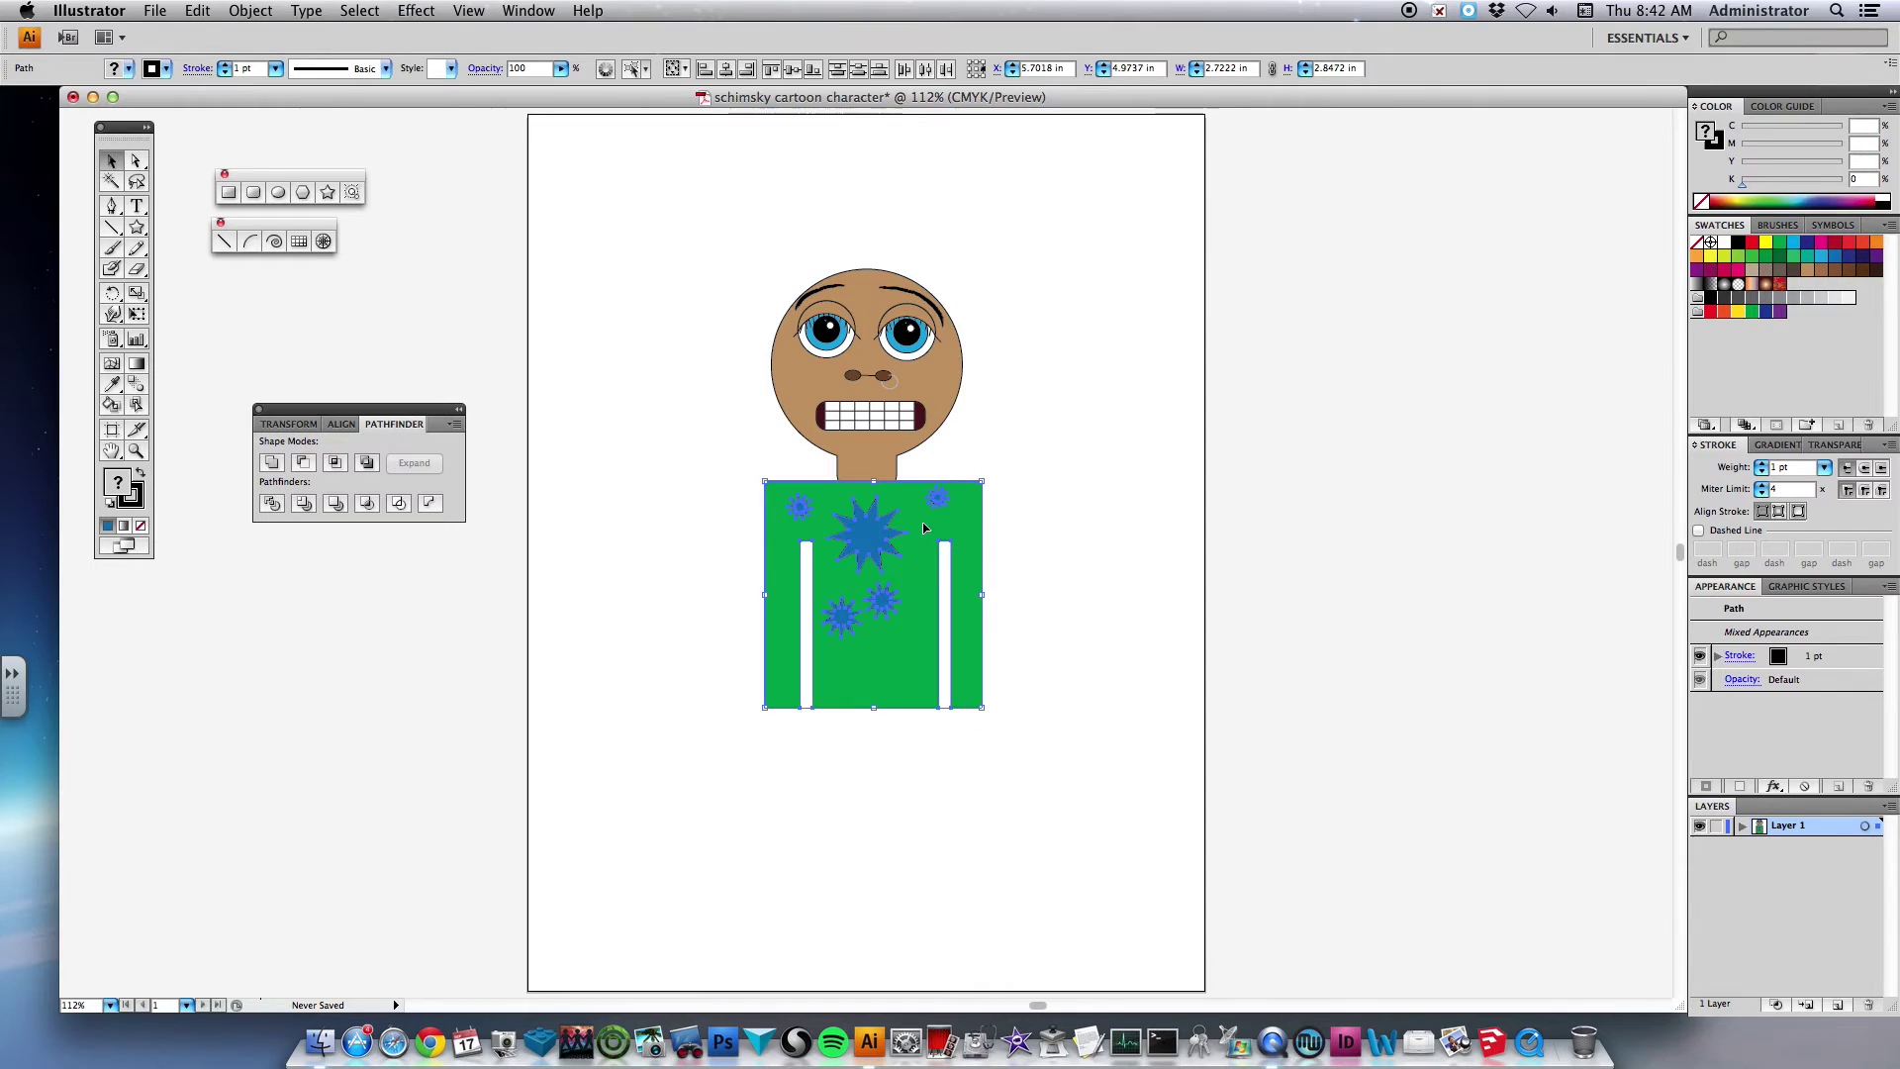
- Send the selected shirt and stars to the back, behind the neck, and deselect them
{"action": "right_click", "coordinate": [987, 491]}
{"action": "mouse_move", "coordinate": [1078, 708]}
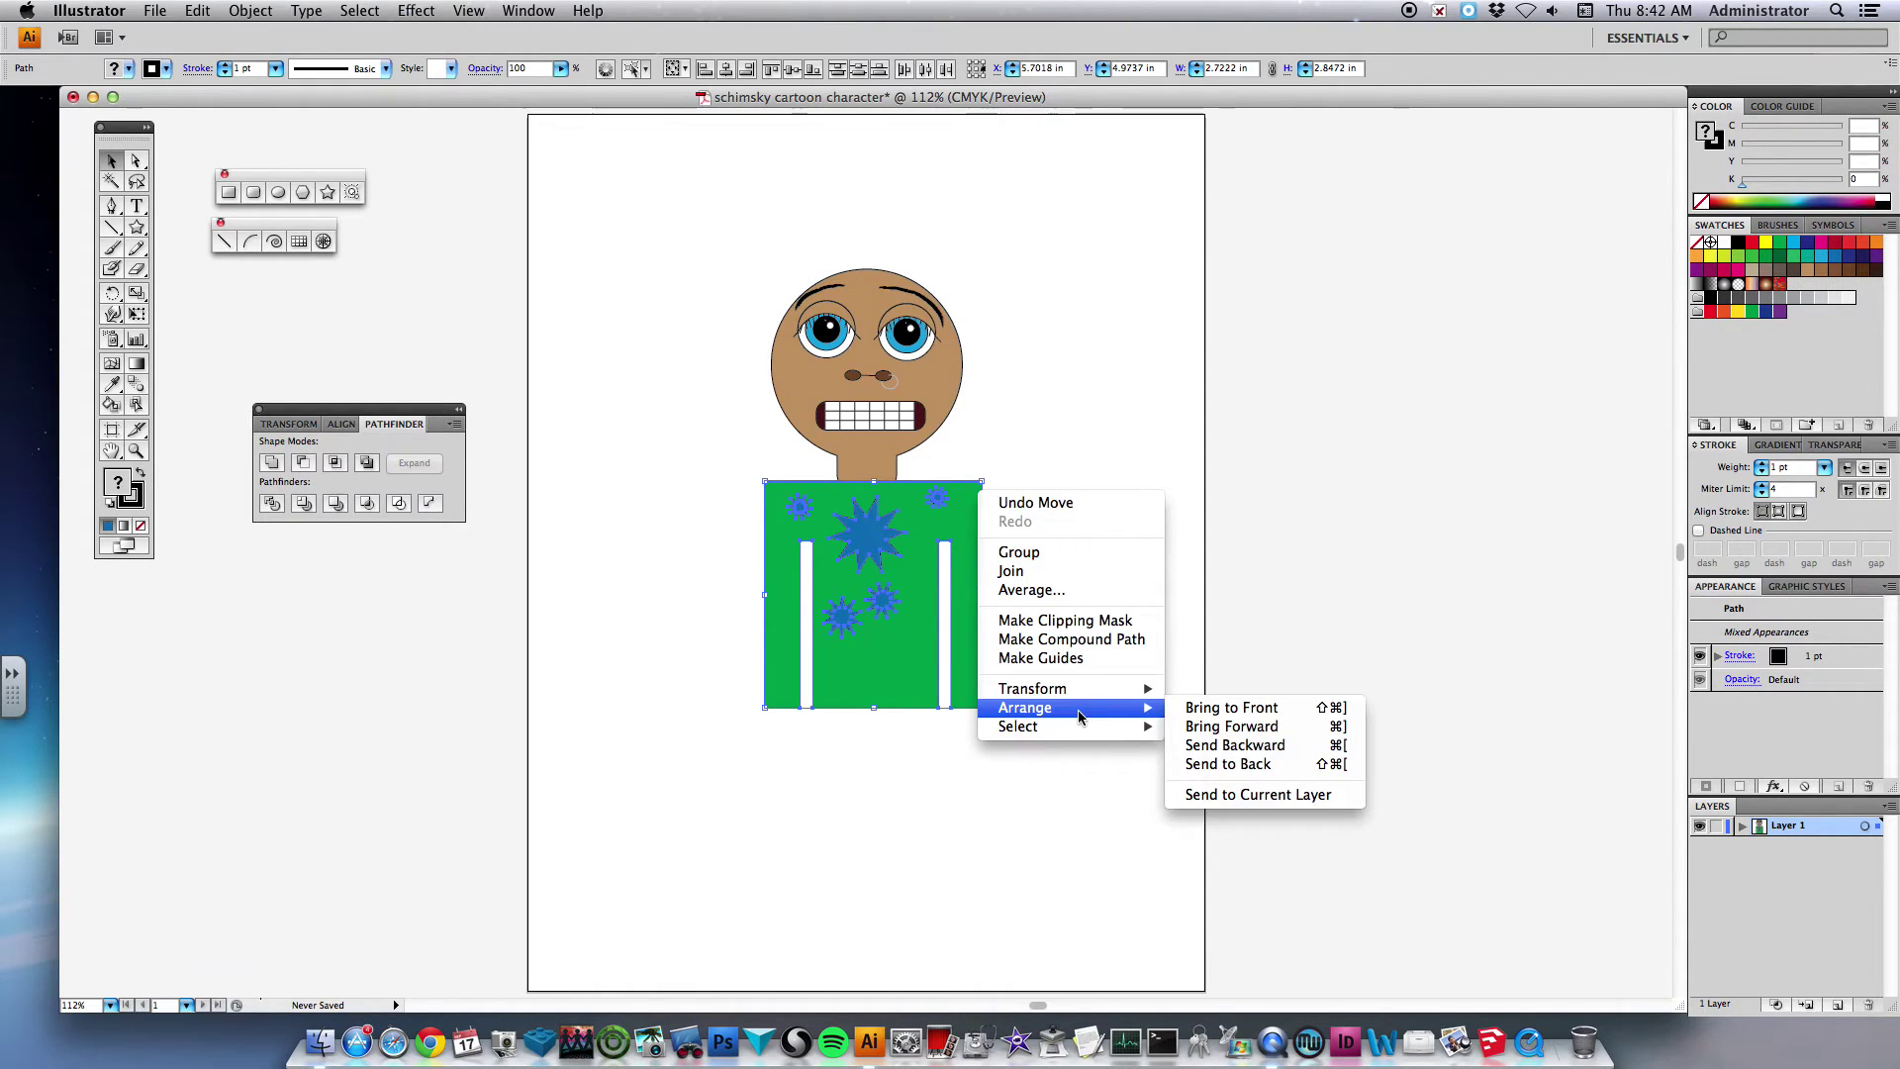
{"action": "left_click", "coordinate": [1240, 763]}
{"action": "left_click", "coordinate": [1124, 571]}
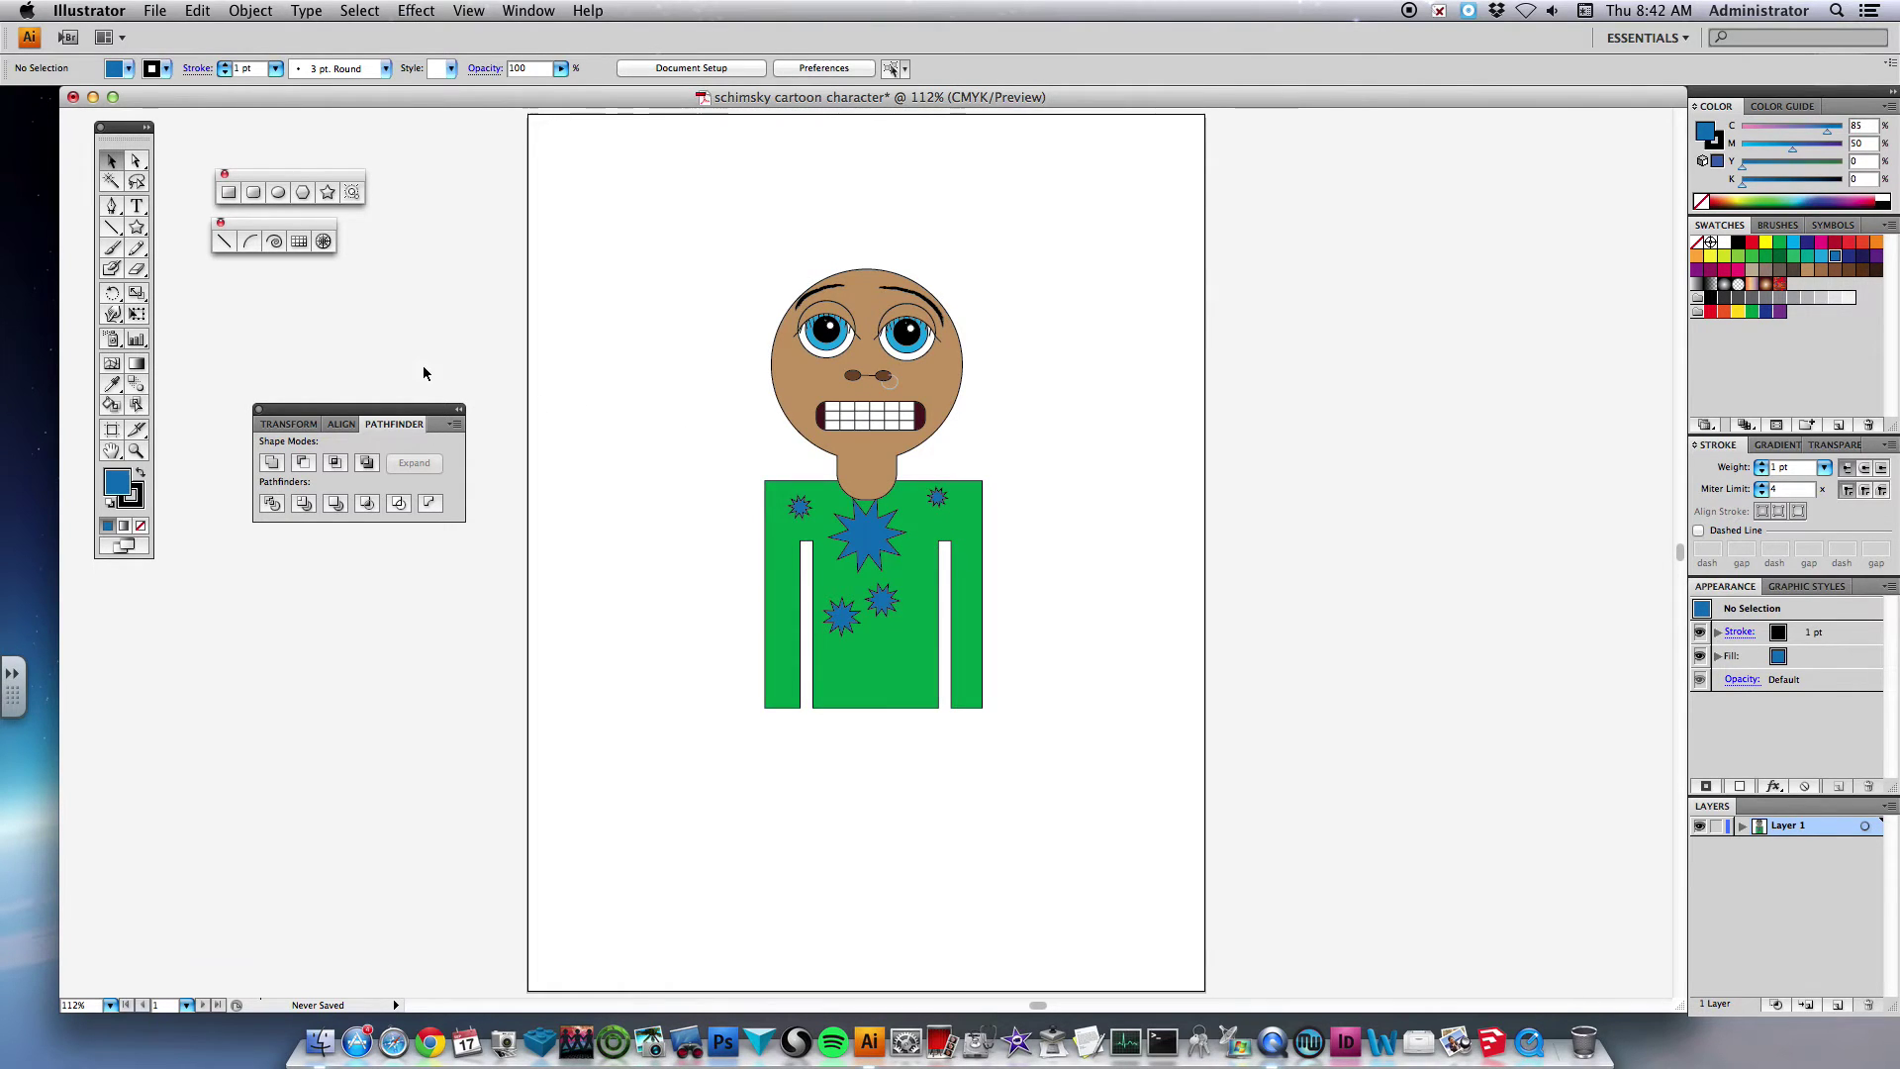
- Draw a rectangle about 2.39 by 1.35 in over the top half of the head and fill it yellow
{"action": "left_click", "coordinate": [228, 194]}
{"action": "left_click_drag", "start_coordinate": [770, 348], "coordinate": [961, 243]}
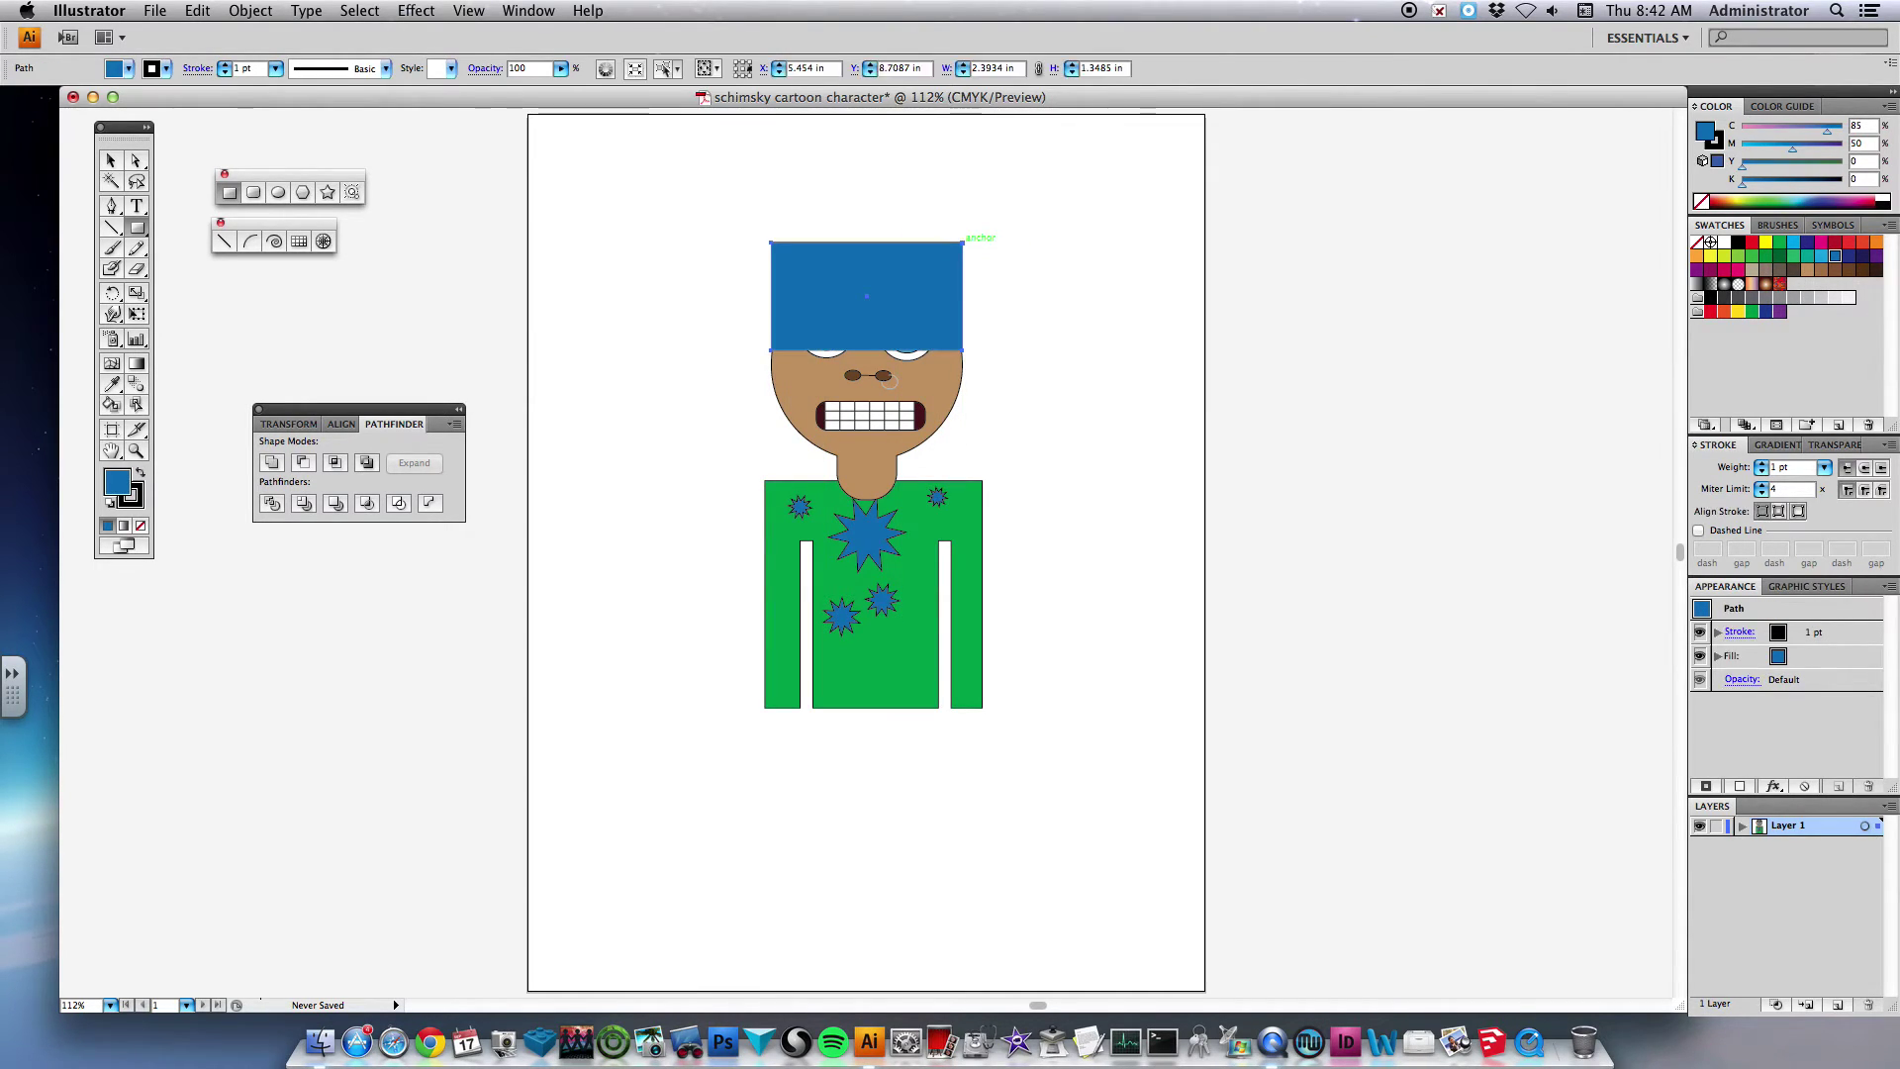
{"action": "left_click", "coordinate": [129, 68]}
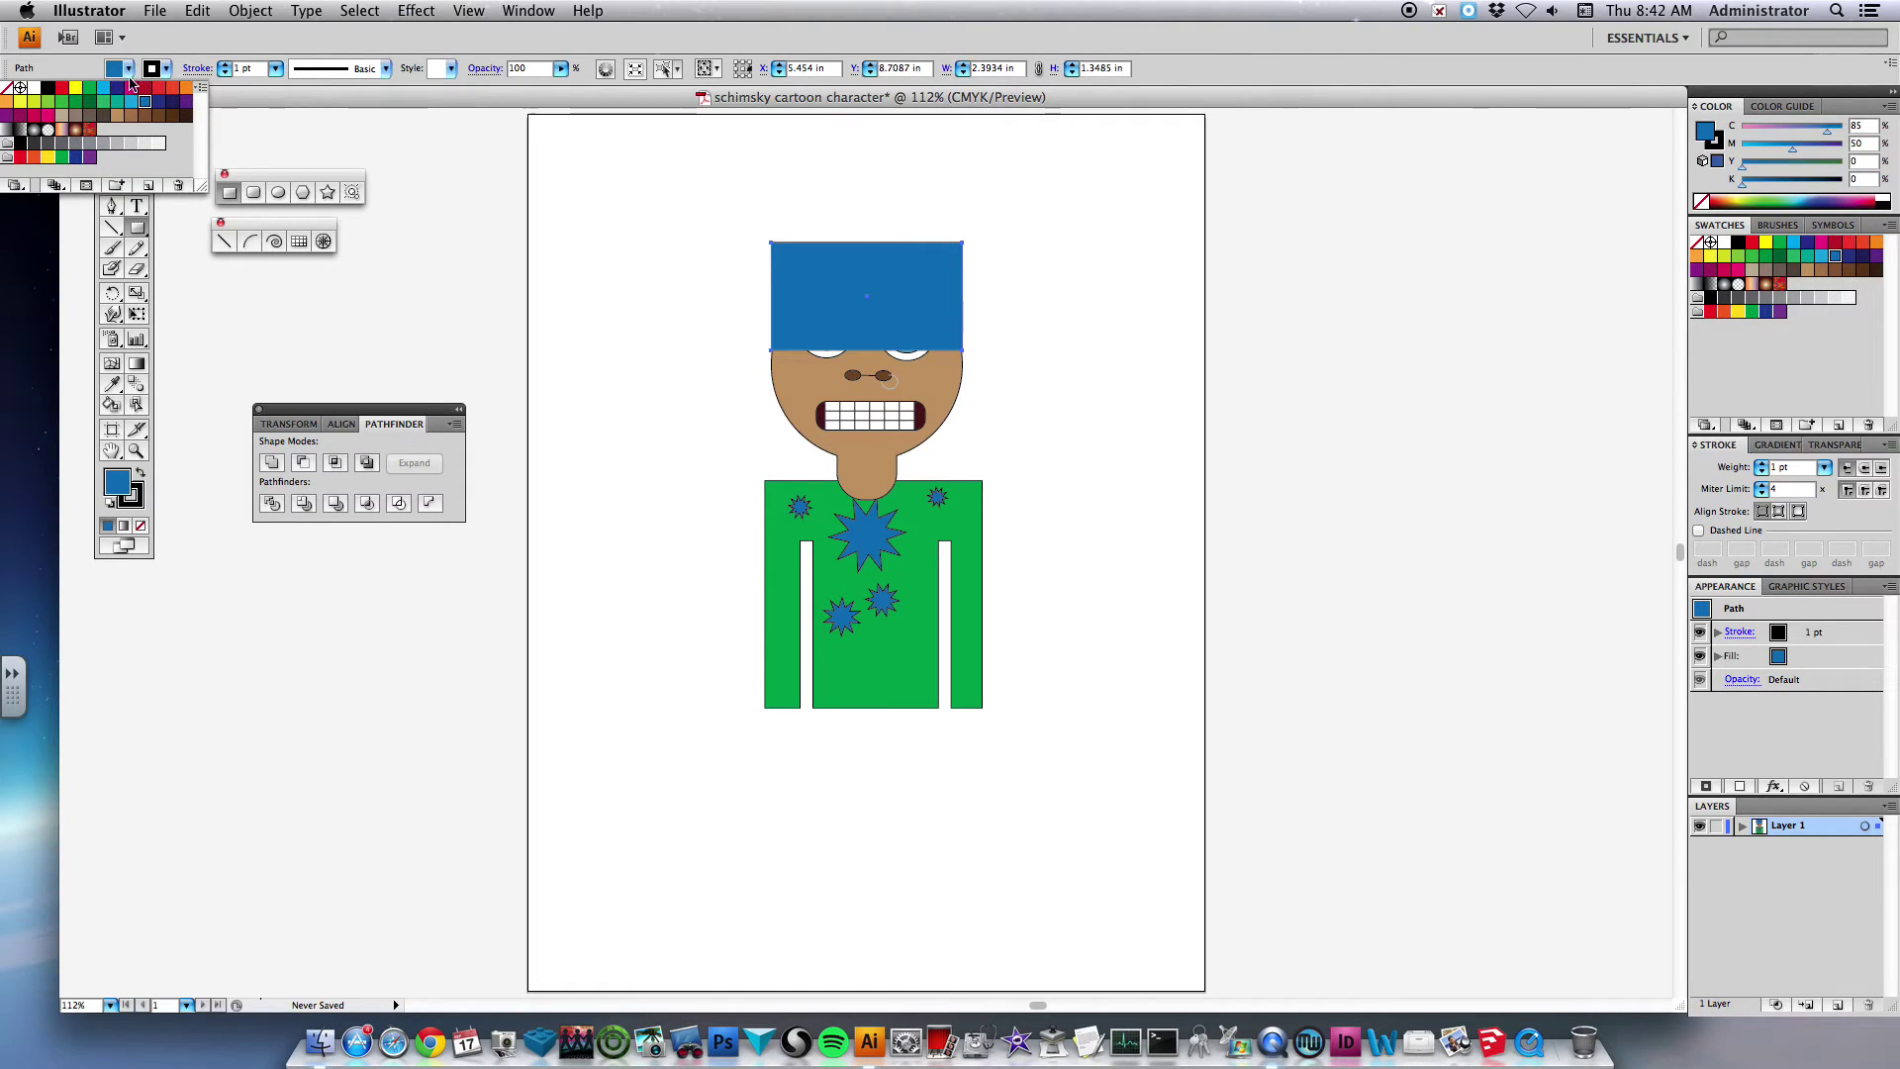
{"action": "left_click", "coordinate": [75, 87]}
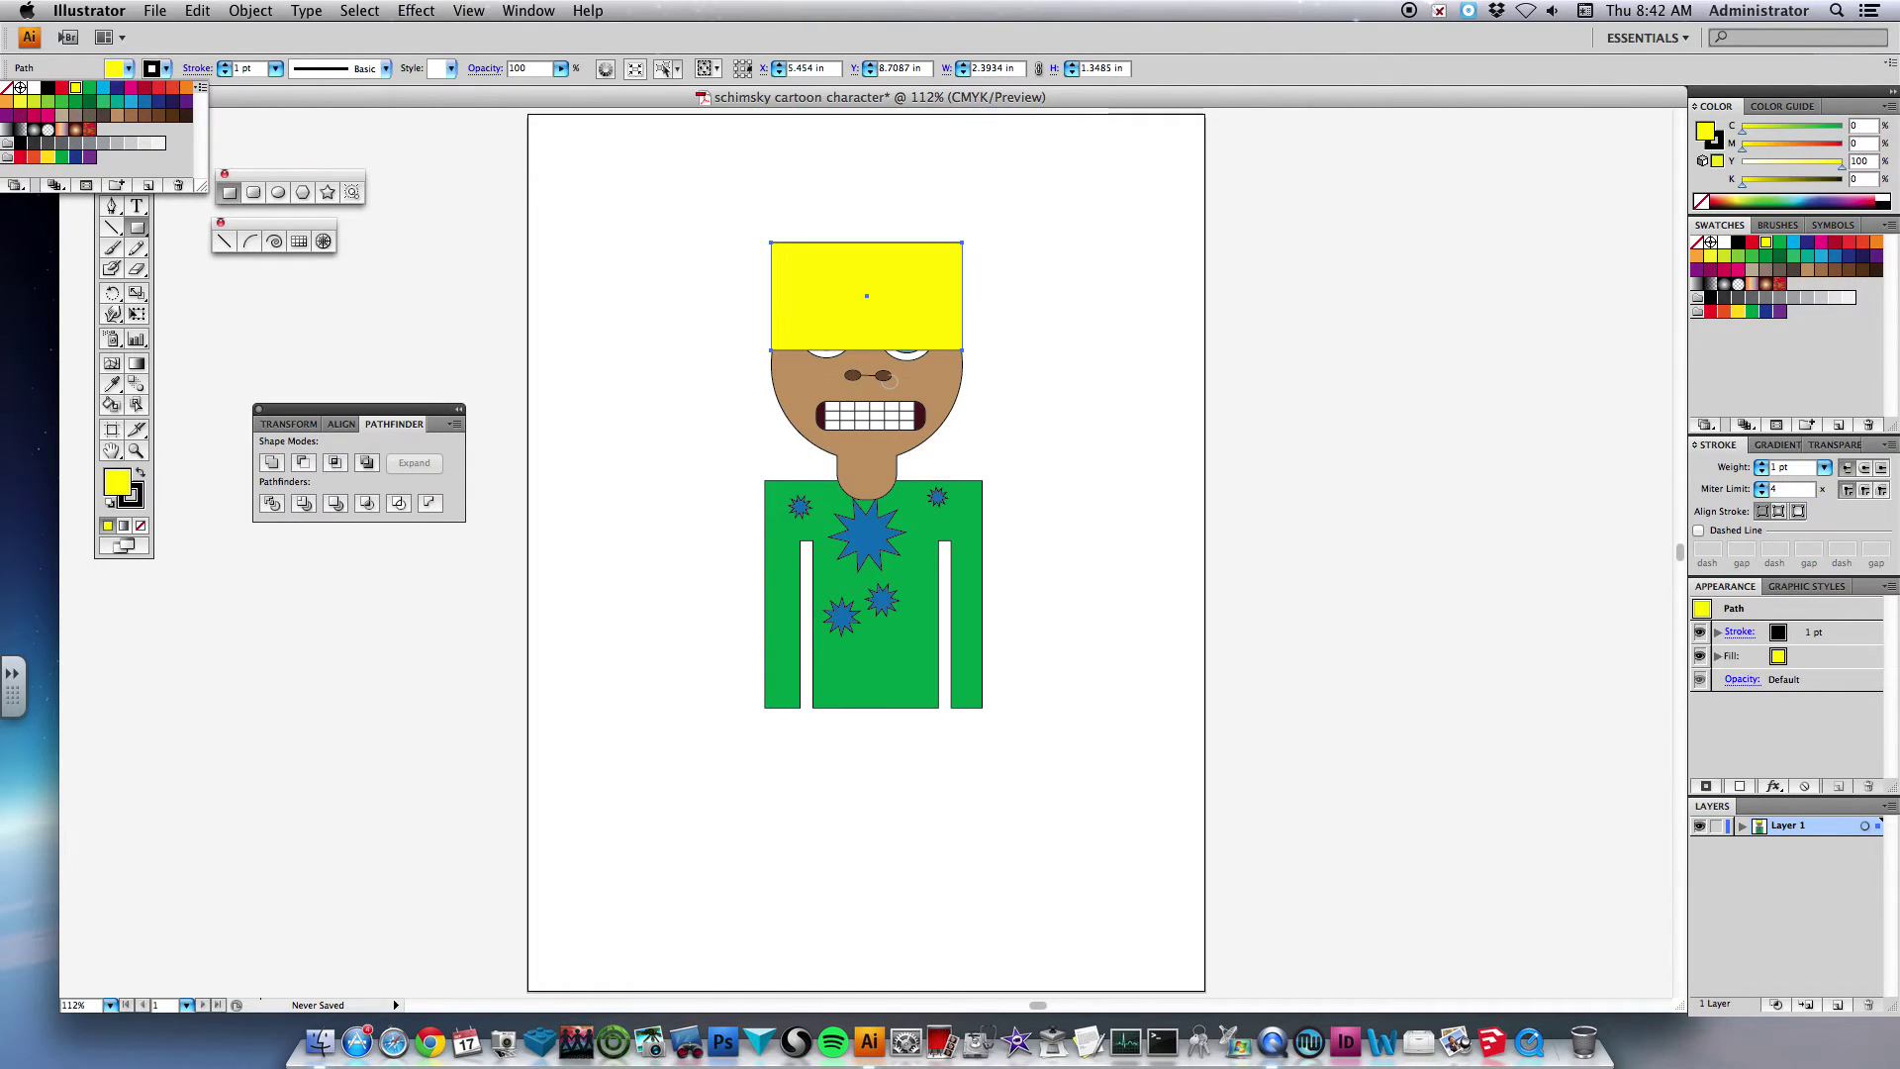
- Send the yellow rectangle to the back, behind the head
{"action": "right_click", "coordinate": [918, 270]}
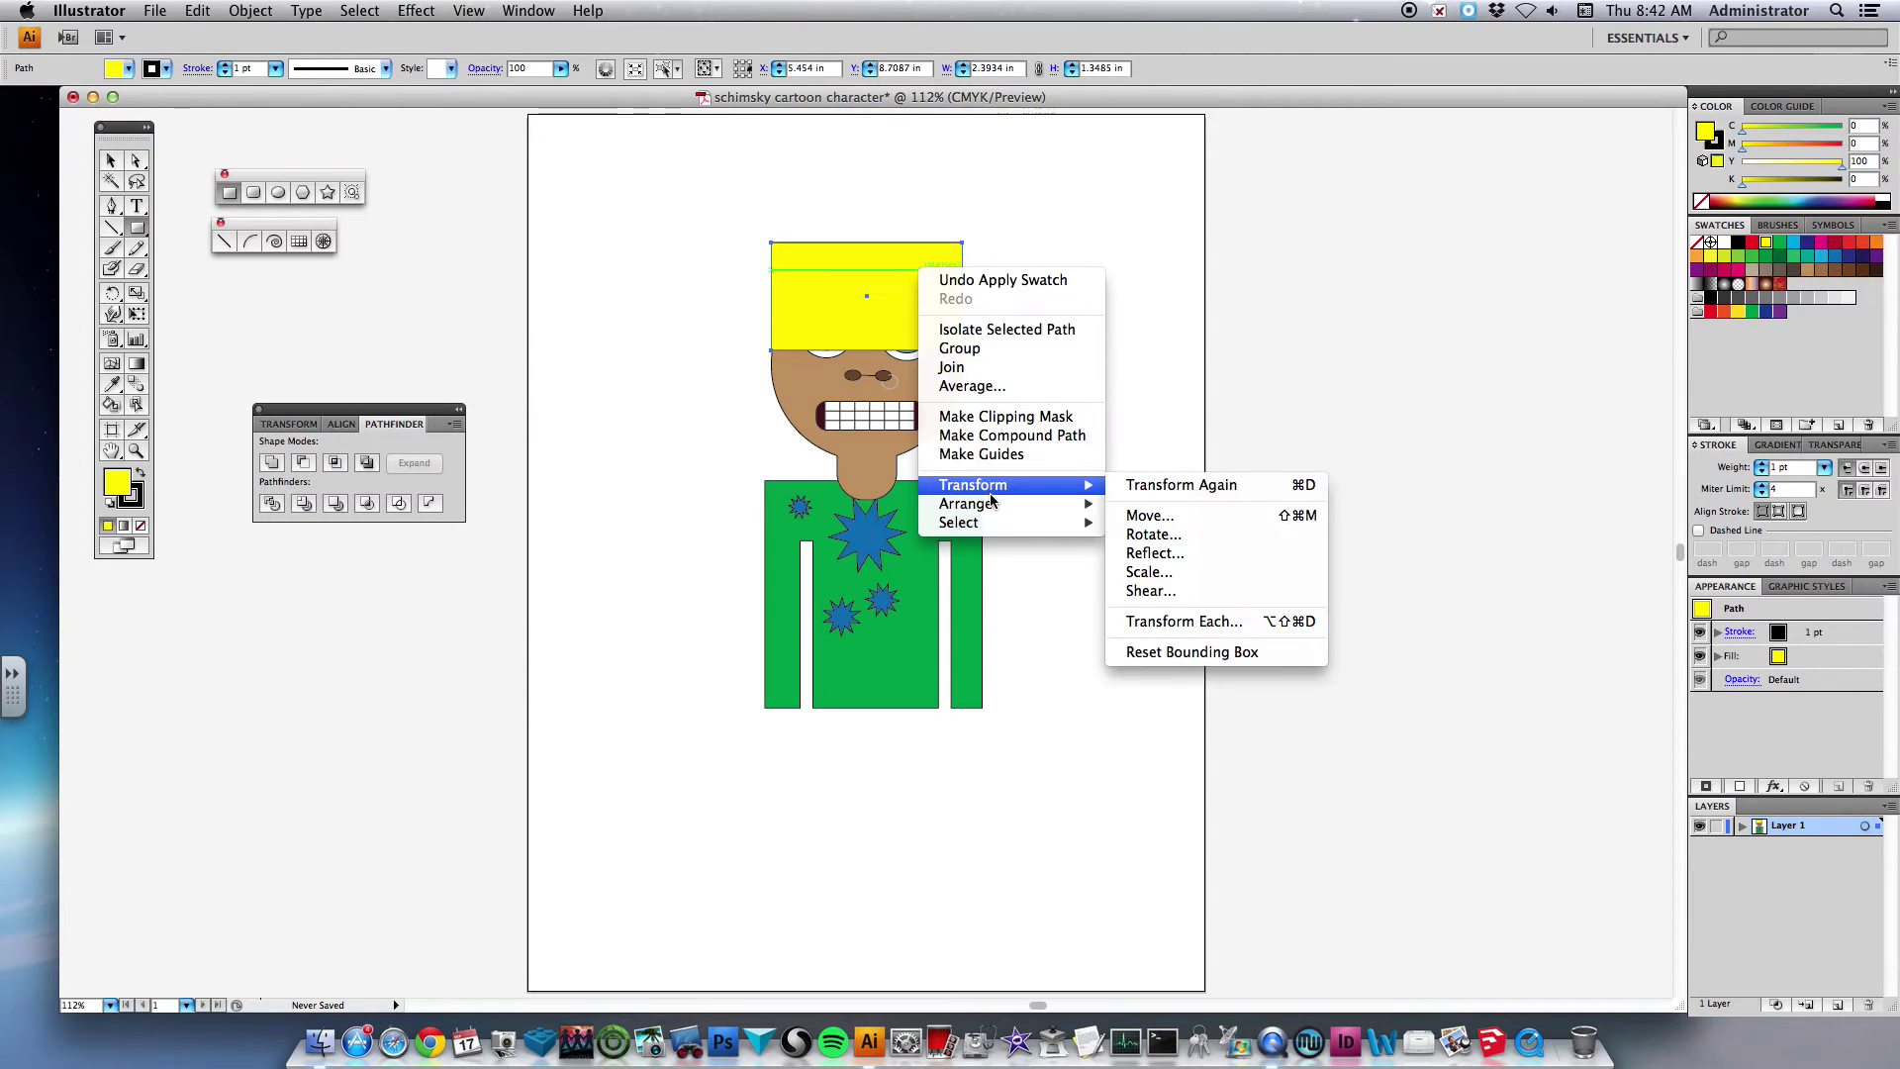
{"action": "mouse_move", "coordinate": [1088, 504]}
{"action": "left_click", "coordinate": [1186, 561]}
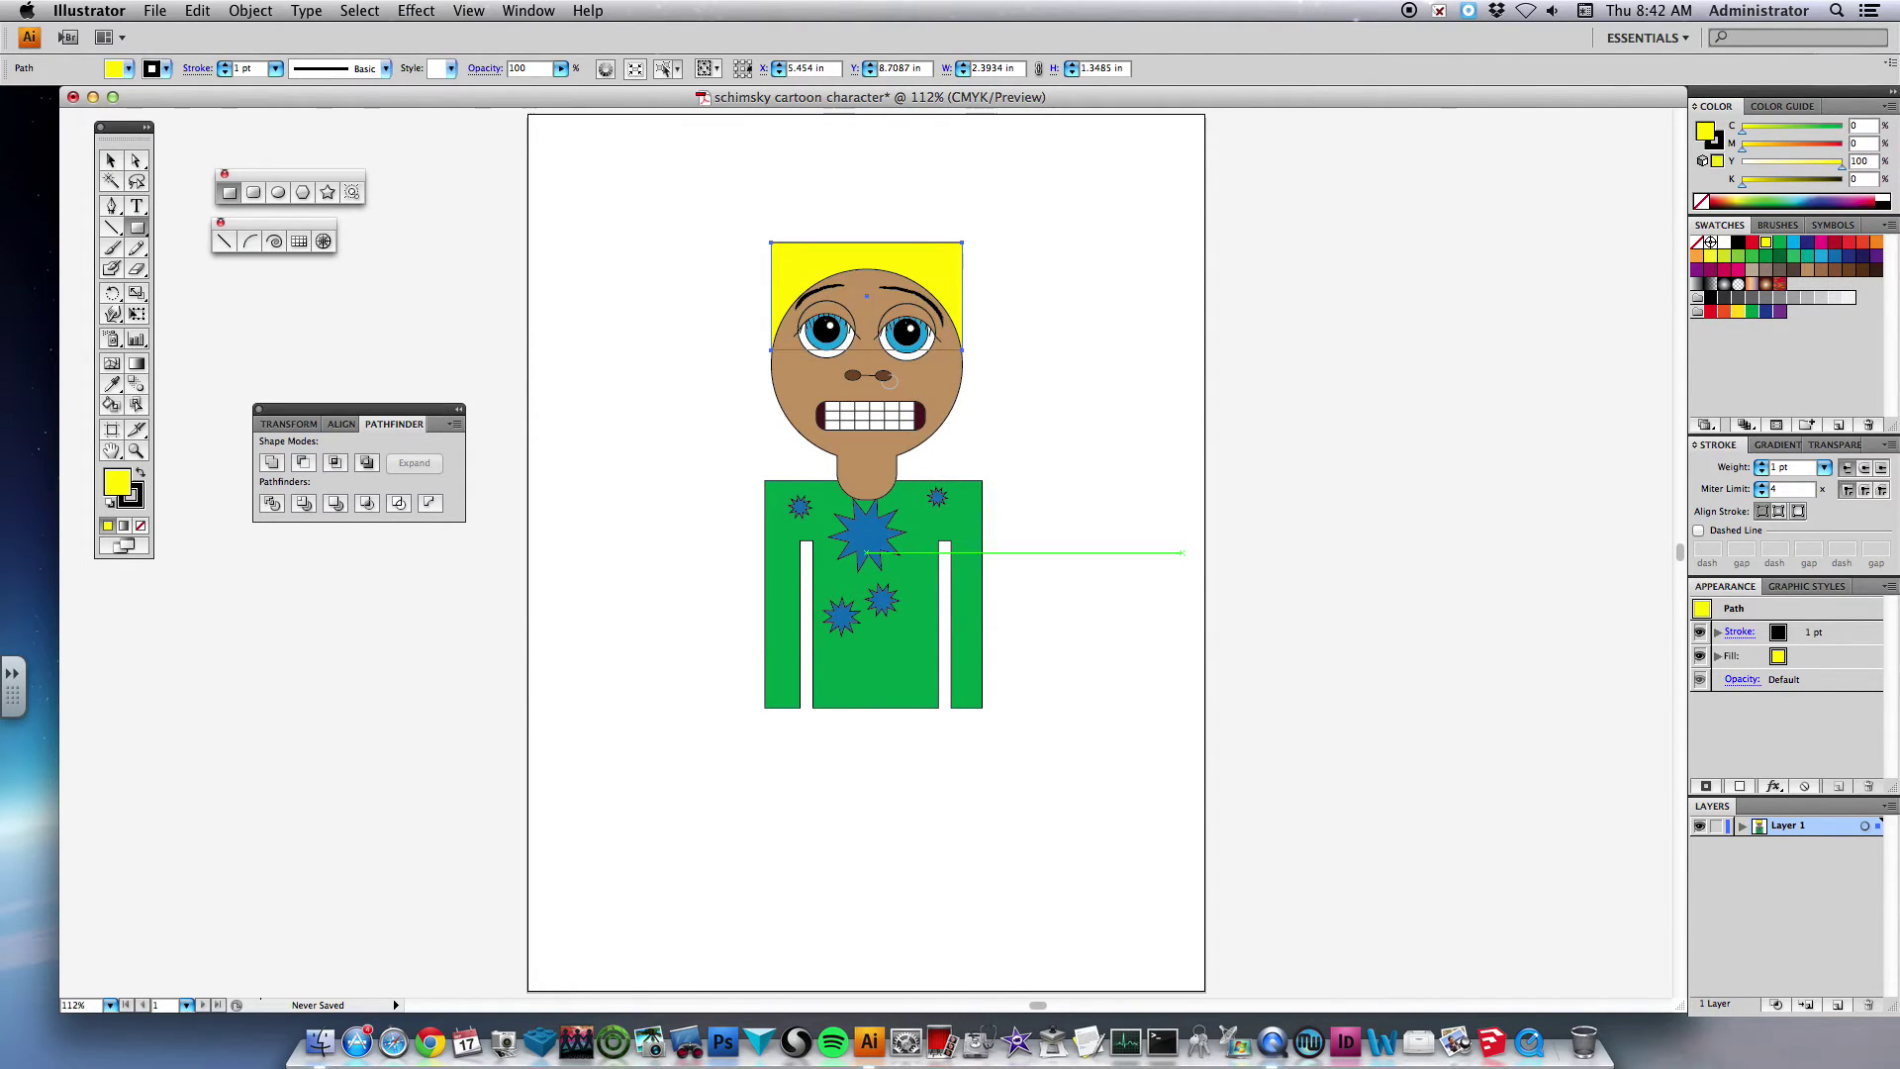
- Try narrowing the yellow rectangle to about 2.09 in wide, undo the resize, and deselect it
{"action": "left_click", "coordinate": [111, 160]}
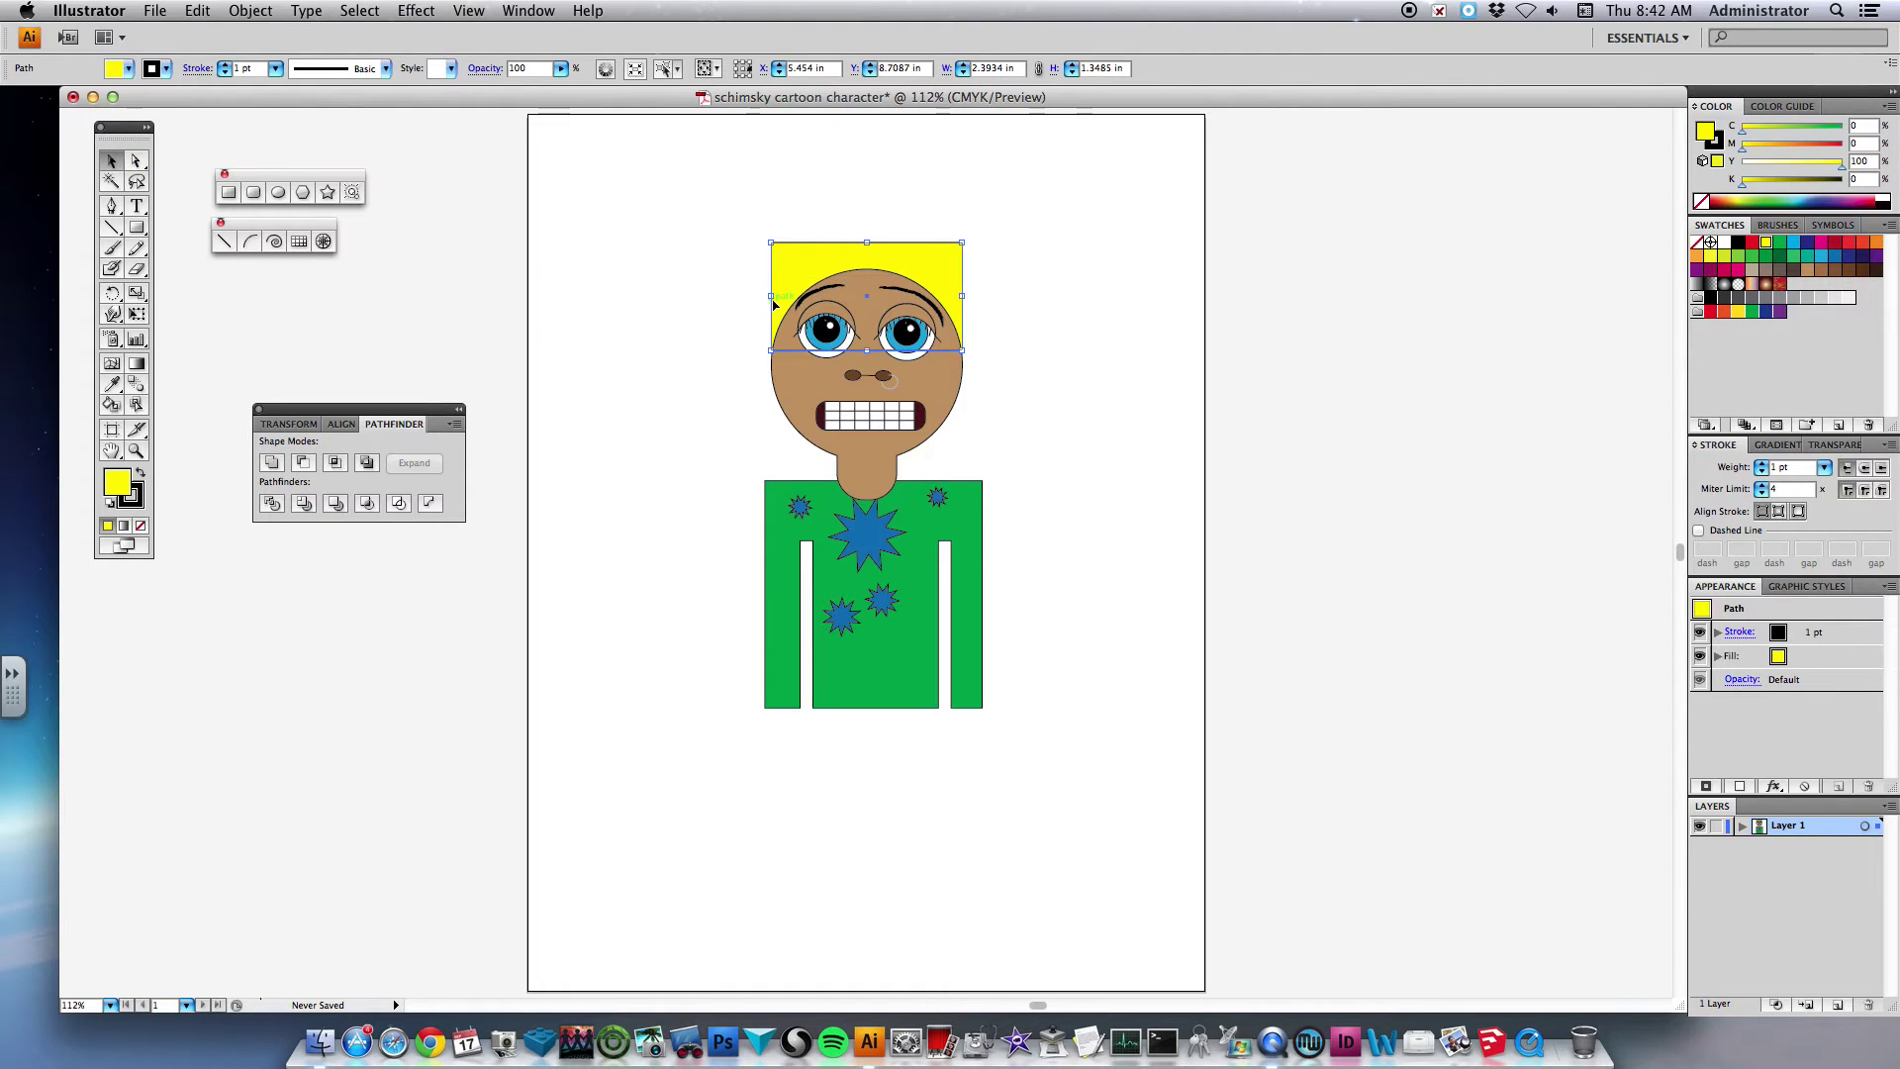
{"action": "left_click_drag", "start_coordinate": [772, 298], "coordinate": [795, 296]}
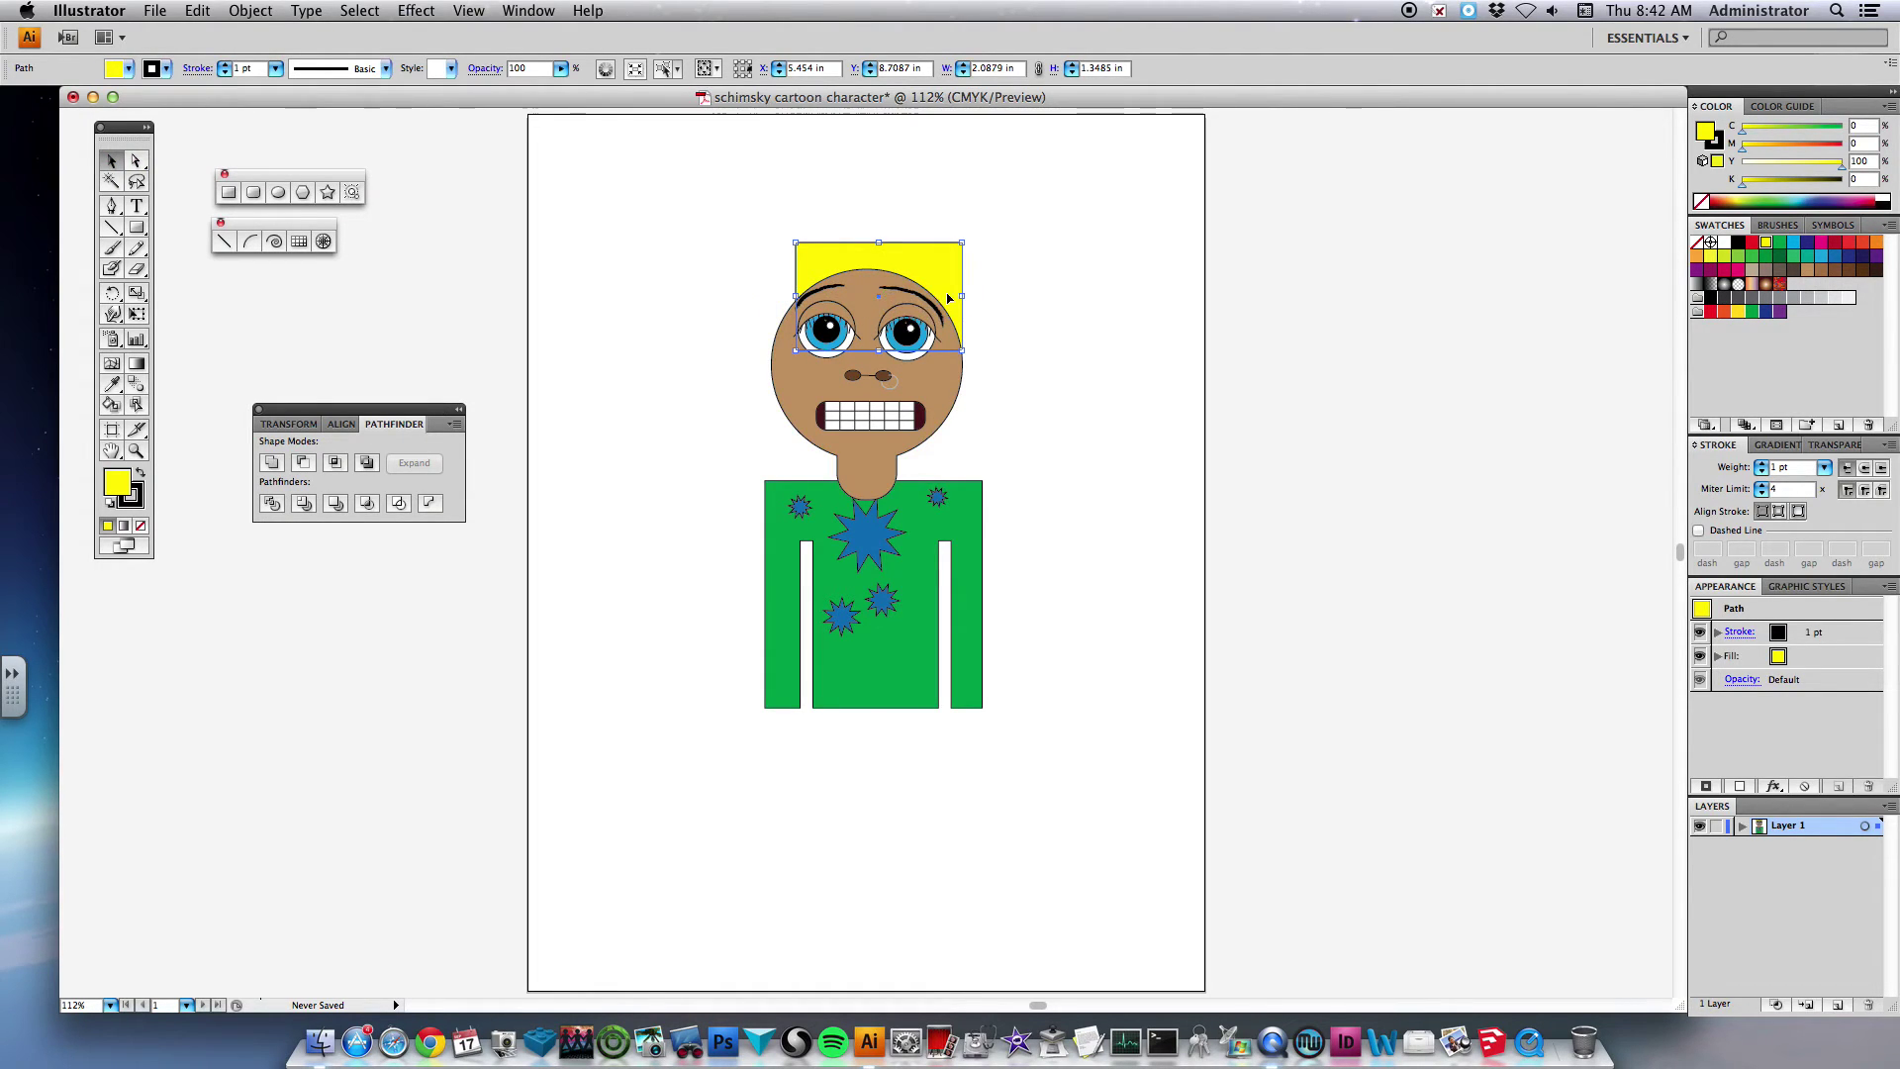
{"action": "key", "text": "super+z"}
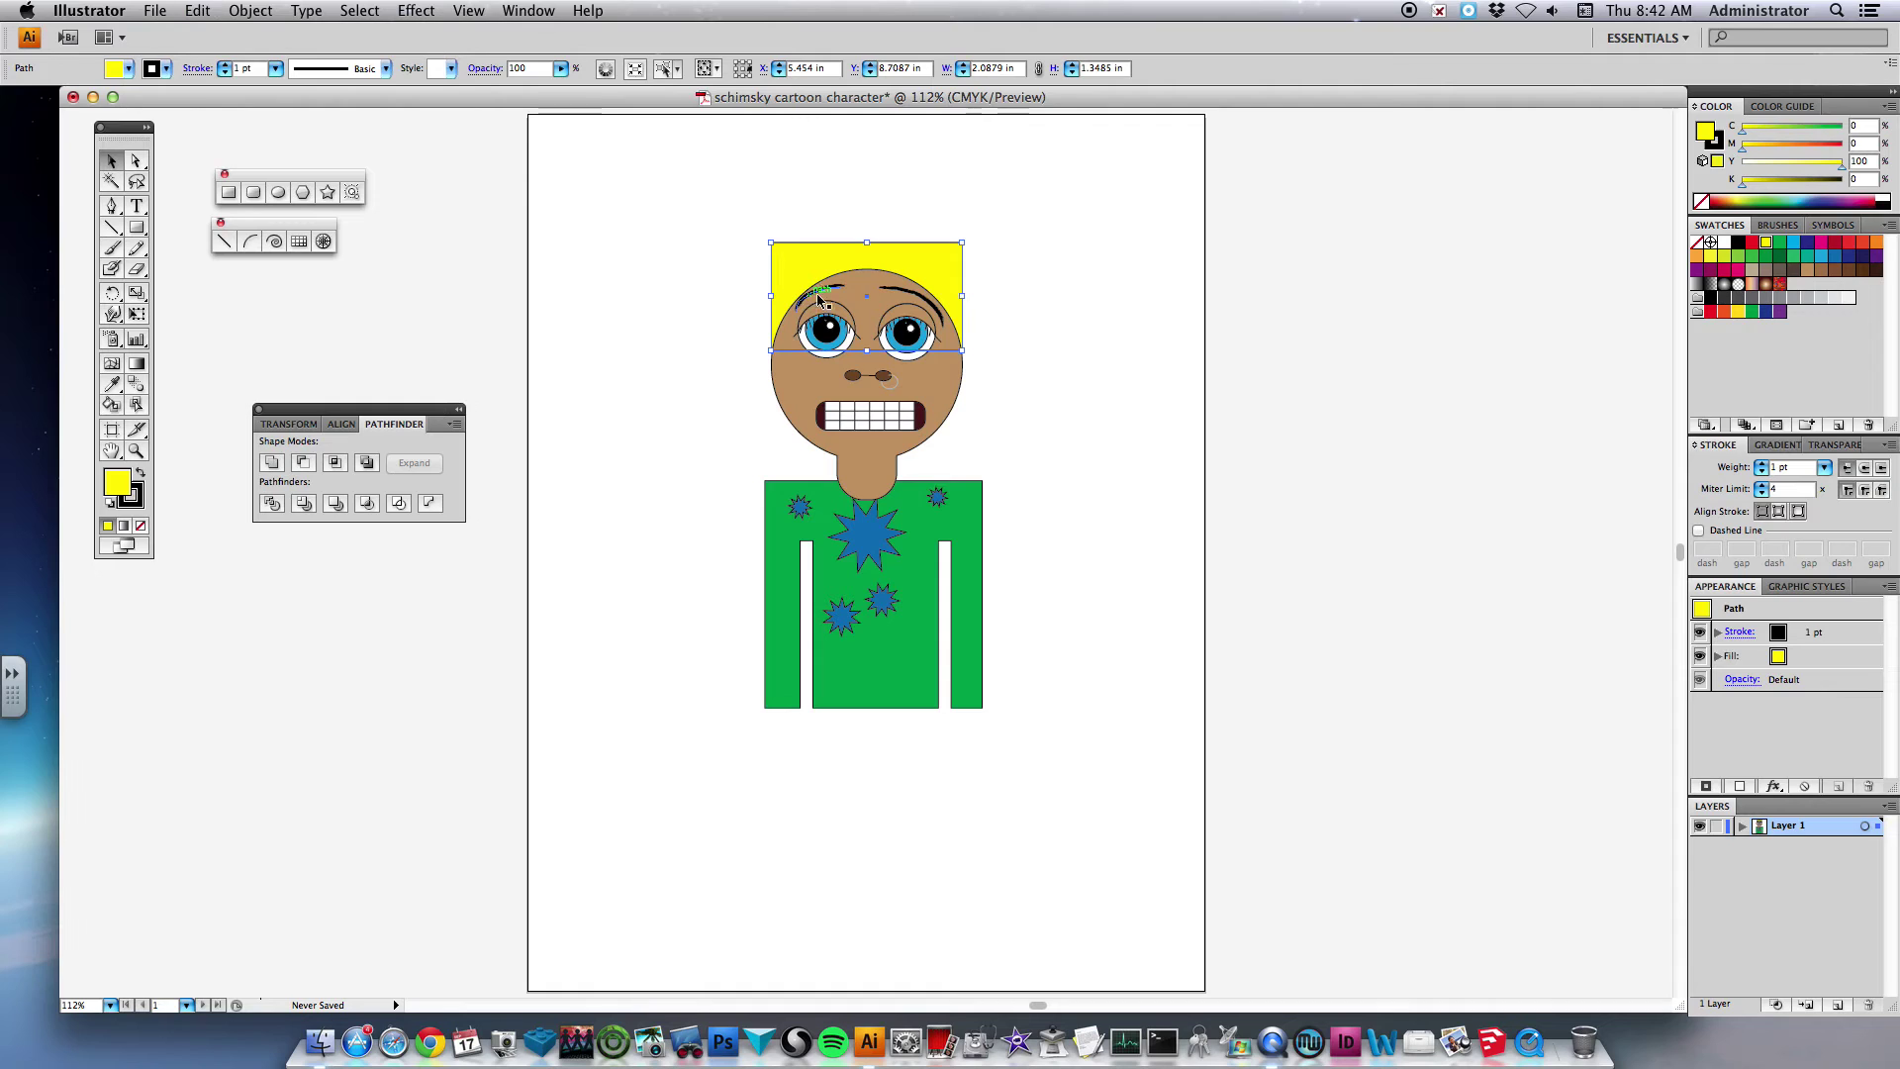
{"action": "left_click", "coordinate": [1008, 237]}
- Draw many overlapping yellow circles of varying sizes along the top edge and upper corners of the hair as curls, and deselect
{"action": "left_click", "coordinate": [279, 194]}
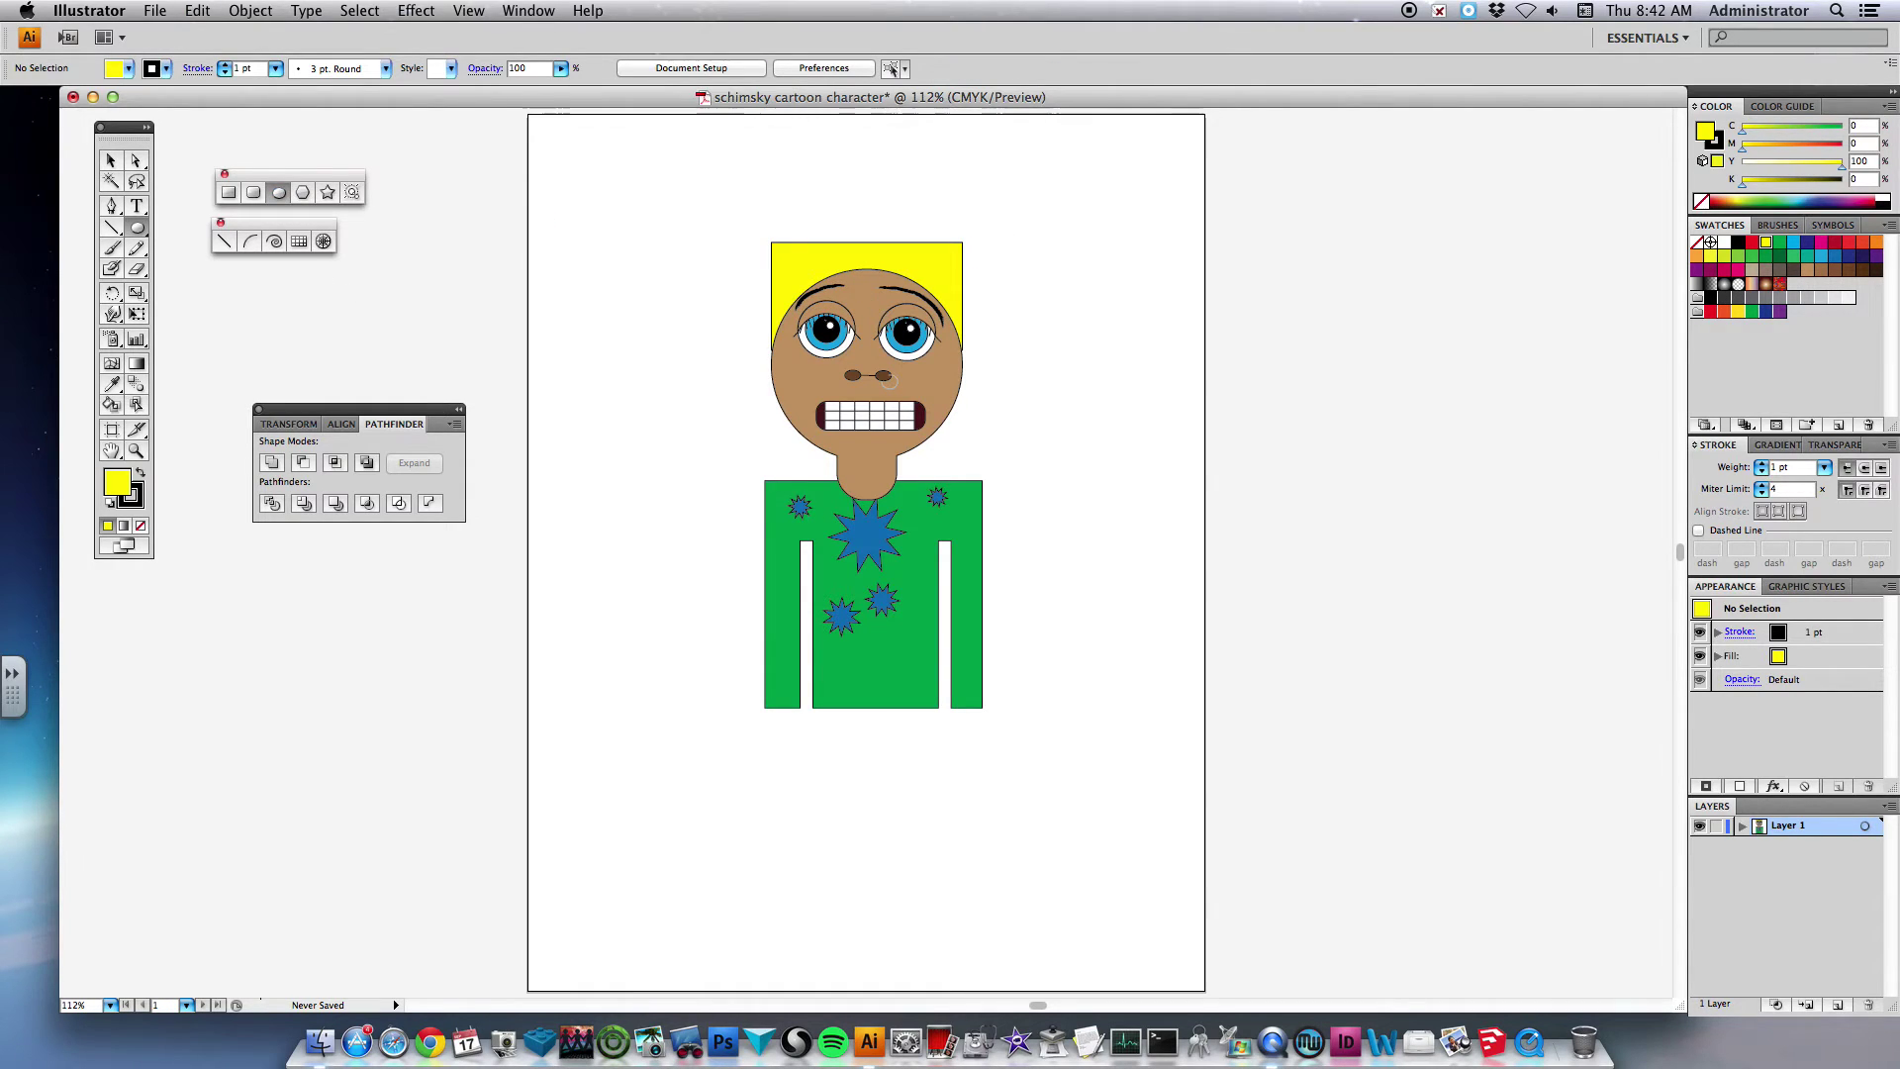
{"action": "mouse_move", "coordinate": [771, 232]}
{"action": "left_mouse_down"}
{"action": "mouse_move", "coordinate": [792, 252]}
{"action": "mouse_move", "coordinate": [819, 242]}
{"action": "mouse_move", "coordinate": [809, 256]}
{"action": "mouse_move", "coordinate": [895, 237]}
{"action": "mouse_move", "coordinate": [907, 255]}
{"action": "mouse_move", "coordinate": [828, 254]}
{"action": "mouse_move", "coordinate": [889, 216]}
{"action": "mouse_move", "coordinate": [975, 280]}
{"action": "left_mouse_up"}
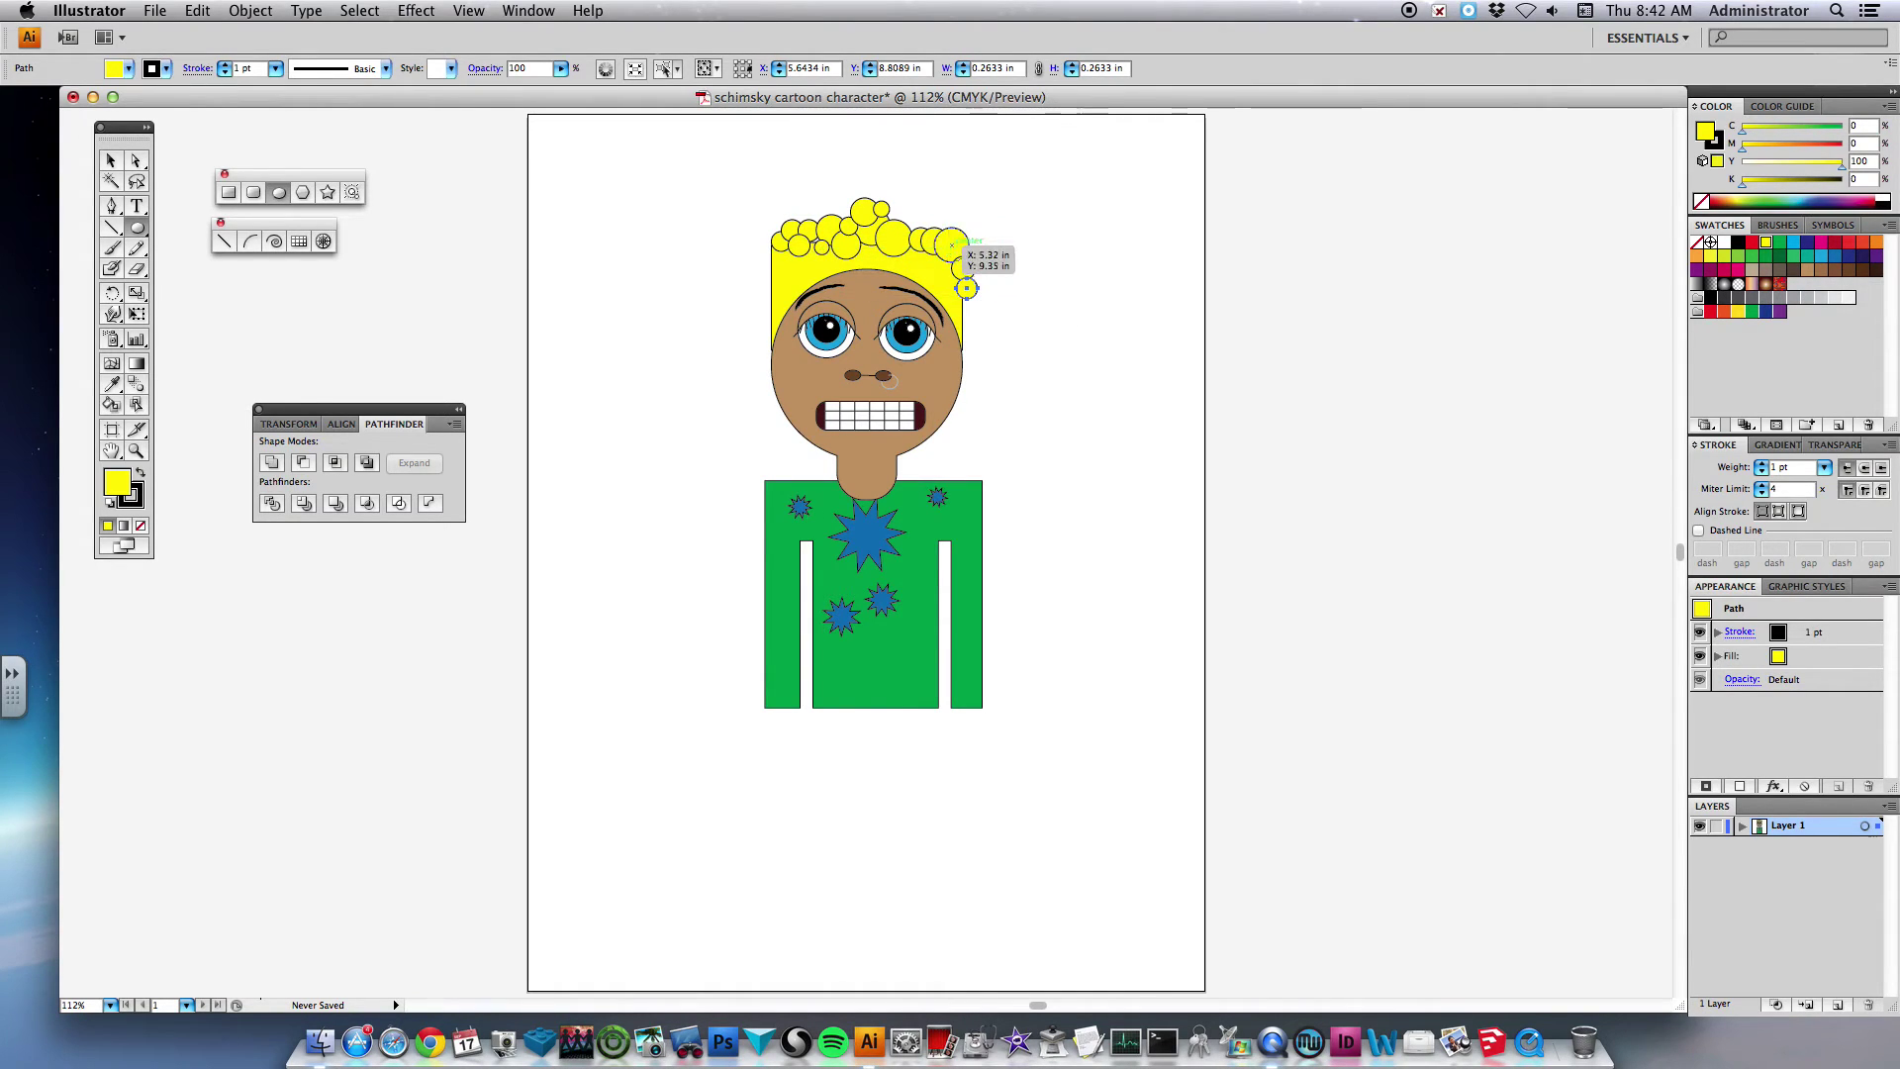
{"action": "left_click_drag", "start_coordinate": [901, 214], "coordinate": [932, 244]}
{"action": "left_click_drag", "start_coordinate": [764, 242], "coordinate": [780, 278]}
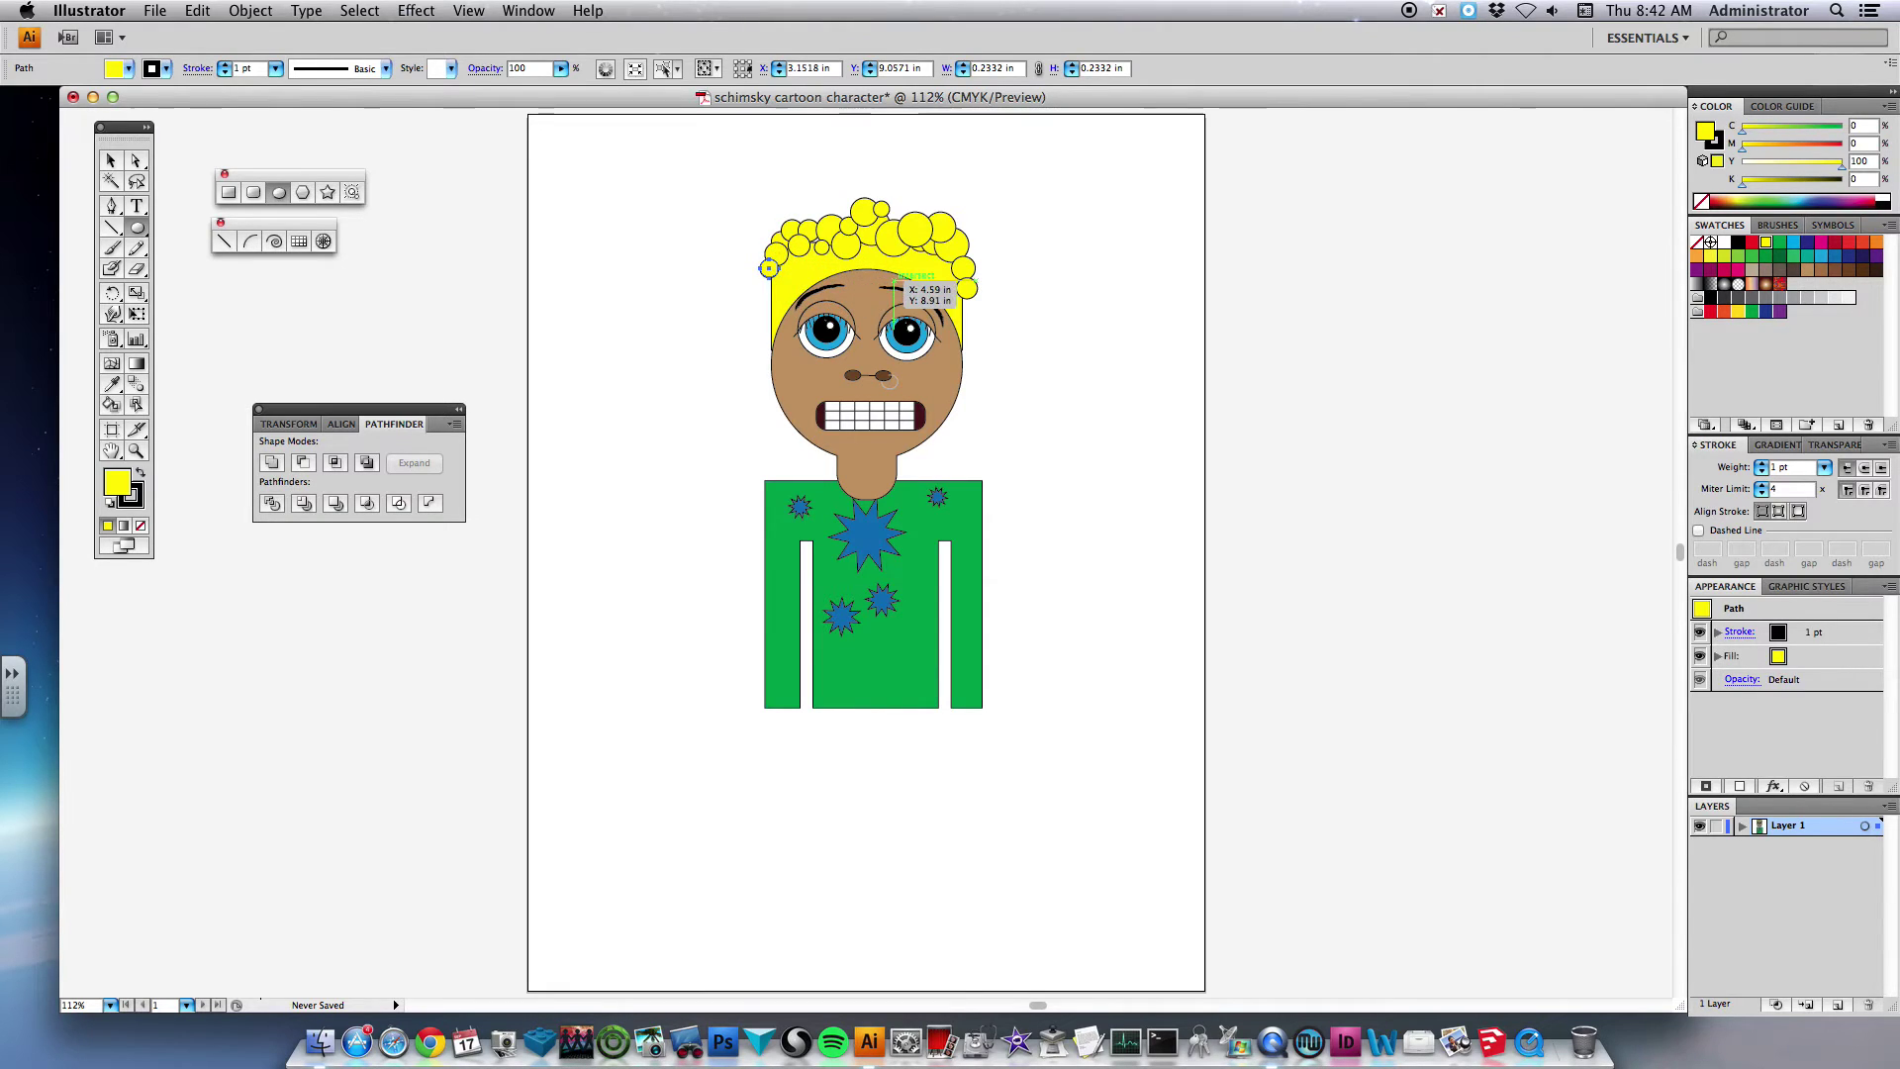
{"action": "left_click", "coordinate": [113, 162]}
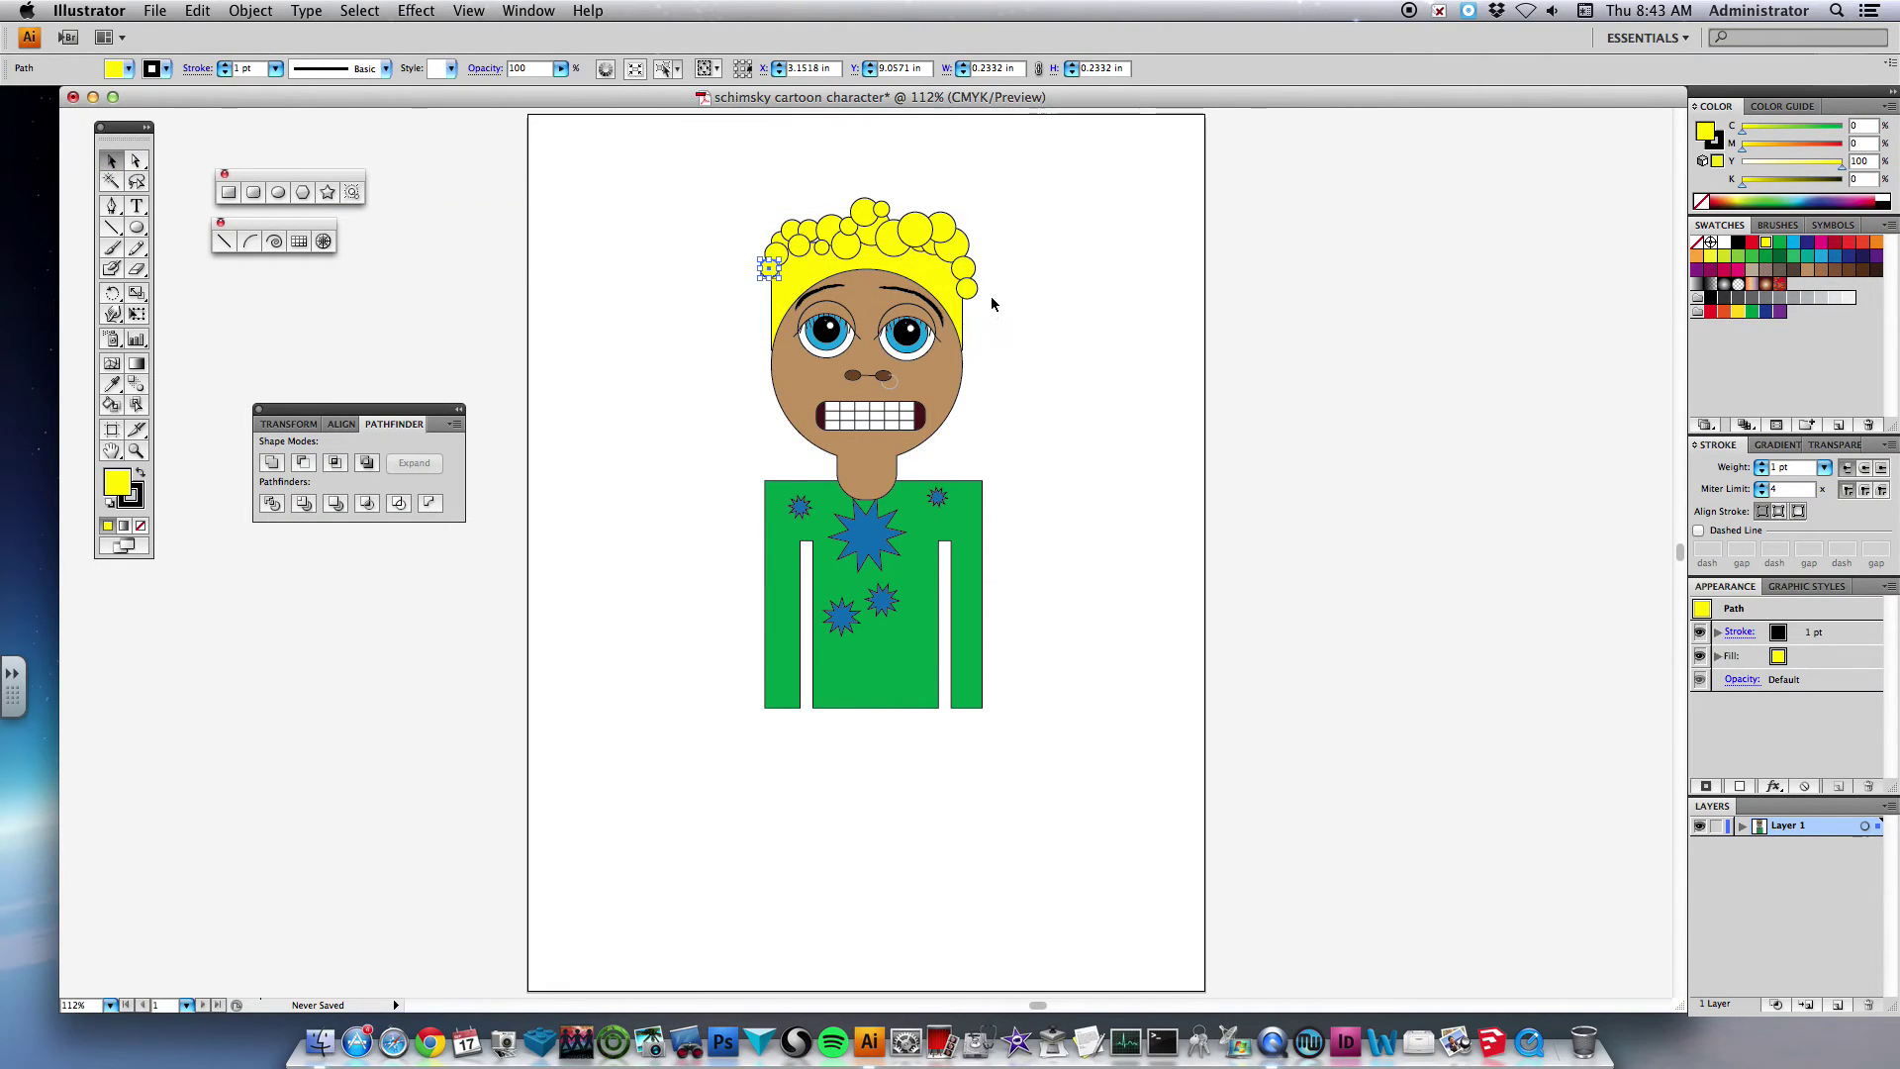
{"action": "left_click", "coordinate": [1000, 223]}
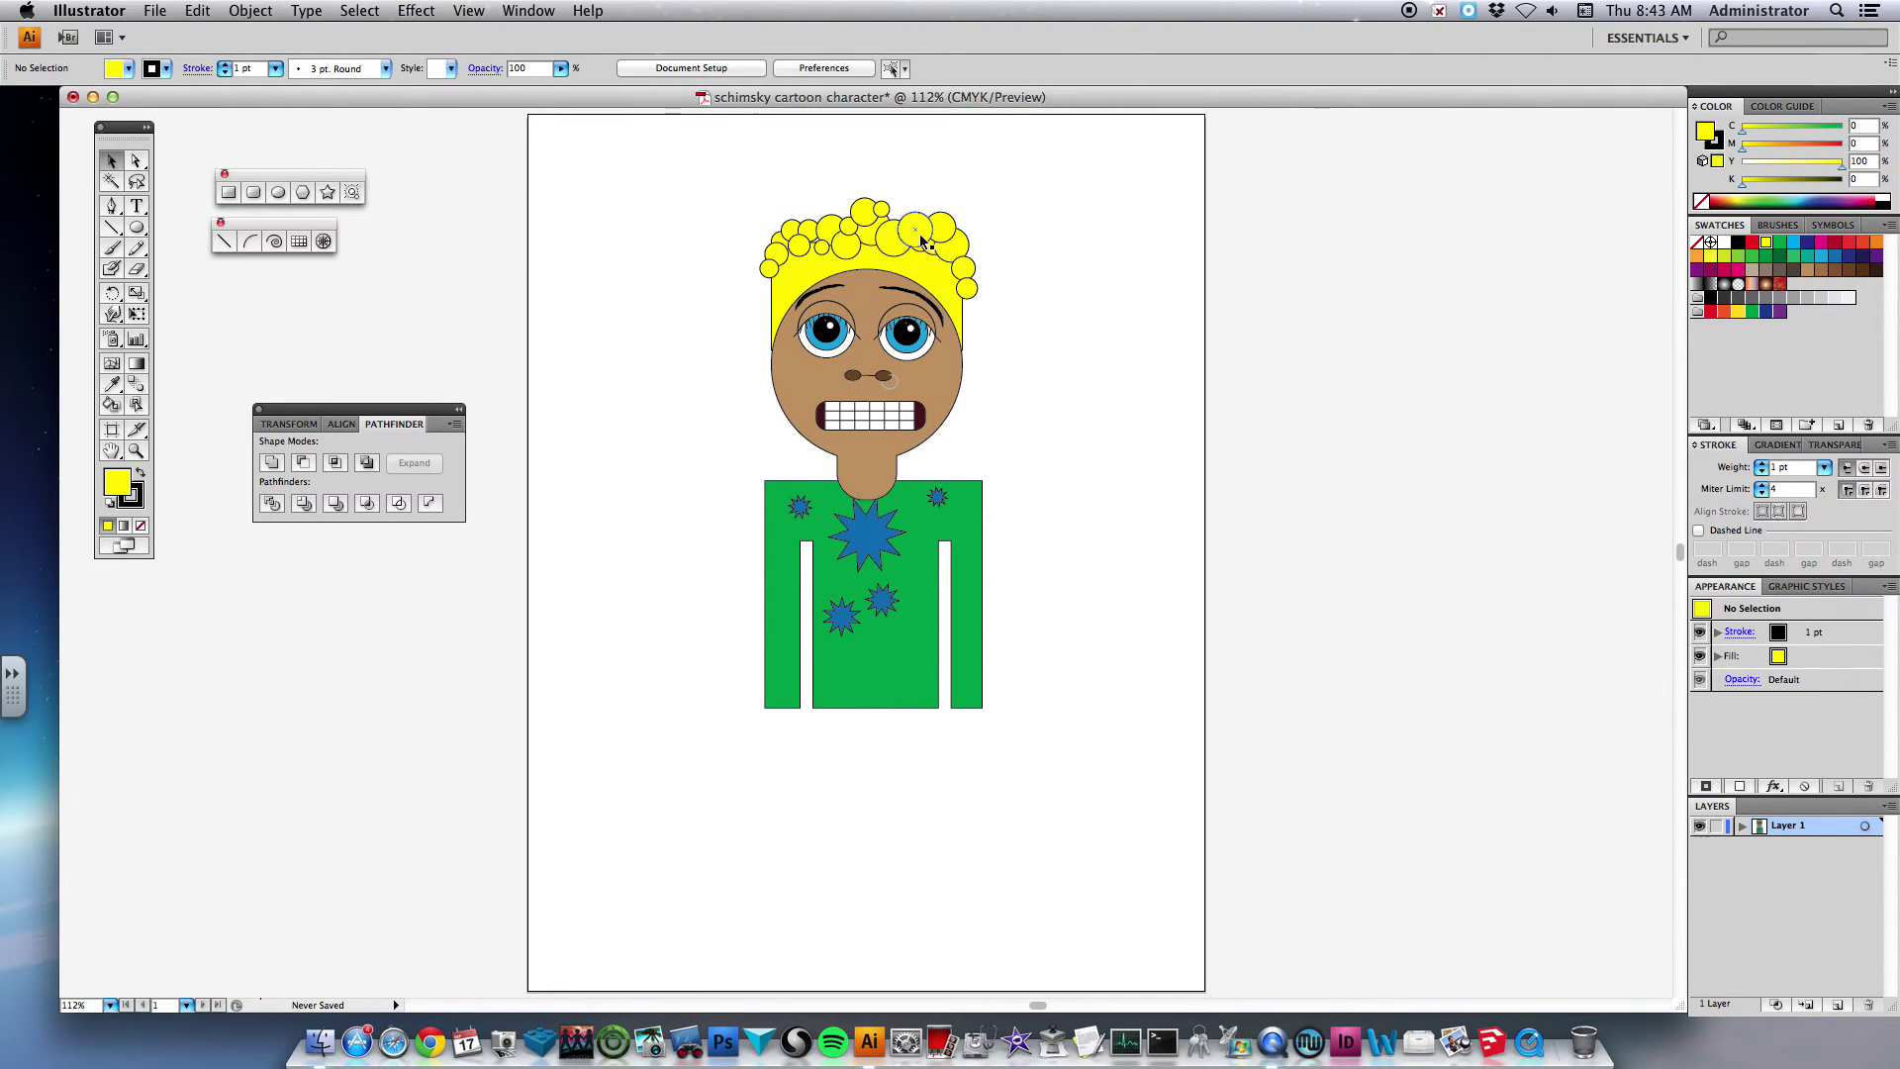
- Select all shapes sharing a hair curl's fill and stroke, and clear the selection
{"action": "left_click", "coordinate": [921, 240]}
{"action": "left_click", "coordinate": [359, 10]}
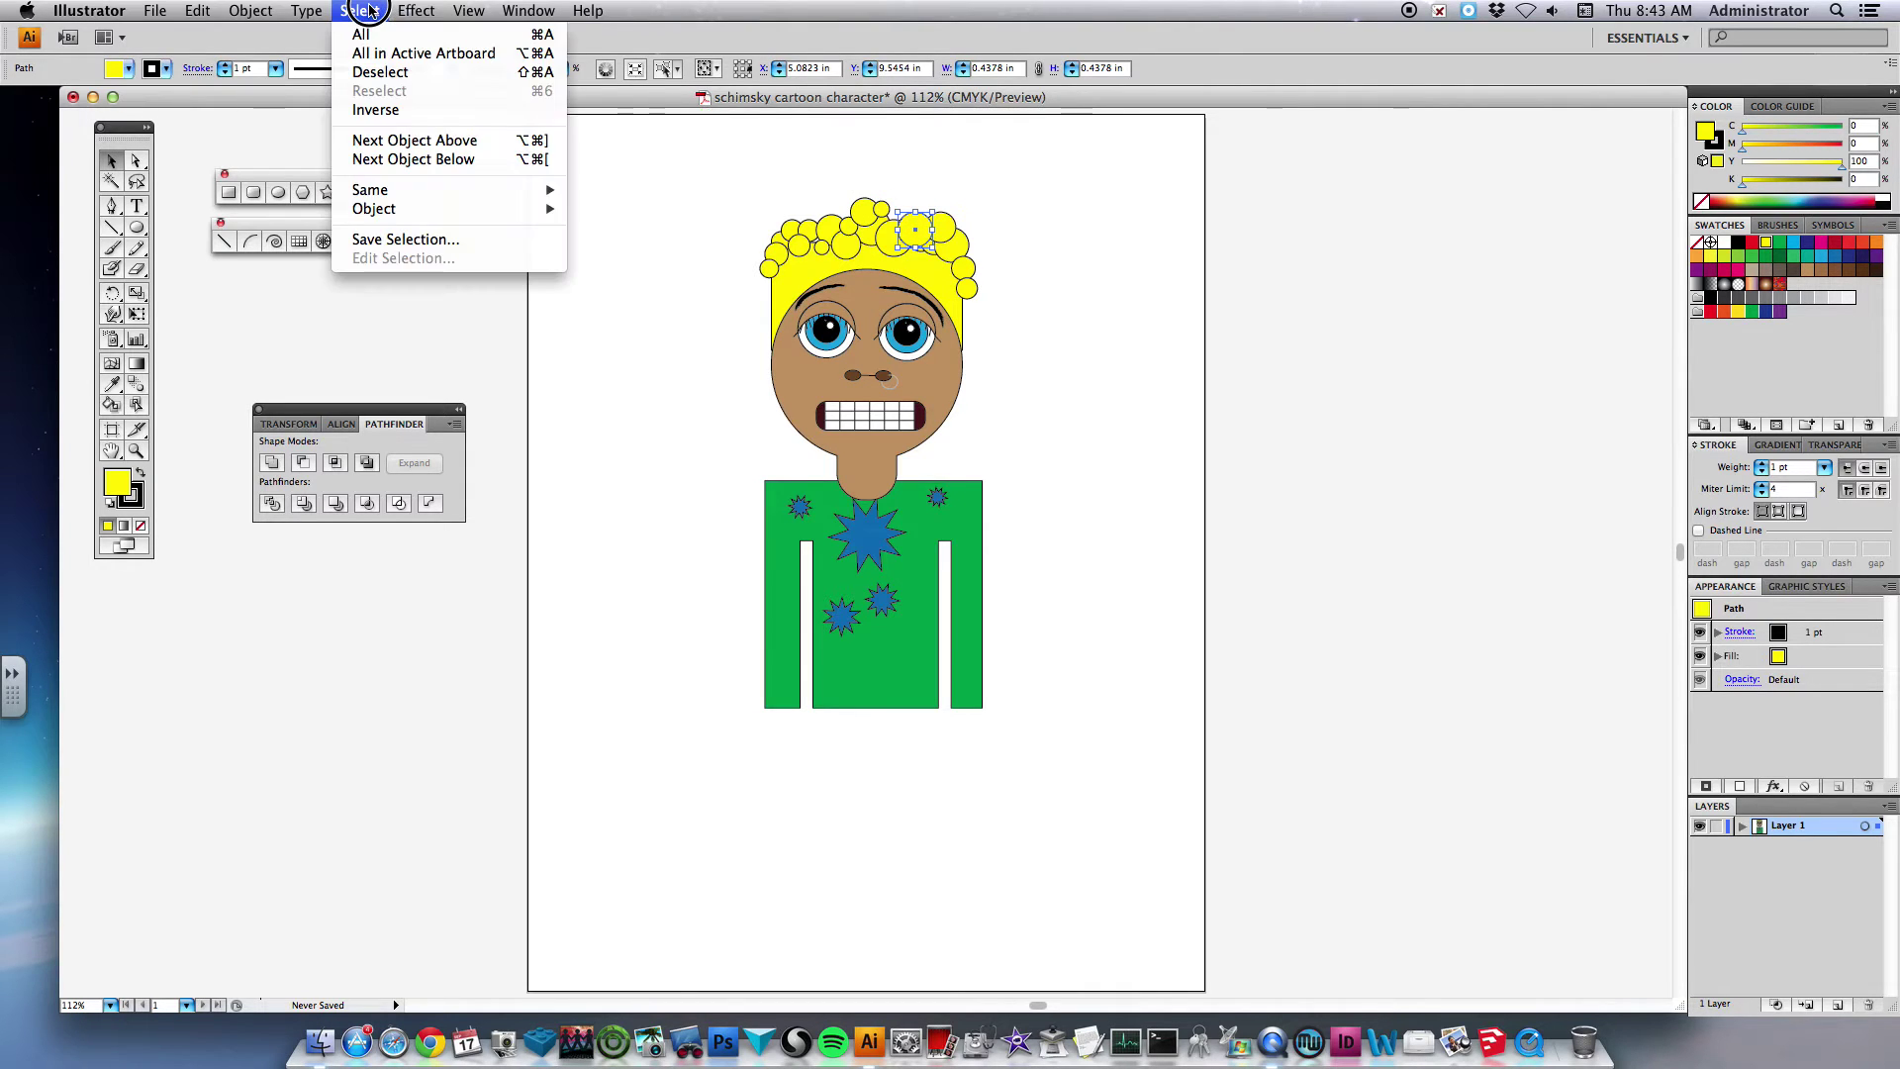
{"action": "mouse_move", "coordinate": [408, 188]}
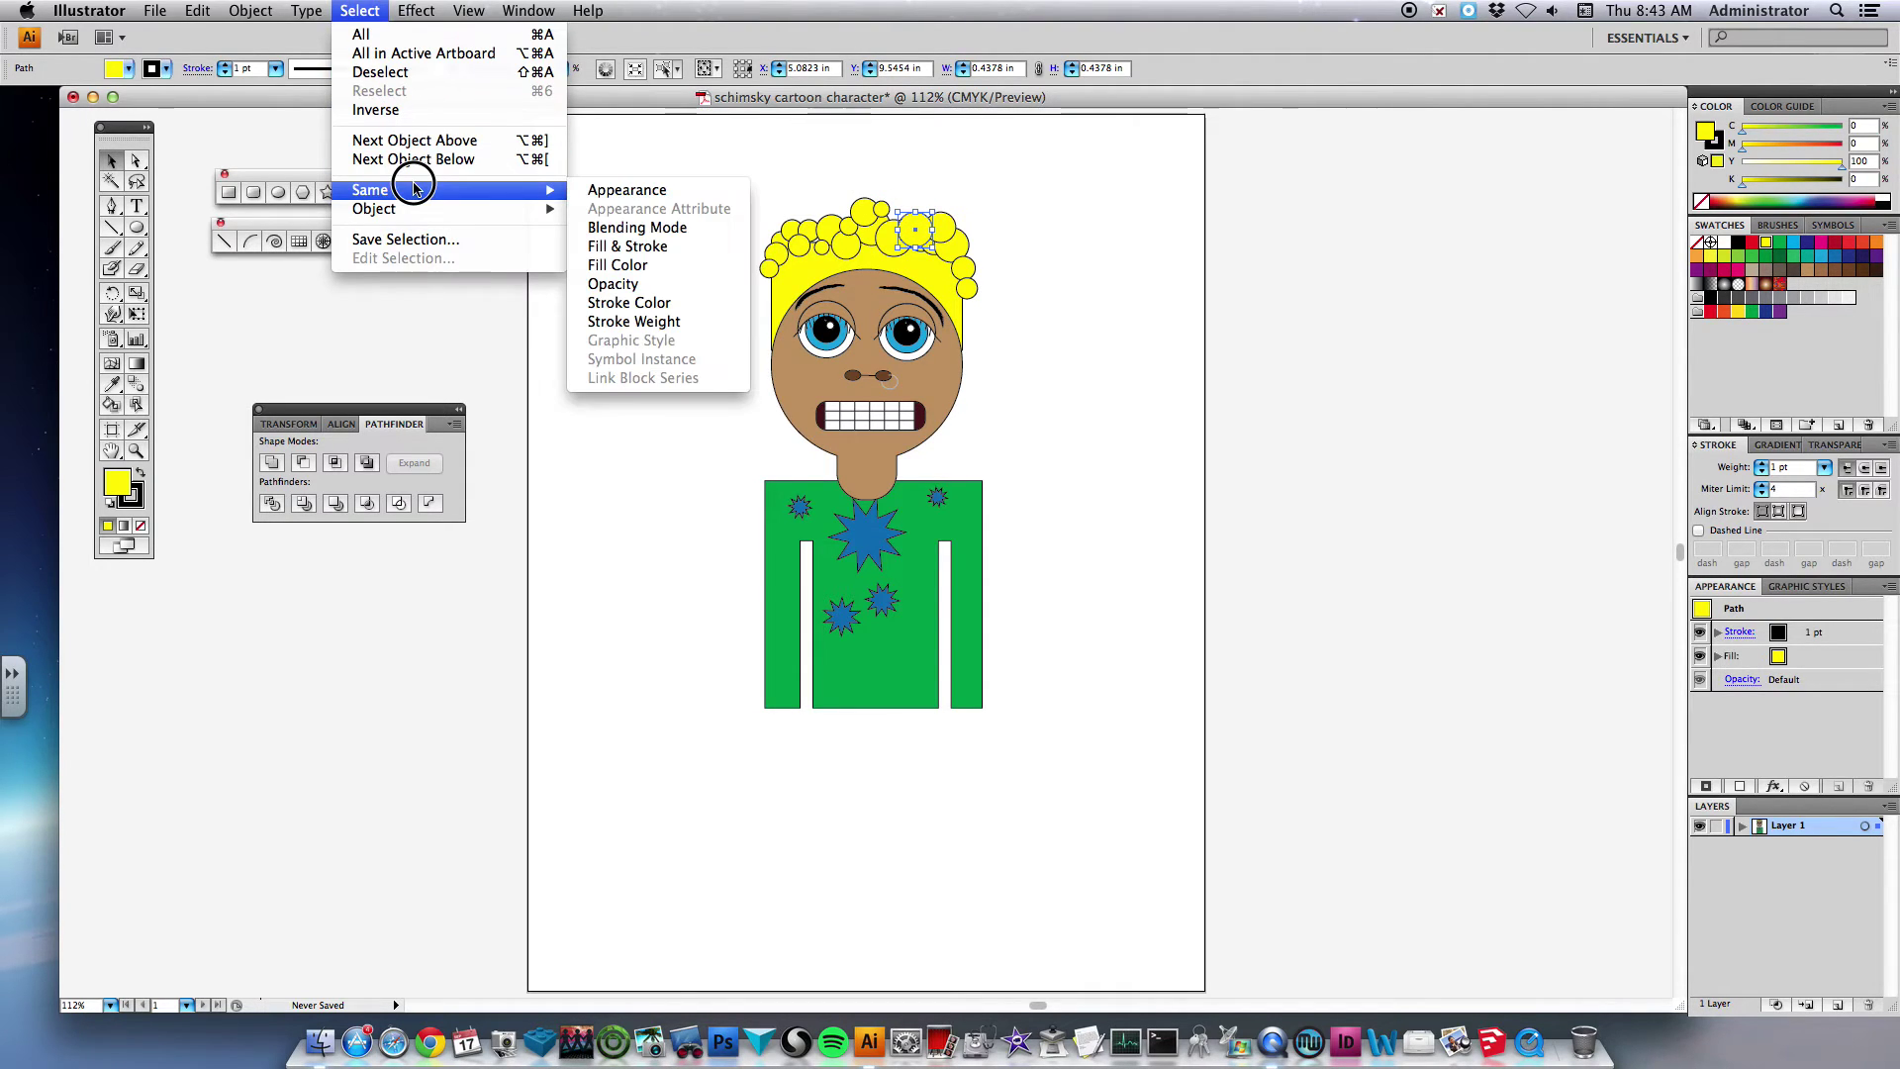
{"action": "left_click", "coordinate": [664, 246]}
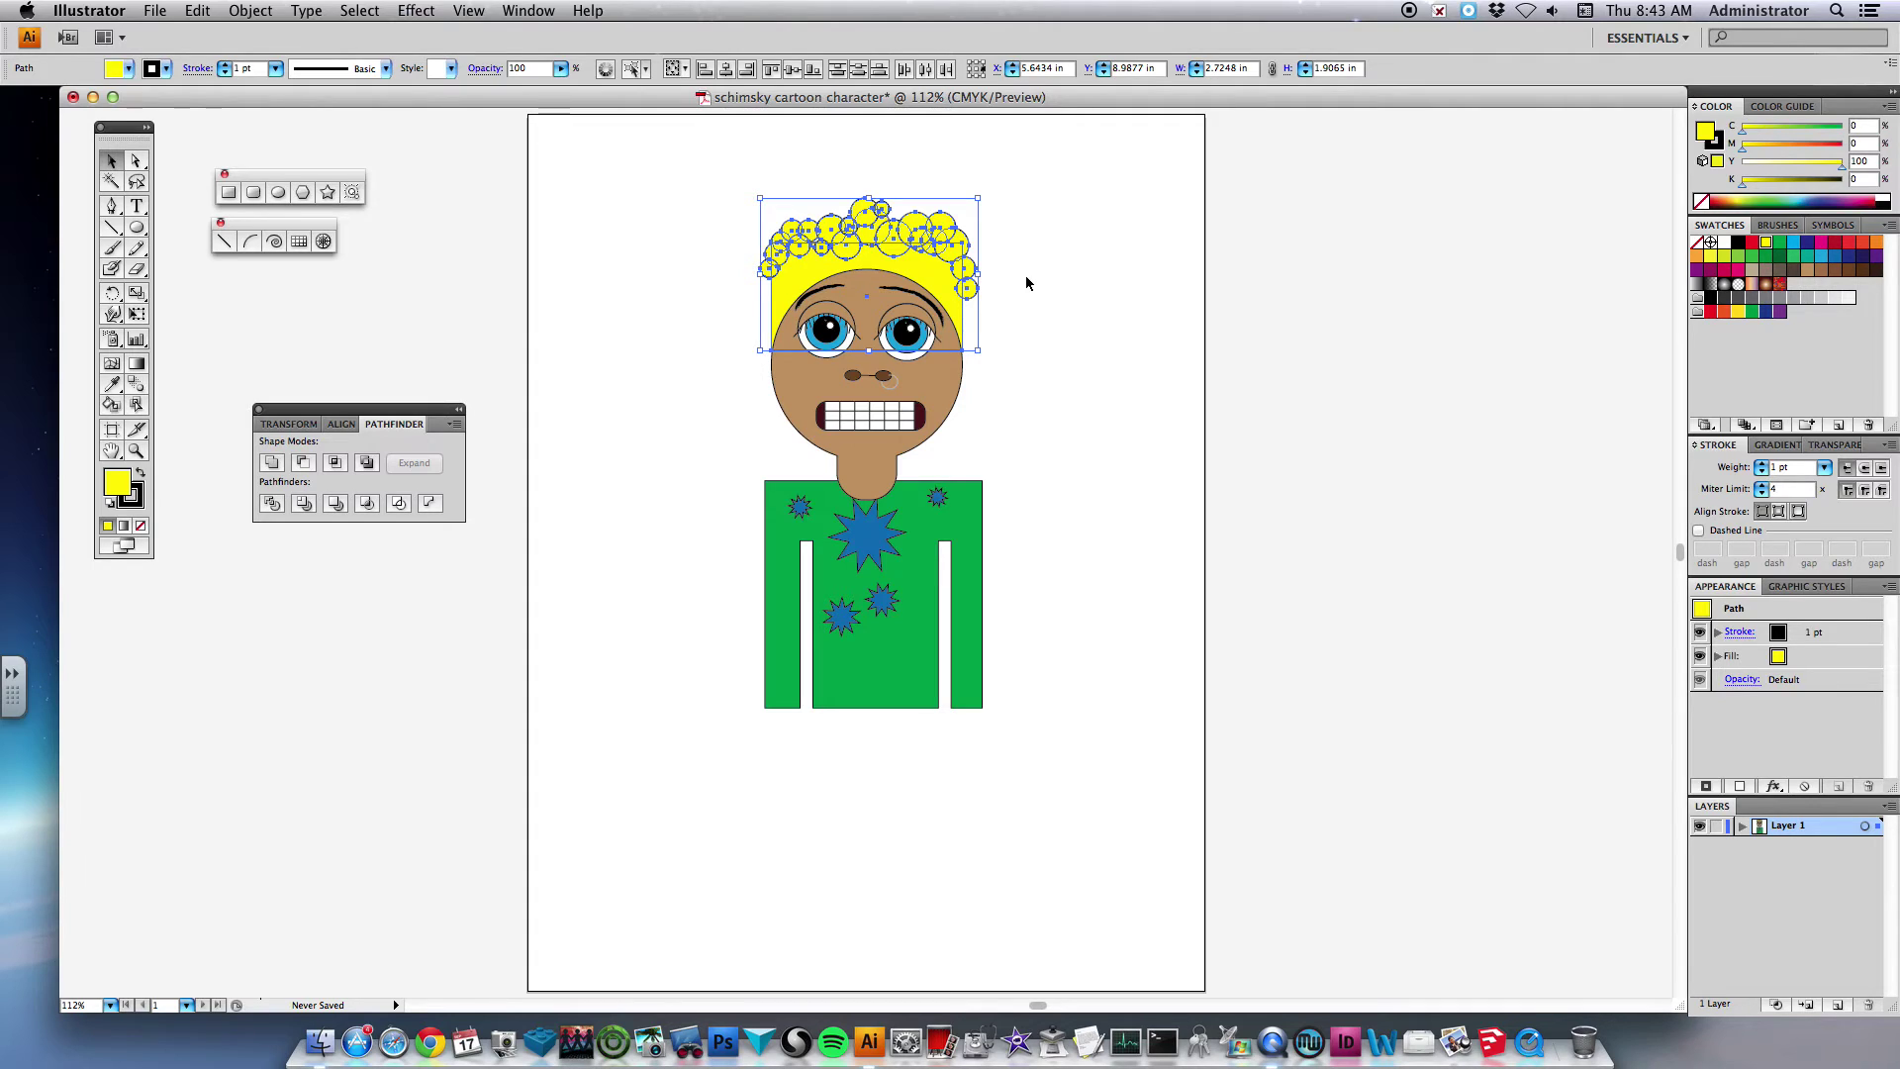
{"action": "left_click", "coordinate": [908, 178]}
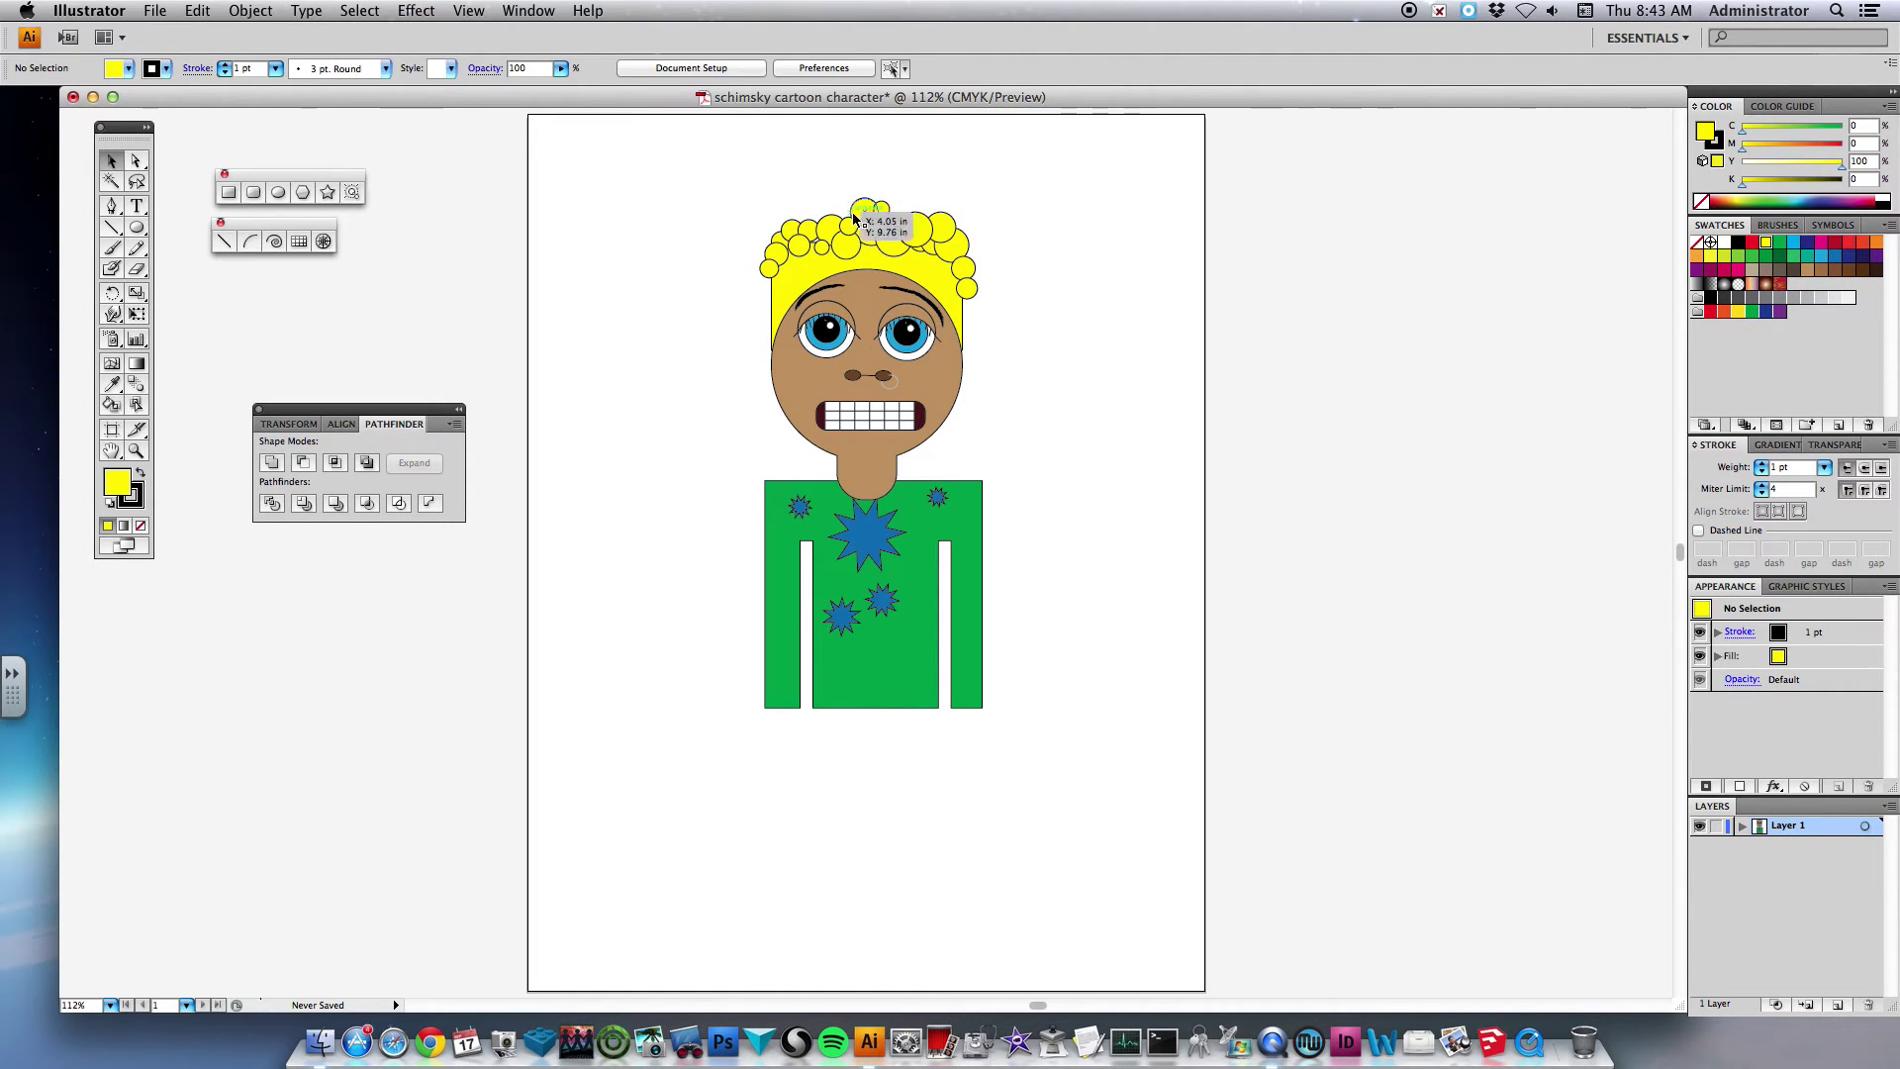
- Select all yellow hair shapes by their matching appearance, starting from one curl, and unite them into a single shape
{"action": "left_click", "coordinate": [797, 230]}
{"action": "left_click", "coordinate": [361, 10]}
{"action": "mouse_move", "coordinate": [390, 189]}
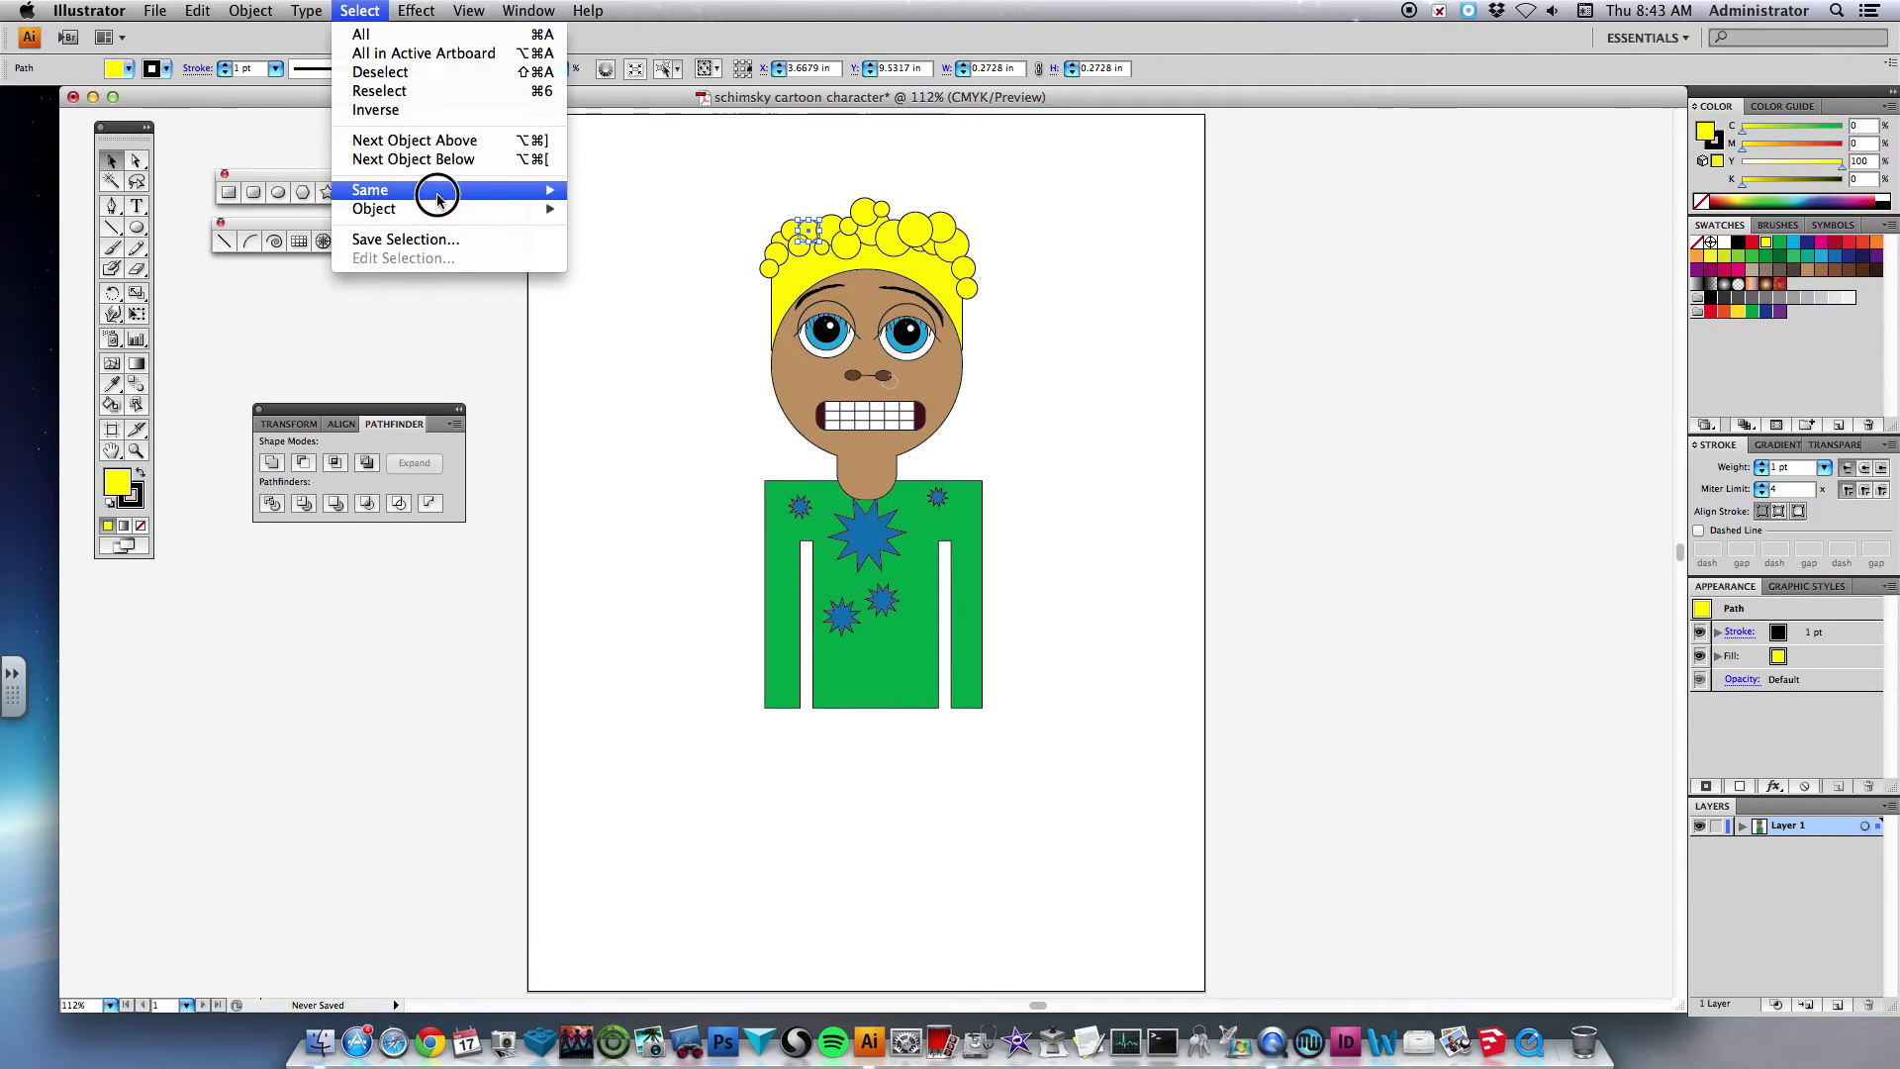
{"action": "left_click", "coordinate": [727, 274]}
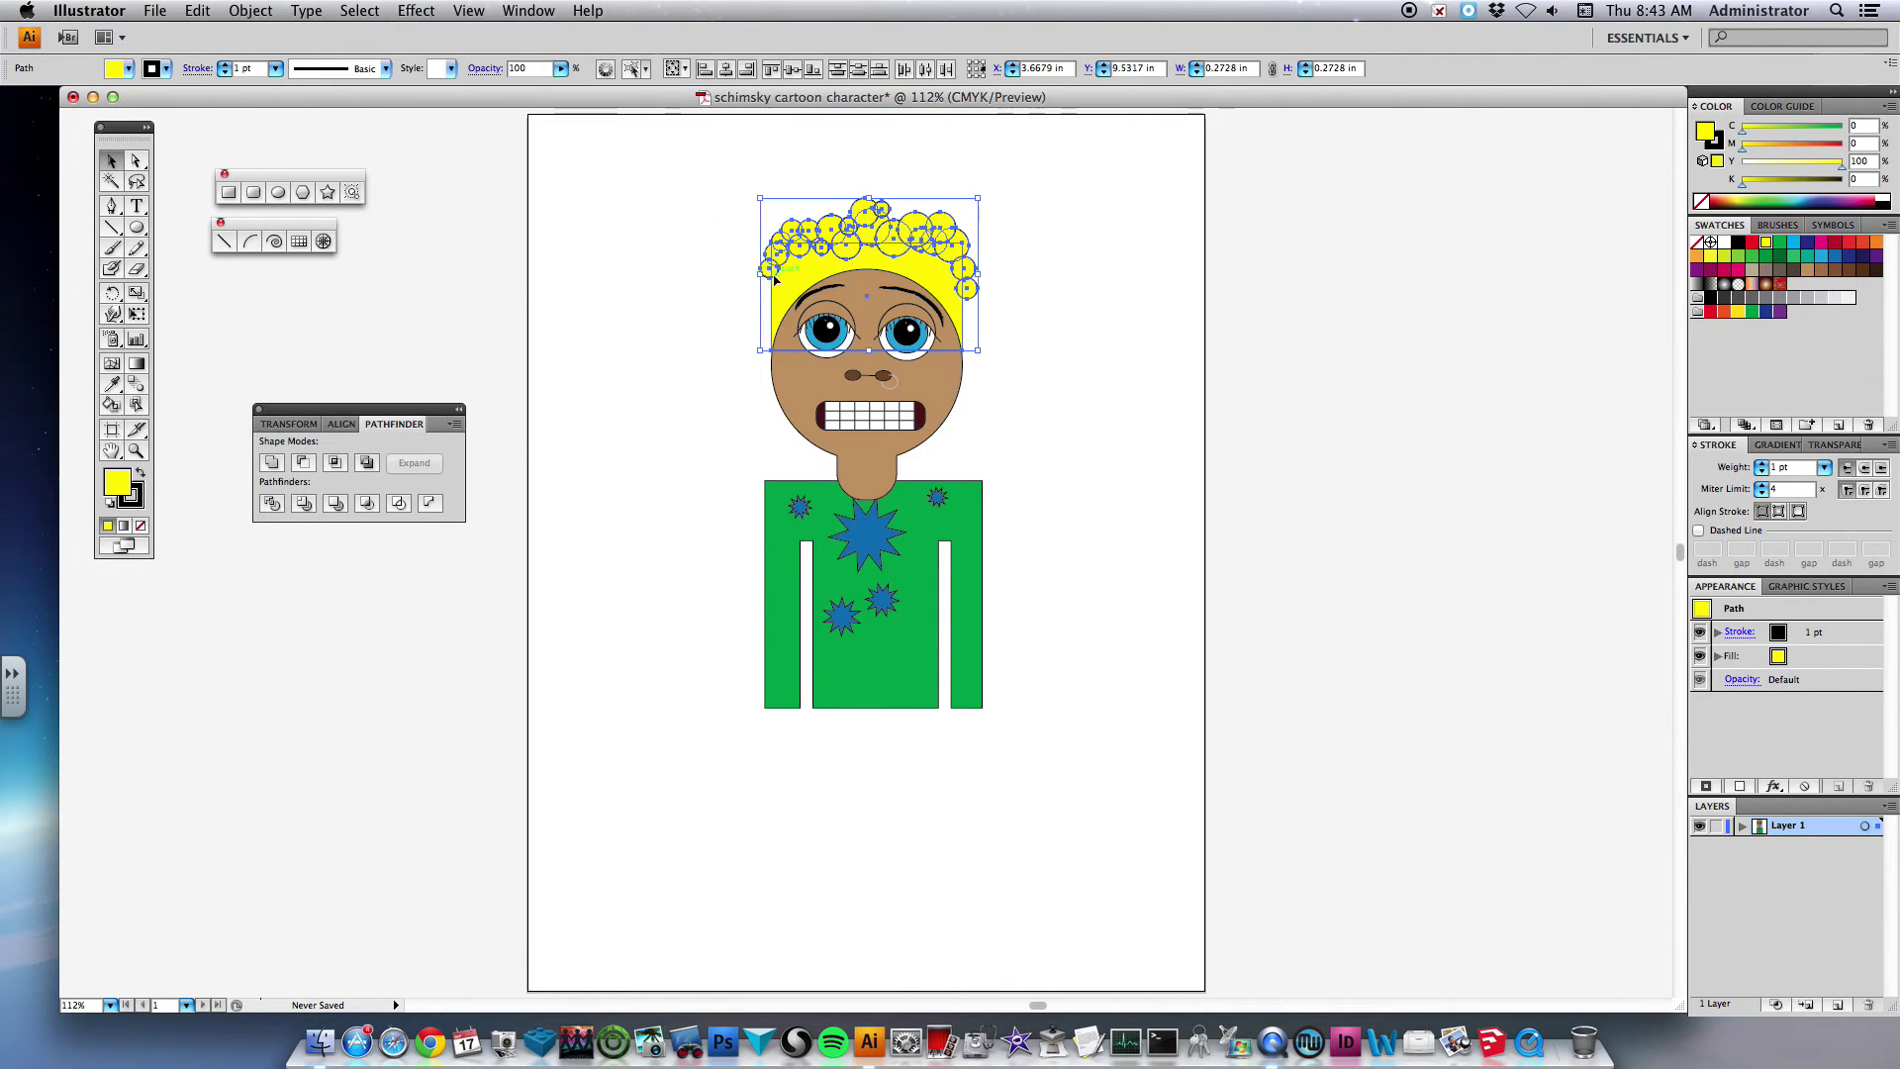
{"action": "left_click", "coordinate": [273, 465]}
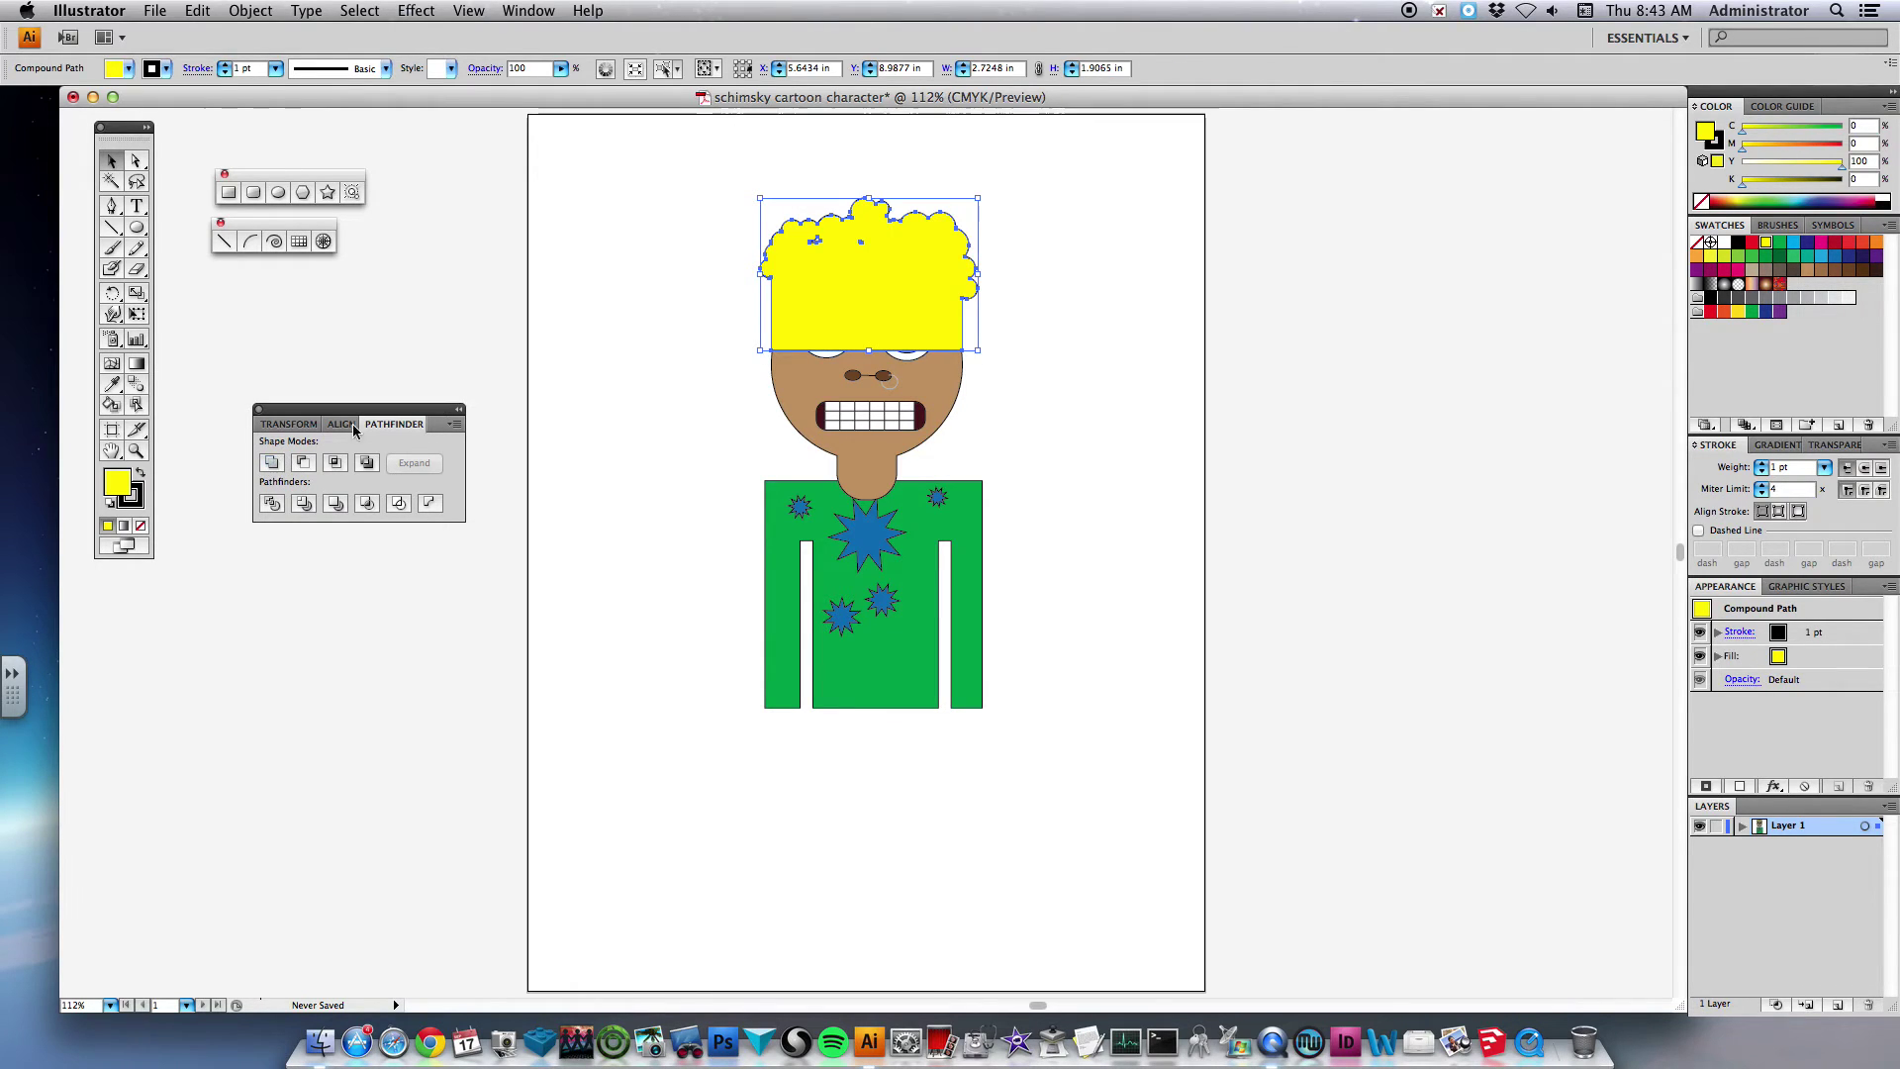
- Send the united hair shape to the back, behind the face, and deselect it
{"action": "right_click", "coordinate": [892, 283]}
{"action": "mouse_move", "coordinate": [1108, 404]}
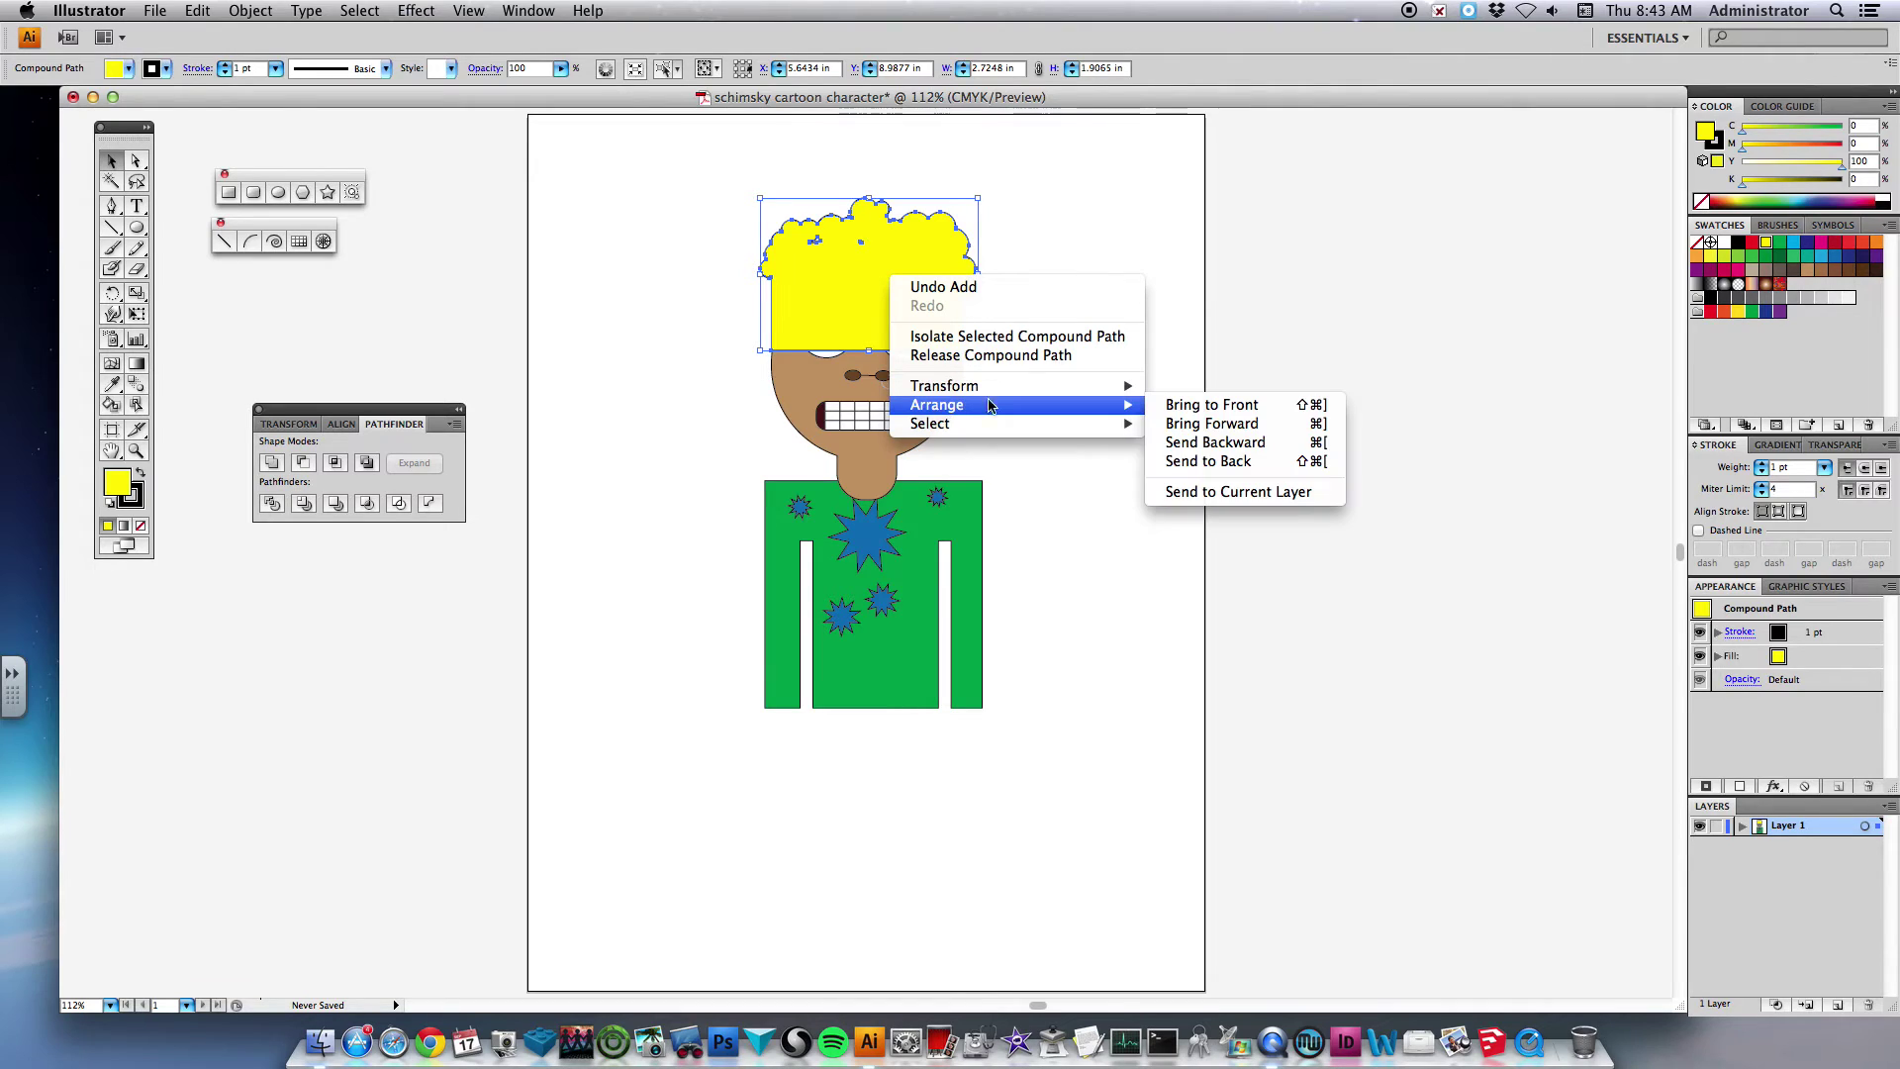
{"action": "left_click", "coordinate": [1263, 464]}
{"action": "left_click", "coordinate": [1143, 341]}
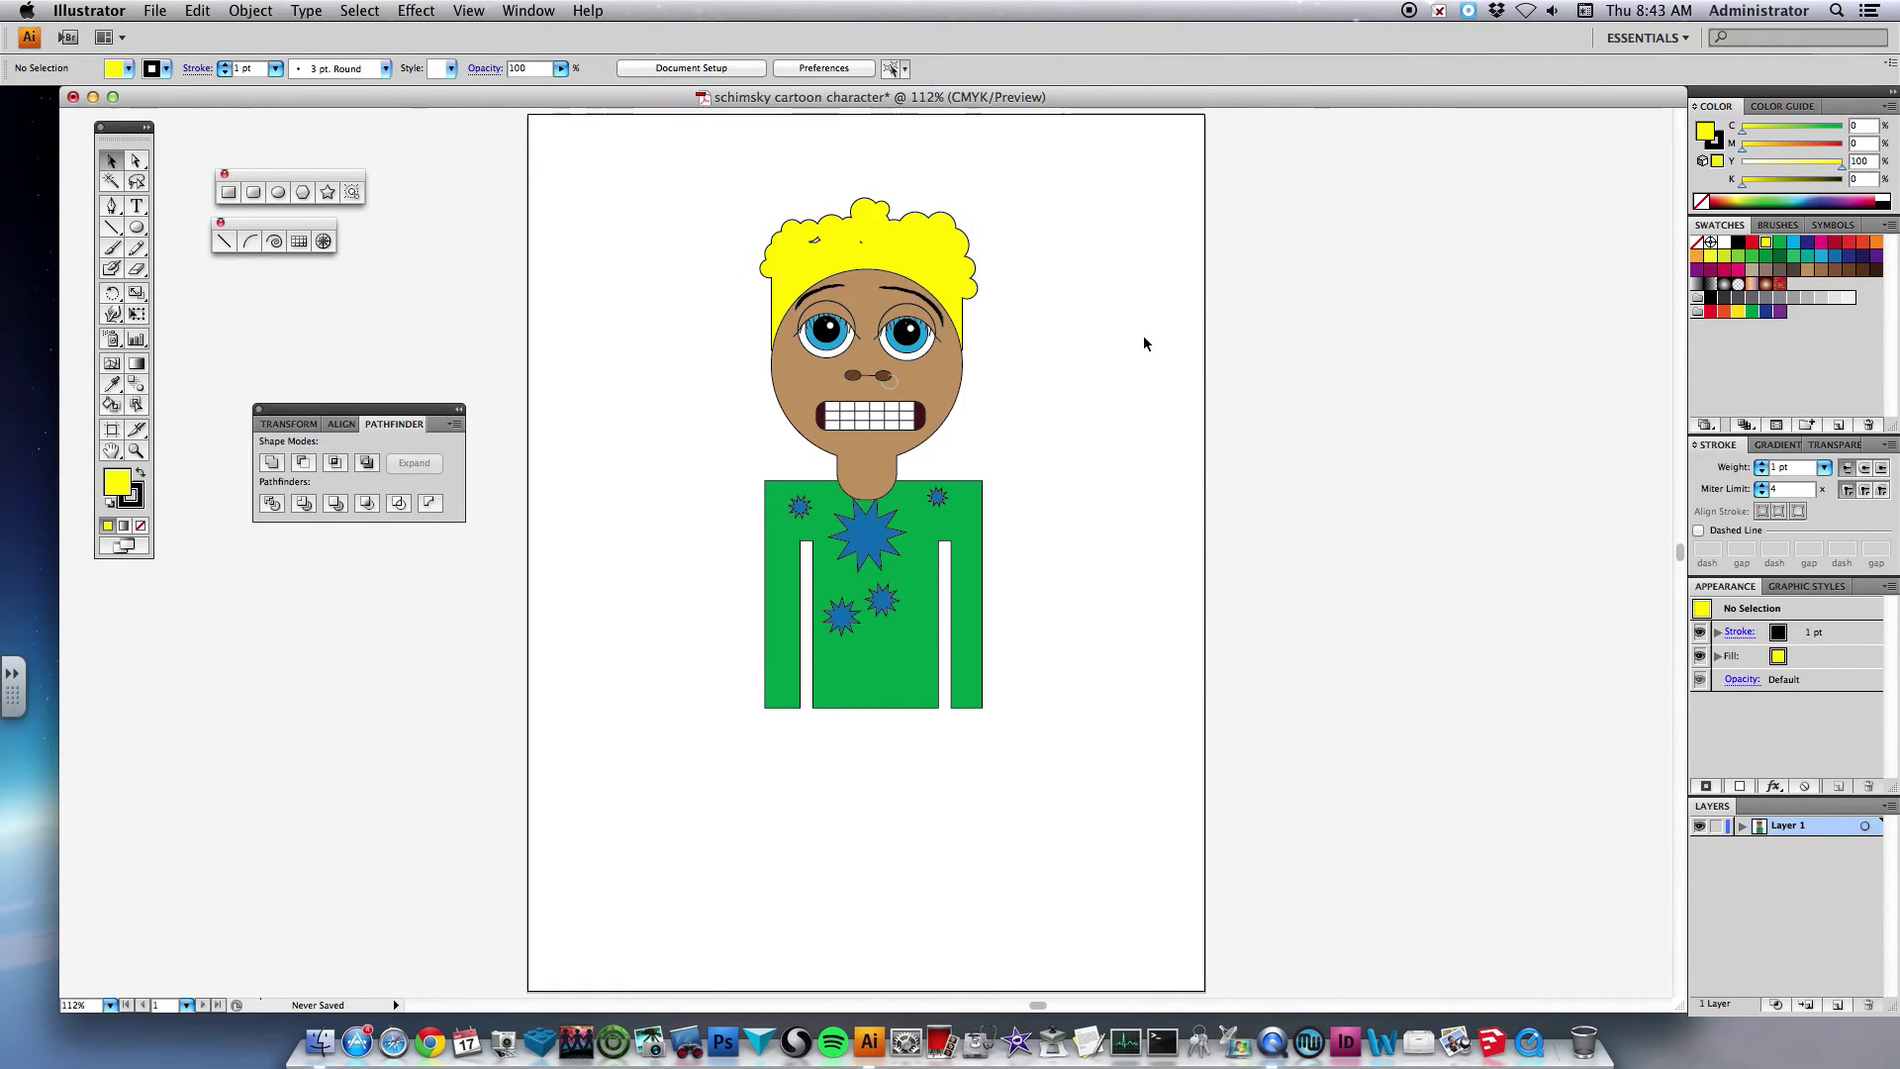
- Draw a tall yellow rounded rectangle about 0.27 by 0.71 in beside the head's left side for an ear
{"action": "left_click", "coordinate": [254, 195]}
{"action": "left_click_drag", "start_coordinate": [731, 352], "coordinate": [710, 406]}
{"action": "left_click_drag", "start_coordinate": [627, 262], "coordinate": [807, 473]}
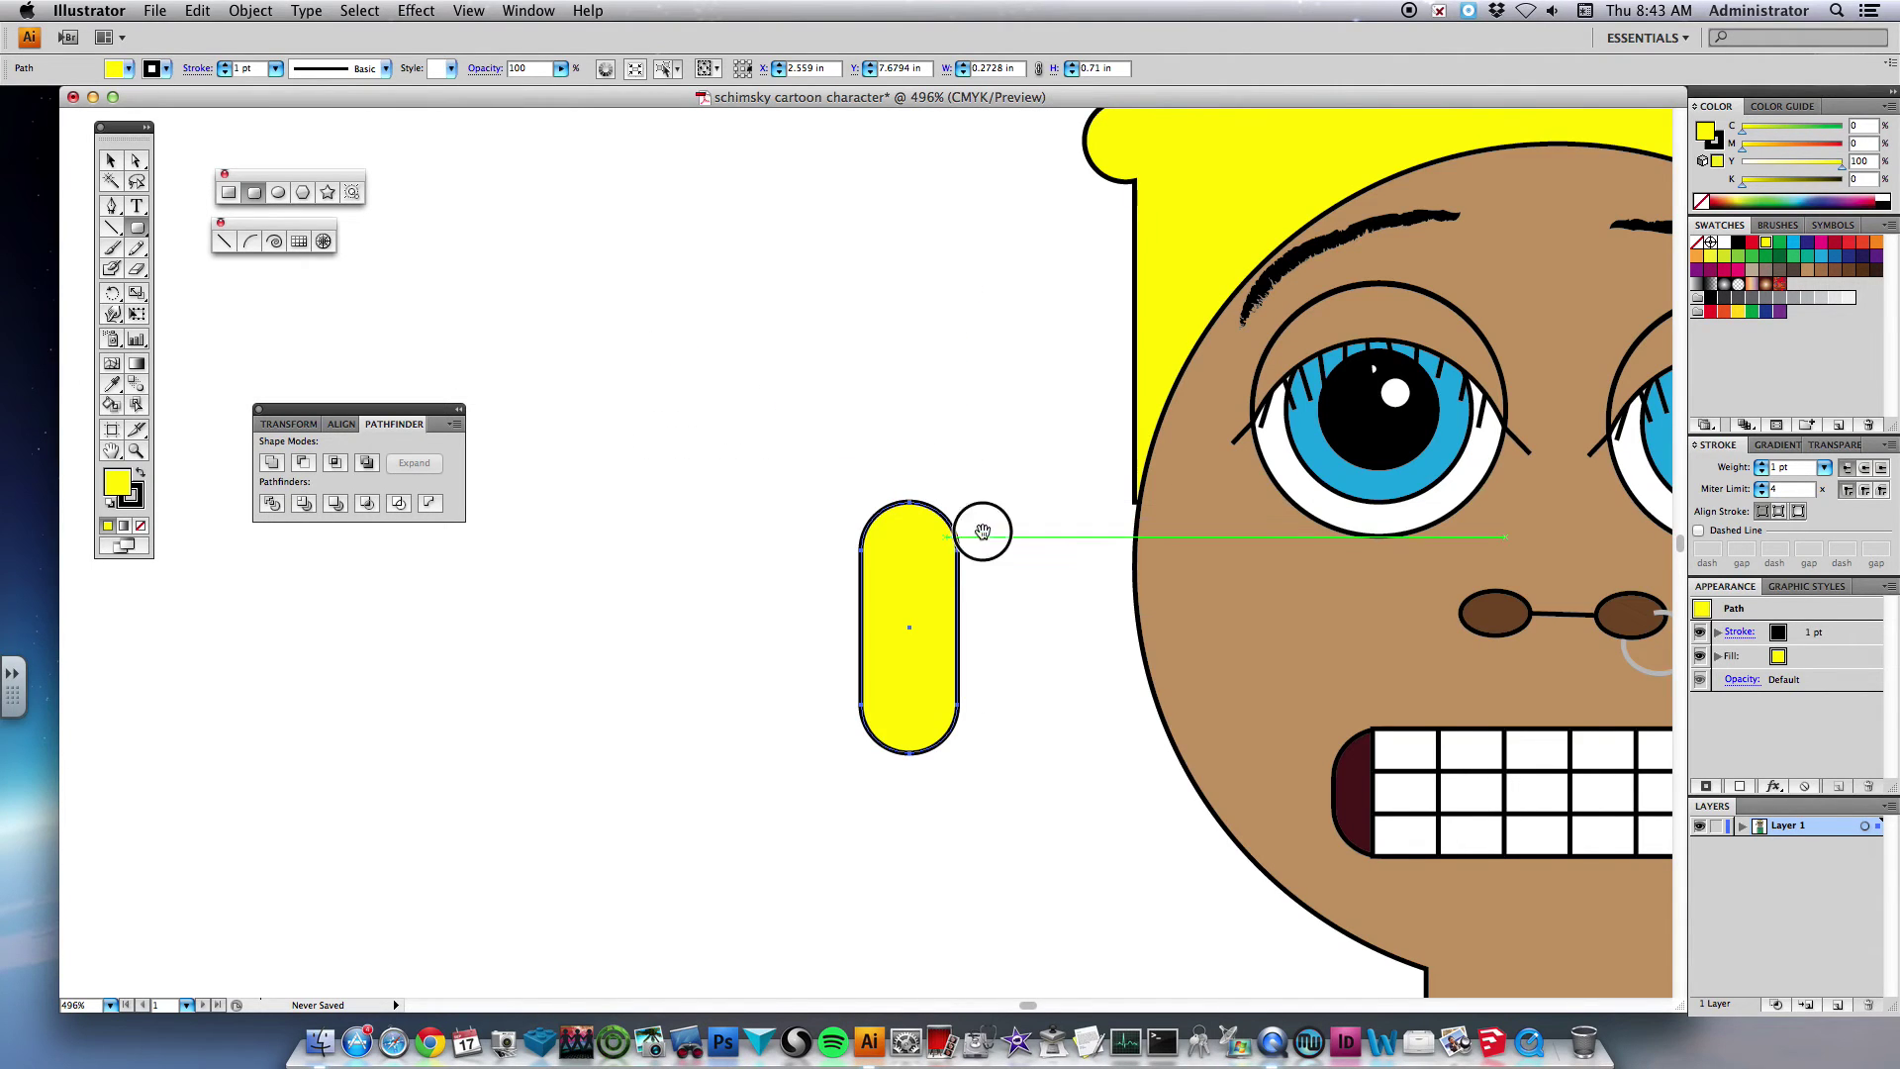
{"action": "left_click_drag", "start_coordinate": [983, 533], "coordinate": [954, 369]}
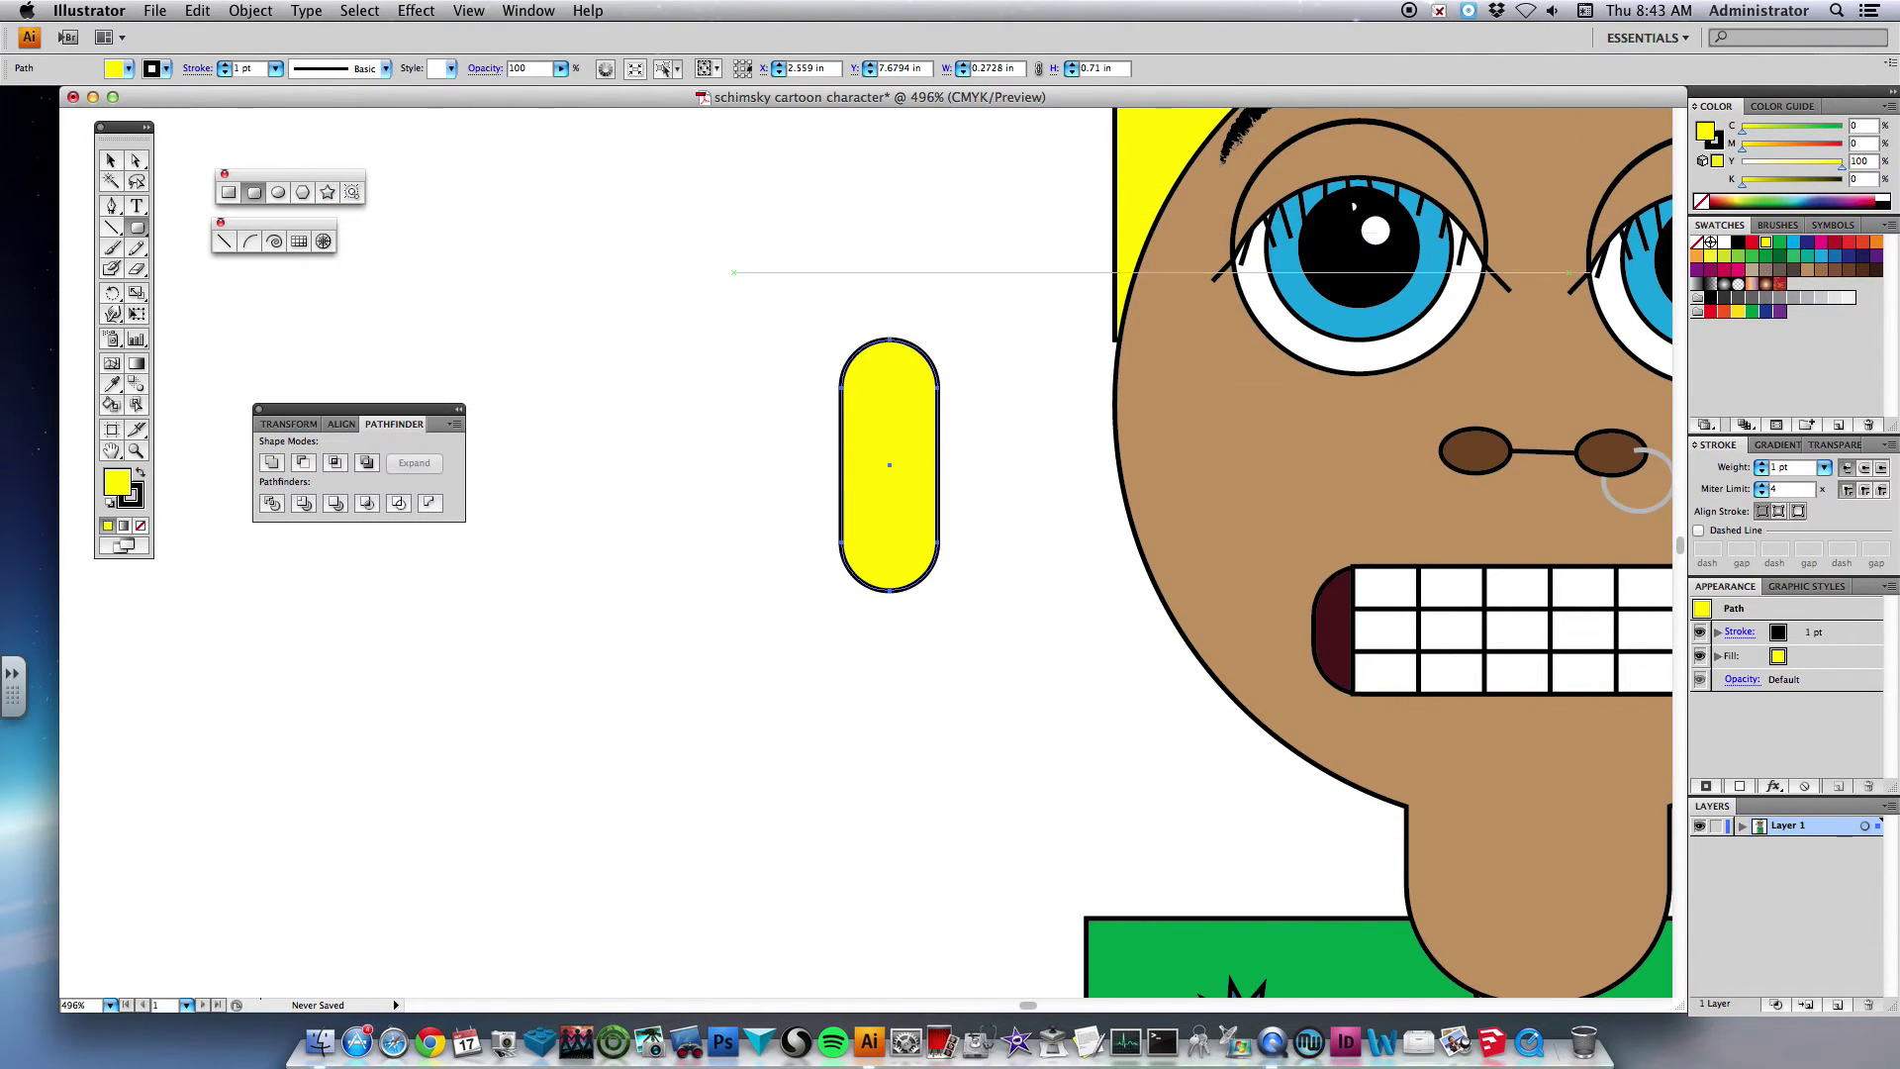
- Draw a yellow hexagon about 0.34 by 0.39 in to the left of the rounded rectangle
{"action": "left_click", "coordinate": [302, 193]}
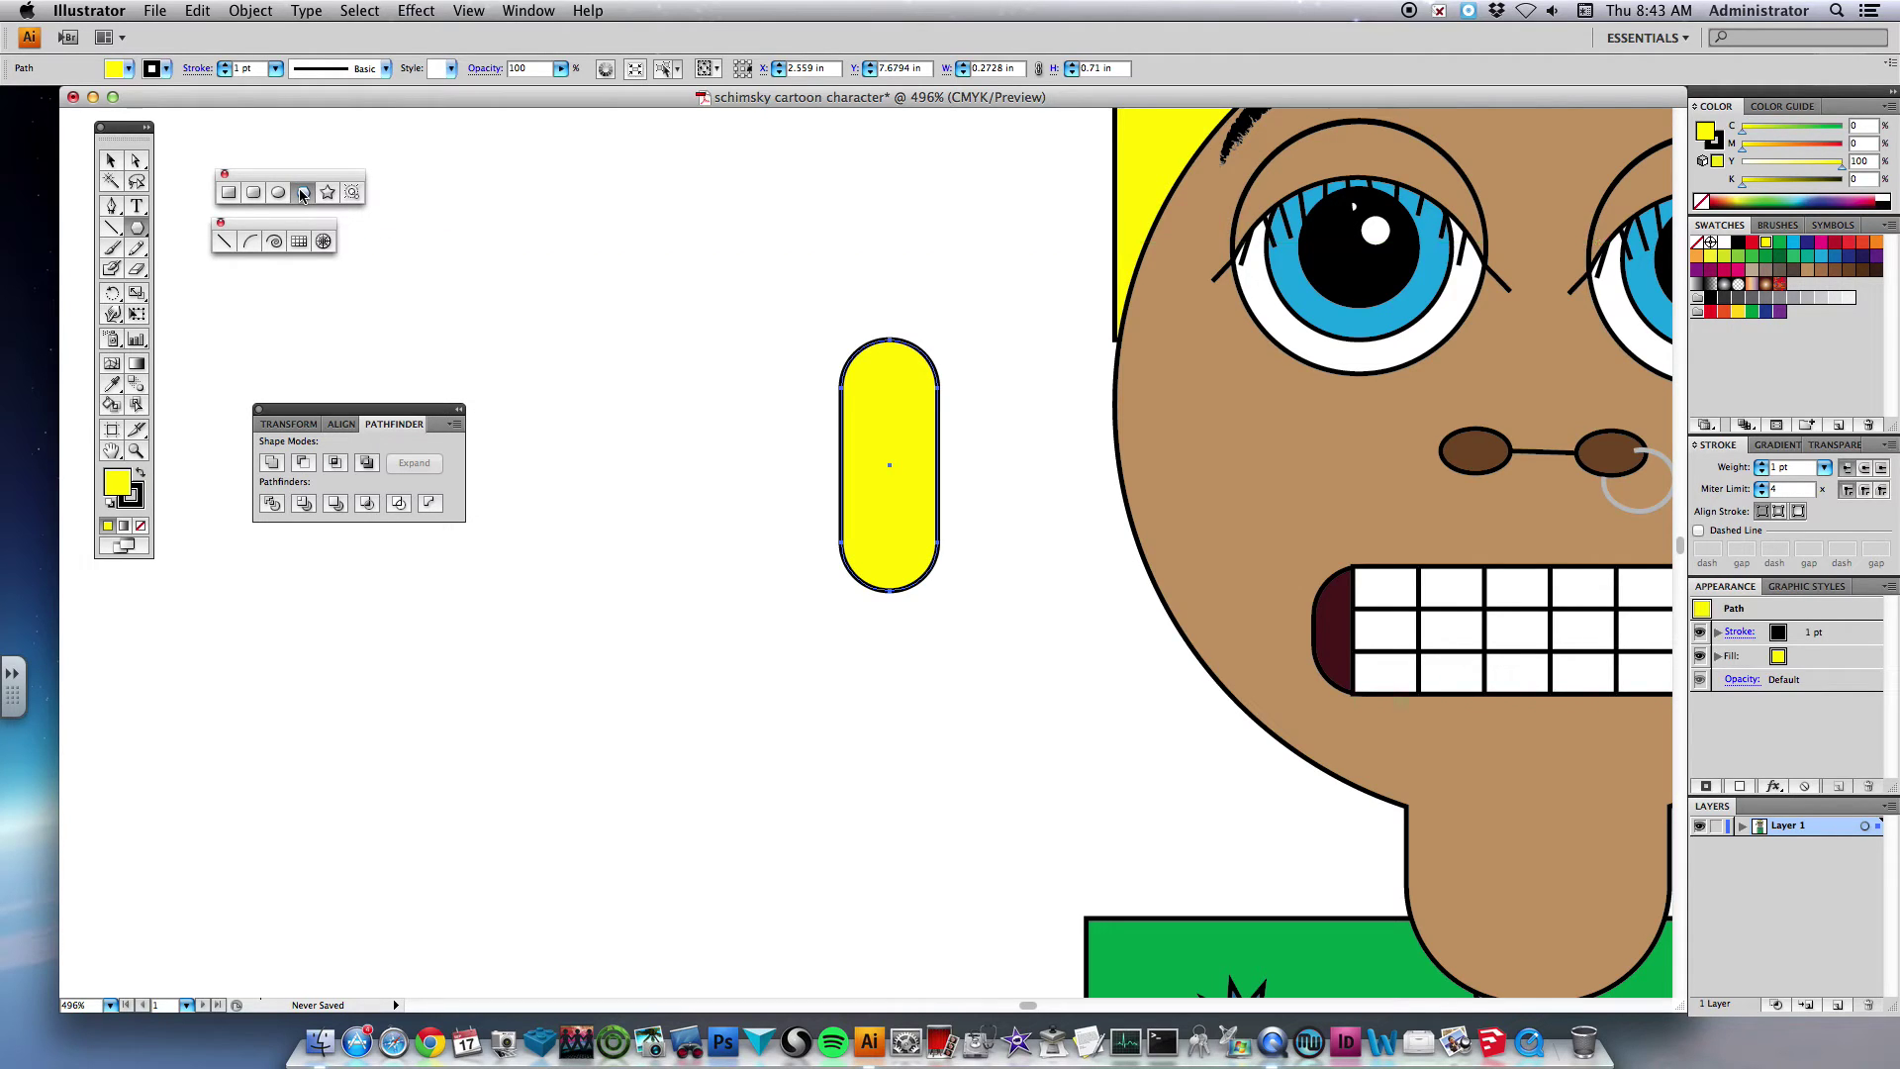
{"action": "left_click_drag", "start_coordinate": [730, 366], "coordinate": [729, 438]}
{"action": "key", "text": "Up"}
{"action": "key", "text": "Up"}
{"action": "key", "text": "Up"}
{"action": "key", "text": "Down"}
{"action": "key", "text": "Down"}
{"action": "key", "text": "Down"}
{"action": "key", "text": "Down"}
{"action": "key", "text": "Down"}
- Move the hexagon onto the rounded rectangle's left edge, vertically centred on it, and send it to the back
{"action": "left_click", "coordinate": [109, 160]}
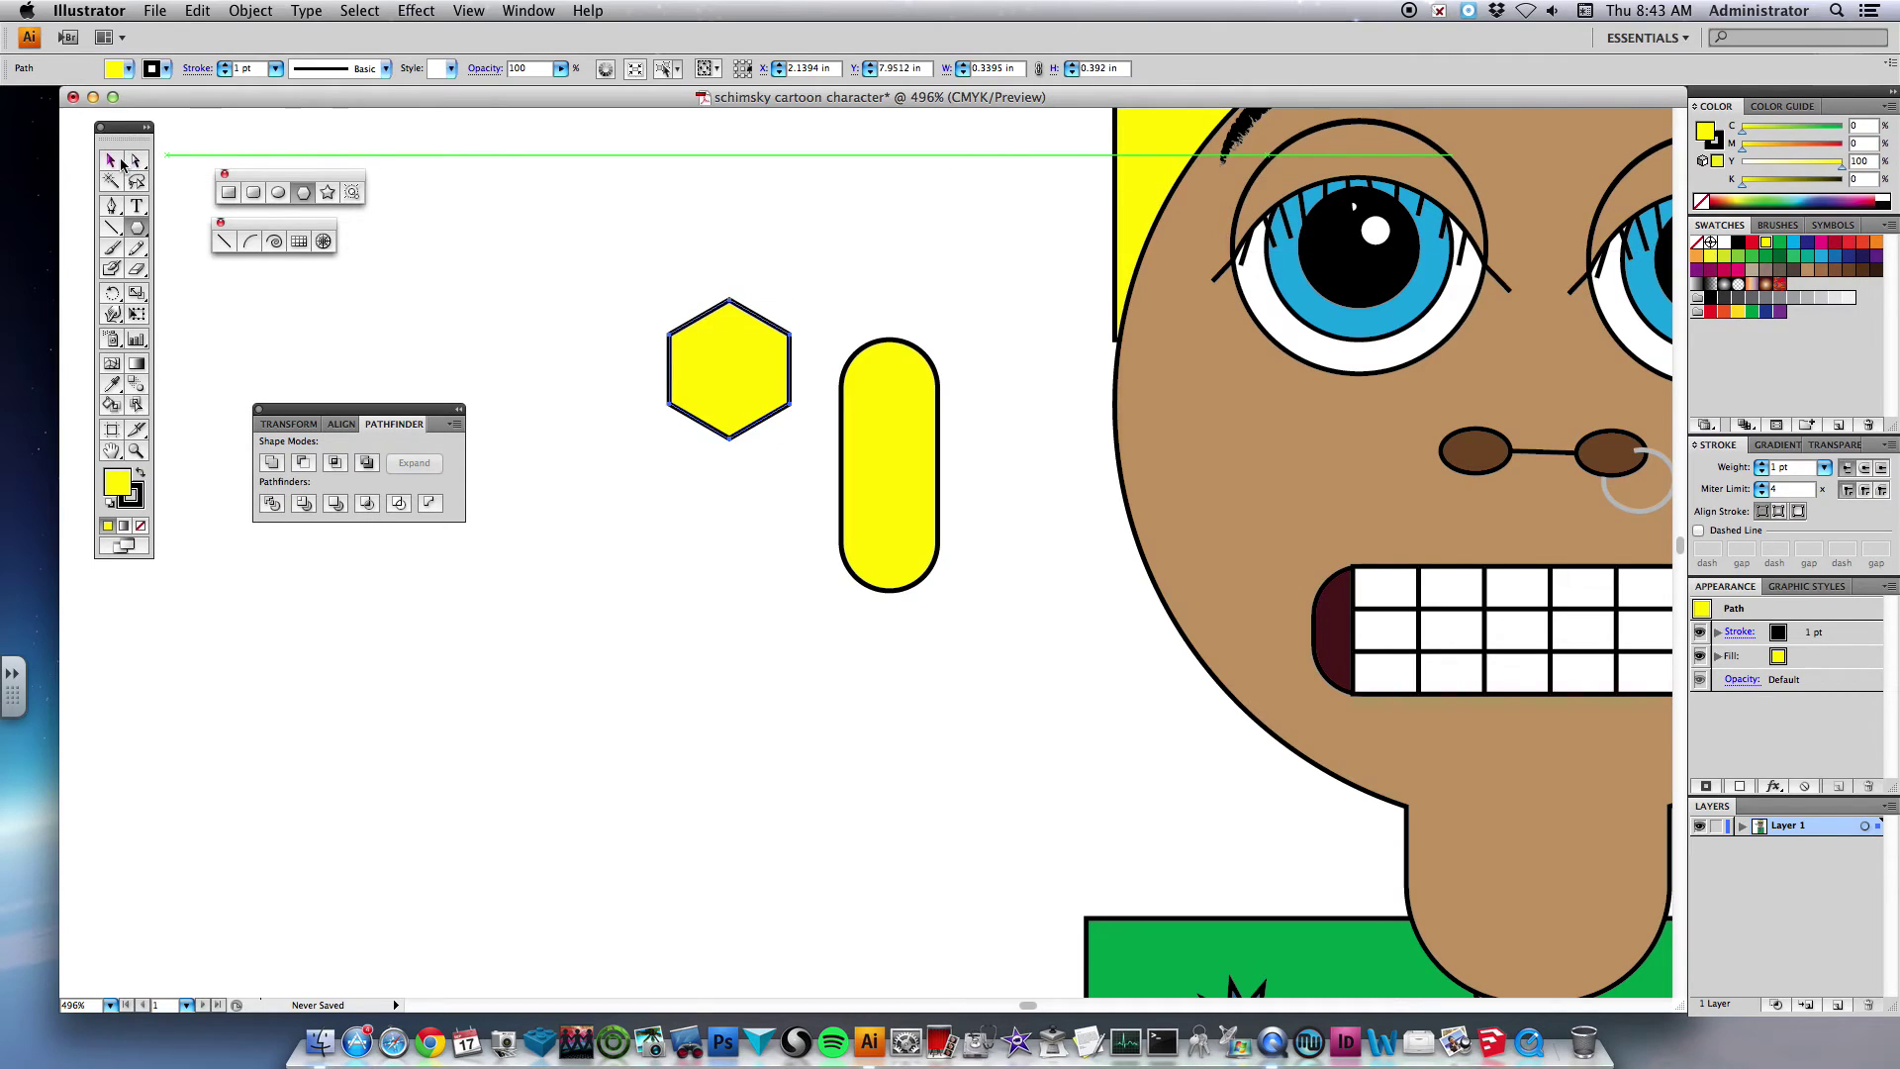
{"action": "left_click_drag", "start_coordinate": [812, 422], "coordinate": [831, 442]}
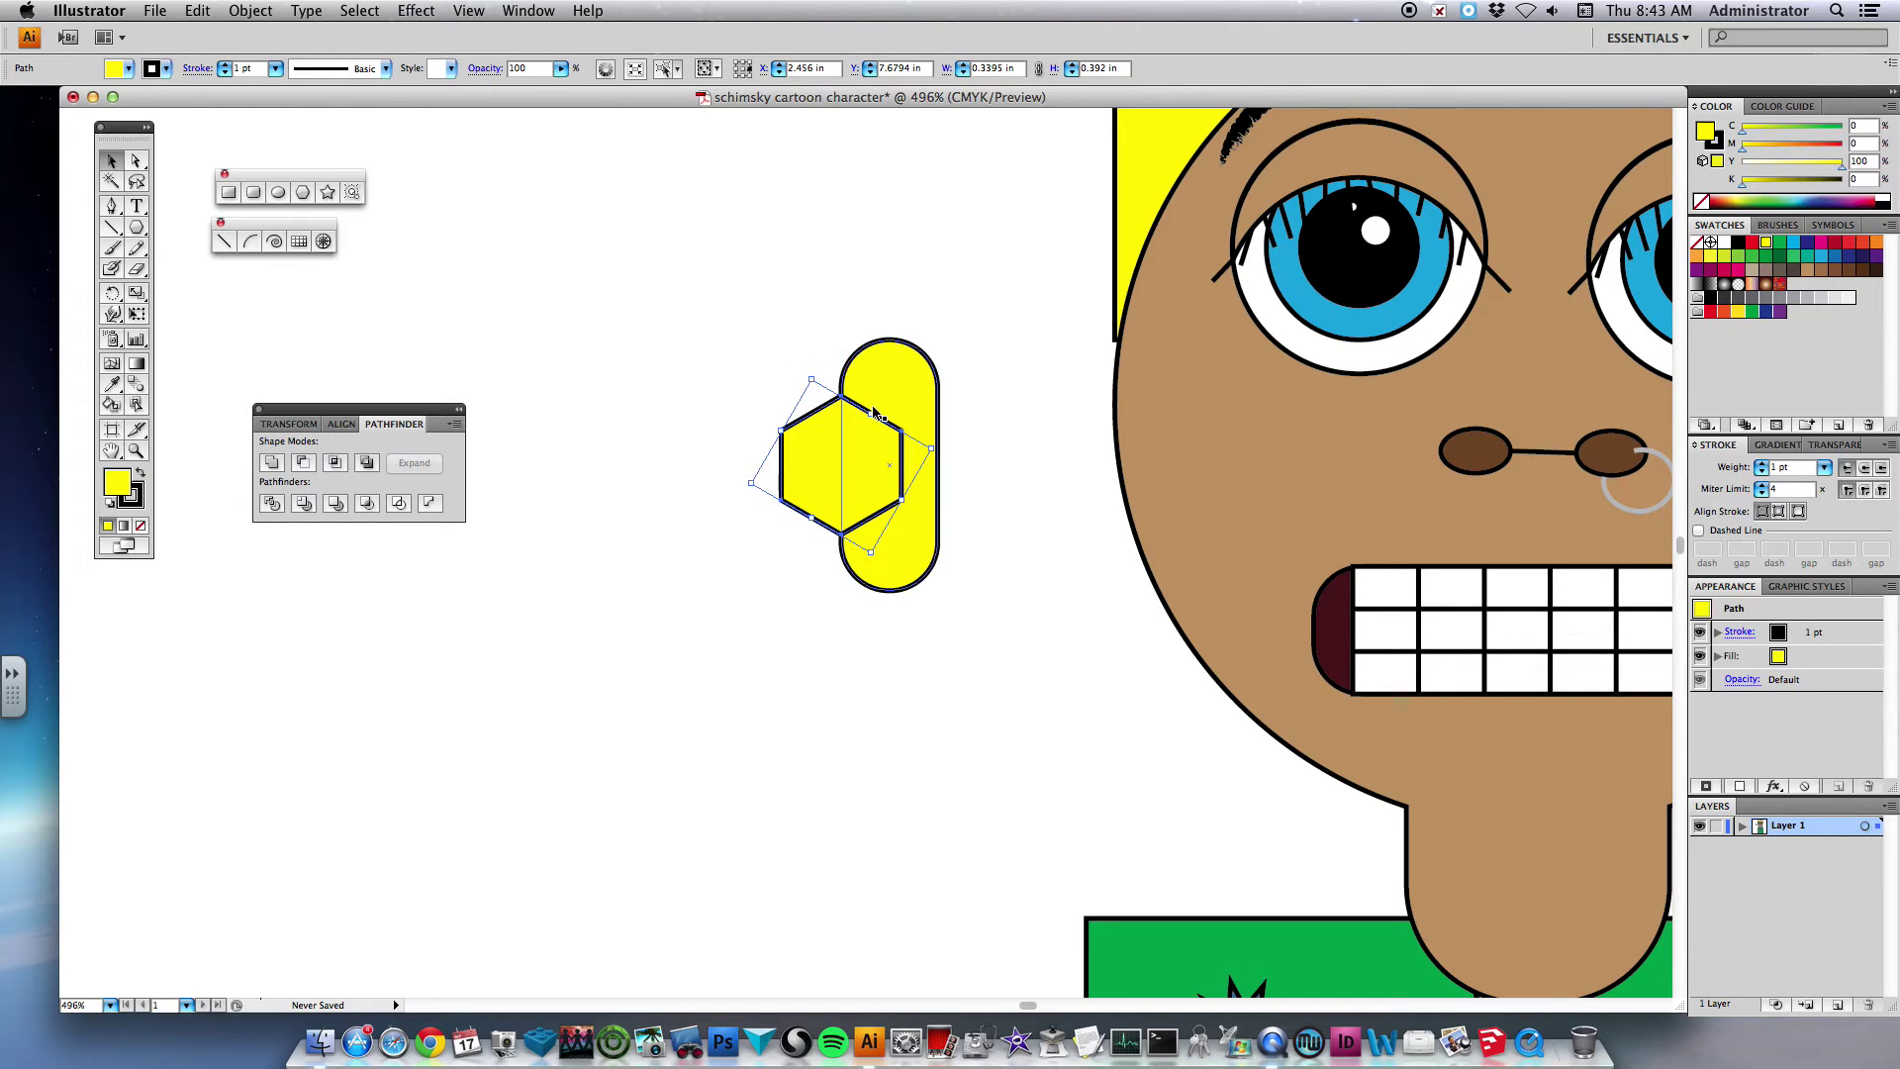
{"action": "right_click", "coordinate": [859, 423]}
{"action": "mouse_move", "coordinate": [1009, 649]}
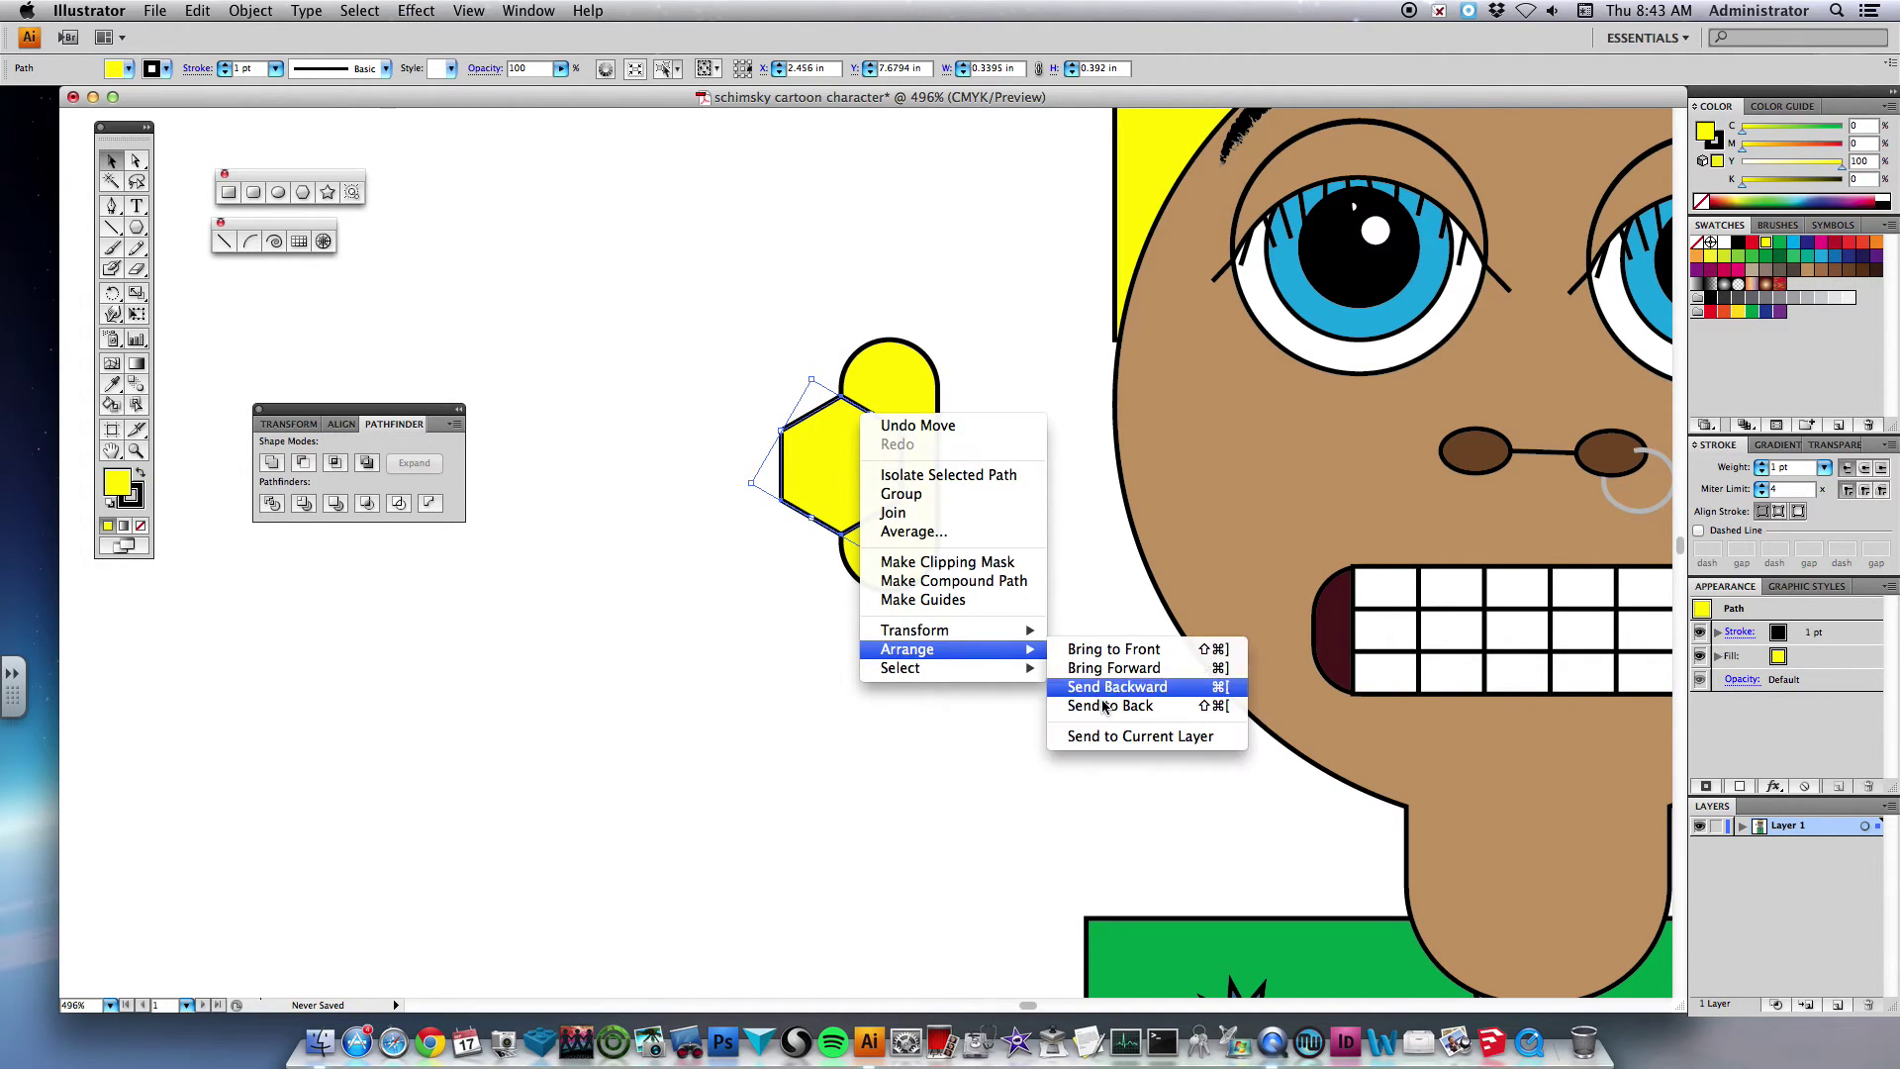
{"action": "left_click", "coordinate": [1110, 706]}
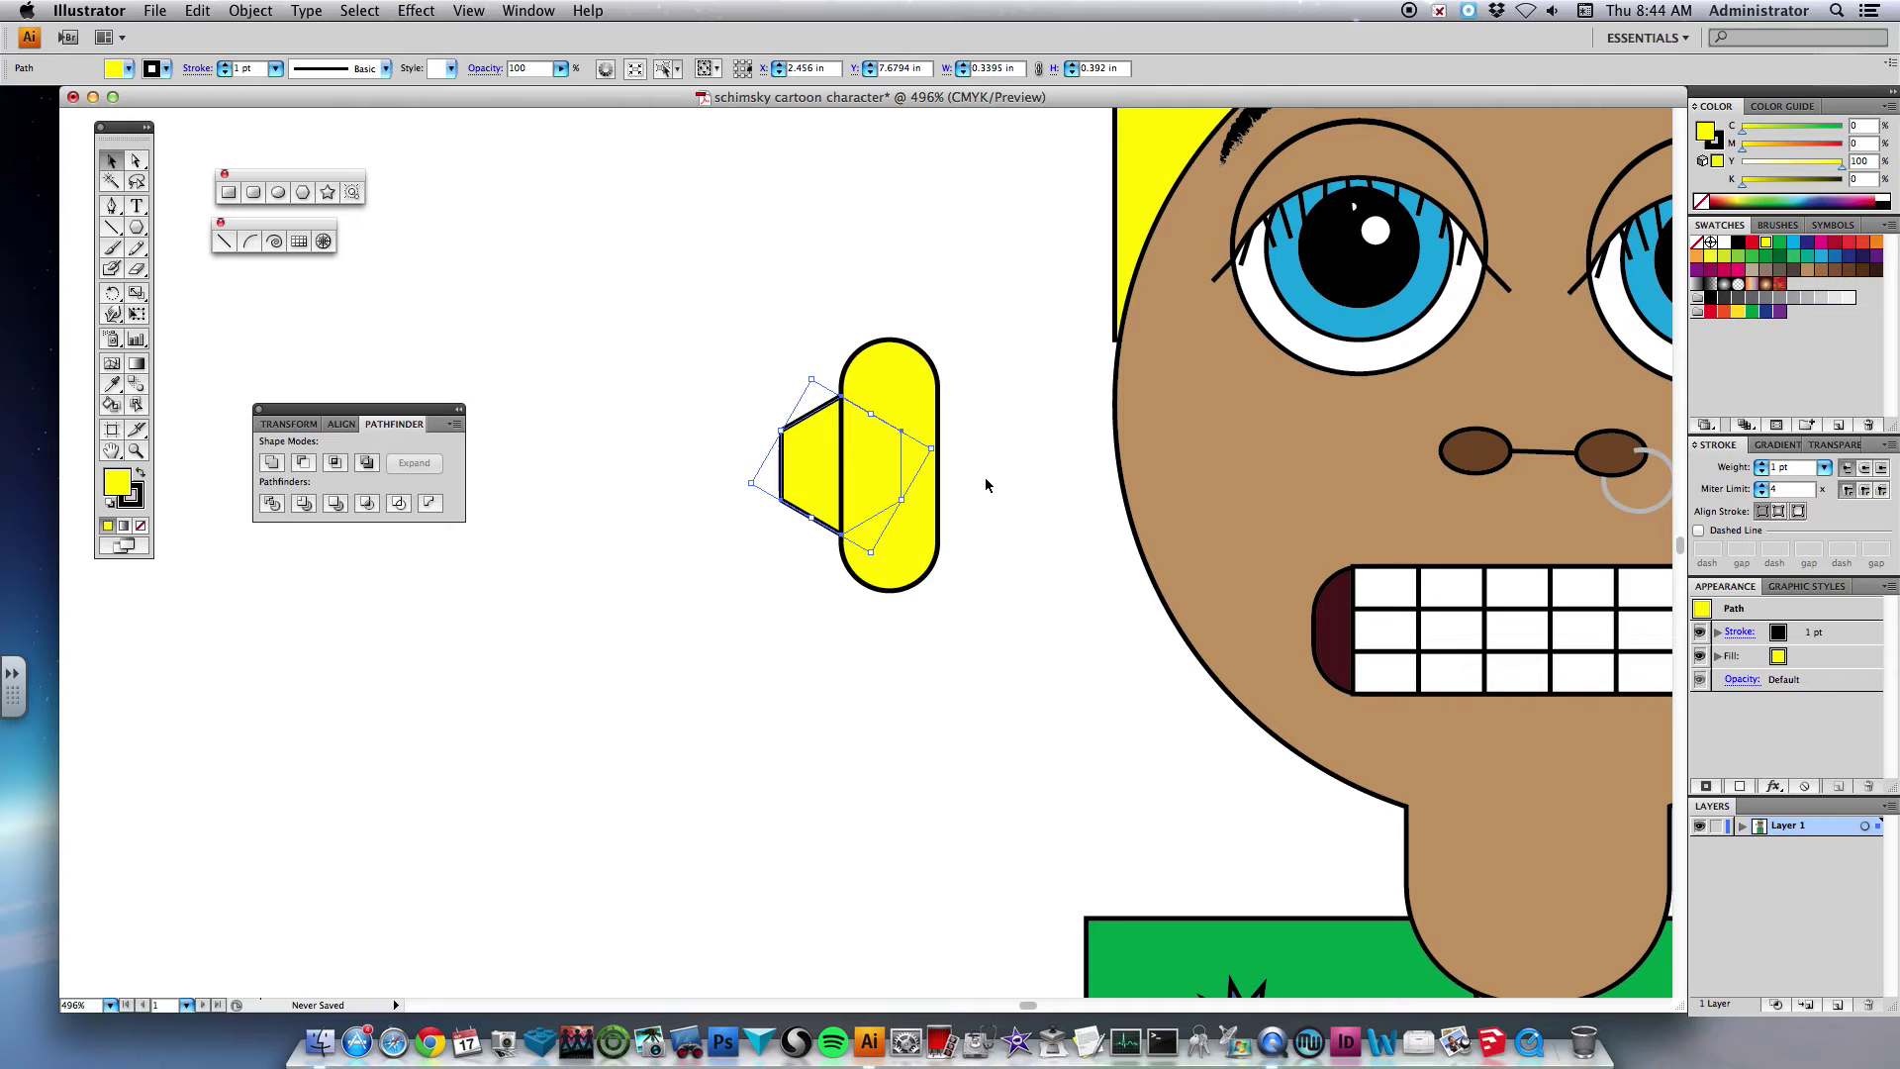
- Select both ear shapes, enlarge them to about 0.63 by 1.01 in, and place them against the head's left side
{"action": "key", "text": "super+0"}
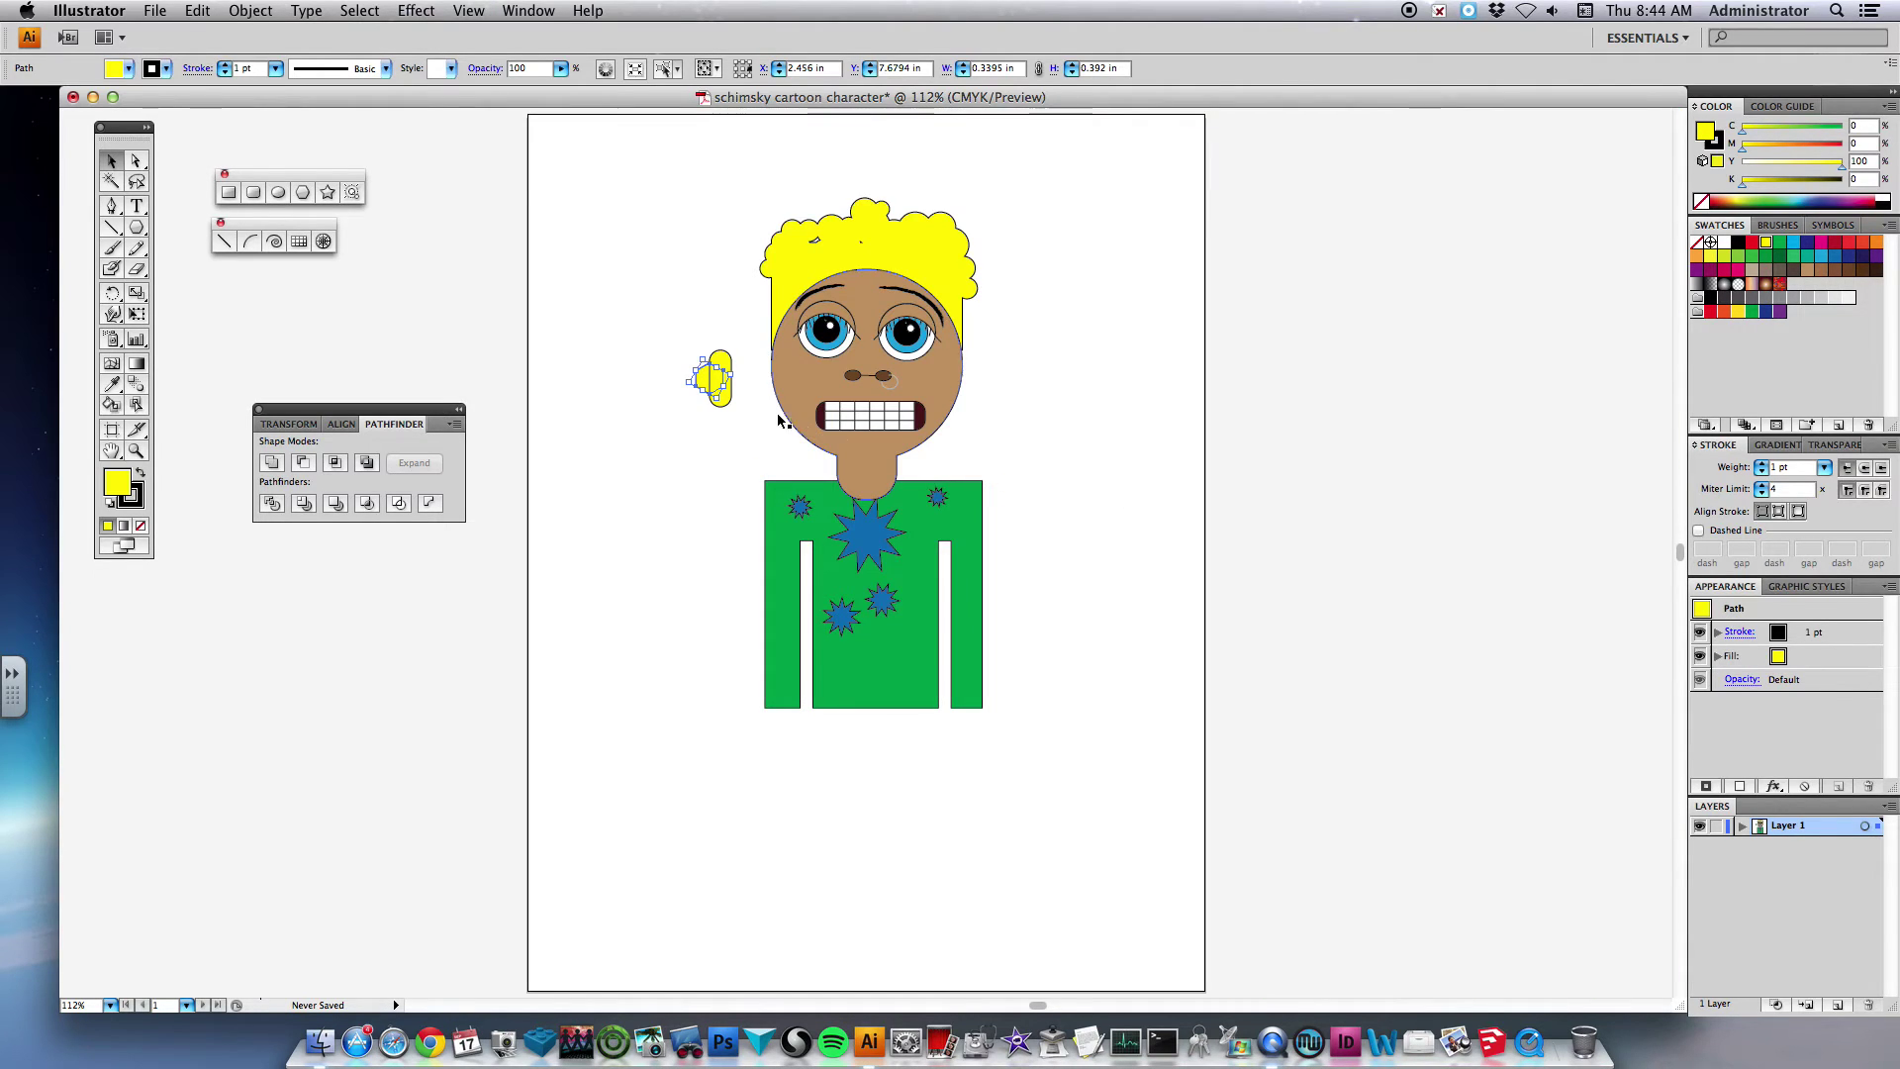
{"action": "left_click", "coordinate": [721, 394], "text": "shift"}
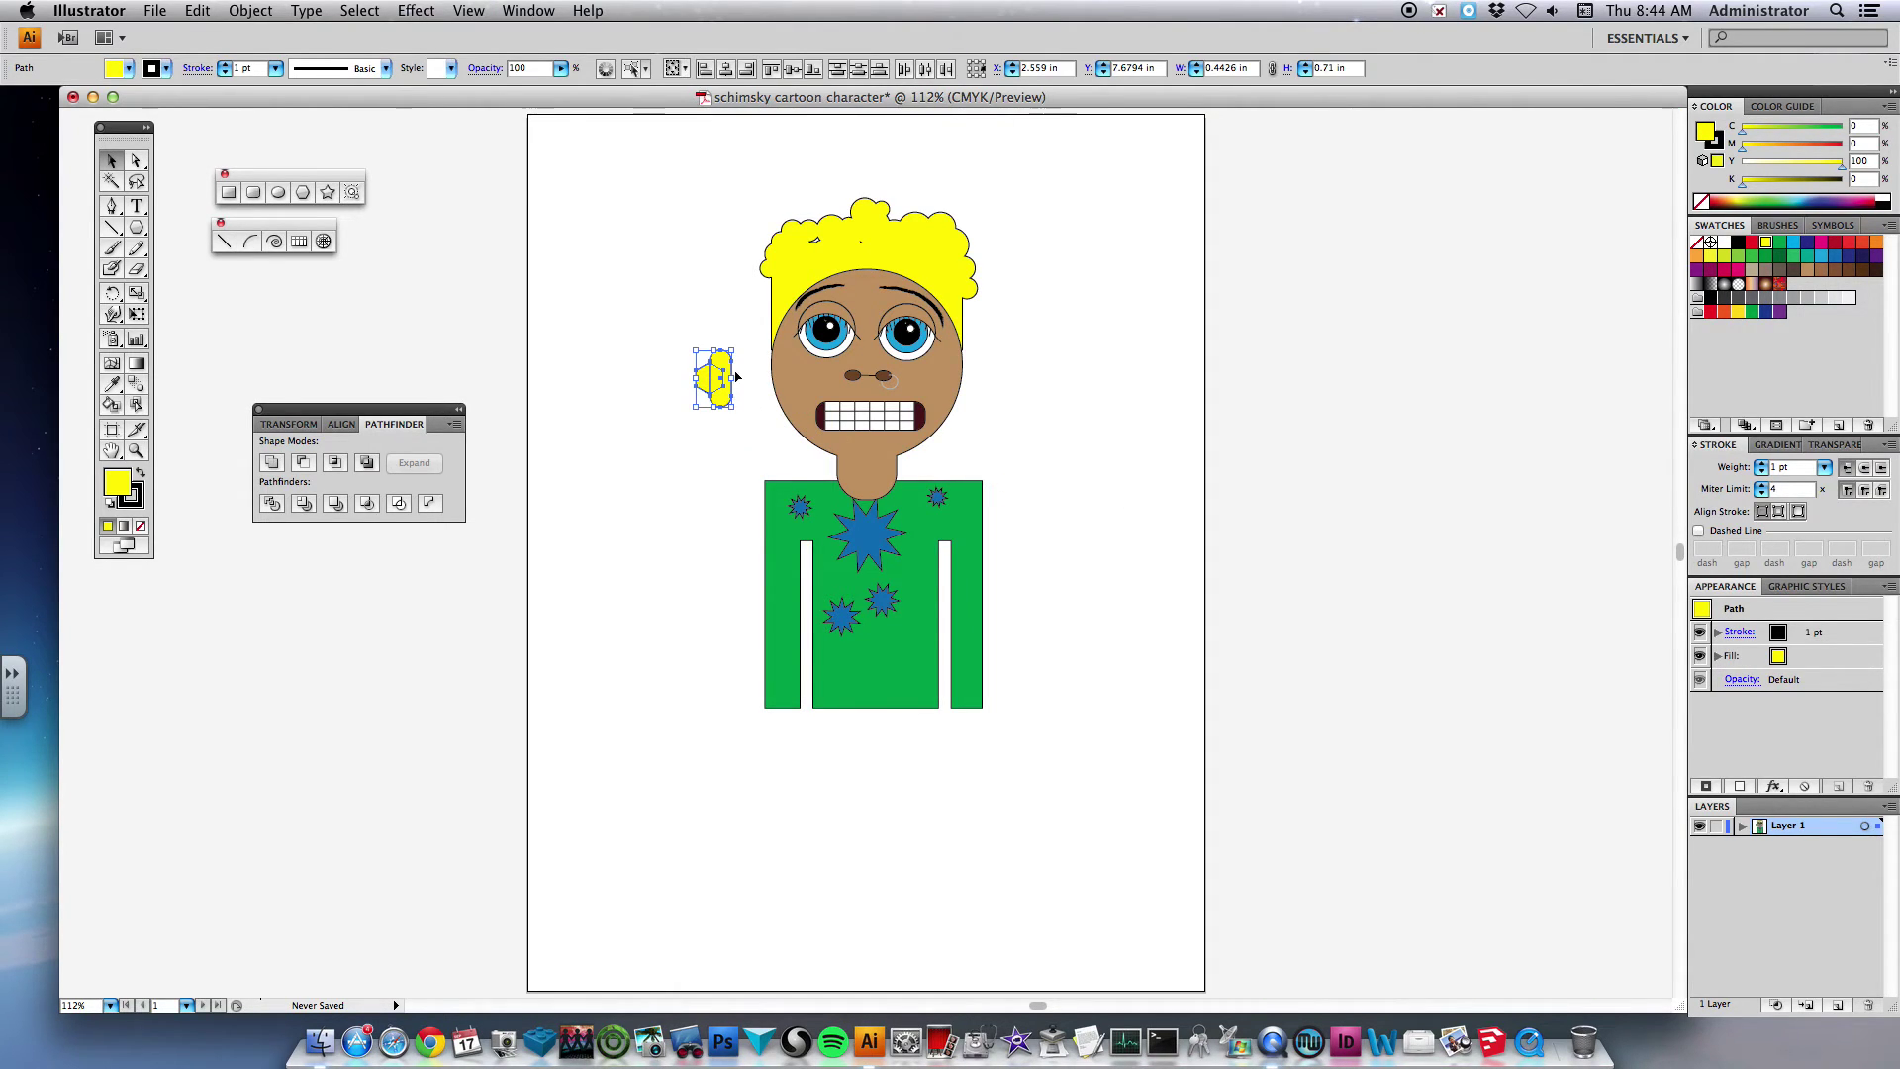
{"action": "left_click_drag", "start_coordinate": [731, 349], "coordinate": [769, 357]}
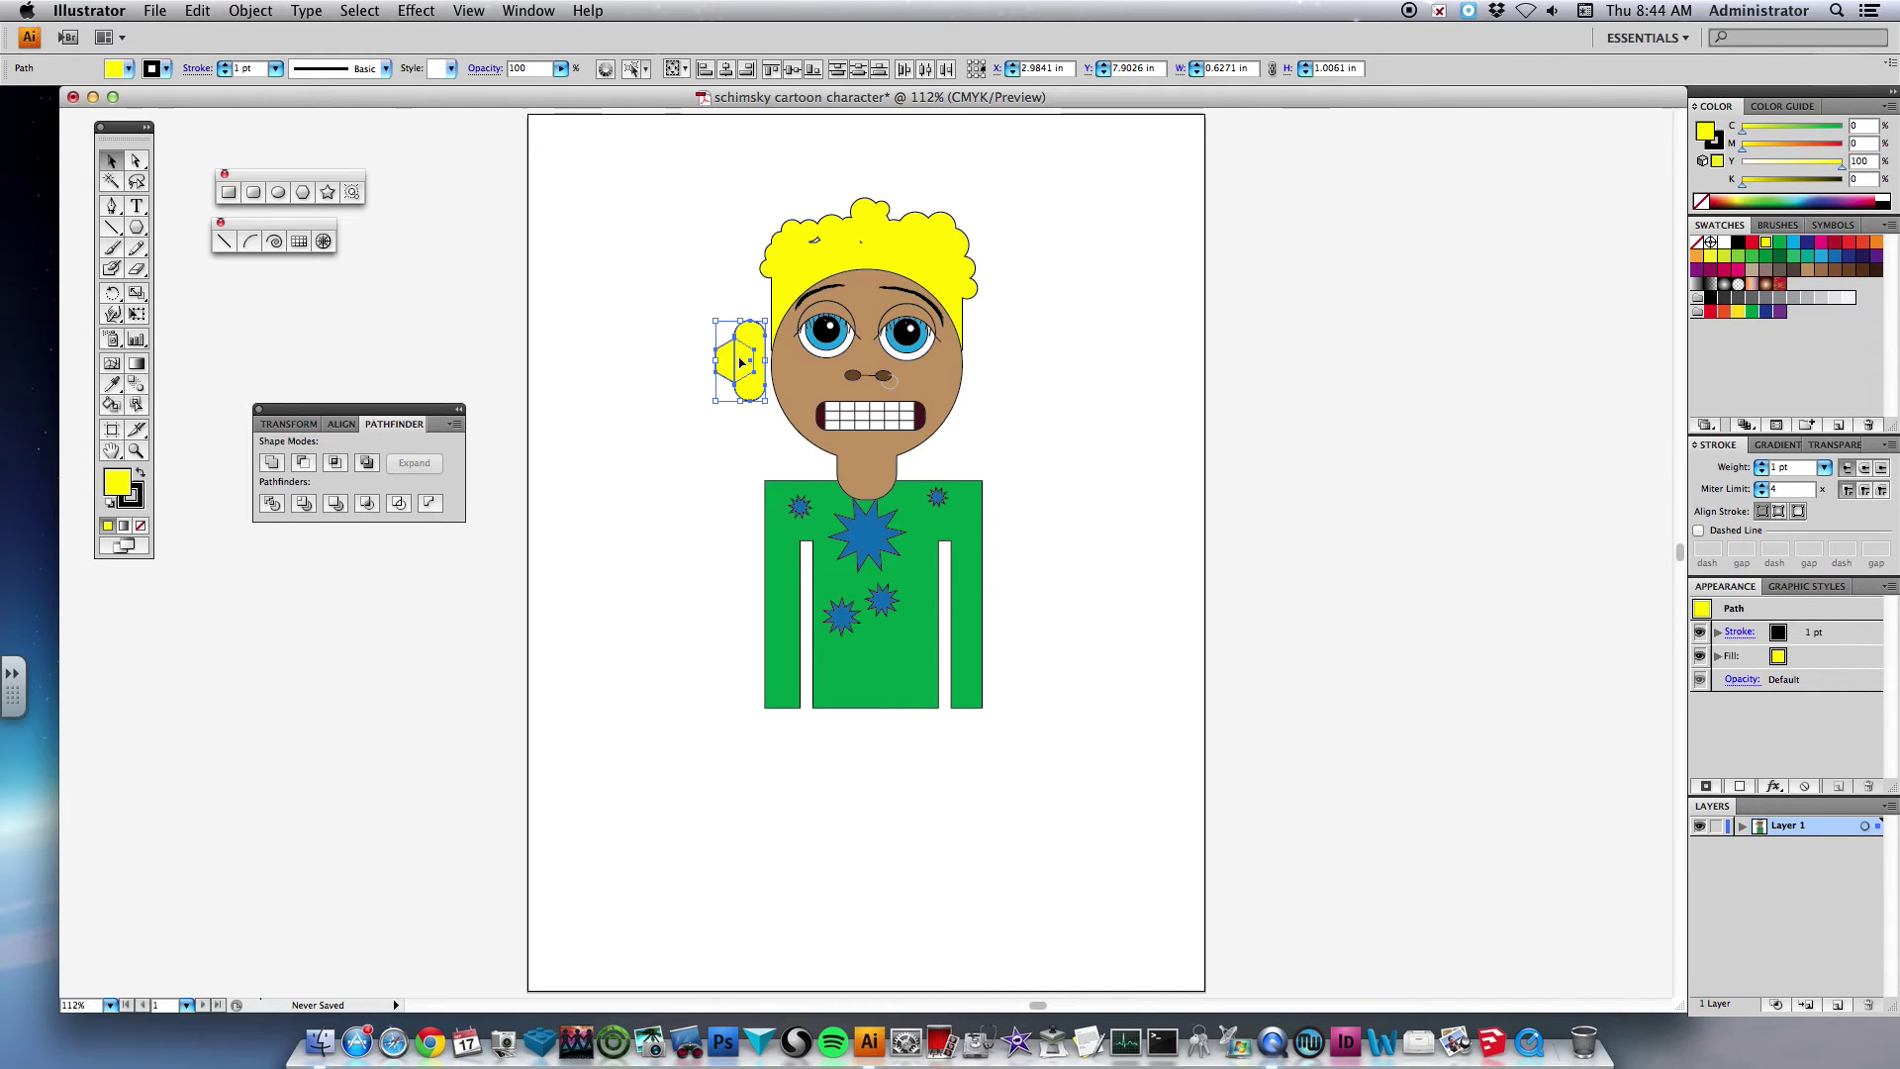
{"action": "left_click", "coordinate": [701, 299]}
- Duplicate the ear to the right side of the head and reflect the copy horizontally
{"action": "left_click_drag", "start_coordinate": [734, 364], "coordinate": [1010, 377]}
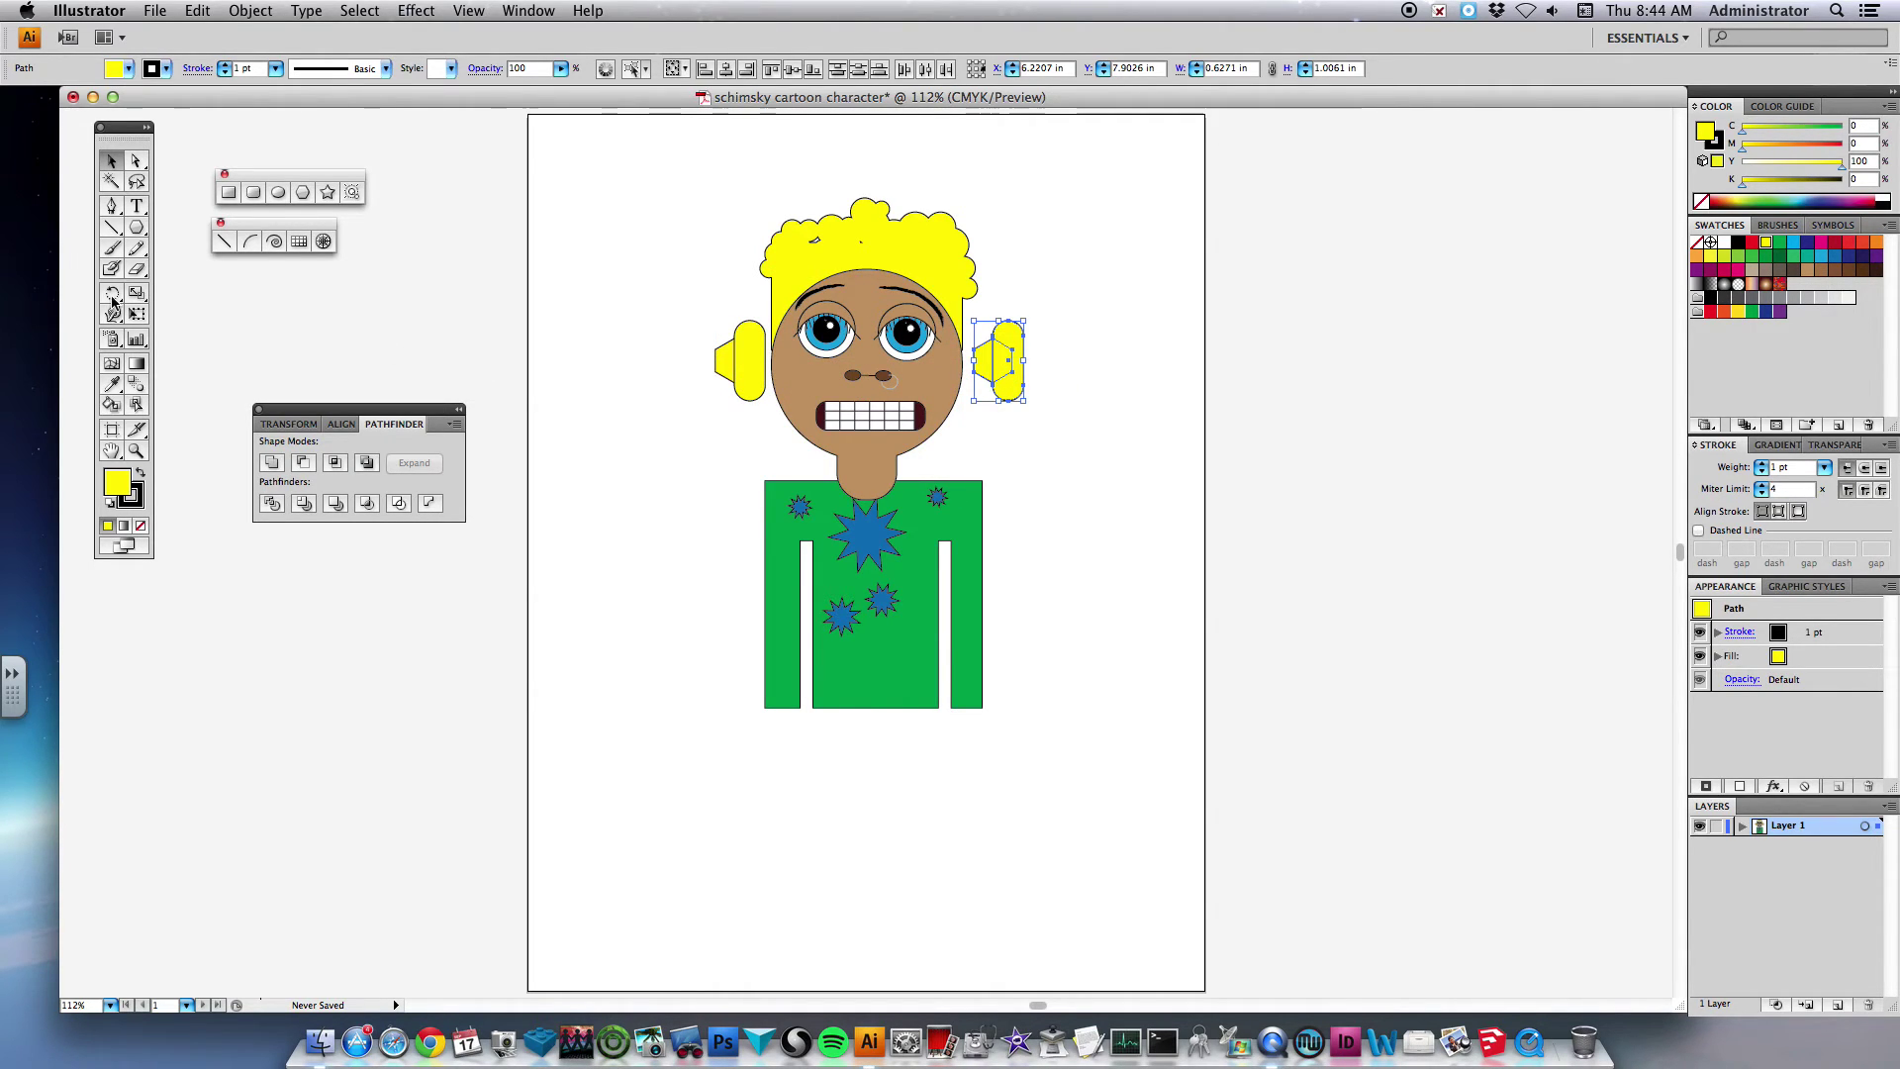
{"action": "left_click_drag", "start_coordinate": [112, 296], "coordinate": [179, 320]}
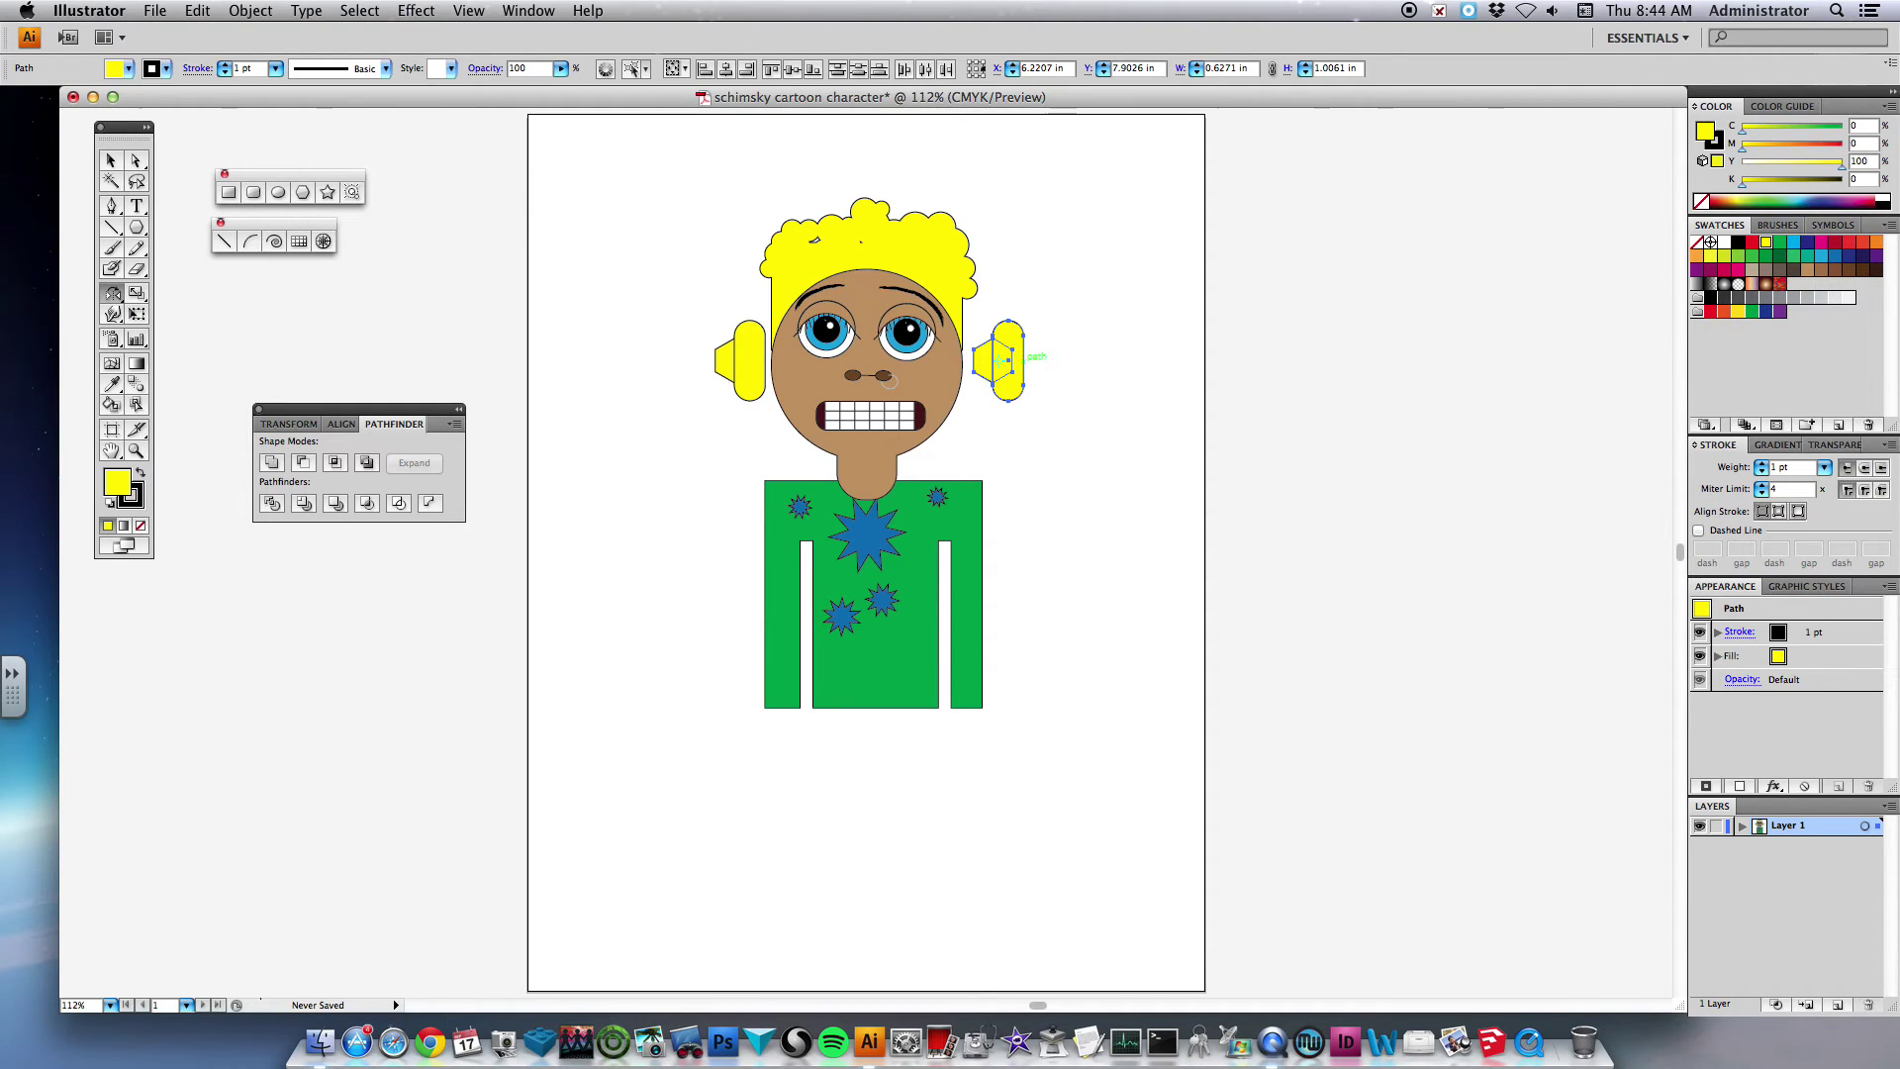
{"action": "left_click_drag", "start_coordinate": [995, 358], "coordinate": [930, 357]}
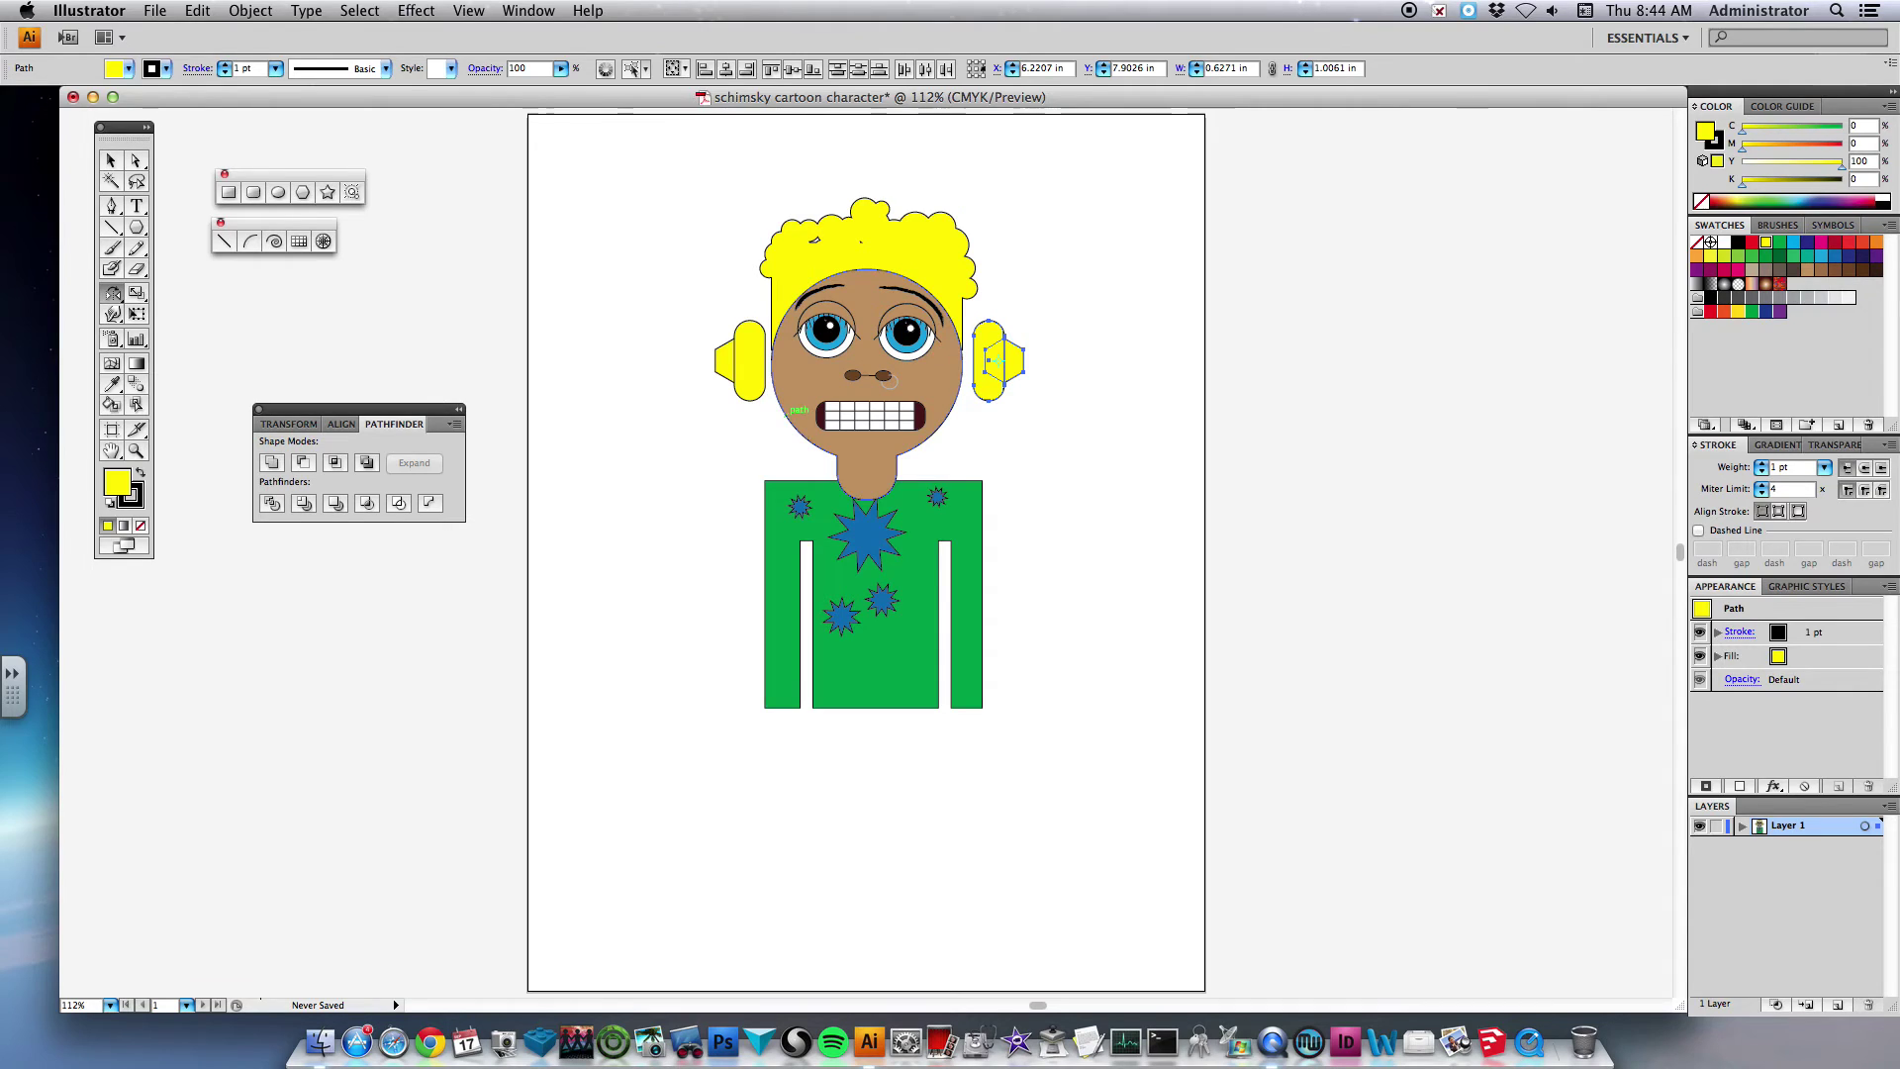
- Nudge the right ear's hexagon and rounded rectangle inward until they overlap the head's right edge
{"action": "key", "text": "v"}
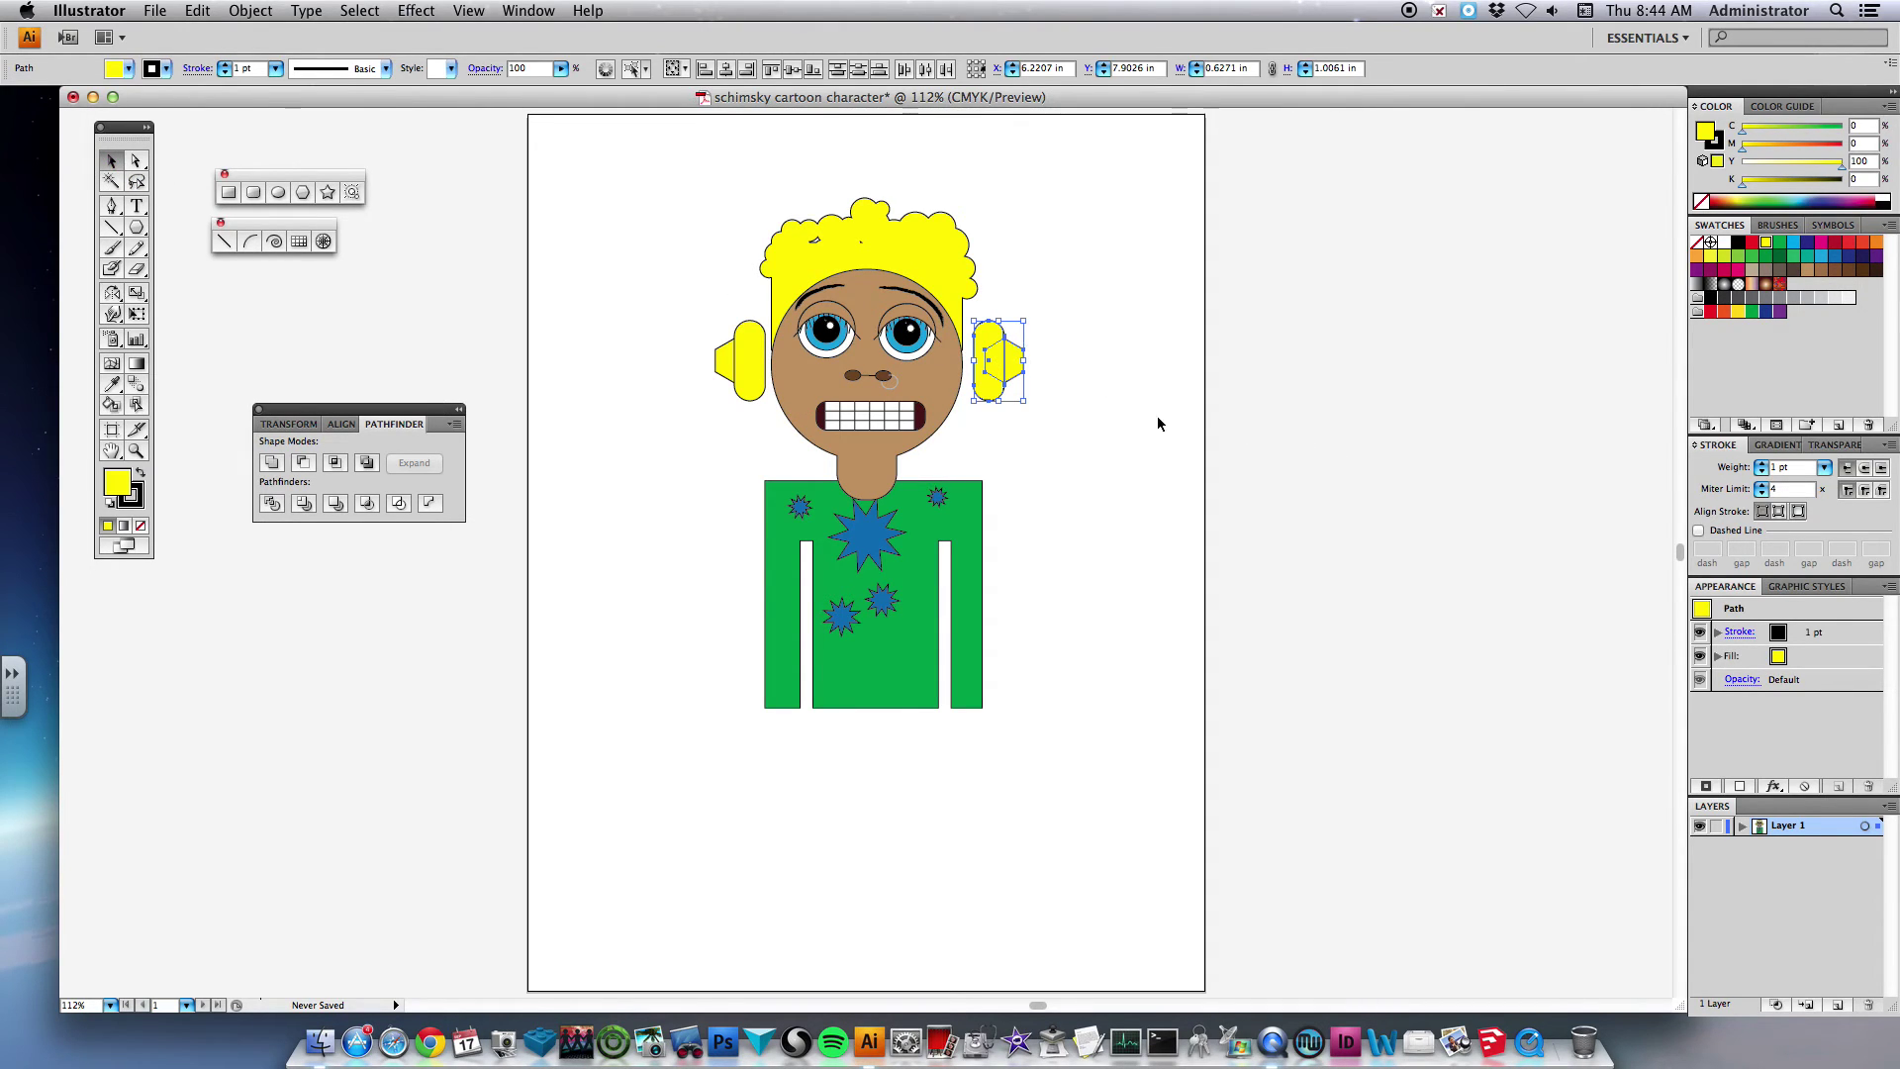
{"action": "key", "text": "Left"}
{"action": "key", "text": "Left"}
{"action": "key", "text": "Left"}
{"action": "key", "text": "Left"}
{"action": "key", "text": "Left"}
{"action": "key", "text": "Left"}
{"action": "key", "text": "Left"}
{"action": "key", "text": "Left"}
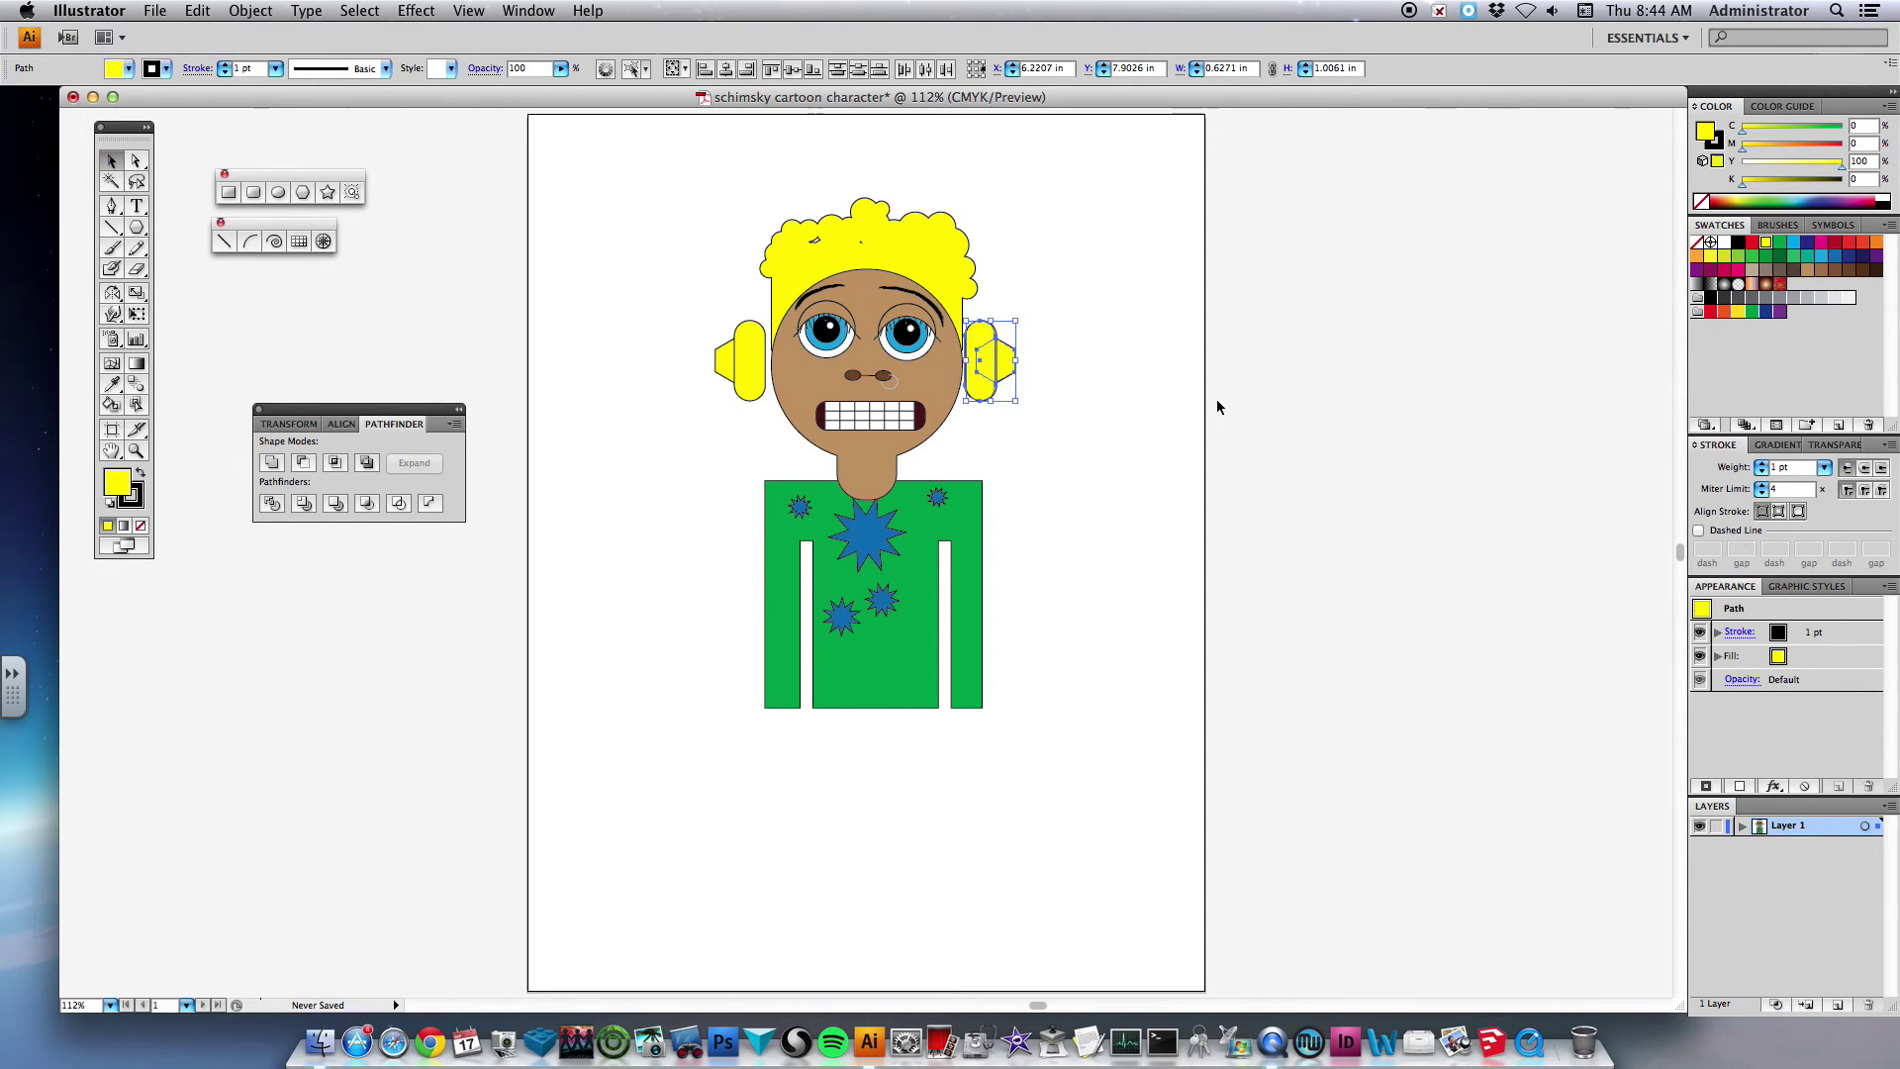
{"action": "key", "text": "Left"}
{"action": "key", "text": "Left"}
{"action": "key", "text": "Left"}
{"action": "key", "text": "Left"}
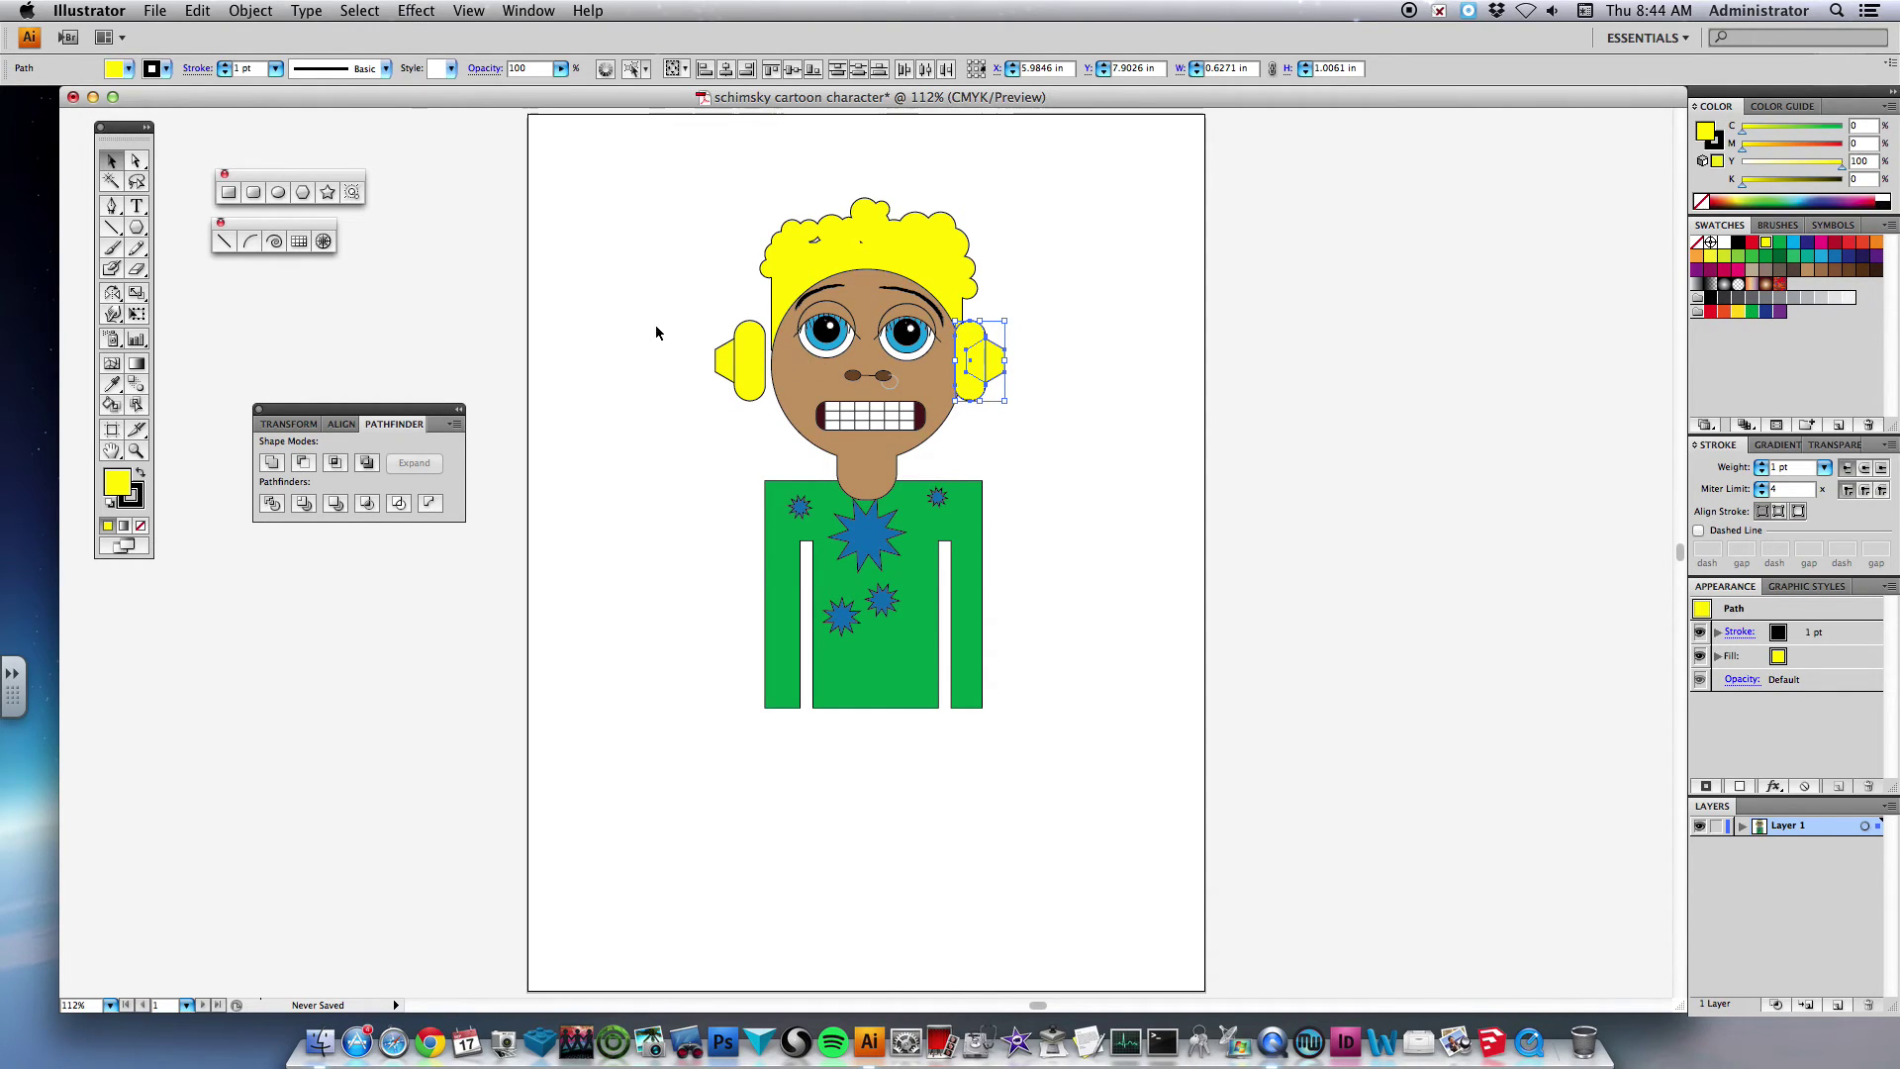
- Nudge the left ear's two shapes inward to overlap the head's left edge, matching the right ear's overlap
{"action": "left_click", "coordinate": [728, 357]}
{"action": "key", "text": "Right"}
{"action": "key", "text": "Right"}
{"action": "key", "text": "Right"}
{"action": "key", "text": "Right"}
{"action": "key", "text": "Right"}
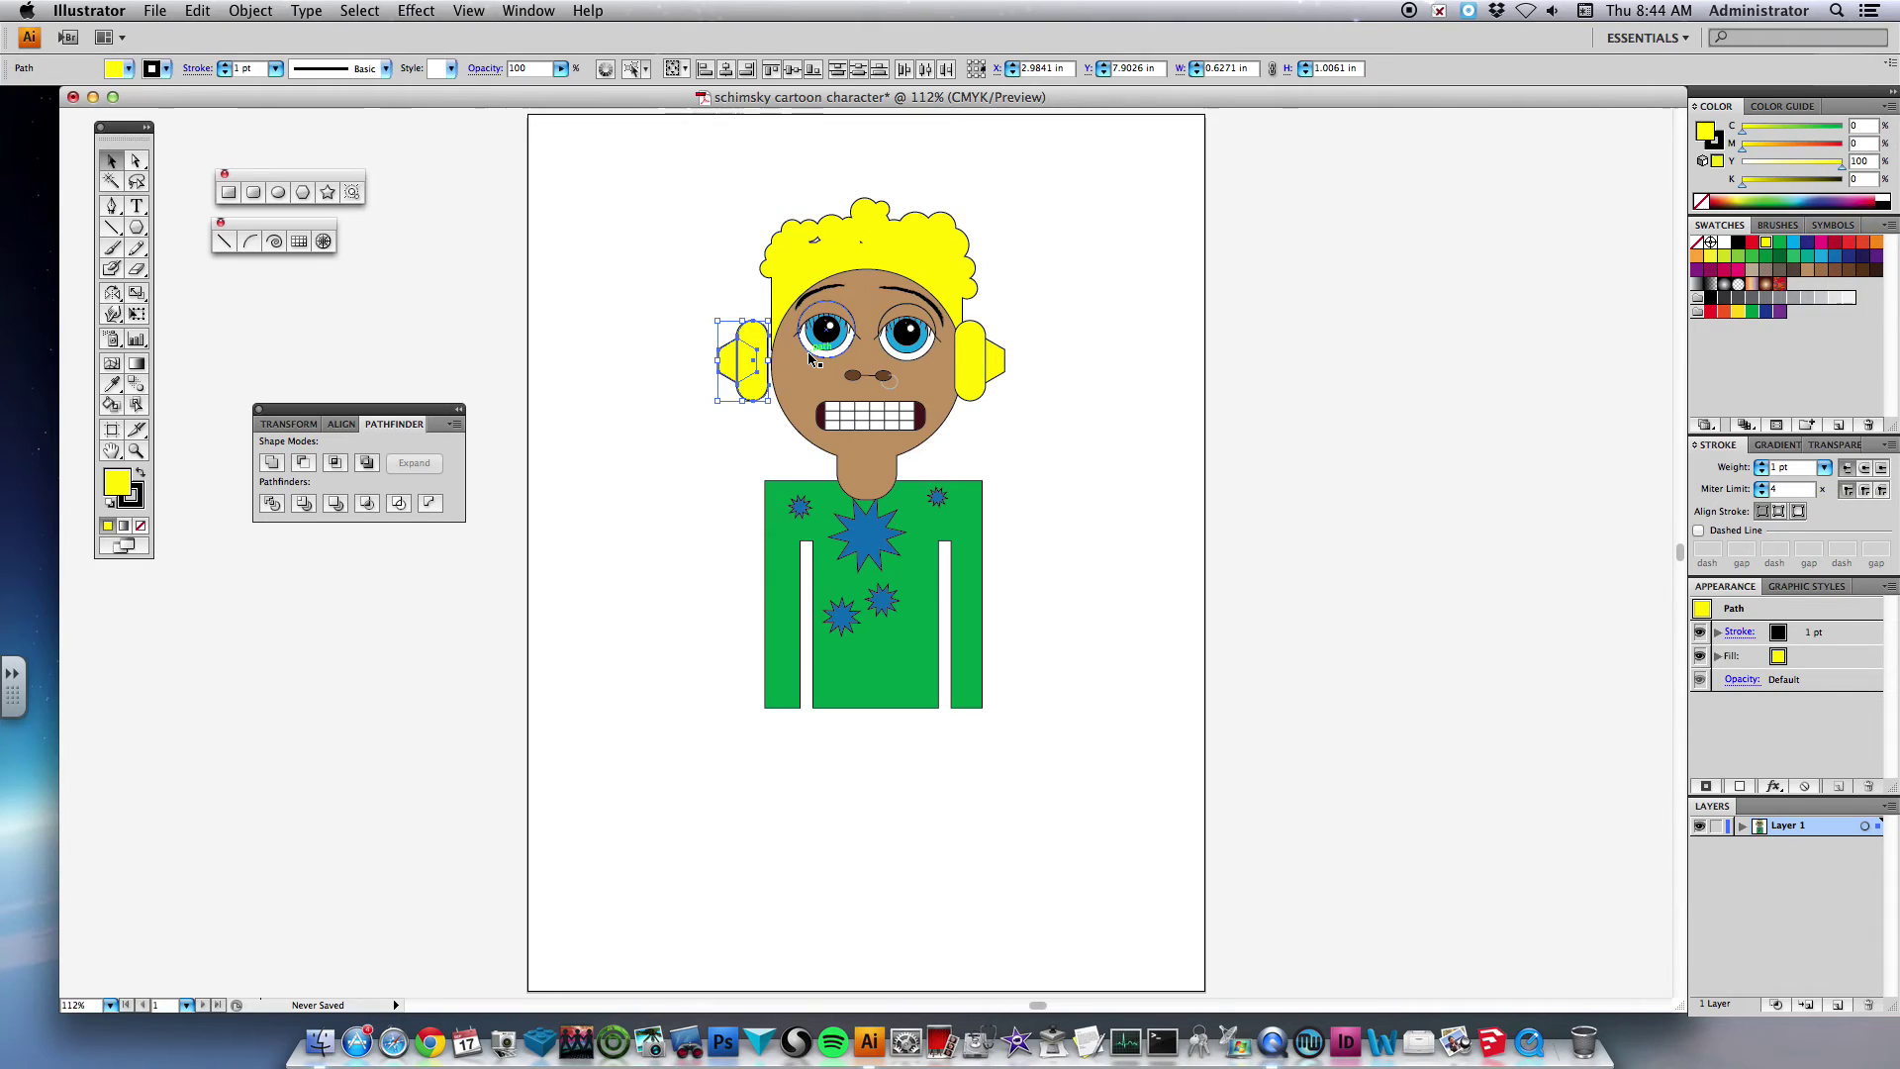
{"action": "key", "text": "Right"}
{"action": "key", "text": "Right"}
{"action": "key", "text": "Right"}
{"action": "key", "text": "Right"}
{"action": "key", "text": "Right"}
{"action": "key", "text": "Right"}
{"action": "key", "text": "Right"}
{"action": "key", "text": "Right"}
{"action": "key", "text": "Right"}
{"action": "key", "text": "Right"}
{"action": "key", "text": "Right"}
{"action": "key", "text": "Right"}
{"action": "key", "text": "Right"}
{"action": "key", "text": "Right"}
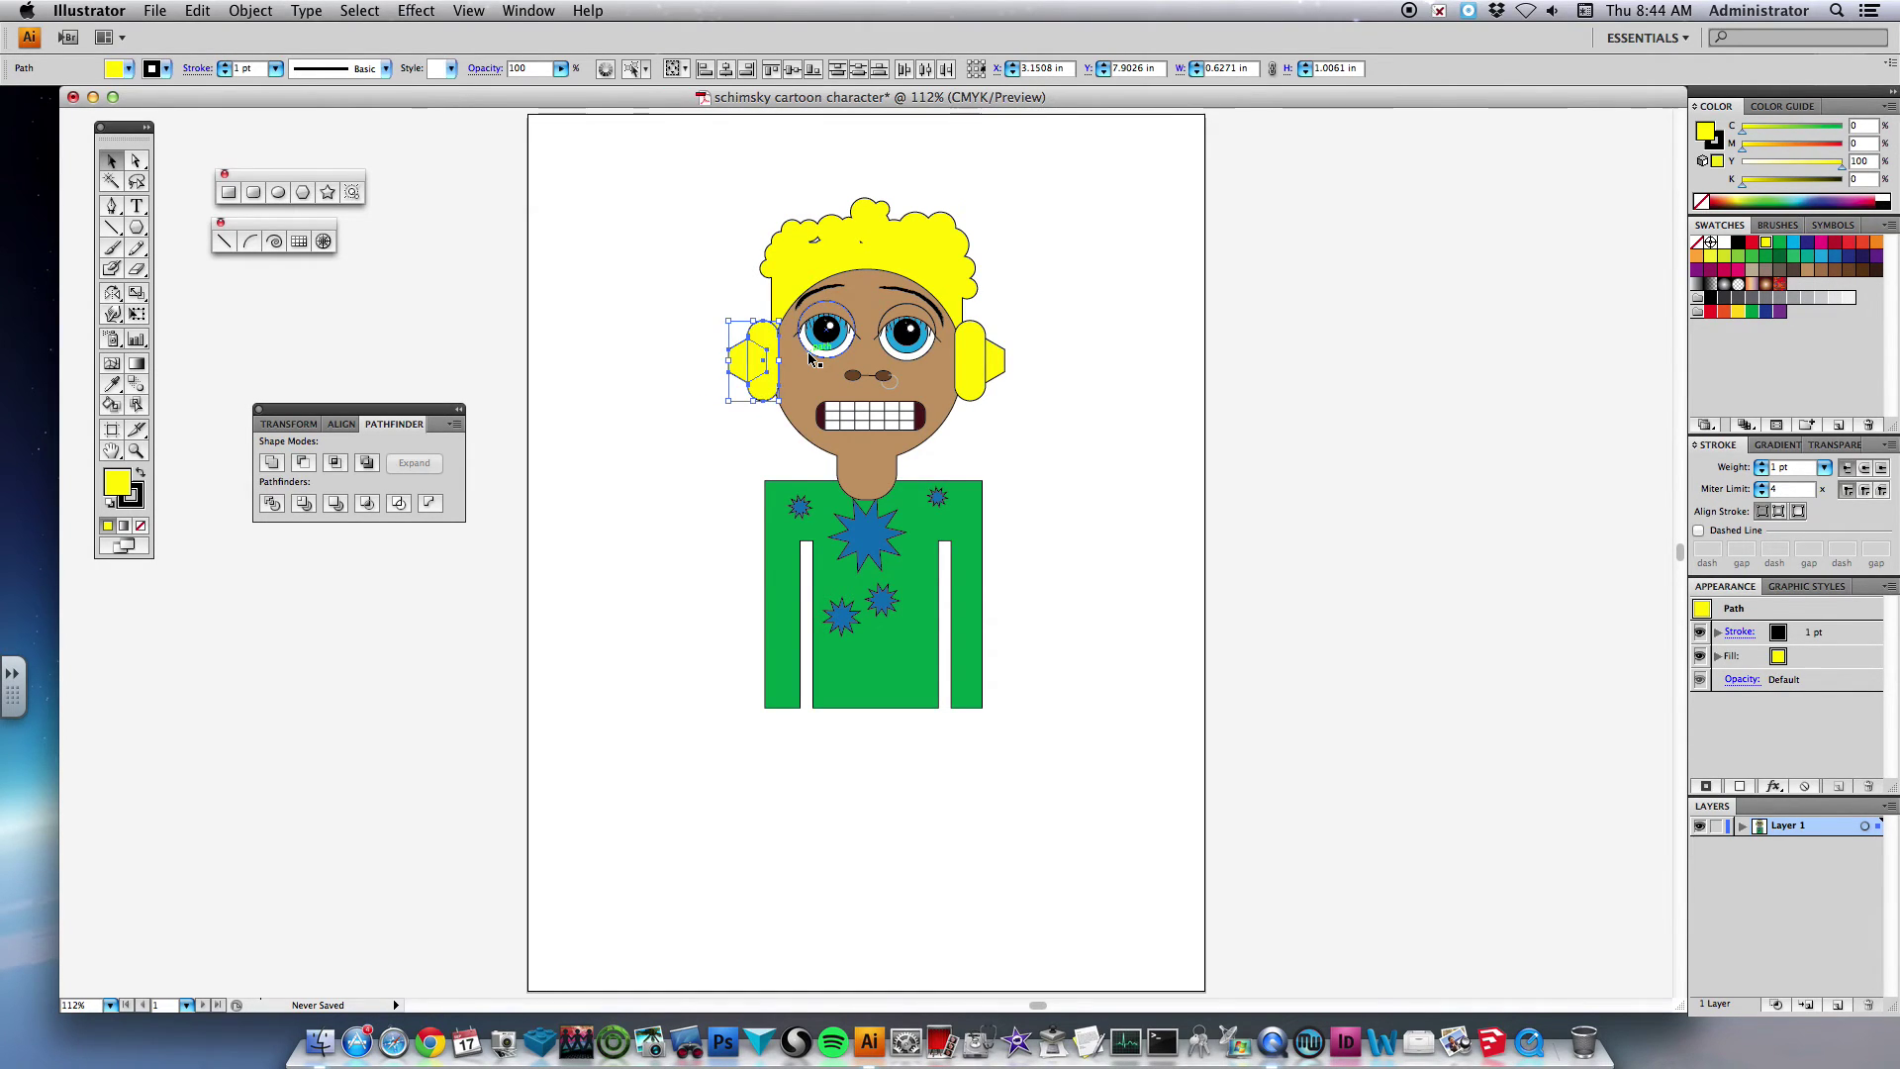
{"action": "left_click", "coordinate": [1175, 436]}
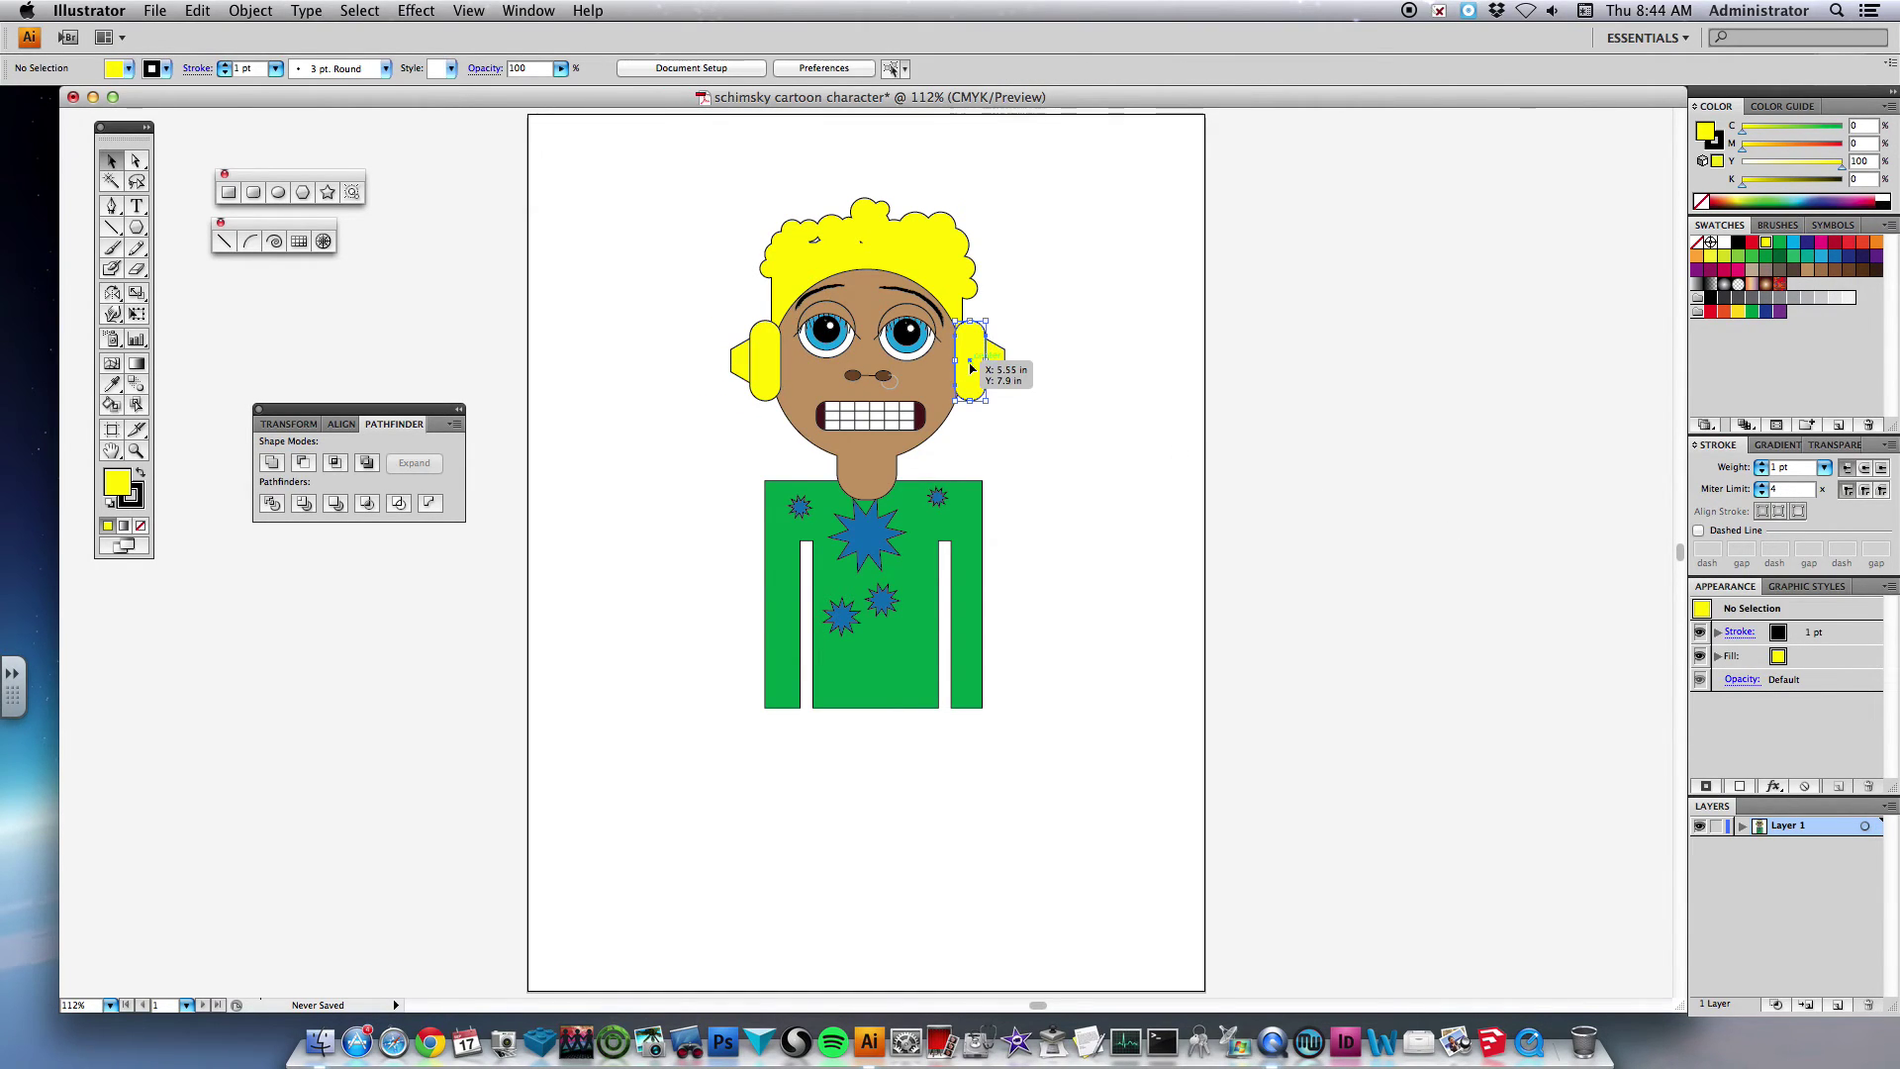
- Fill both rounded rectangles beside the head with dark red (C 15, M 100, Y 90, K 10)
{"action": "left_click", "coordinate": [967, 360]}
{"action": "left_click", "coordinate": [770, 358], "text": "shift"}
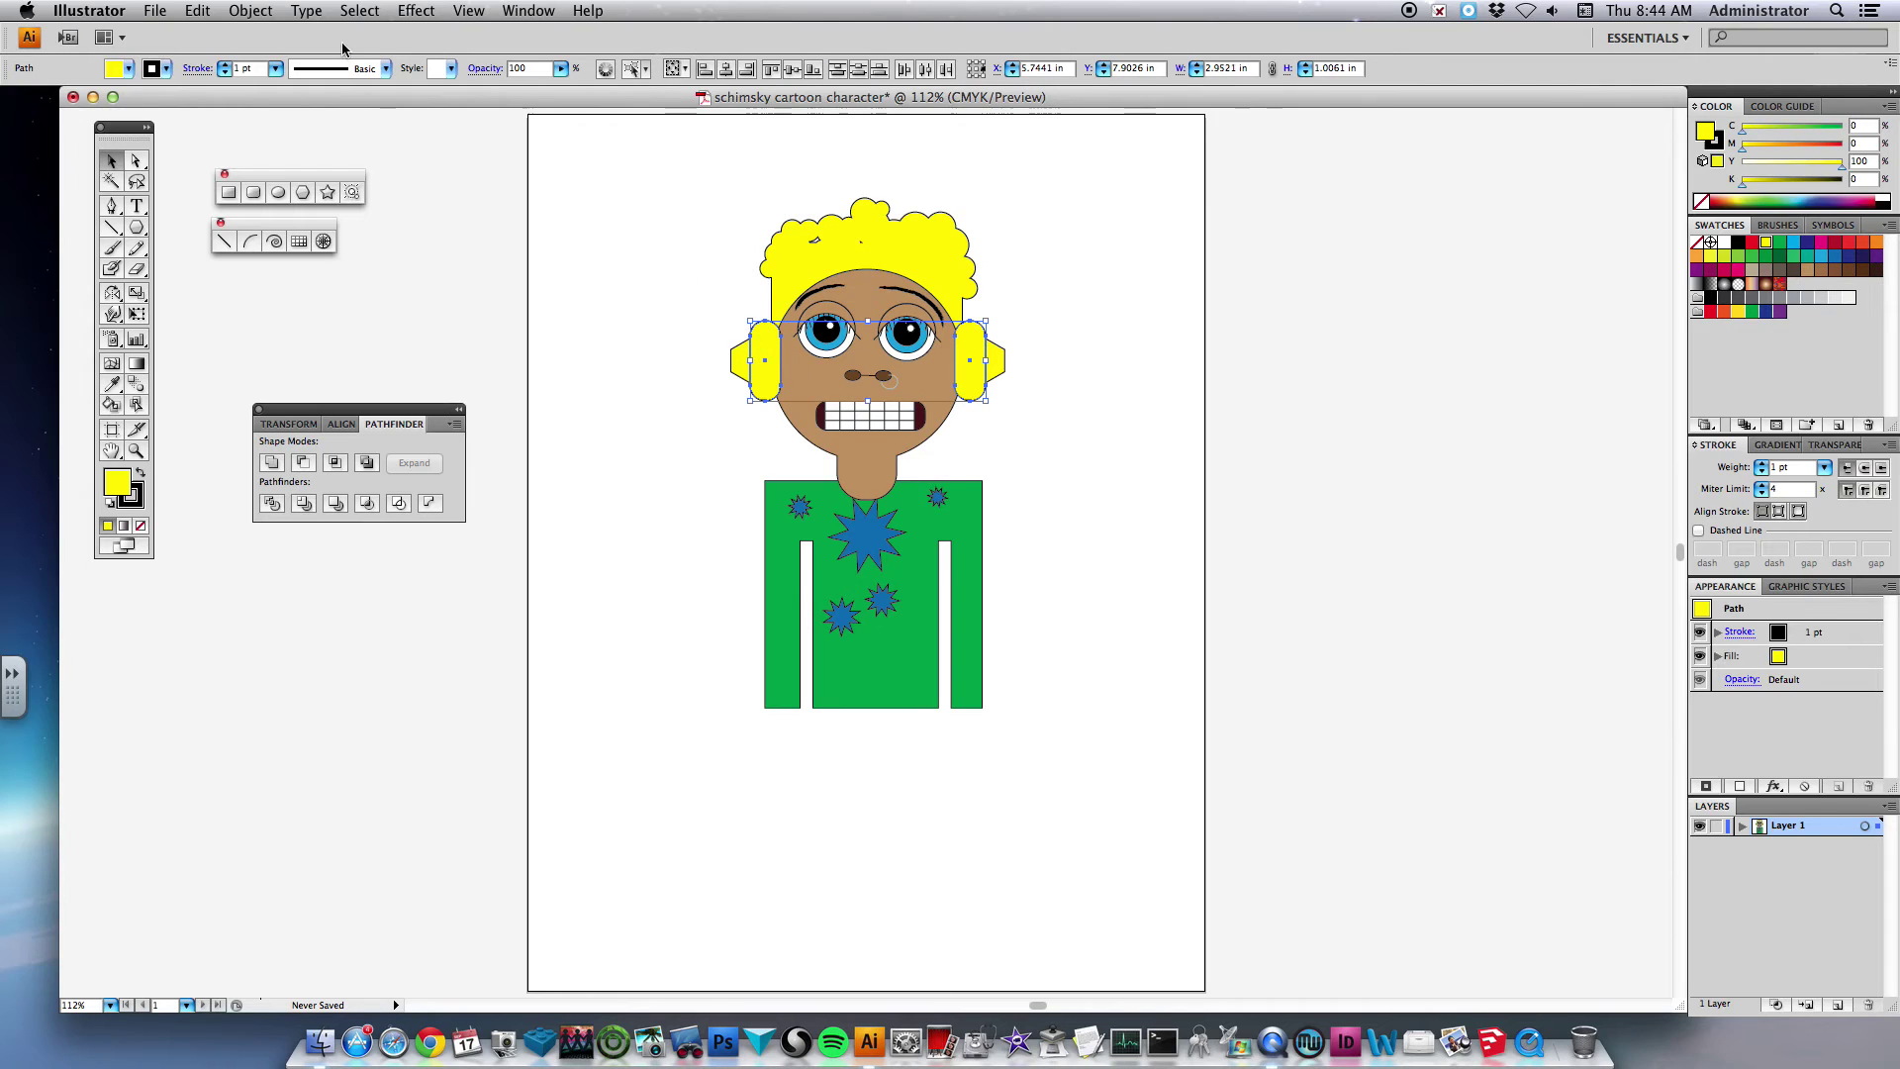
{"action": "left_click", "coordinate": [149, 67]}
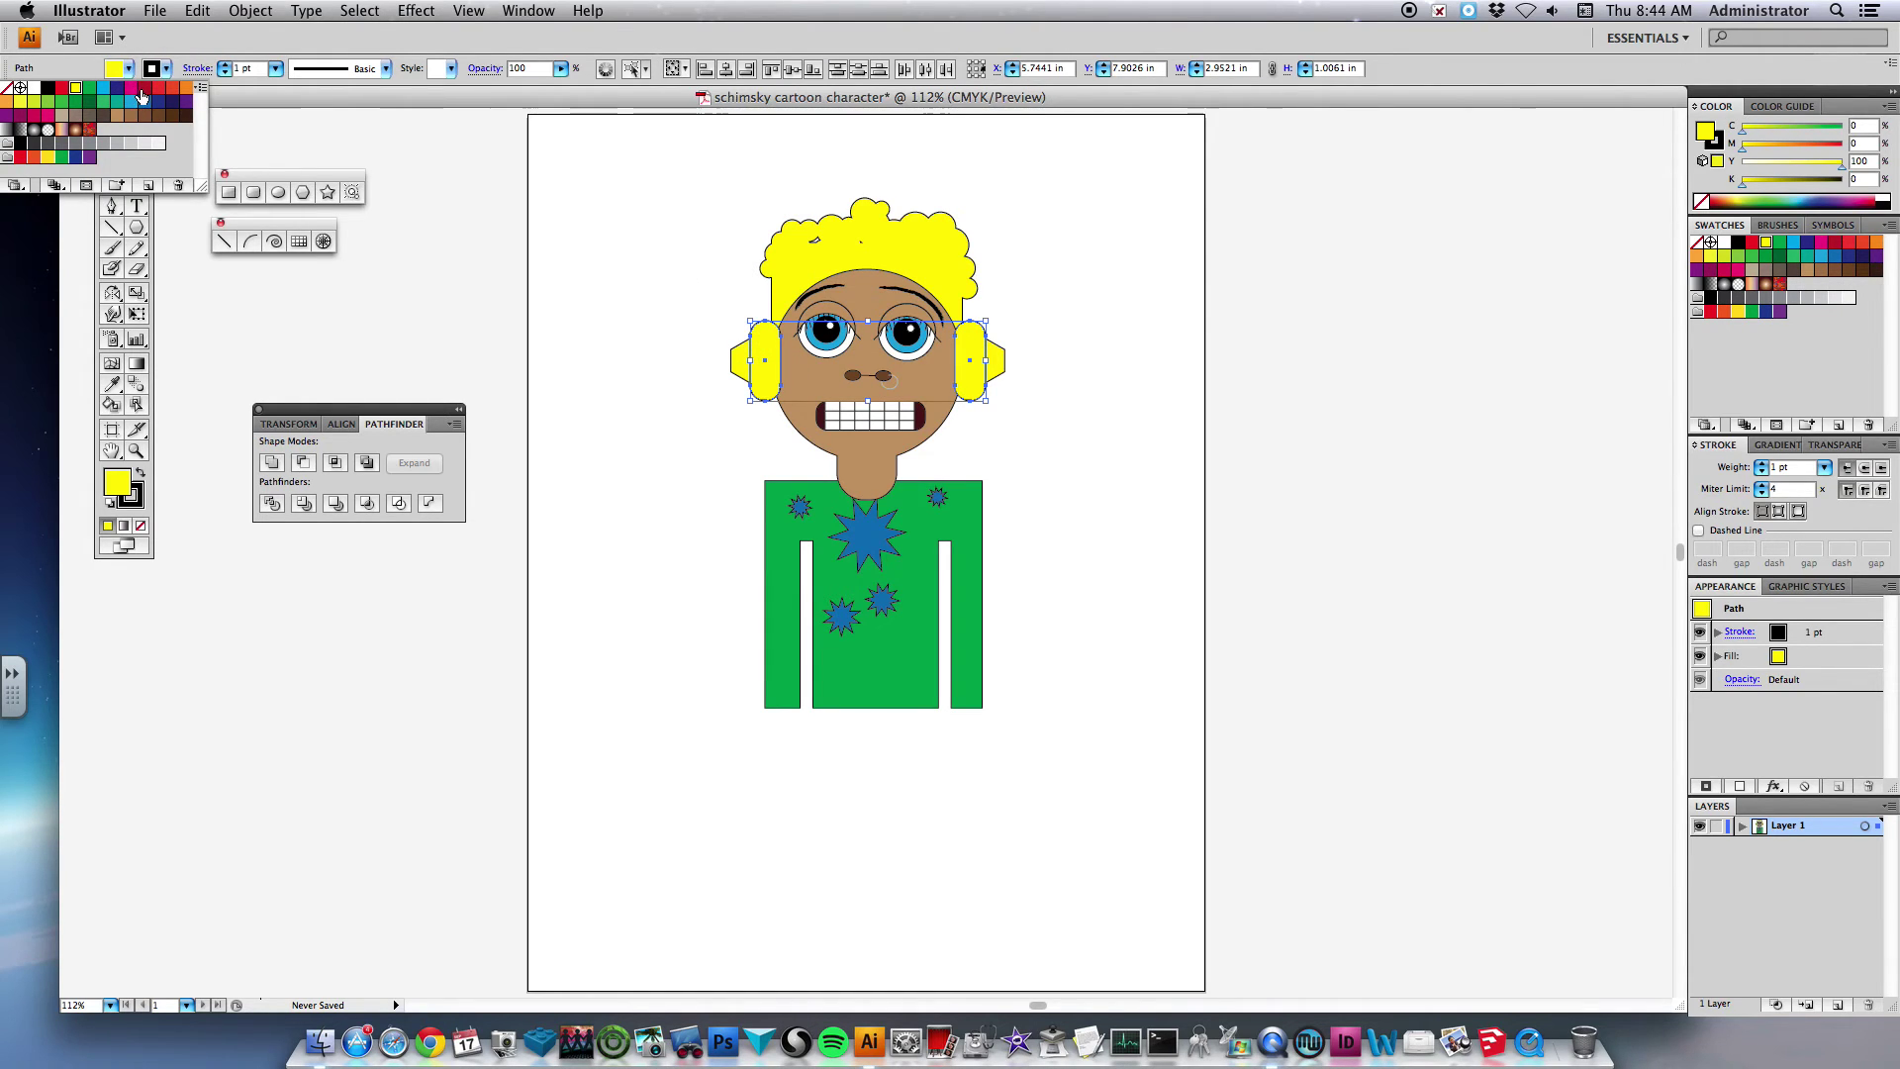
{"action": "left_click", "coordinate": [141, 95]}
{"action": "left_click", "coordinate": [1022, 356]}
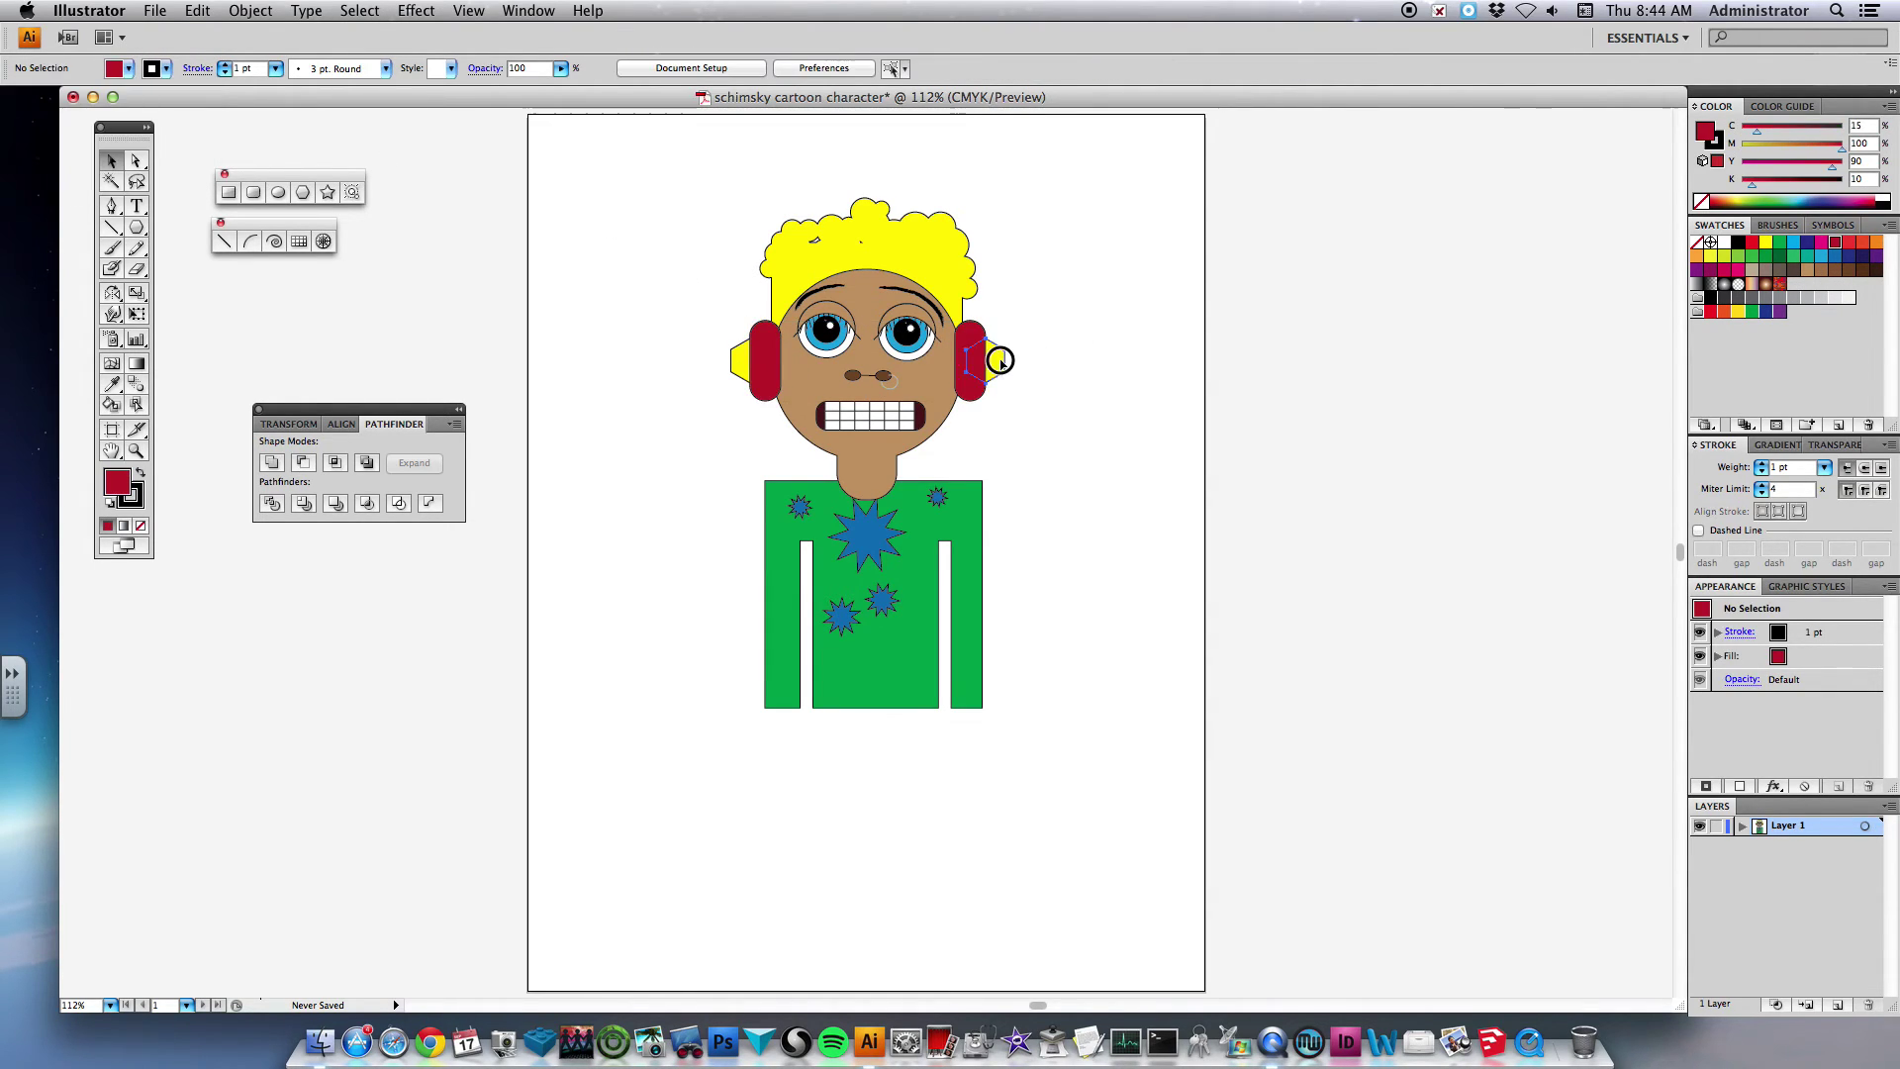
- Fill both outer hexagons with 70% black grey
{"action": "left_click", "coordinate": [999, 361]}
{"action": "left_click", "coordinate": [738, 363], "text": "shift"}
{"action": "left_click", "coordinate": [129, 68]}
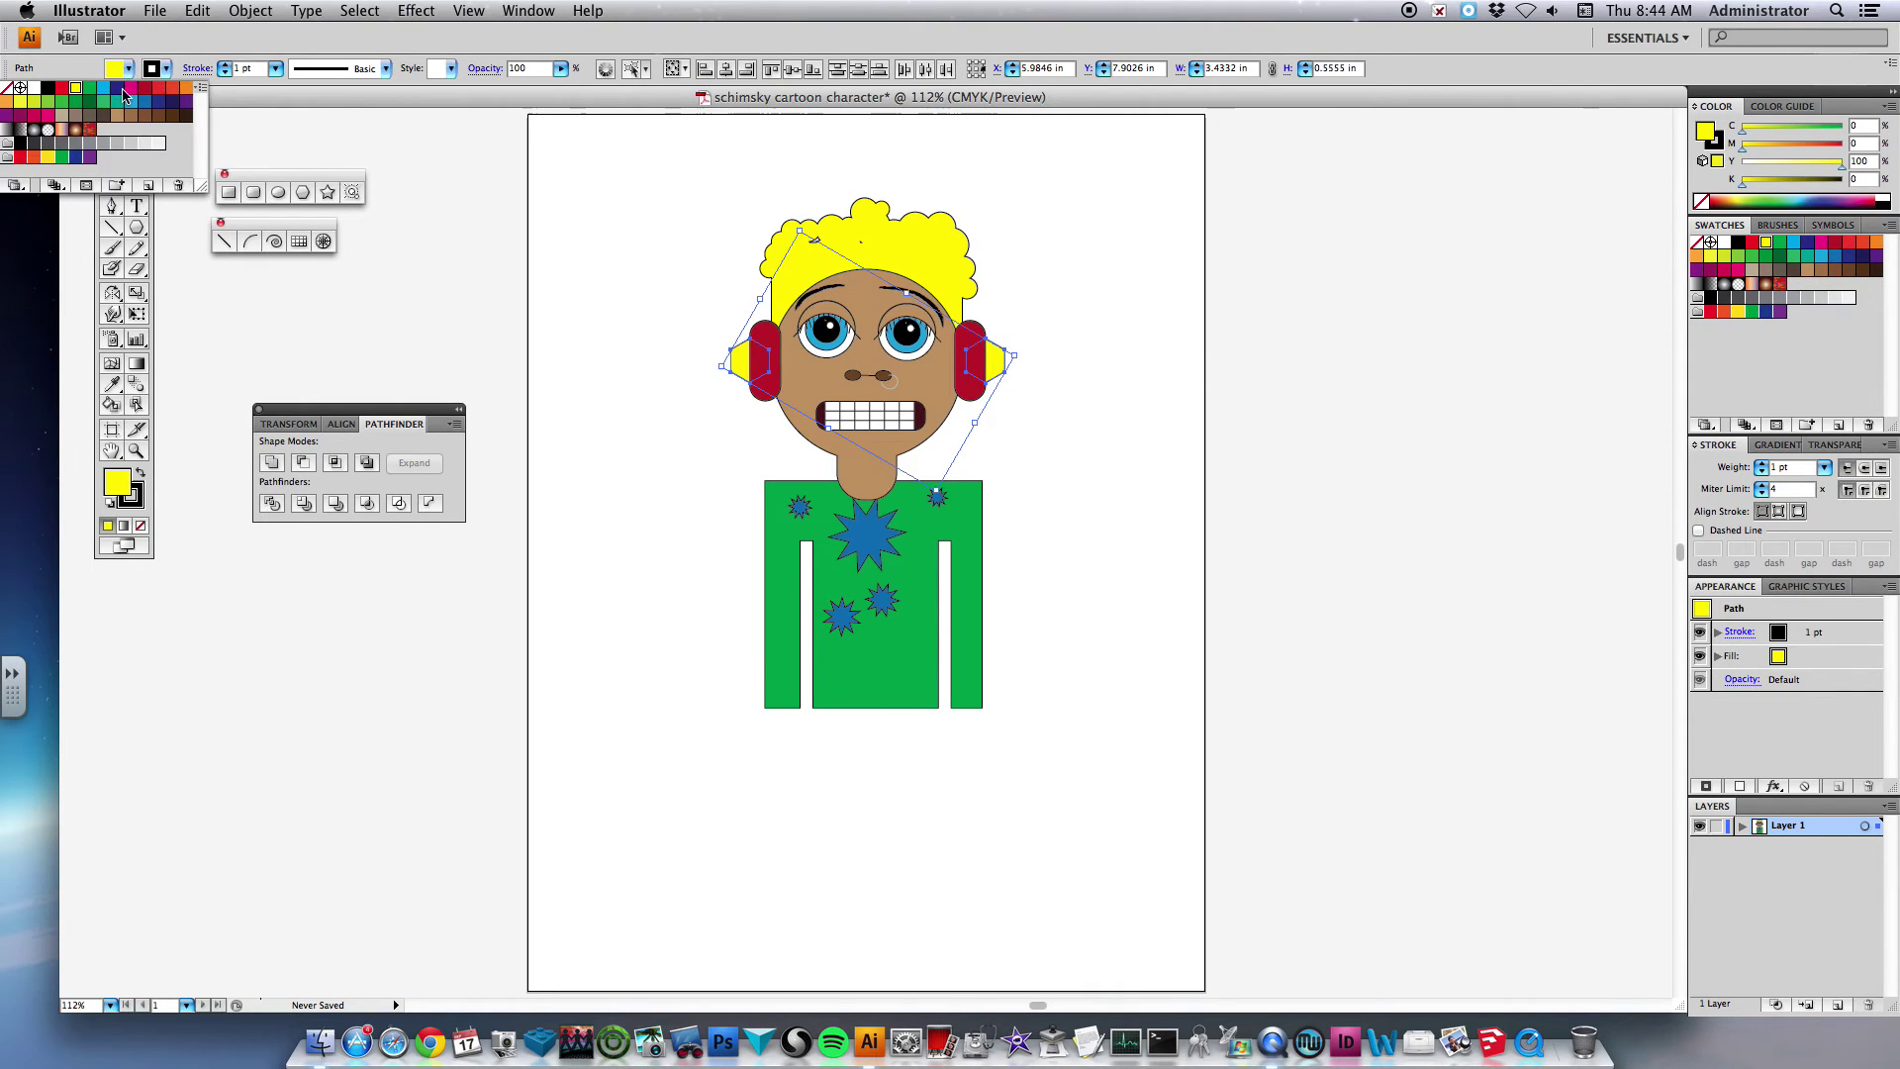
{"action": "left_click", "coordinate": [62, 144]}
{"action": "left_click", "coordinate": [1130, 279]}
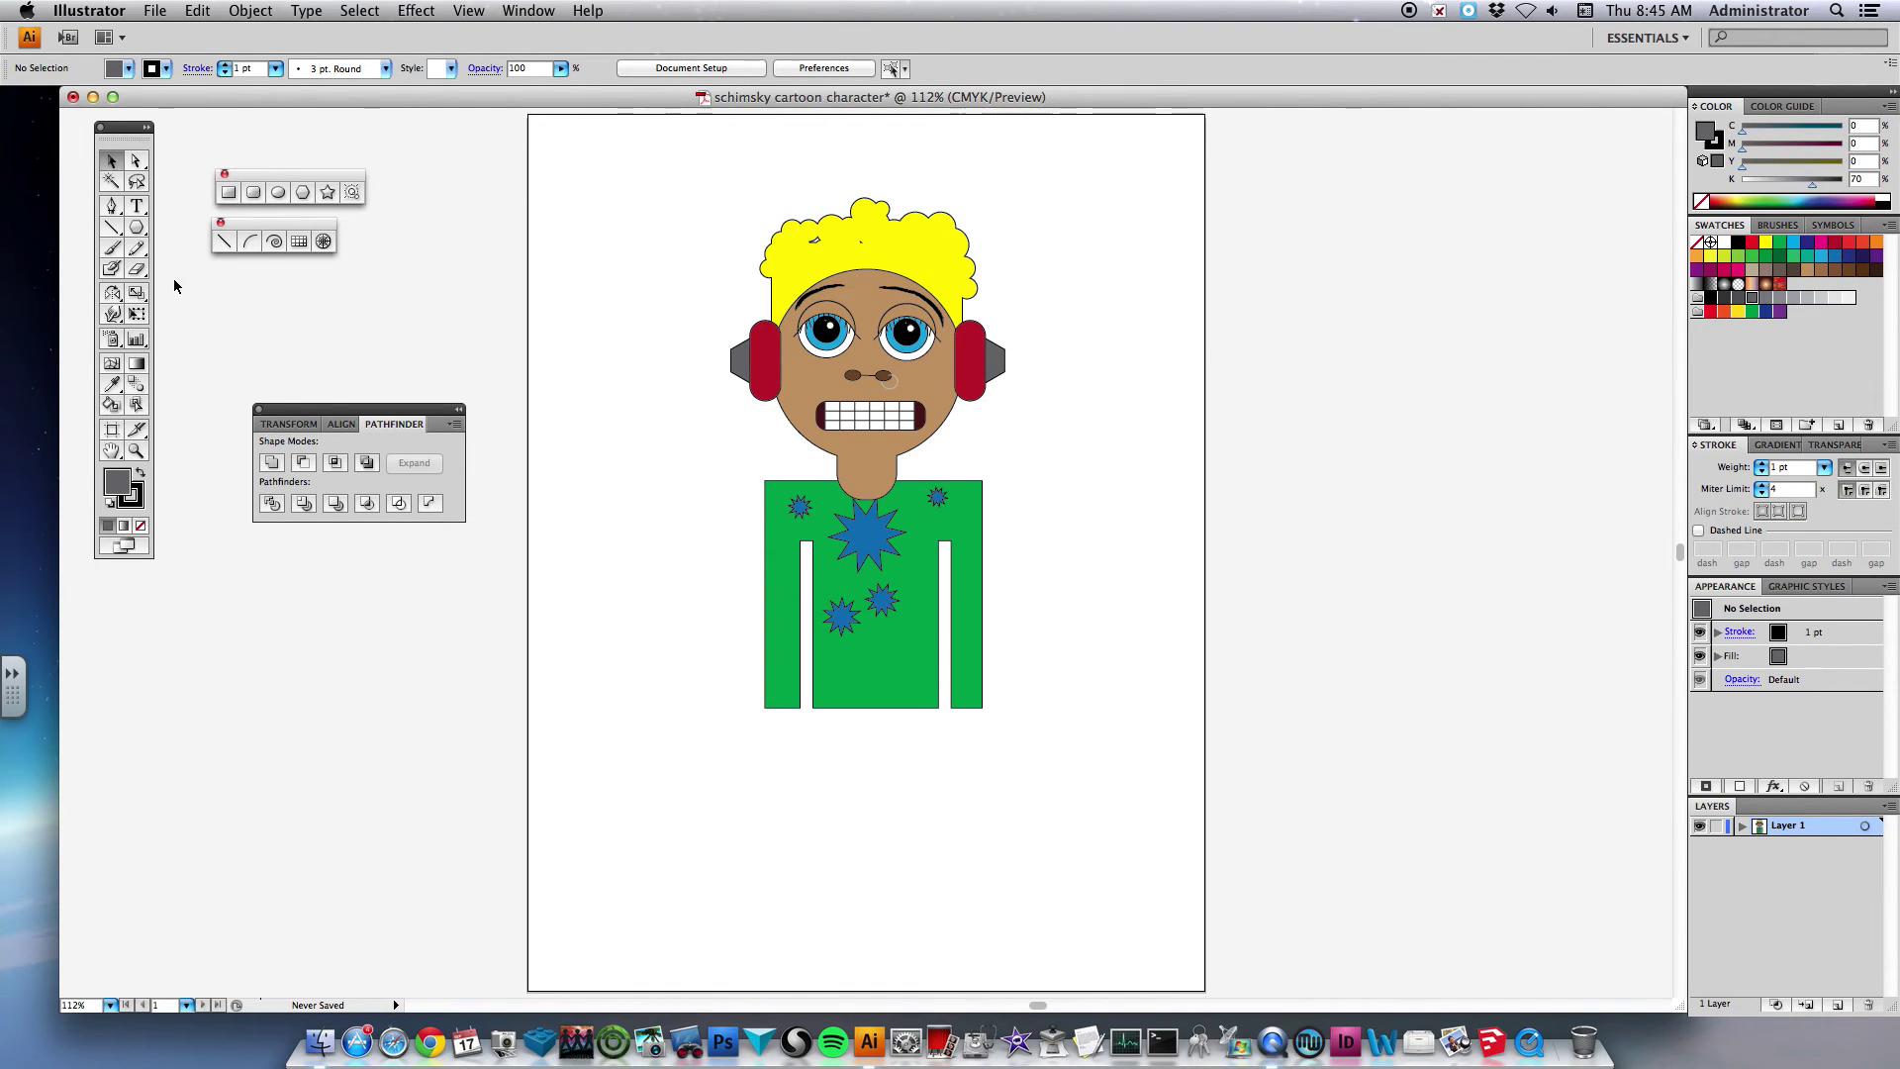
- Draw a grey rectangle about 0.14 by 0.96 in rising from the left red ear cup and duplicate it above the right one
{"action": "left_click", "coordinate": [226, 195]}
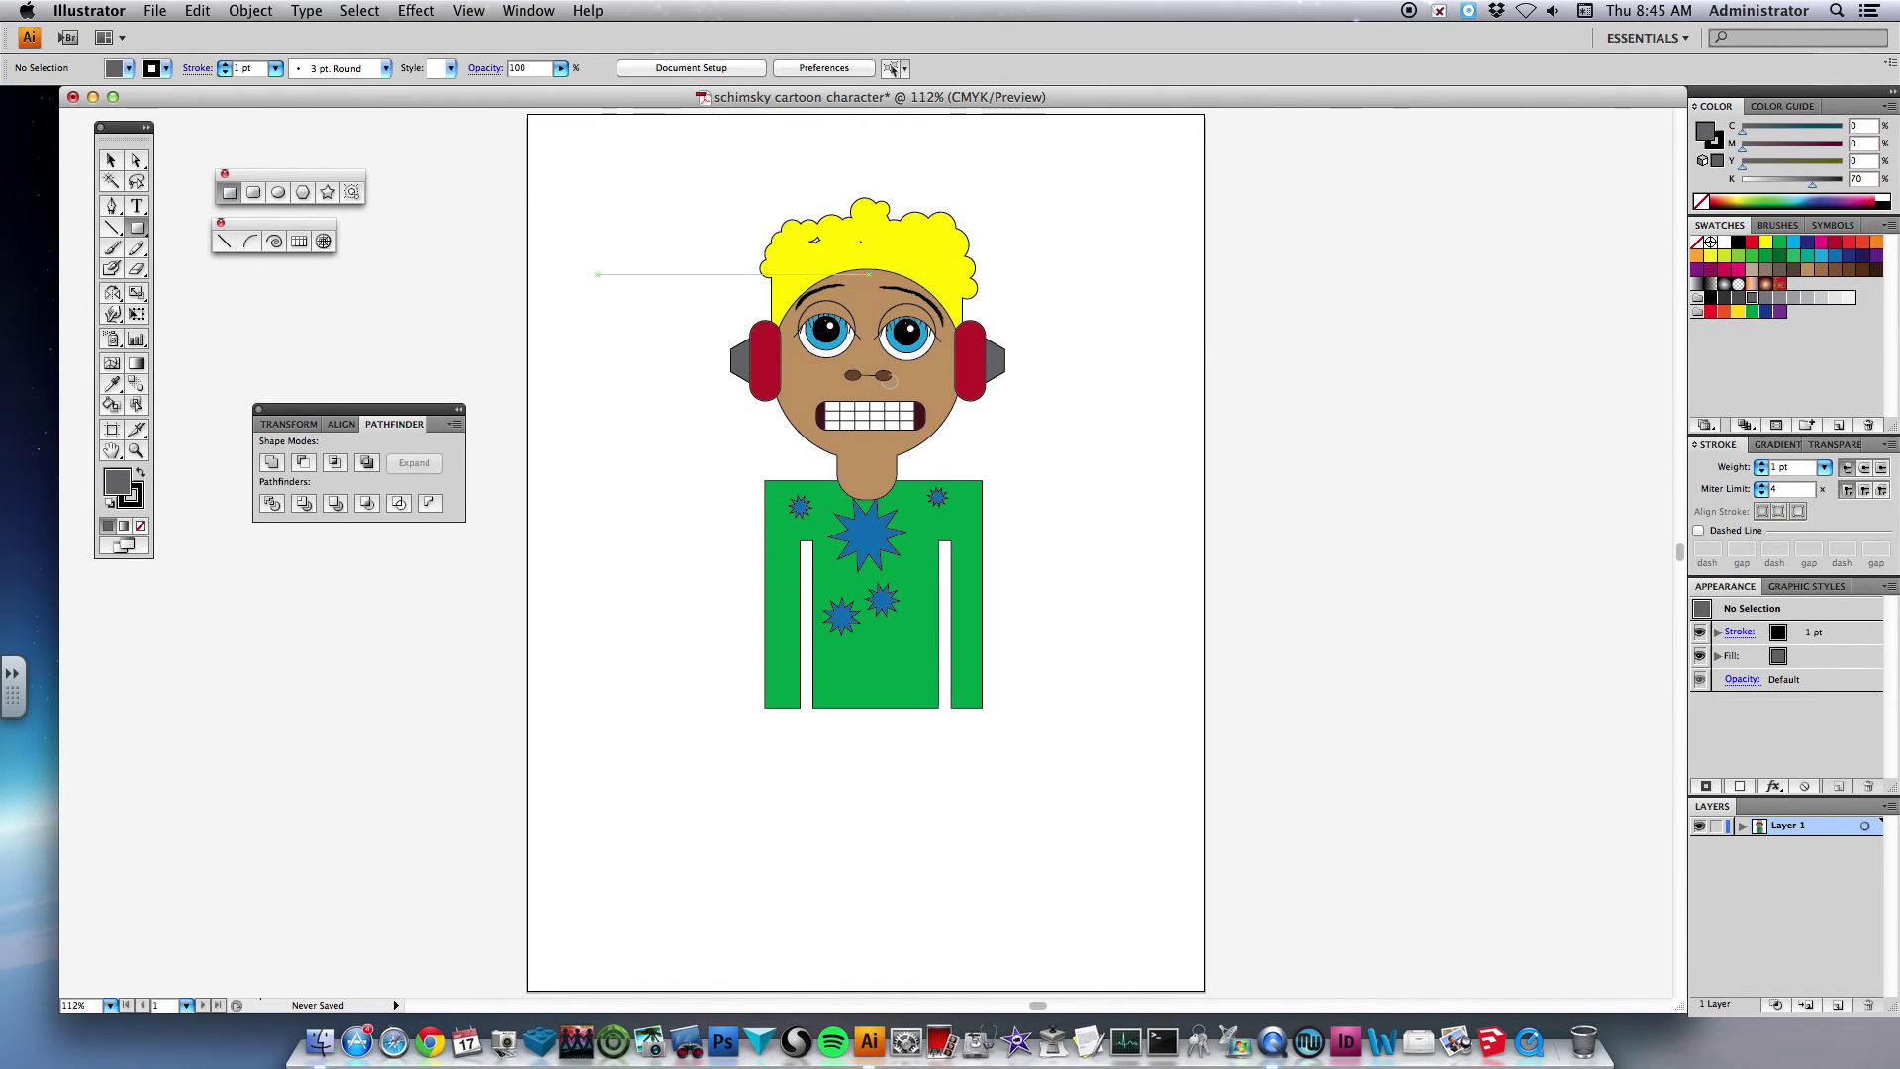
{"action": "left_click_drag", "start_coordinate": [761, 334], "coordinate": [772, 254]}
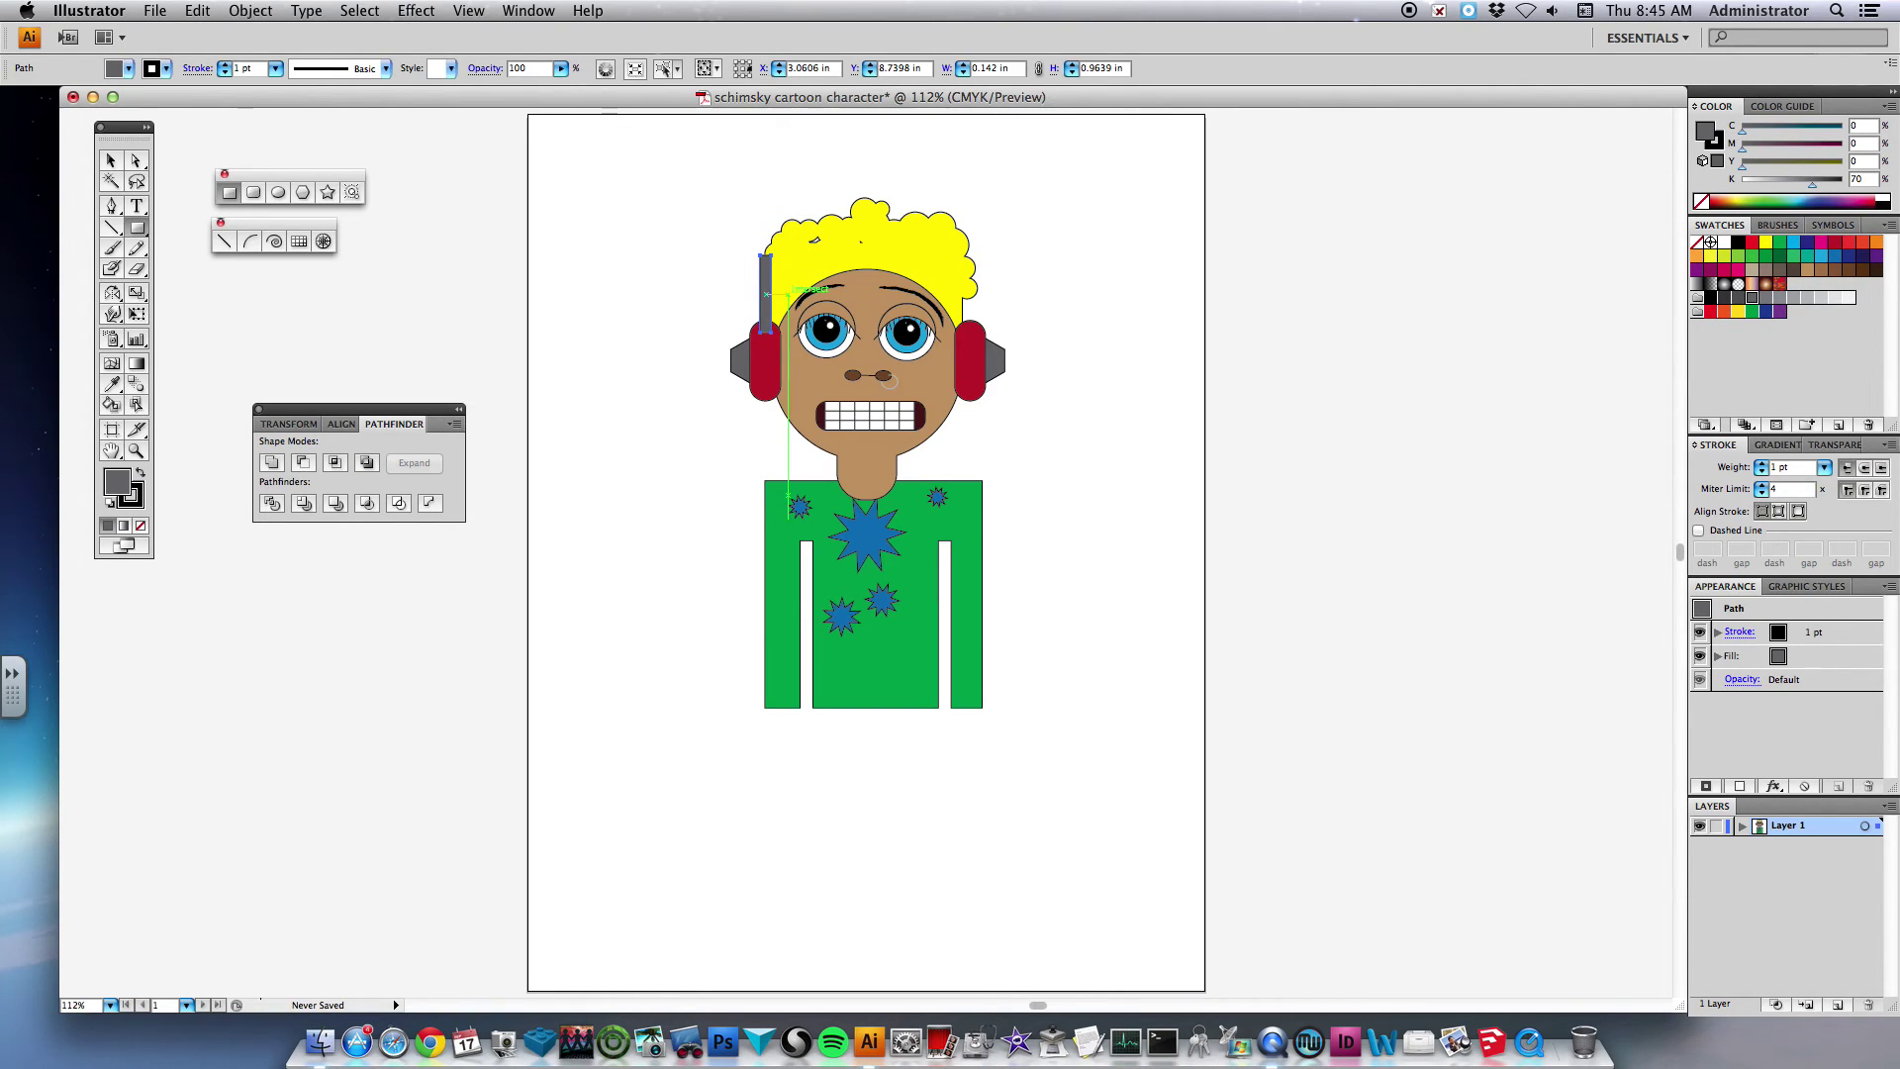
{"action": "left_click", "coordinate": [110, 161]}
{"action": "left_click_drag", "start_coordinate": [771, 277], "coordinate": [971, 277]}
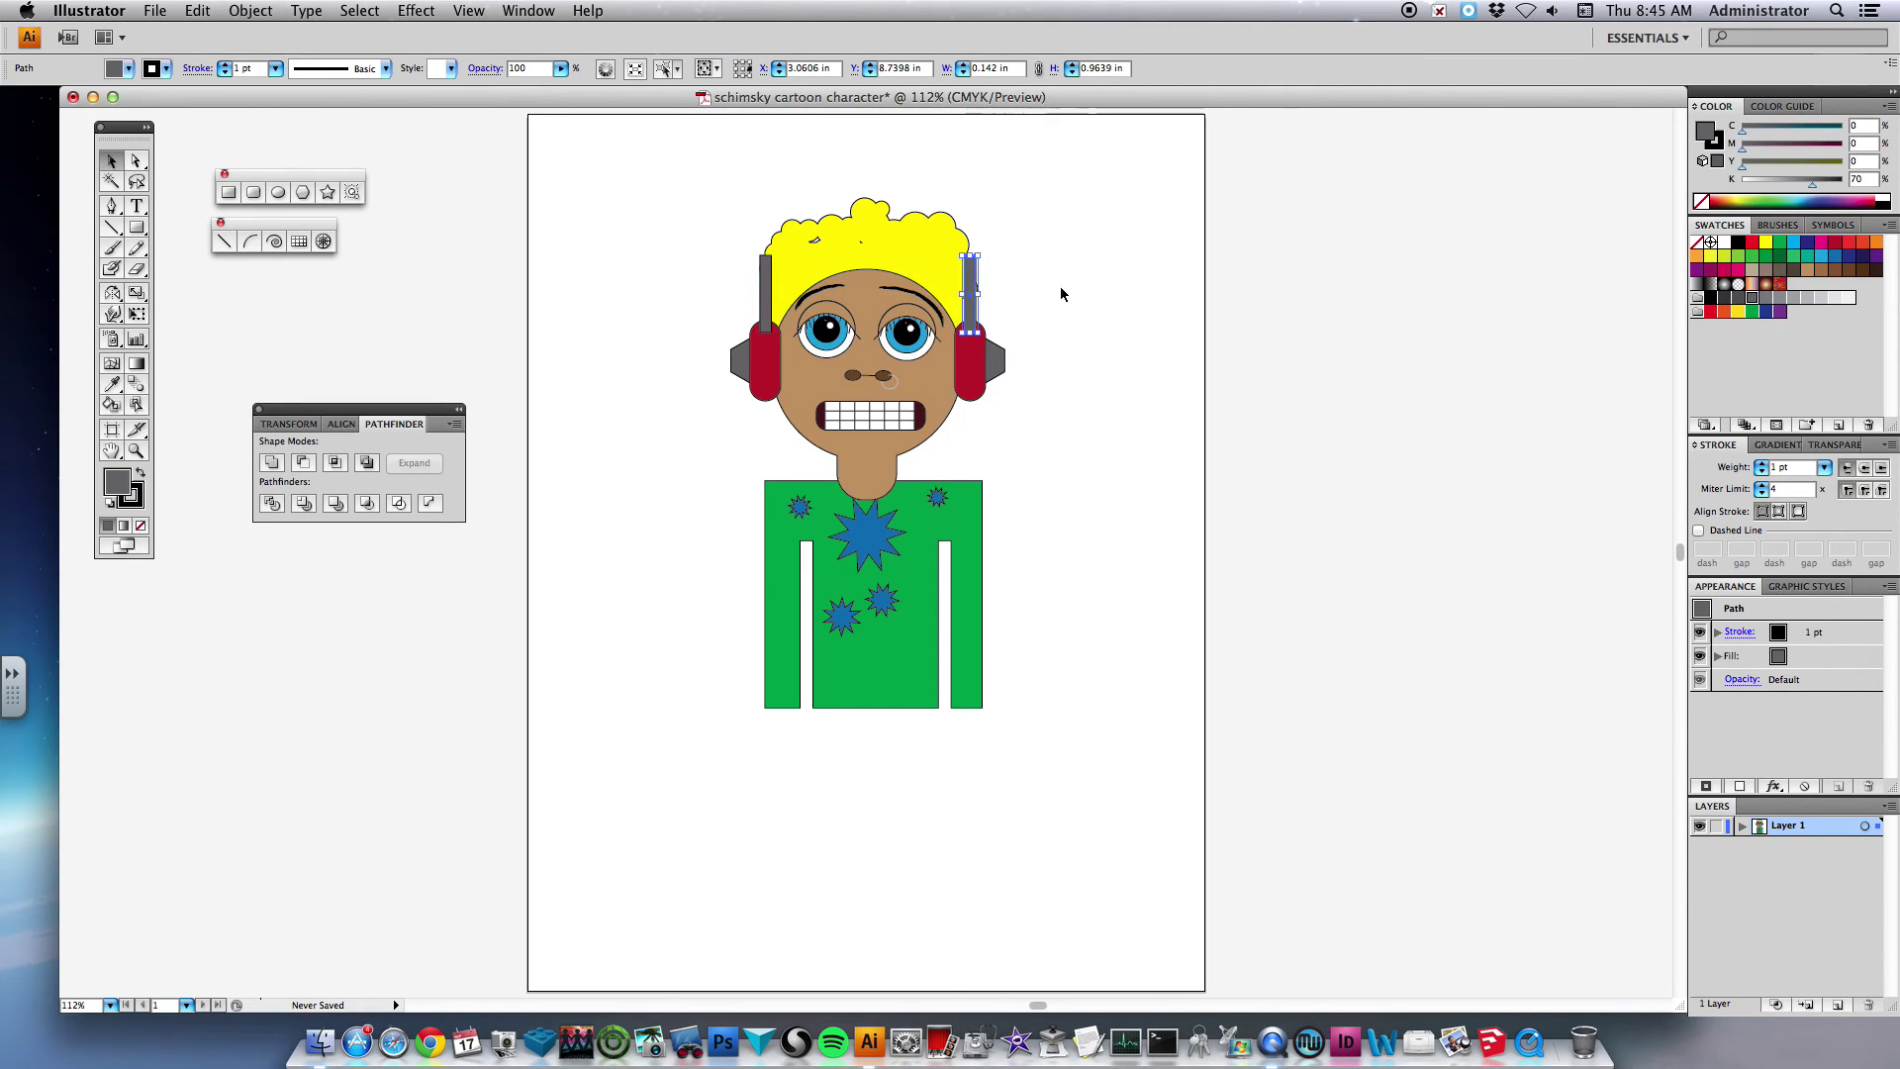
{"action": "left_click", "coordinate": [1109, 307]}
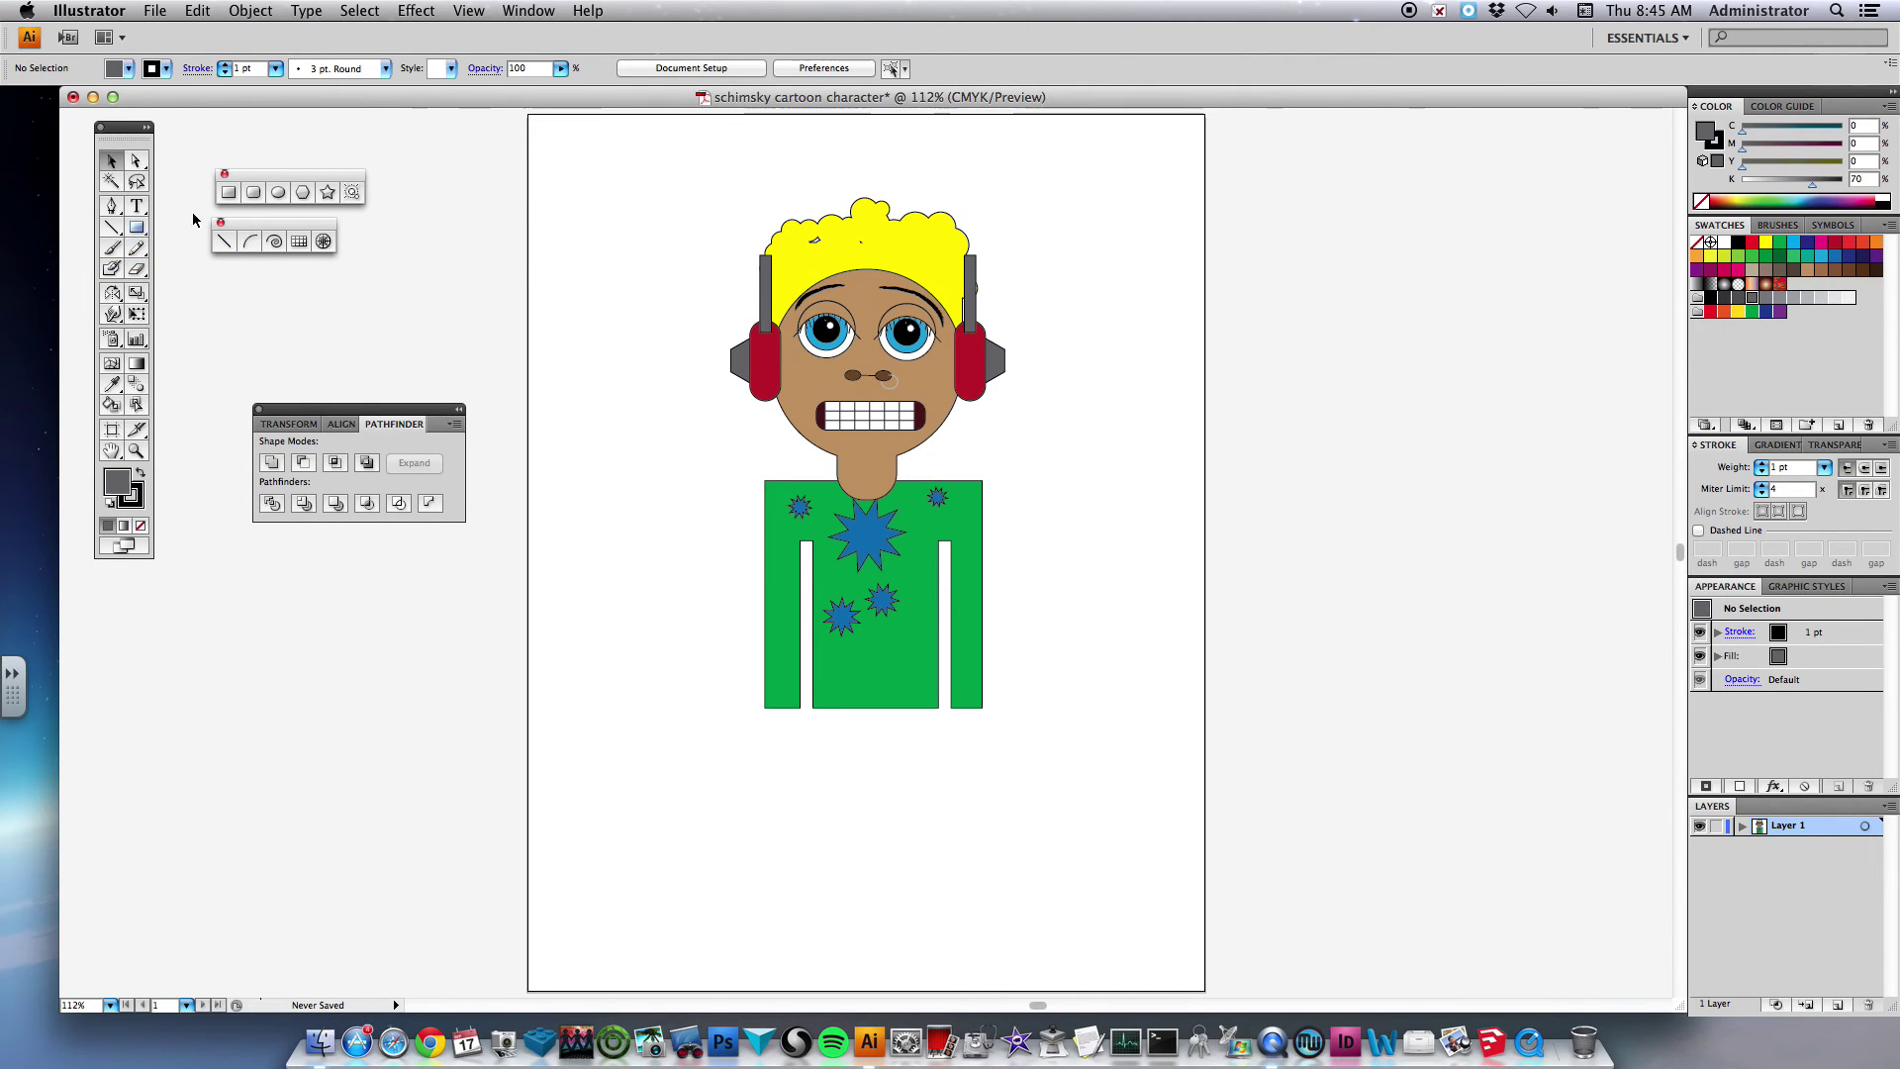
- Draw a grey ellipse about 2.82 by 1.06 in, widen it to about 2.96 in, and place it over the top of the head
{"action": "left_click", "coordinate": [278, 194]}
{"action": "left_click_drag", "start_coordinate": [765, 255], "coordinate": [992, 176]}
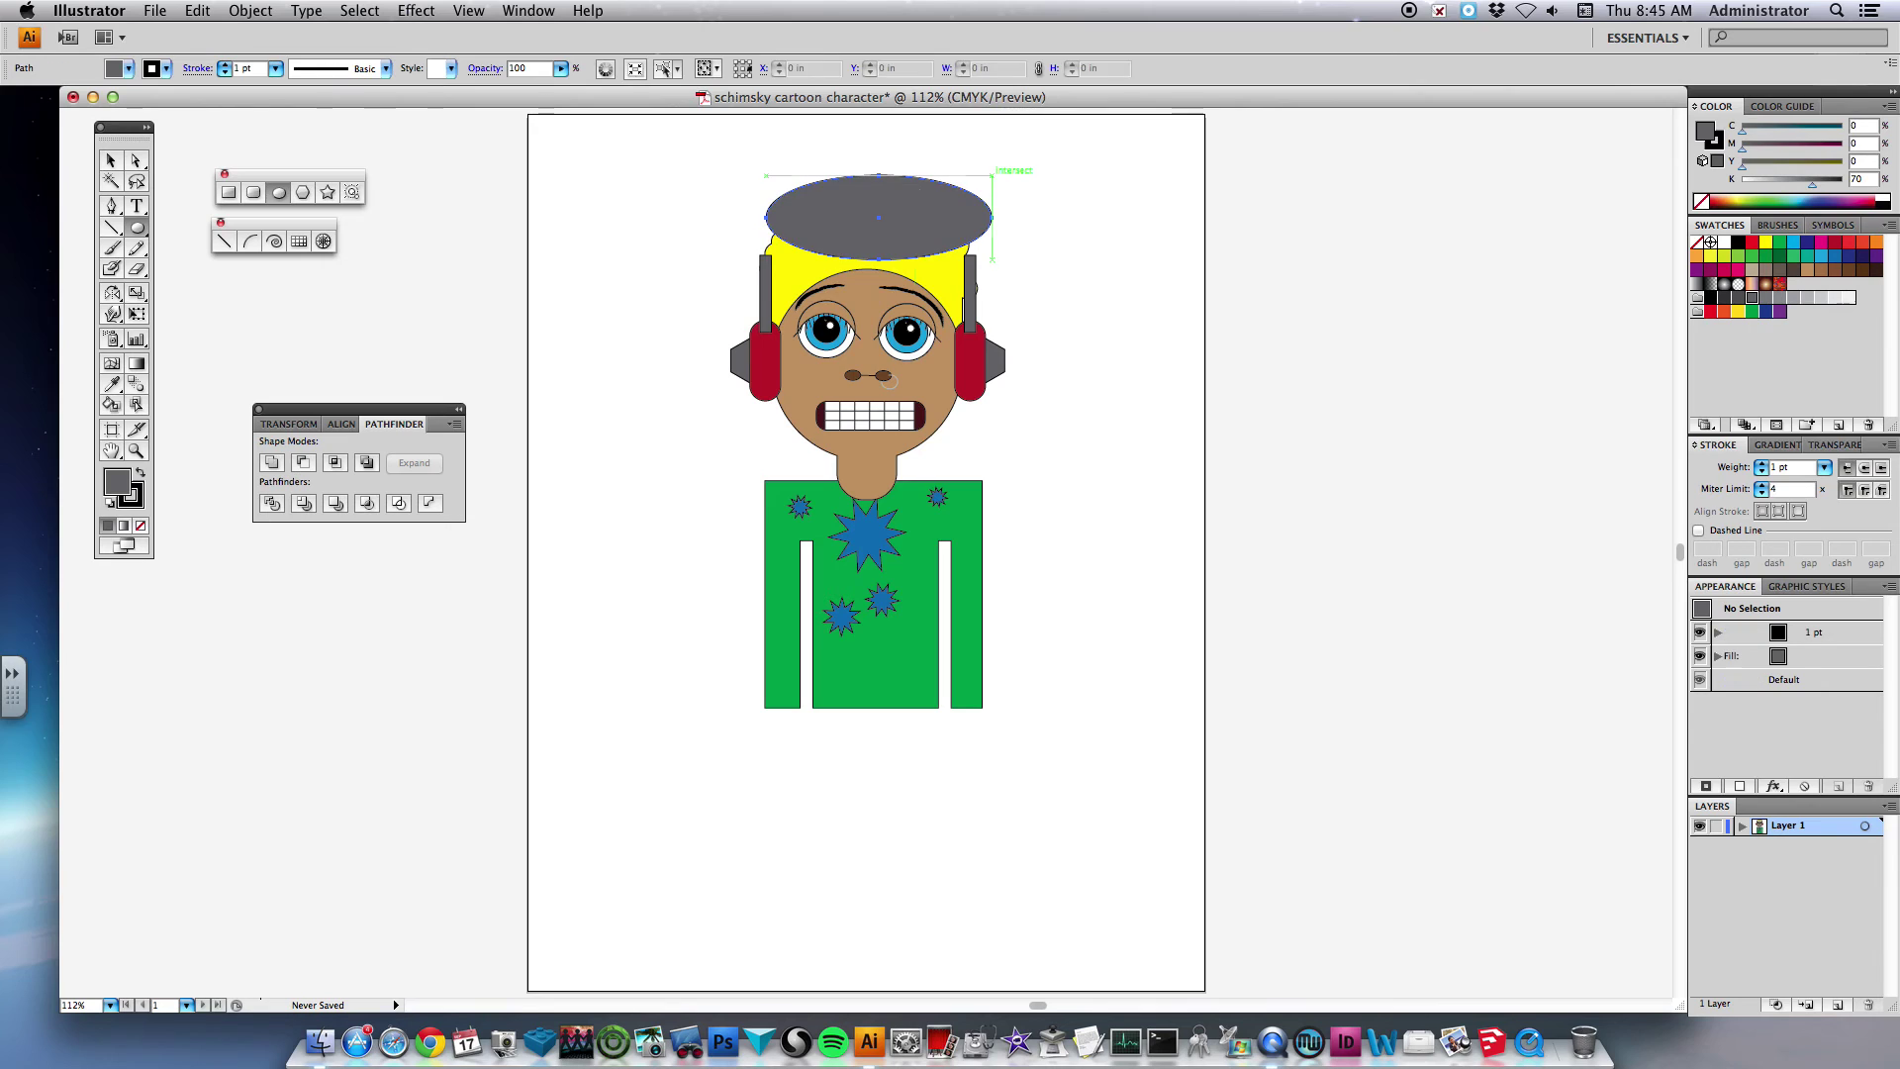
{"action": "left_click", "coordinate": [111, 161]}
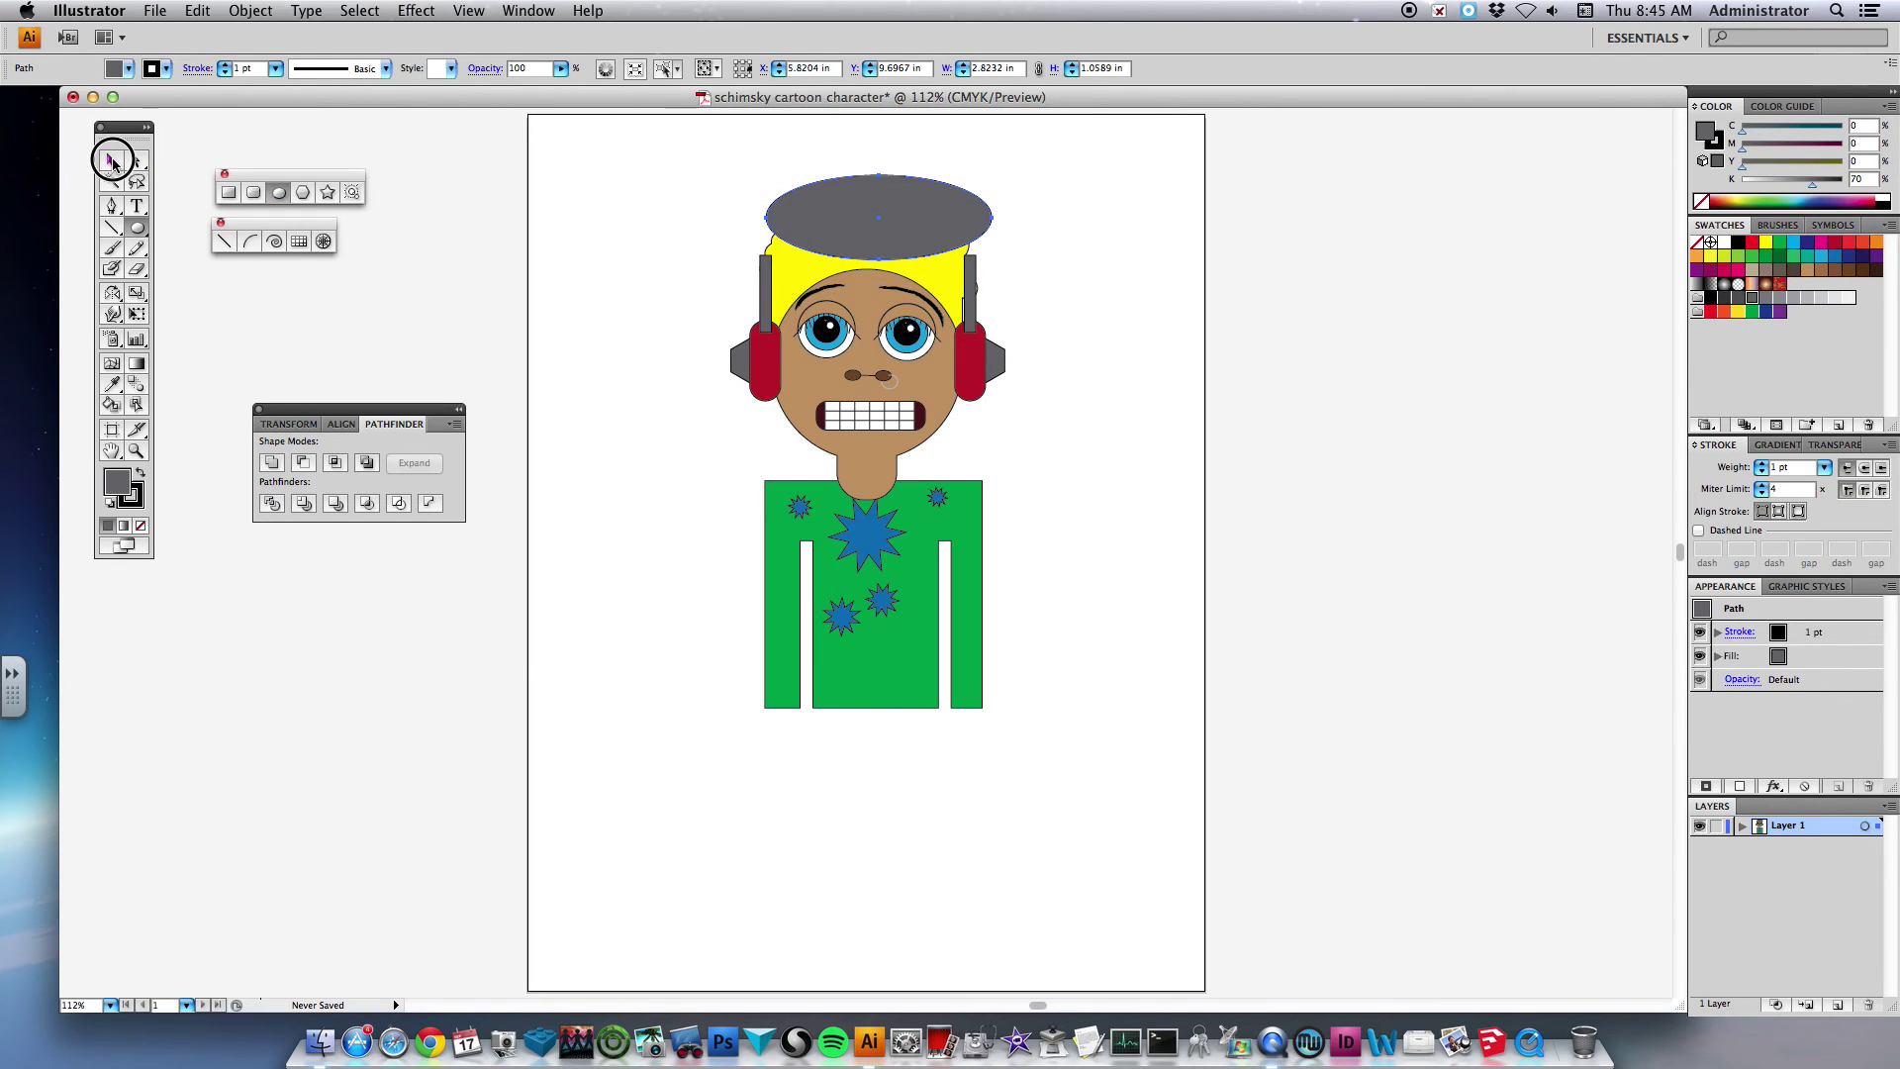
{"action": "left_click_drag", "start_coordinate": [767, 219], "coordinate": [755, 218]}
{"action": "left_click_drag", "start_coordinate": [884, 243], "coordinate": [880, 263]}
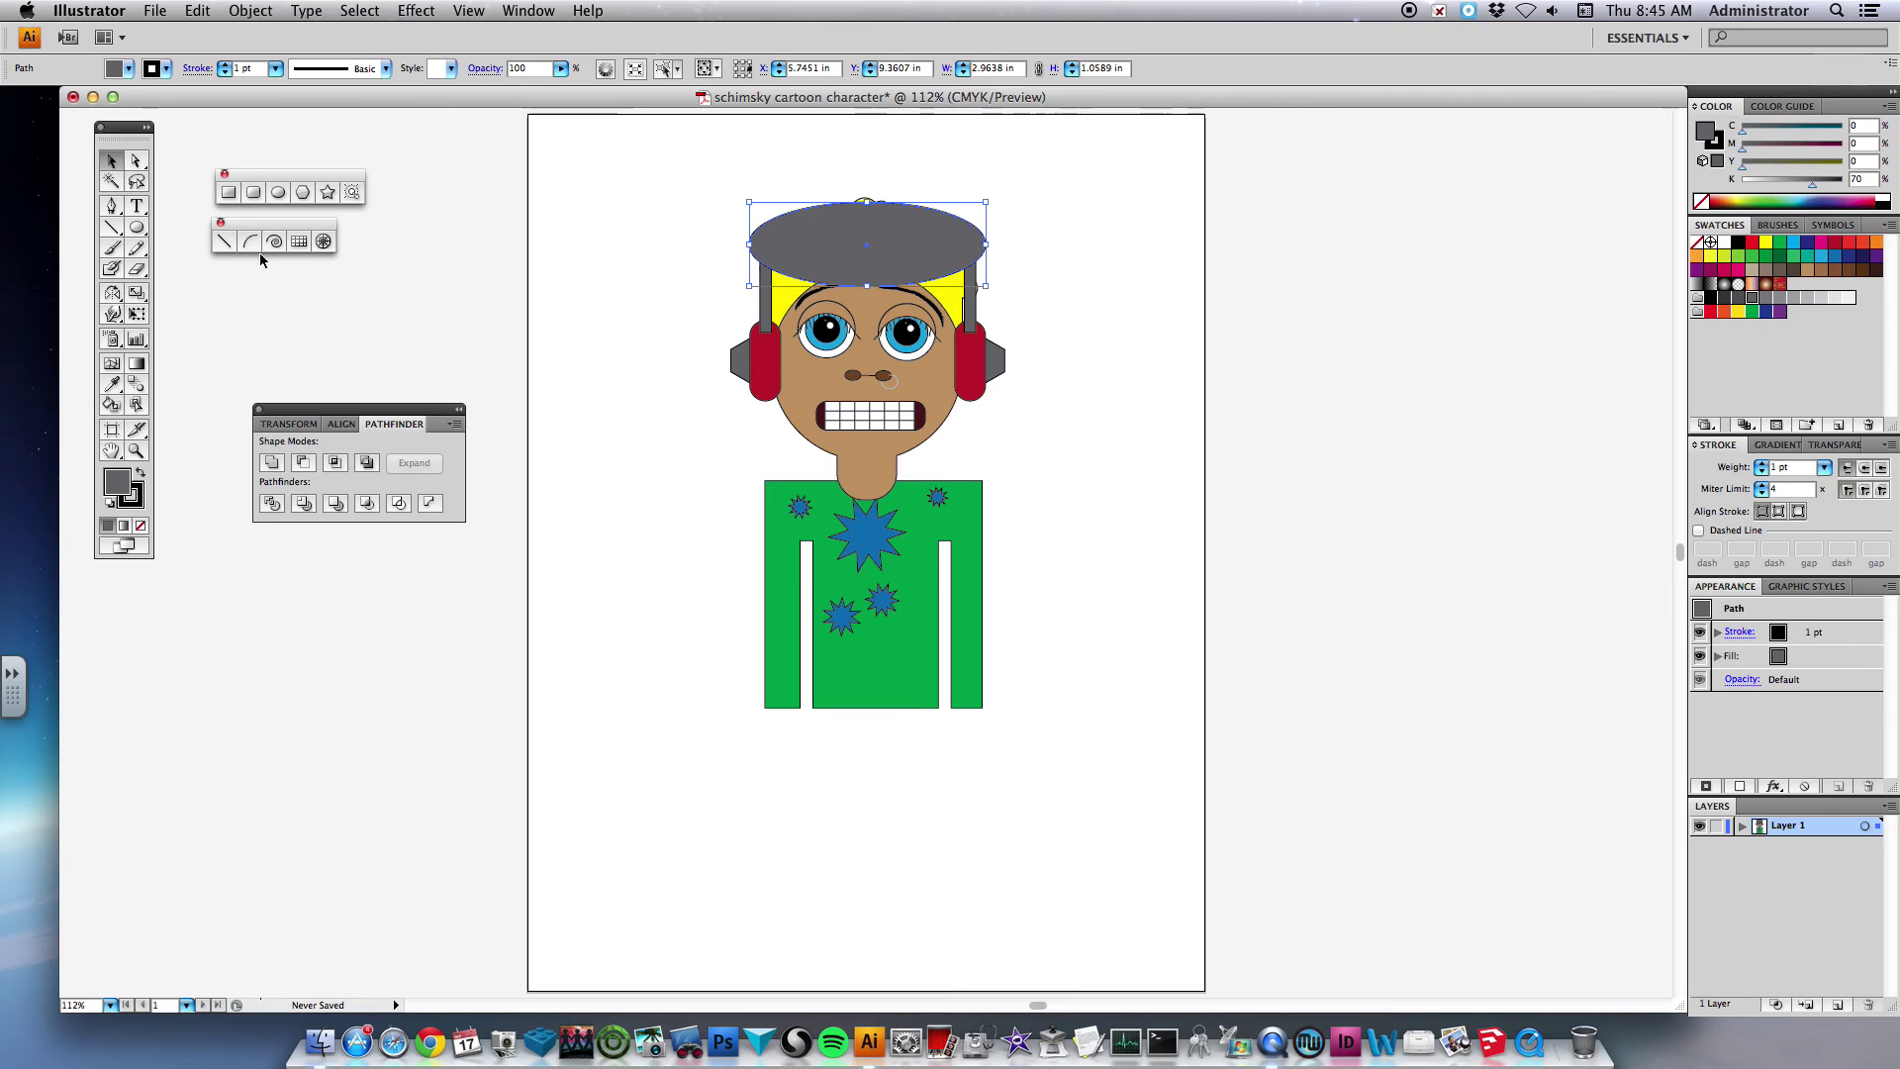
- Erase the lower middle of the grey ellipse with a greatly enlarged Eraser so that a curved headband remains
{"action": "left_click", "coordinate": [136, 268]}
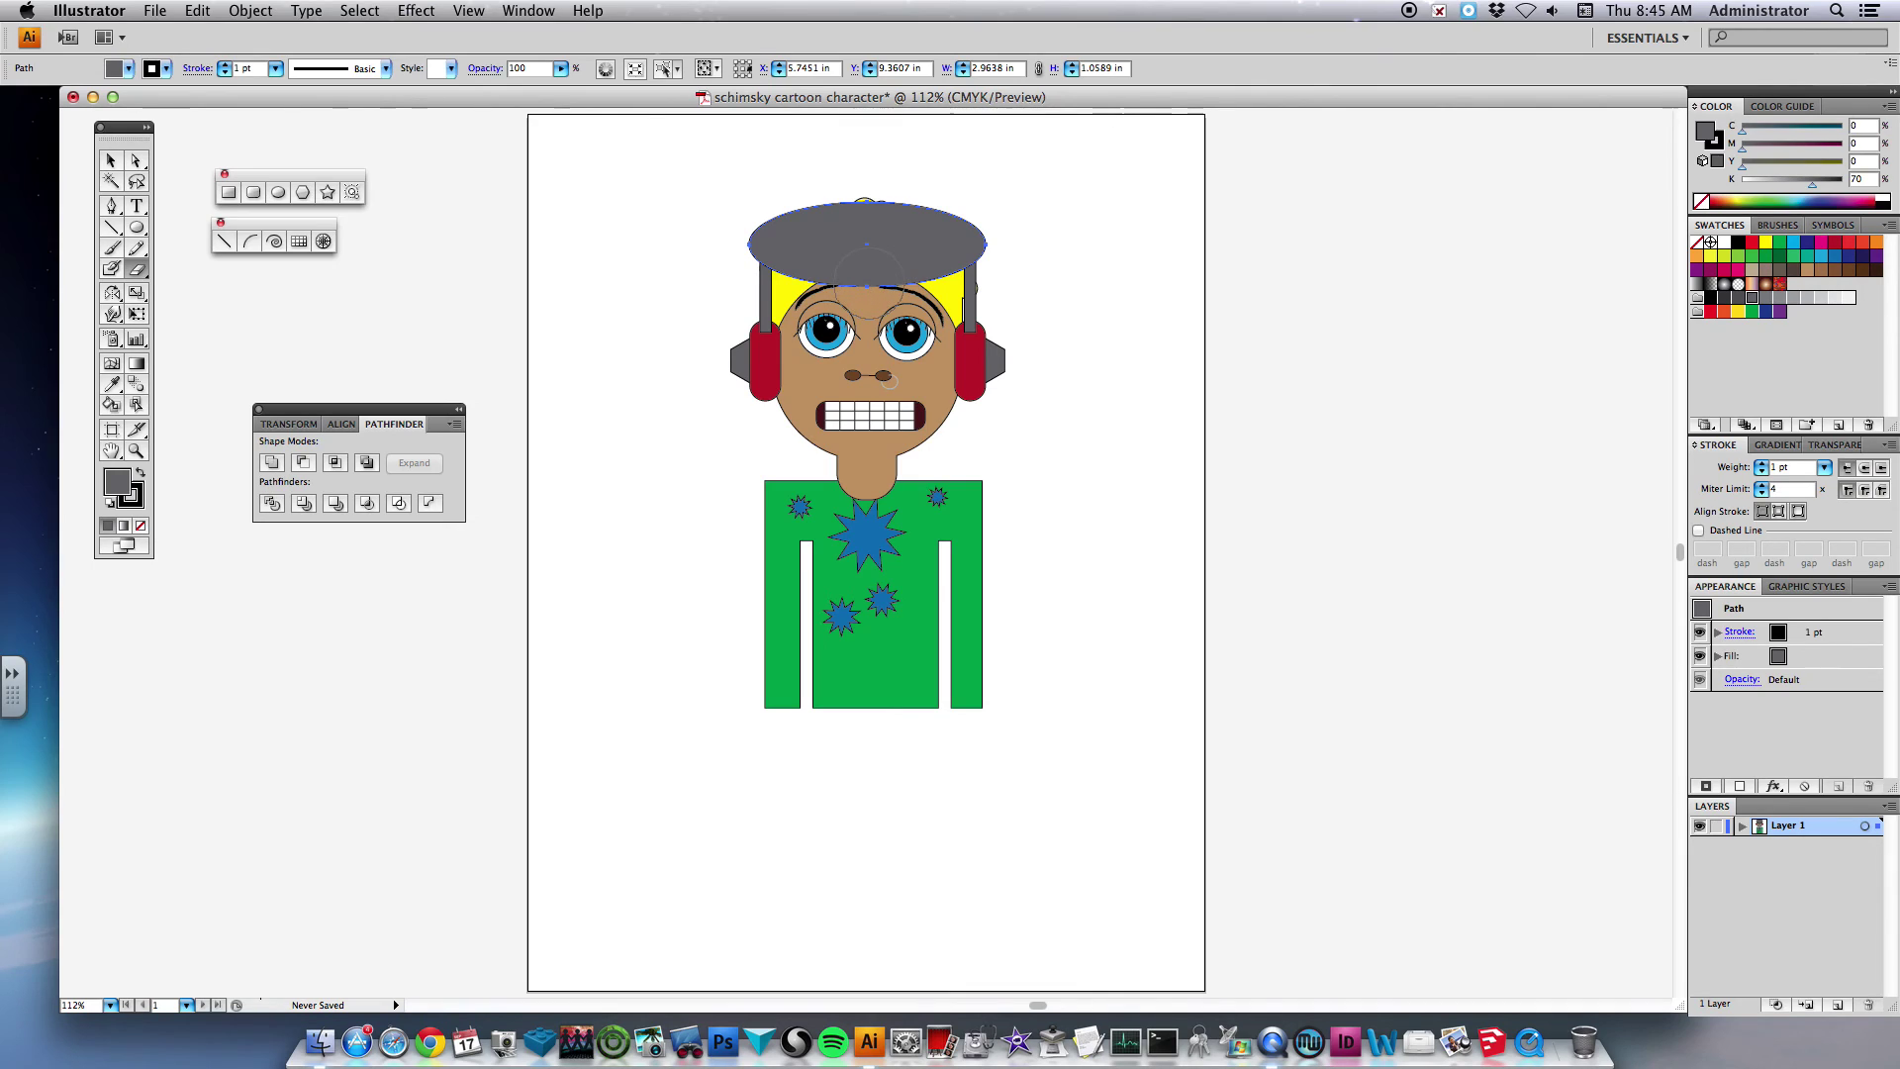
{"action": "key", "text": "bracketright"}
{"action": "key", "text": "bracketright"}
{"action": "key", "text": "bracketright"}
{"action": "key", "text": "bracketright"}
{"action": "key", "text": "bracketright"}
{"action": "key", "text": "bracketright"}
{"action": "key", "text": "bracketright"}
{"action": "key", "text": "bracketright"}
{"action": "key", "text": "bracketright"}
{"action": "key", "text": "bracketright"}
{"action": "key", "text": "bracketright"}
{"action": "key", "text": "bracketright"}
{"action": "key", "text": "bracketright"}
{"action": "key", "text": "bracketright"}
{"action": "key", "text": "bracketright"}
{"action": "key", "text": "bracketright"}
{"action": "key", "text": "bracketright"}
{"action": "key", "text": "bracketright"}
{"action": "key", "text": "bracketright"}
{"action": "key", "text": "bracketright"}
{"action": "left_click", "coordinate": [867, 333]}
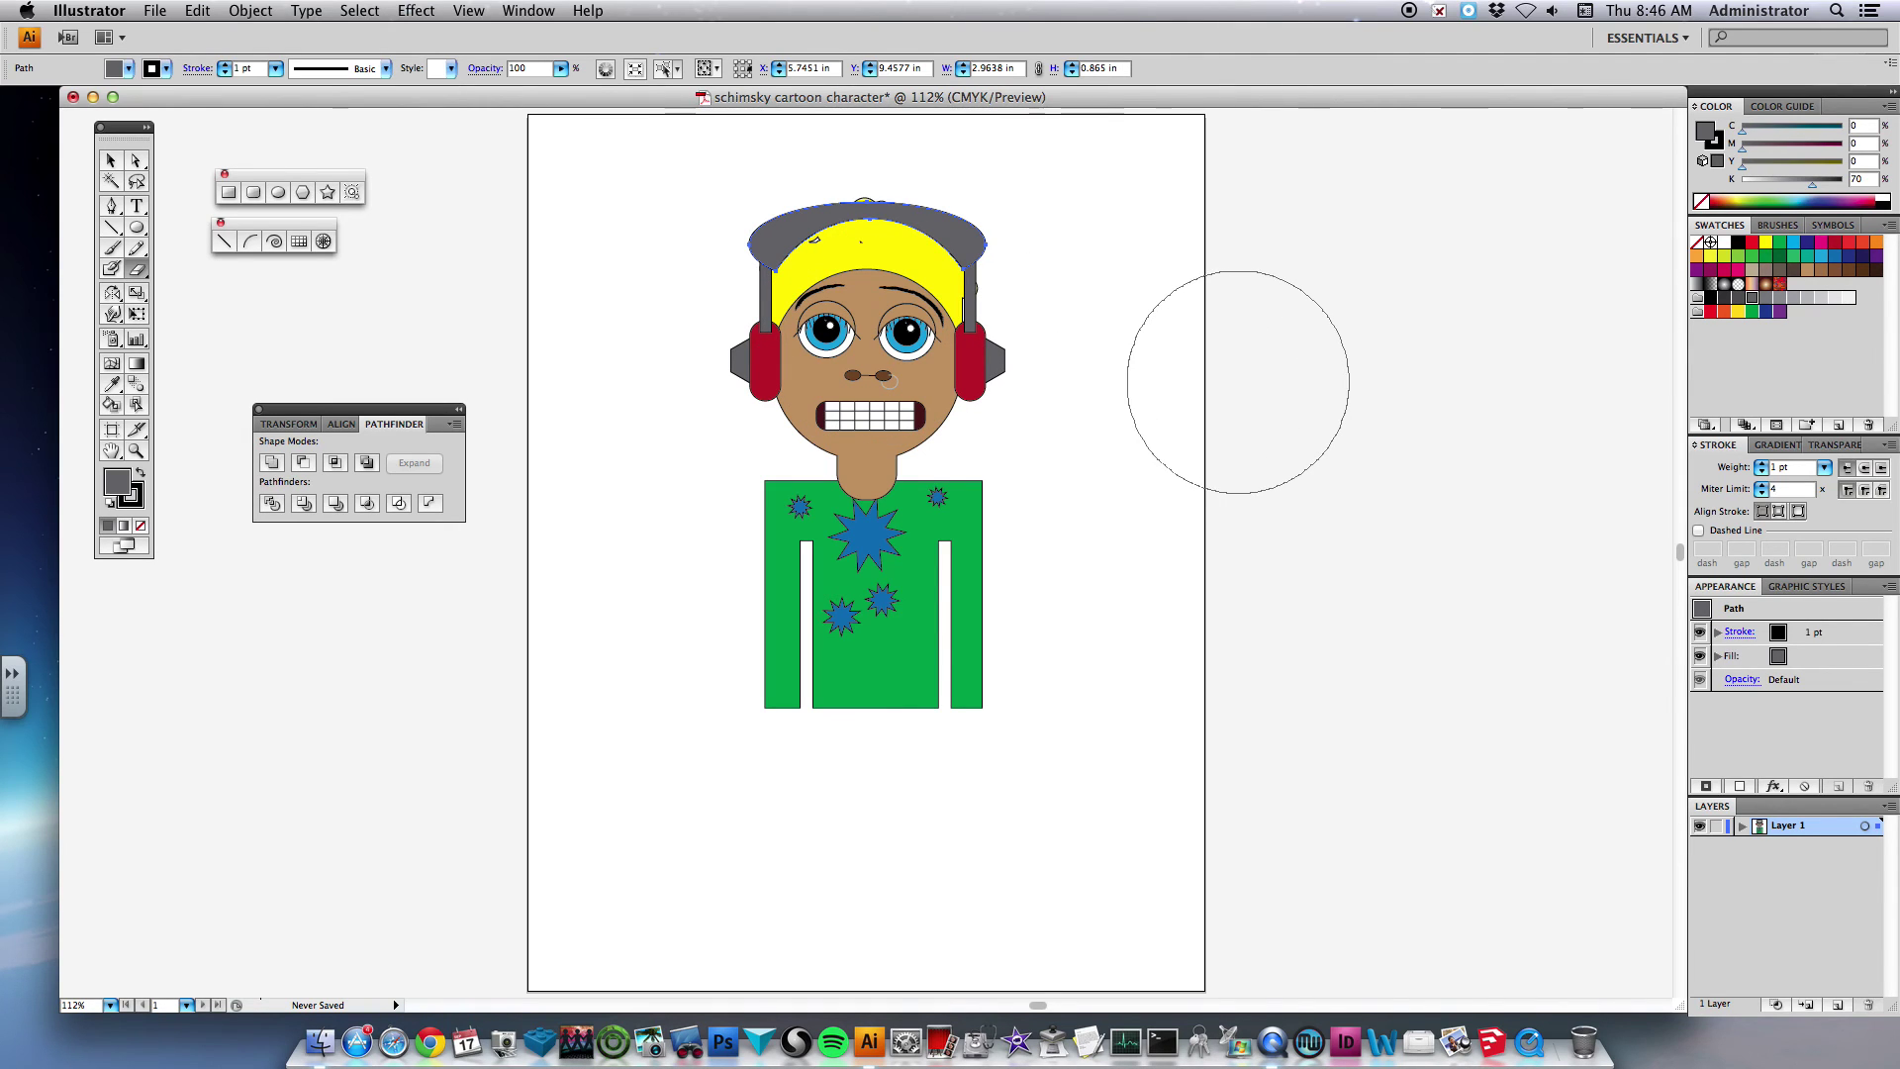
- Move the headband's left-end and right-end anchor points to line its ends up with the vertical grey bars
{"action": "left_click", "coordinate": [137, 161]}
{"action": "left_click_drag", "start_coordinate": [138, 161], "coordinate": [214, 166]}
{"action": "left_click", "coordinate": [684, 217]}
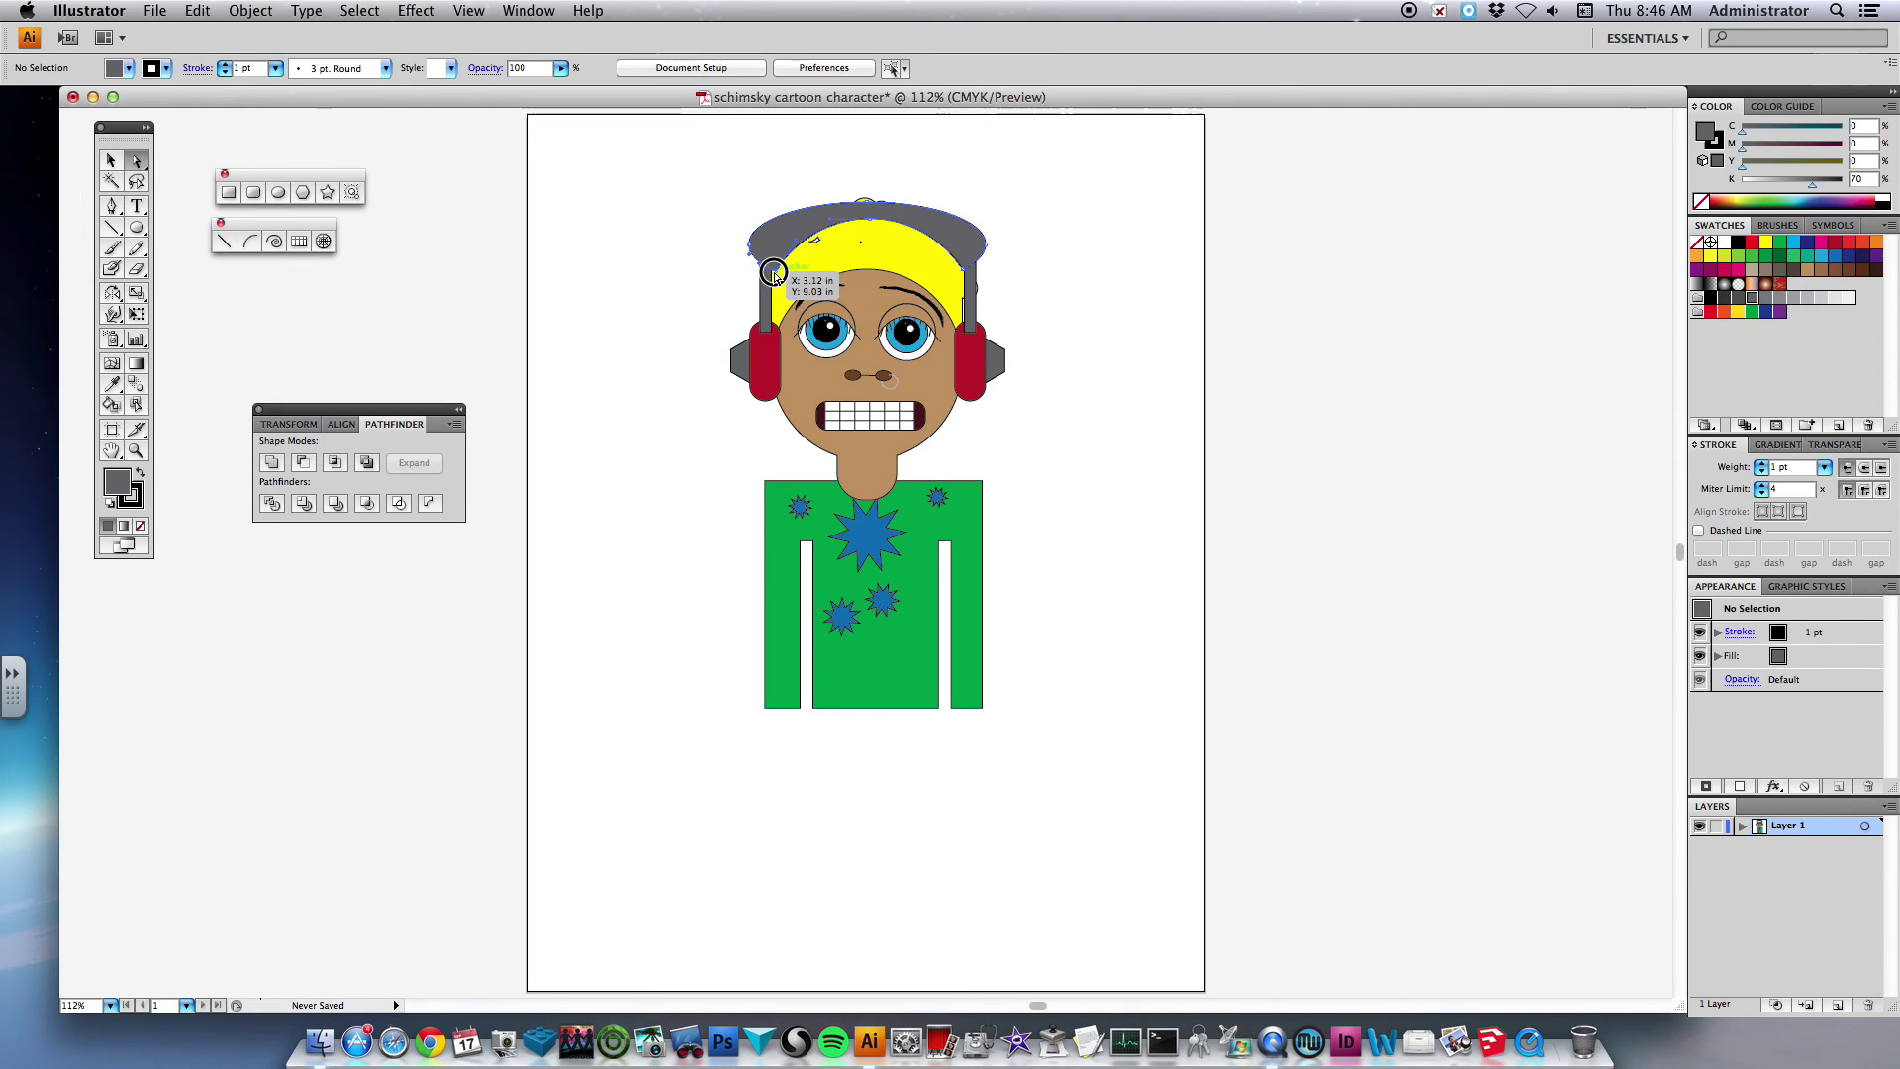
{"action": "left_click", "coordinate": [767, 281]}
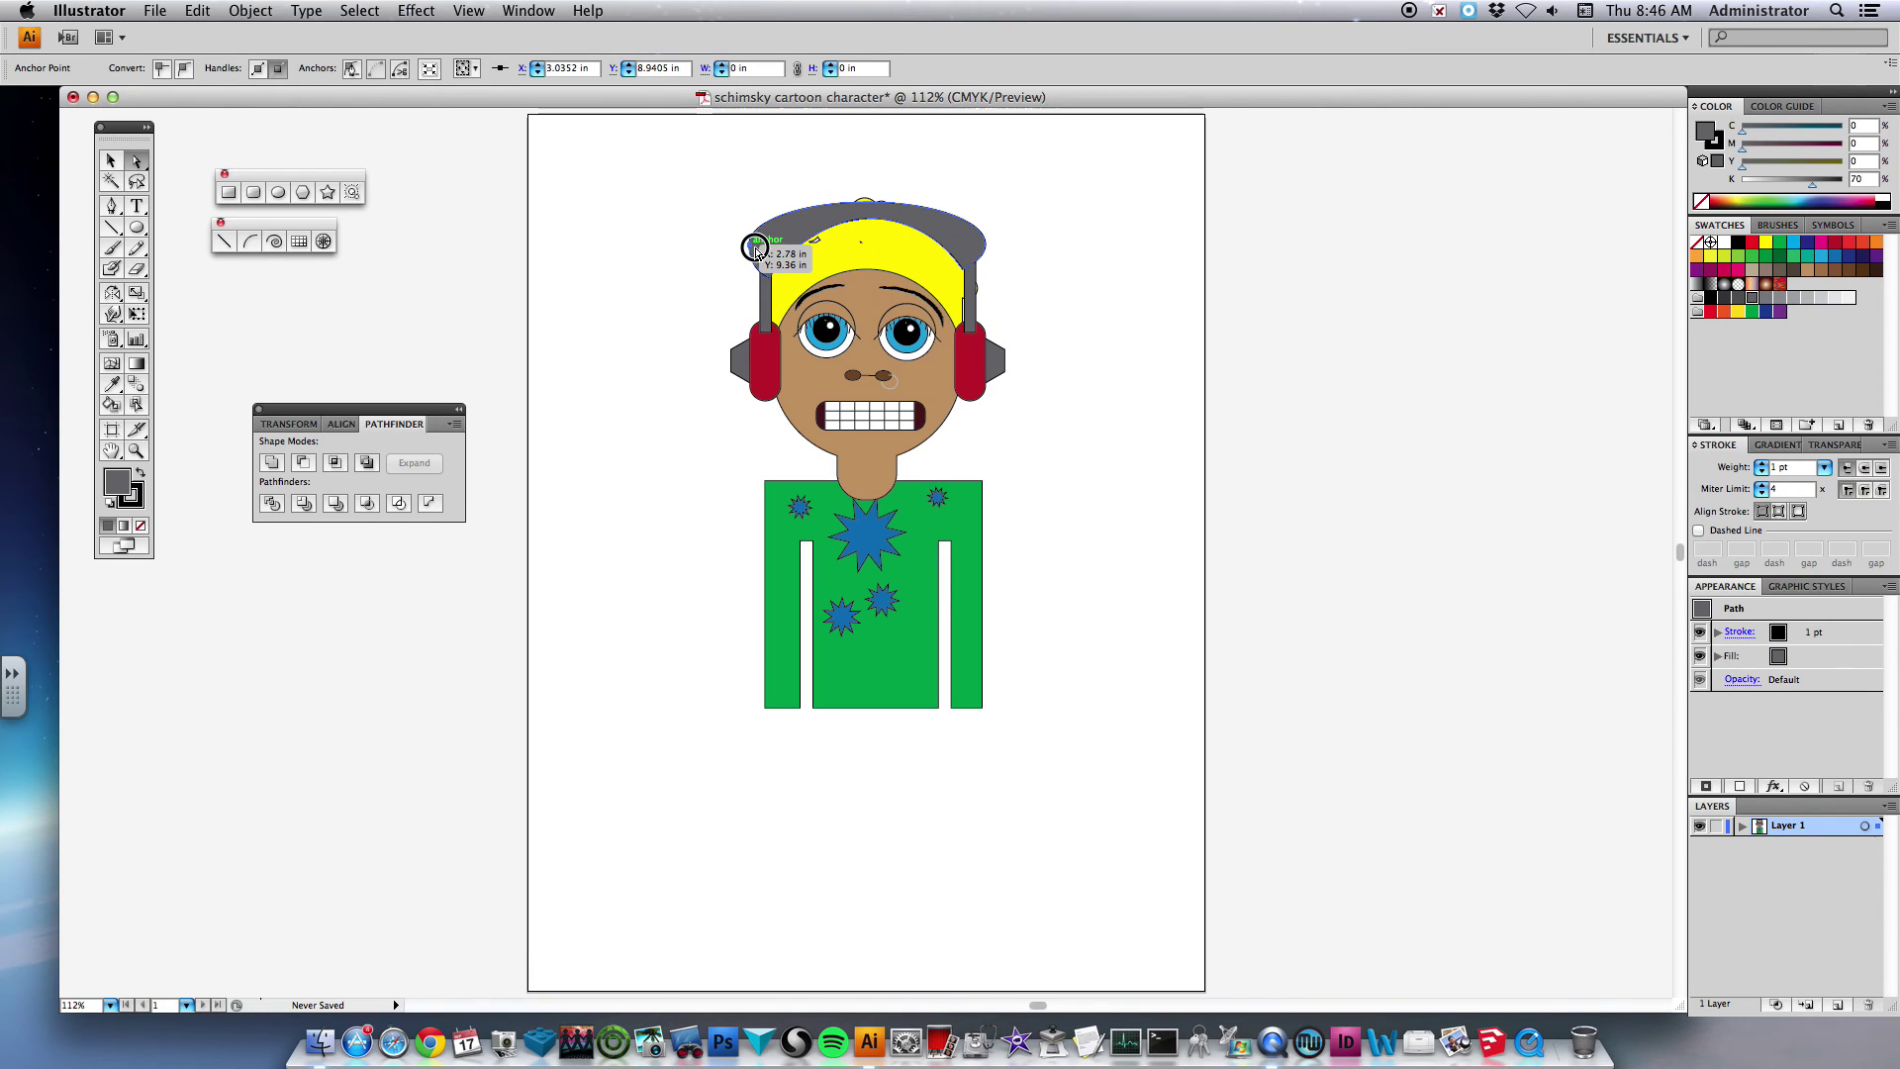
{"action": "left_click_drag", "start_coordinate": [755, 248], "coordinate": [762, 255]}
{"action": "mouse_move", "coordinate": [967, 270]}
{"action": "left_mouse_down"}
{"action": "mouse_move", "coordinate": [1000, 247]}
{"action": "mouse_move", "coordinate": [958, 221]}
{"action": "mouse_move", "coordinate": [980, 239]}
{"action": "left_mouse_up"}
- Undo the last right-side anchor move, reshape the headband's outer right curve, and lower its top anchor to flatten the arch
{"action": "left_click_drag", "start_coordinate": [729, 161], "coordinate": [1026, 319]}
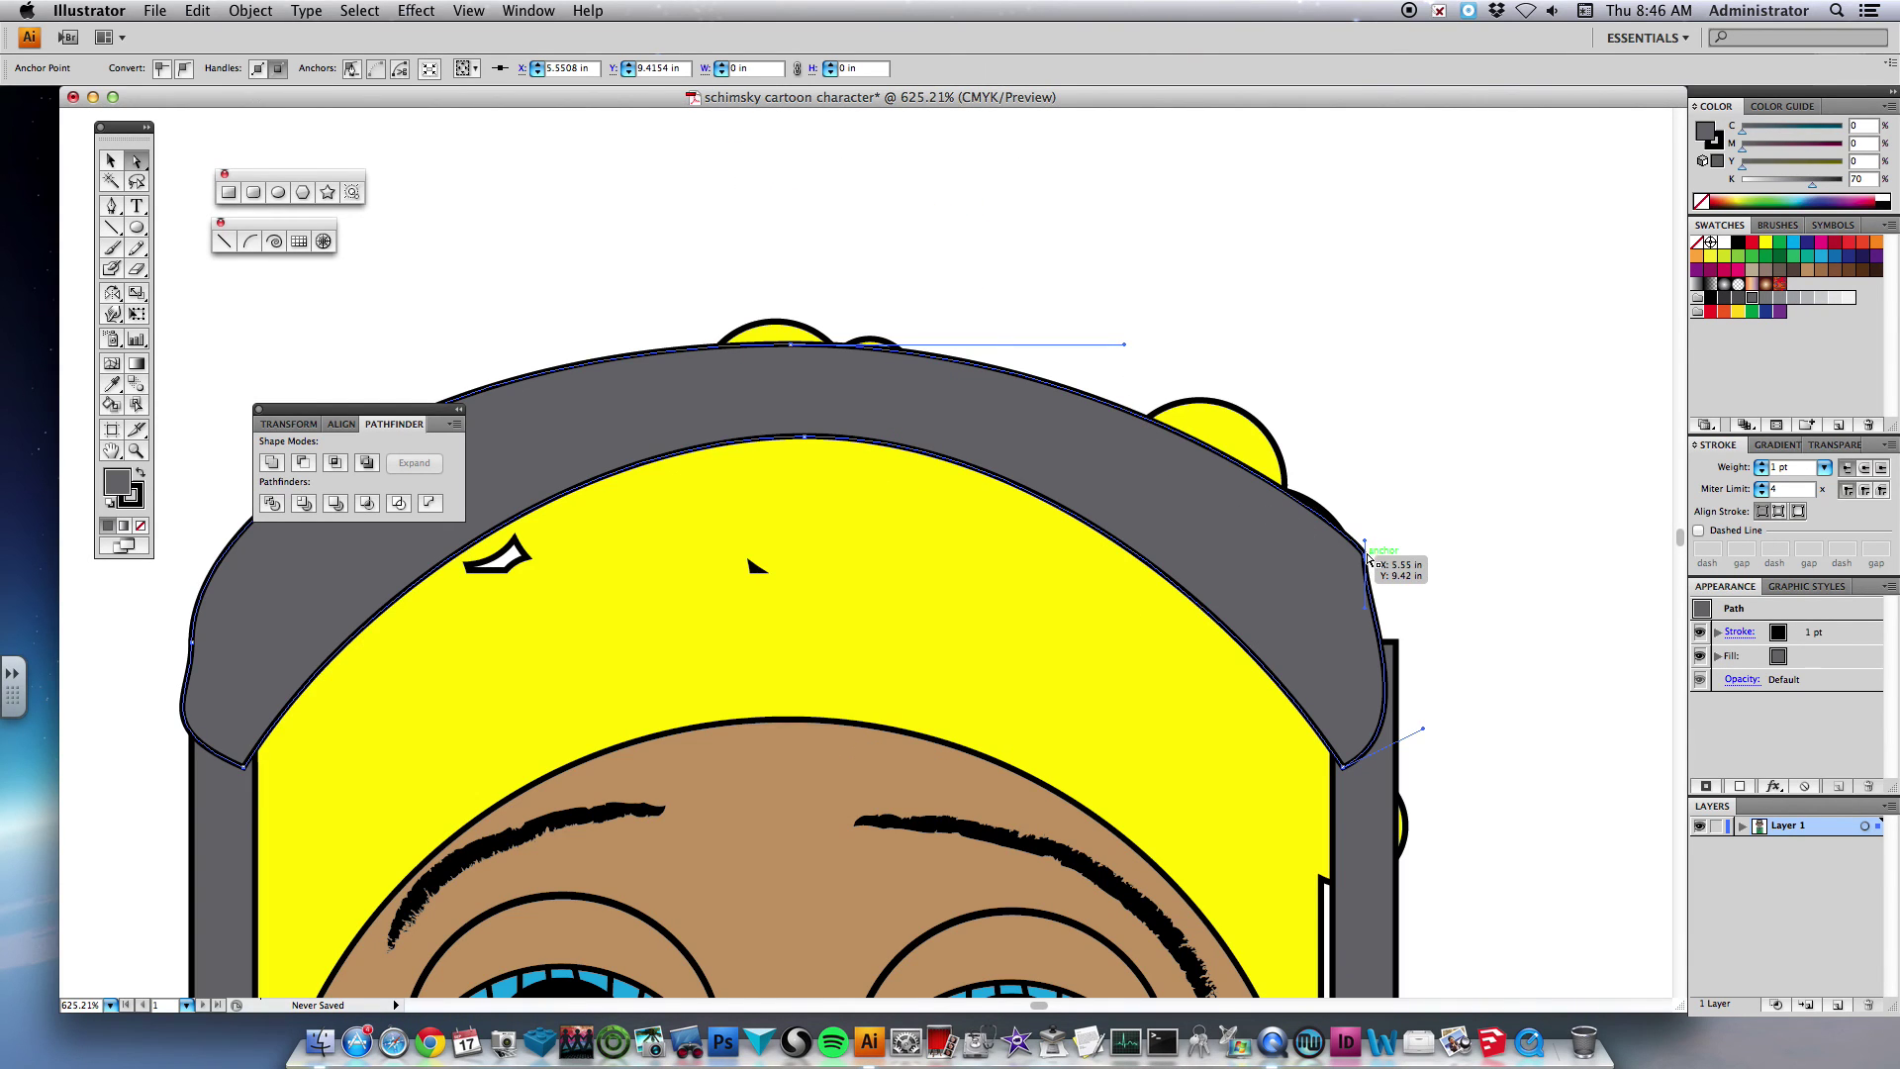
{"action": "key", "text": "super+z"}
{"action": "left_click_drag", "start_coordinate": [1367, 561], "coordinate": [1385, 562]}
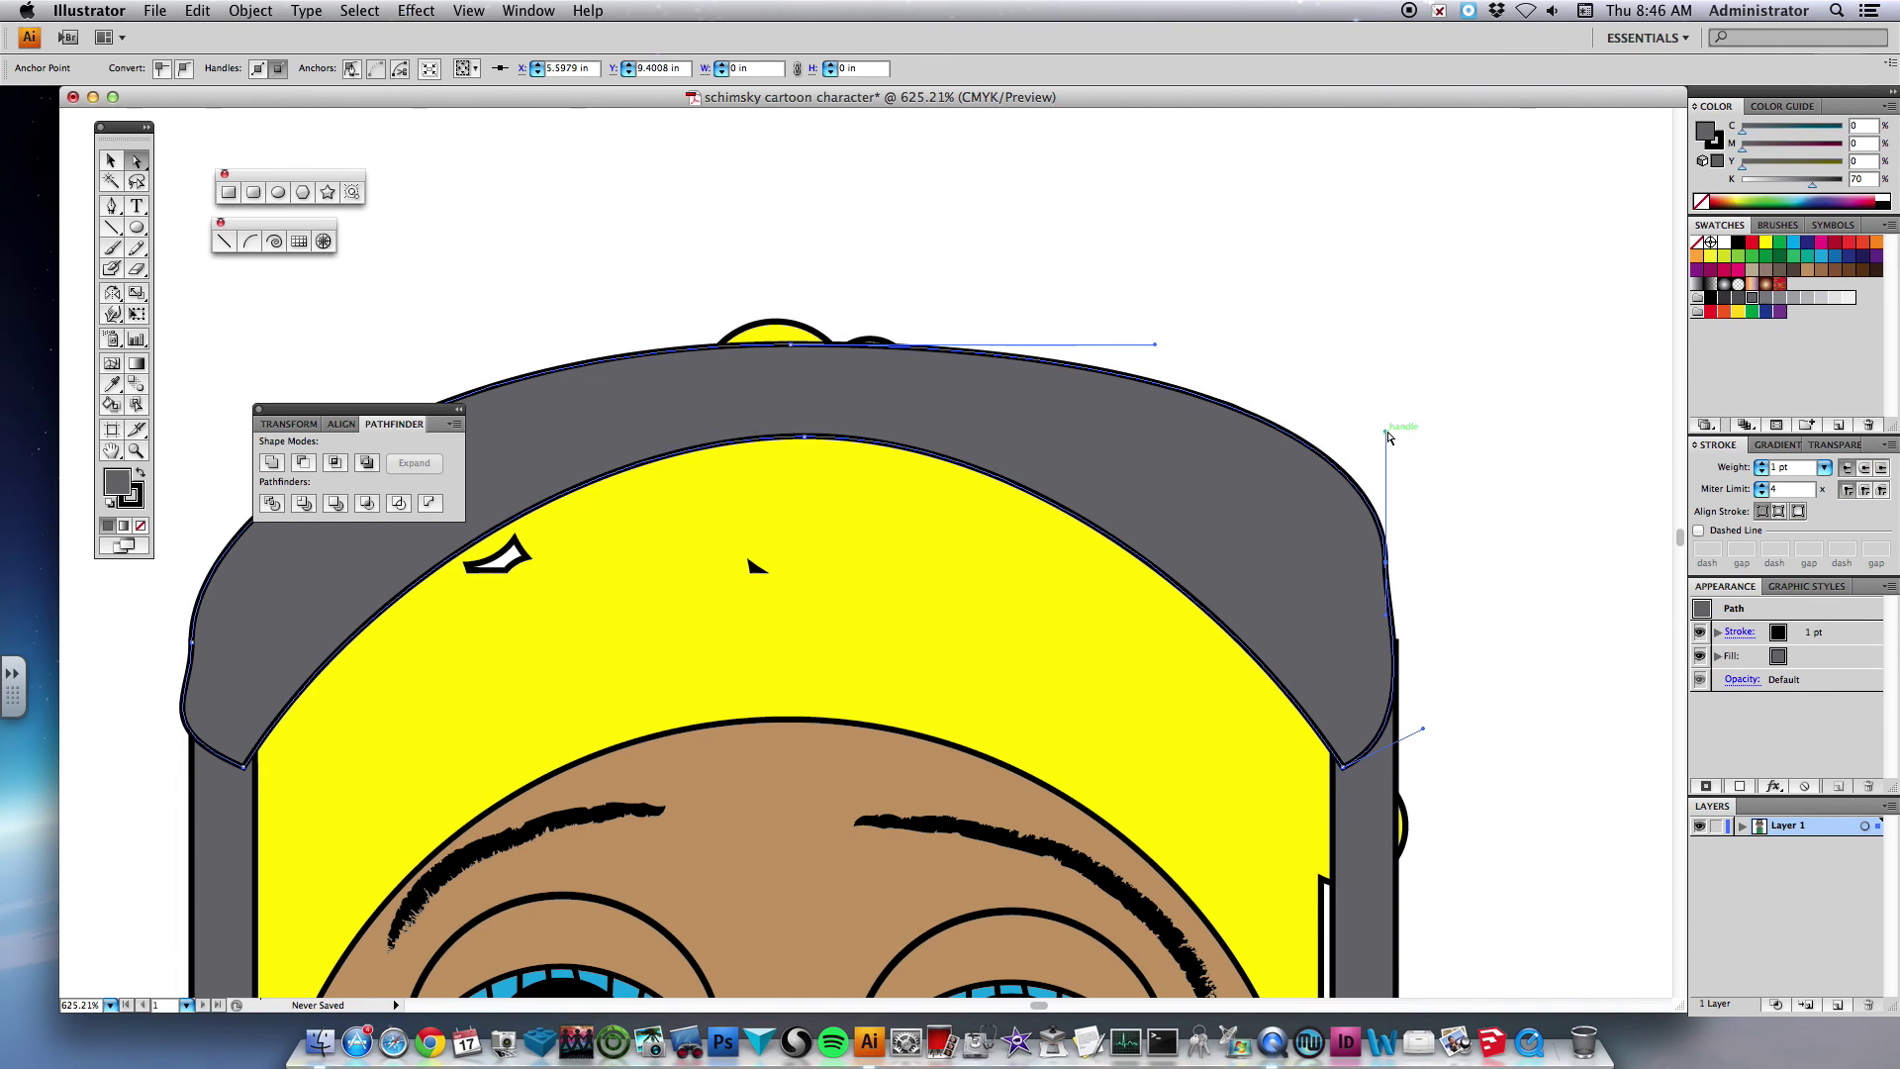
{"action": "left_click_drag", "start_coordinate": [1386, 433], "coordinate": [1354, 433]}
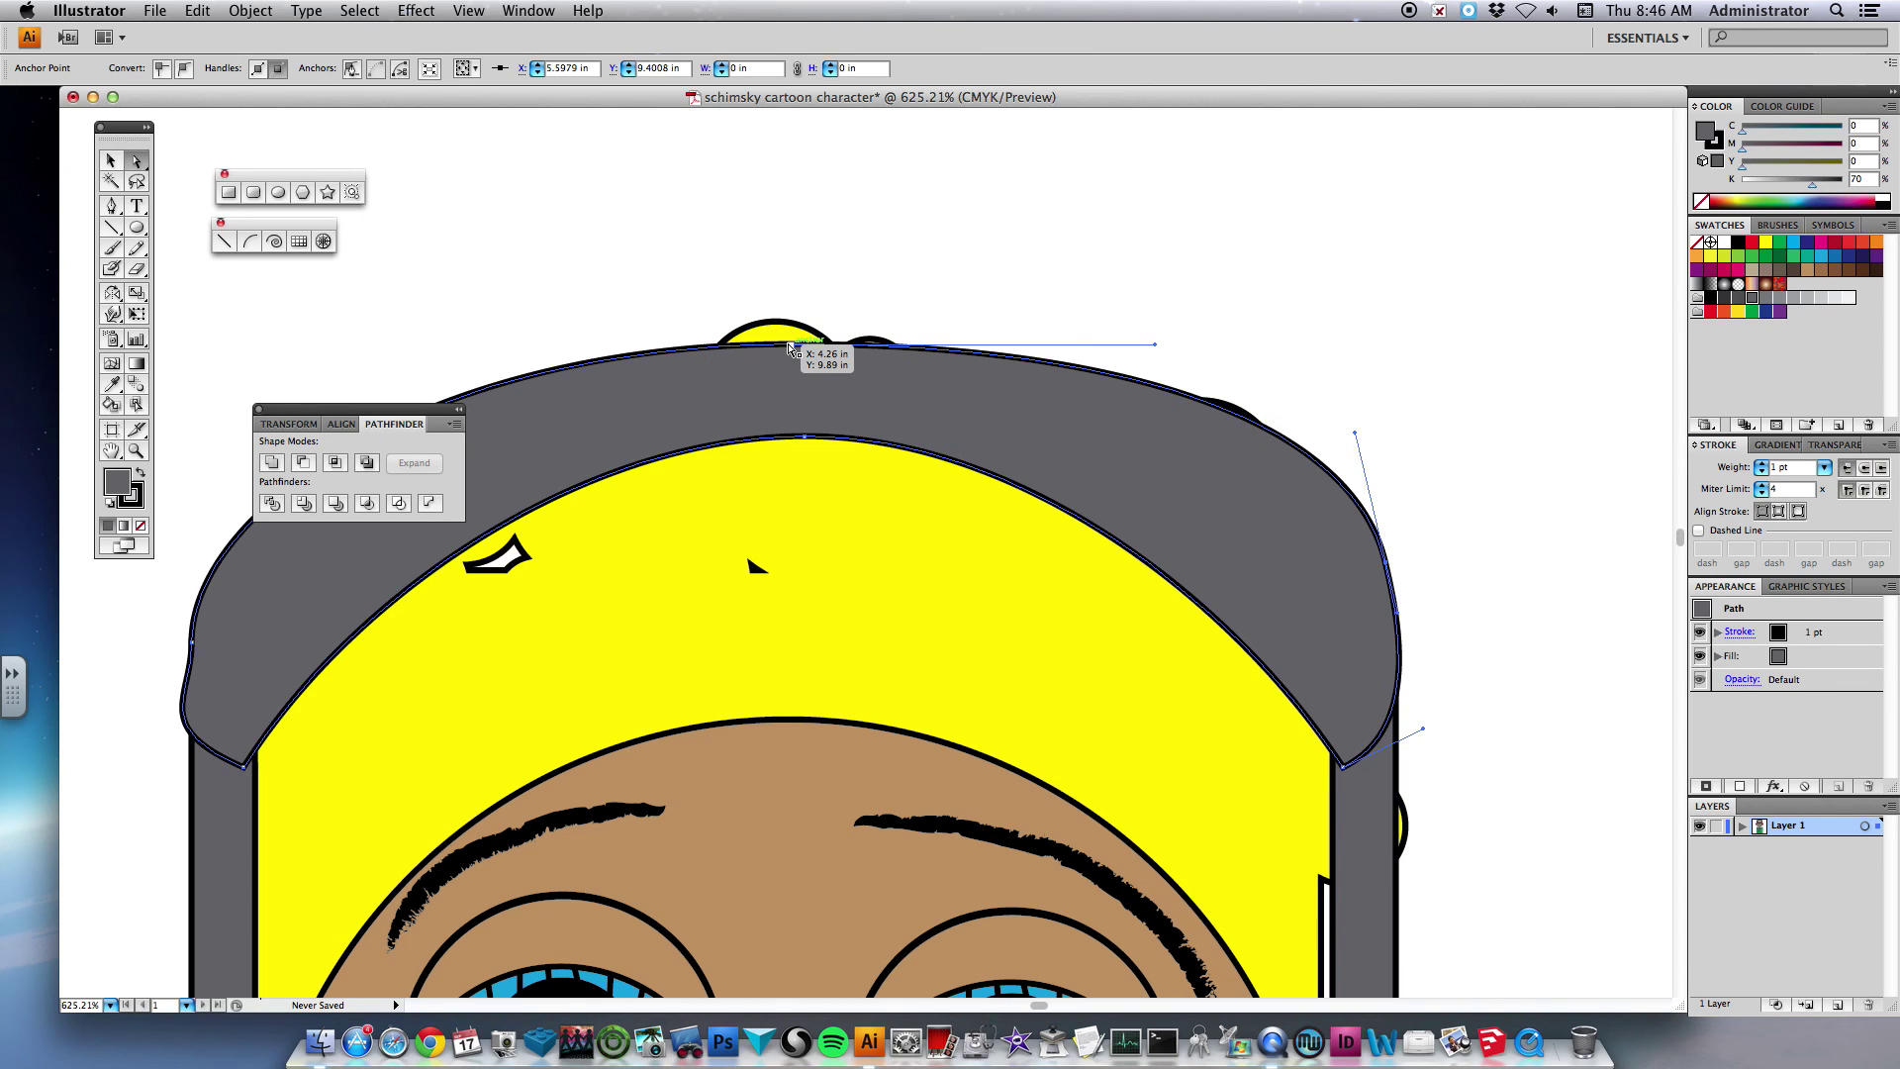
{"action": "left_click_drag", "start_coordinate": [792, 346], "coordinate": [793, 384]}
{"action": "key", "text": "super+0"}
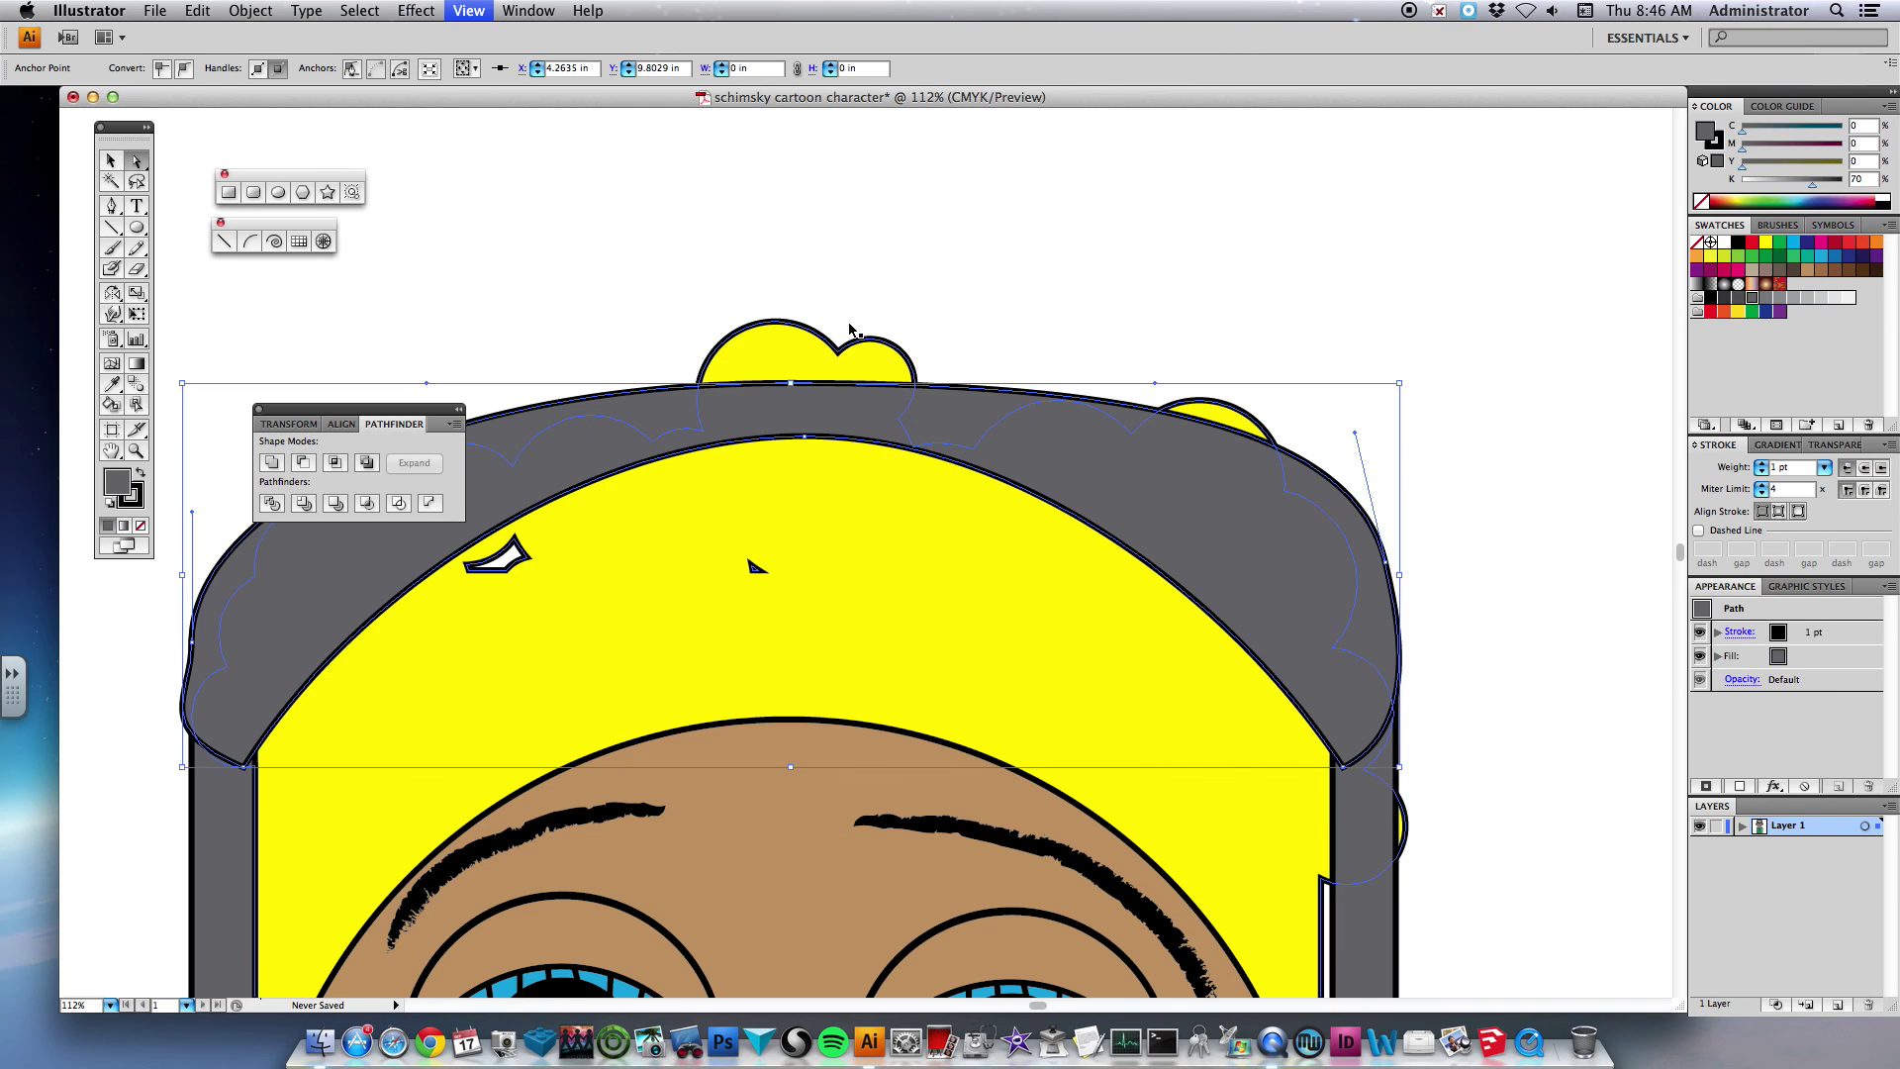
{"action": "left_click_drag", "start_coordinate": [727, 199], "coordinate": [1021, 345]}
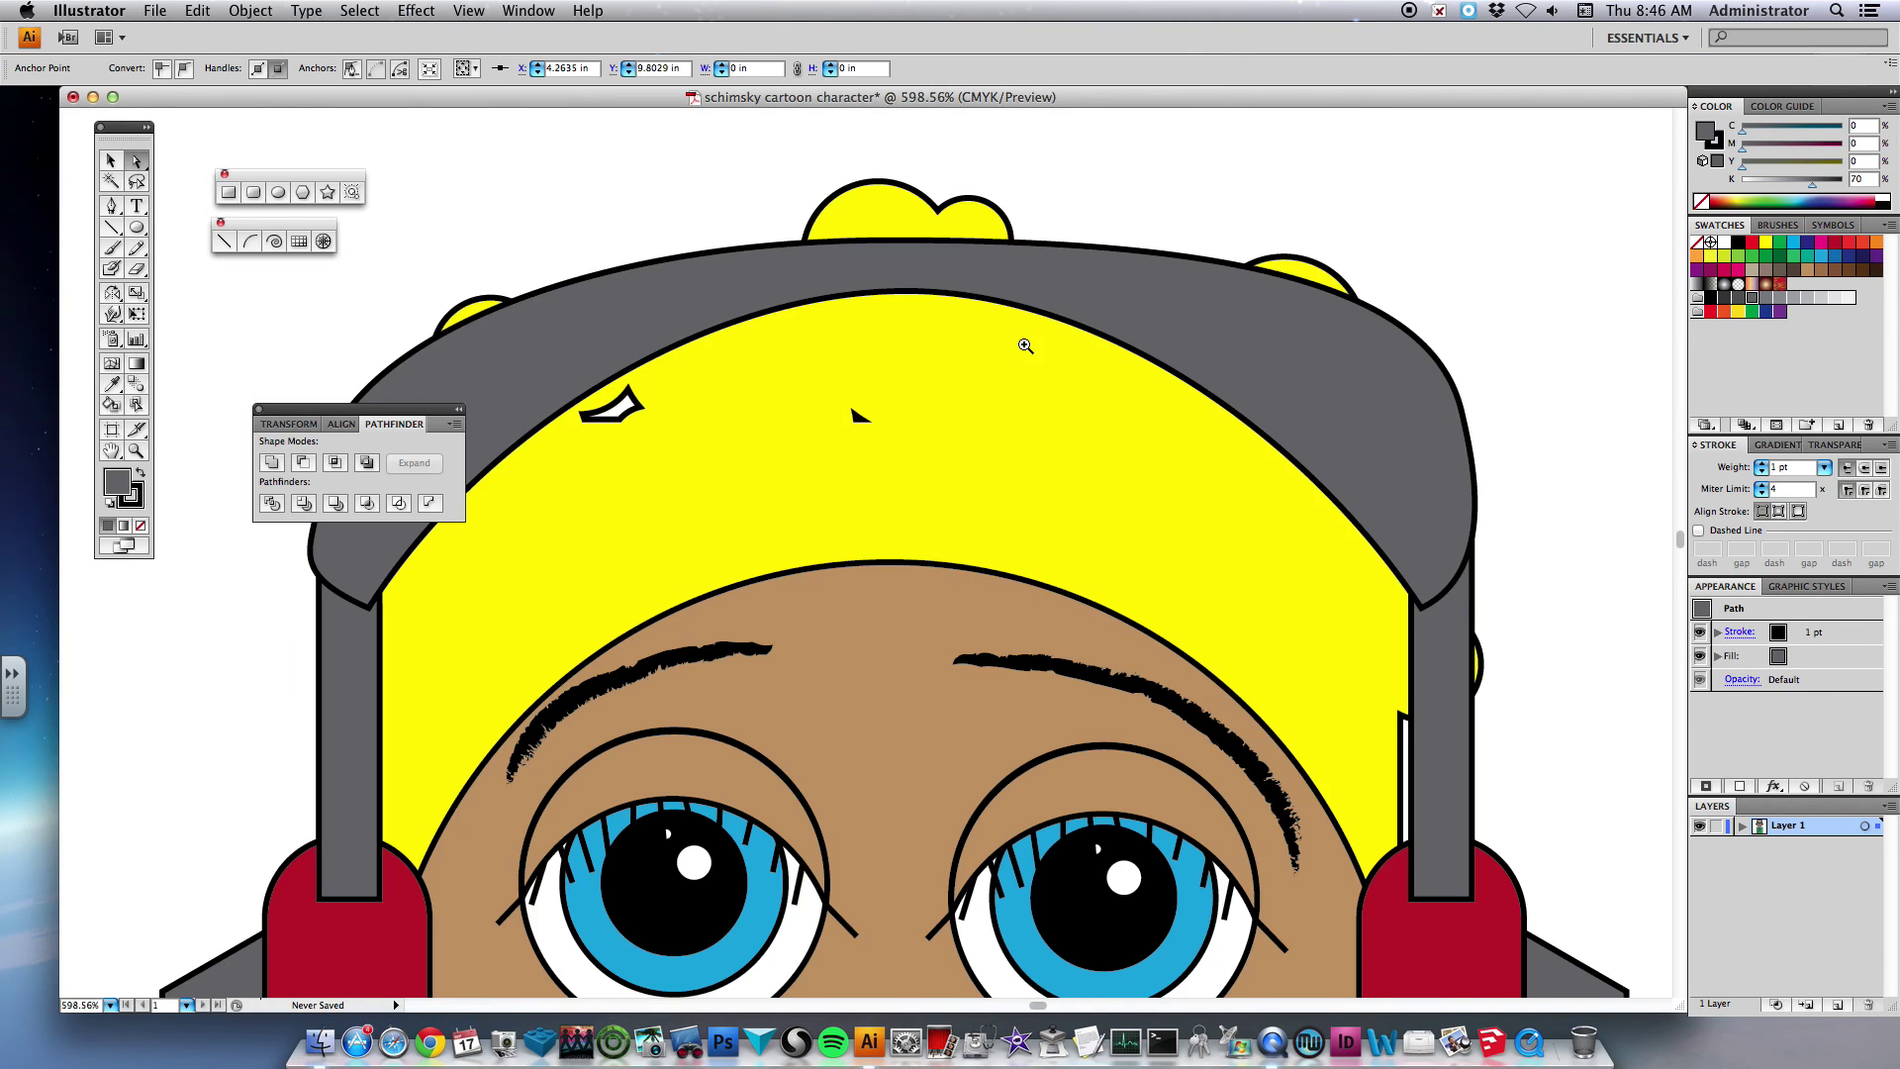
- Unite the headband and both vertical grey bars into a single shape
{"action": "left_click", "coordinate": [109, 160]}
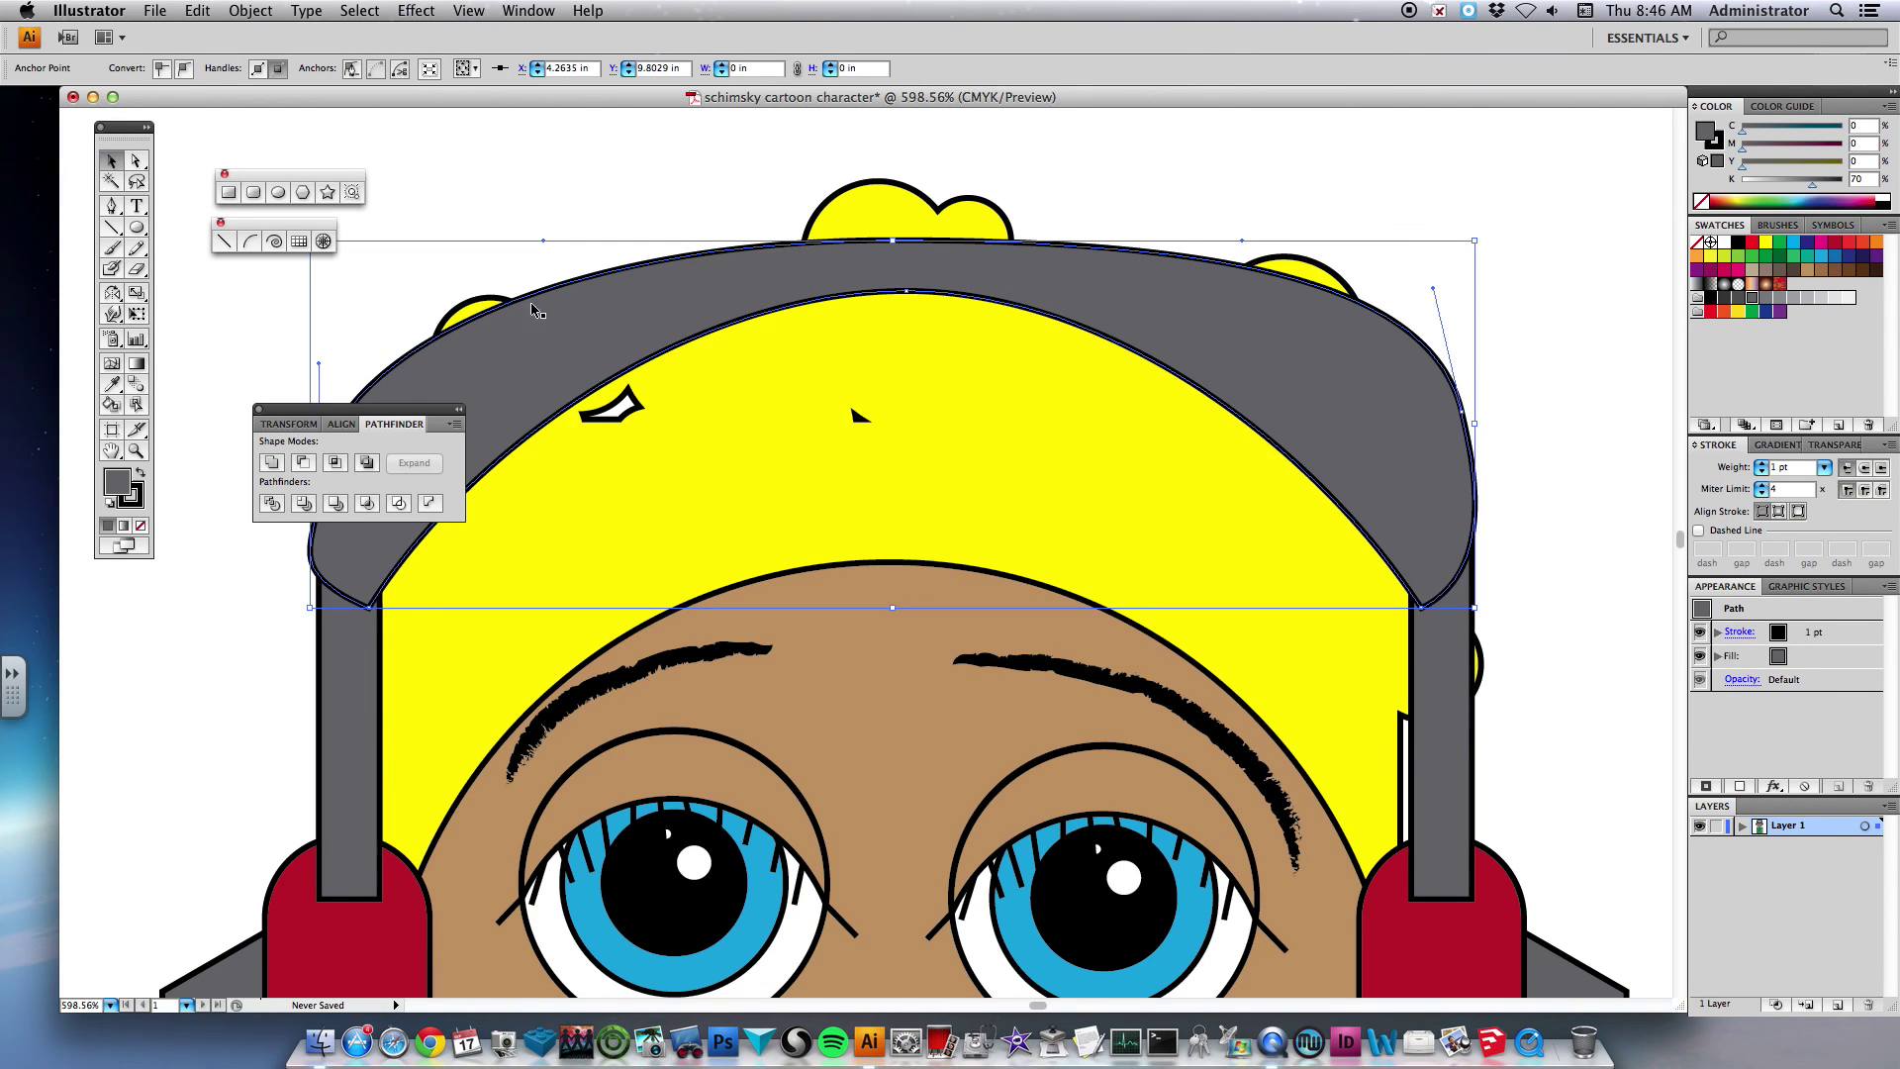
{"action": "left_click", "coordinate": [1455, 690], "text": "shift"}
{"action": "left_click", "coordinate": [353, 704], "text": "shift"}
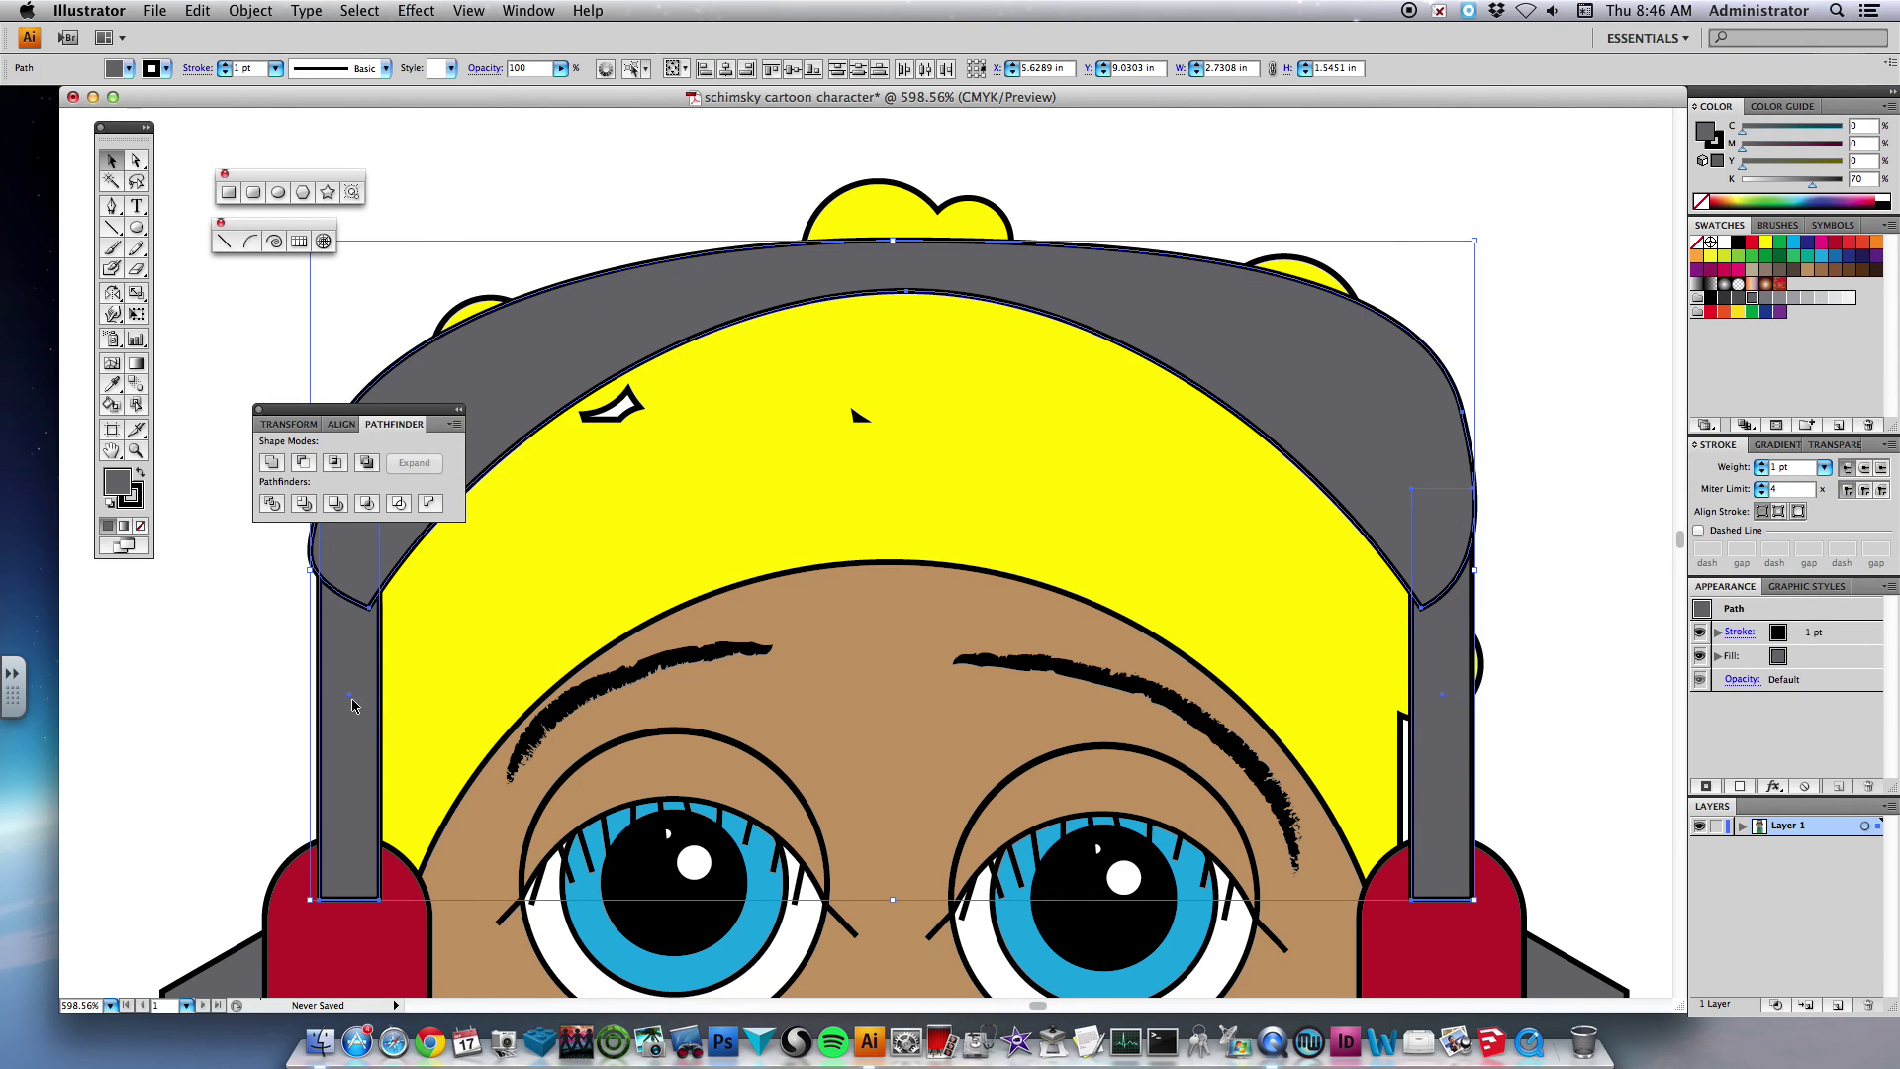
{"action": "left_click", "coordinate": [270, 464]}
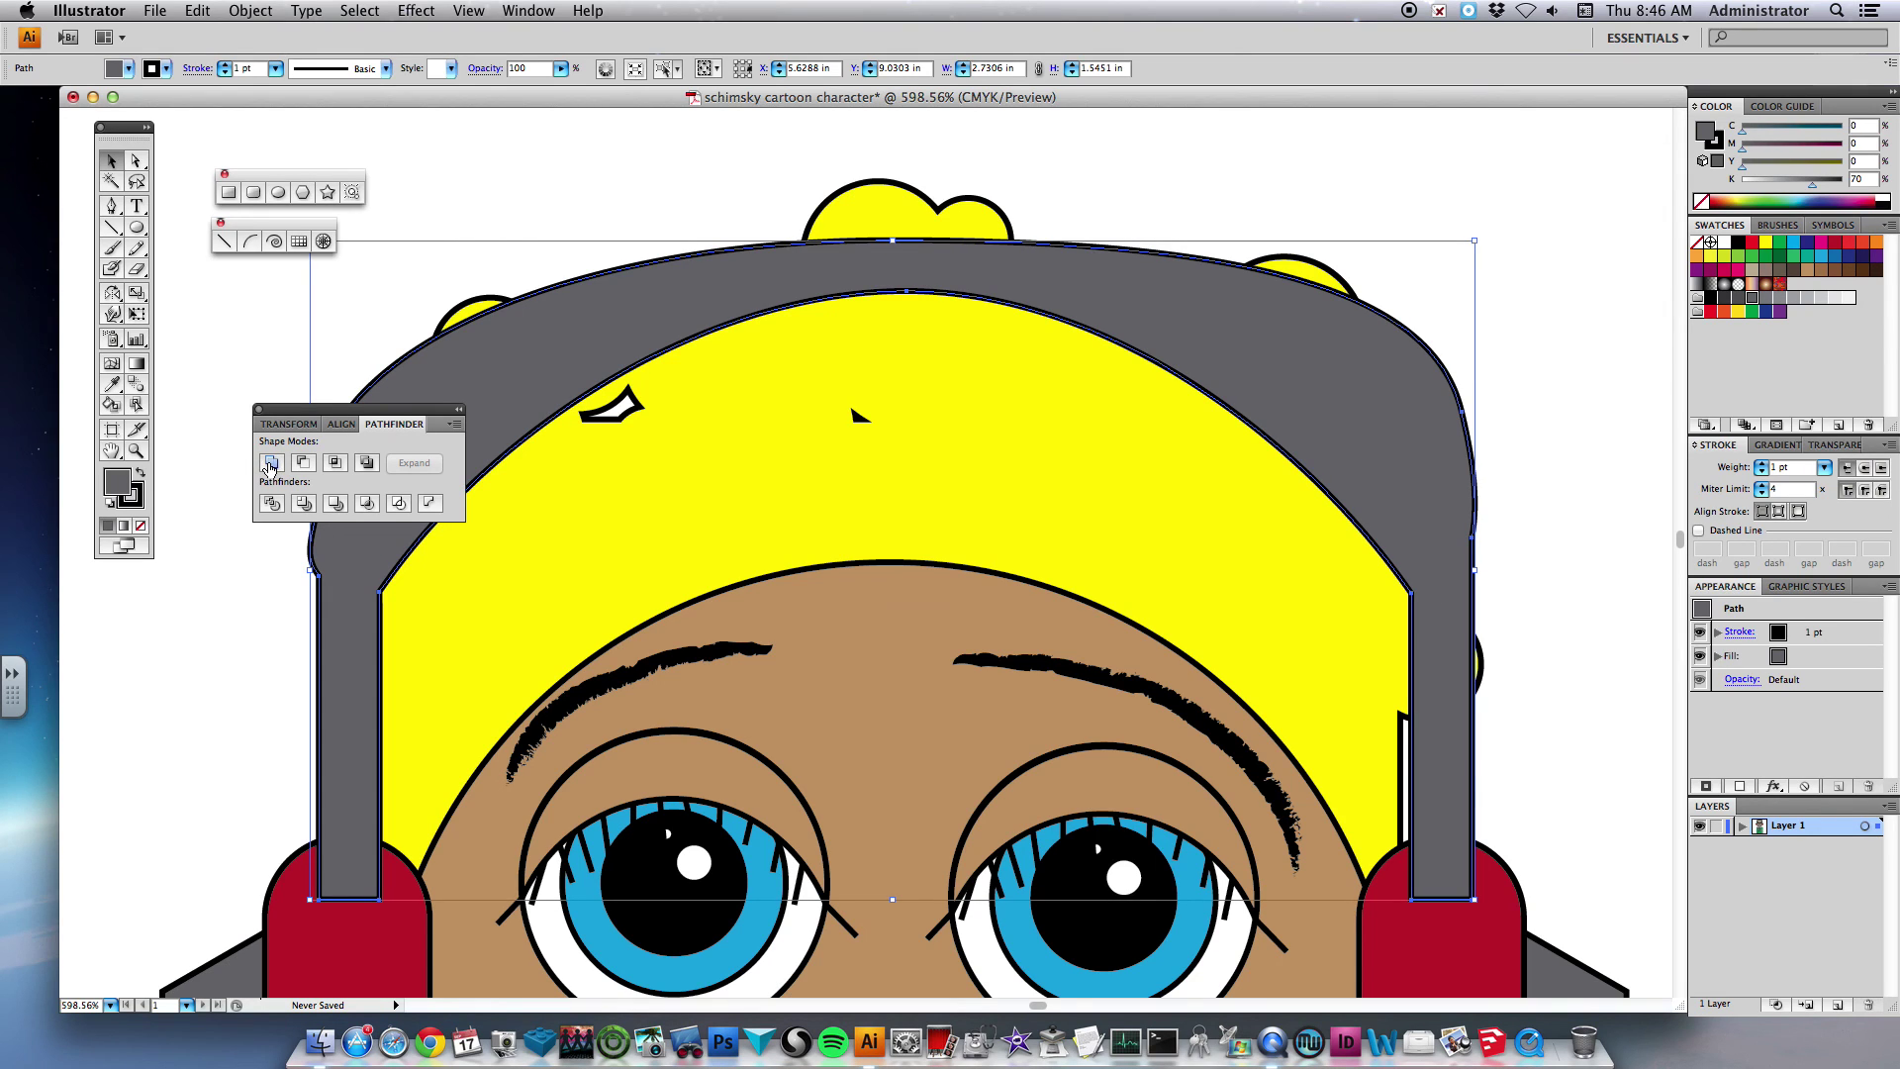
- Select both red ear cups and both grey hexagons and bring them to the front, over the headband's ends
{"action": "scroll", "coordinate": [1366, 781], "scroll_direction": "down", "scroll_amount": 10}
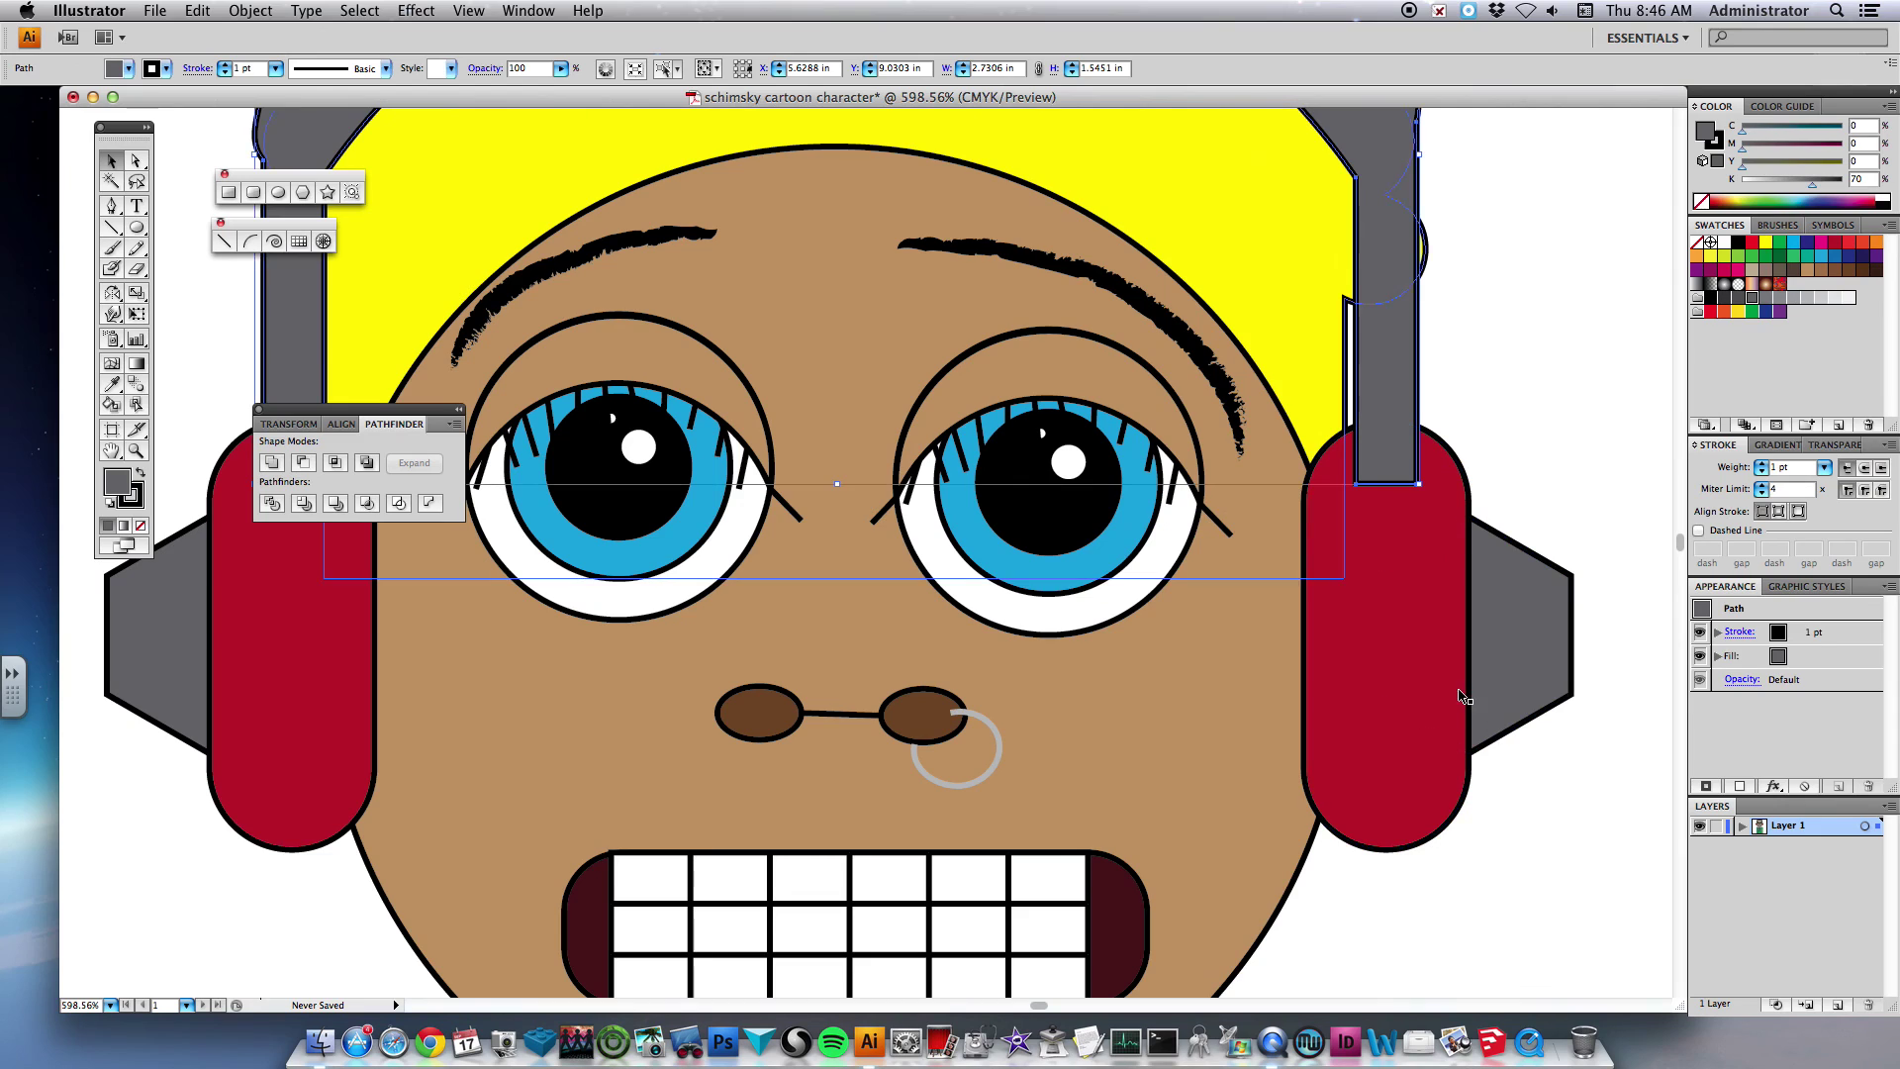
{"action": "left_click", "coordinate": [1460, 695]}
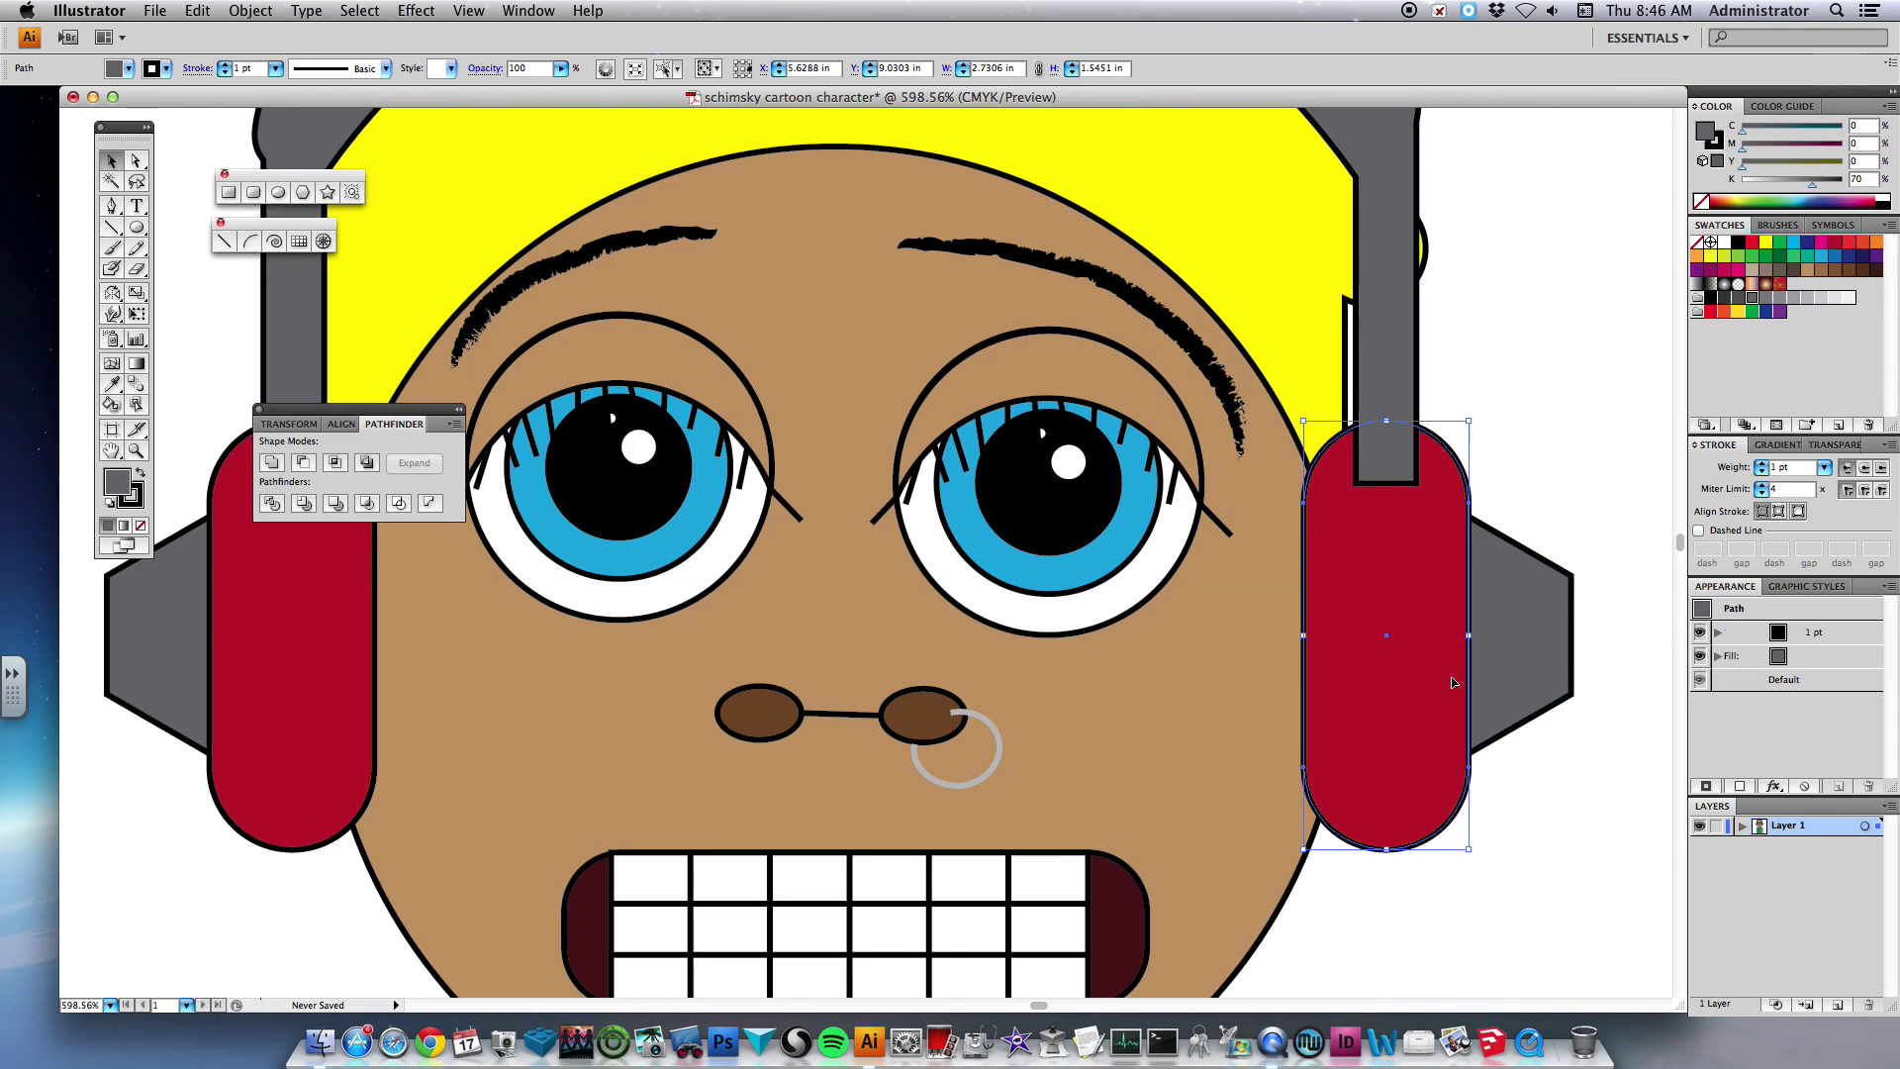
{"action": "left_click", "coordinate": [1519, 666], "text": "shift"}
{"action": "left_click", "coordinate": [297, 690], "text": "shift"}
{"action": "left_click", "coordinate": [180, 662], "text": "shift"}
{"action": "right_click", "coordinate": [229, 658]}
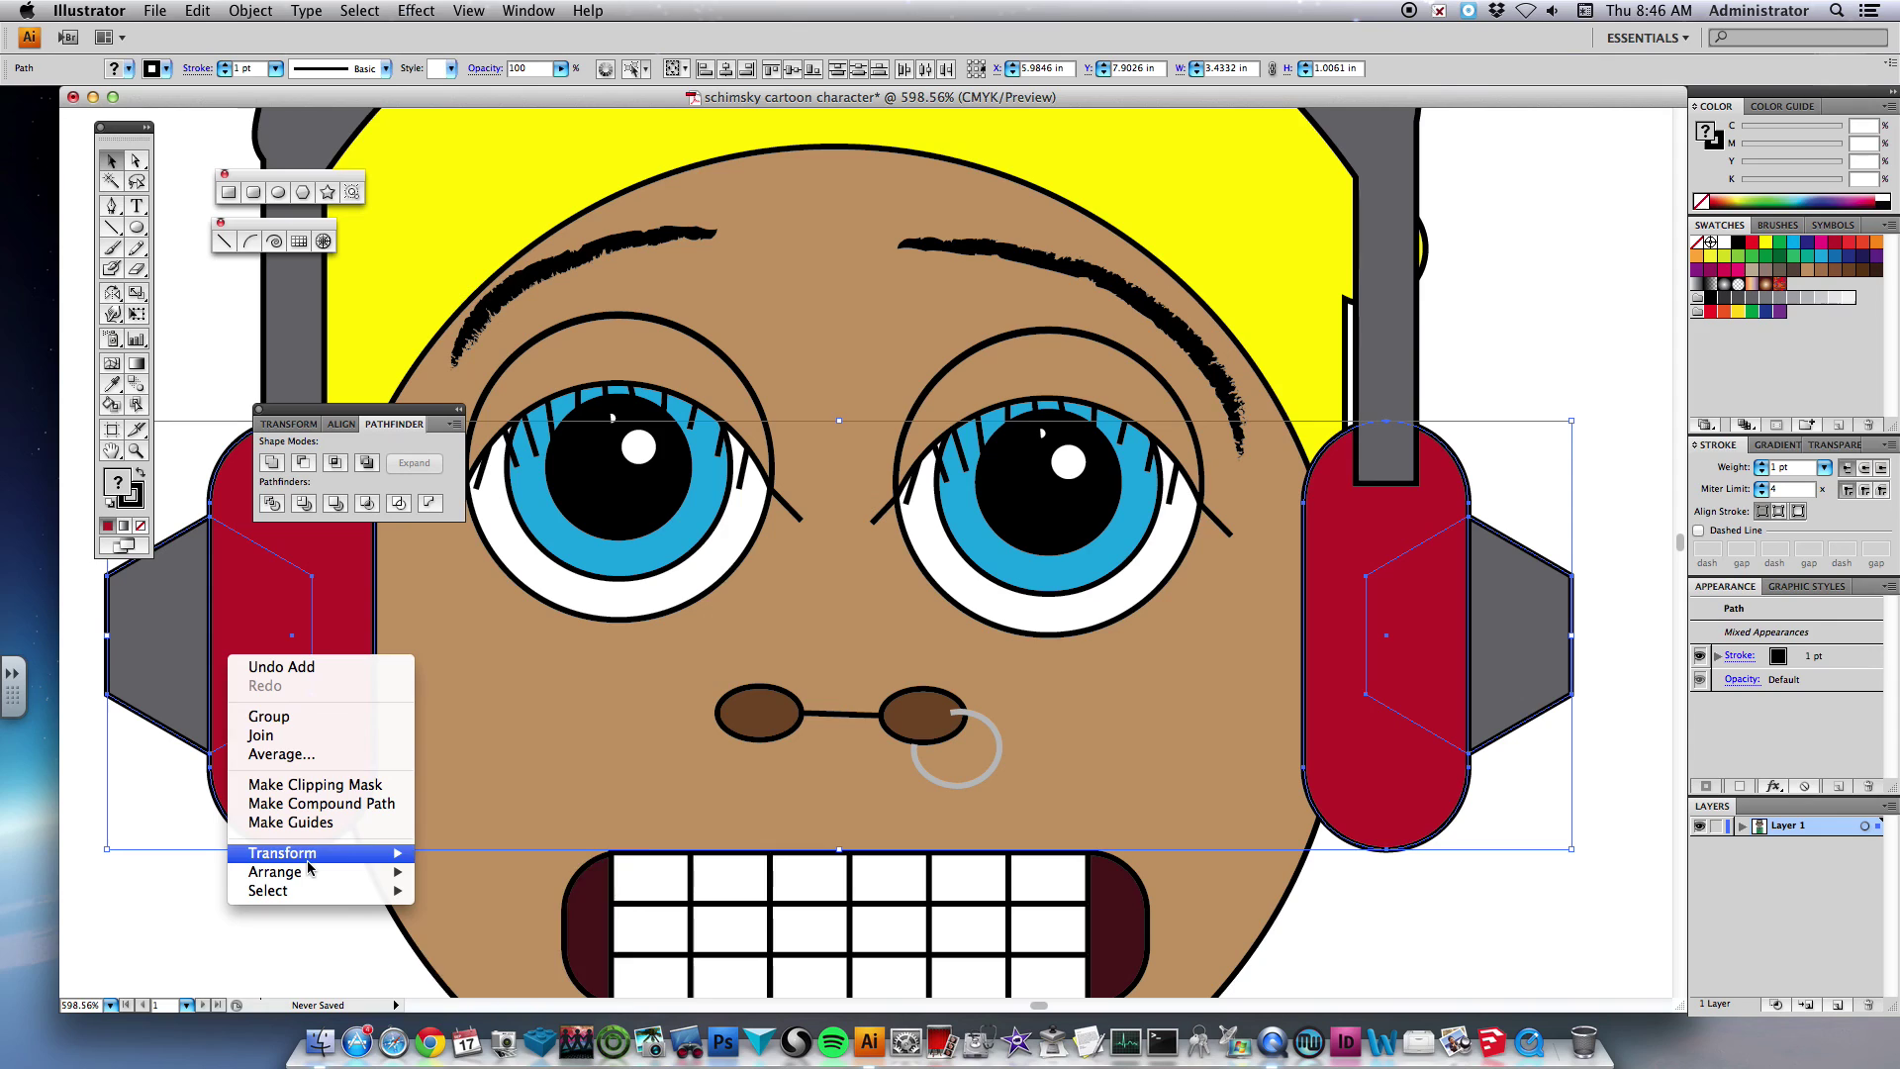
{"action": "mouse_move", "coordinate": [301, 872]}
{"action": "left_click", "coordinate": [465, 872]}
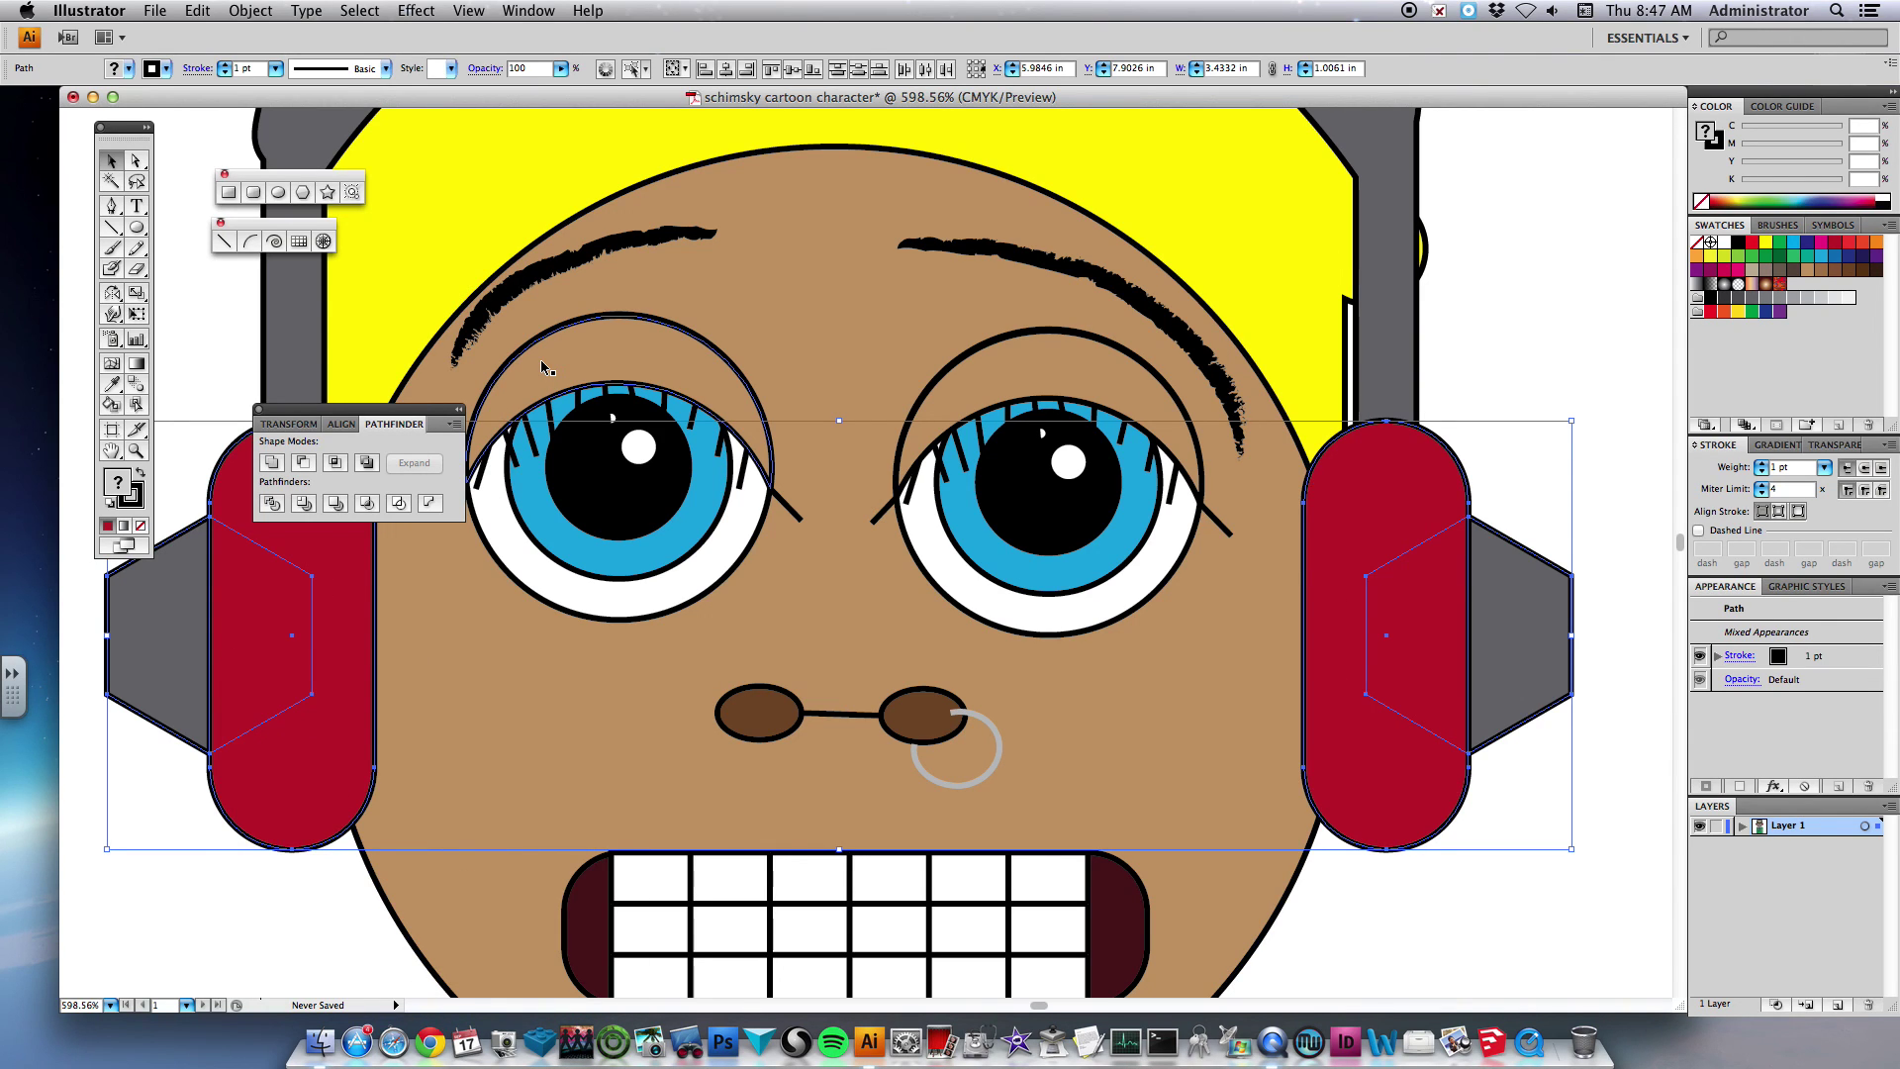
{"action": "key", "text": "super+0"}
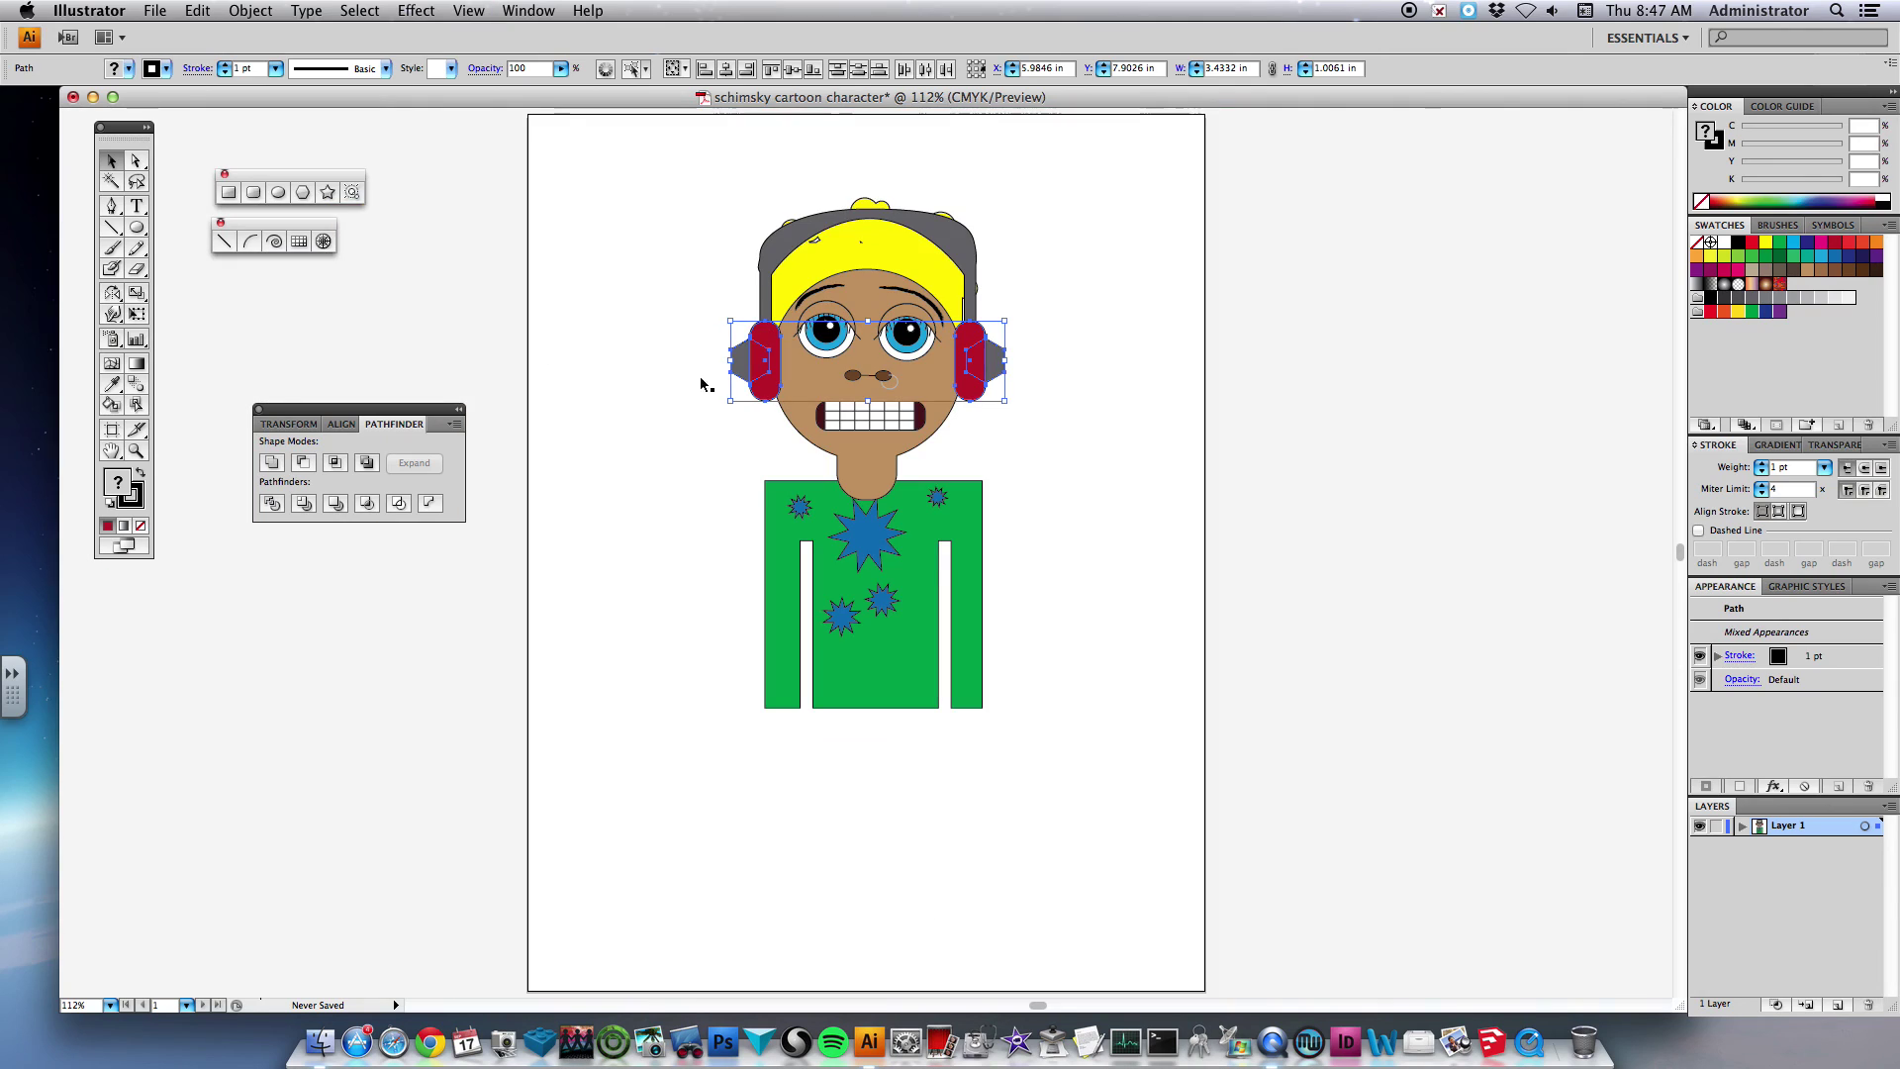
{"action": "left_click", "coordinate": [1150, 396]}
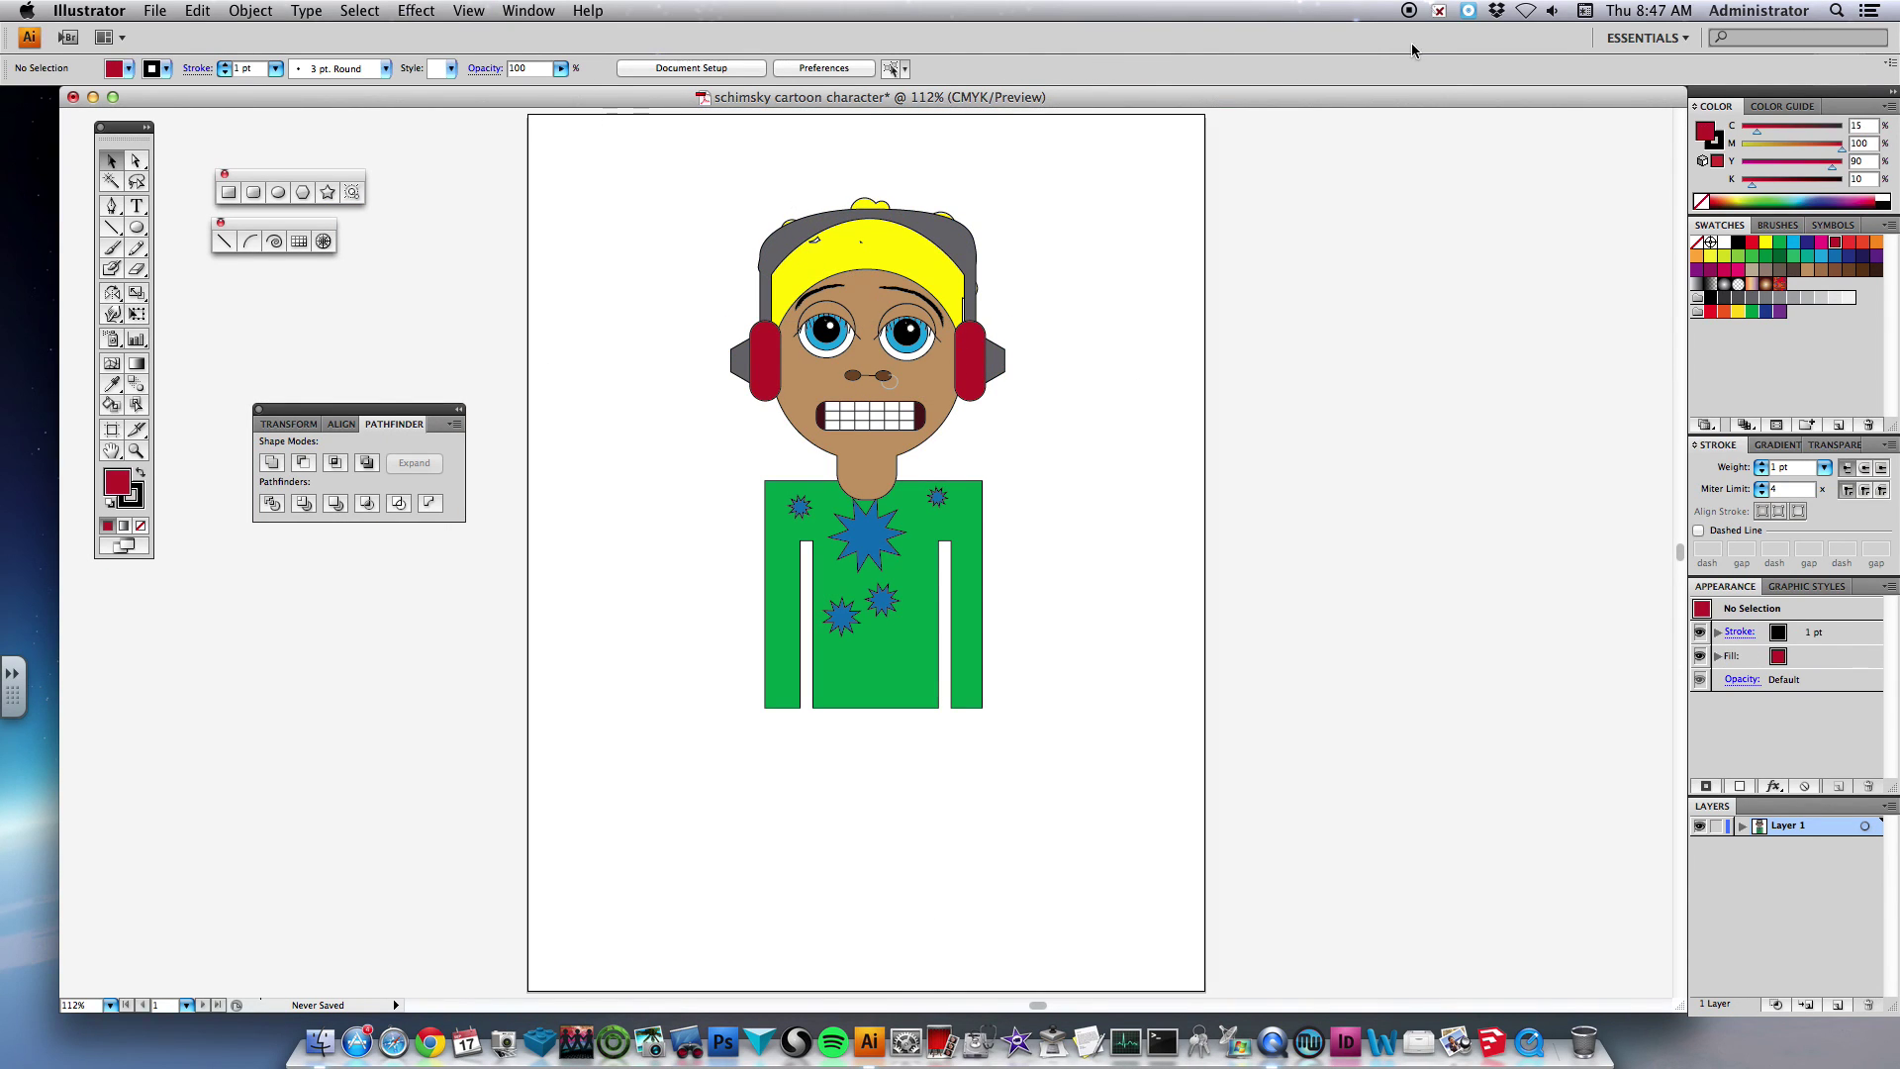